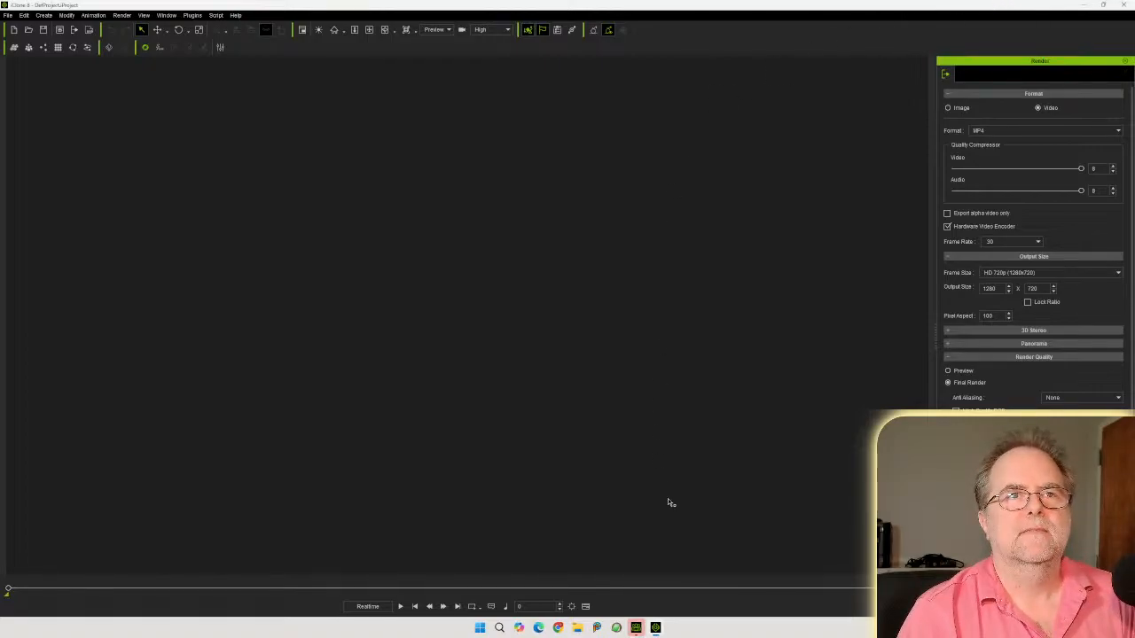
Switch to the Character Creator 4 window
{"action": "mouse_move", "coordinate": [656, 629]}
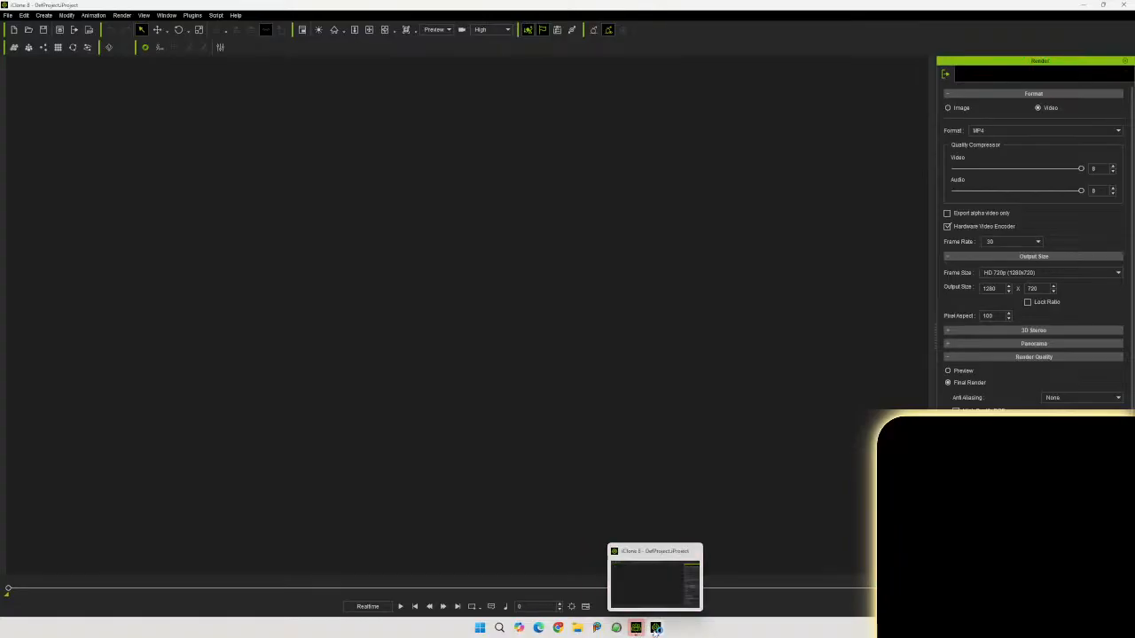
{"action": "left_click", "coordinate": [655, 628]}
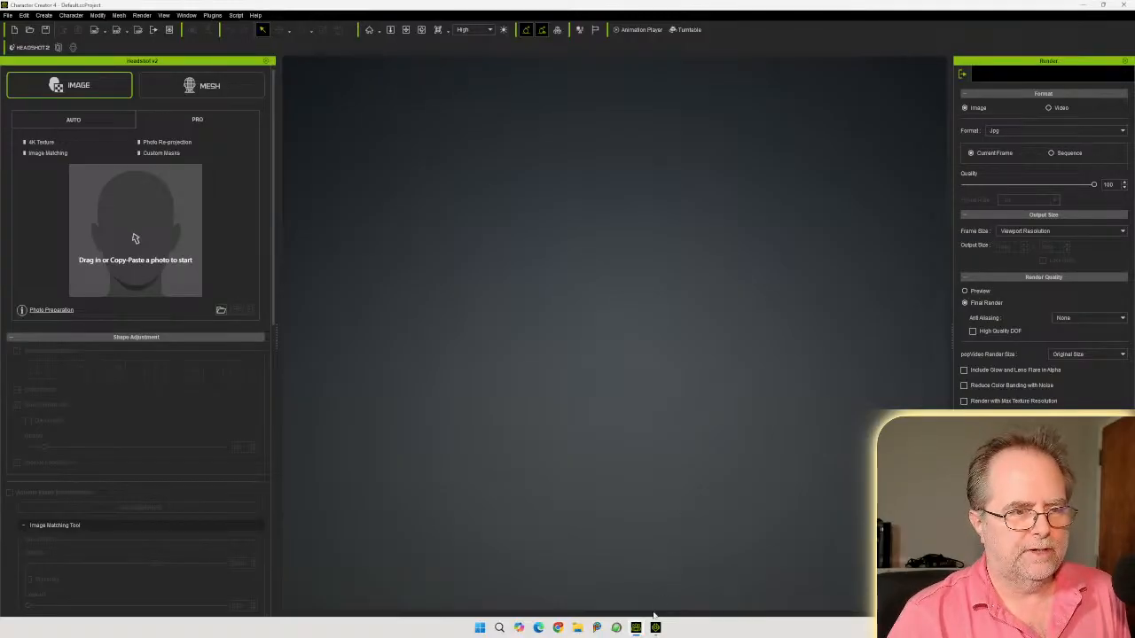
{"action": "mouse_move", "coordinate": [656, 628]}
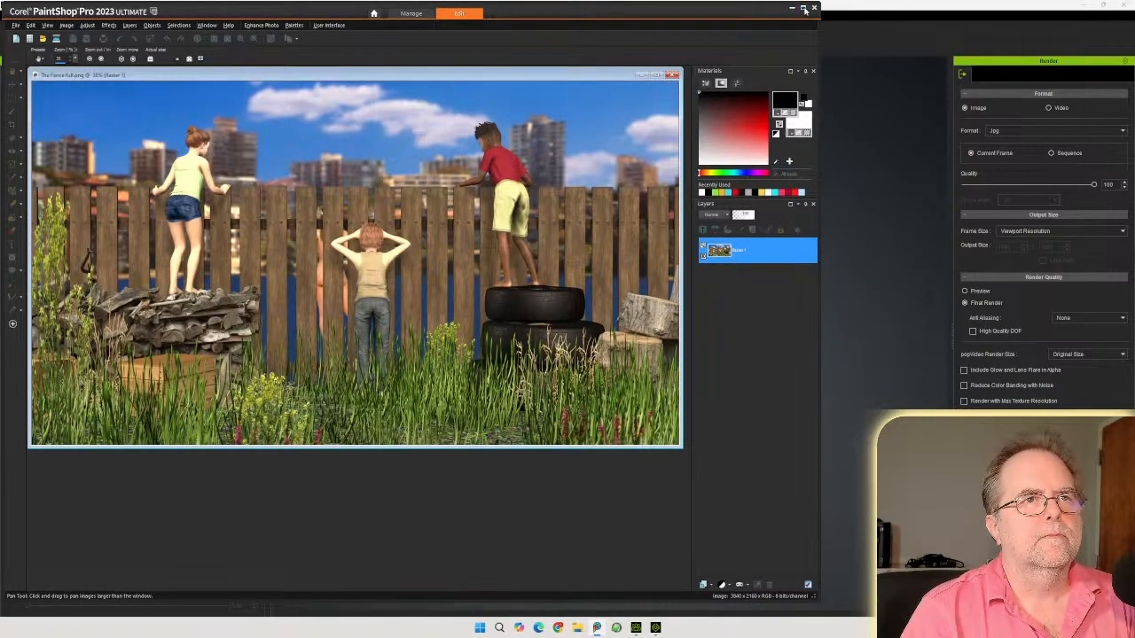
Maximize the image editor, examine the full fence render and its keyed overlay image, and close both images
{"action": "left_click", "coordinate": [804, 8]}
{"action": "left_click_drag", "start_coordinate": [487, 77], "coordinate": [576, 92]}
{"action": "scroll", "coordinate": [558, 297], "scroll_direction": "up", "scroll_amount": 2}
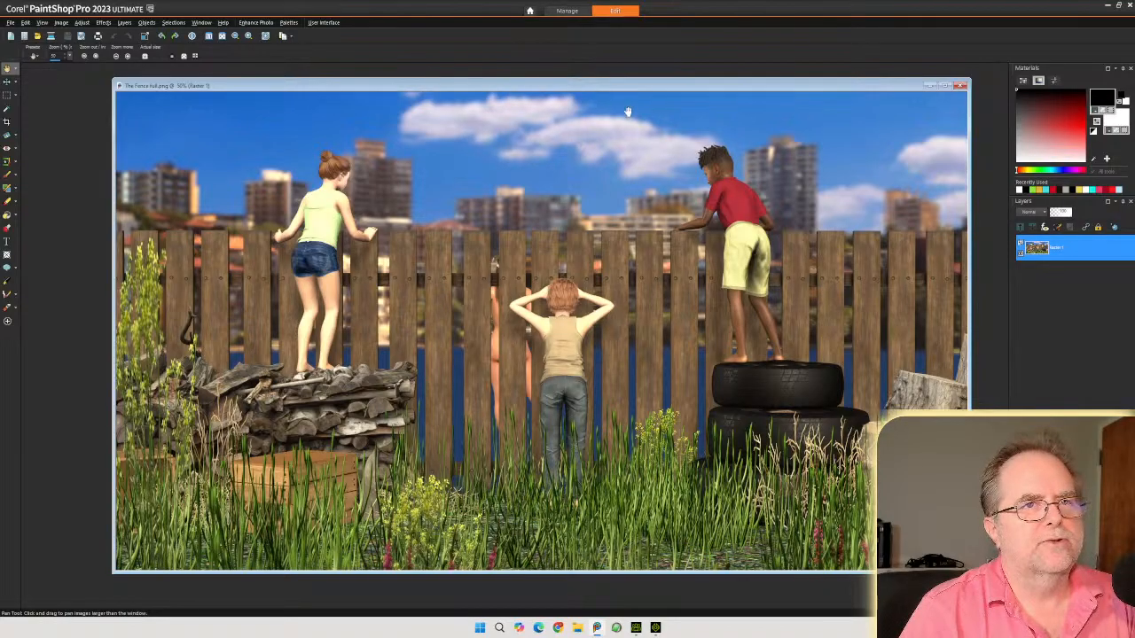
{"action": "scroll", "coordinate": [626, 112], "scroll_direction": "up", "scroll_amount": 1}
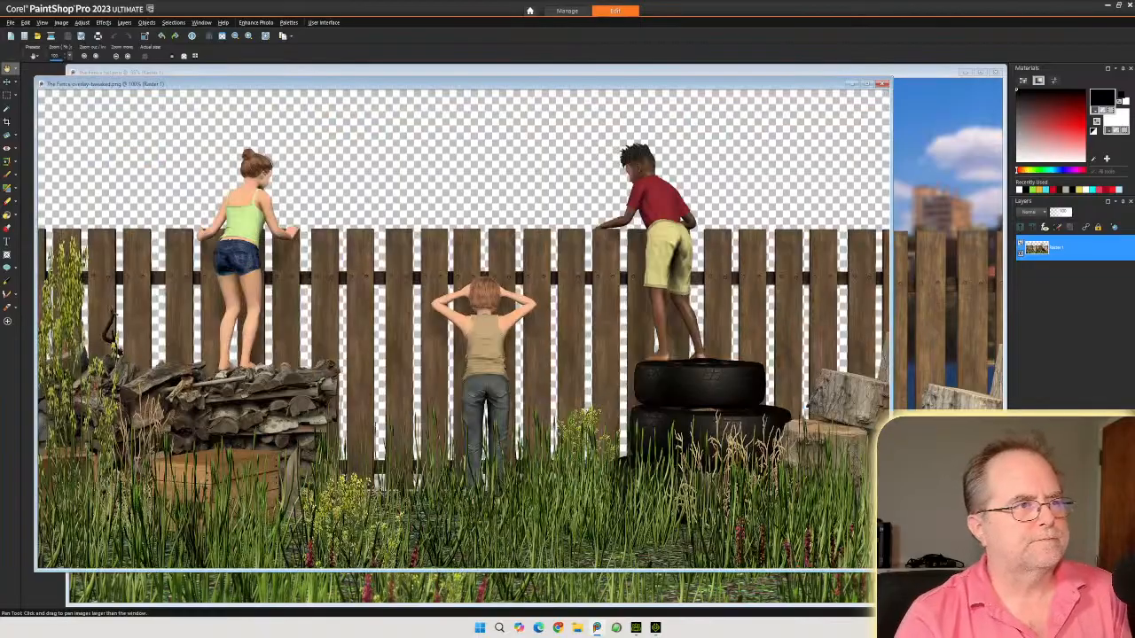
{"action": "left_click_drag", "start_coordinate": [487, 86], "coordinate": [559, 102]}
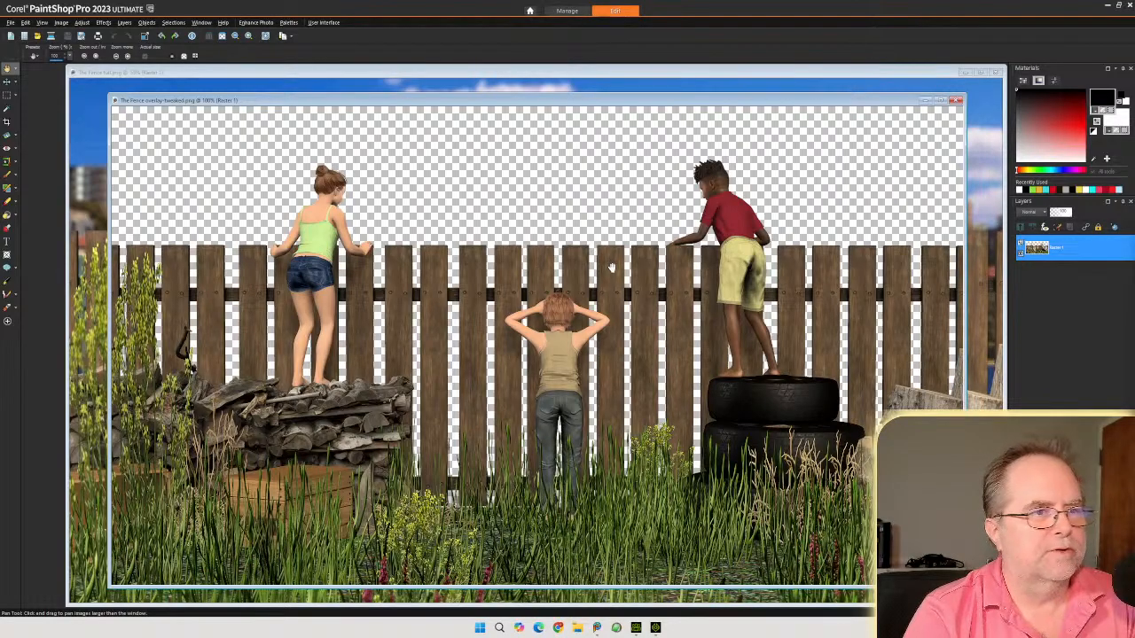
{"action": "scroll", "coordinate": [611, 269], "scroll_direction": "up", "scroll_amount": 1}
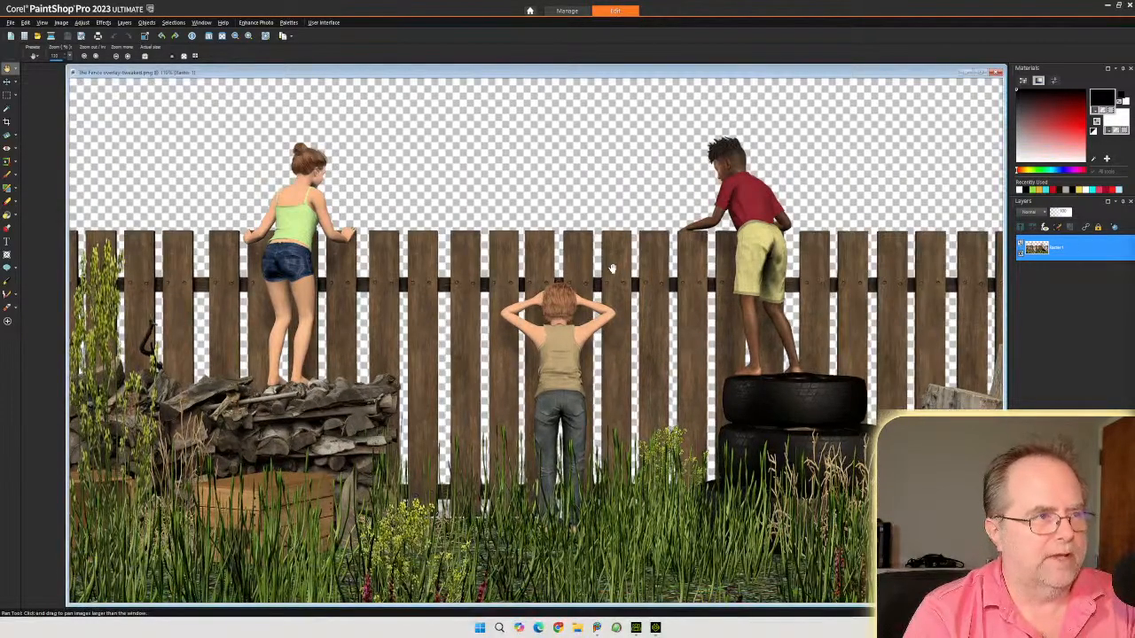
{"action": "scroll", "coordinate": [611, 268], "scroll_direction": "down", "scroll_amount": 1}
{"action": "left_click_drag", "start_coordinate": [492, 75], "coordinate": [529, 108]}
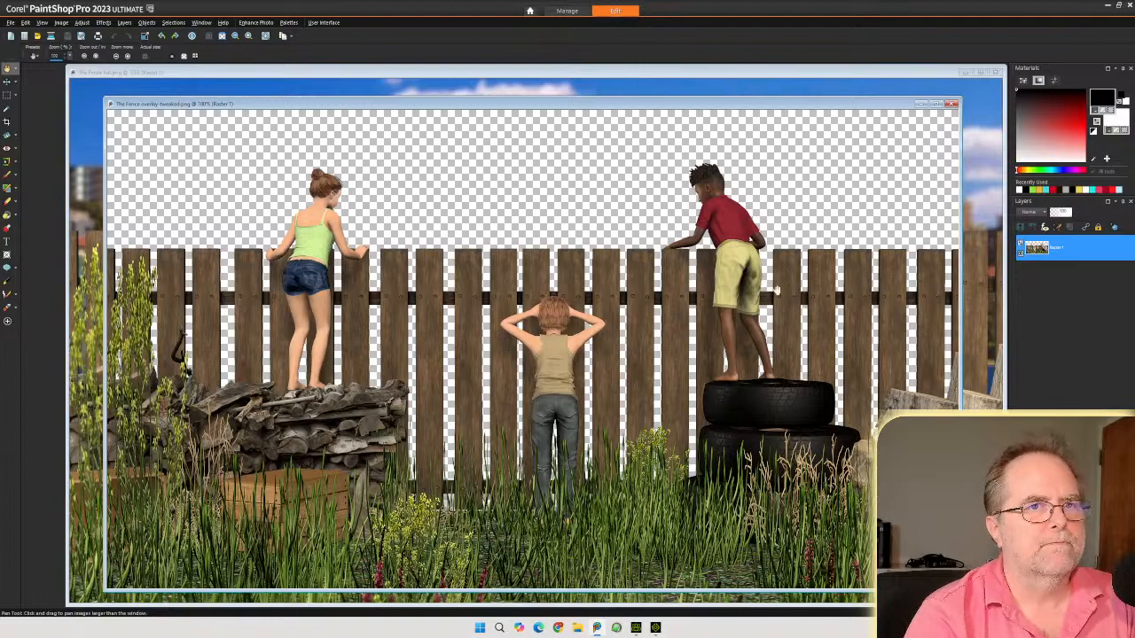
{"action": "left_click", "coordinate": [950, 105]}
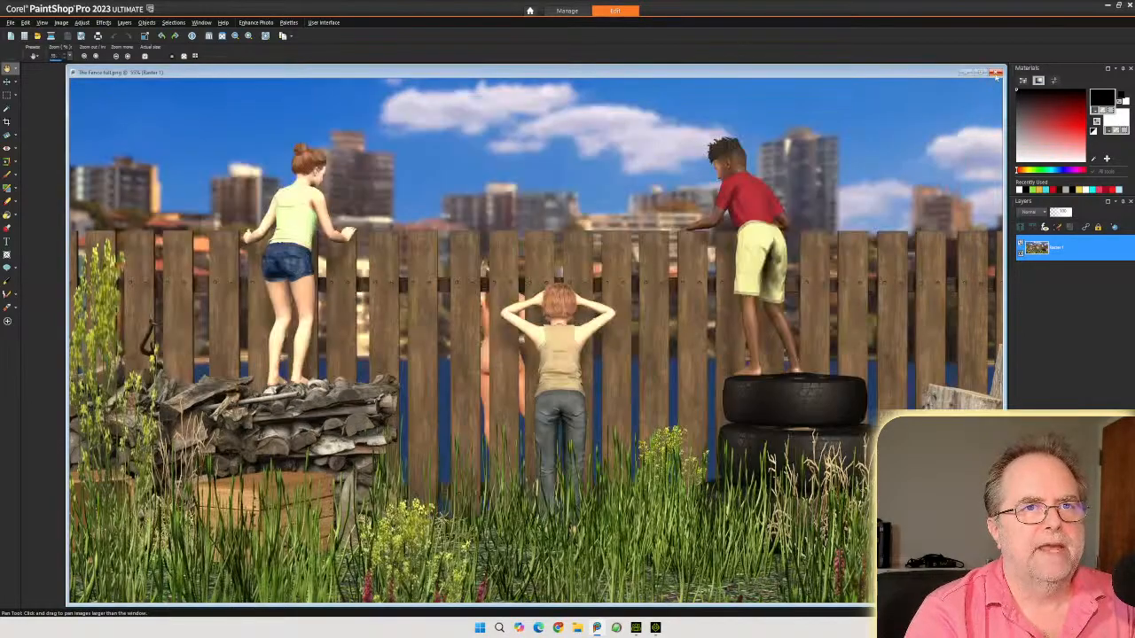
{"action": "left_click", "coordinate": [996, 72]}
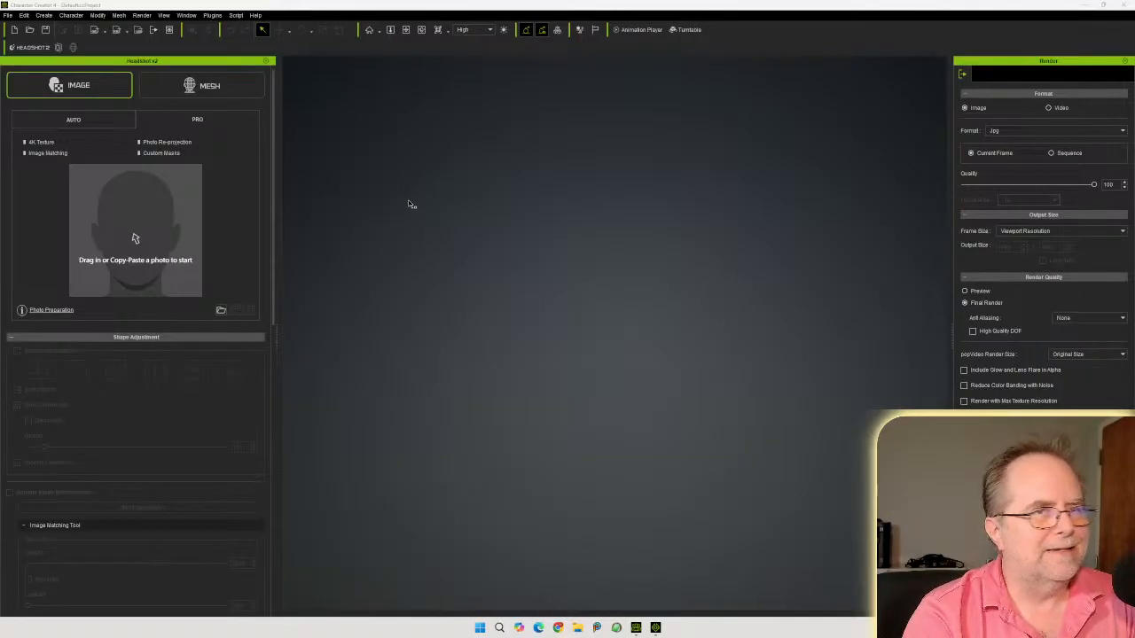
Return to Character Creator and switch to the layout showing the Content library and Modify panel
{"action": "left_click", "coordinate": [385, 5]}
{"action": "key", "text": "alt+7"}
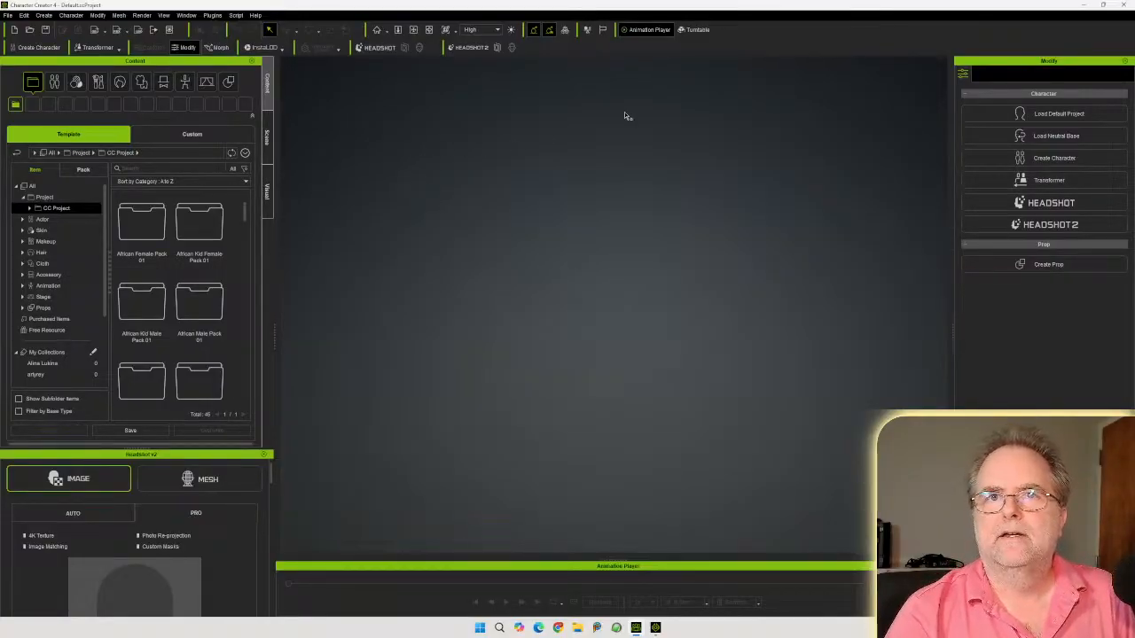
Search the Start menu for c64 and launch C64 Forever
{"action": "left_click", "coordinate": [479, 628]}
{"action": "type", "text": "c64"}
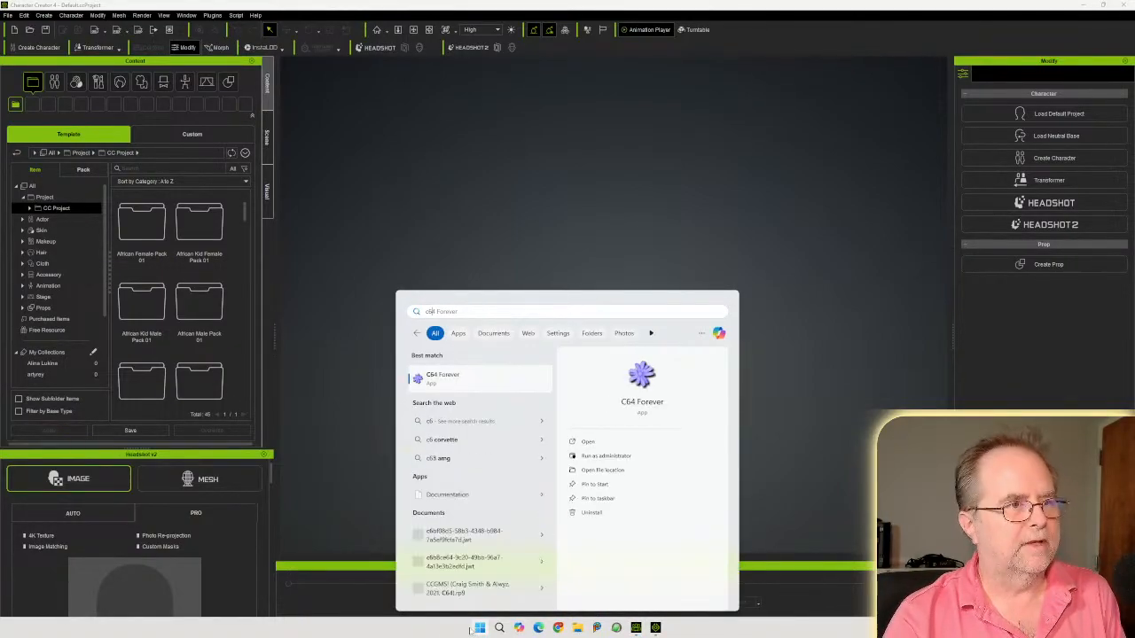
{"action": "left_click", "coordinate": [437, 378]}
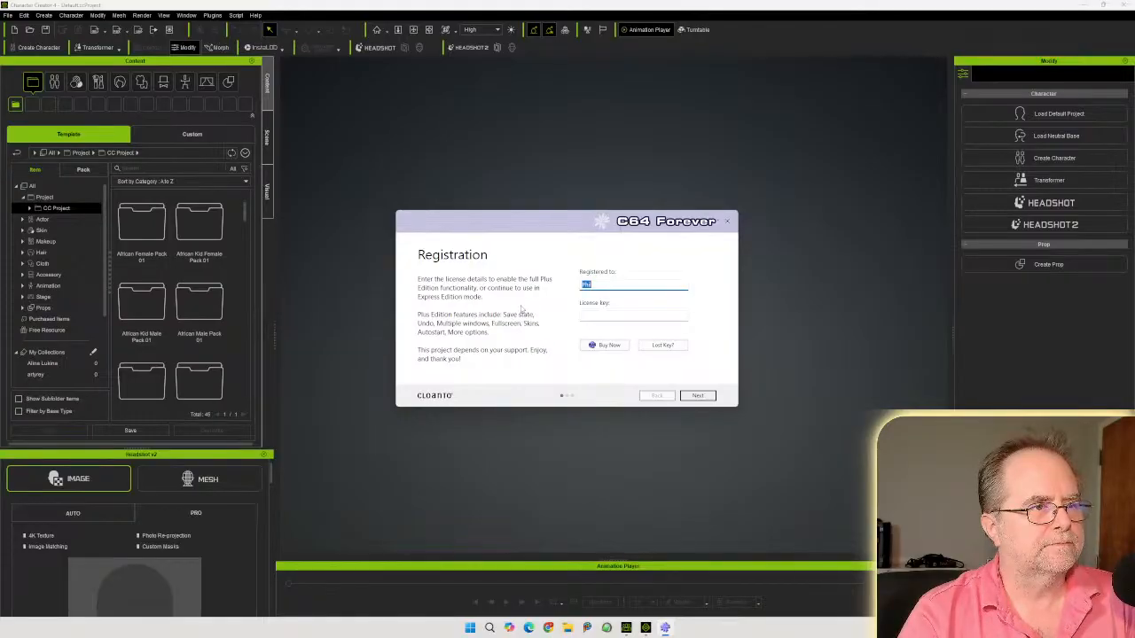
Step through the C64 Forever setup wizard without registering, keeping the default file associations
{"action": "left_click", "coordinate": [699, 396]}
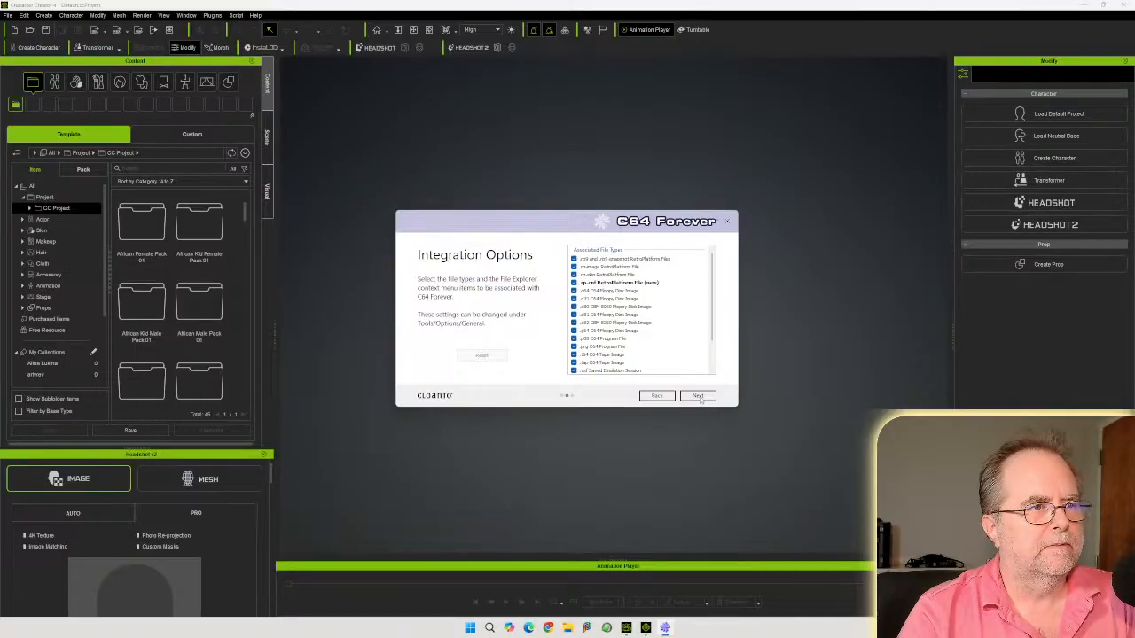
{"action": "left_click", "coordinate": [699, 396]}
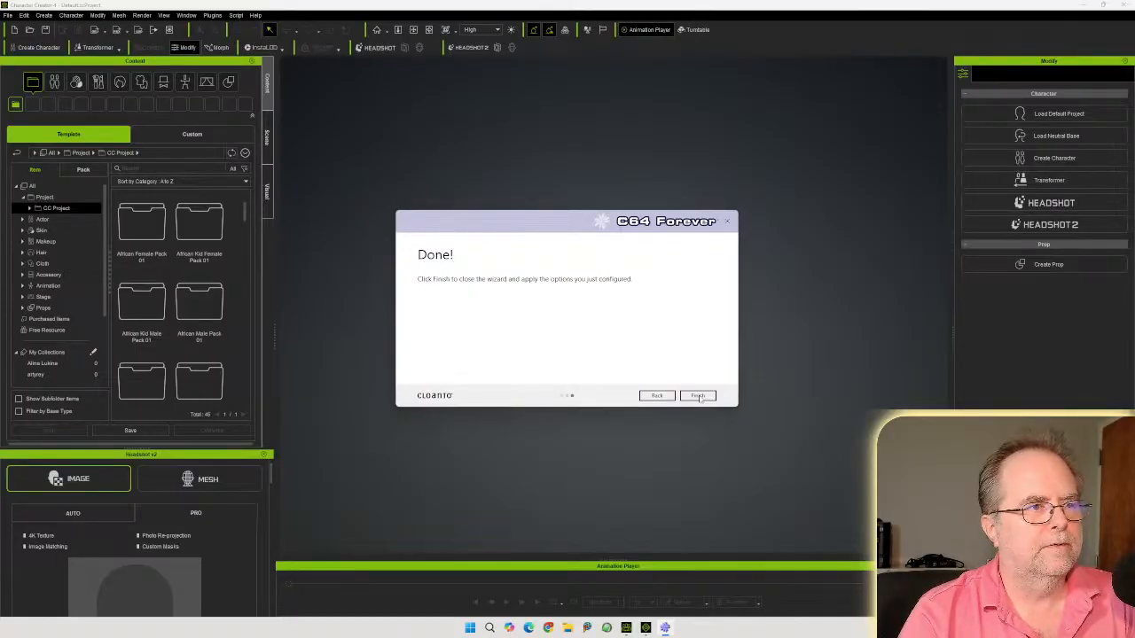
{"action": "left_click", "coordinate": [699, 397]}
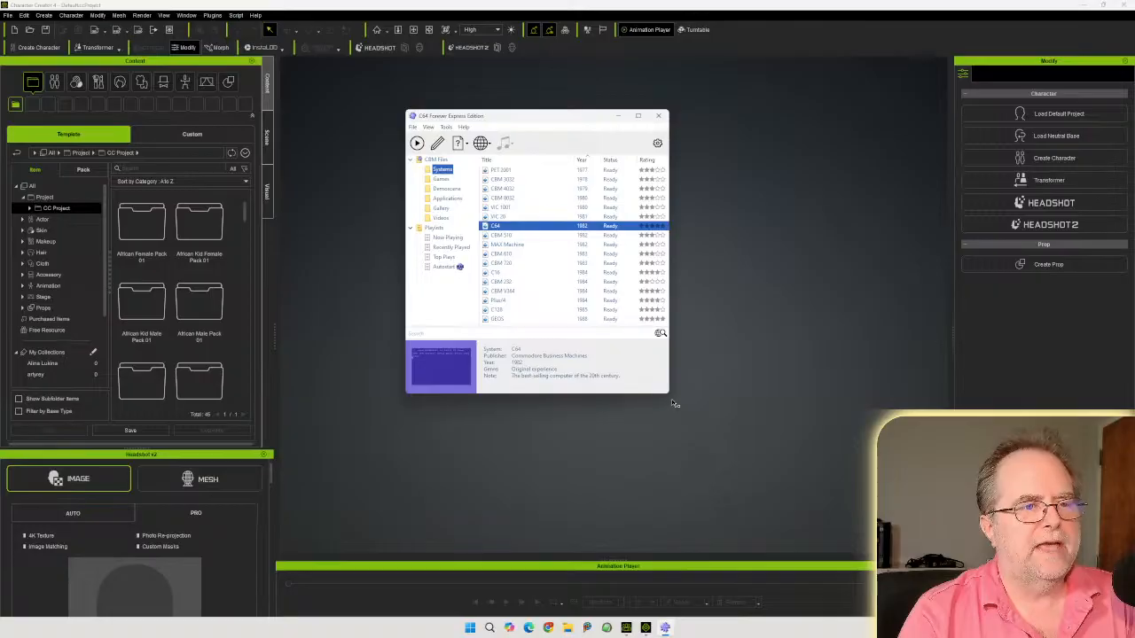
Enlarge the C64 Forever window and dismiss the update notice and Software Director window
{"action": "left_click_drag", "start_coordinate": [668, 393], "coordinate": [856, 471]}
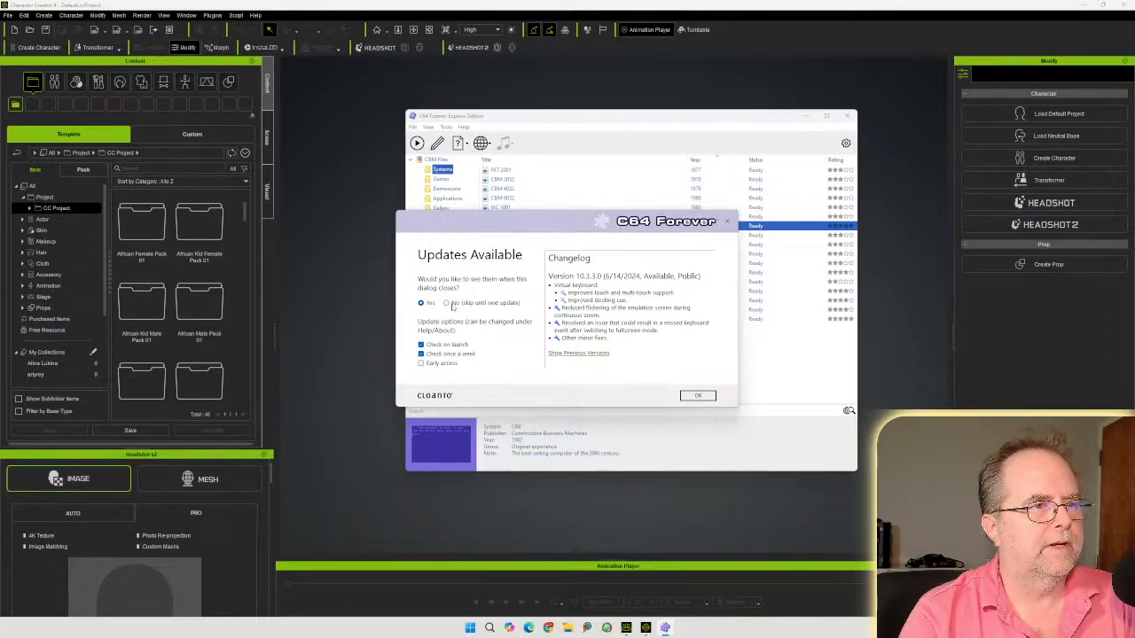
{"action": "left_click", "coordinate": [698, 396]}
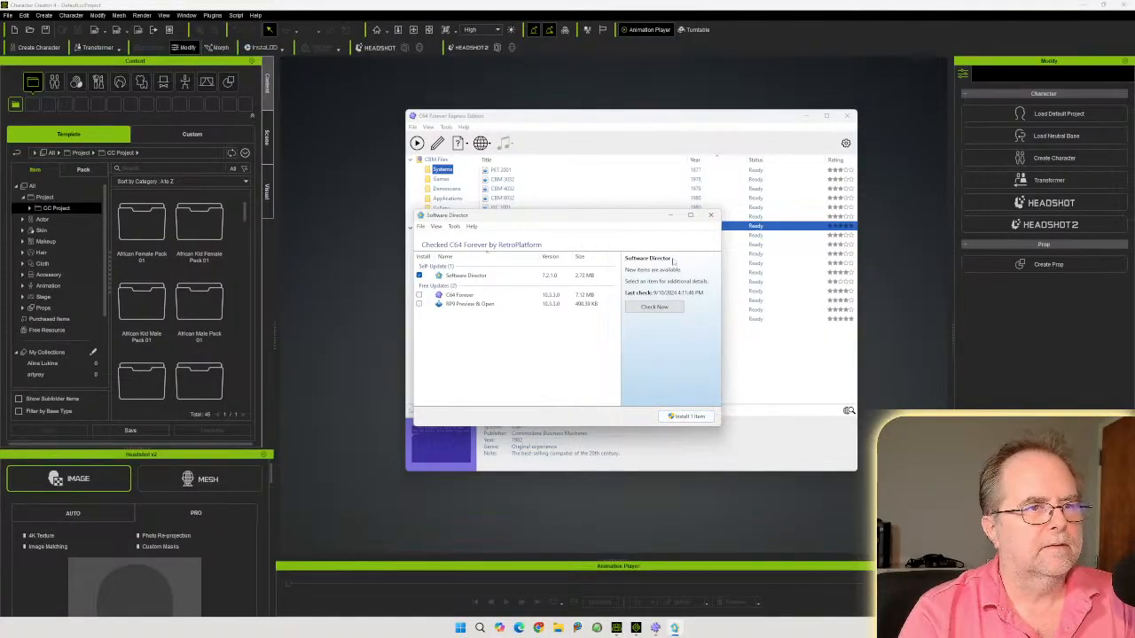
{"action": "left_click", "coordinate": [710, 215]}
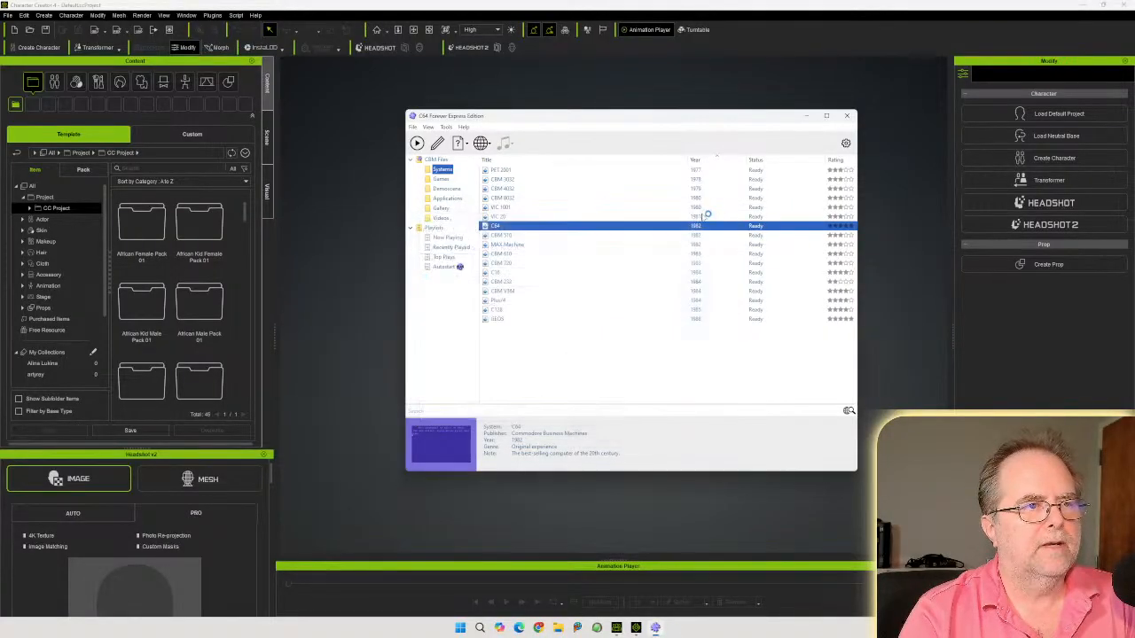
Start the C64 system emulation and reposition its window
{"action": "double_click", "coordinate": [526, 228]}
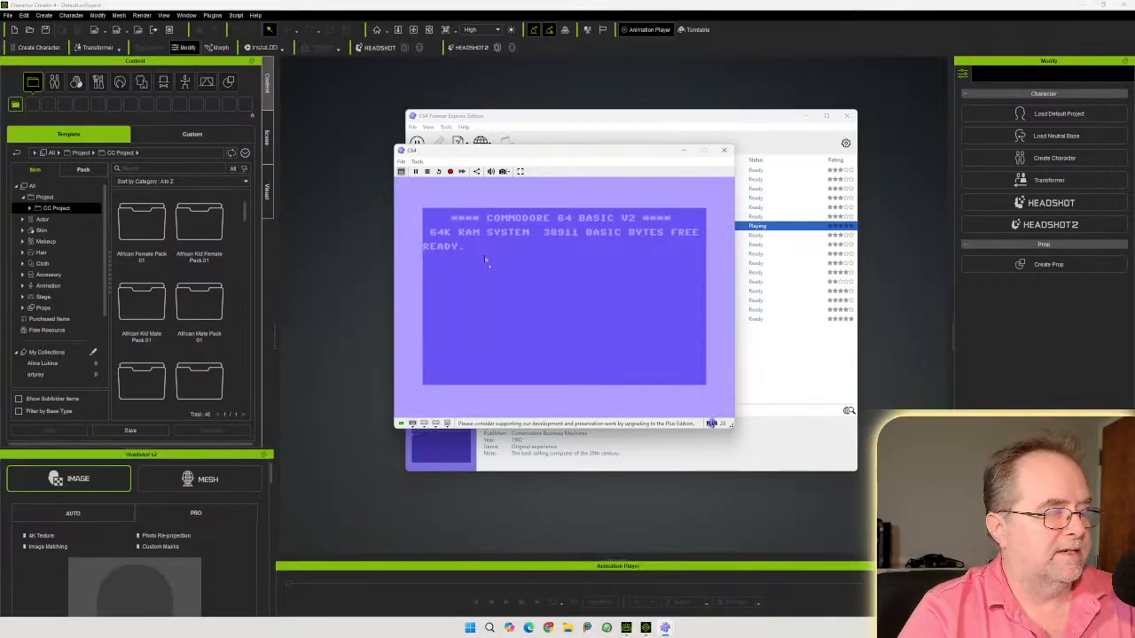
{"action": "mouse_move", "coordinate": [587, 156]}
{"action": "left_mouse_down"}
{"action": "mouse_move", "coordinate": [539, 173]}
{"action": "mouse_move", "coordinate": [555, 188]}
{"action": "mouse_move", "coordinate": [569, 173]}
{"action": "mouse_move", "coordinate": [607, 175]}
{"action": "mouse_move", "coordinate": [583, 171]}
{"action": "left_mouse_up"}
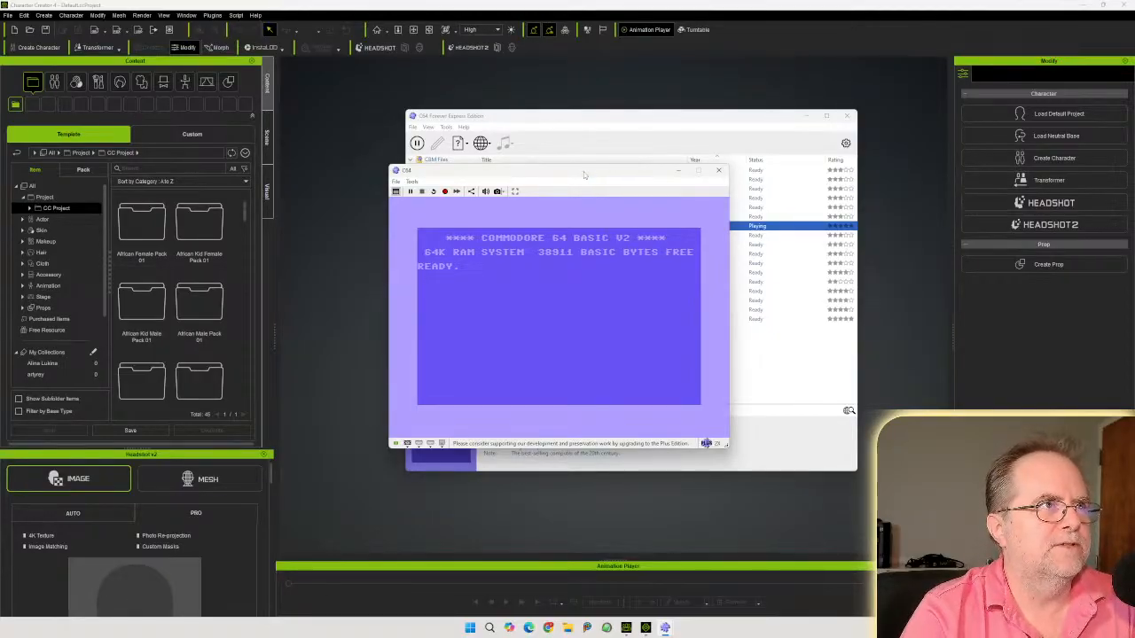
{"action": "mouse_move", "coordinate": [584, 176]}
{"action": "left_mouse_down"}
{"action": "mouse_move", "coordinate": [591, 204]}
{"action": "mouse_move", "coordinate": [582, 176]}
{"action": "mouse_move", "coordinate": [602, 172]}
{"action": "mouse_move", "coordinate": [593, 173]}
{"action": "left_mouse_up"}
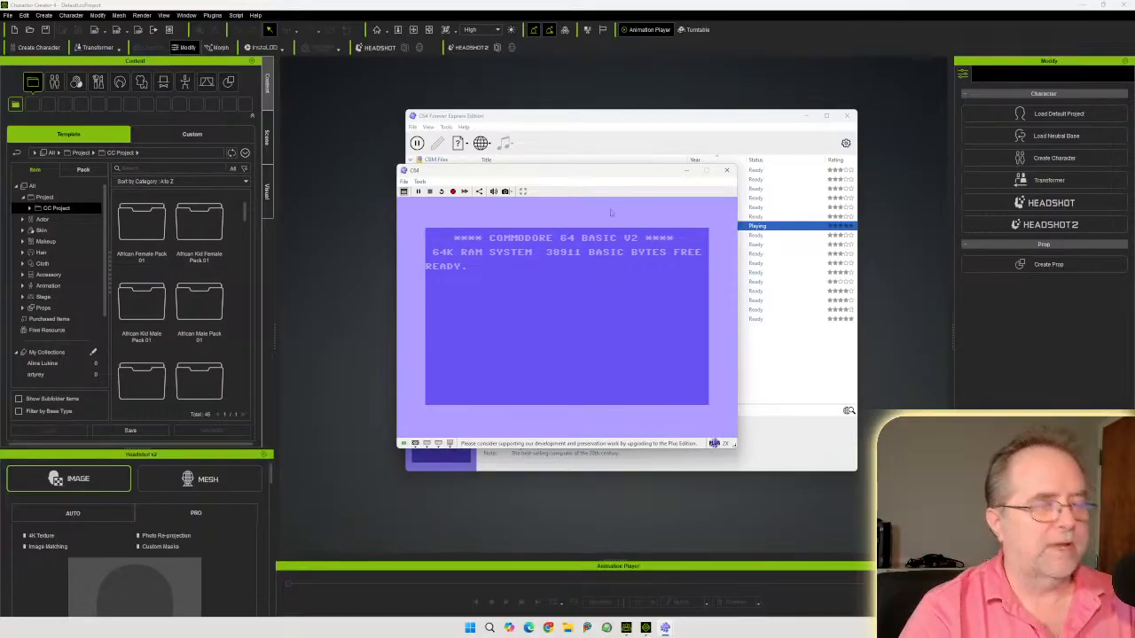
End the emulation session without saving a snapshot and quit C64 Forever
{"action": "left_click", "coordinate": [727, 170]}
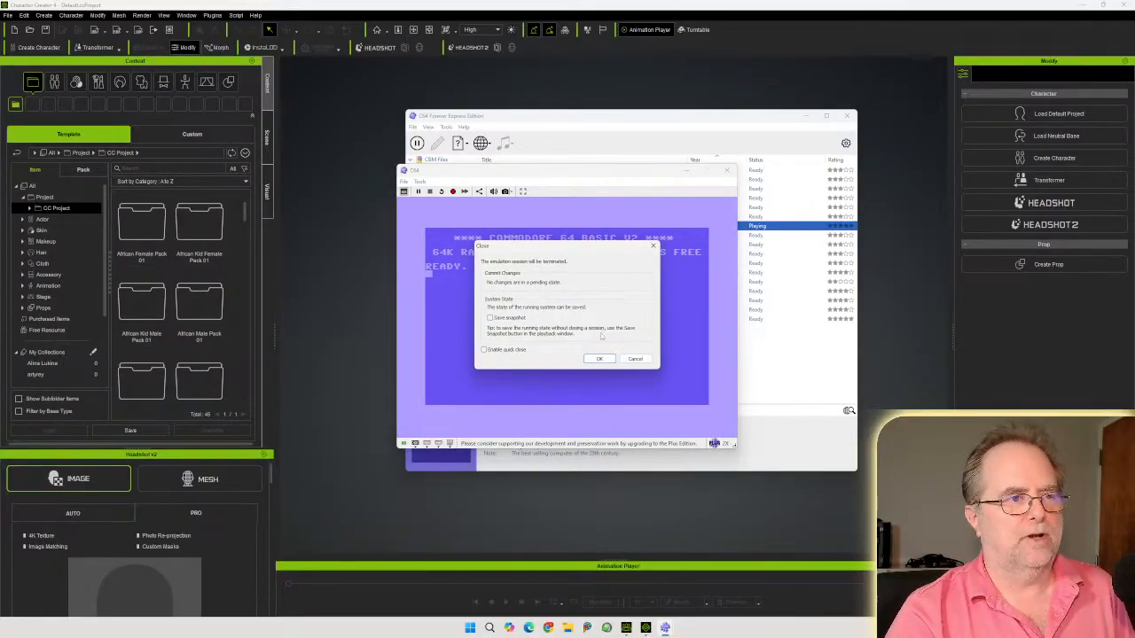
{"action": "left_click", "coordinate": [596, 360]}
{"action": "left_click", "coordinate": [847, 115]}
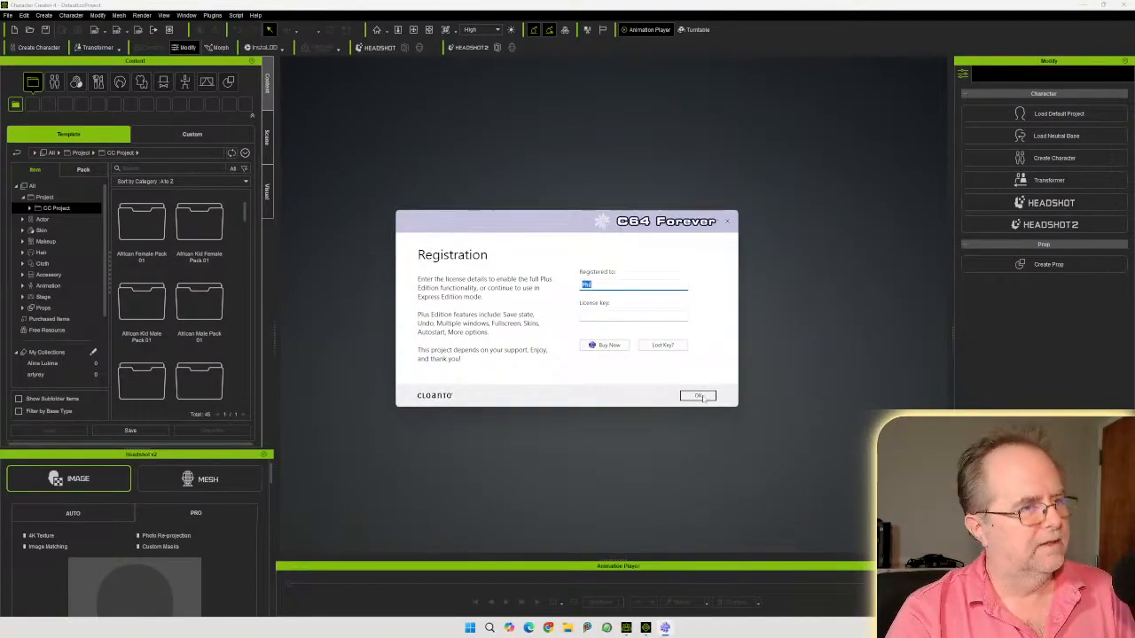
{"action": "left_click", "coordinate": [697, 396]}
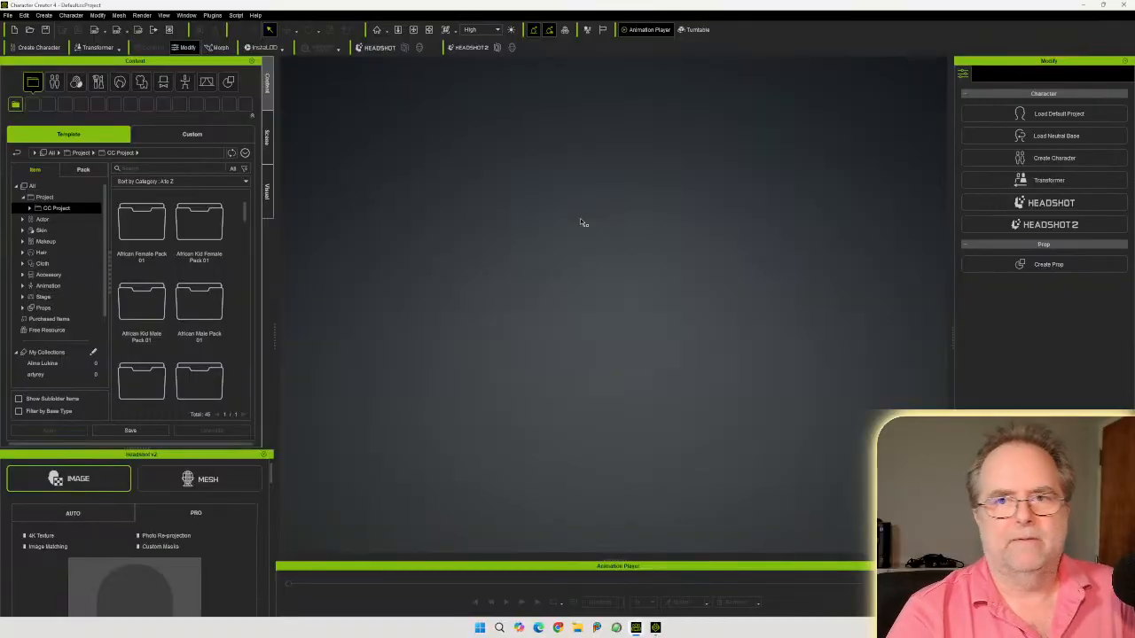
Browse the Custom content library down to the Props folder inside Props
{"action": "left_click", "coordinate": [193, 136]}
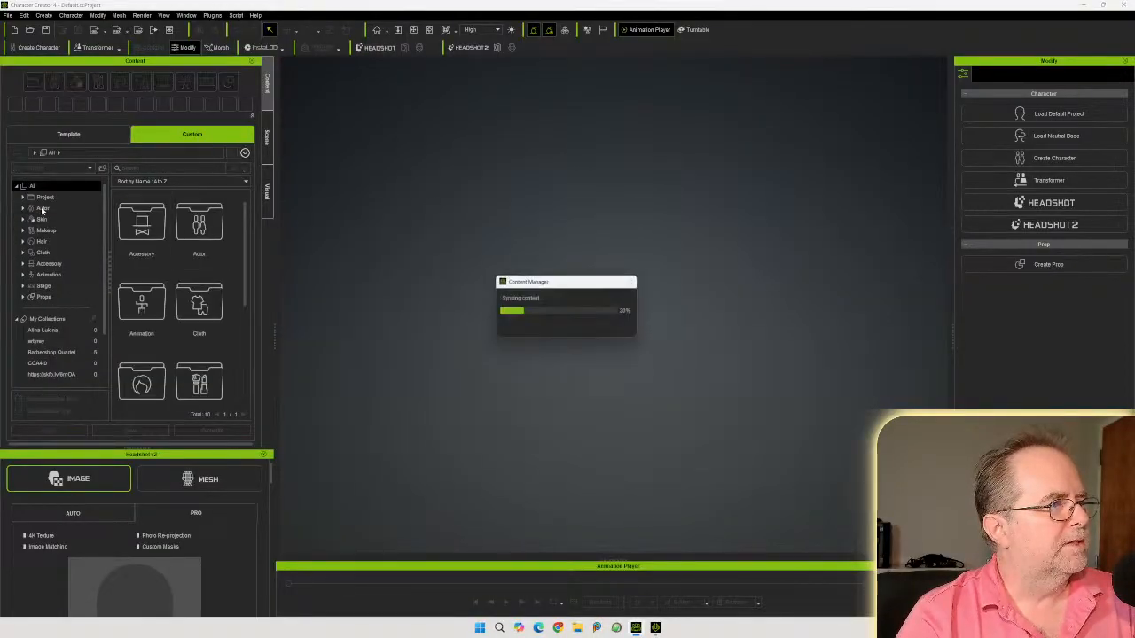
{"action": "left_click", "coordinate": [24, 297]}
{"action": "scroll", "coordinate": [28, 293], "scroll_direction": "down", "scroll_amount": 1}
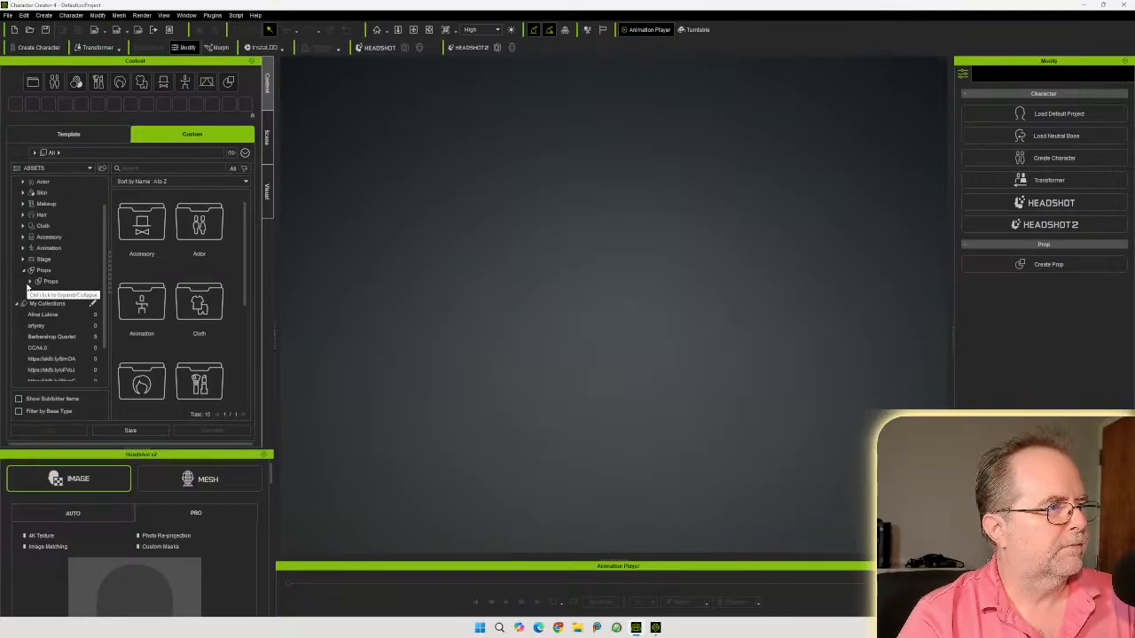
{"action": "left_click", "coordinate": [30, 281]}
{"action": "scroll", "coordinate": [67, 266], "scroll_direction": "down", "scroll_amount": 4}
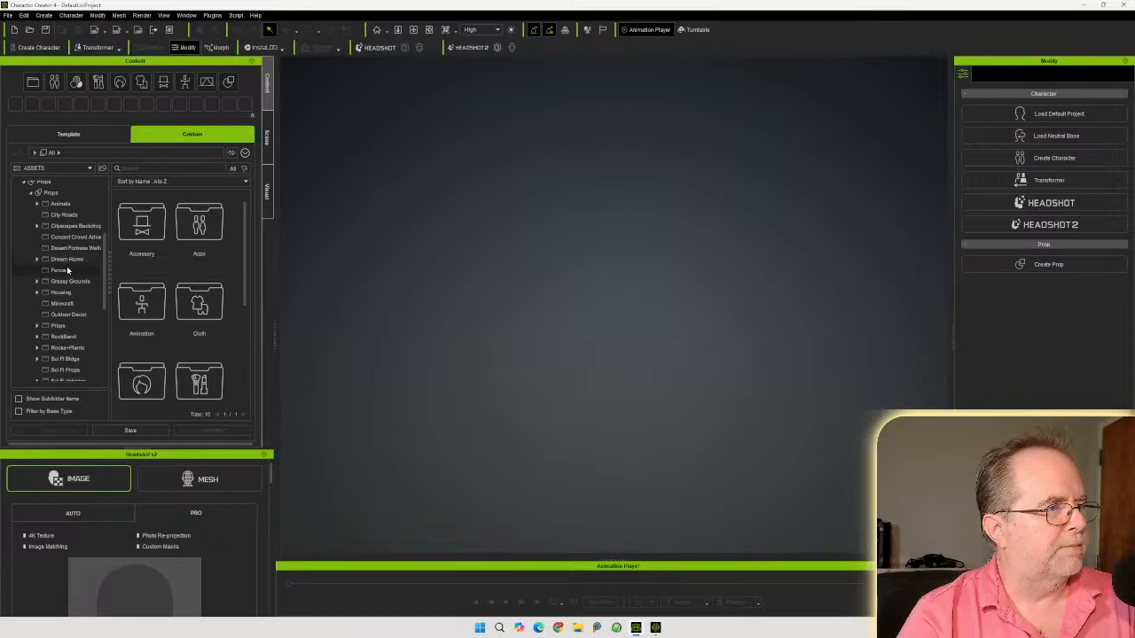
{"action": "left_click", "coordinate": [58, 326]}
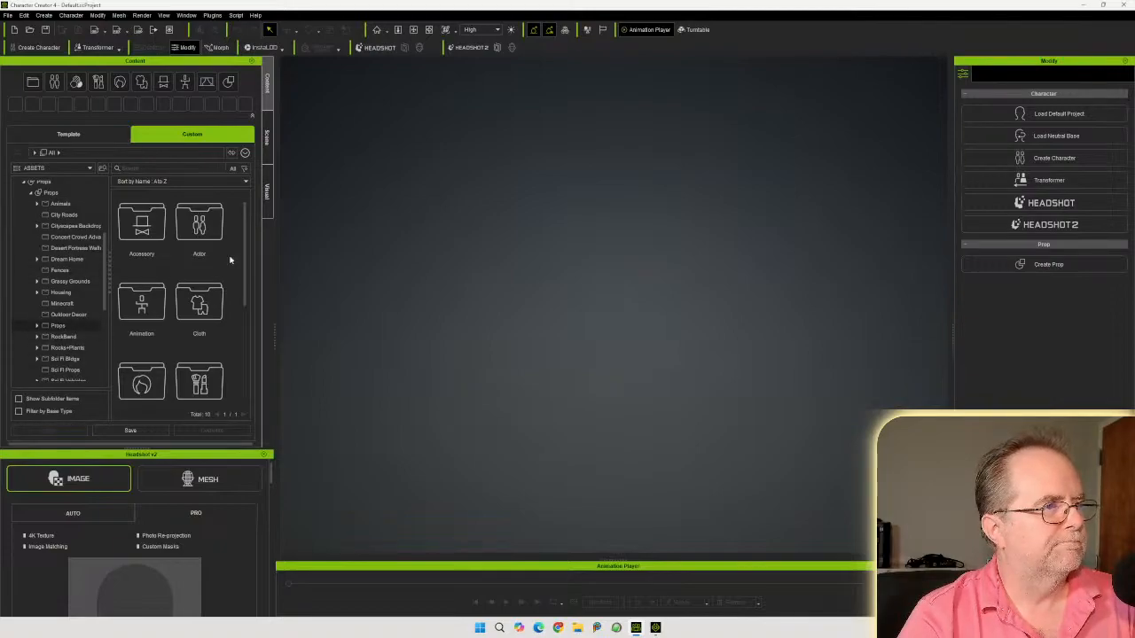
{"action": "left_click_drag", "start_coordinate": [246, 213], "coordinate": [249, 391]}
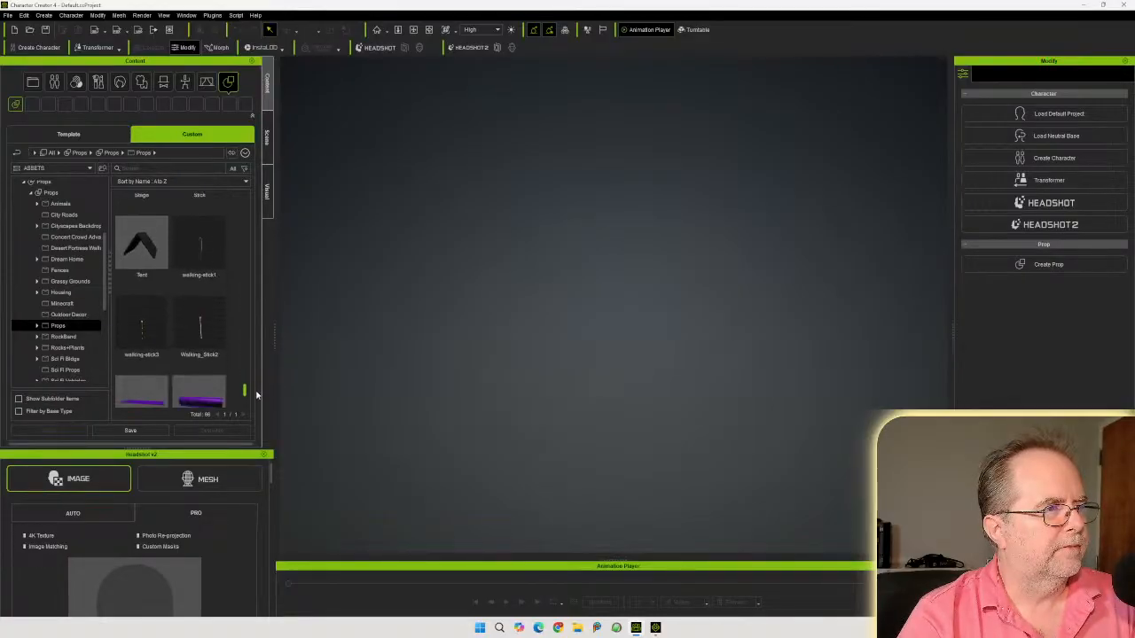
Search the Props library for c64
{"action": "left_click", "coordinate": [51, 192]}
{"action": "left_click", "coordinate": [171, 168]}
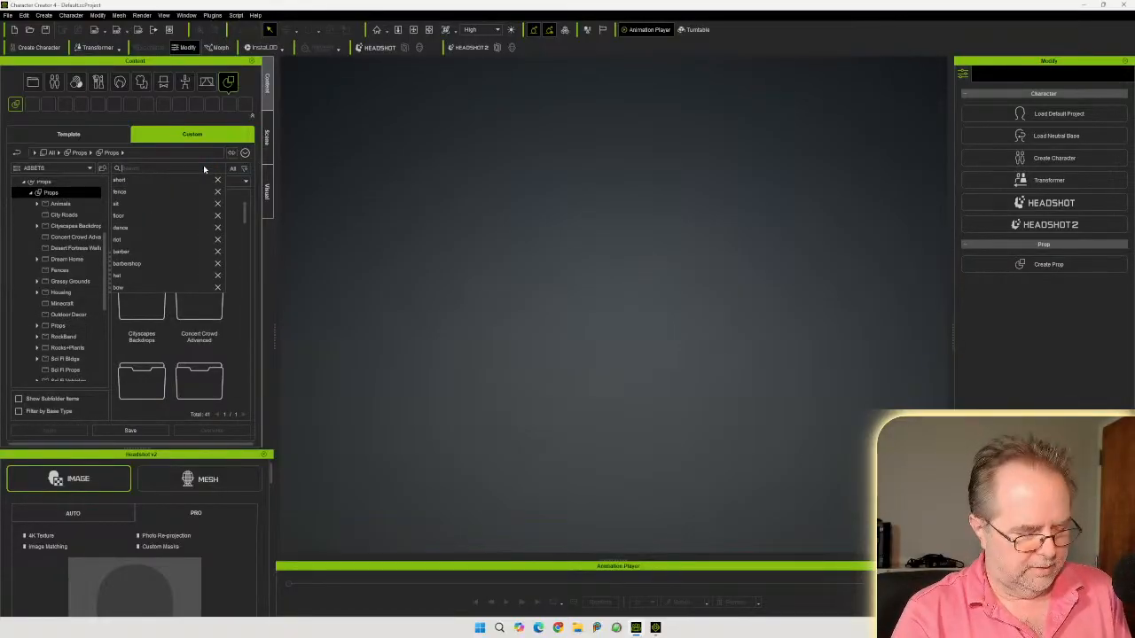
{"action": "type", "text": "c64"}
{"action": "key", "text": "Return"}
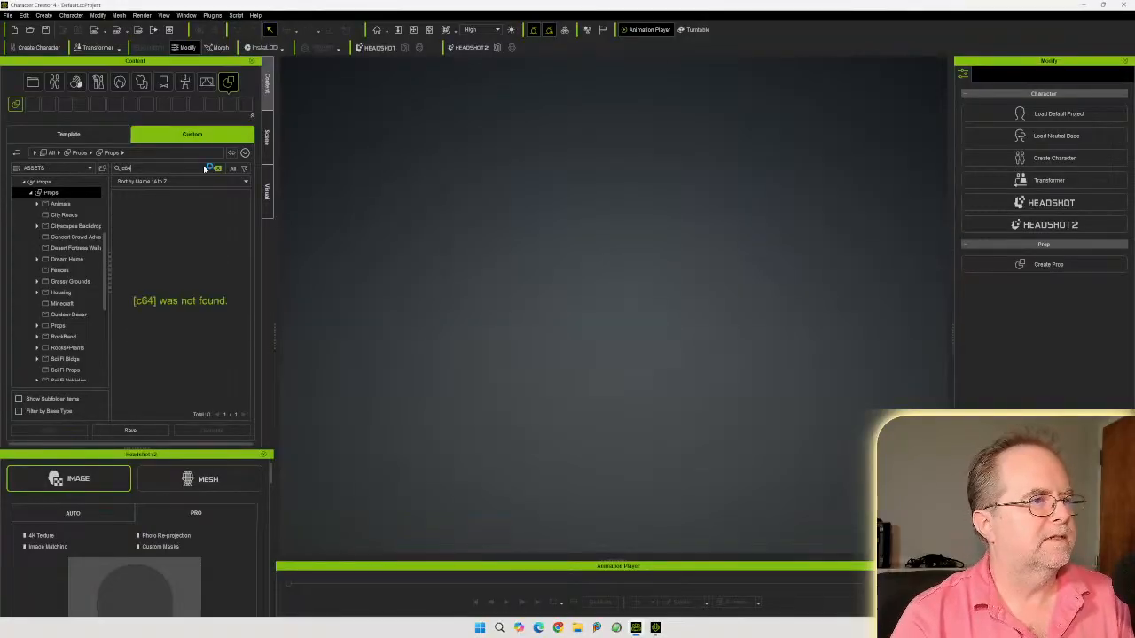
Search the Props library for commodore and drag the Commodore 64 iProp into the viewport
{"action": "left_click_drag", "start_coordinate": [128, 169], "coordinate": [111, 169]}
{"action": "type", "text": "commodore"}
{"action": "key", "text": "Return"}
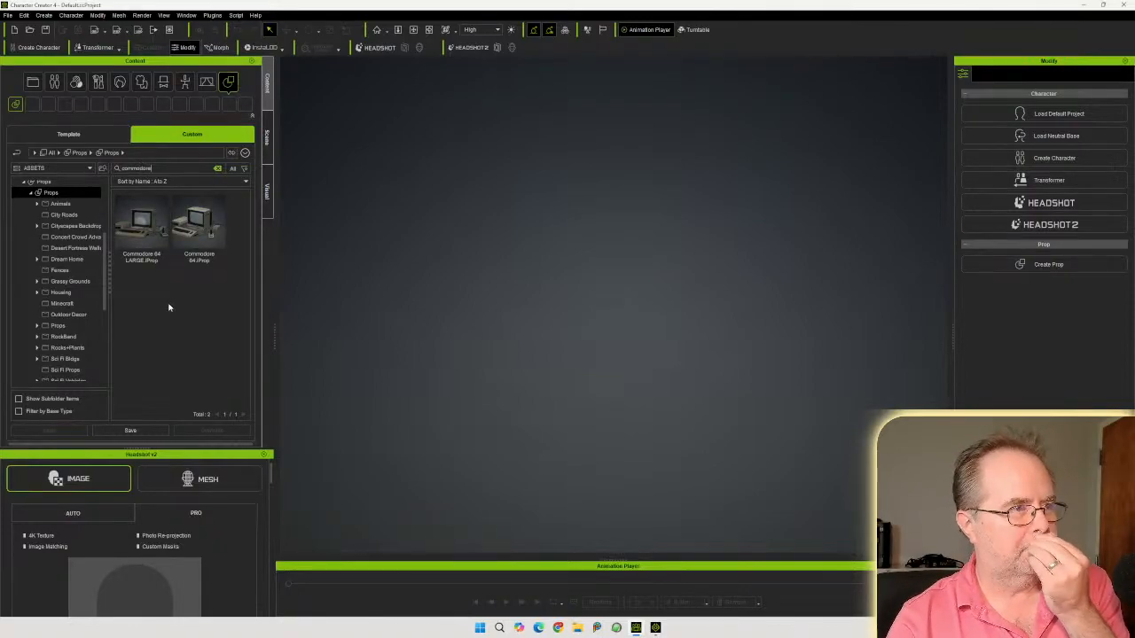
{"action": "left_click", "coordinate": [200, 229]}
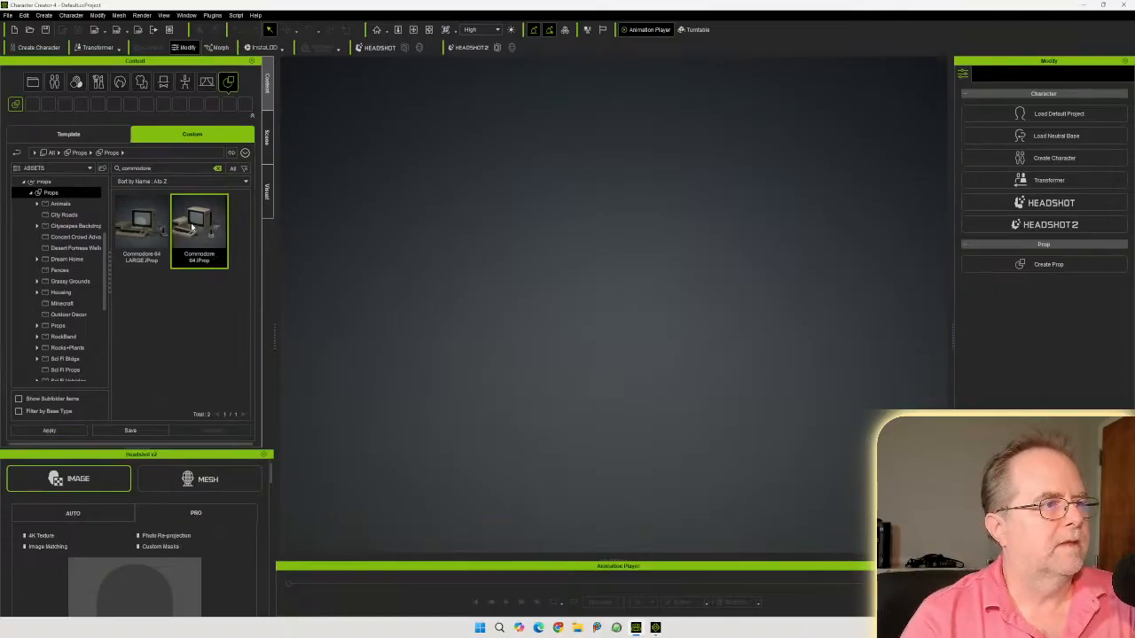
{"action": "left_click_drag", "start_coordinate": [195, 229], "coordinate": [589, 313]}
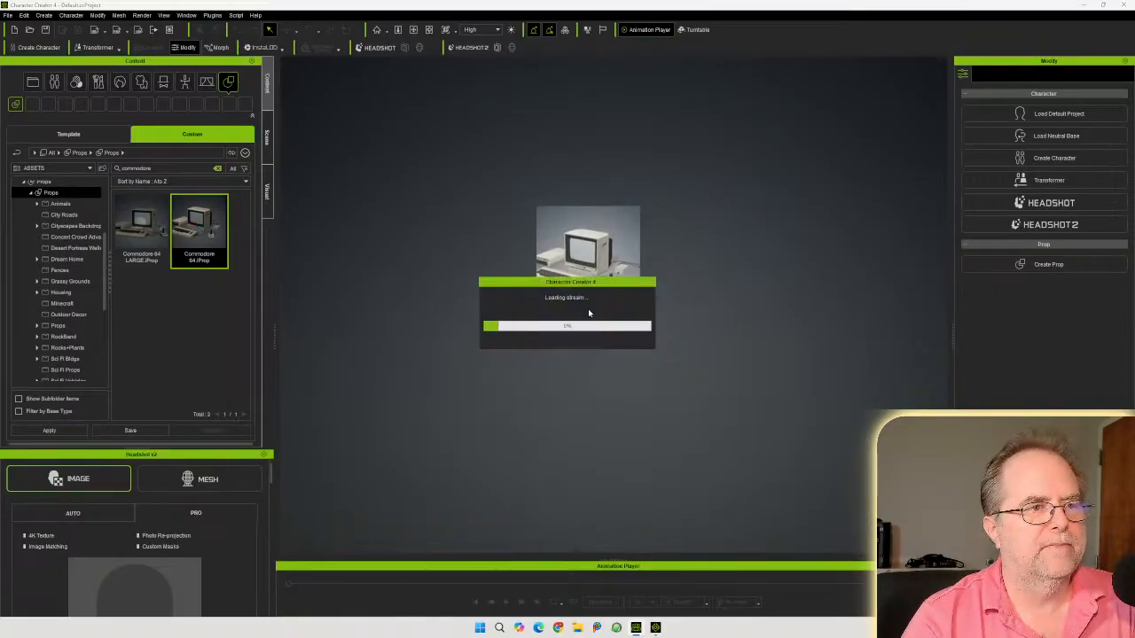
Inspect the loaded Commodore 64 prop closely from several angles in the viewport
{"action": "scroll", "coordinate": [650, 322], "scroll_direction": "up", "scroll_amount": 2}
{"action": "left_click", "coordinate": [377, 32]}
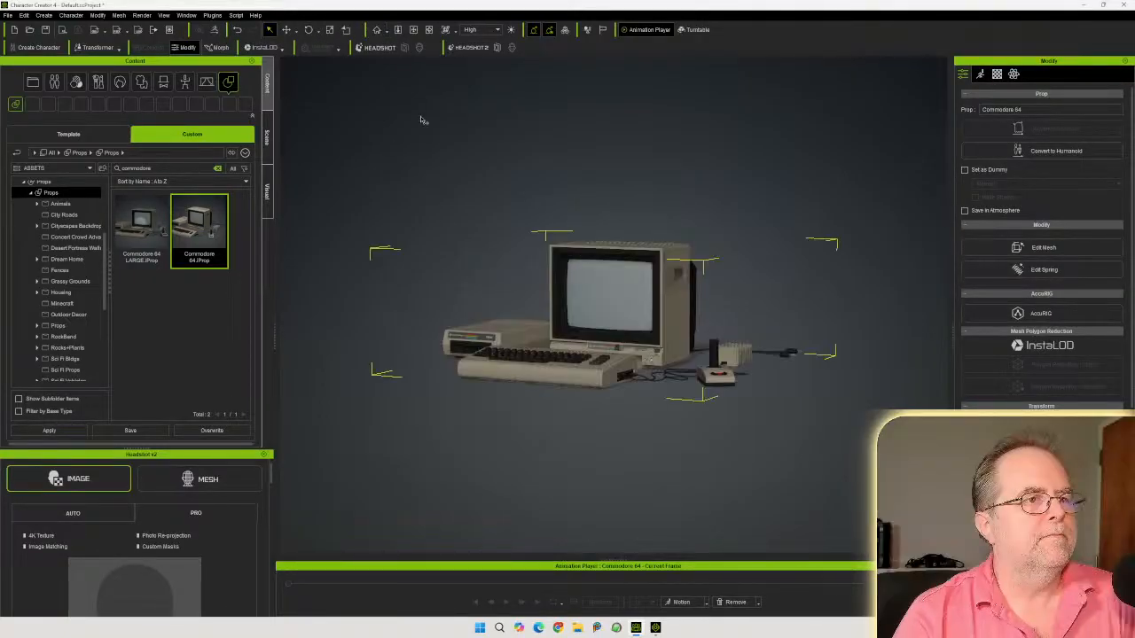
{"action": "right_click_drag", "start_coordinate": [482, 266], "coordinate": [802, 321]}
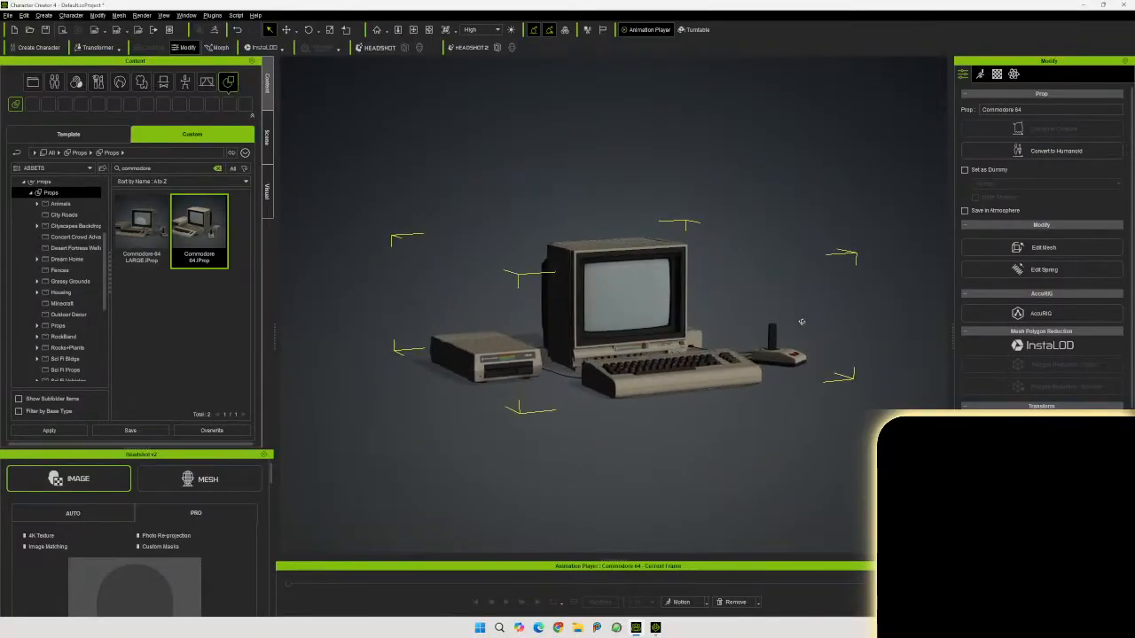
{"action": "scroll", "coordinate": [776, 322], "scroll_direction": "up", "scroll_amount": 2}
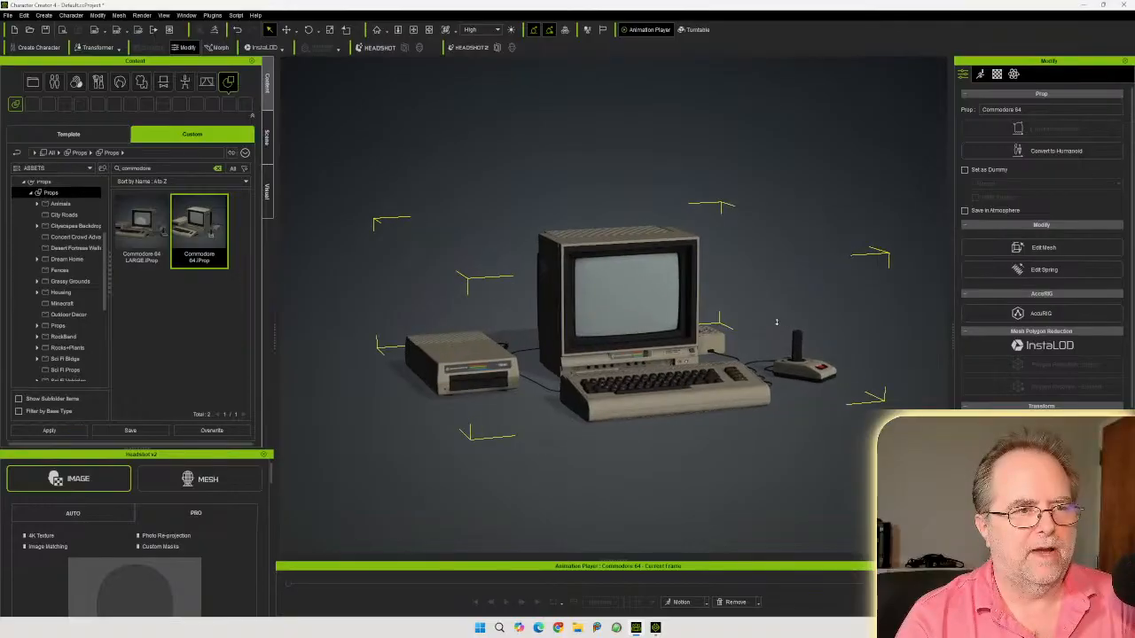
{"action": "scroll", "coordinate": [776, 323], "scroll_direction": "up", "scroll_amount": 4}
{"action": "middle_click_drag", "start_coordinate": [816, 316], "coordinate": [727, 299]}
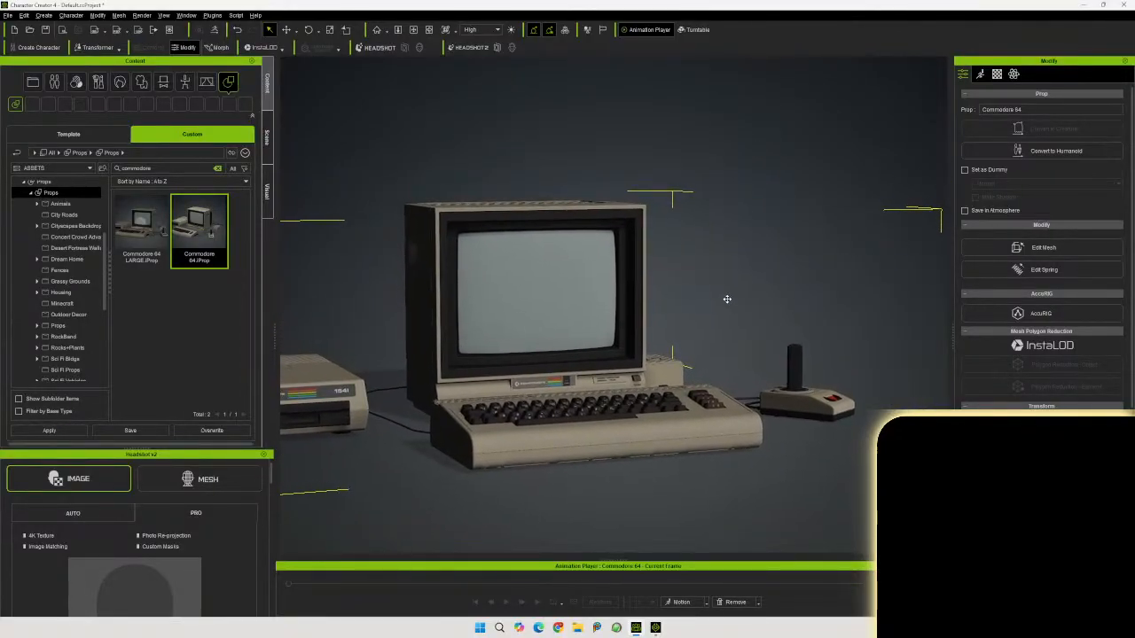
{"action": "mouse_move", "coordinate": [727, 299]}
{"action": "right_mouse_down"}
{"action": "mouse_move", "coordinate": [727, 316]}
{"action": "mouse_move", "coordinate": [763, 310]}
{"action": "mouse_move", "coordinate": [742, 305]}
{"action": "right_mouse_up"}
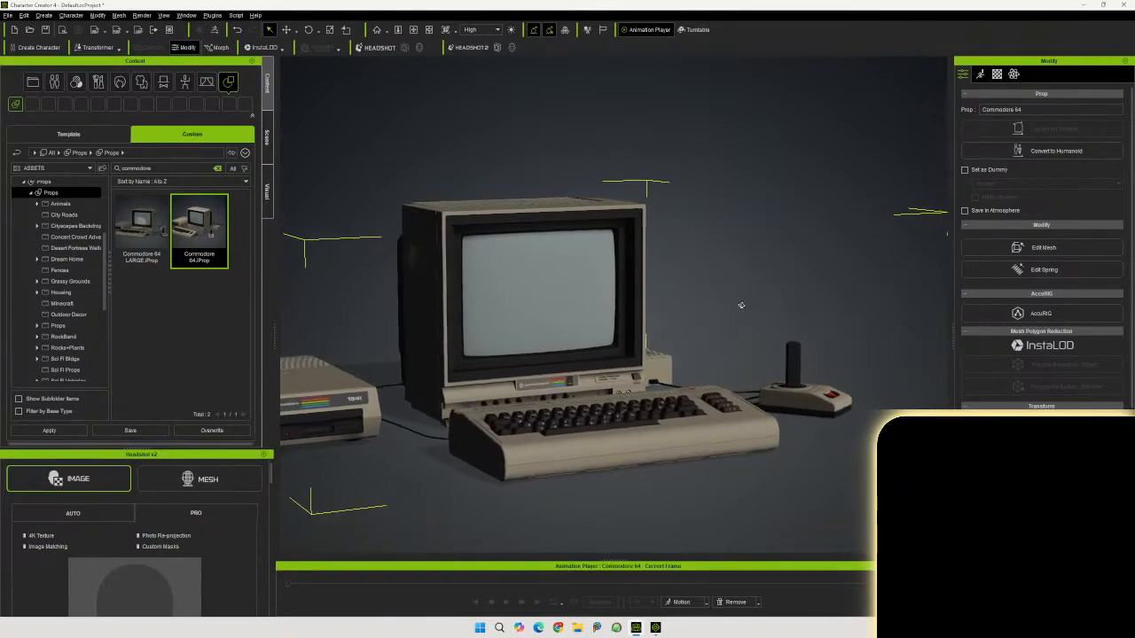
{"action": "scroll", "coordinate": [705, 322], "scroll_direction": "up", "scroll_amount": 4}
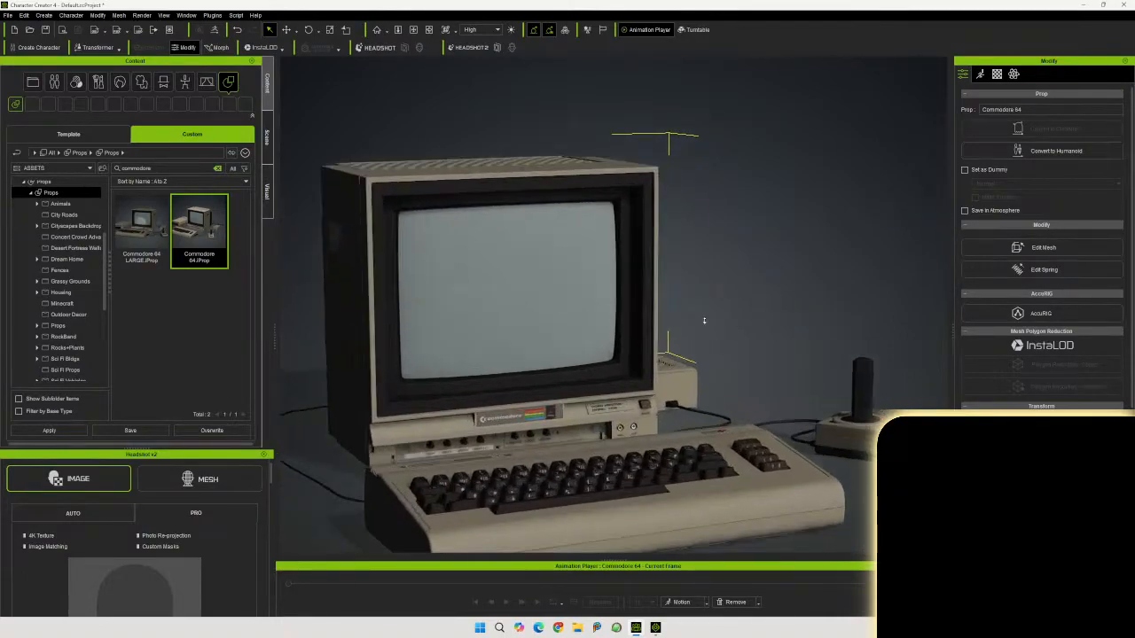
{"action": "scroll", "coordinate": [705, 322], "scroll_direction": "up", "scroll_amount": 1}
{"action": "middle_click_drag", "start_coordinate": [650, 329], "coordinate": [694, 282]}
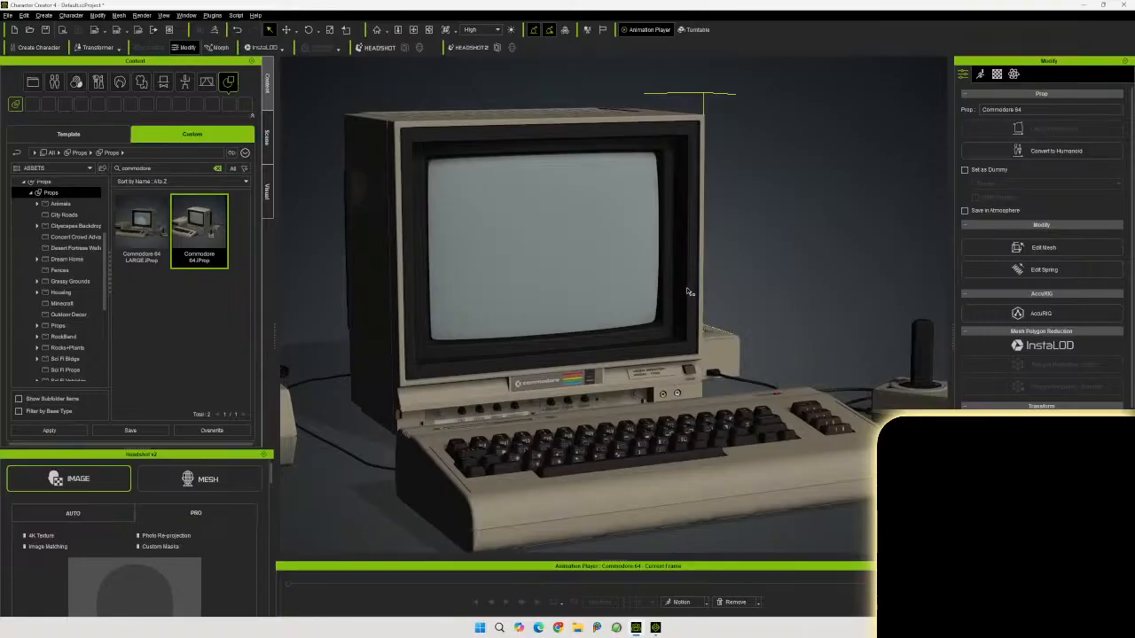
{"action": "right_click_drag", "start_coordinate": [688, 292], "coordinate": [758, 267]}
{"action": "mouse_move", "coordinate": [759, 267]}
{"action": "middle_mouse_down"}
{"action": "mouse_move", "coordinate": [783, 274]}
{"action": "mouse_move", "coordinate": [778, 262]}
{"action": "middle_mouse_up"}
{"action": "scroll", "coordinate": [805, 275], "scroll_direction": "up", "scroll_amount": 1}
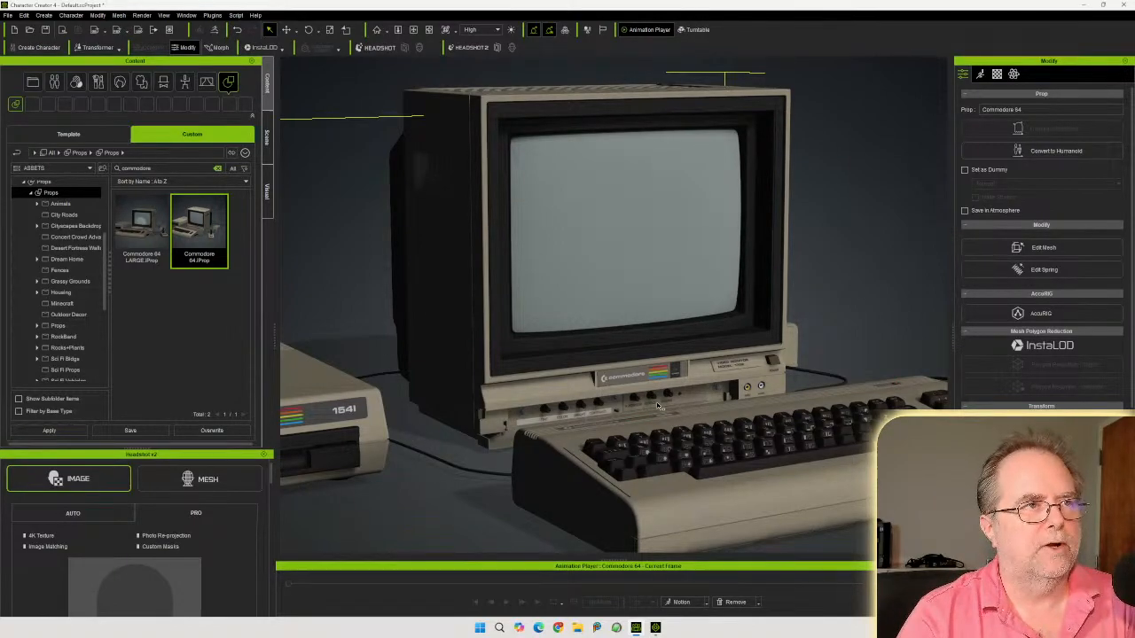
{"action": "scroll", "coordinate": [656, 407], "scroll_direction": "down", "scroll_amount": 5}
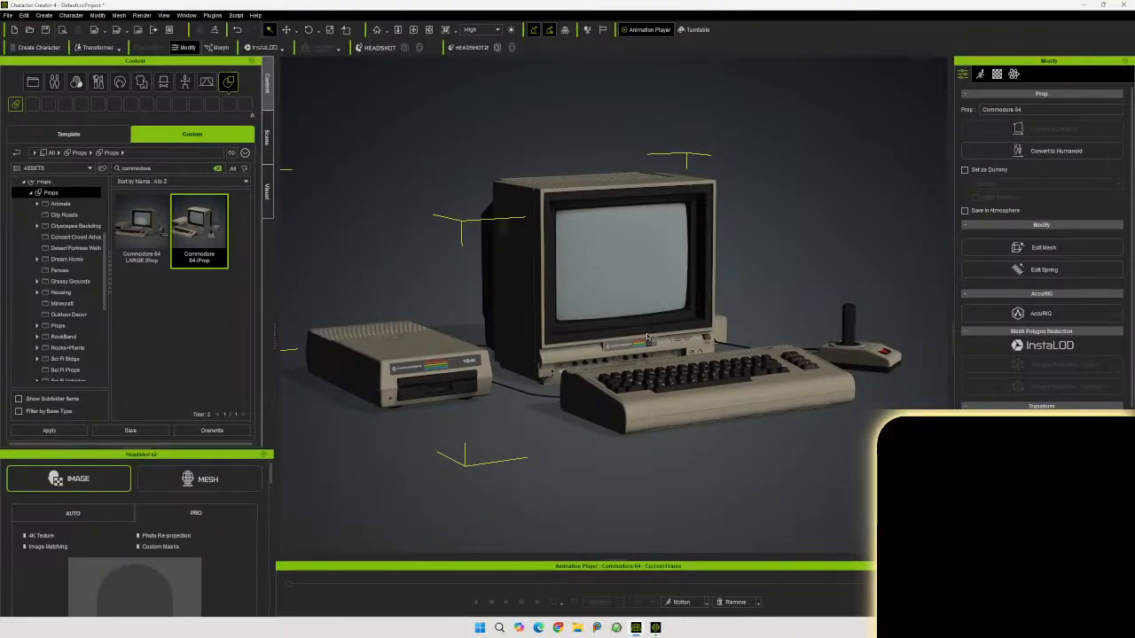
{"action": "middle_click_drag", "start_coordinate": [647, 330], "coordinate": [659, 341]}
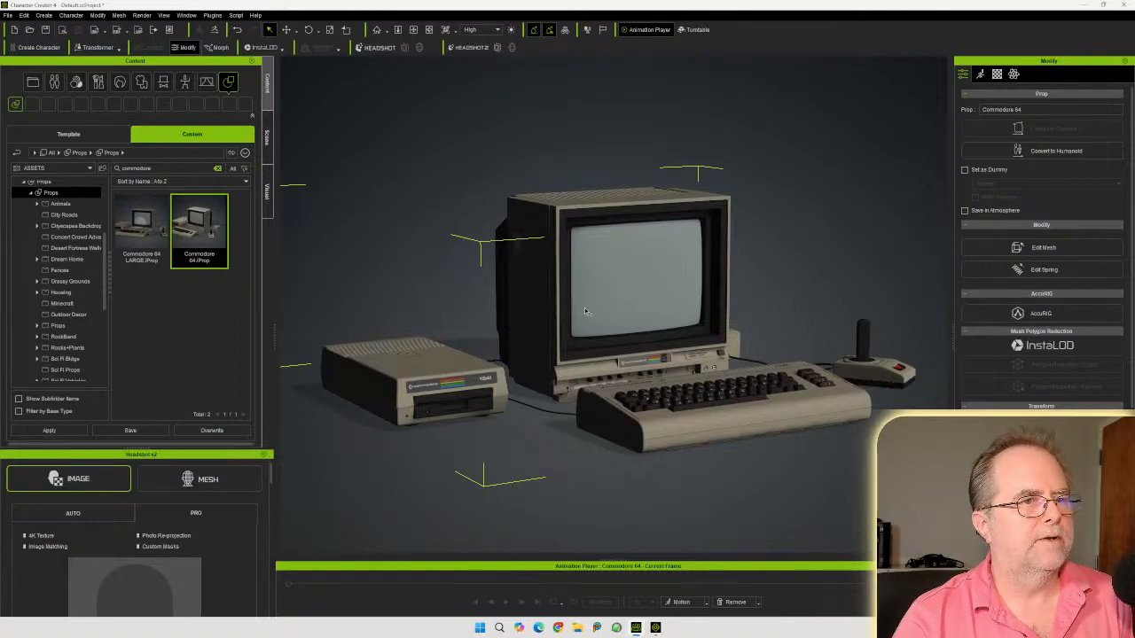
Delete the Commodore 64 prop from the scene and clear the Props library search
{"action": "key", "text": "Delete"}
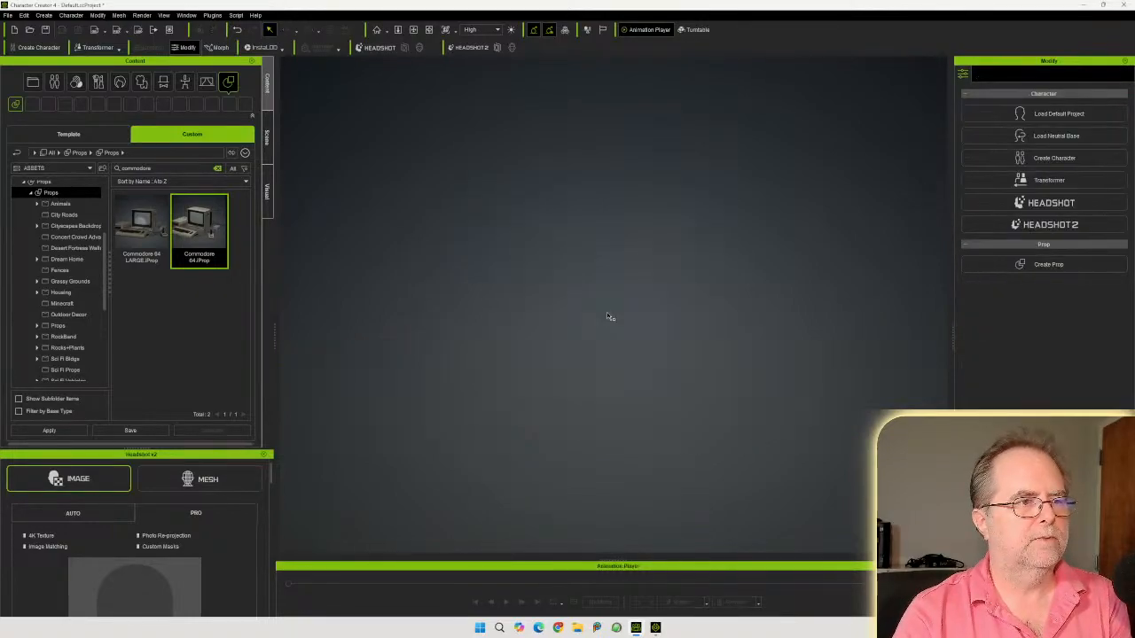
{"action": "left_click", "coordinate": [185, 310]}
{"action": "left_click", "coordinate": [217, 168]}
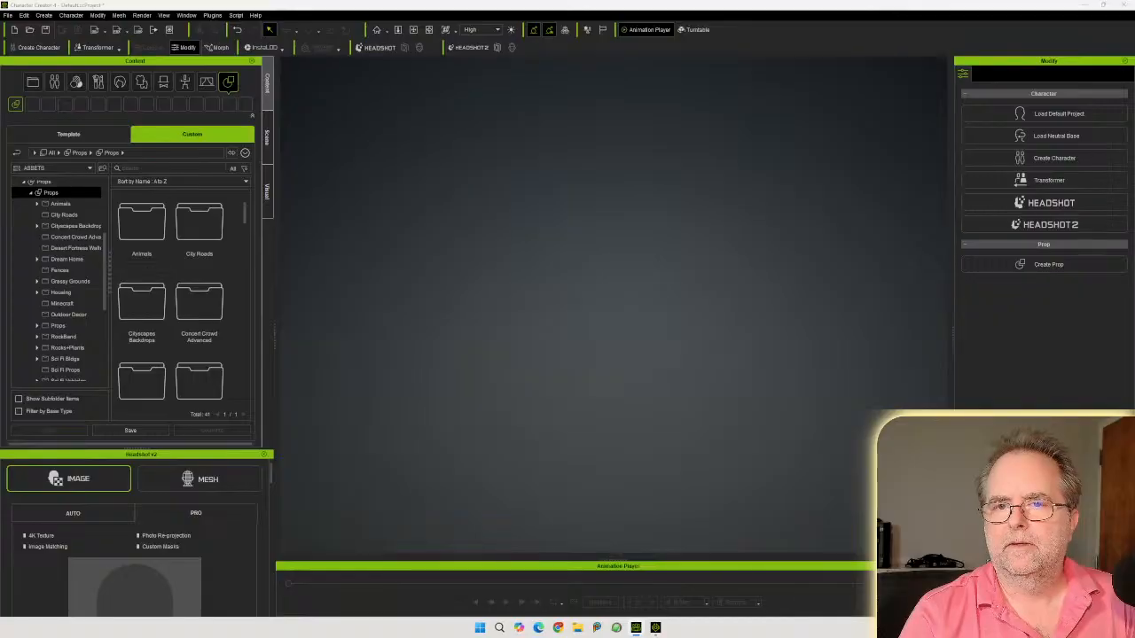
In File Explorer, extract the 5¼-inch Floppy Disk.zip archive into its source folder
{"action": "left_click", "coordinate": [577, 627]}
{"action": "left_click", "coordinate": [536, 224]}
{"action": "right_click_drag", "start_coordinate": [539, 226], "coordinate": [559, 281]}
{"action": "mouse_move", "coordinate": [612, 283]}
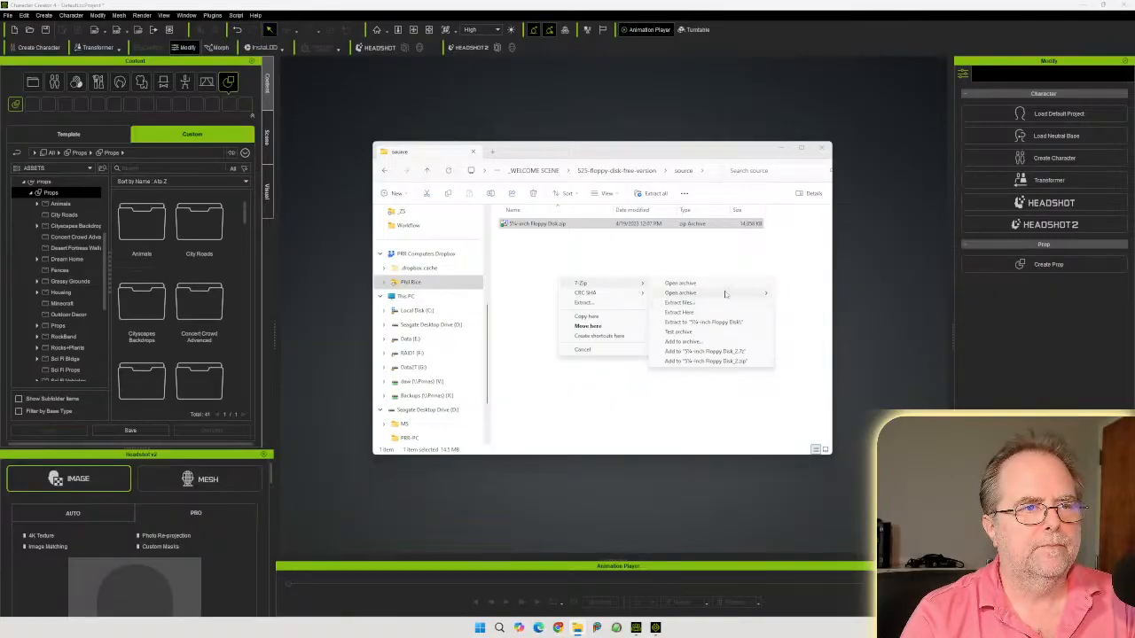
{"action": "left_click", "coordinate": [693, 312]}
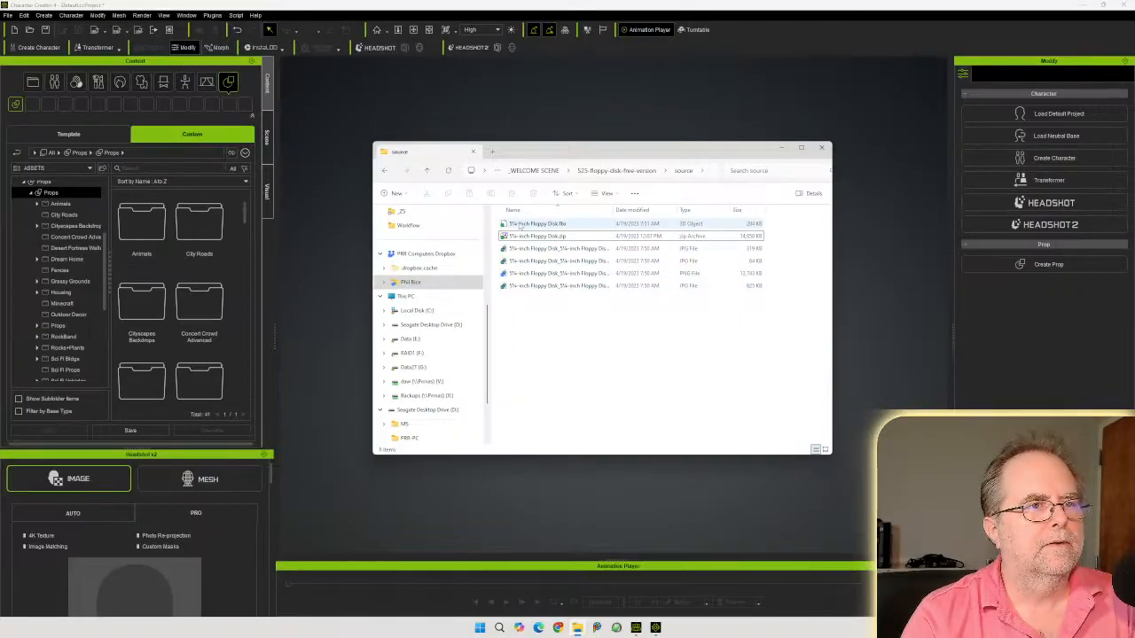
Import 5¼-inch Floppy Disk.fbx into the scene as a prop, without breaking its meshes into sub-props
{"action": "left_click", "coordinate": [541, 225]}
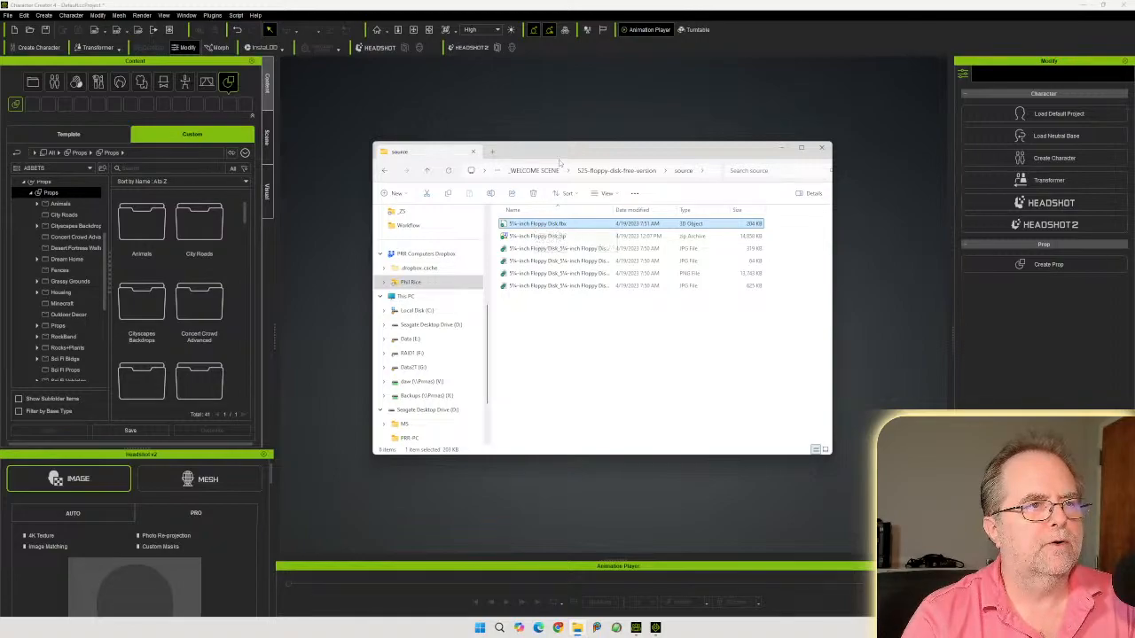
{"action": "left_click_drag", "start_coordinate": [560, 156], "coordinate": [831, 204]}
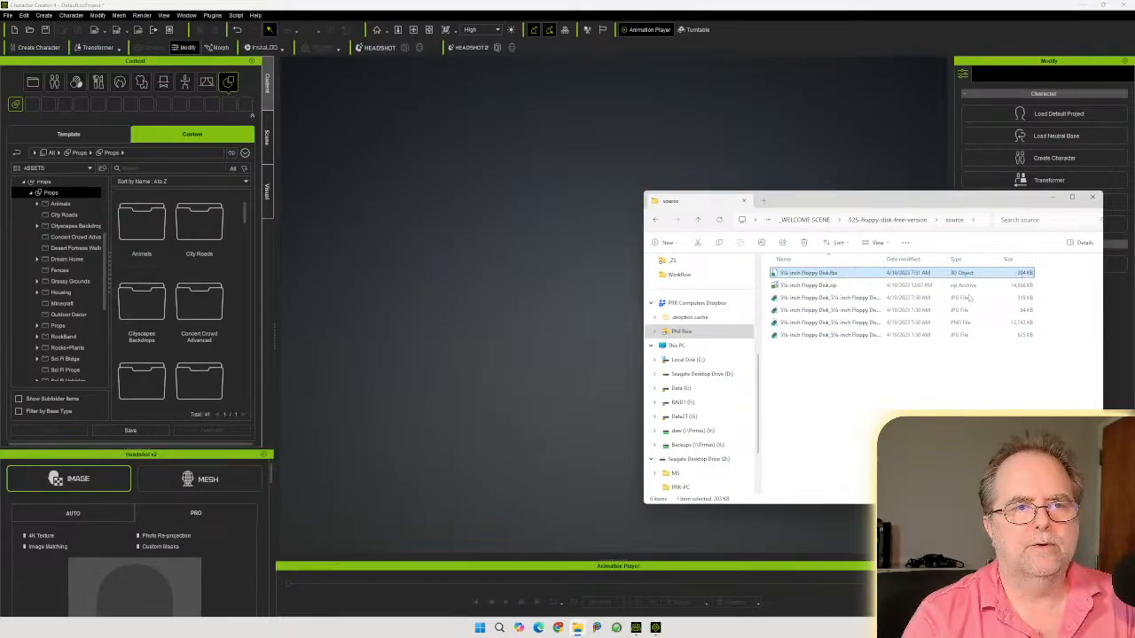
{"action": "left_click_drag", "start_coordinate": [813, 275], "coordinate": [568, 302]}
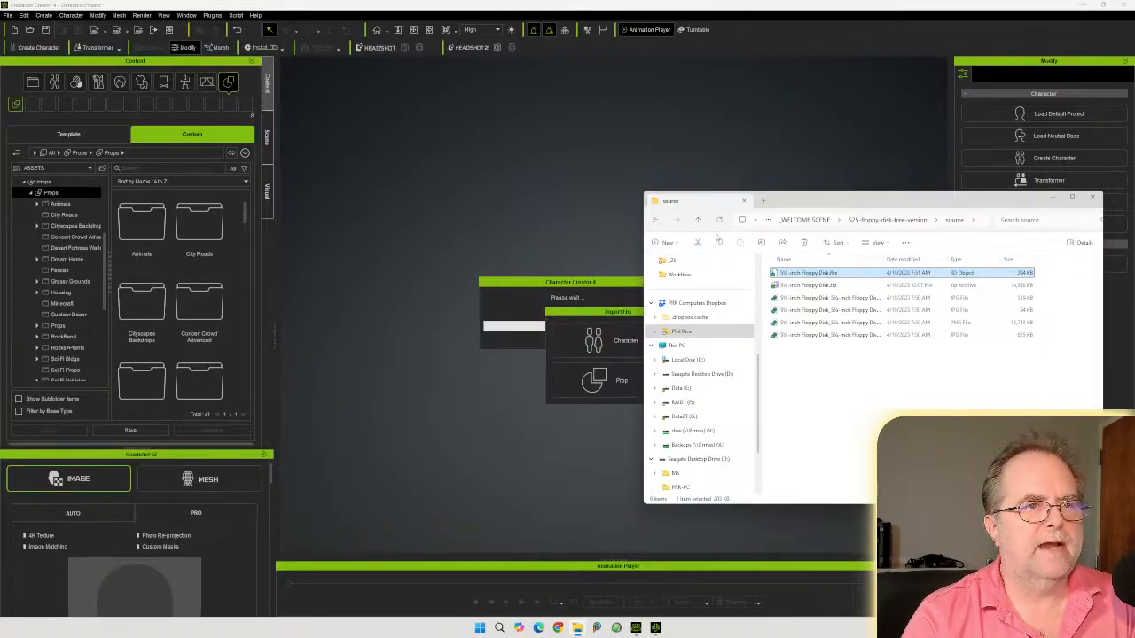
{"action": "left_click_drag", "start_coordinate": [791, 204], "coordinate": [1134, 228]}
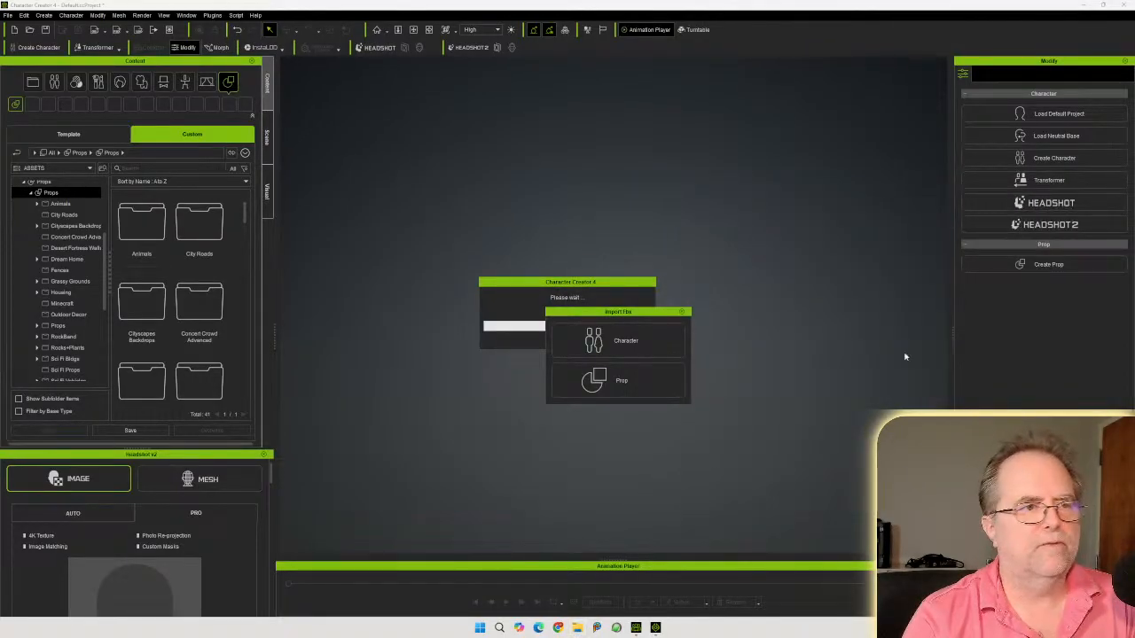
{"action": "left_click", "coordinate": [622, 381]}
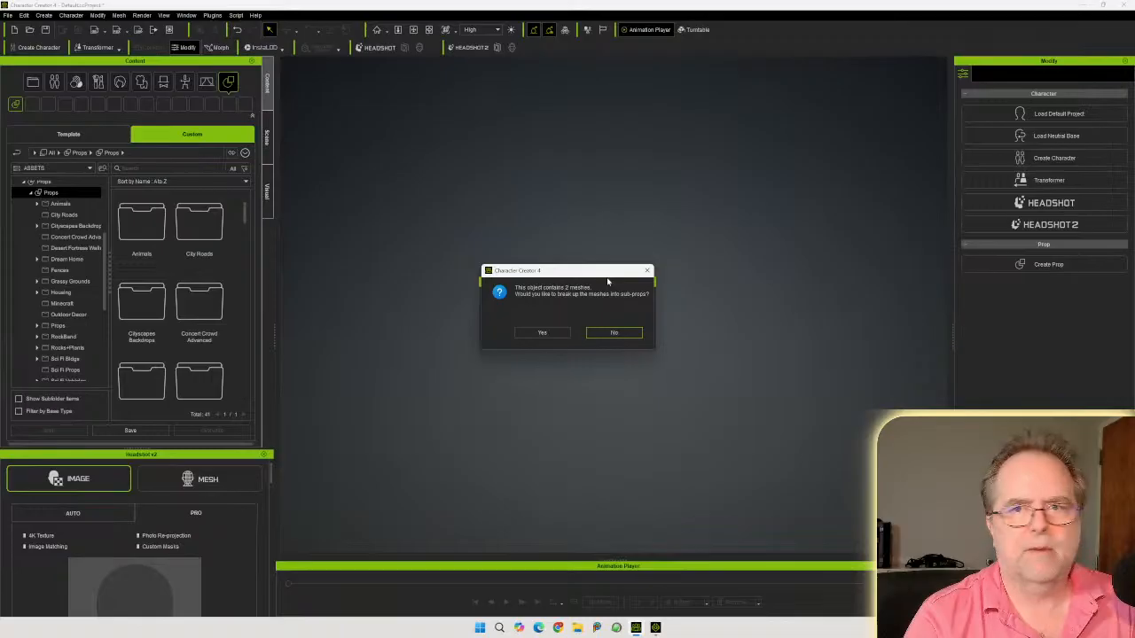
{"action": "left_click", "coordinate": [612, 333]}
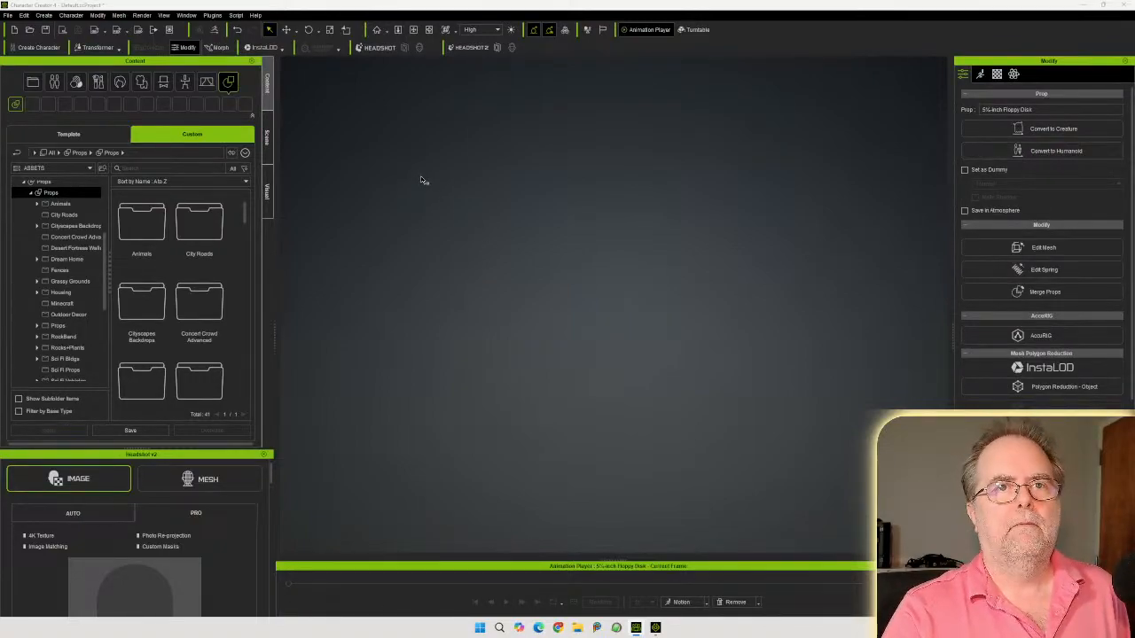
{"action": "left_click", "coordinate": [378, 31]}
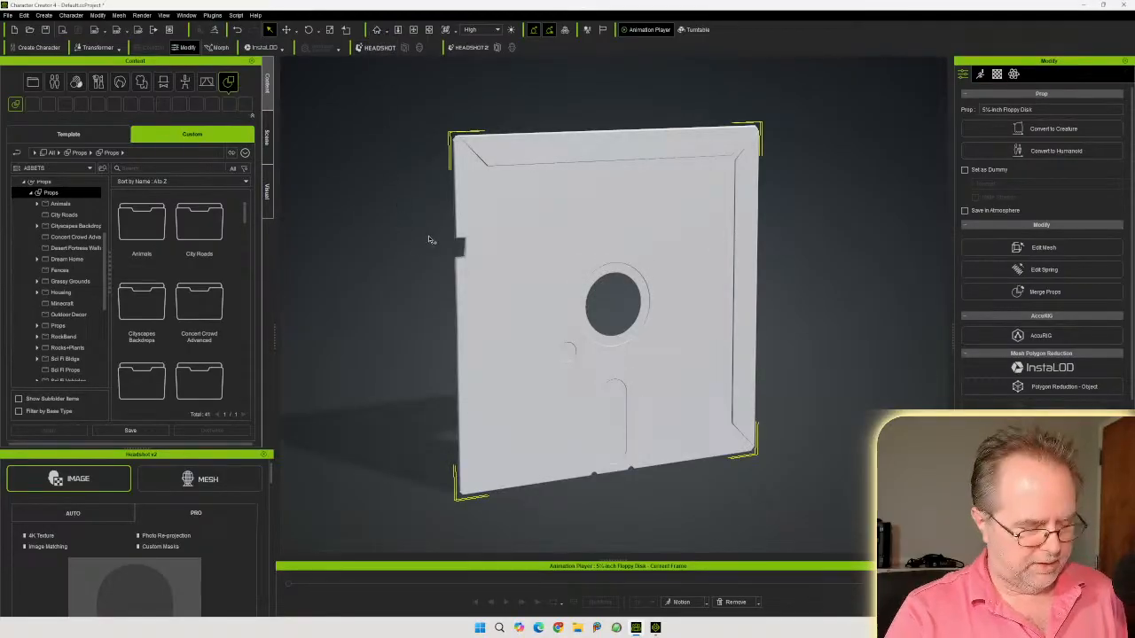
Orbit around the imported floppy disk to examine its untextured mesh
{"action": "right_click_drag", "start_coordinate": [536, 220], "coordinate": [993, 210]}
{"action": "right_click_drag", "start_coordinate": [707, 265], "coordinate": [801, 246]}
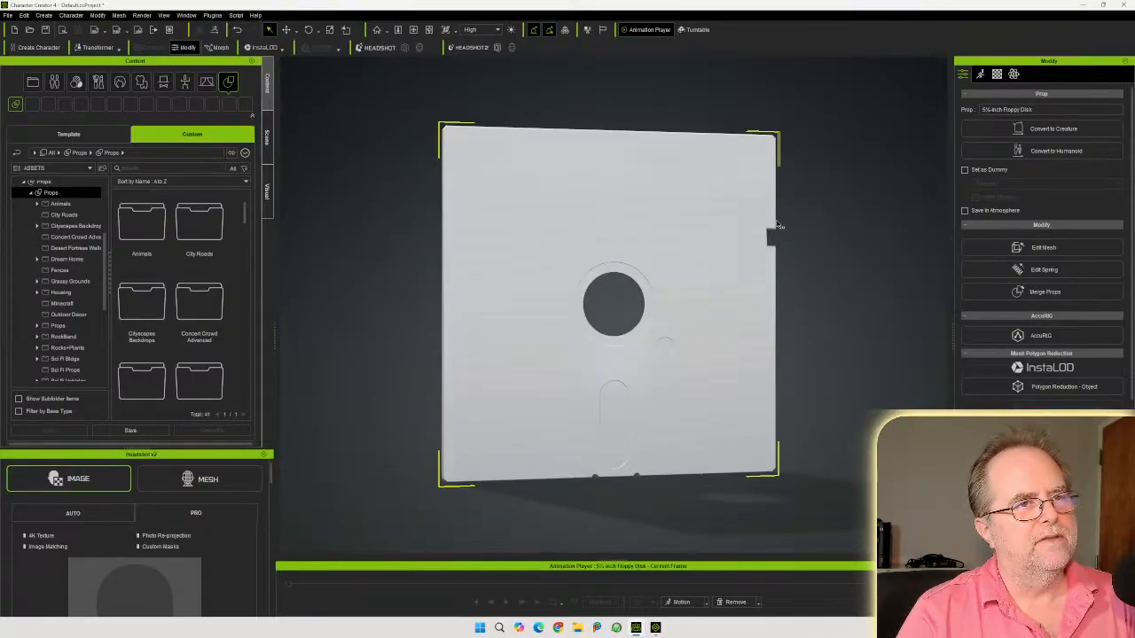
{"action": "right_click_drag", "start_coordinate": [752, 279], "coordinate": [768, 251]}
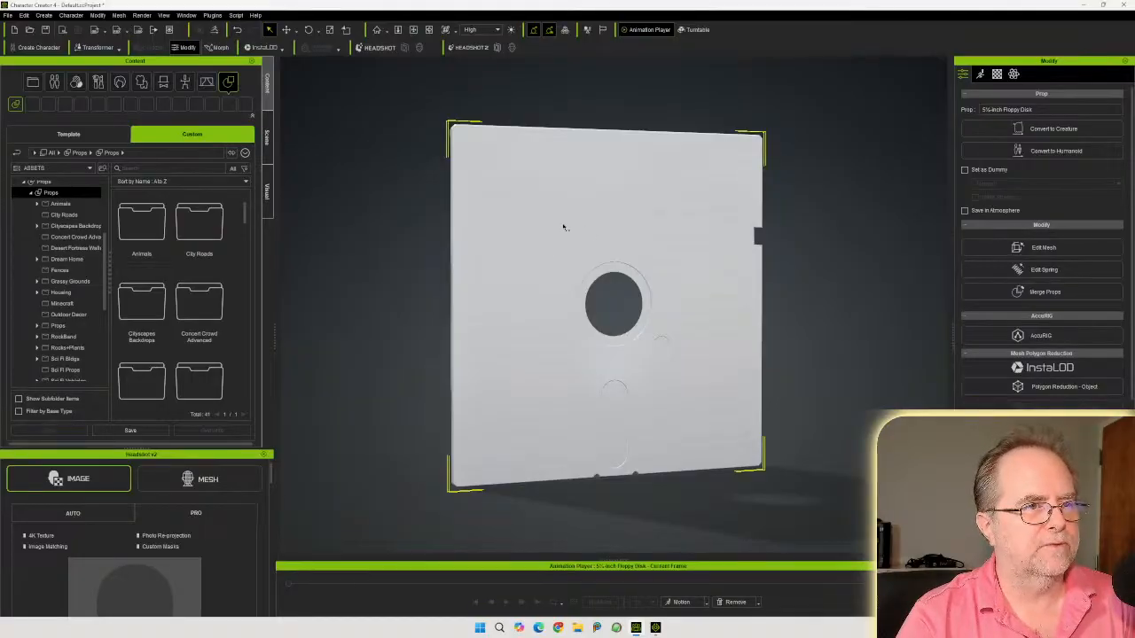
{"action": "right_click_drag", "start_coordinate": [536, 232], "coordinate": [471, 216]}
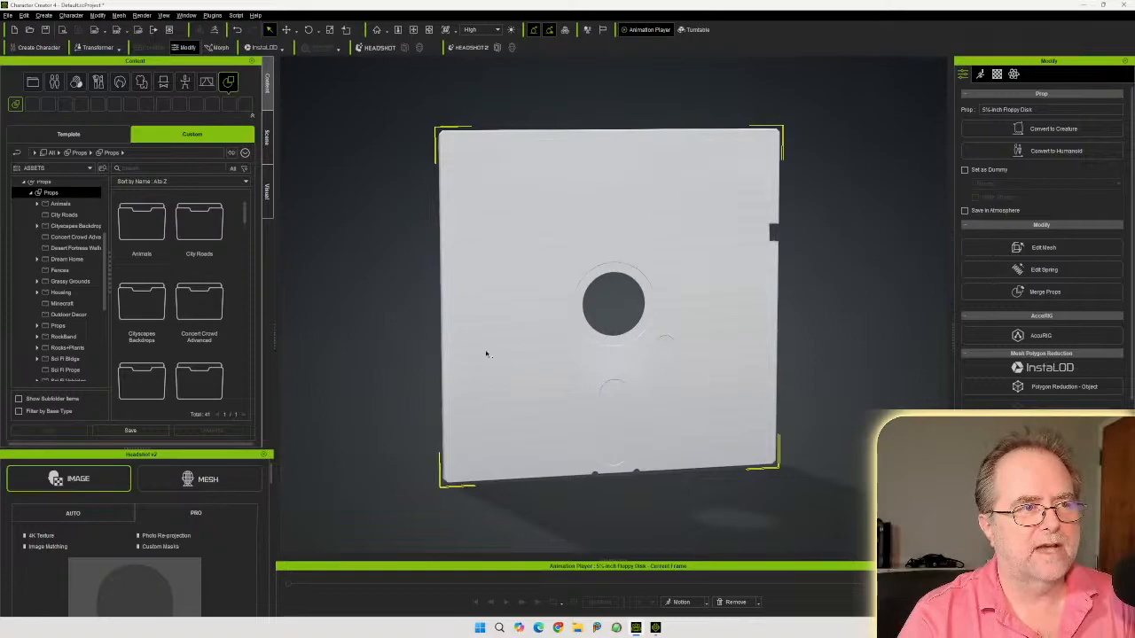
{"action": "right_click_drag", "start_coordinate": [629, 210], "coordinate": [695, 202]}
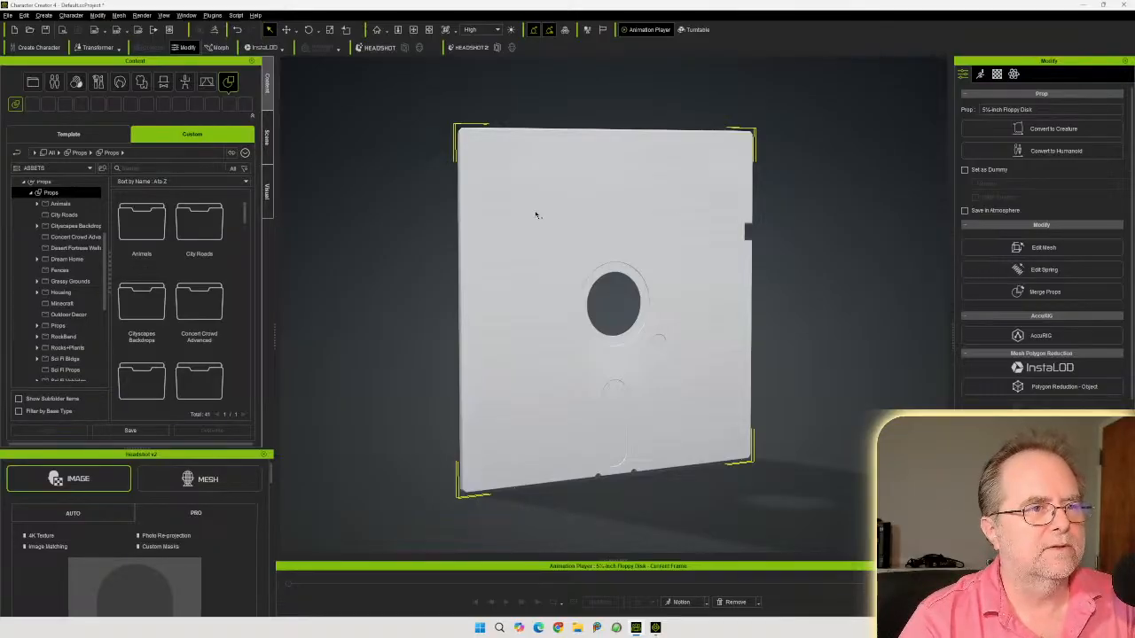
{"action": "right_click_drag", "start_coordinate": [536, 214], "coordinate": [515, 204]}
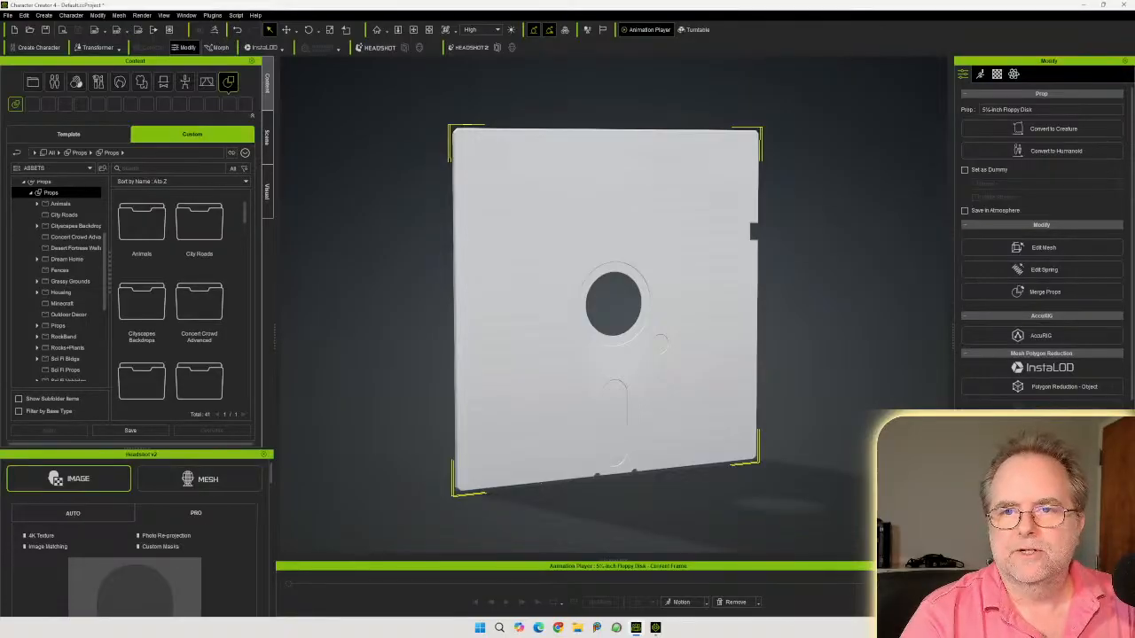
Open the floppy disk's material settings and assign the base color texture from the textures folder to Base Color
{"action": "left_click", "coordinate": [998, 75]}
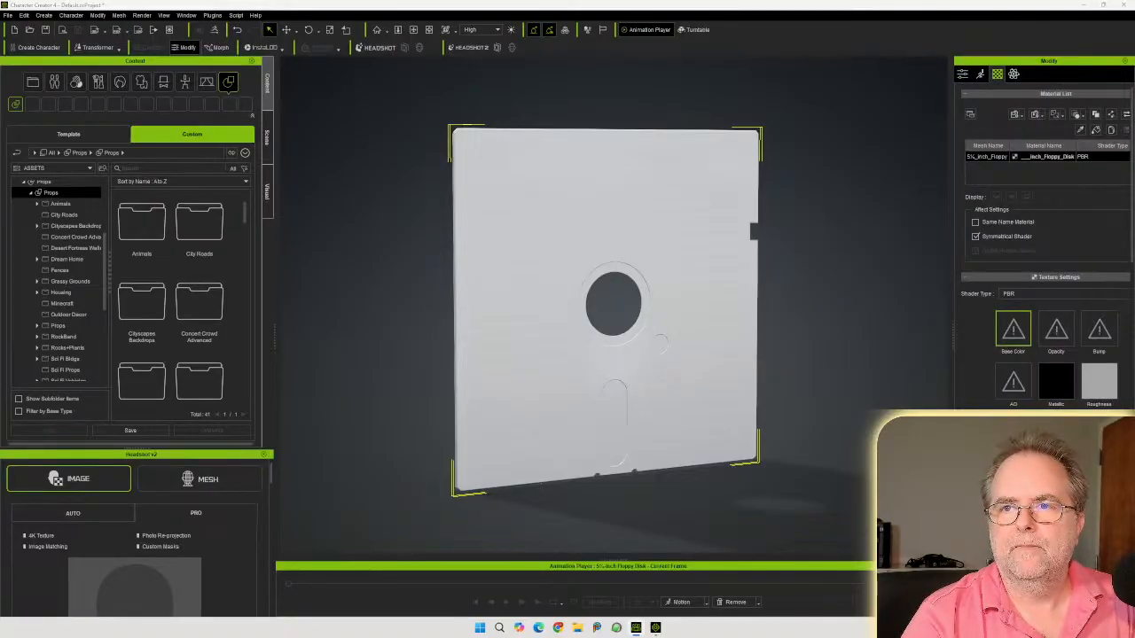
{"action": "left_click_drag", "start_coordinate": [839, 248], "coordinate": [841, 212]}
{"action": "double_click", "coordinate": [717, 300]}
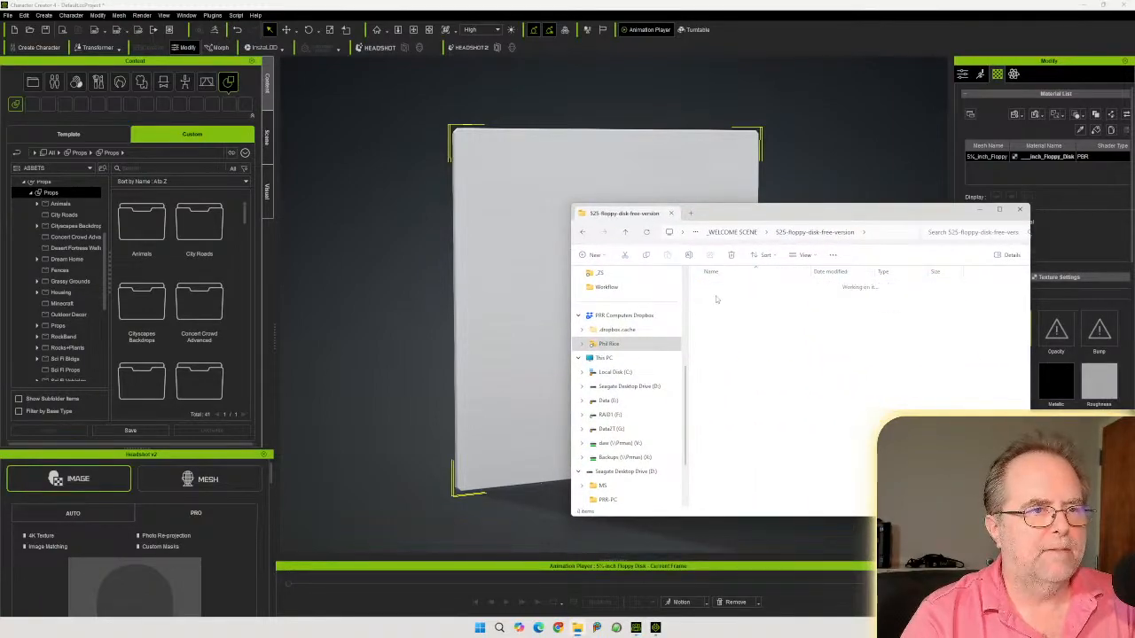
{"action": "double_click", "coordinate": [717, 298]}
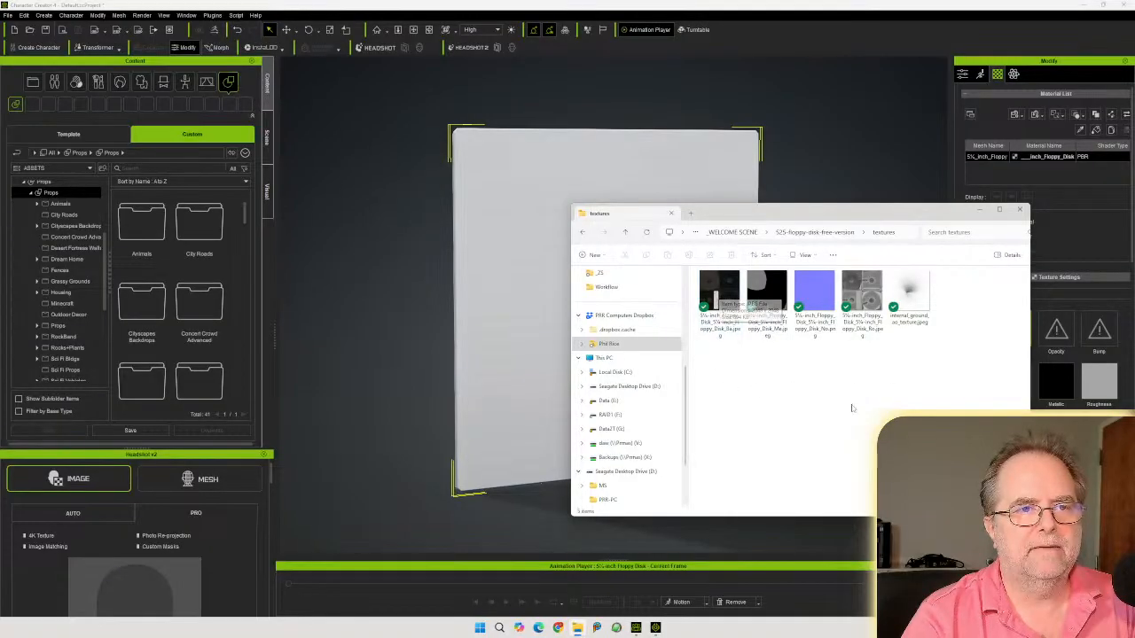
{"action": "left_click", "coordinate": [716, 296]}
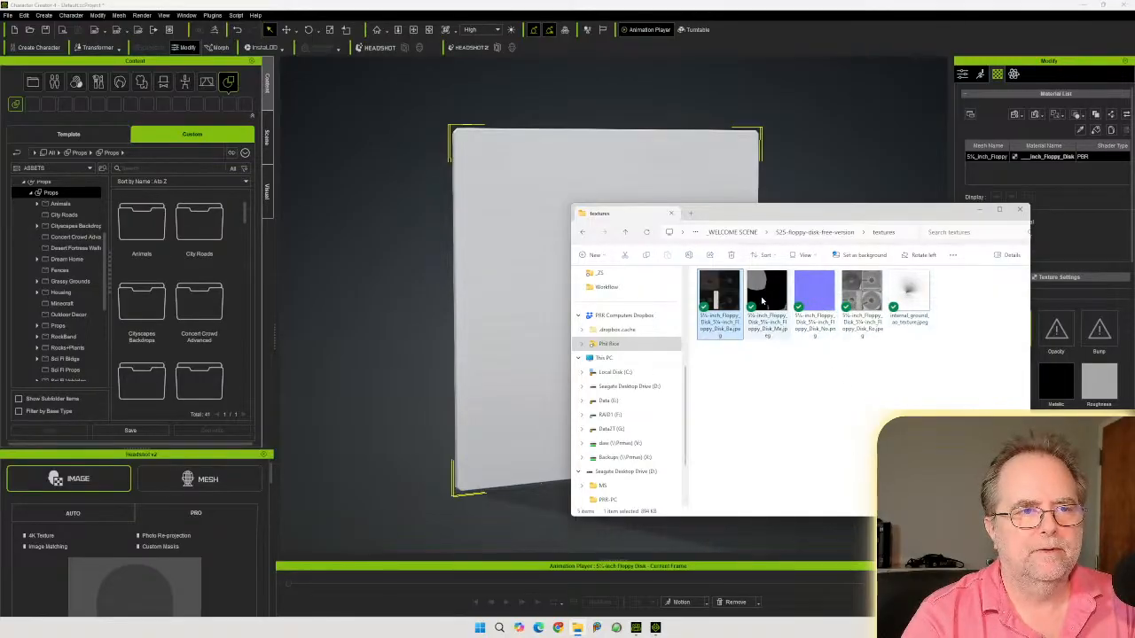
{"action": "left_click_drag", "start_coordinate": [728, 215], "coordinate": [1134, 222]}
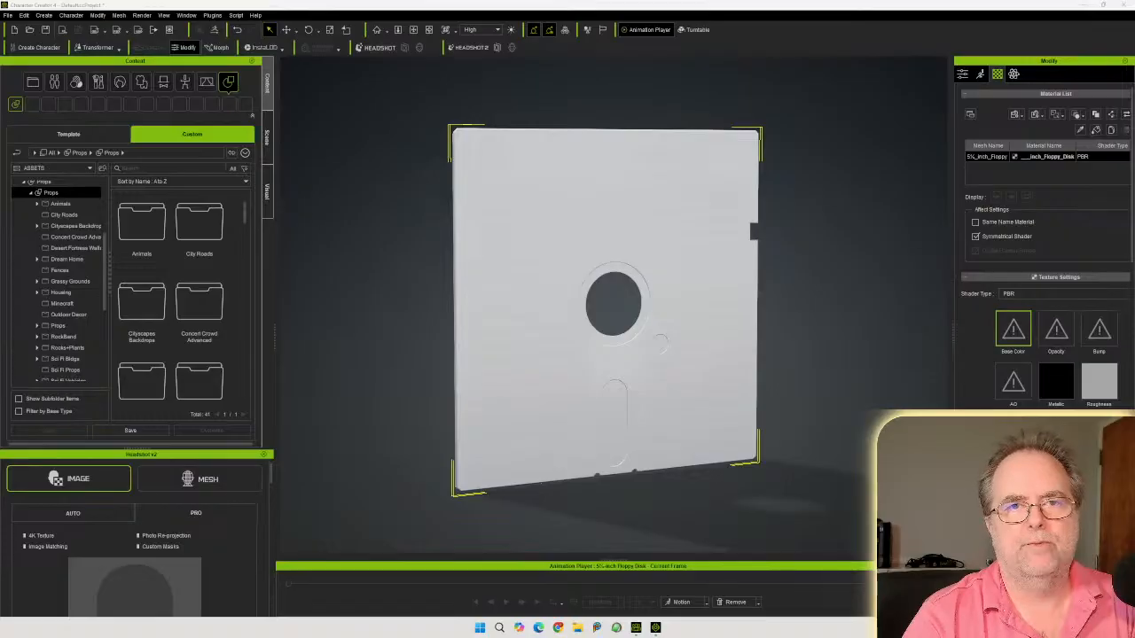
{"action": "left_click_drag", "start_coordinate": [1133, 339], "coordinate": [1012, 330]}
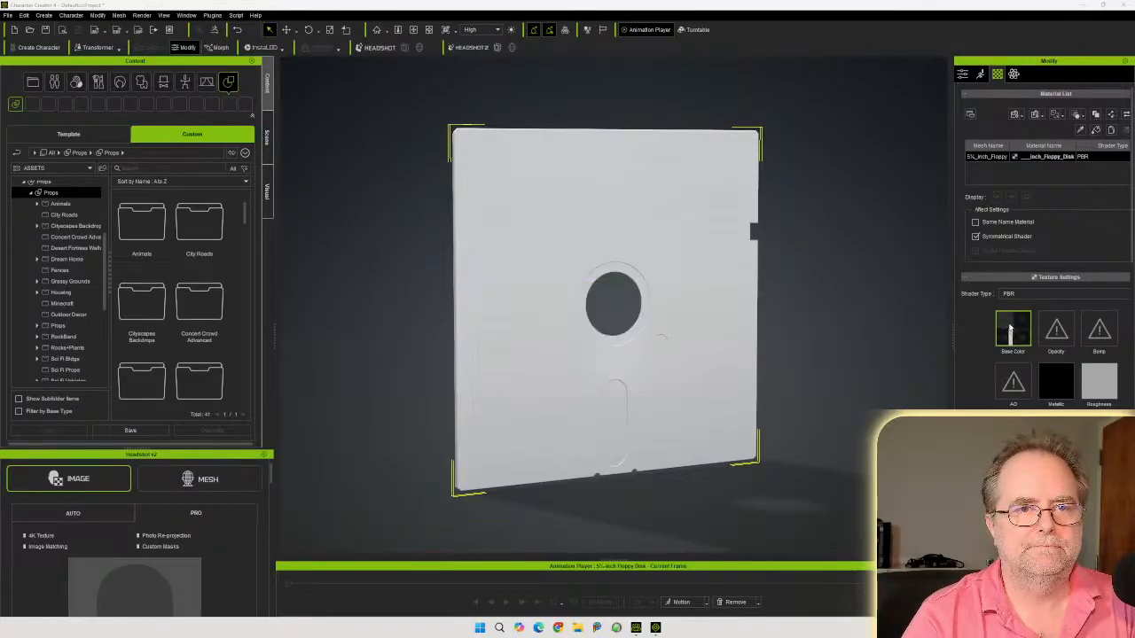
Assign the floppy disk's metallic texture from the textures folder to the Metallic channel
{"action": "right_click_drag", "start_coordinate": [740, 347], "coordinate": [756, 328]}
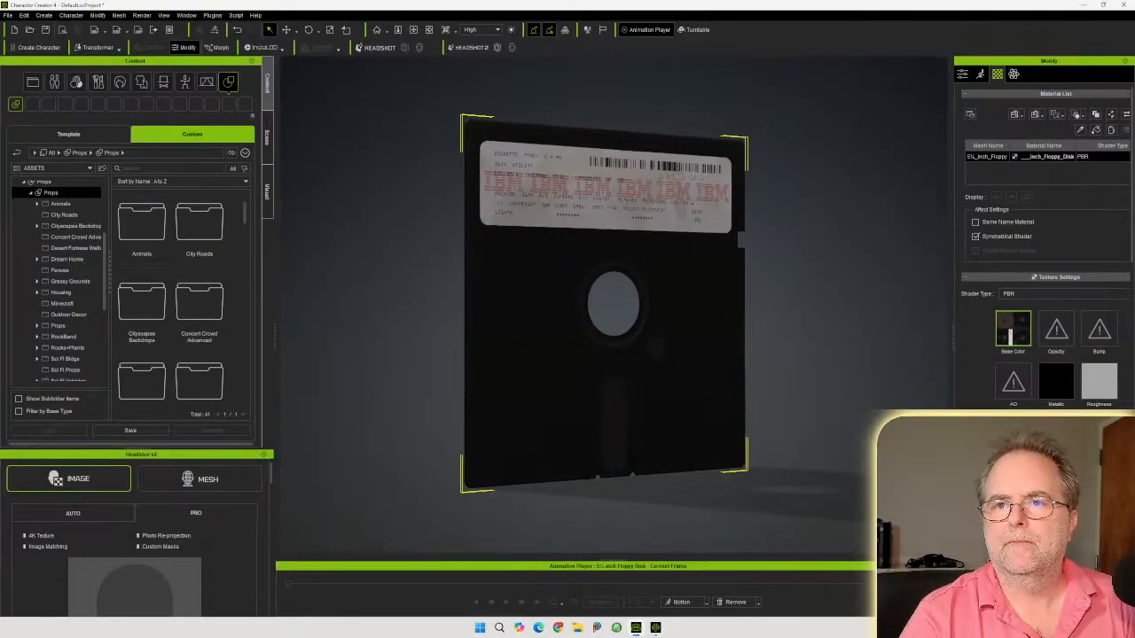
{"action": "right_click_drag", "start_coordinate": [714, 331], "coordinate": [639, 345]}
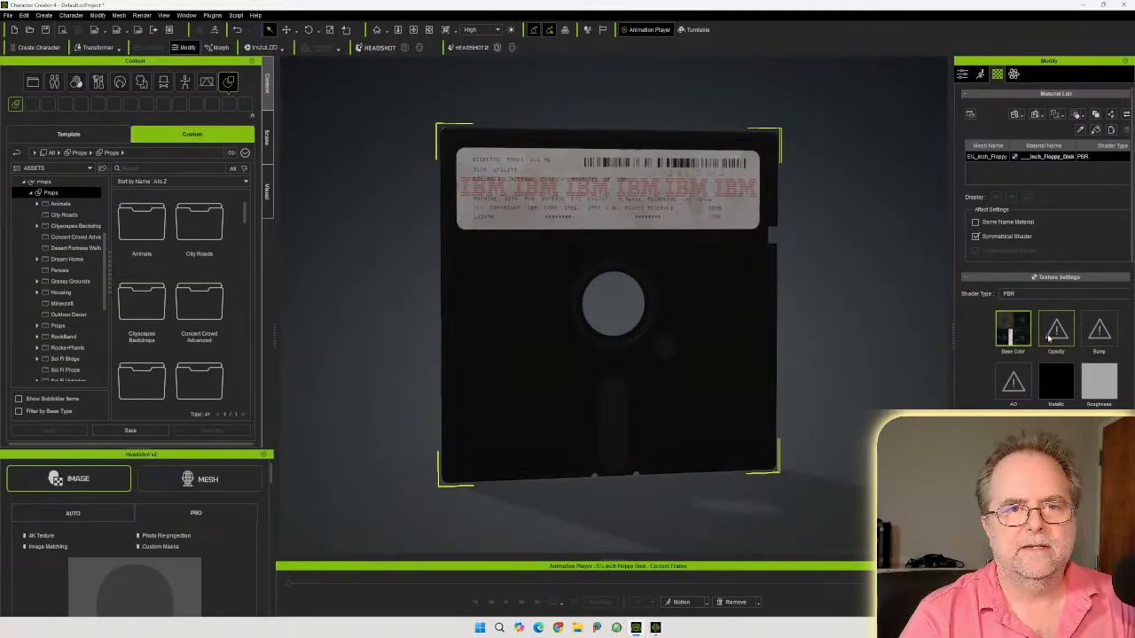
{"action": "right_click_drag", "start_coordinate": [714, 342], "coordinate": [629, 360]}
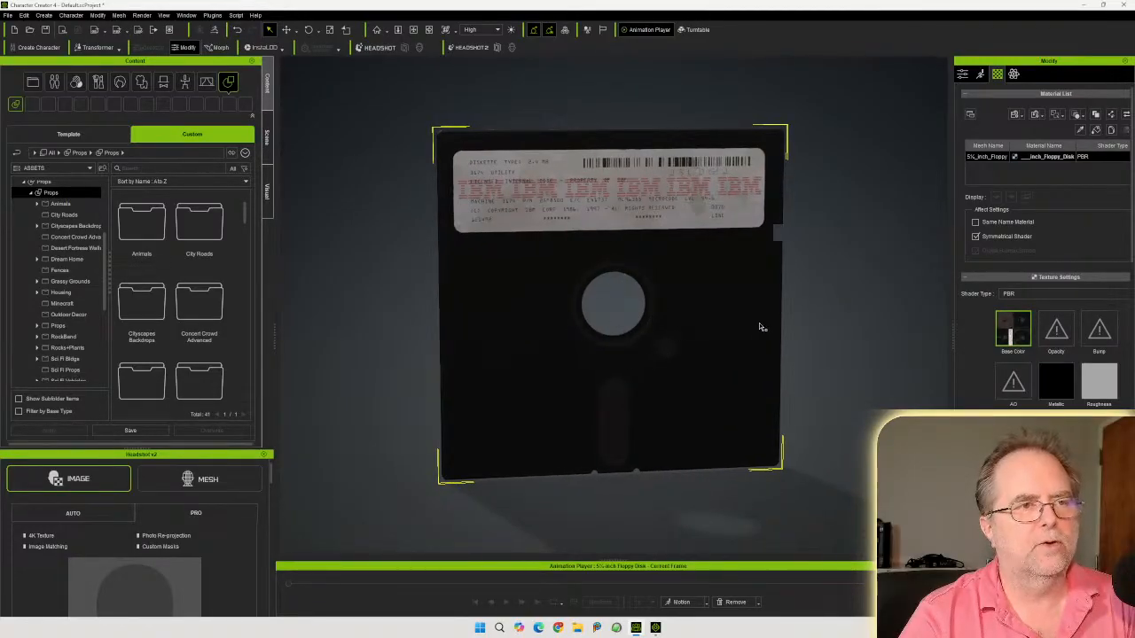
{"action": "right_click_drag", "start_coordinate": [718, 337], "coordinate": [852, 301]}
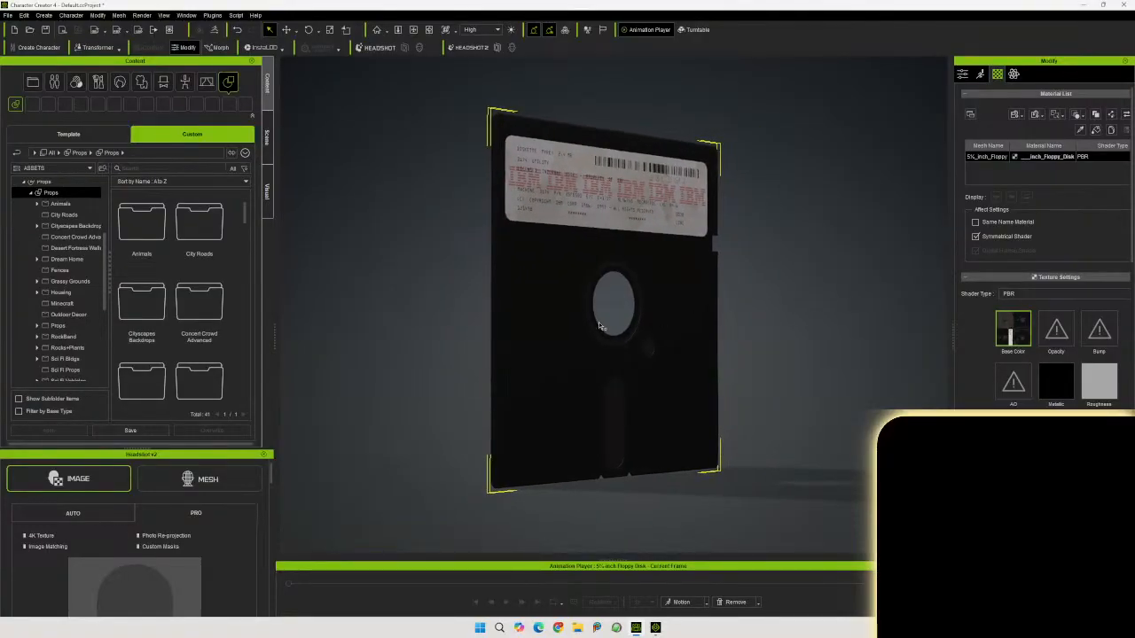
{"action": "right_click_drag", "start_coordinate": [672, 348], "coordinate": [711, 356]}
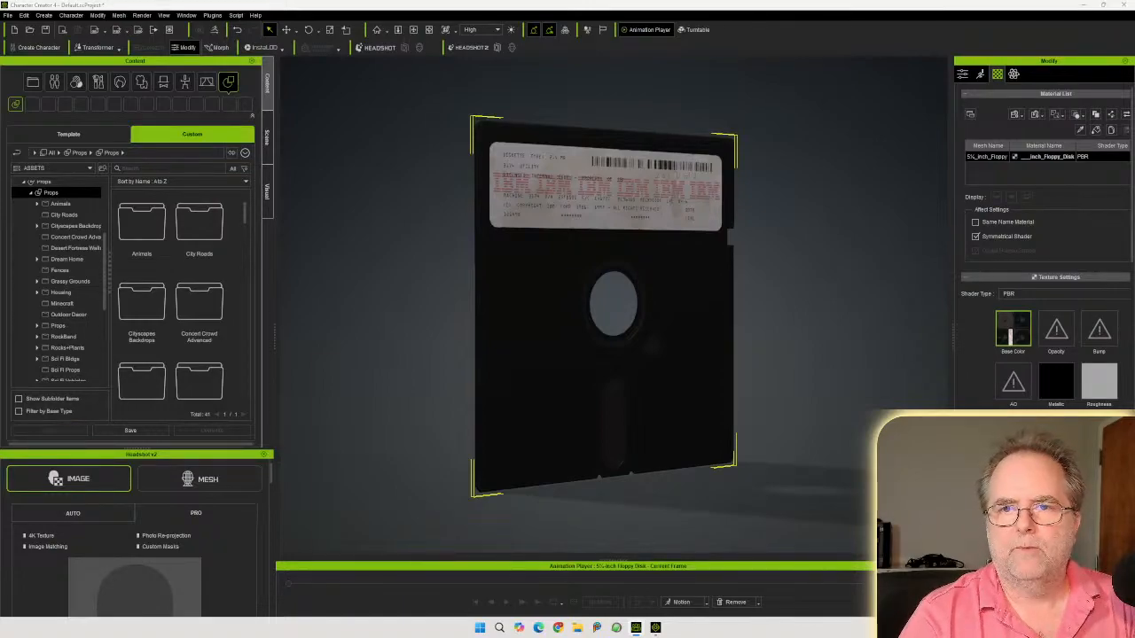
{"action": "left_click_drag", "start_coordinate": [1134, 404], "coordinate": [1056, 382]}
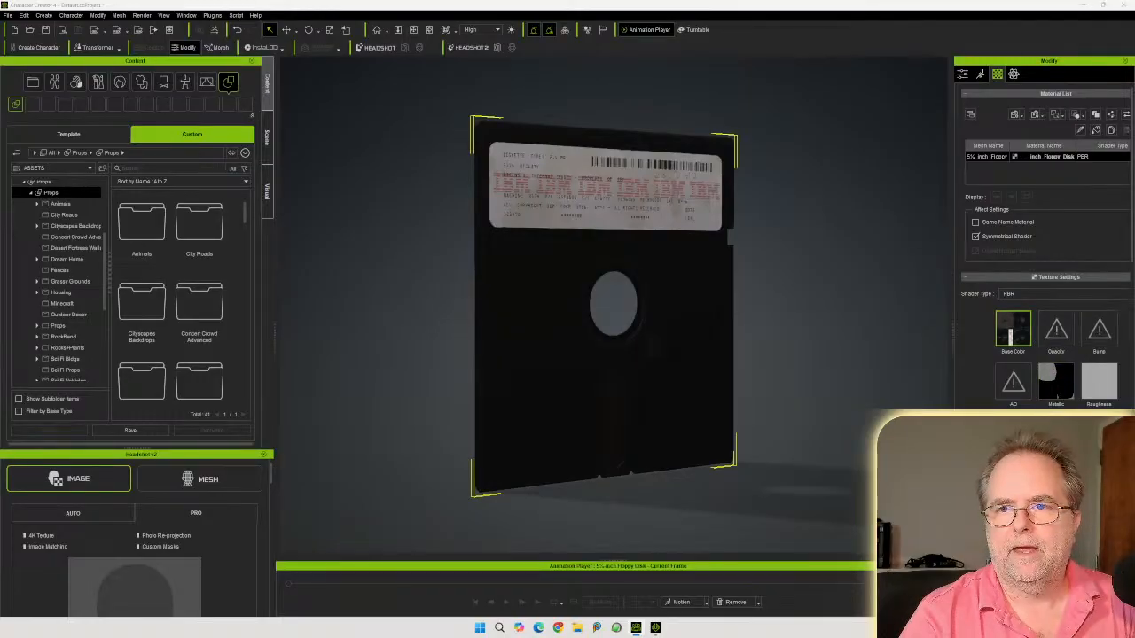
Assign the roughness texture from the textures folder to the floppy disk's Roughness channel
{"action": "left_click_drag", "start_coordinate": [1134, 363], "coordinate": [1096, 380]}
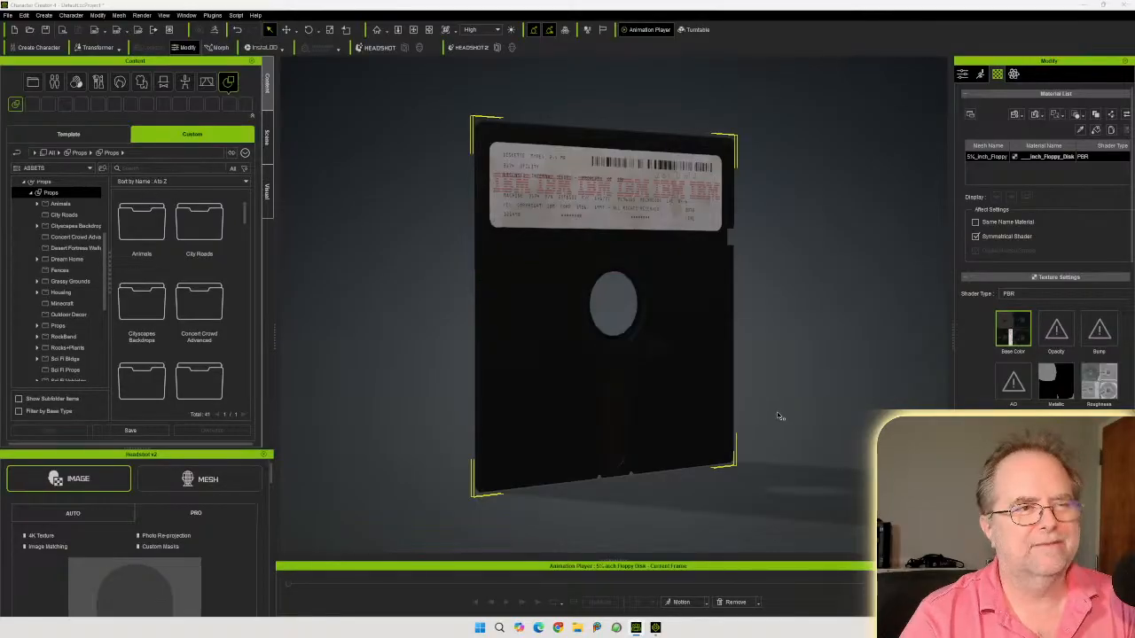
{"action": "right_click_drag", "start_coordinate": [537, 383], "coordinate": [372, 140]}
{"action": "mouse_move", "coordinate": [343, 140]}
{"action": "right_mouse_down"}
{"action": "mouse_move", "coordinate": [309, 144]}
{"action": "mouse_move", "coordinate": [386, 145]}
{"action": "mouse_move", "coordinate": [363, 147]}
{"action": "right_mouse_up"}
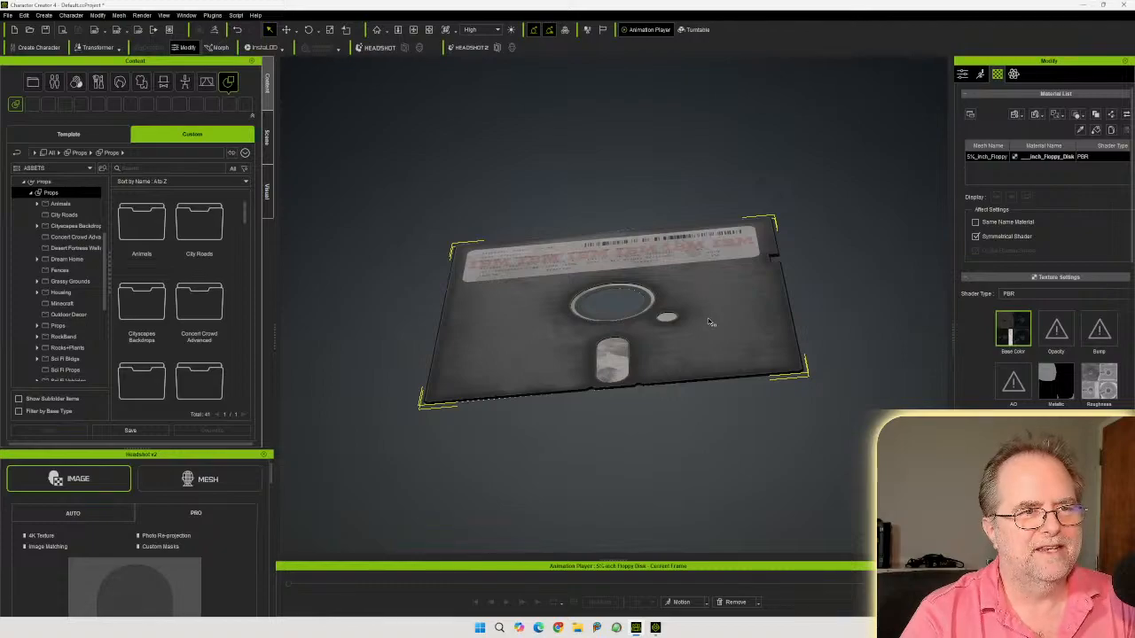
{"action": "mouse_move", "coordinate": [522, 342]}
{"action": "right_mouse_down"}
{"action": "mouse_move", "coordinate": [534, 316]}
{"action": "mouse_move", "coordinate": [533, 366]}
{"action": "mouse_move", "coordinate": [528, 348]}
{"action": "right_mouse_up"}
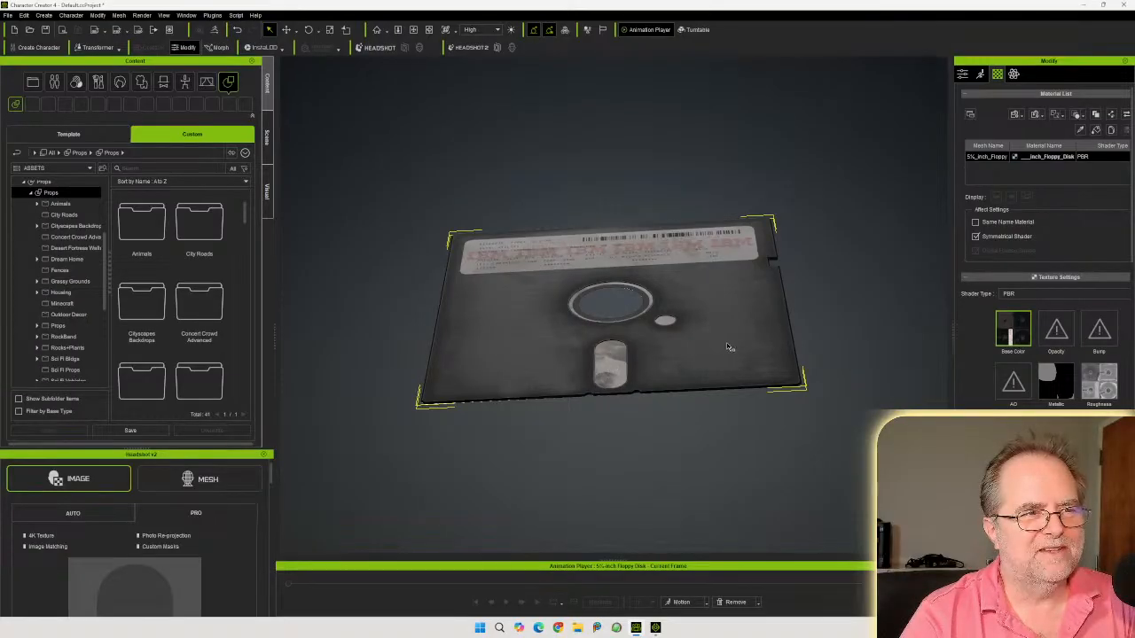
{"action": "right_click_drag", "start_coordinate": [747, 352], "coordinate": [573, 435]}
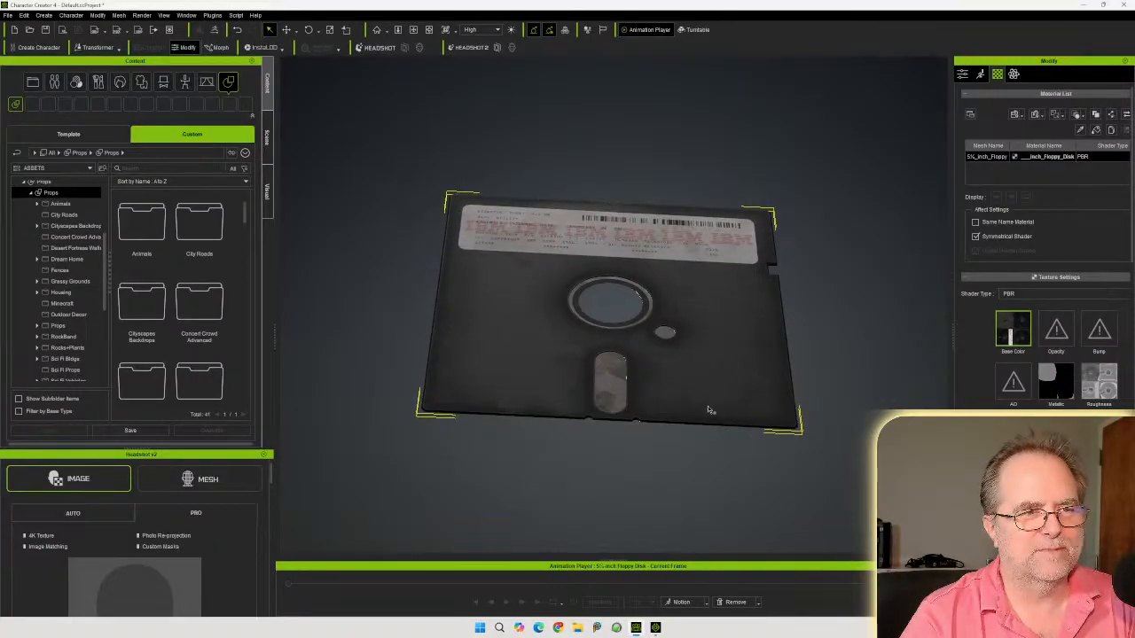
{"action": "right_click_drag", "start_coordinate": [725, 374], "coordinate": [753, 482]}
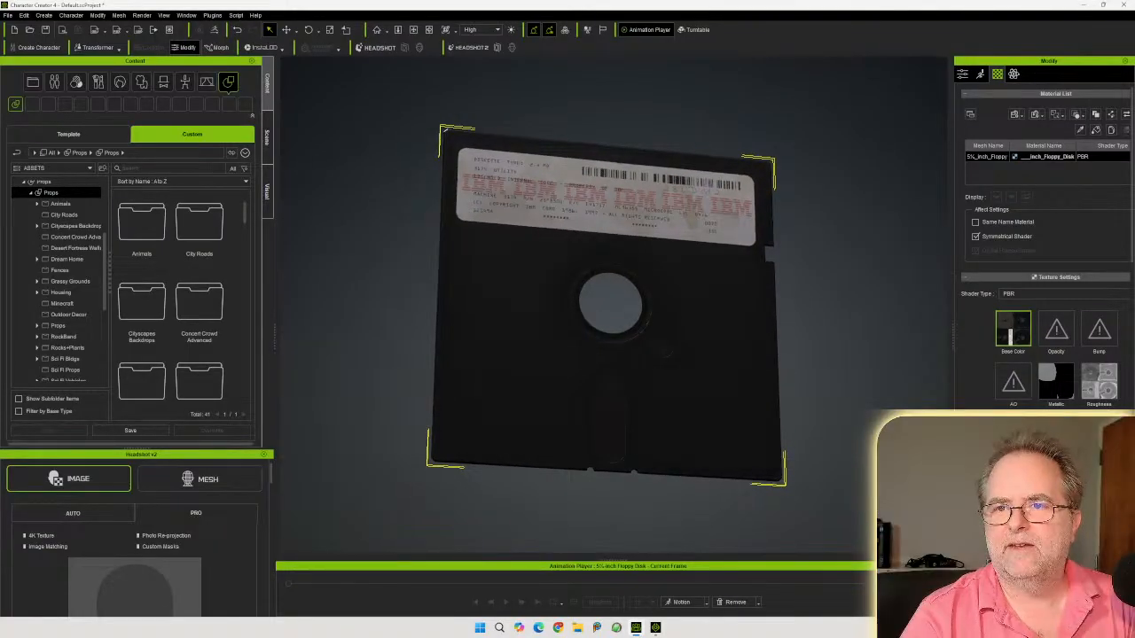
Assign the normal map texture to the Bump channel, choosing Normal as the input type
{"action": "left_click_drag", "start_coordinate": [1134, 332], "coordinate": [1093, 329]}
{"action": "left_click", "coordinate": [497, 304]}
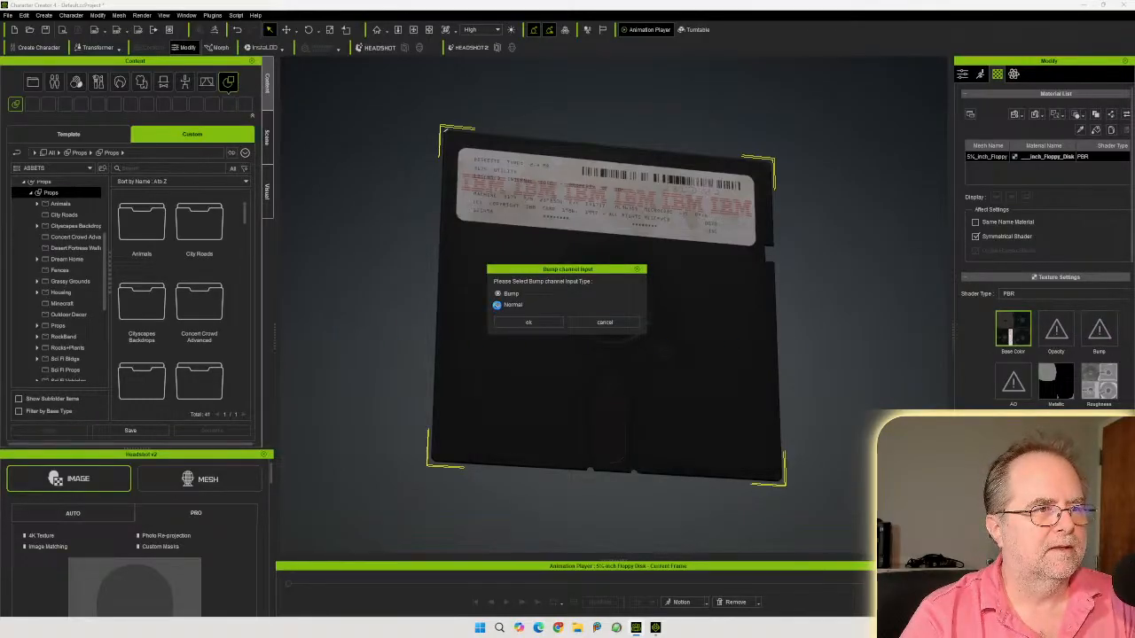
{"action": "left_click", "coordinate": [553, 324]}
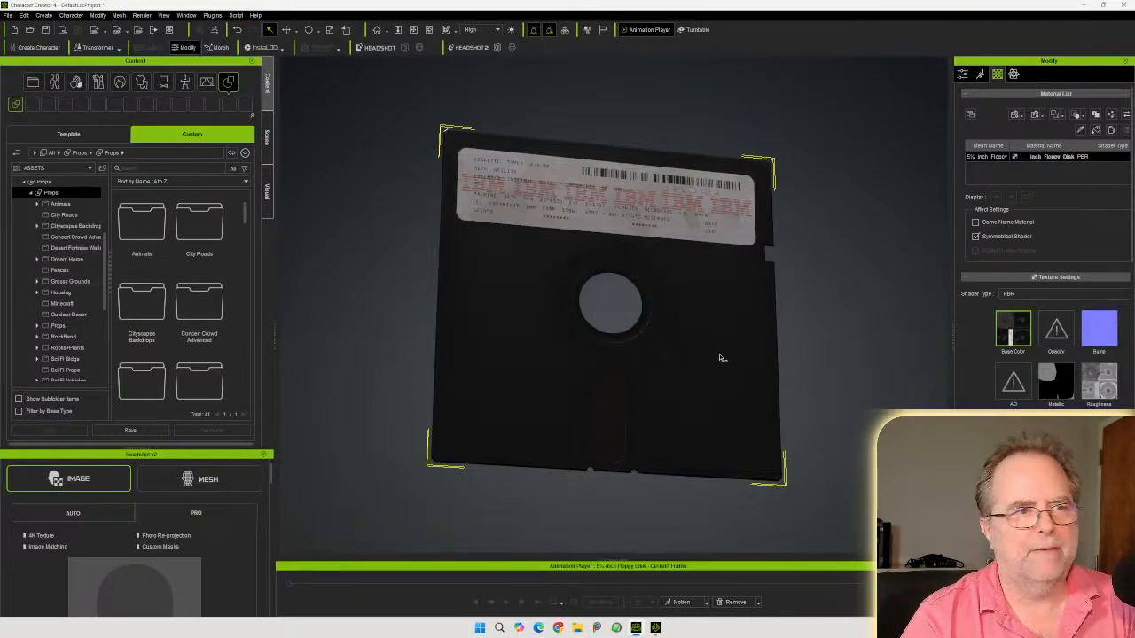
Orbit and zoom around the textured floppy disk to inspect its label and surface detail
{"action": "right_click_drag", "start_coordinate": [719, 375], "coordinate": [632, 194]}
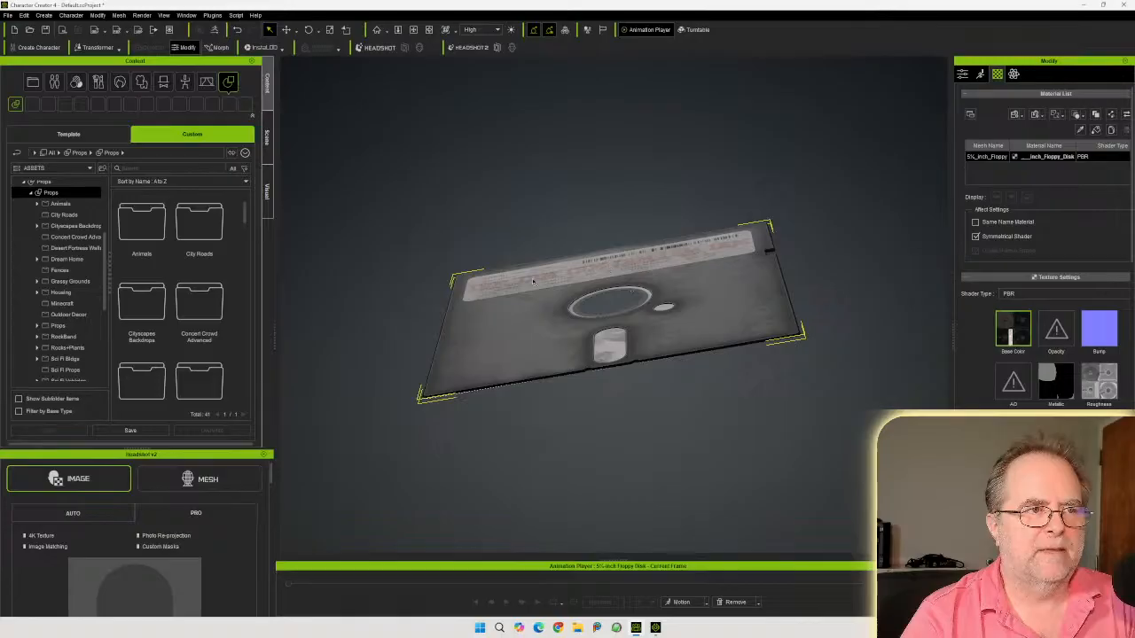
{"action": "right_click_drag", "start_coordinate": [697, 277], "coordinate": [844, 553]}
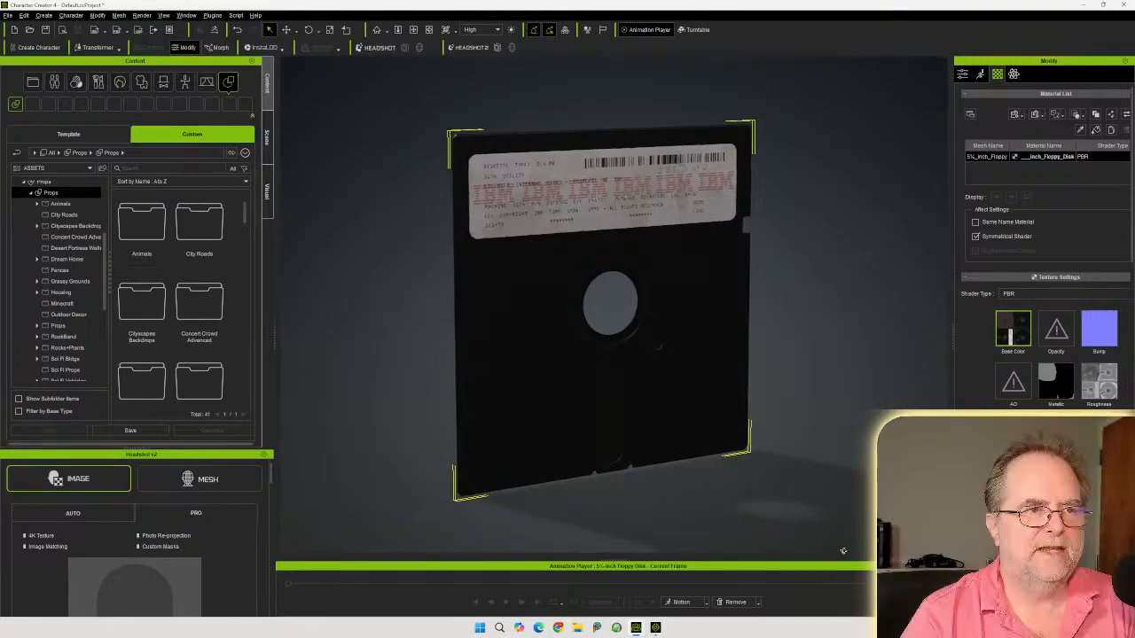
{"action": "mouse_move", "coordinate": [810, 413]}
{"action": "middle_mouse_down"}
{"action": "mouse_move", "coordinate": [772, 413]}
{"action": "mouse_move", "coordinate": [807, 408]}
{"action": "mouse_move", "coordinate": [800, 414]}
{"action": "middle_mouse_up"}
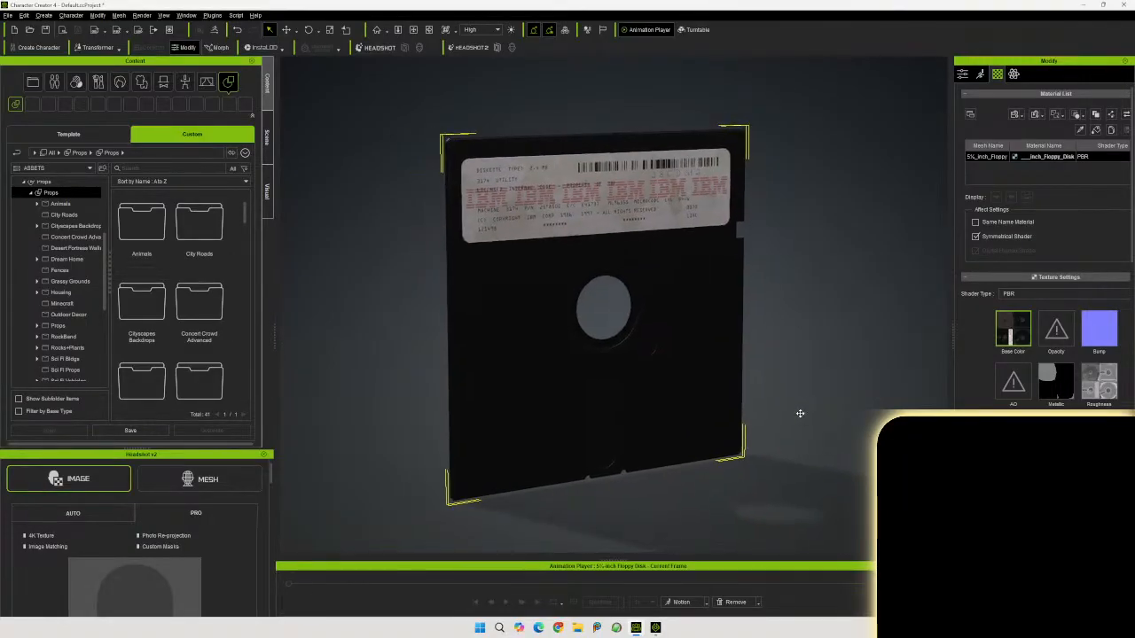
{"action": "right_click_drag", "start_coordinate": [703, 402], "coordinate": [732, 390]}
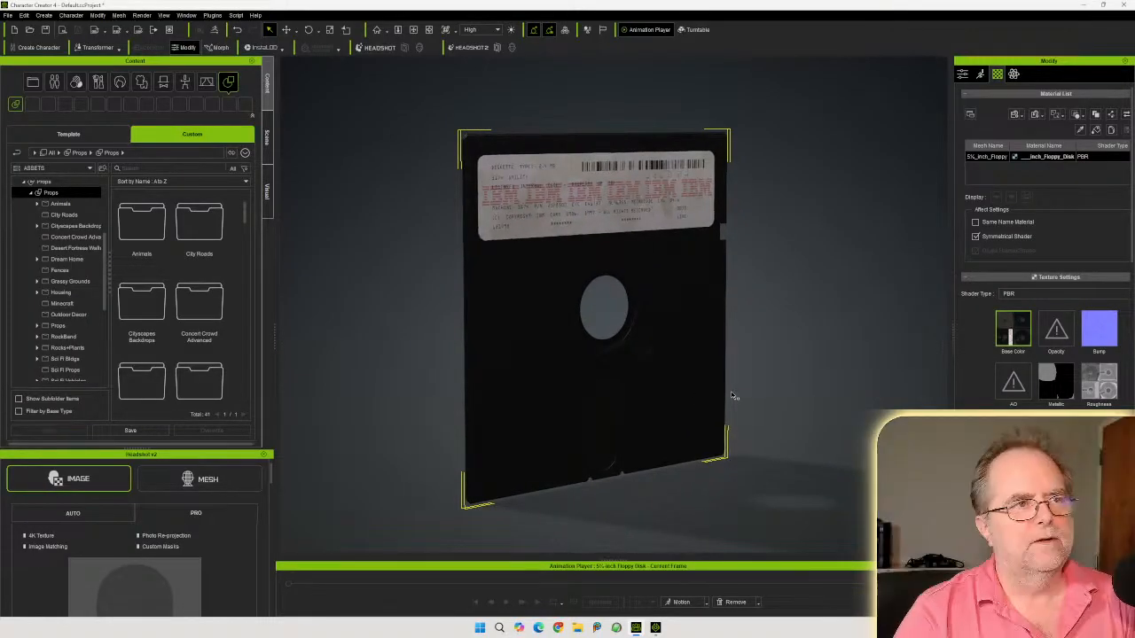
{"action": "scroll", "coordinate": [693, 409], "scroll_direction": "up", "scroll_amount": 4}
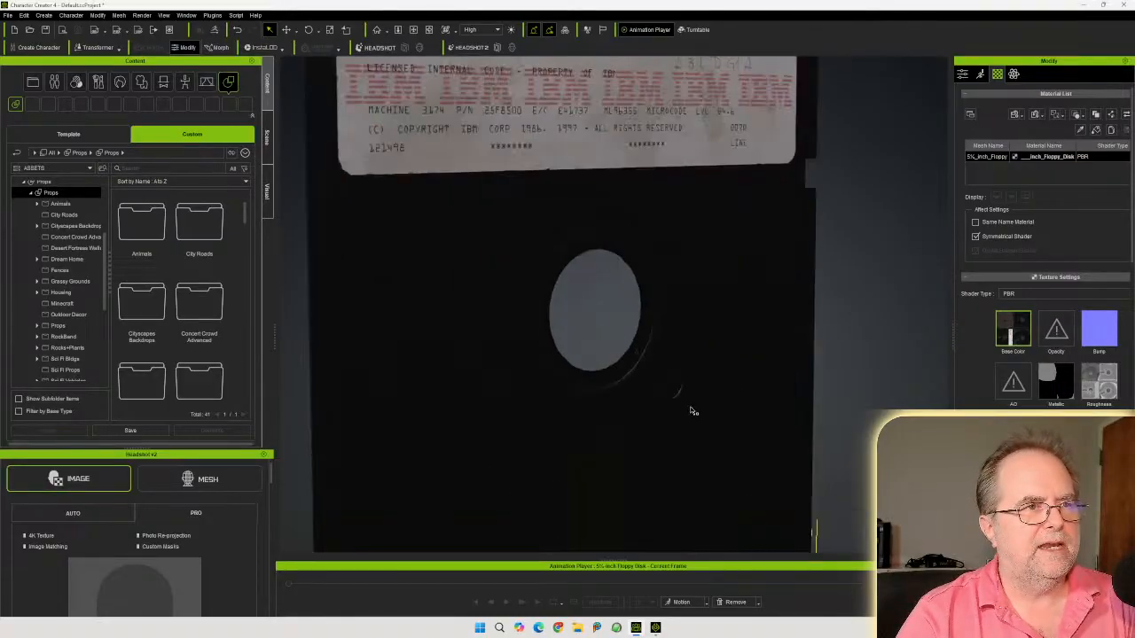
{"action": "middle_click_drag", "start_coordinate": [675, 295], "coordinate": [680, 420]}
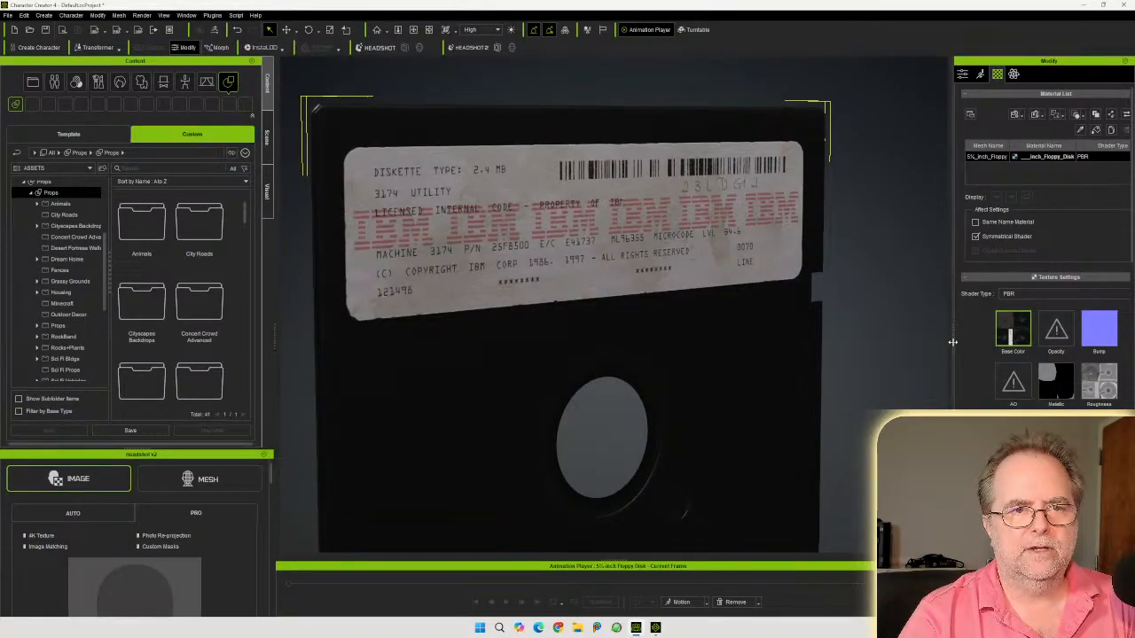
{"action": "left_click_drag", "start_coordinate": [953, 381], "coordinate": [910, 337]}
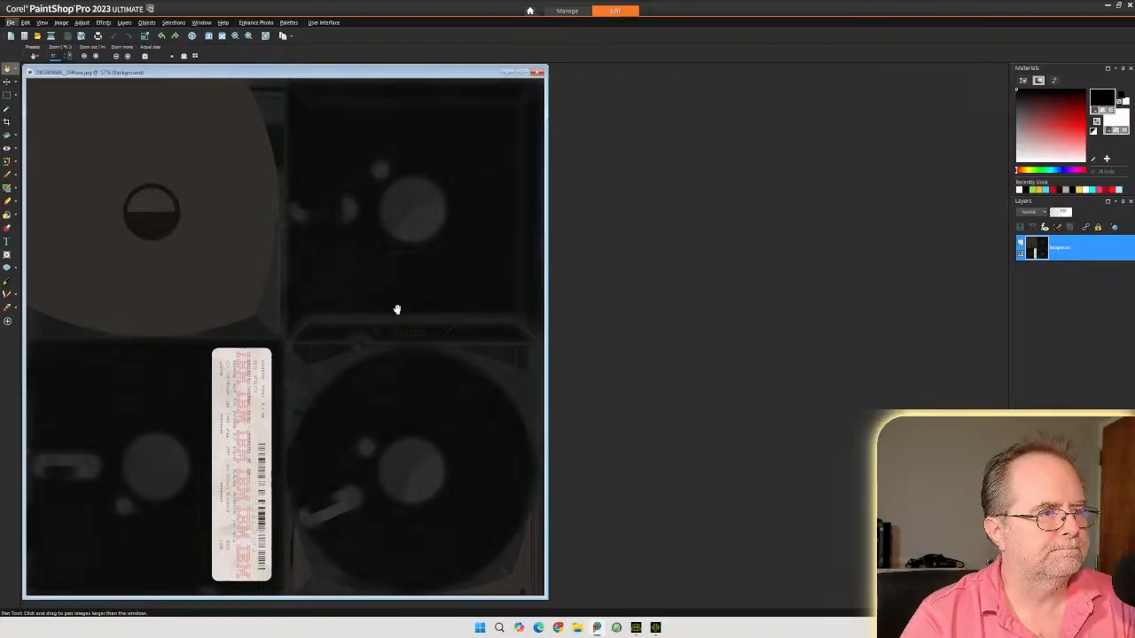
{"action": "left_click", "coordinate": [536, 73]}
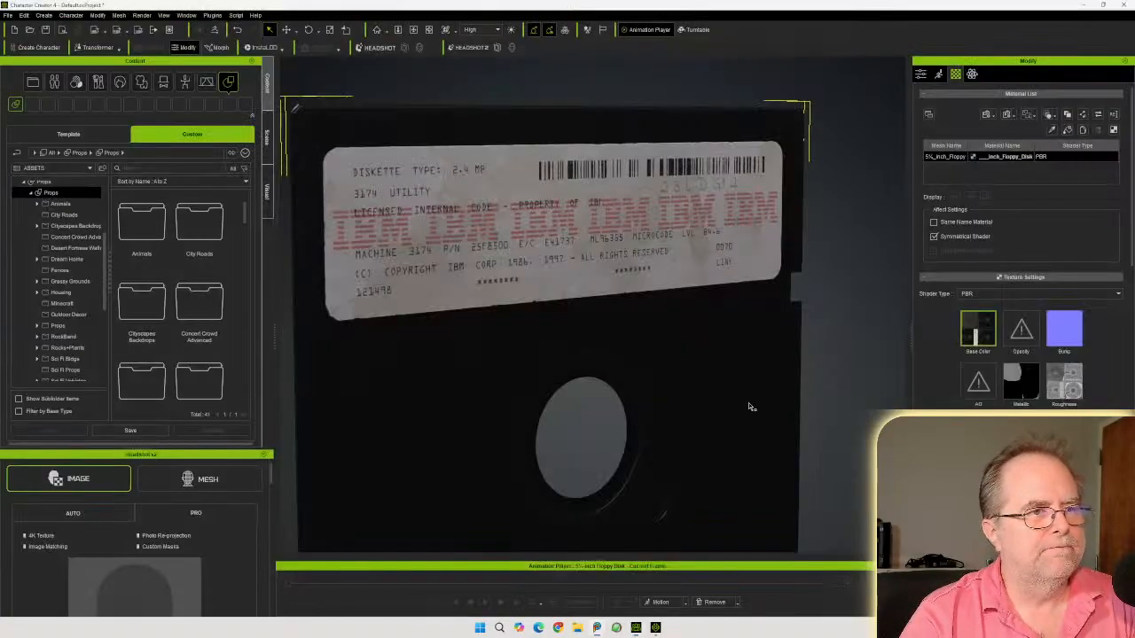
{"action": "scroll", "coordinate": [646, 397], "scroll_direction": "down", "scroll_amount": 3}
{"action": "scroll", "coordinate": [646, 398], "scroll_direction": "down", "scroll_amount": 2}
{"action": "middle_click_drag", "start_coordinate": [643, 411], "coordinate": [633, 341]}
{"action": "scroll", "coordinate": [624, 347], "scroll_direction": "up", "scroll_amount": 2}
{"action": "scroll", "coordinate": [627, 352], "scroll_direction": "down", "scroll_amount": 2}
{"action": "scroll", "coordinate": [626, 339], "scroll_direction": "up", "scroll_amount": 2}
{"action": "scroll", "coordinate": [633, 340], "scroll_direction": "down", "scroll_amount": 2}
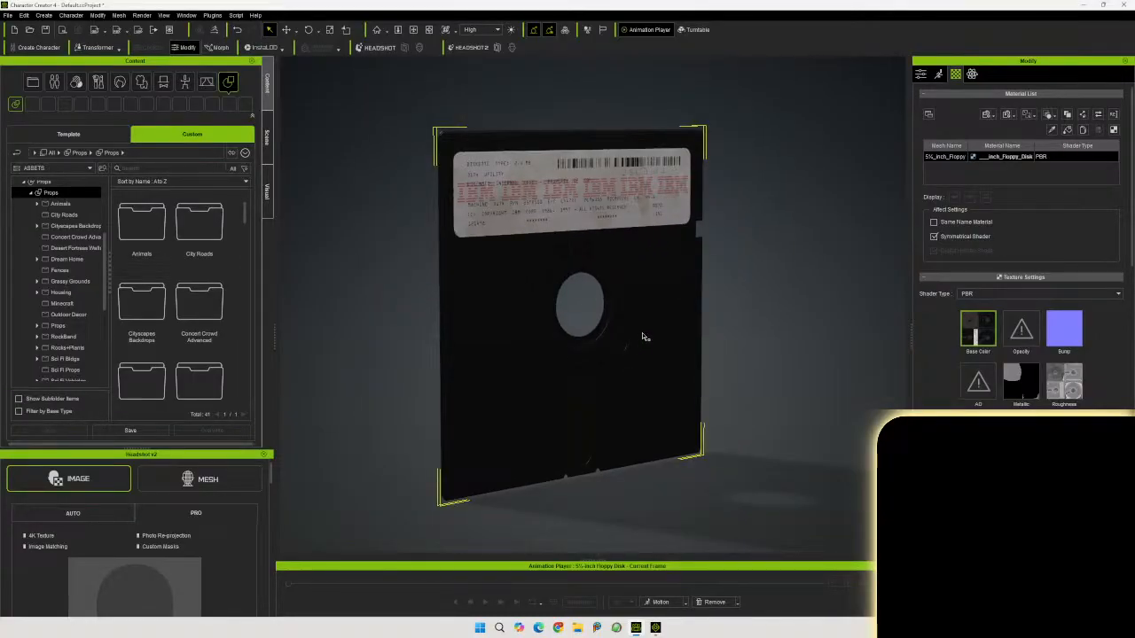
{"action": "scroll", "coordinate": [645, 337], "scroll_direction": "up", "scroll_amount": 2}
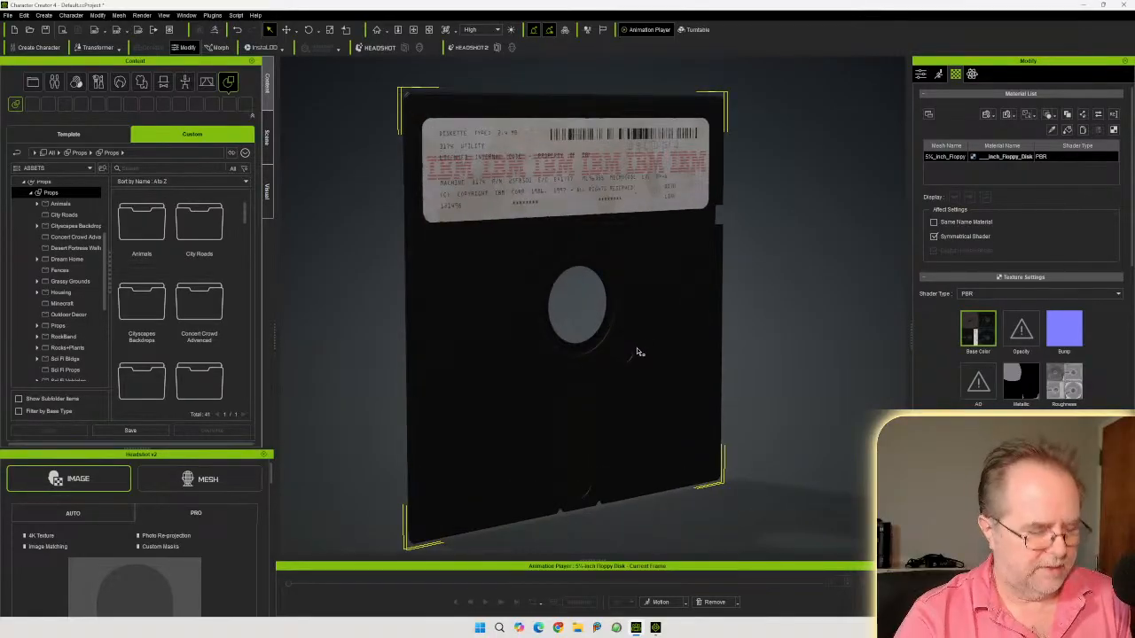
{"action": "middle_click_drag", "start_coordinate": [628, 358], "coordinate": [630, 347]}
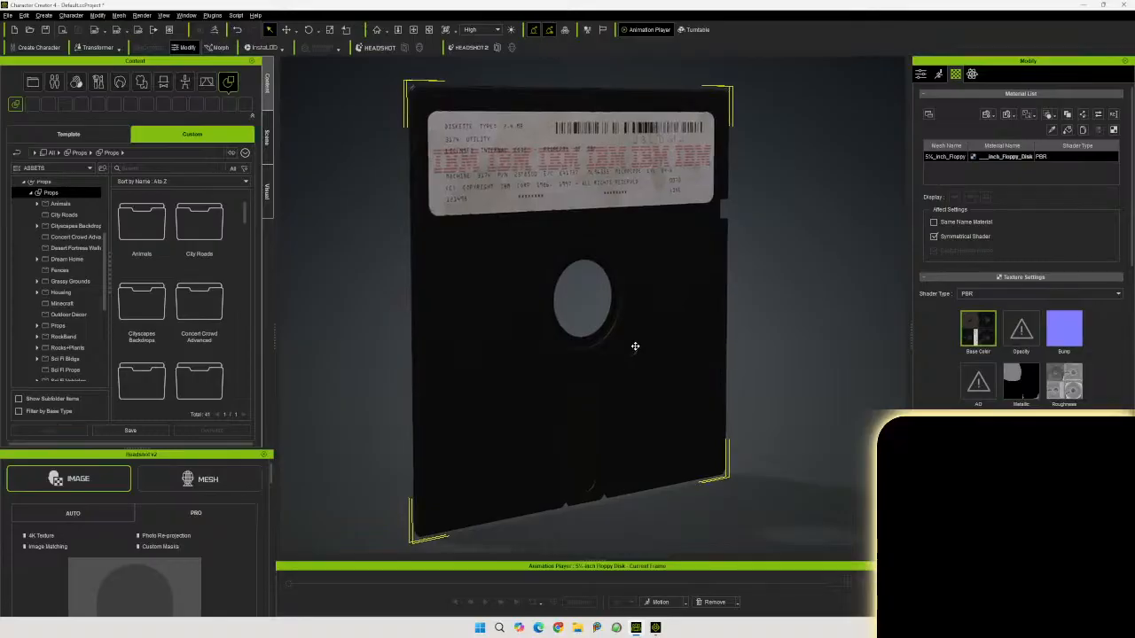
Rename the prop as IBM 5.25-inch Floppy Disk
{"action": "left_click", "coordinate": [922, 75]}
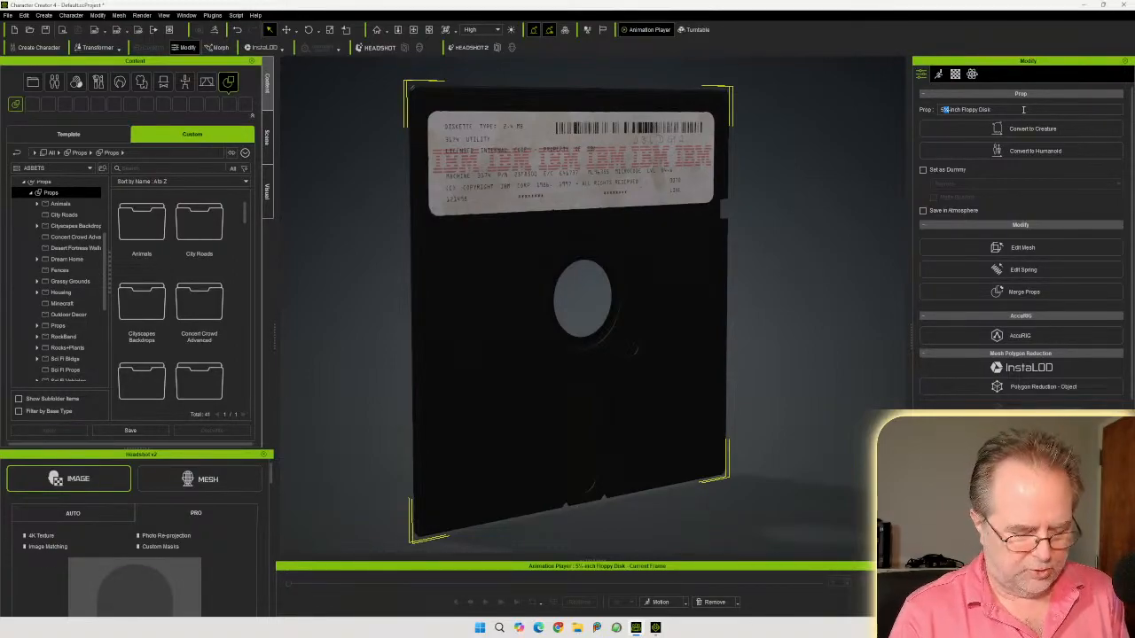
{"action": "type", "text": "5.25"}
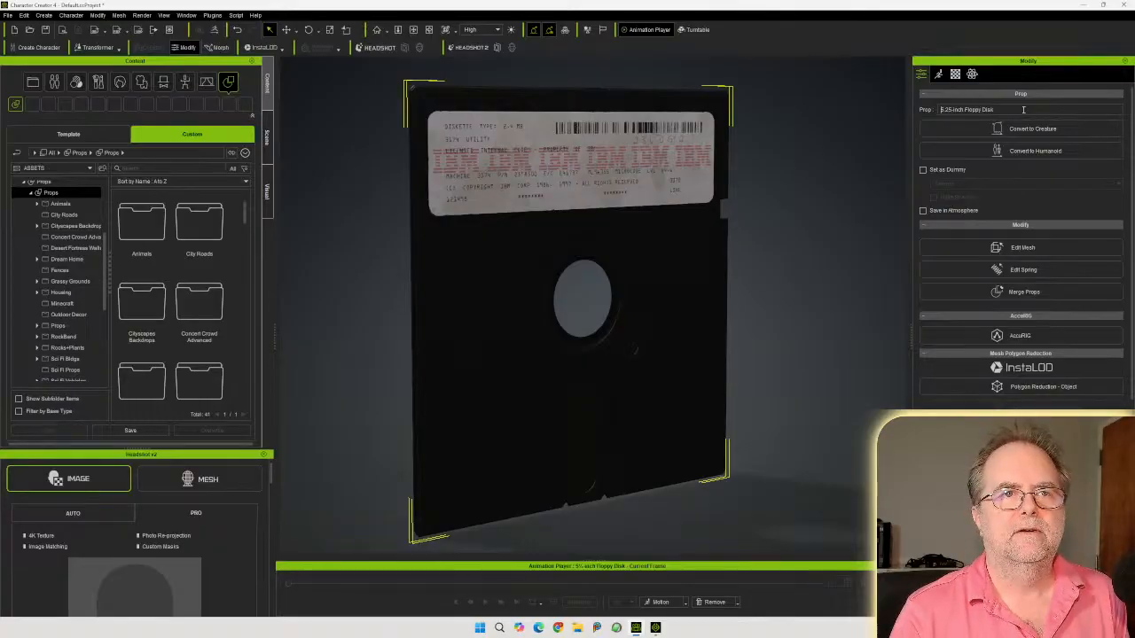
{"action": "key", "text": "Home"}
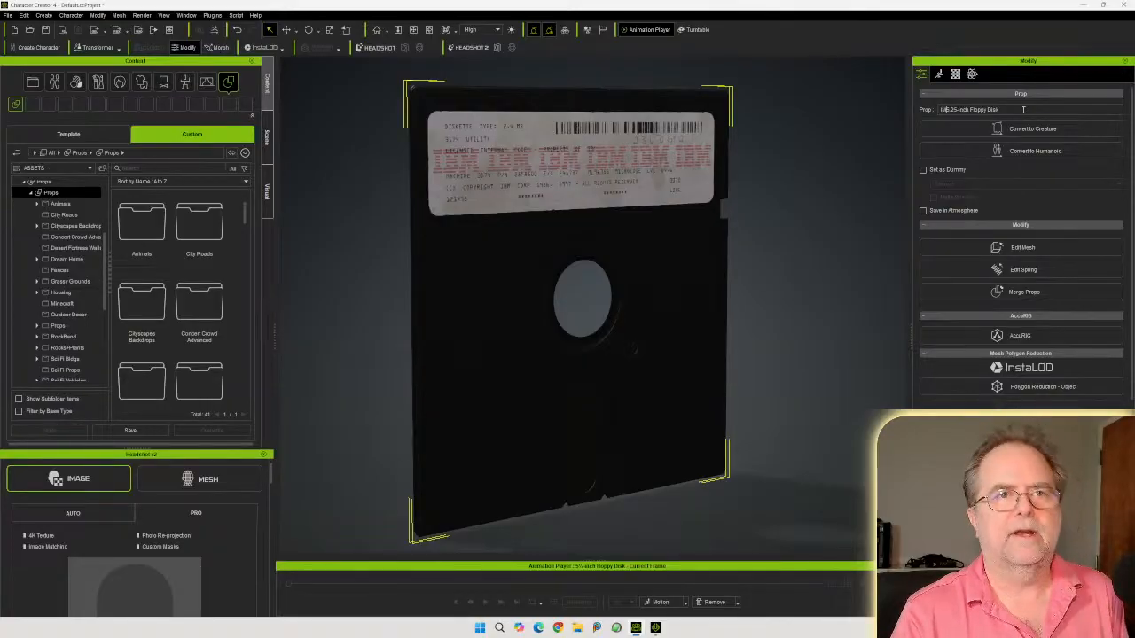
{"action": "type", "text": "IBM"}
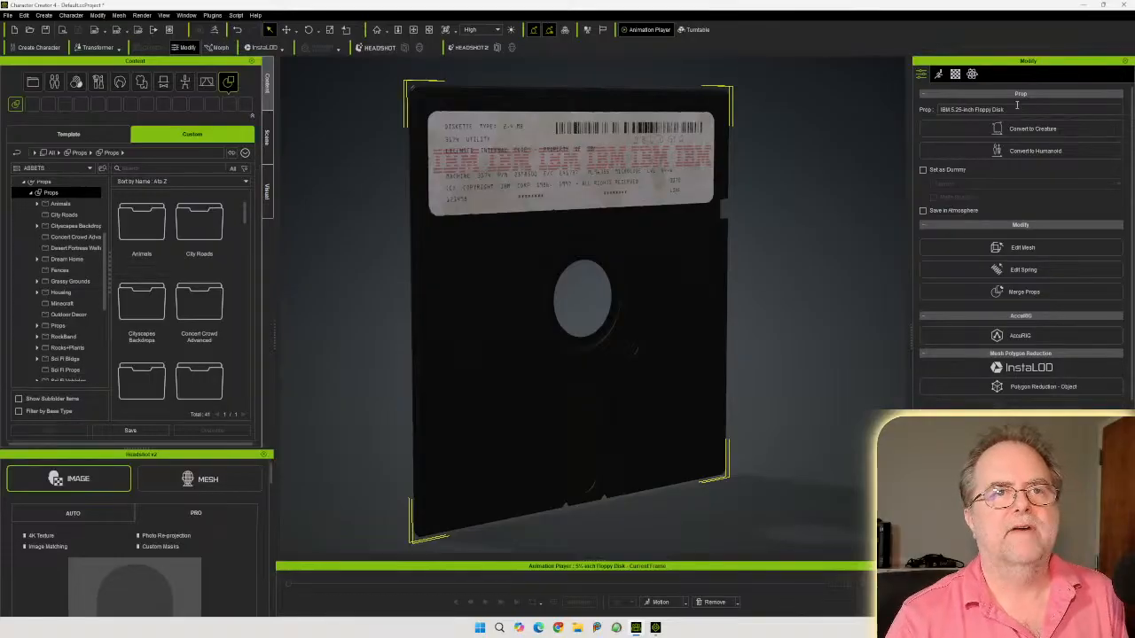
Save the prop to the custom Props library folder under the file name IBM 5.25-inch Floppy Disk
{"action": "left_click_drag", "start_coordinate": [1021, 110], "coordinate": [866, 106]}
{"action": "key", "text": "ctrl+c"}
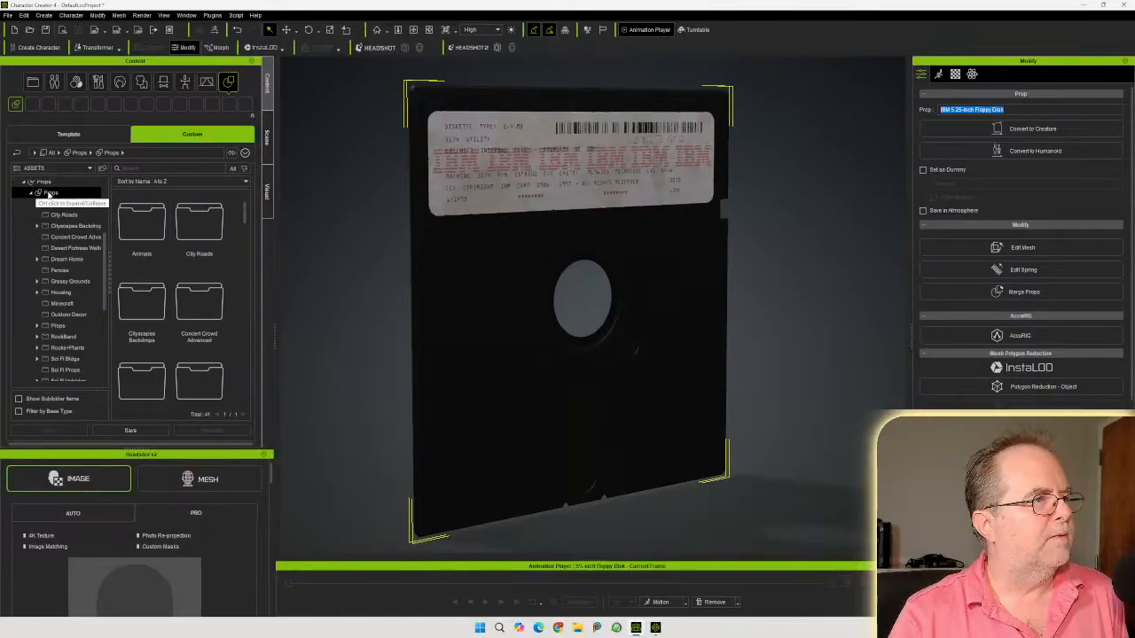
{"action": "left_click", "coordinate": [51, 193]}
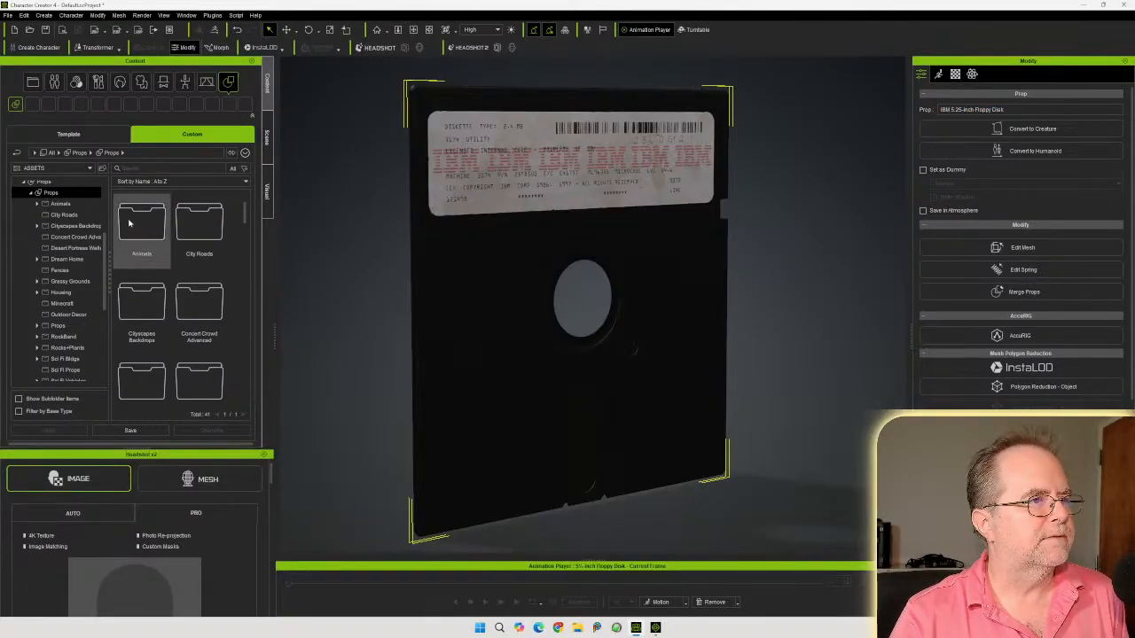
{"action": "left_click", "coordinate": [130, 430]}
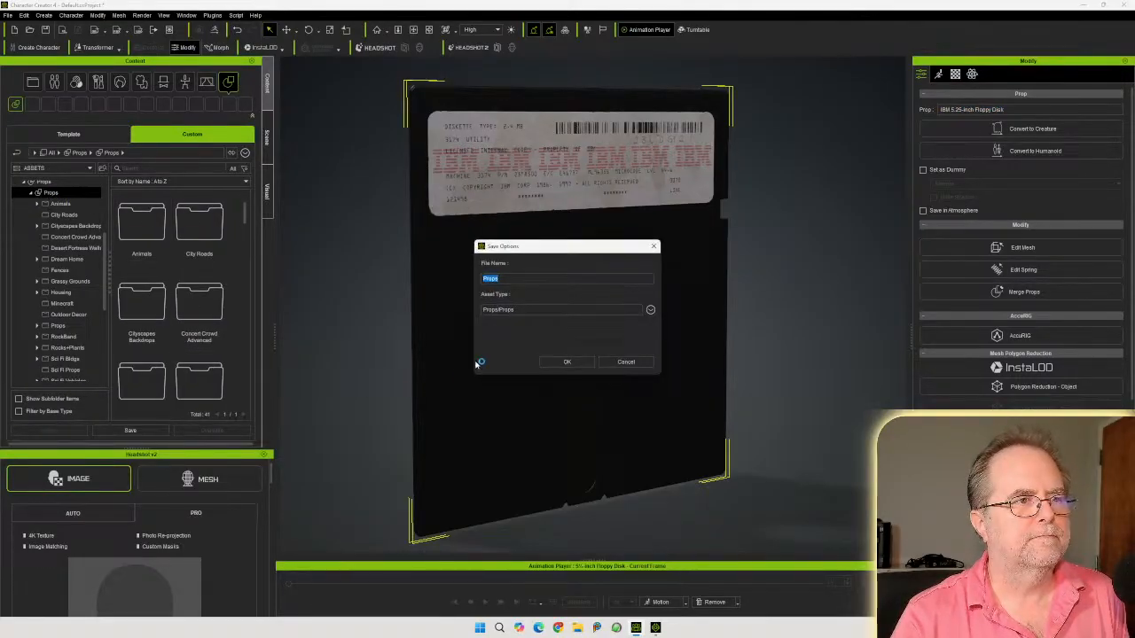
{"action": "key", "text": "ctrl+v"}
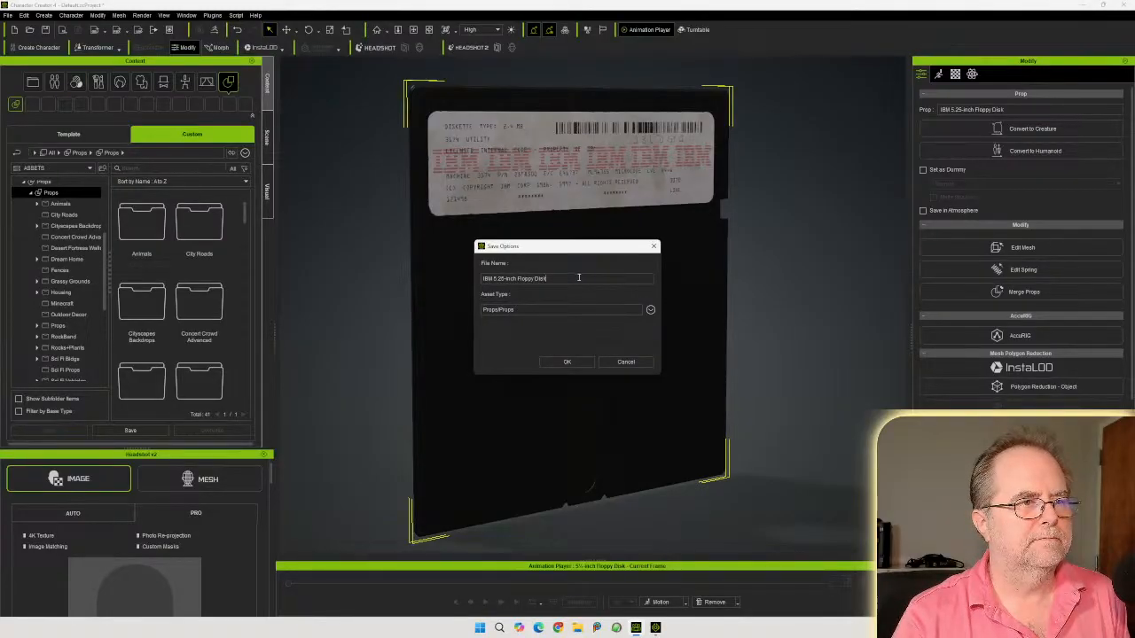
{"action": "left_click", "coordinate": [566, 362]}
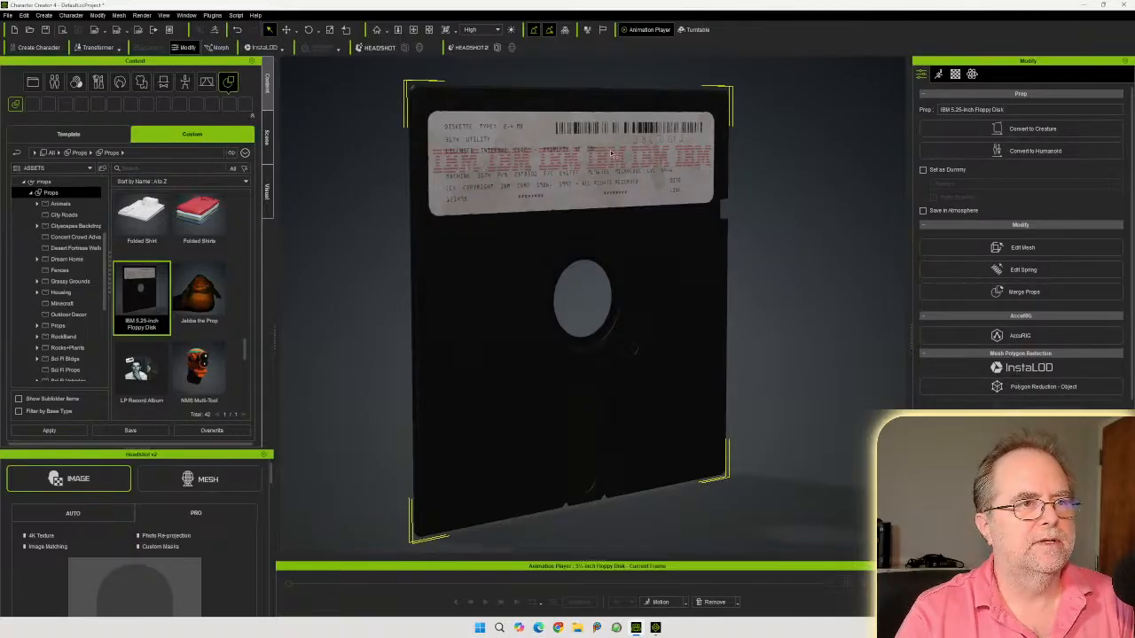
Delete the floppy disk prop from the scene
{"action": "mouse_move", "coordinate": [569, 171]}
{"action": "right_mouse_down"}
{"action": "mouse_move", "coordinate": [592, 166]}
{"action": "mouse_move", "coordinate": [578, 161]}
{"action": "right_mouse_up"}
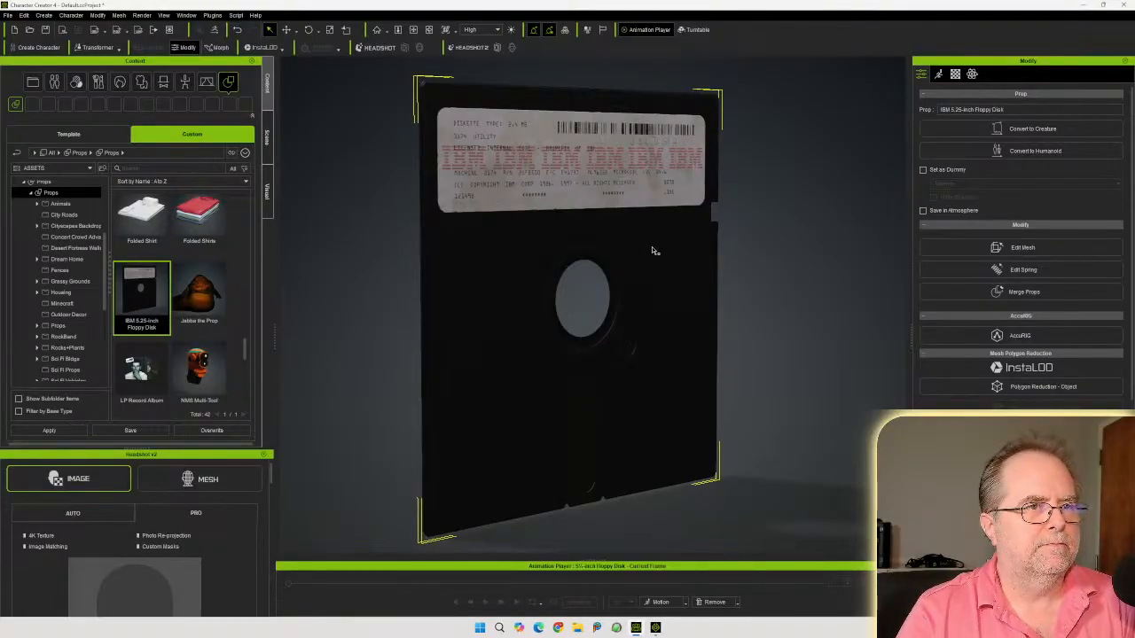
{"action": "right_click_drag", "start_coordinate": [653, 243], "coordinate": [638, 236]}
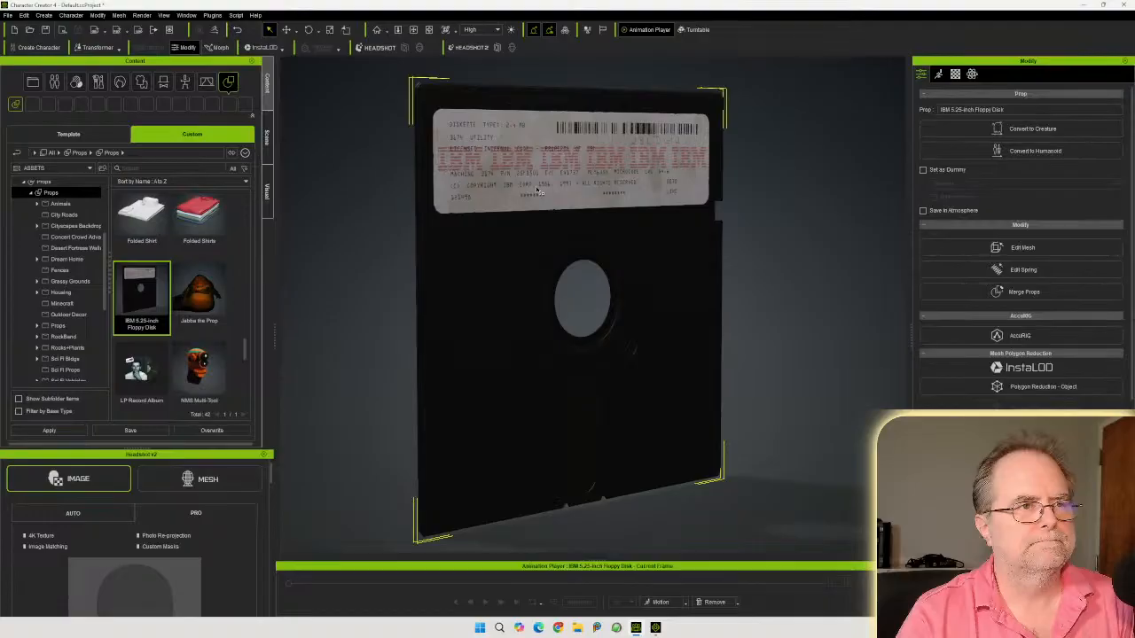
{"action": "key", "text": "Delete"}
Open the antique-wooden-desk source folder in the file browser and extract desk.zip there
{"action": "left_click_drag", "start_coordinate": [1134, 216], "coordinate": [747, 163]}
{"action": "left_click", "coordinate": [572, 186]}
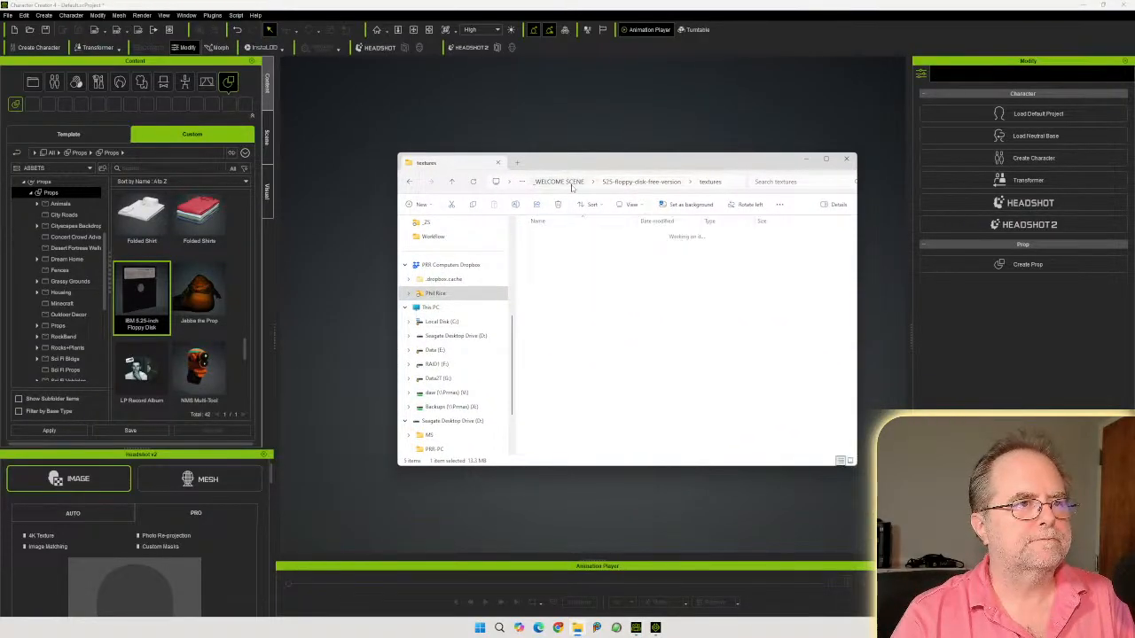
{"action": "double_click", "coordinate": [571, 261]}
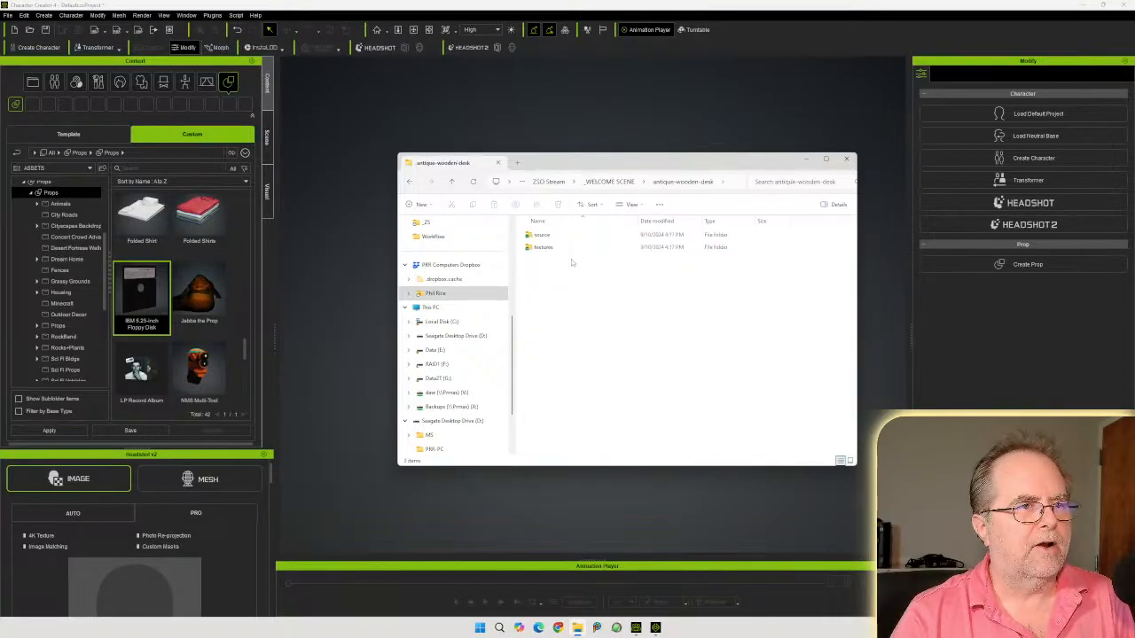
{"action": "double_click", "coordinate": [542, 235]}
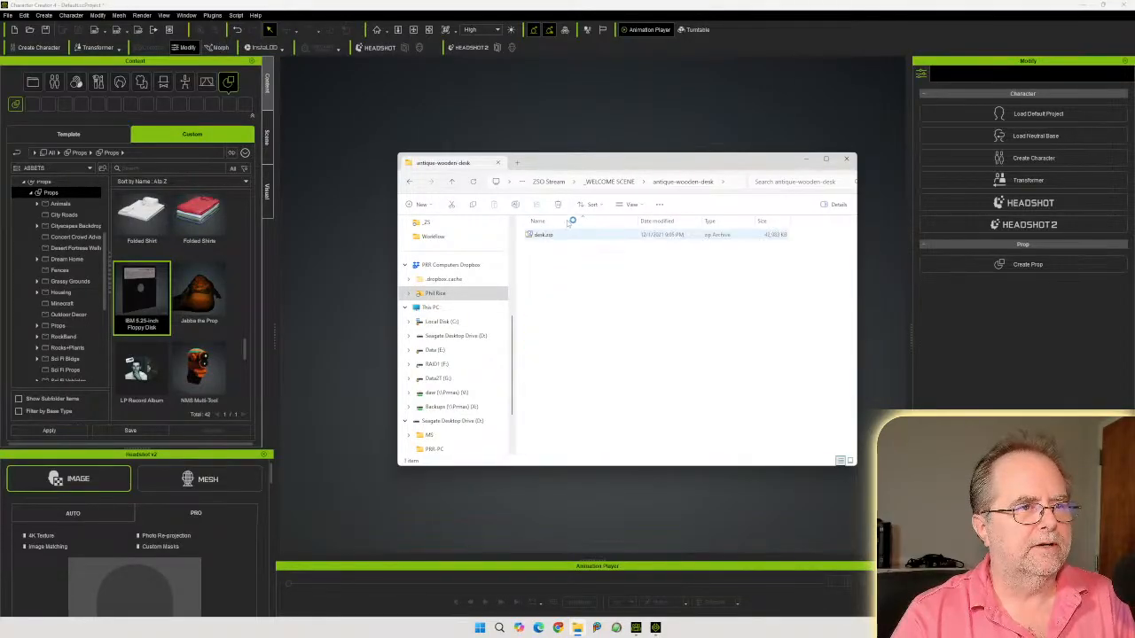
{"action": "right_click_drag", "start_coordinate": [548, 237], "coordinate": [578, 289]}
{"action": "mouse_move", "coordinate": [621, 292]}
{"action": "left_click", "coordinate": [691, 320]}
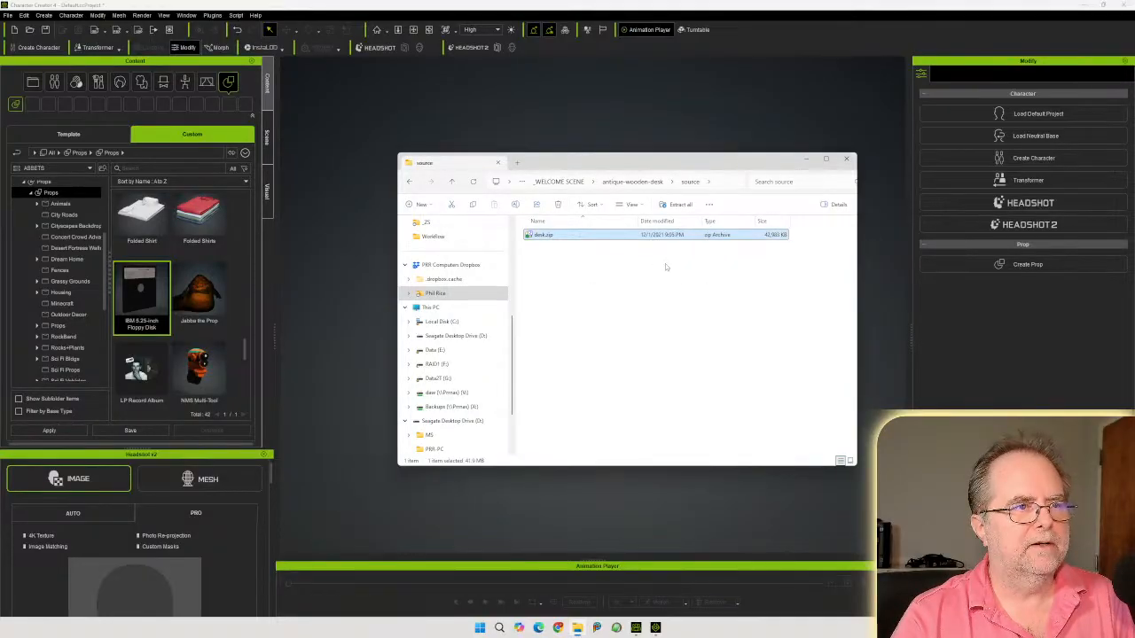
{"action": "left_click", "coordinate": [564, 237]}
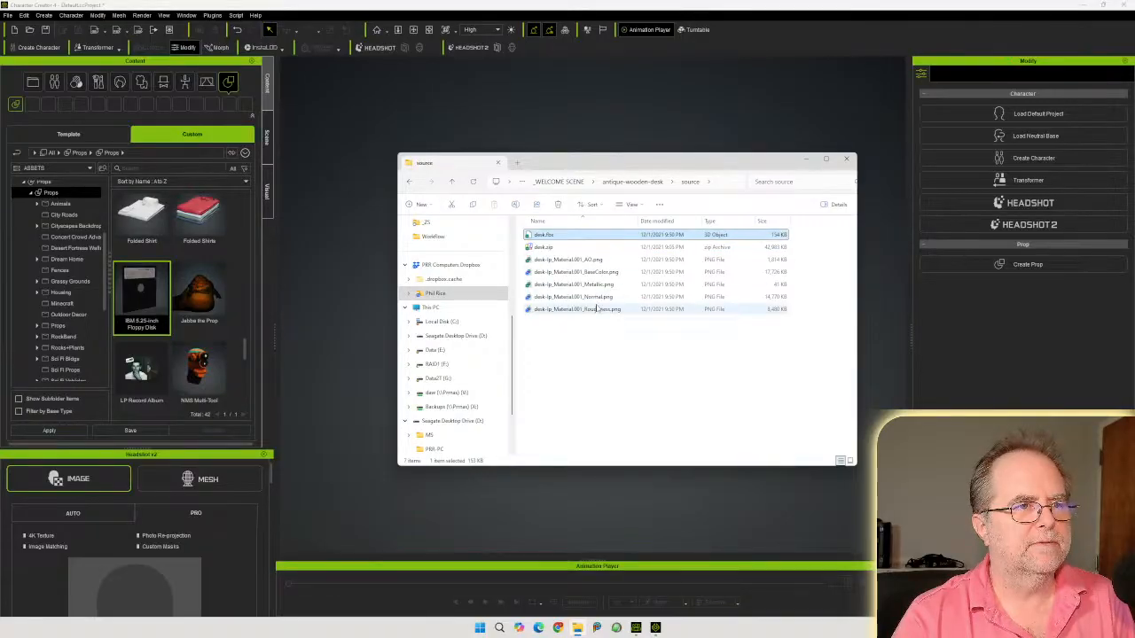
Import desk.fbx into the scene, choosing to break its meshes up into sub-props
{"action": "left_click_drag", "start_coordinate": [608, 162], "coordinate": [572, 315]}
{"action": "left_click", "coordinate": [605, 380]}
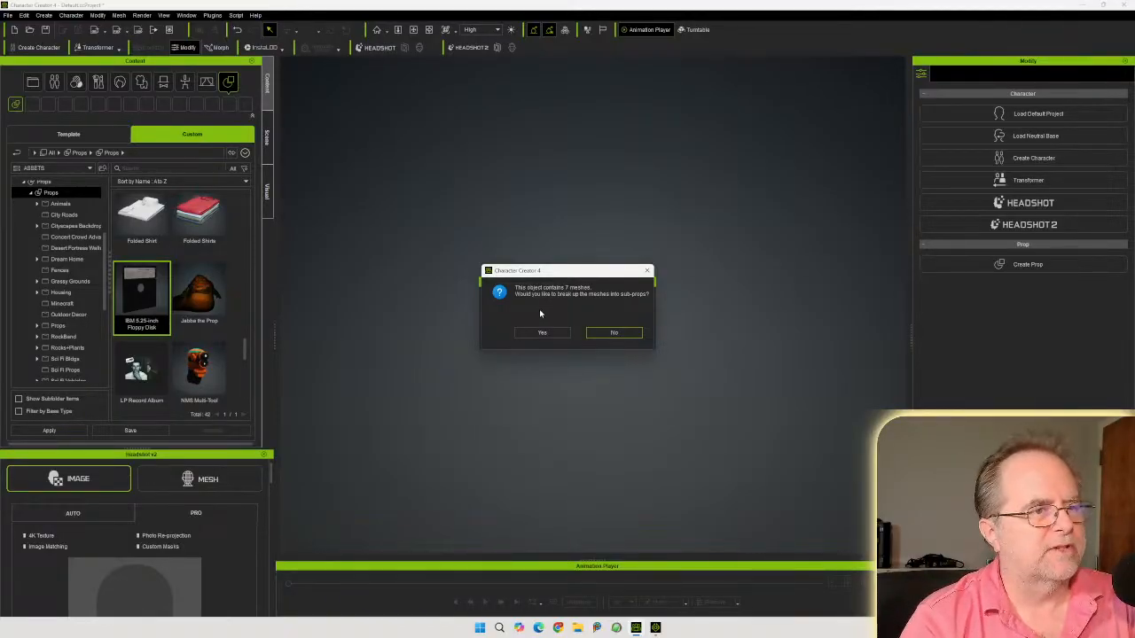
{"action": "left_click", "coordinate": [544, 334]}
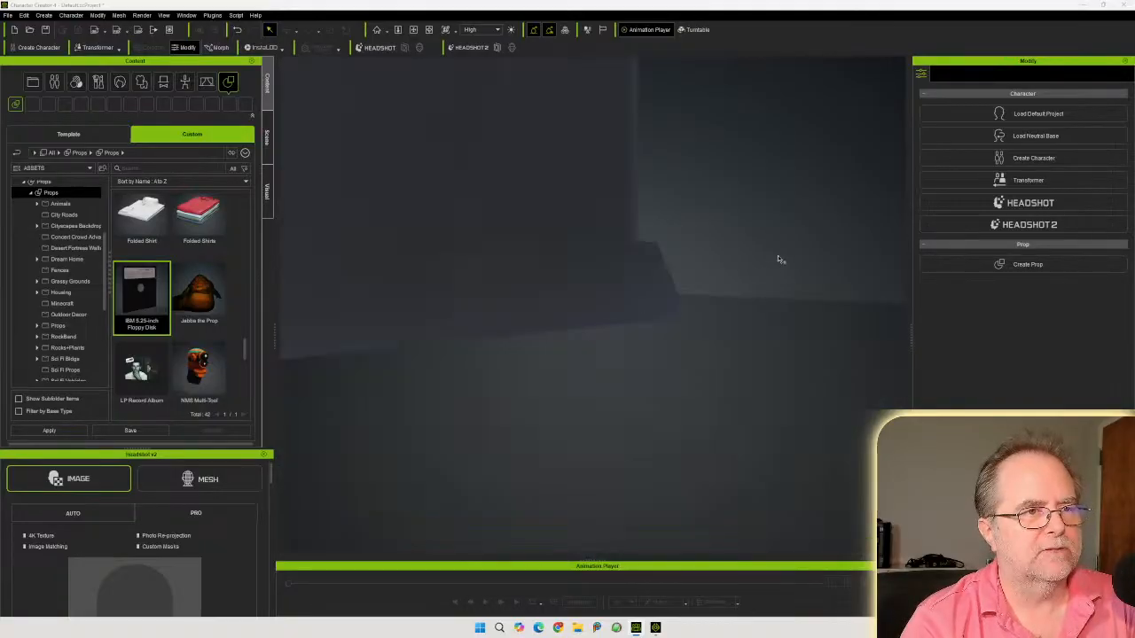
Select the imported desk and orbit and zoom around it to inspect its drawers and handles
{"action": "left_click", "coordinate": [377, 31]}
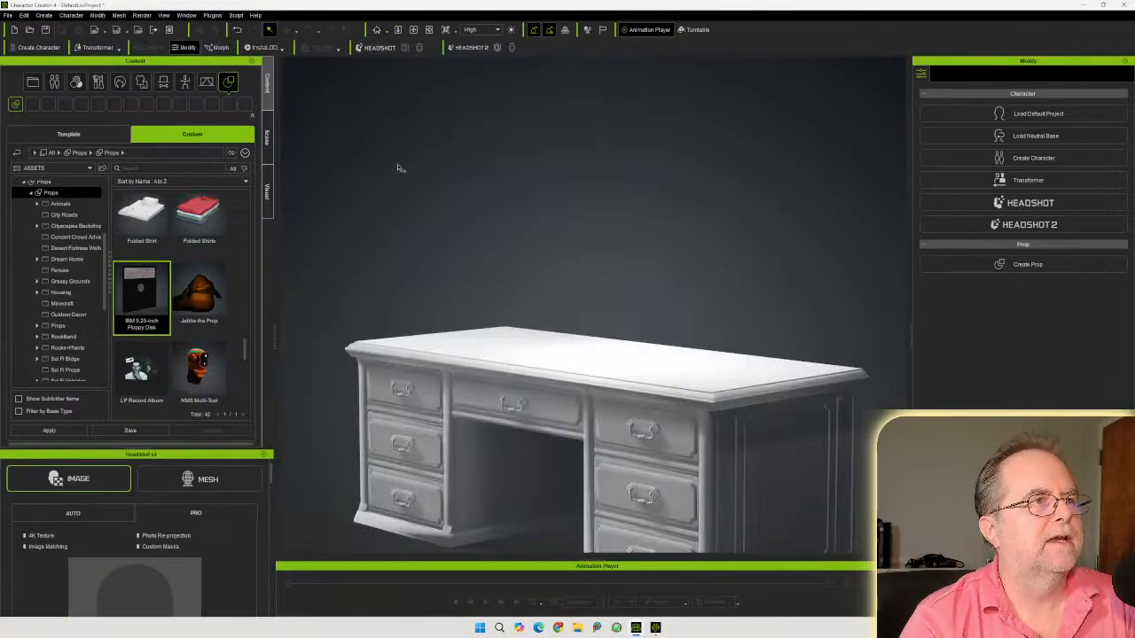
{"action": "right_click_drag", "start_coordinate": [499, 390], "coordinate": [514, 363]}
{"action": "middle_click_drag", "start_coordinate": [541, 377], "coordinate": [544, 246]}
{"action": "left_click", "coordinate": [543, 245]}
{"action": "right_click_drag", "start_coordinate": [572, 214], "coordinate": [635, 235]}
{"action": "scroll", "coordinate": [635, 236], "scroll_direction": "up", "scroll_amount": 8}
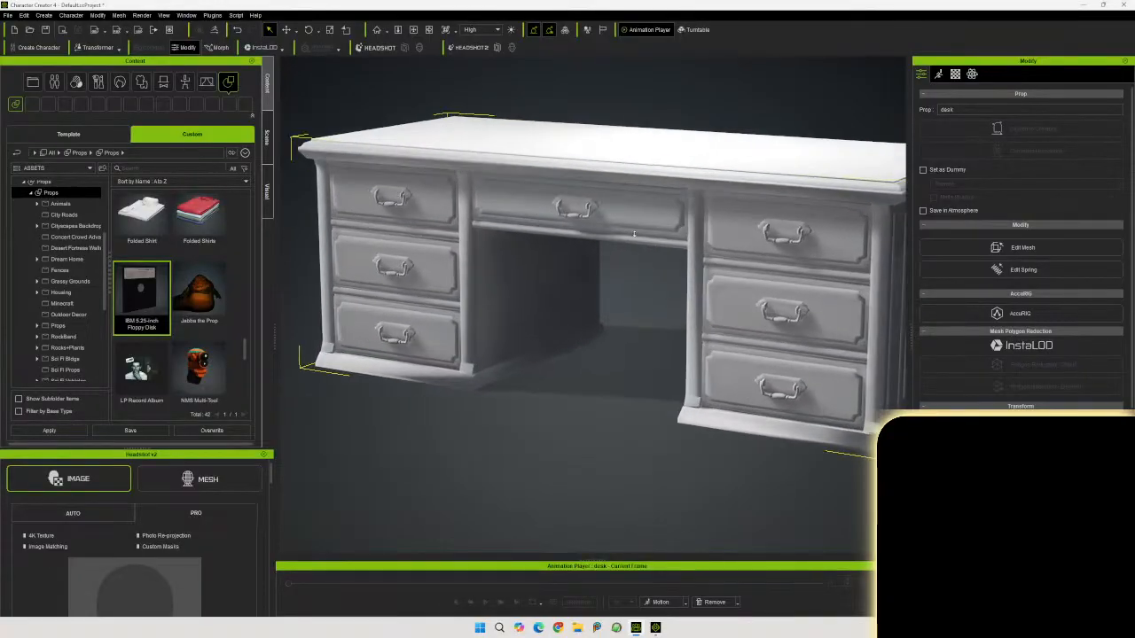
{"action": "scroll", "coordinate": [634, 236], "scroll_direction": "up", "scroll_amount": 1}
{"action": "middle_click_drag", "start_coordinate": [644, 180], "coordinate": [666, 261]}
{"action": "right_click_drag", "start_coordinate": [666, 260], "coordinate": [813, 332]}
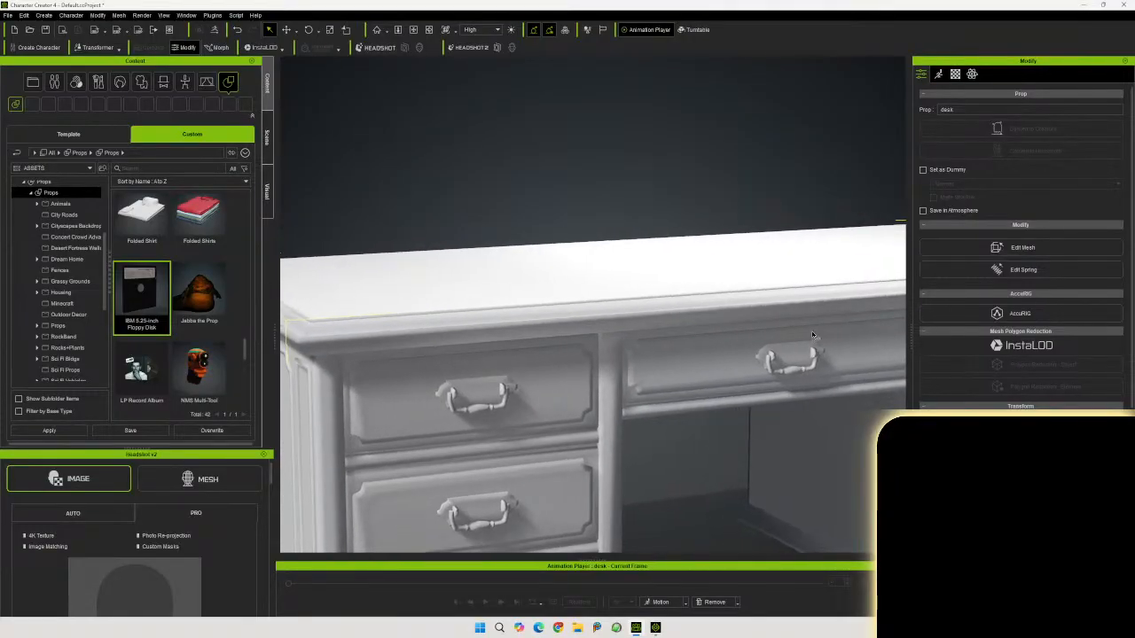
{"action": "scroll", "coordinate": [810, 330], "scroll_direction": "up", "scroll_amount": 3}
{"action": "scroll", "coordinate": [810, 330], "scroll_direction": "up", "scroll_amount": 3}
{"action": "middle_click_drag", "start_coordinate": [826, 302], "coordinate": [786, 368]}
{"action": "middle_click_drag", "start_coordinate": [775, 421], "coordinate": [679, 365]}
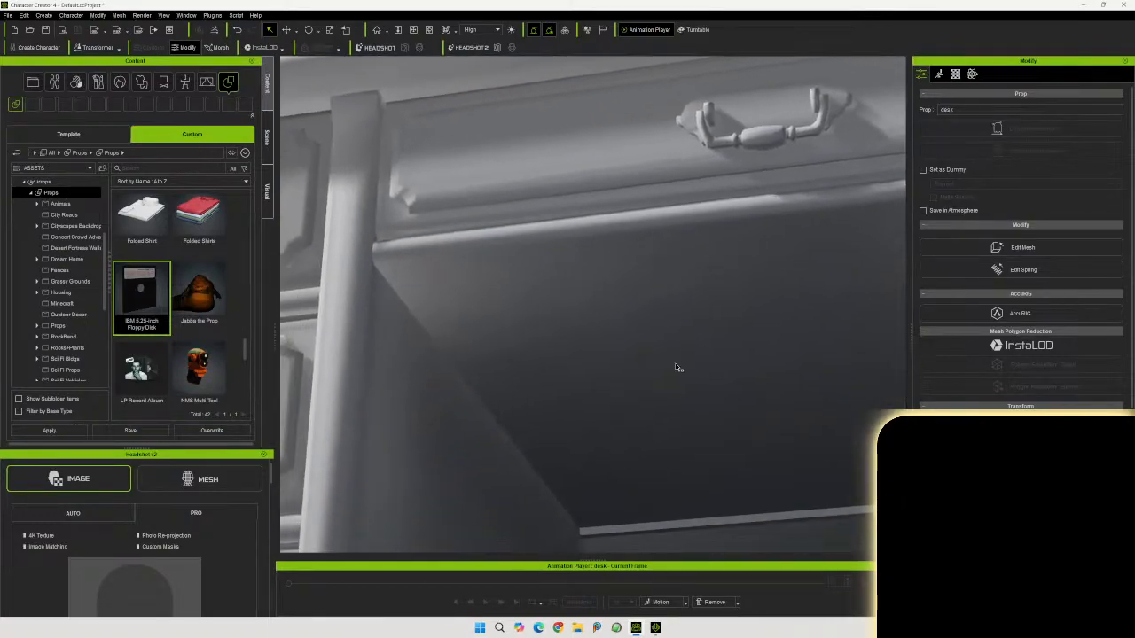
{"action": "scroll", "coordinate": [678, 373], "scroll_direction": "down", "scroll_amount": 5}
{"action": "right_click_drag", "start_coordinate": [656, 355], "coordinate": [874, 297]}
{"action": "scroll", "coordinate": [636, 360], "scroll_direction": "down", "scroll_amount": 3}
{"action": "right_click_drag", "start_coordinate": [479, 302], "coordinate": [824, 301]}
{"action": "right_click_drag", "start_coordinate": [1126, 297], "coordinate": [908, 201]}
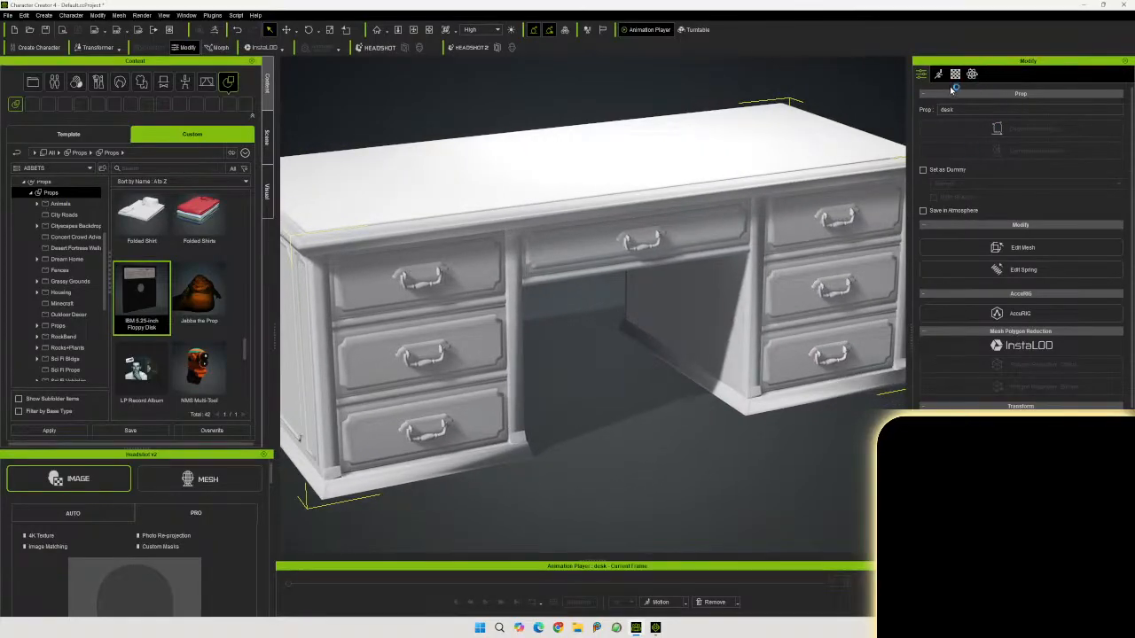
Rename the desk prop as Antique Desk
{"action": "left_click_drag", "start_coordinate": [967, 111], "coordinate": [899, 113]}
{"action": "type", "text": "Antique D"}
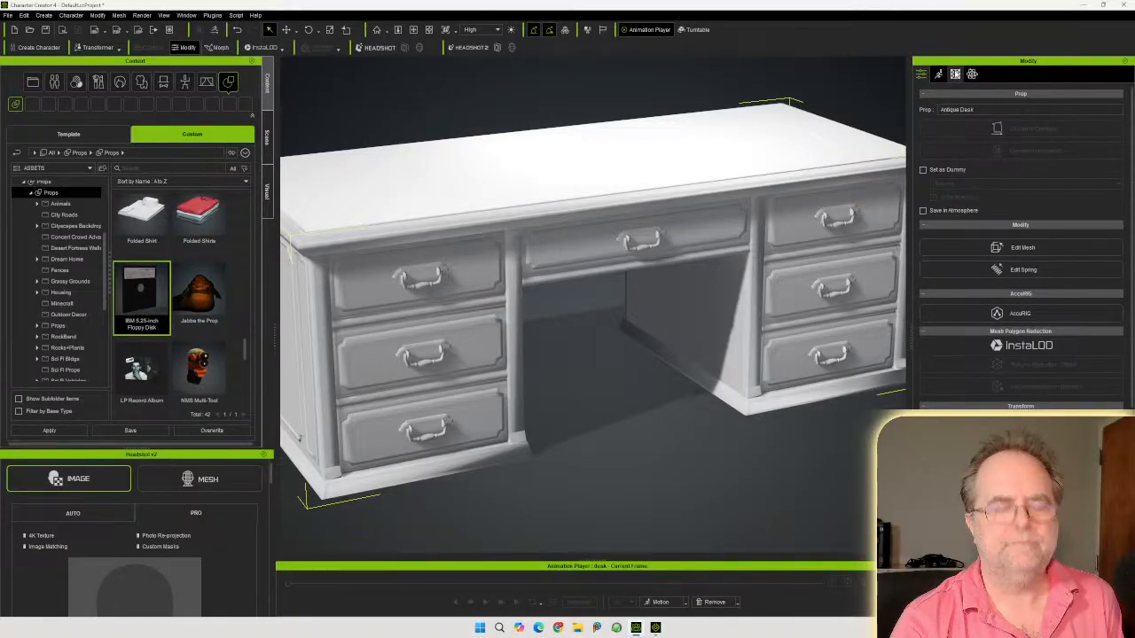
Open the desk's textures folder, select all desk meshes, and apply the BaseColor map to the Base Color channel
{"action": "left_click", "coordinate": [956, 74]}
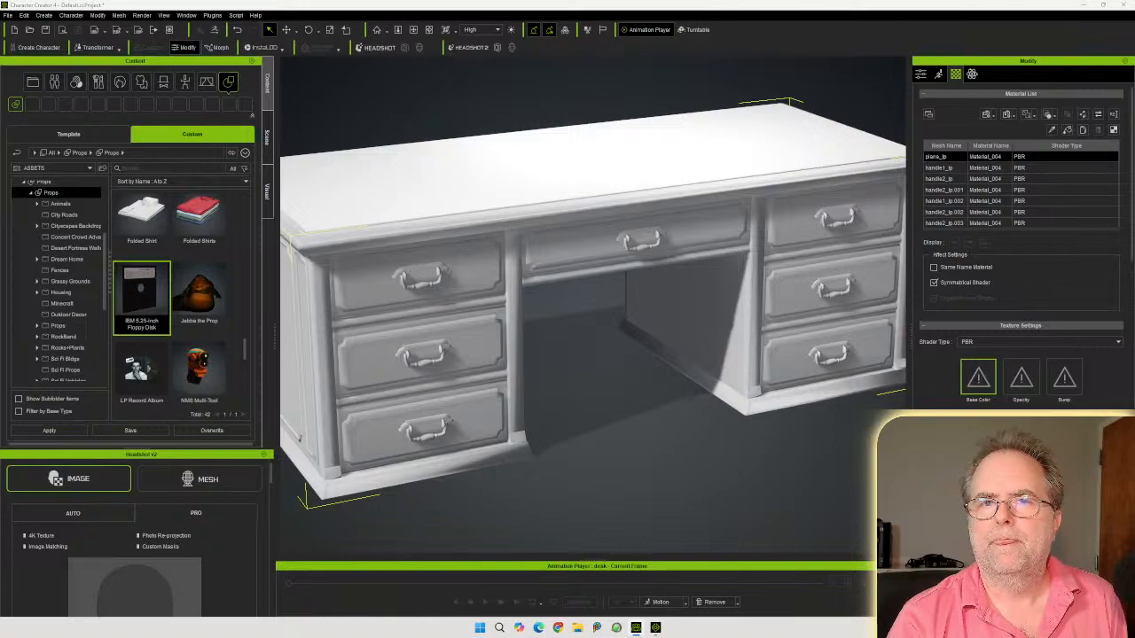
{"action": "left_click_drag", "start_coordinate": [1134, 174], "coordinate": [809, 166]}
{"action": "left_click", "coordinate": [764, 181]}
{"action": "double_click", "coordinate": [701, 249]}
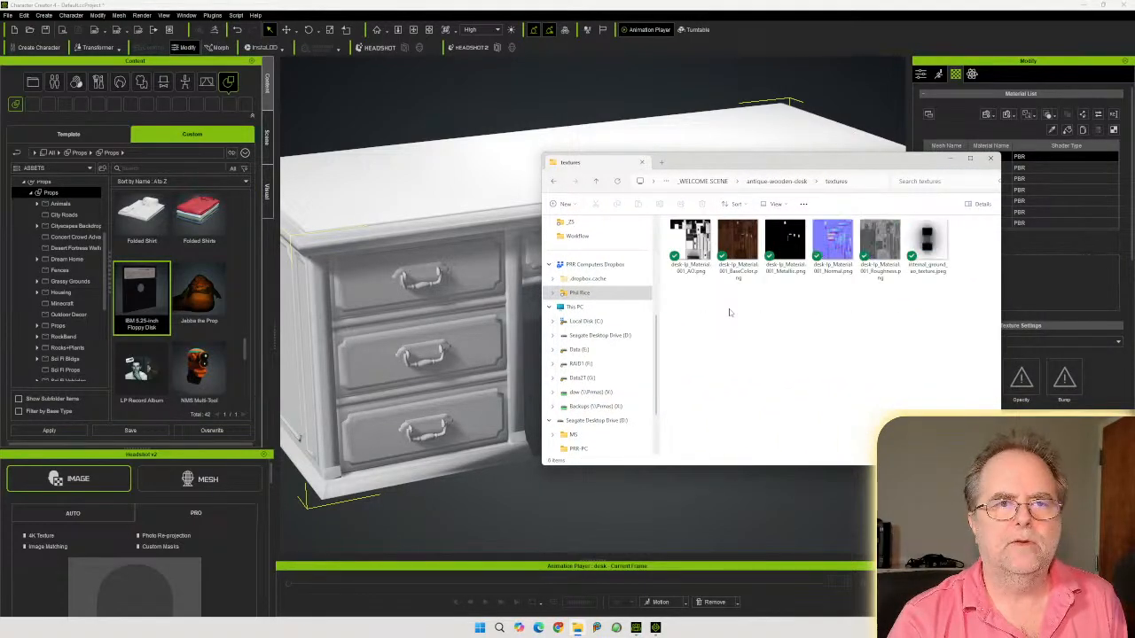
{"action": "left_click_drag", "start_coordinate": [711, 165], "coordinate": [1134, 168]}
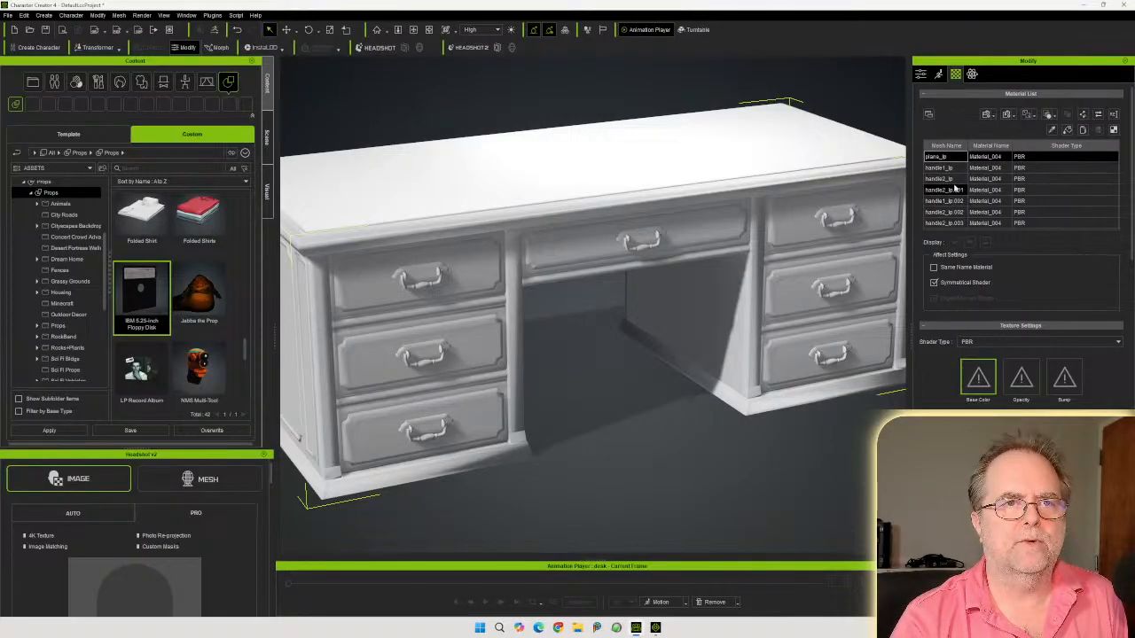
{"action": "scroll", "coordinate": [982, 187], "scroll_direction": "down", "scroll_amount": 3}
{"action": "scroll", "coordinate": [982, 187], "scroll_direction": "up", "scroll_amount": 3}
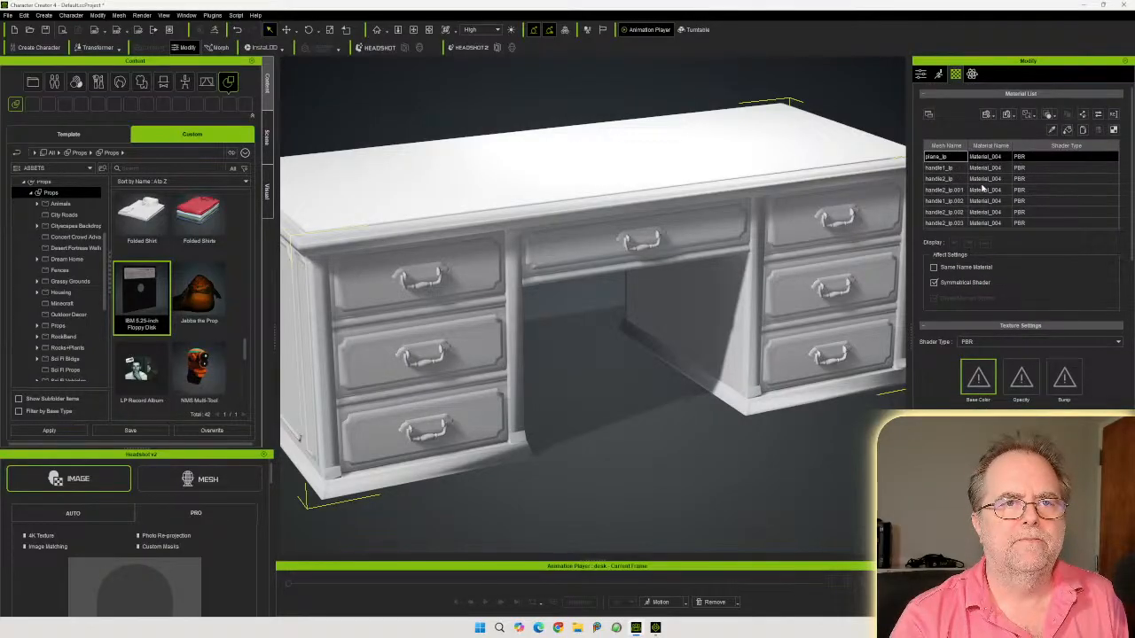
{"action": "left_click", "coordinate": [954, 225], "text": "shift"}
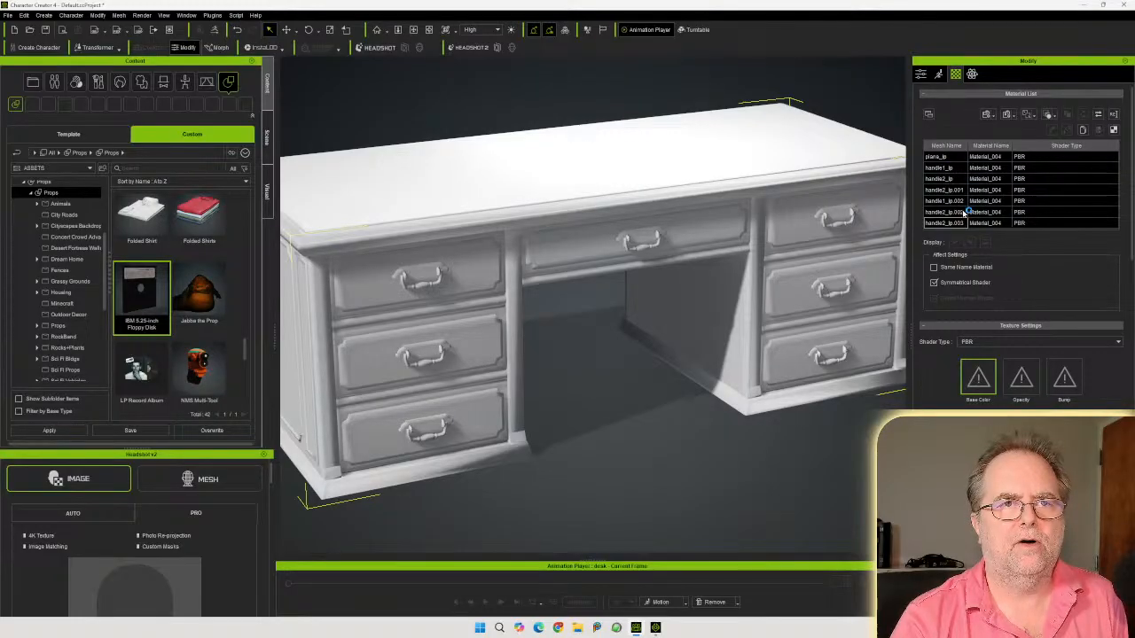
{"action": "scroll", "coordinate": [1005, 194], "scroll_direction": "down", "scroll_amount": 2}
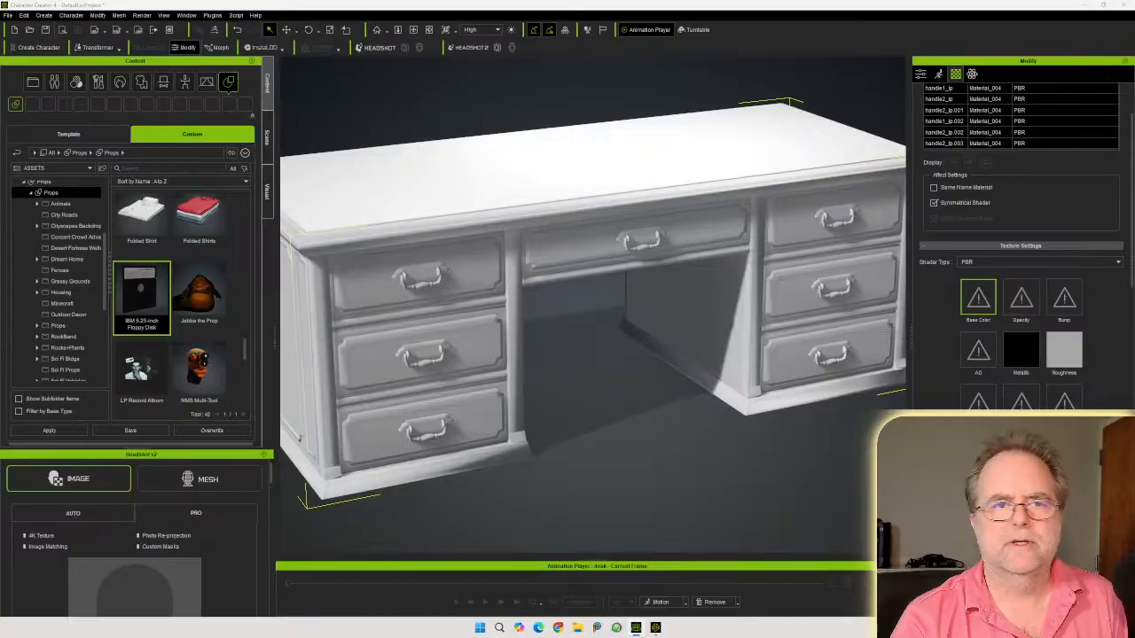
{"action": "left_click_drag", "start_coordinate": [1042, 301], "coordinate": [978, 298]}
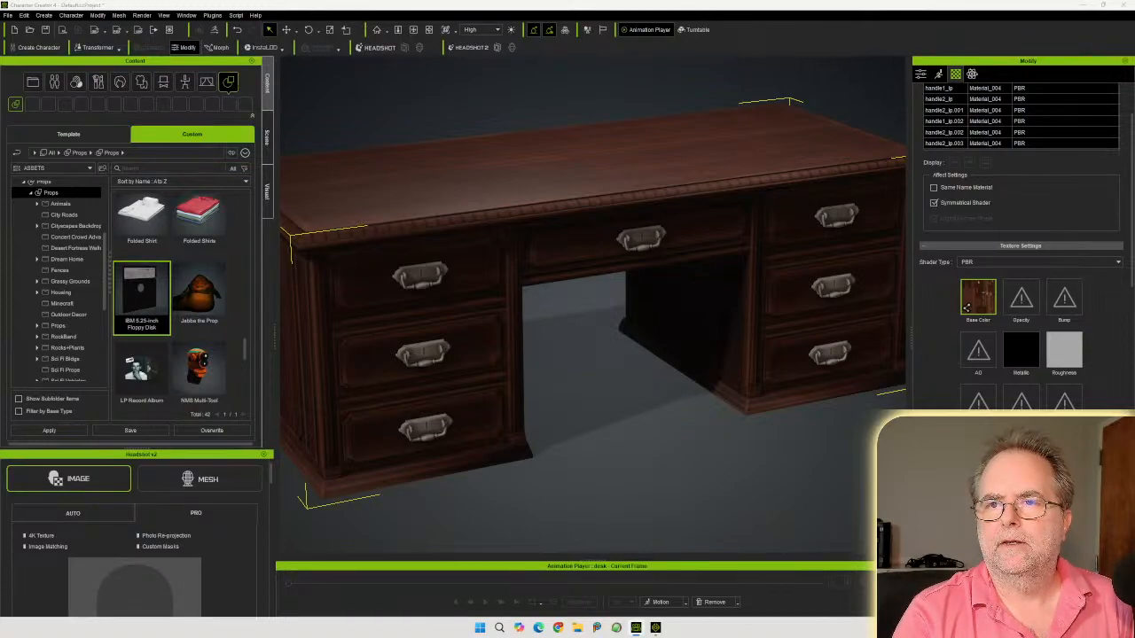
Assign the Metallic, Roughness, Normal (as Normal bump type) and AO texture maps to their matching material channels
{"action": "left_click_drag", "start_coordinate": [1134, 336], "coordinate": [1020, 350]}
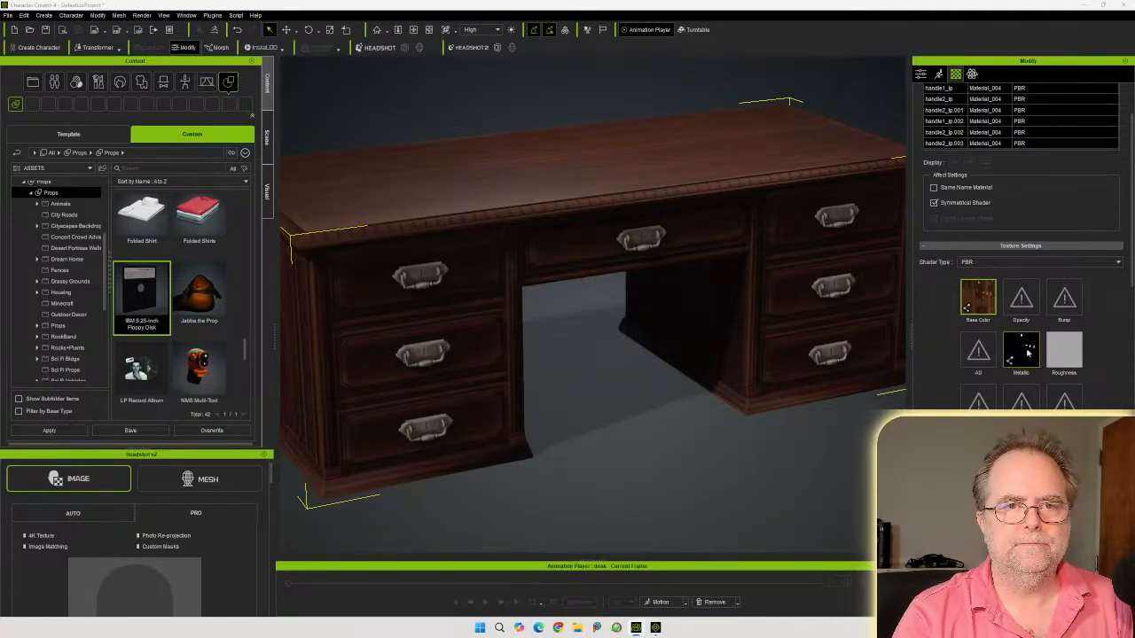
{"action": "left_click_drag", "start_coordinate": [1134, 346], "coordinate": [1064, 348]}
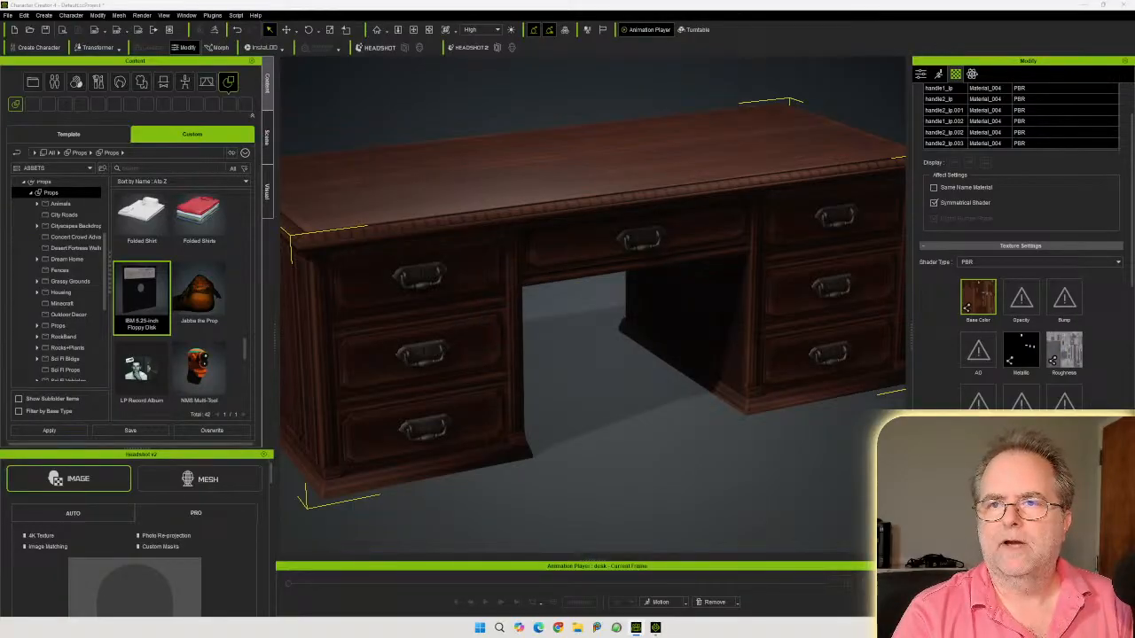
{"action": "left_click_drag", "start_coordinate": [1134, 289], "coordinate": [1064, 297]}
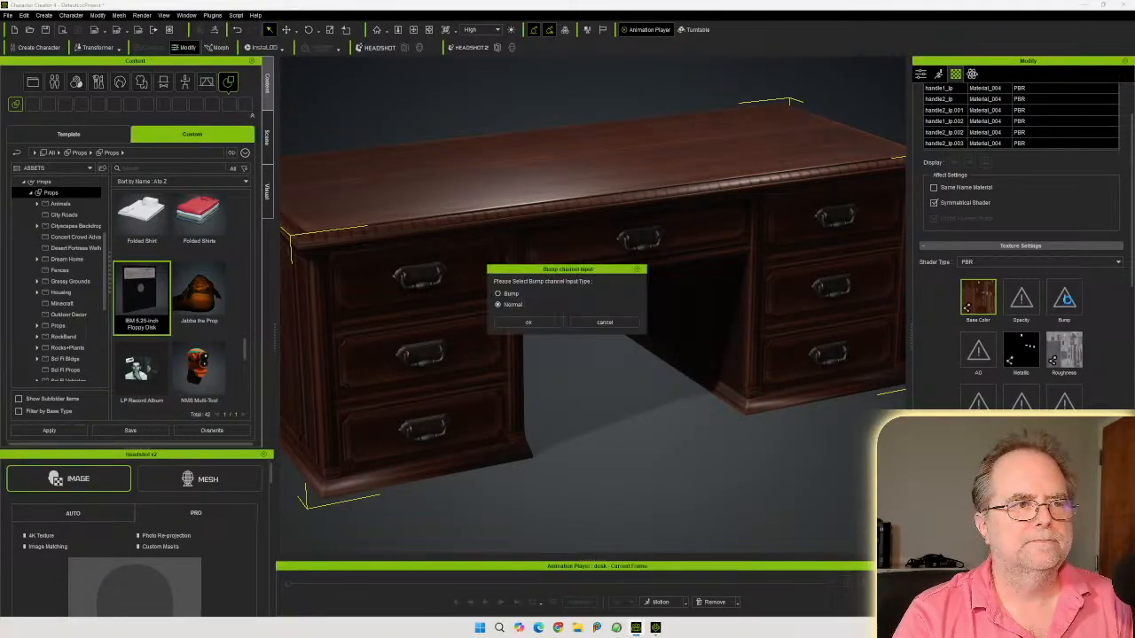
{"action": "left_click", "coordinate": [527, 322]}
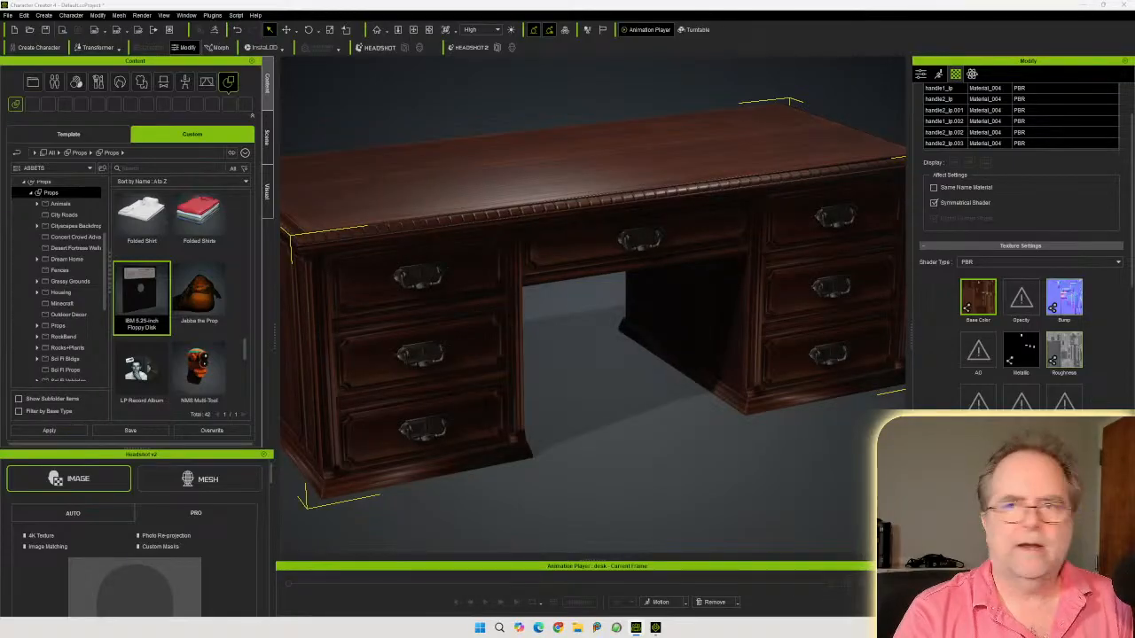
{"action": "left_click_drag", "start_coordinate": [1134, 354], "coordinate": [977, 349]}
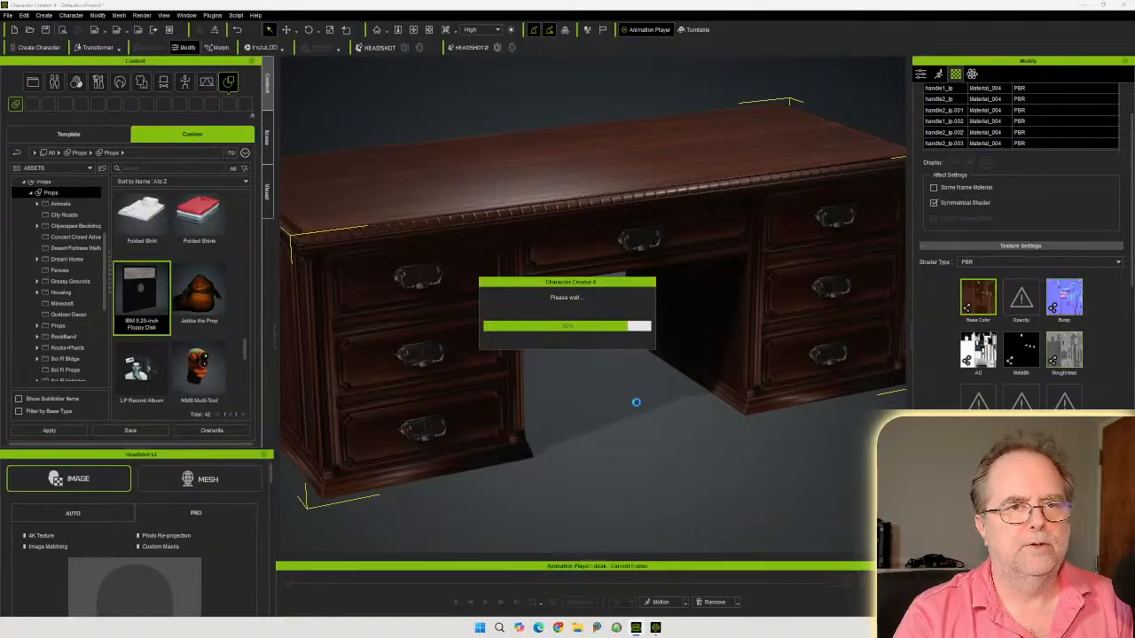
Orbit and zoom around the textured desk to inspect the wood finish and carved details
{"action": "right_click_drag", "start_coordinate": [501, 352], "coordinate": [357, 323]}
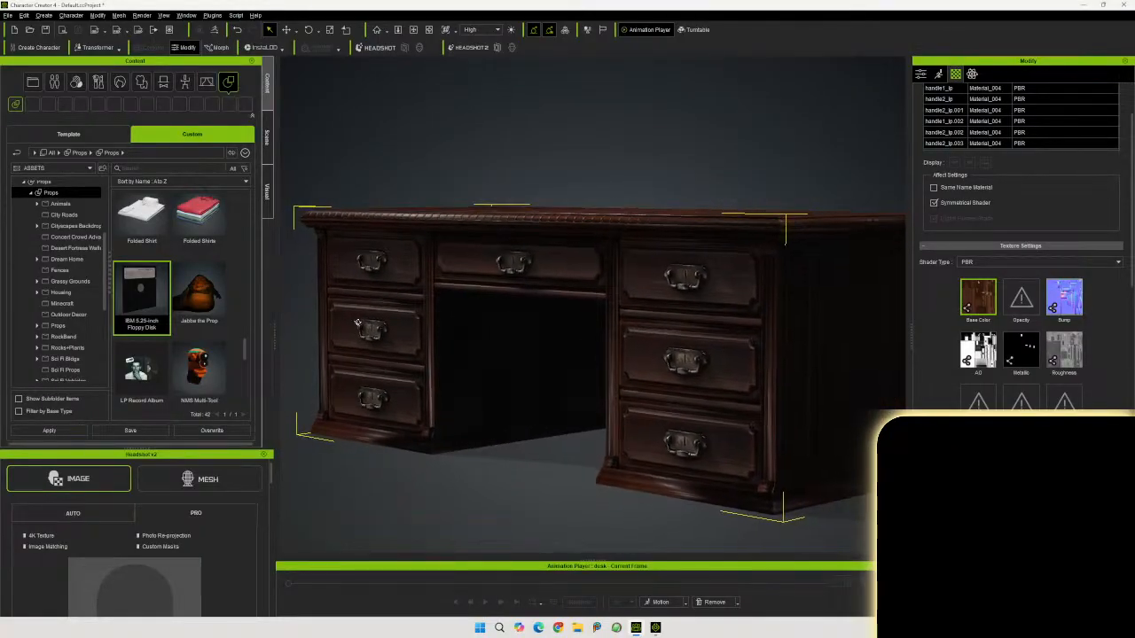
{"action": "right_click_drag", "start_coordinate": [511, 290], "coordinate": [540, 308]}
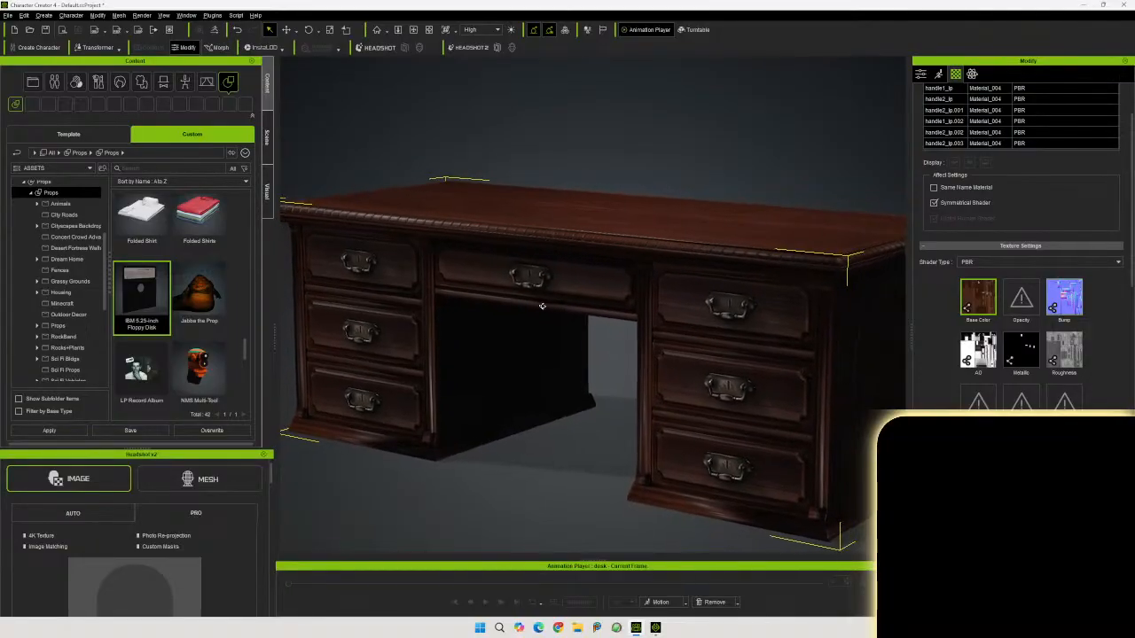
{"action": "middle_click_drag", "start_coordinate": [543, 300], "coordinate": [526, 288]}
{"action": "right_click_drag", "start_coordinate": [526, 289], "coordinate": [683, 250]}
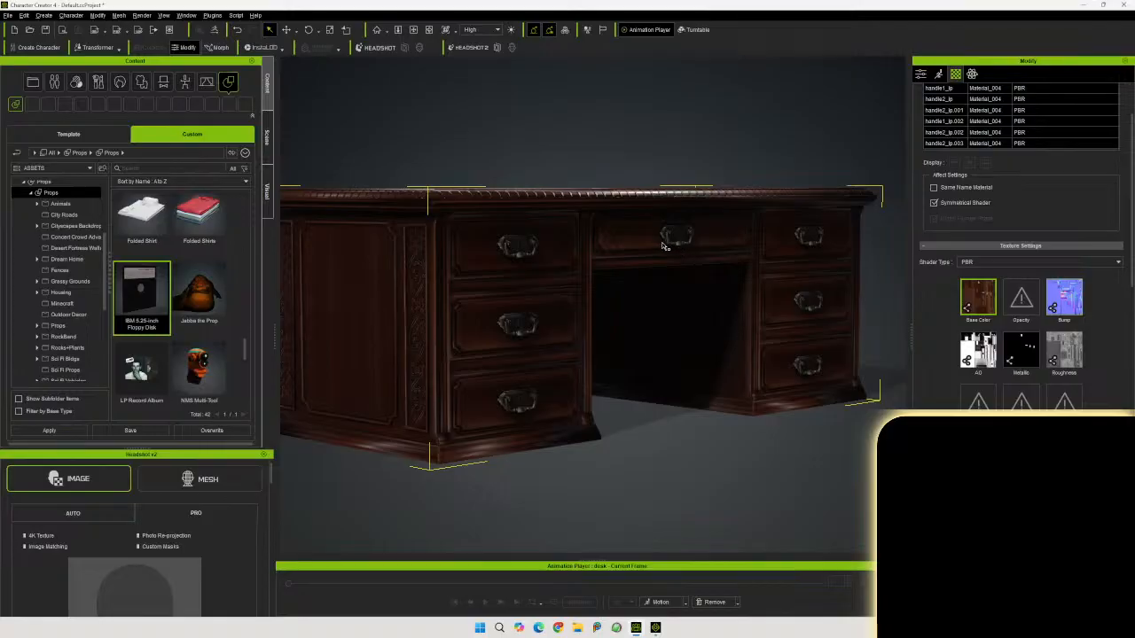
{"action": "middle_click_drag", "start_coordinate": [630, 268], "coordinate": [632, 266]}
{"action": "scroll", "coordinate": [667, 250], "scroll_direction": "down", "scroll_amount": 1}
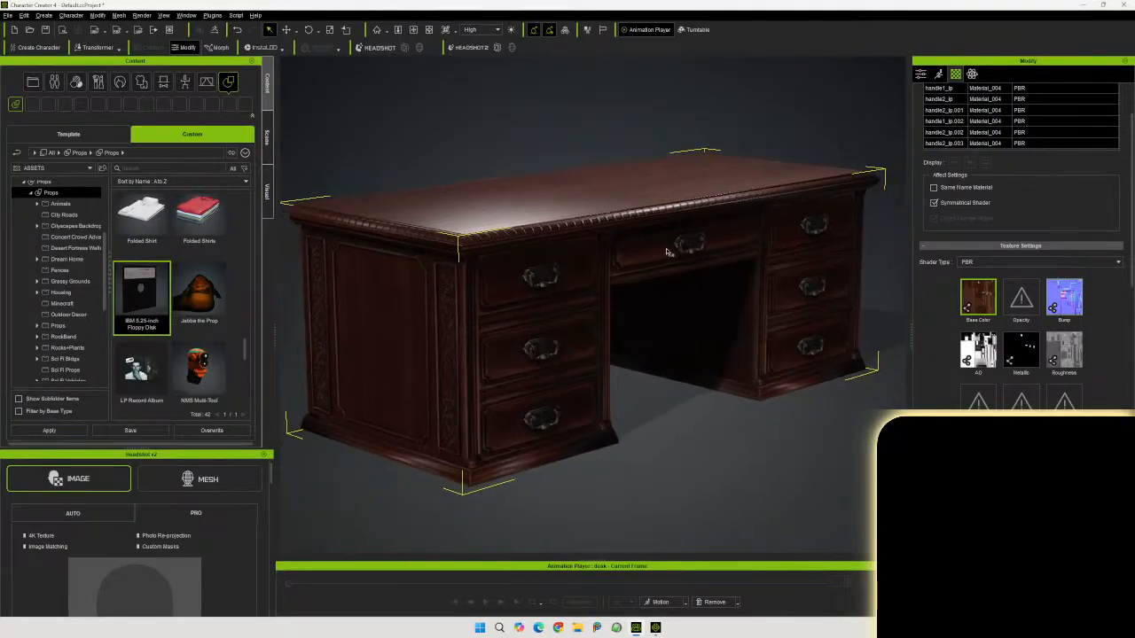
{"action": "right_click_drag", "start_coordinate": [667, 250], "coordinate": [659, 236]}
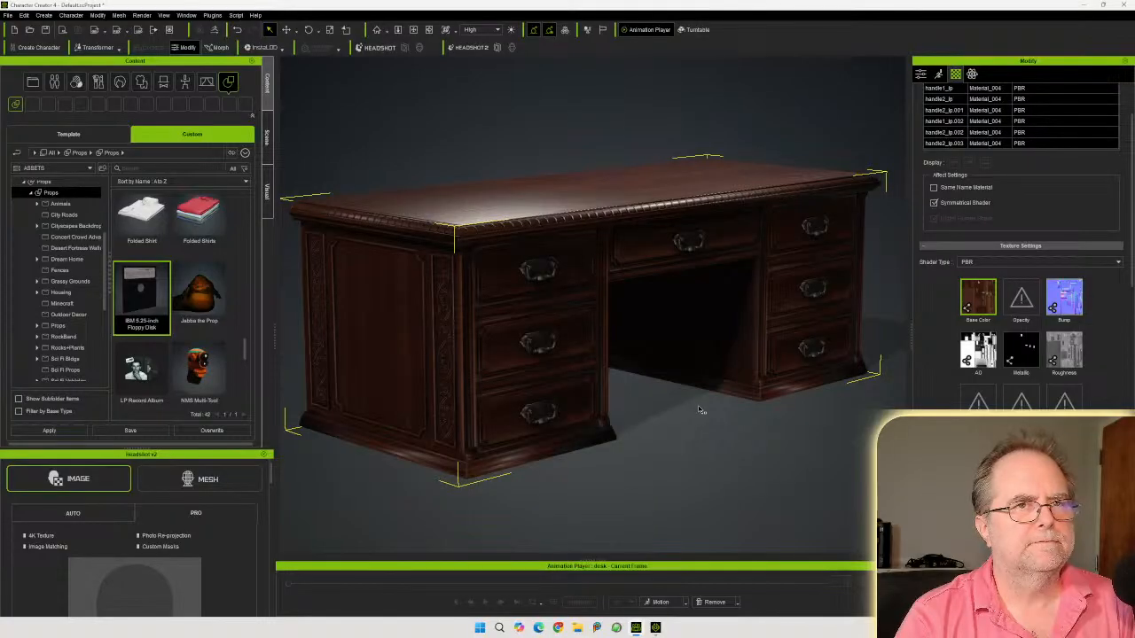
{"action": "left_click", "coordinate": [921, 74]}
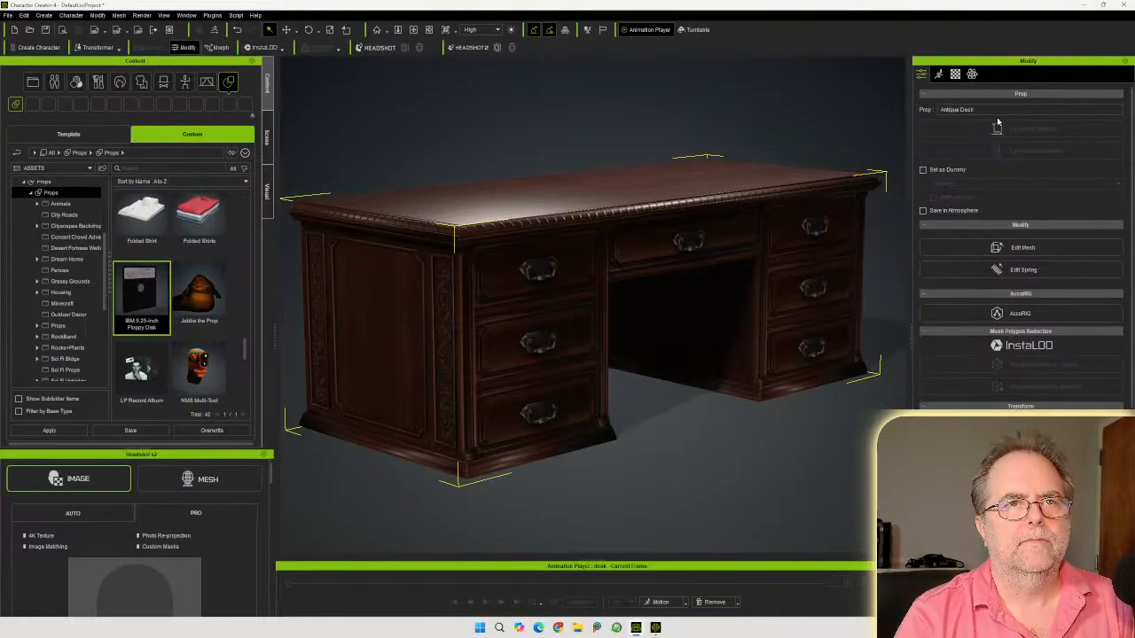
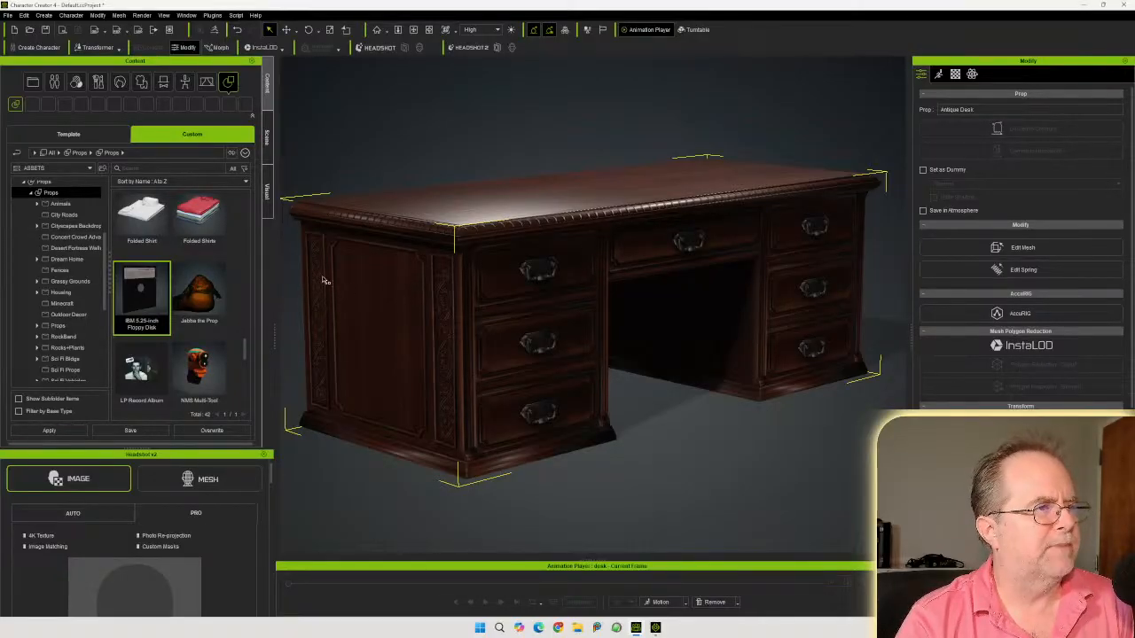
Save the desk prop to the custom Props library as Antique Desk, and delete it from the scene
{"action": "left_click", "coordinate": [242, 296]}
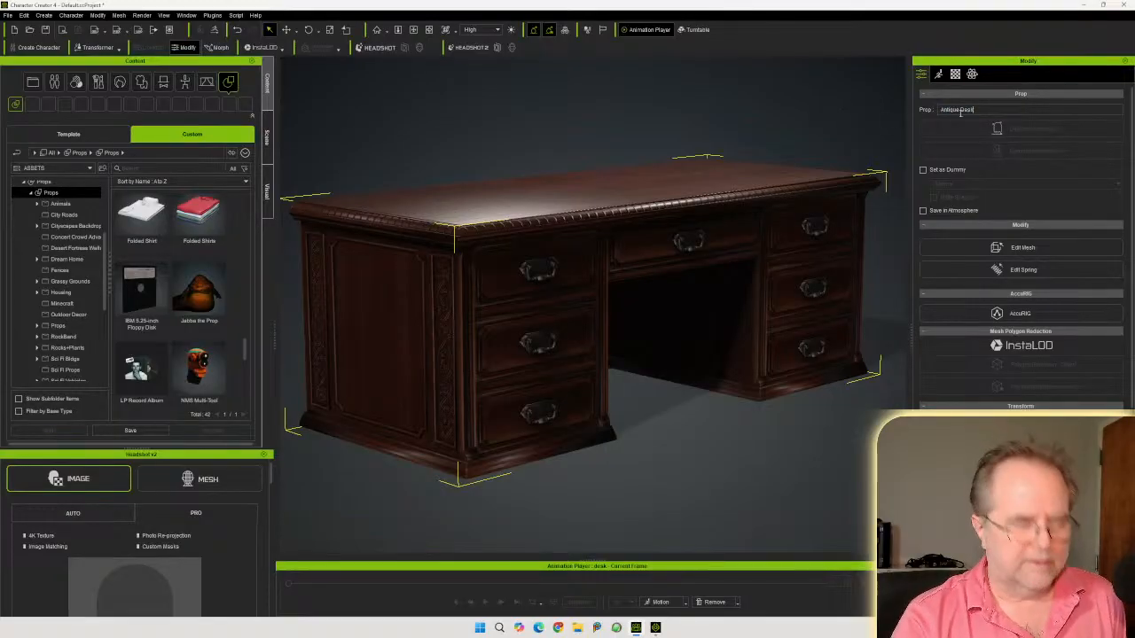
{"action": "left_click_drag", "start_coordinate": [1007, 108], "coordinate": [870, 110]}
{"action": "key", "text": "ctrl+c"}
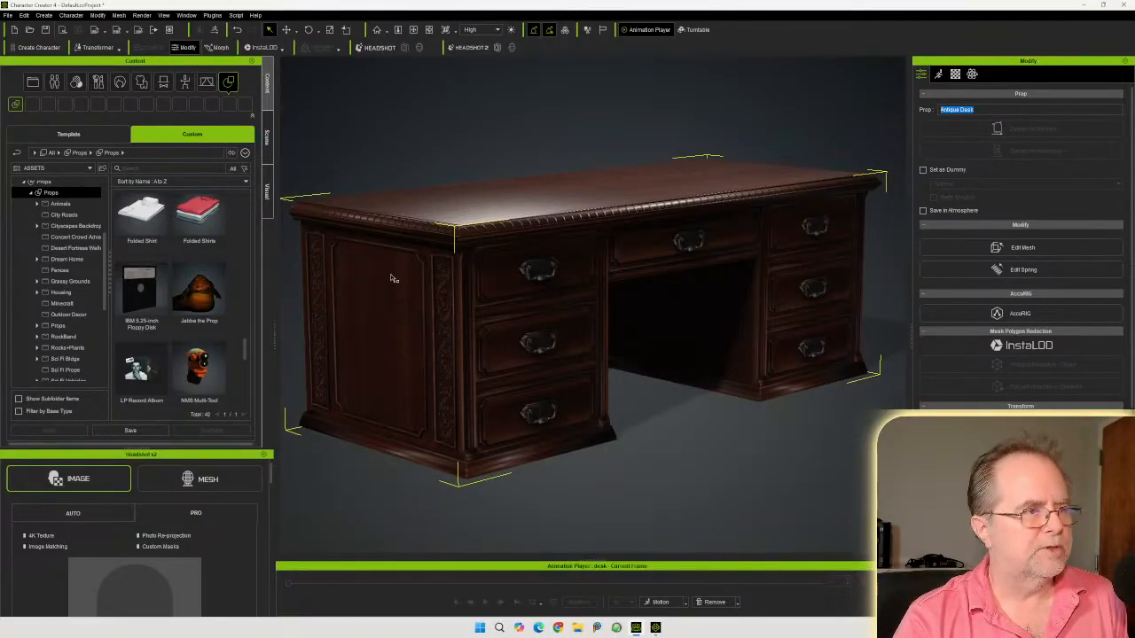
{"action": "left_click", "coordinate": [140, 430]}
{"action": "key", "text": "ctrl+v"}
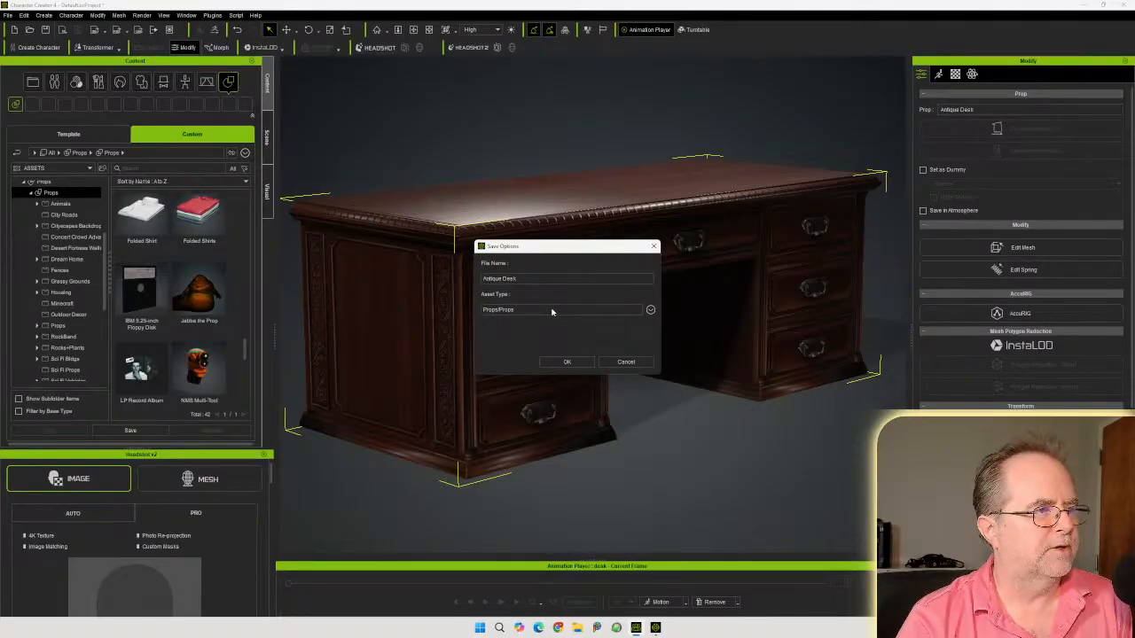
{"action": "left_click", "coordinate": [568, 361]}
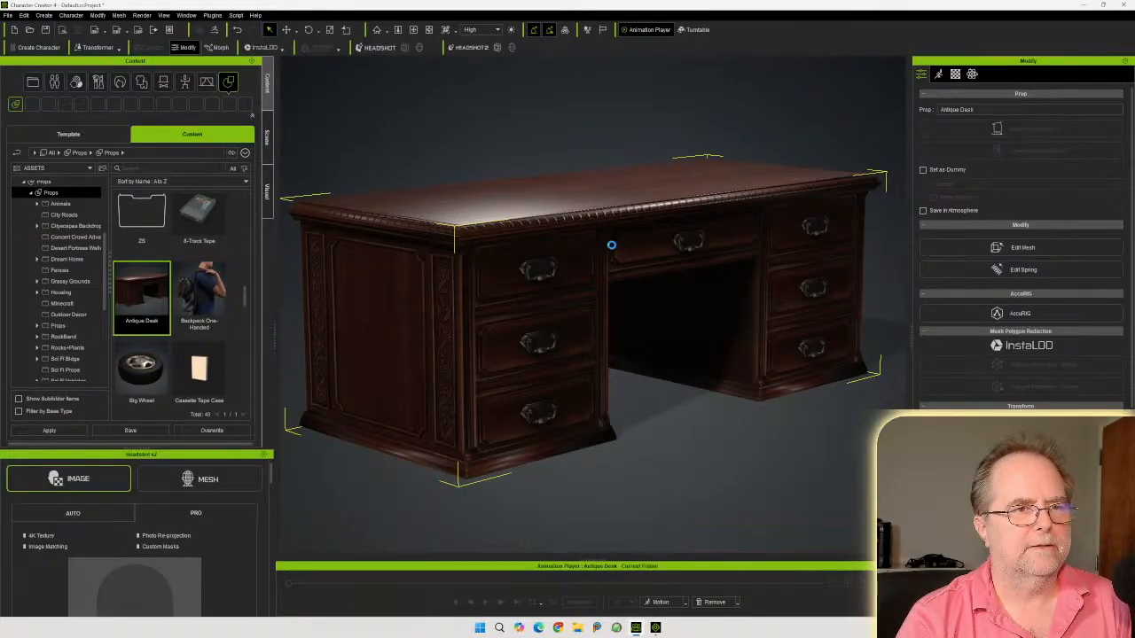
{"action": "key", "text": "Delete"}
Open the pandemic-board-game-box-3d-scan source folder and extract its zip archive there with 7-Zip
{"action": "left_click_drag", "start_coordinate": [1134, 166], "coordinate": [819, 151]}
{"action": "left_click", "coordinate": [759, 172]}
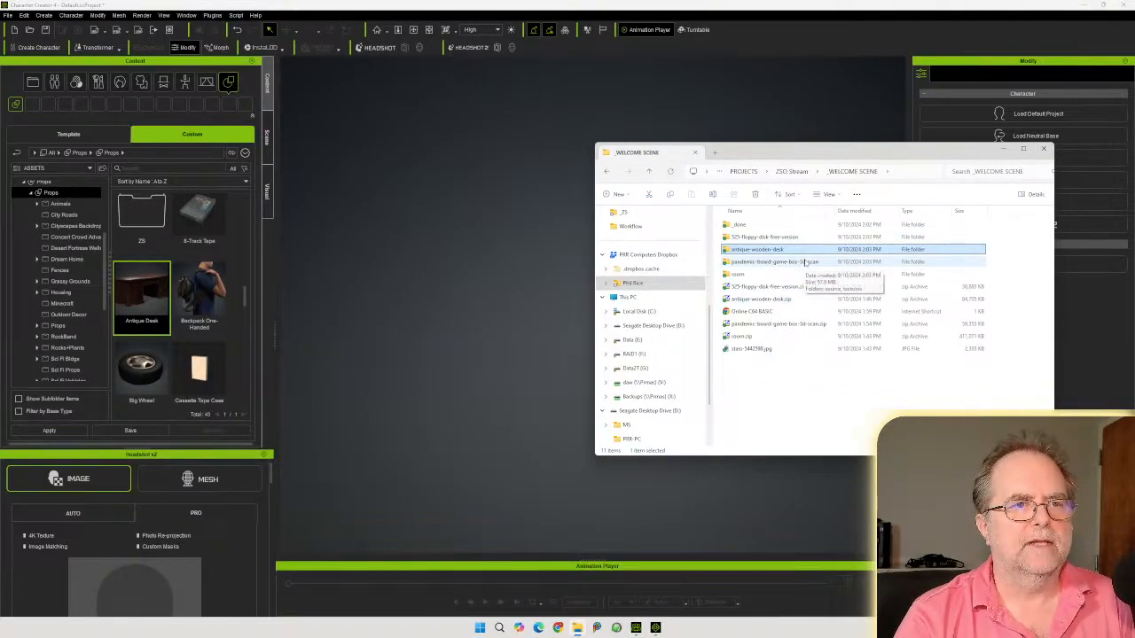
{"action": "double_click", "coordinate": [780, 264]}
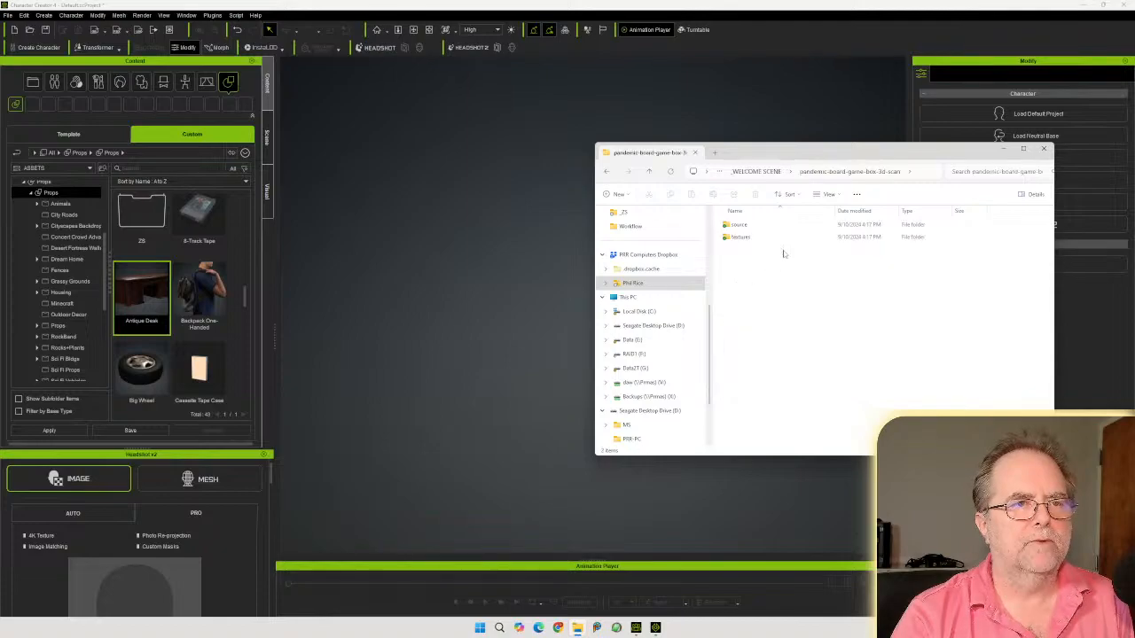
{"action": "double_click", "coordinate": [735, 225]}
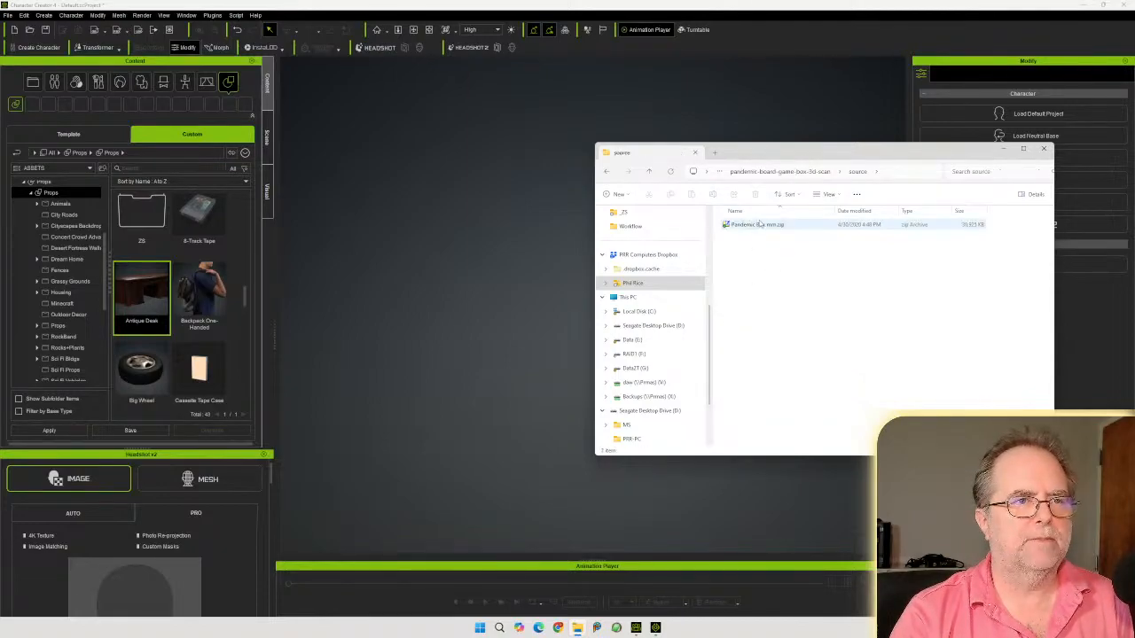
{"action": "right_click_drag", "start_coordinate": [756, 225], "coordinate": [781, 279]}
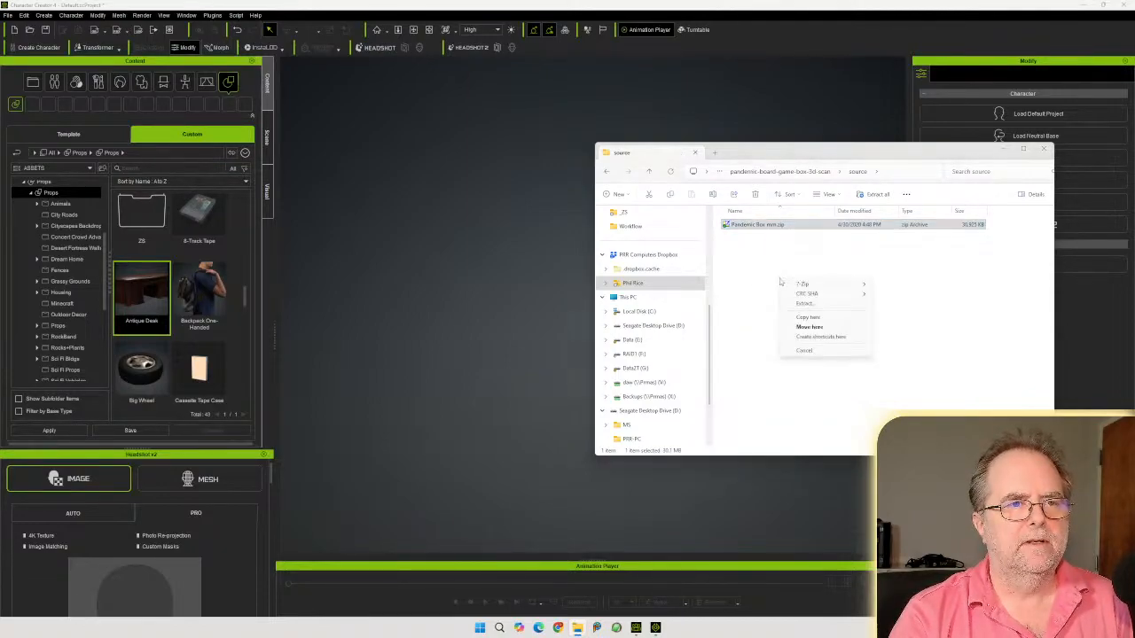
{"action": "mouse_move", "coordinate": [815, 286]}
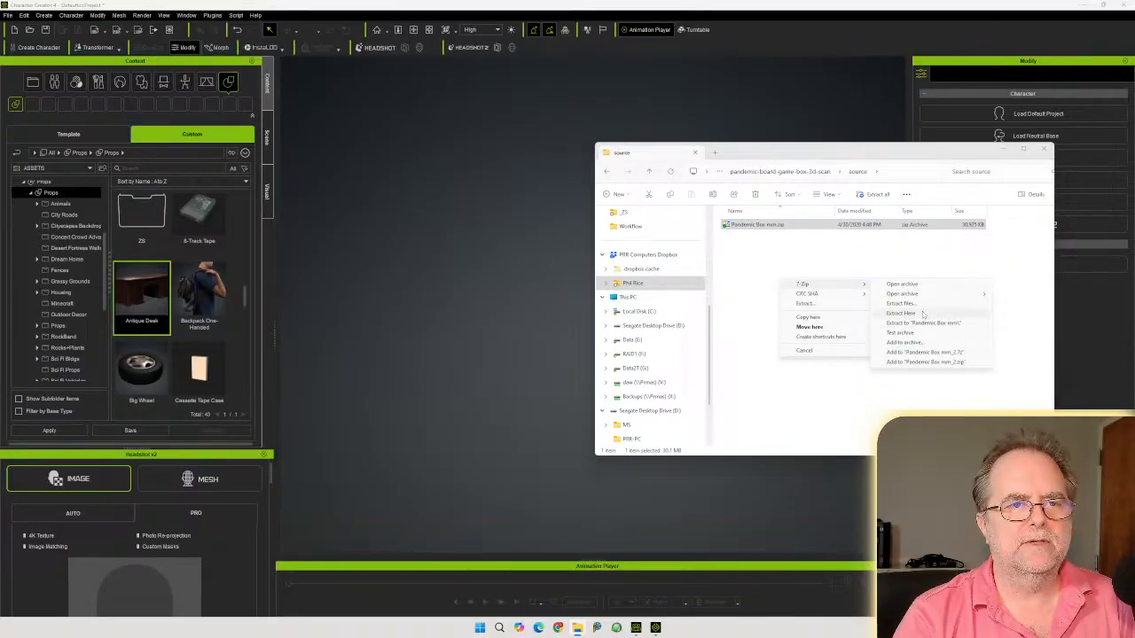
{"action": "left_click", "coordinate": [923, 313]}
{"action": "left_click", "coordinate": [800, 291]}
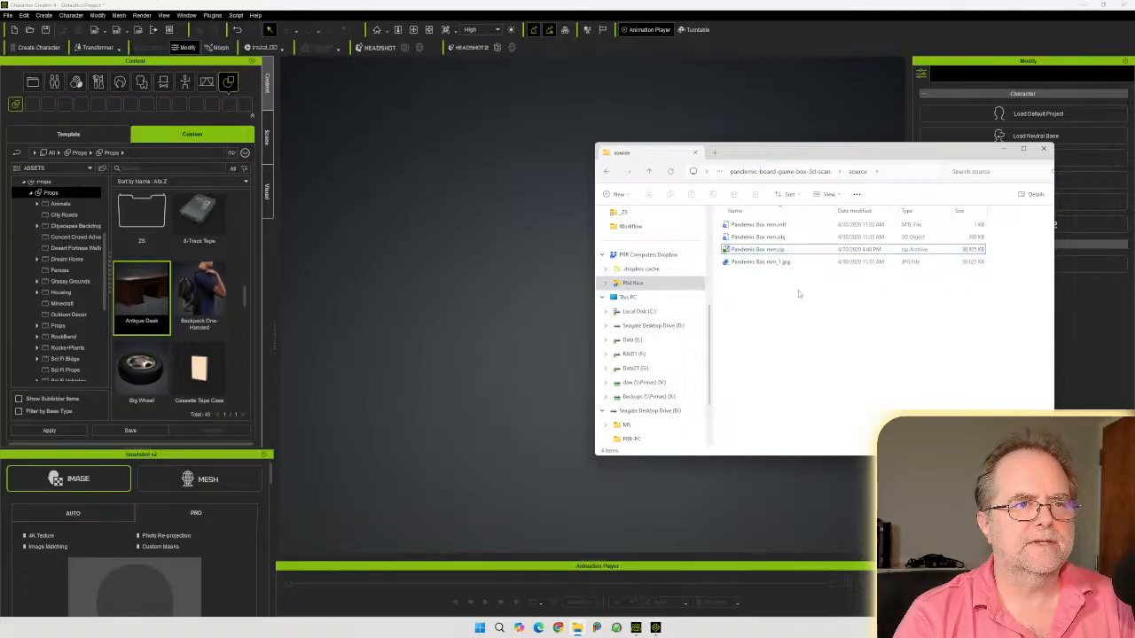
Import the Pandemic Box mm.obj model into the scene and delete it again
{"action": "left_click", "coordinate": [784, 250]}
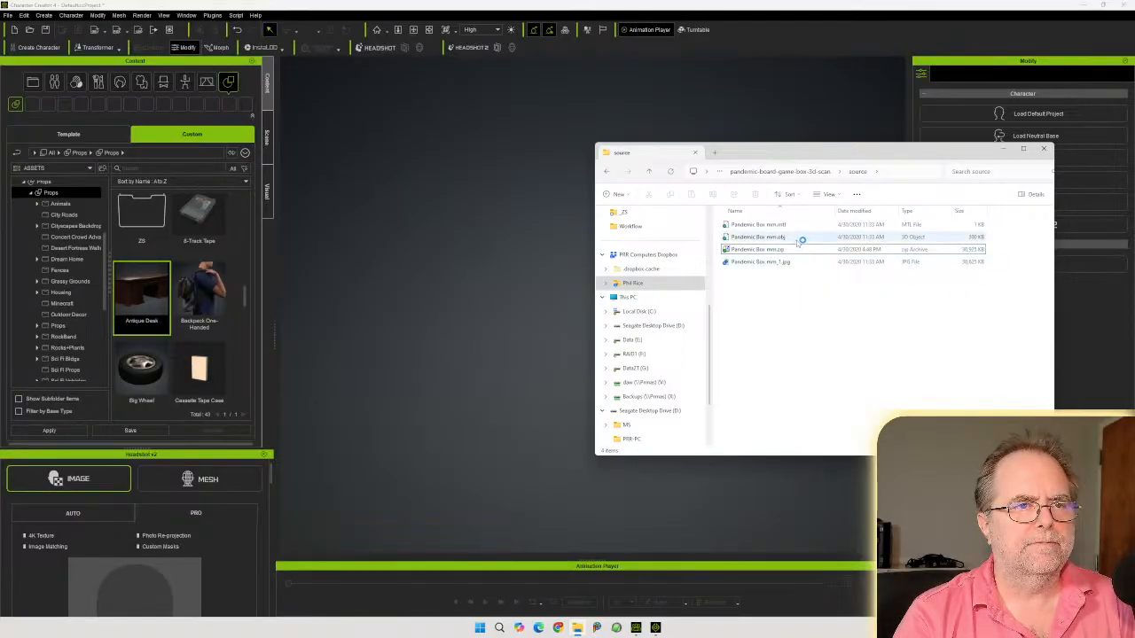
{"action": "left_click_drag", "start_coordinate": [788, 153], "coordinate": [1134, 152]}
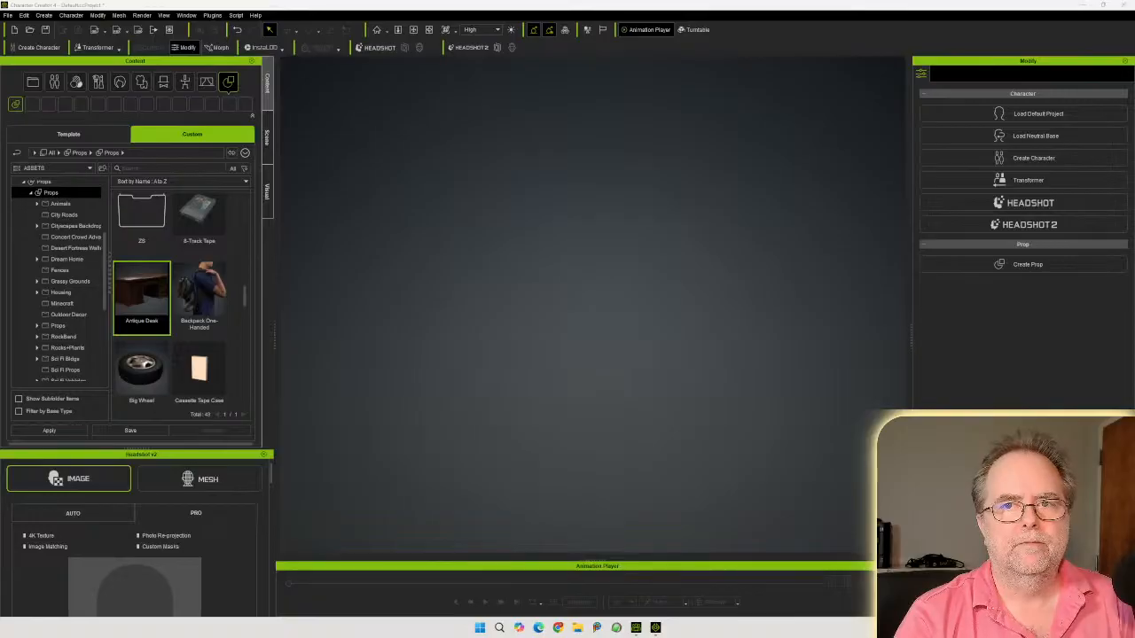
{"action": "left_click_drag", "start_coordinate": [1134, 151], "coordinate": [801, 187]}
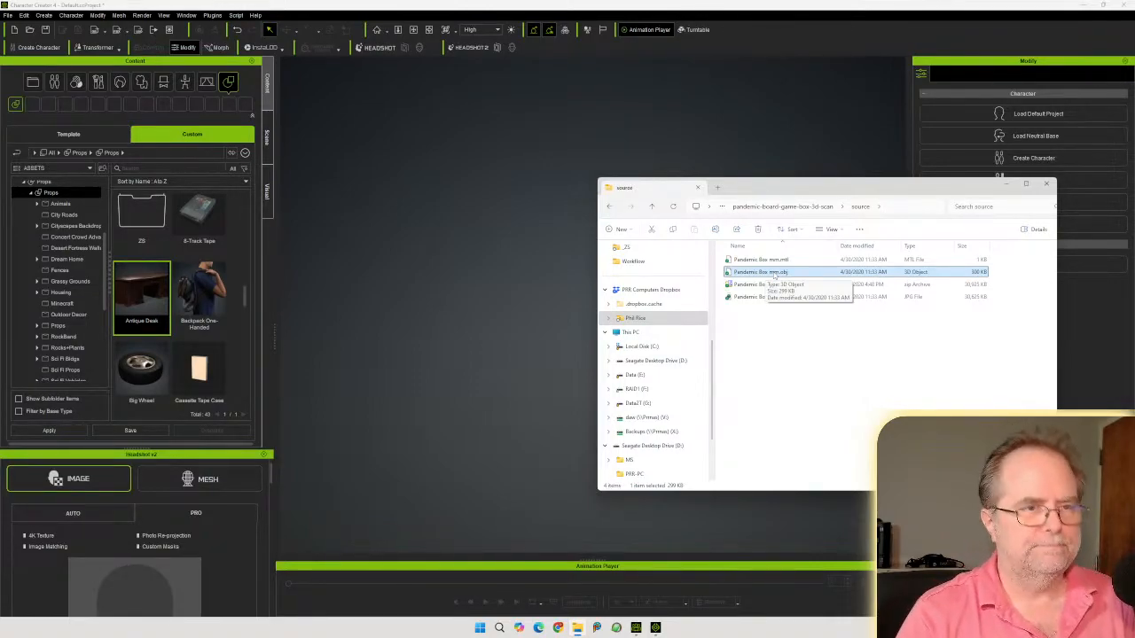
{"action": "left_click_drag", "start_coordinate": [773, 274], "coordinate": [497, 305]}
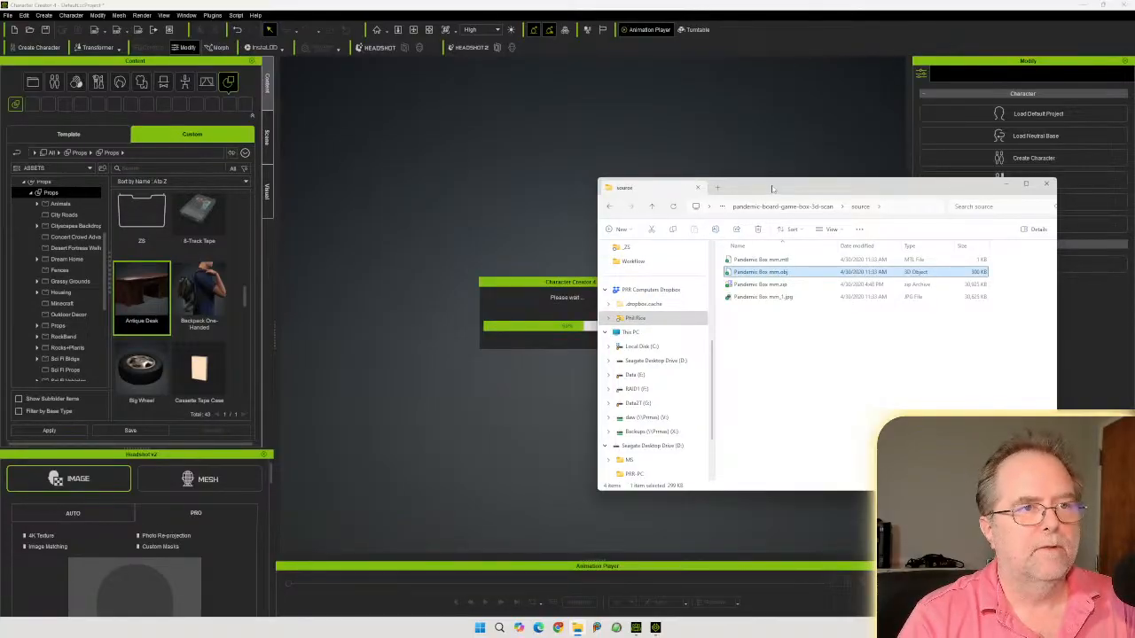
{"action": "left_click_drag", "start_coordinate": [773, 188], "coordinate": [1134, 183]}
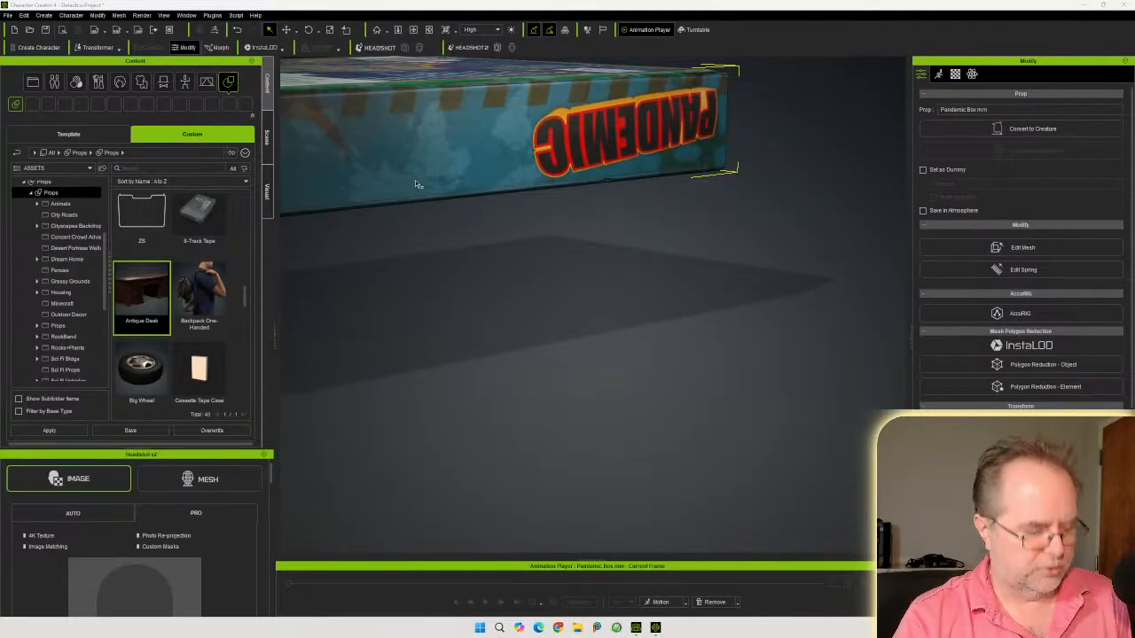
{"action": "right_click_drag", "start_coordinate": [376, 170], "coordinate": [597, 203]}
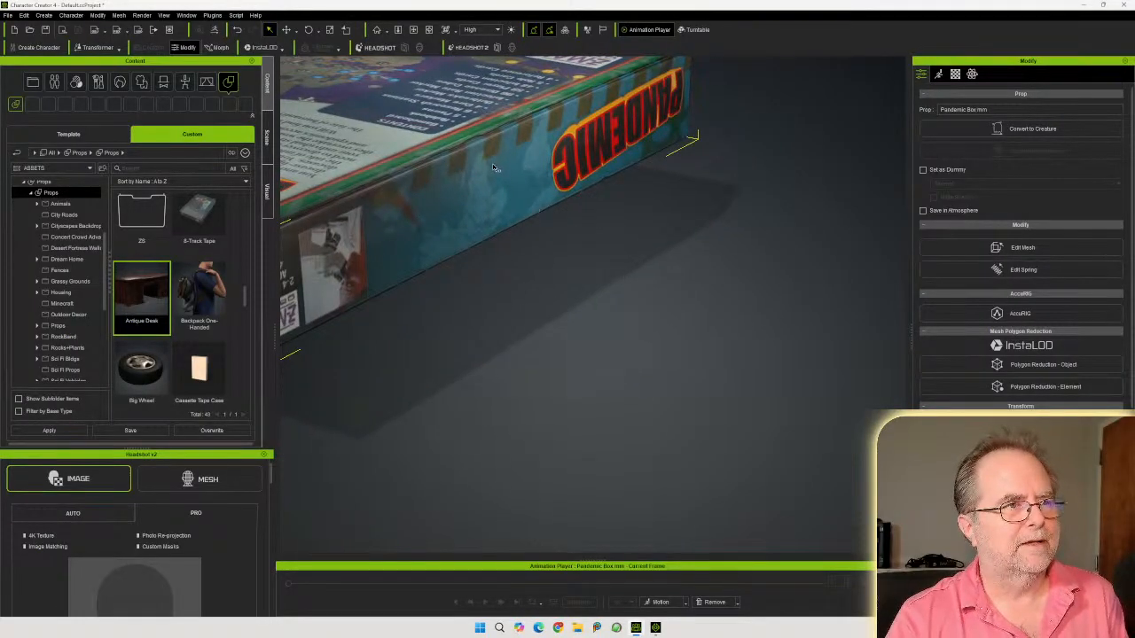
{"action": "key", "text": "Delete"}
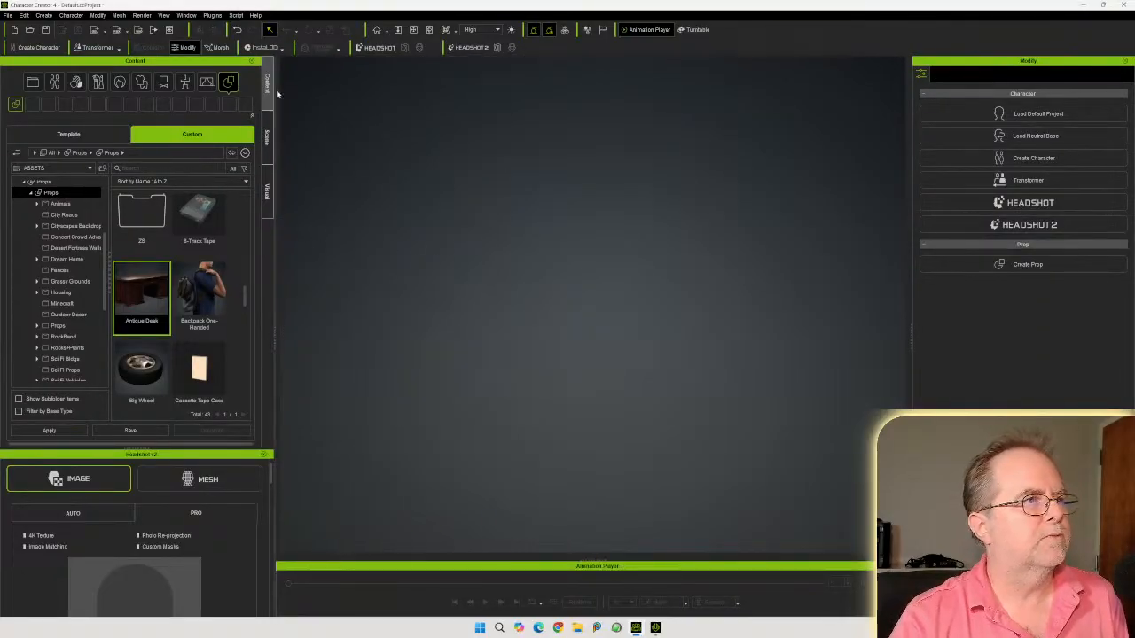
Load the CC4 Camilla 2 clothed character template, discarding the current project without saving
{"action": "left_click", "coordinate": [59, 136]}
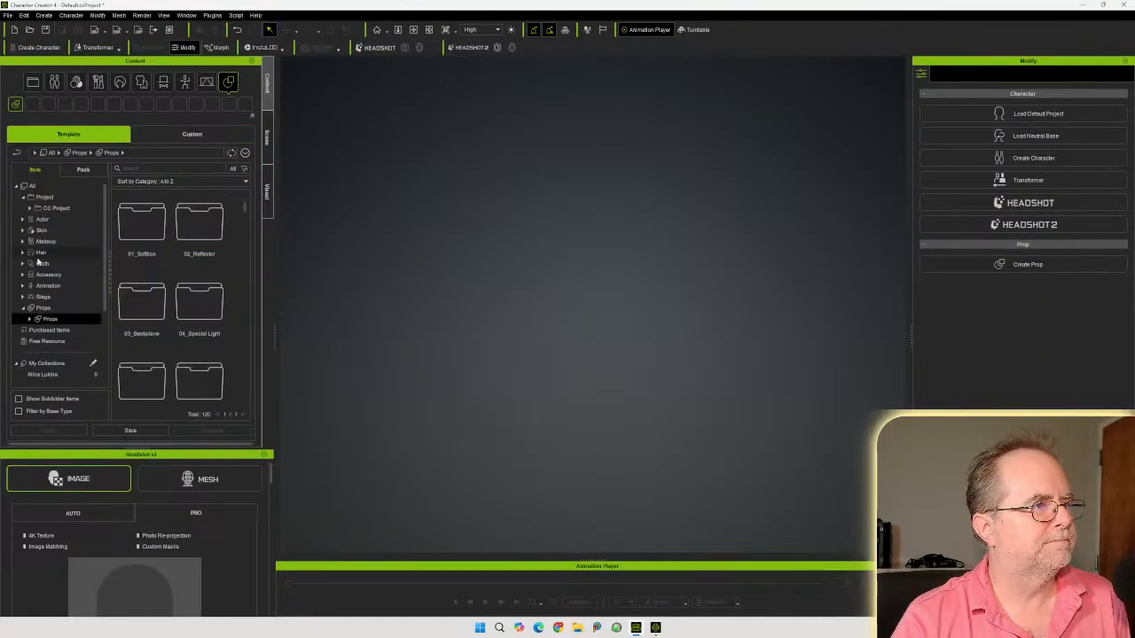
{"action": "left_click", "coordinate": [23, 219]}
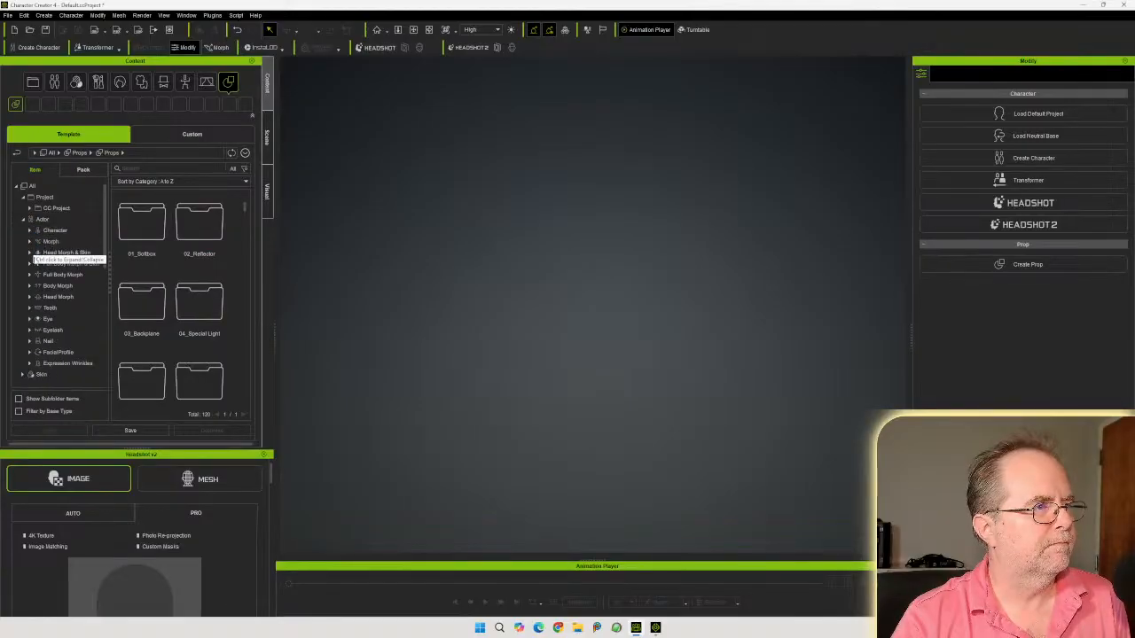
{"action": "left_click", "coordinate": [31, 231]}
{"action": "left_click", "coordinate": [58, 287]}
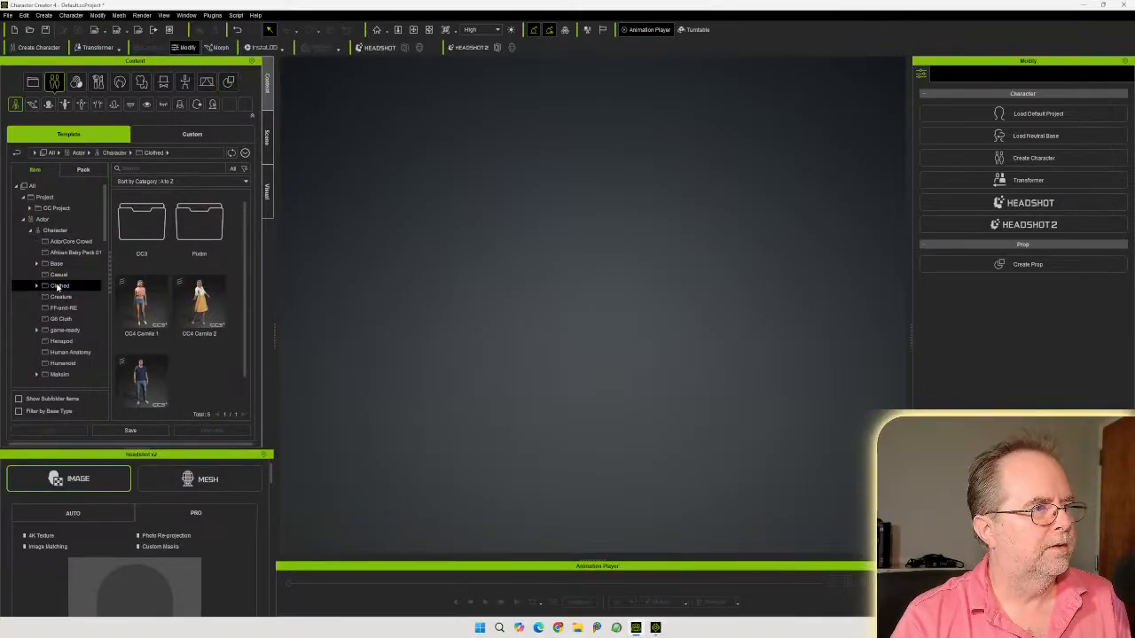
{"action": "left_click", "coordinate": [199, 302]}
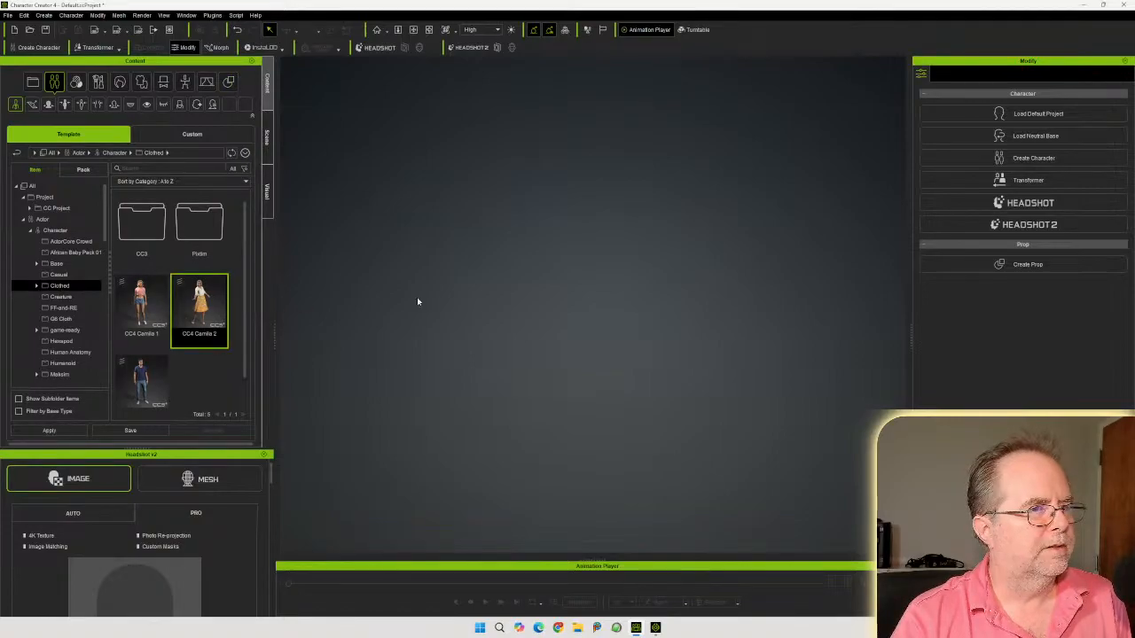
{"action": "left_click_drag", "start_coordinate": [398, 302], "coordinate": [469, 306]}
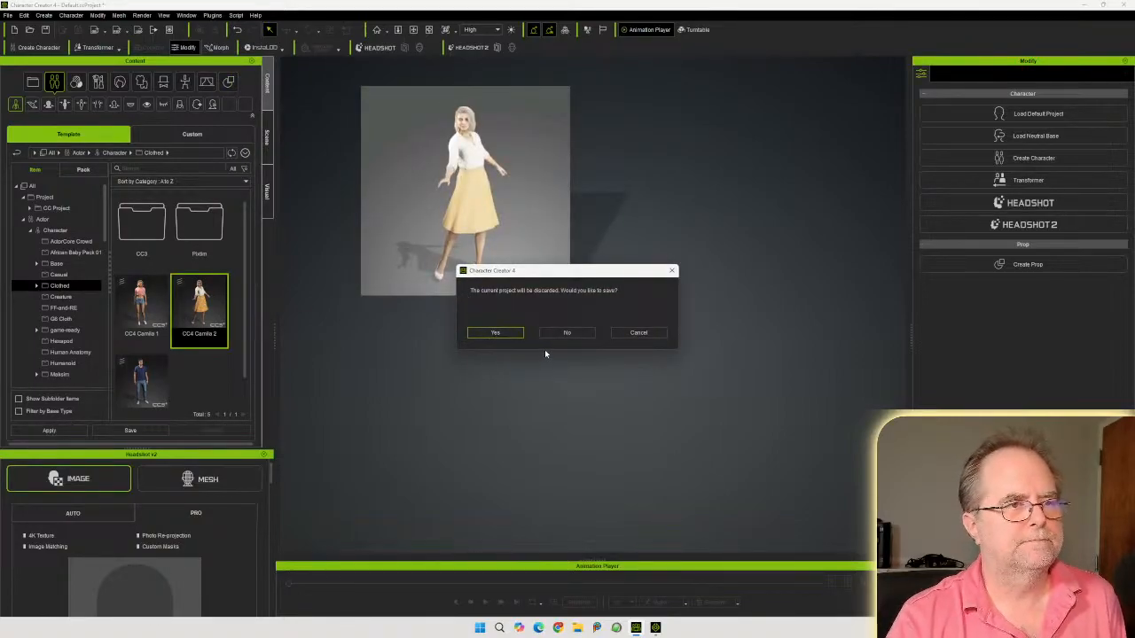
{"action": "left_click", "coordinate": [566, 334]}
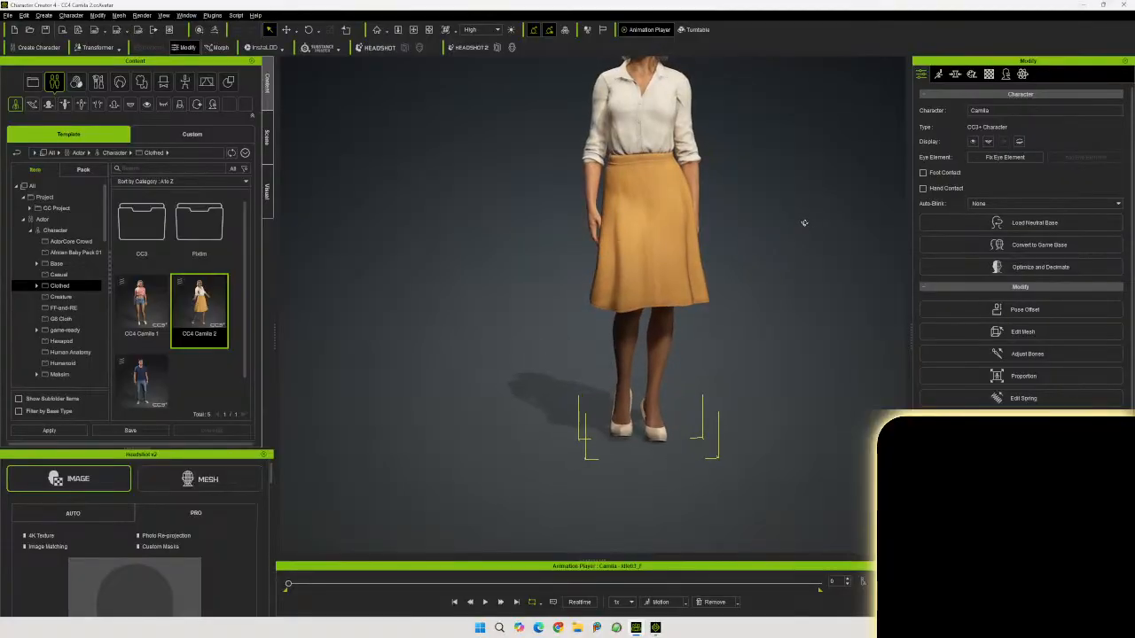
Import the Pandemic Box mm.obj model into the scene beside the character
{"action": "middle_click_drag", "start_coordinate": [800, 227], "coordinate": [593, 290]}
{"action": "right_click_drag", "start_coordinate": [593, 290], "coordinate": [609, 291]}
{"action": "middle_click_drag", "start_coordinate": [603, 321], "coordinate": [600, 331]}
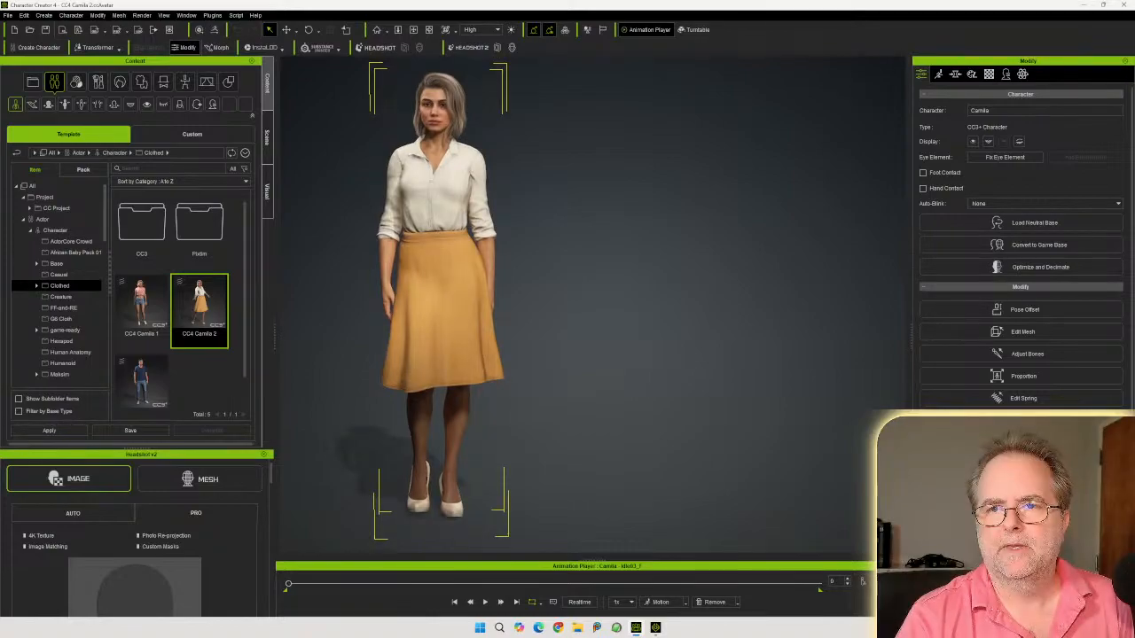
{"action": "left_click_drag", "start_coordinate": [864, 407], "coordinate": [667, 448]}
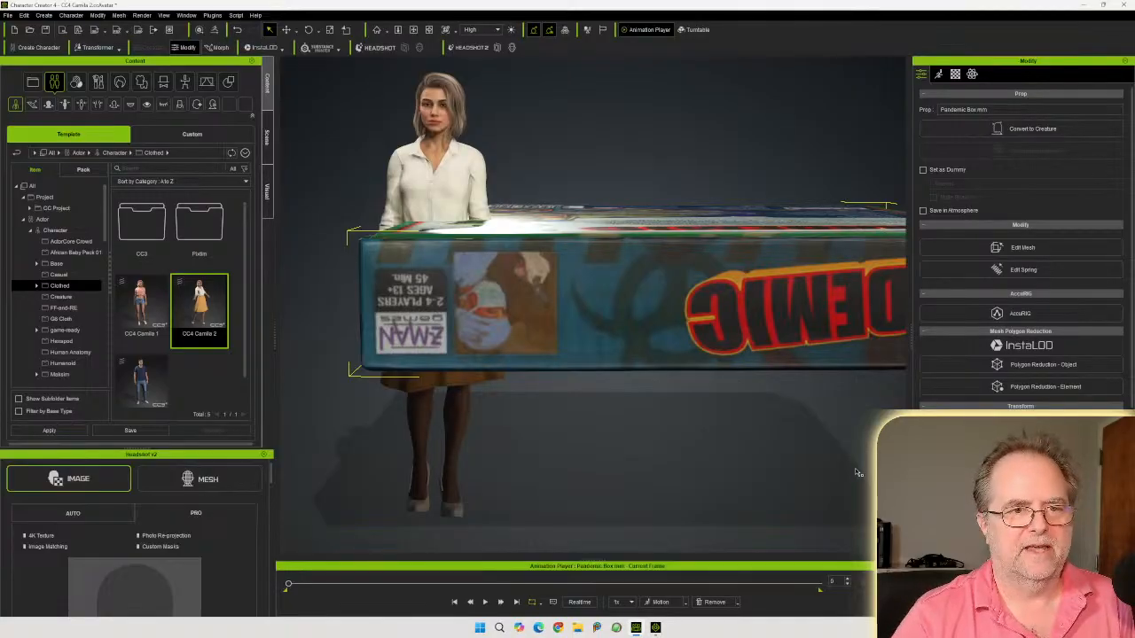
{"action": "key", "text": "Return"}
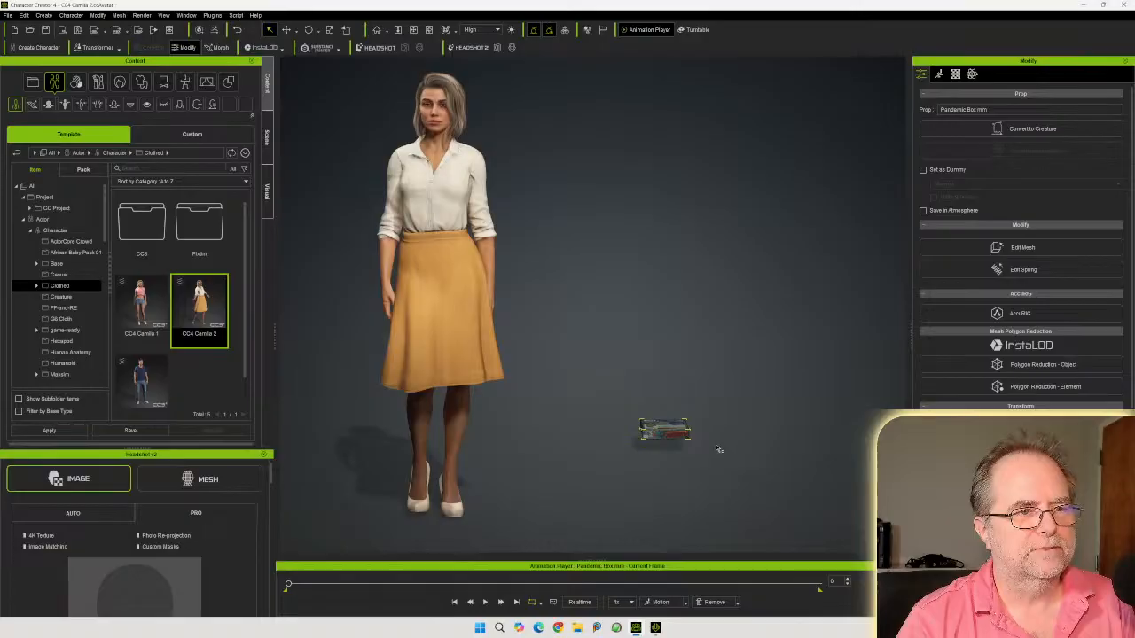
Rotate the game box so it stands upright
{"action": "key", "text": "e"}
{"action": "left_click_drag", "start_coordinate": [666, 452], "coordinate": [672, 426]}
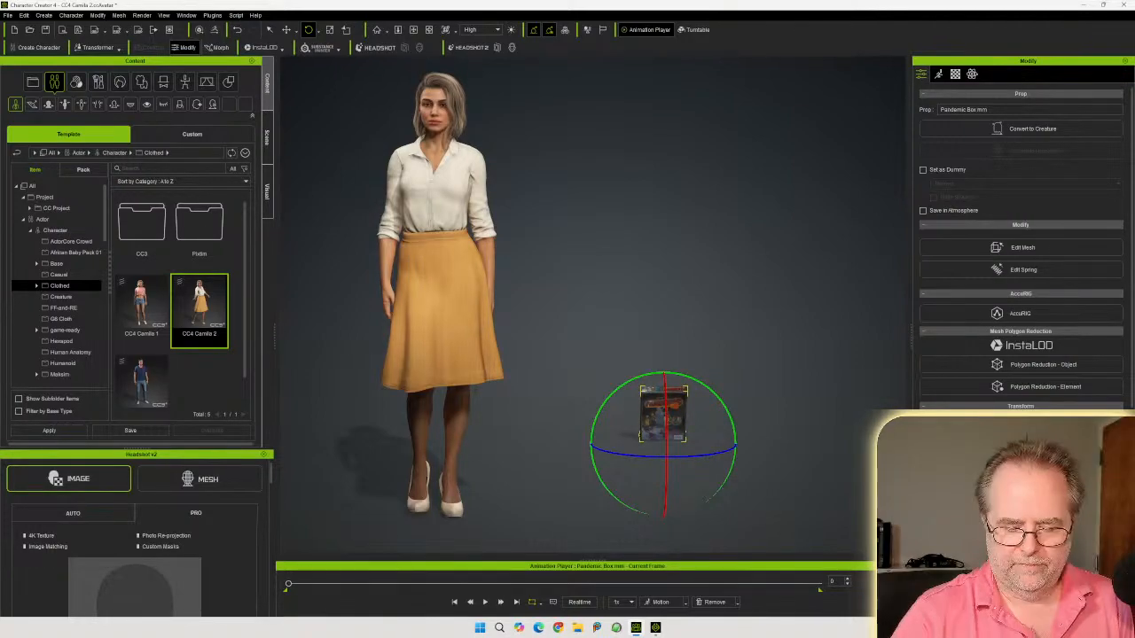
{"action": "left_click_drag", "start_coordinate": [672, 426], "coordinate": [673, 420]}
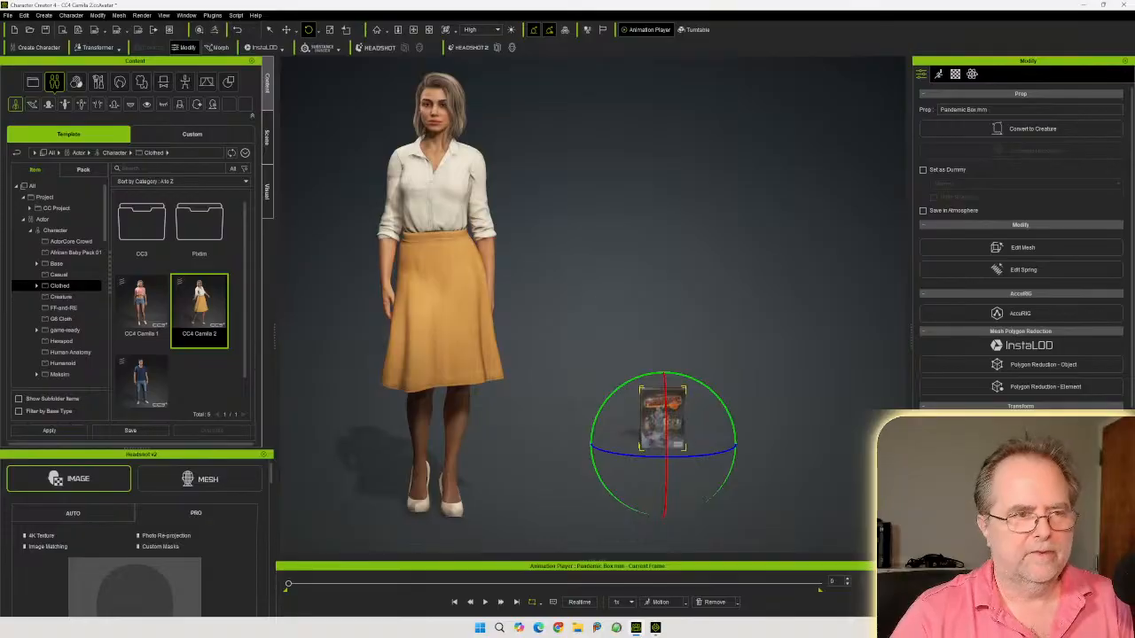
Move the game box up beside the character at about chest height
{"action": "left_click", "coordinate": [286, 30]}
{"action": "left_click_drag", "start_coordinate": [697, 431], "coordinate": [554, 184]}
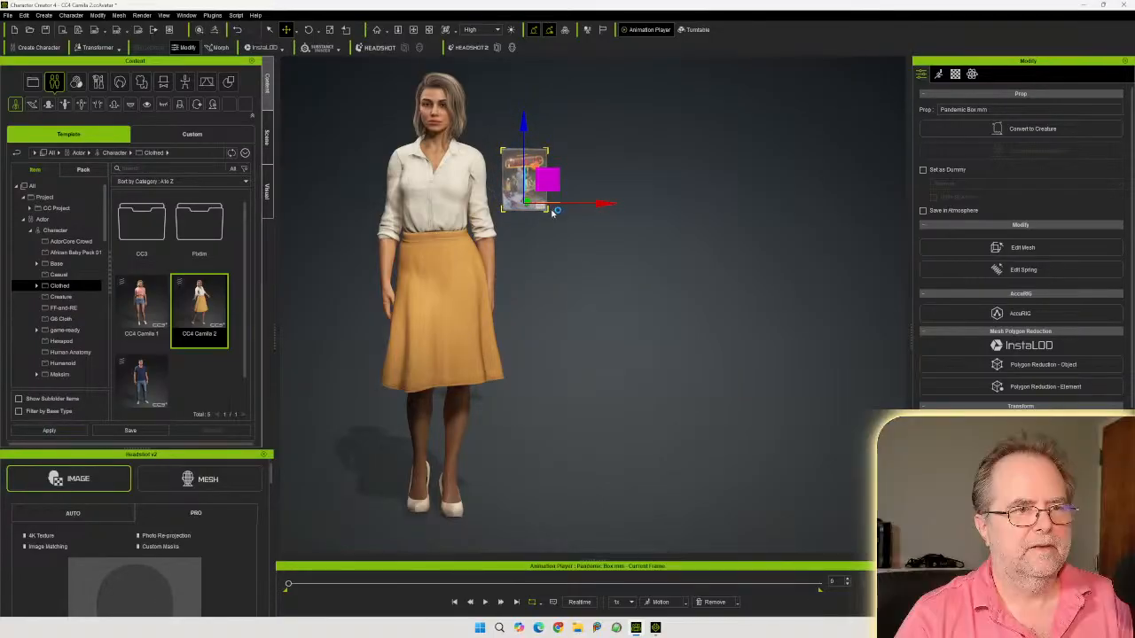
{"action": "middle_click_drag", "start_coordinate": [538, 237], "coordinate": [602, 273]}
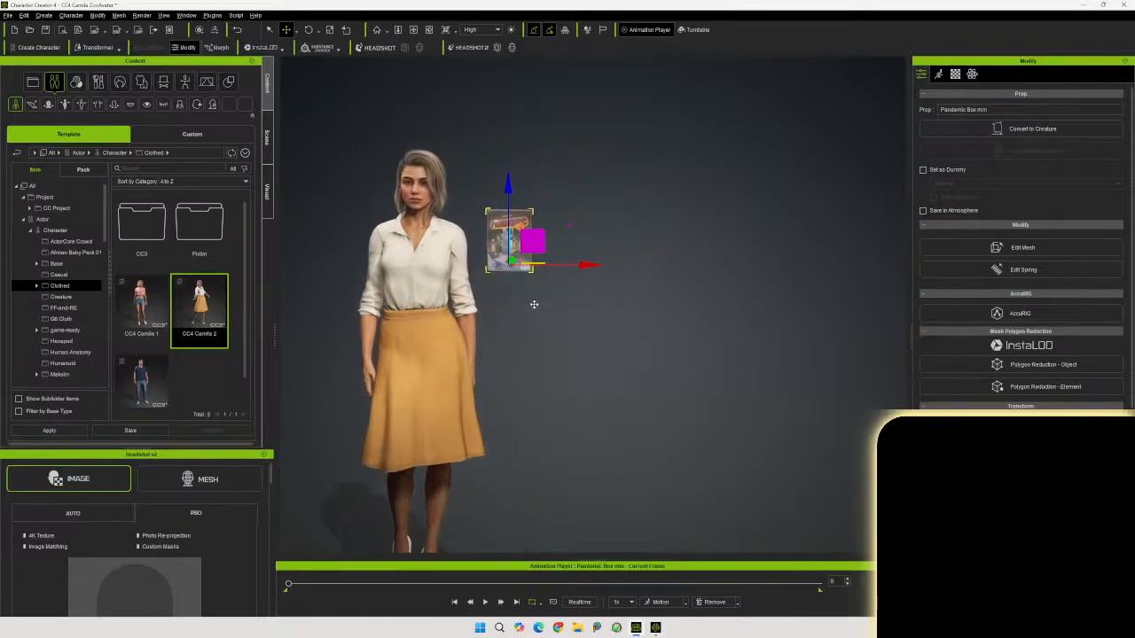
{"action": "middle_click_drag", "start_coordinate": [534, 304], "coordinate": [477, 284]}
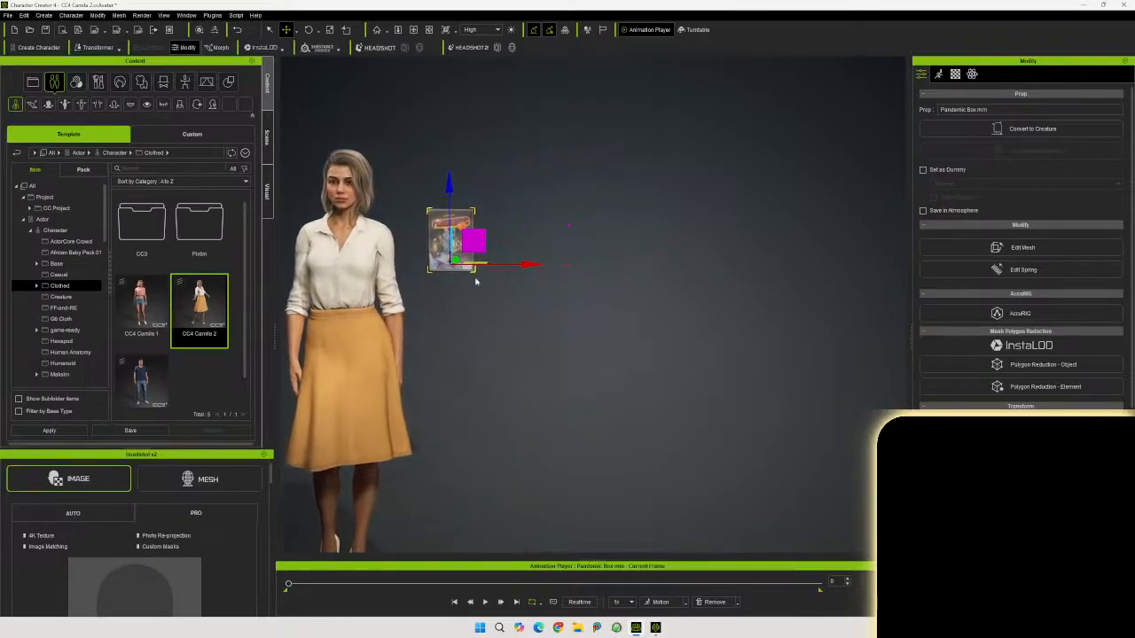
{"action": "left_click_drag", "start_coordinate": [458, 258], "coordinate": [442, 288]}
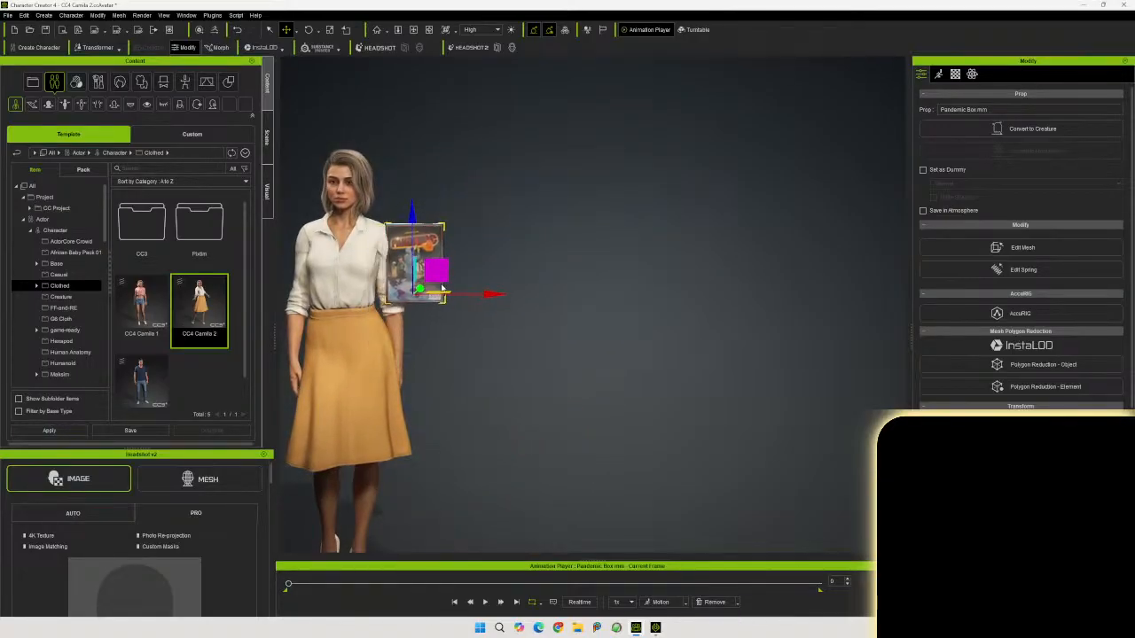
{"action": "middle_click_drag", "start_coordinate": [451, 339], "coordinate": [613, 346]}
{"action": "scroll", "coordinate": [613, 346], "scroll_direction": "up", "scroll_amount": 6}
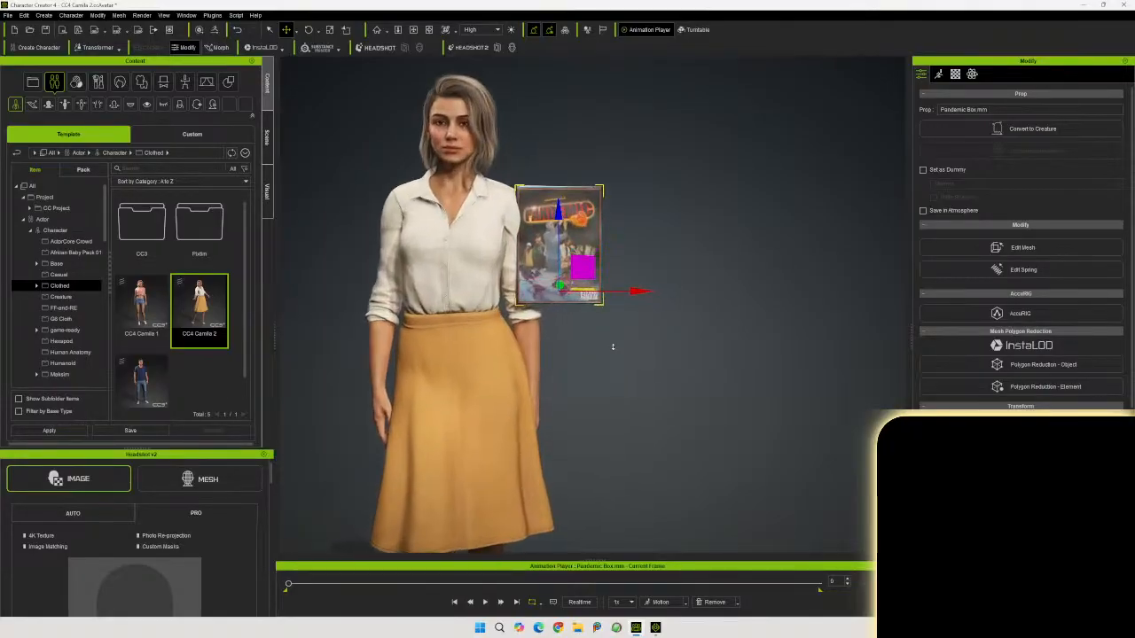
{"action": "middle_click_drag", "start_coordinate": [605, 355], "coordinate": [607, 439]}
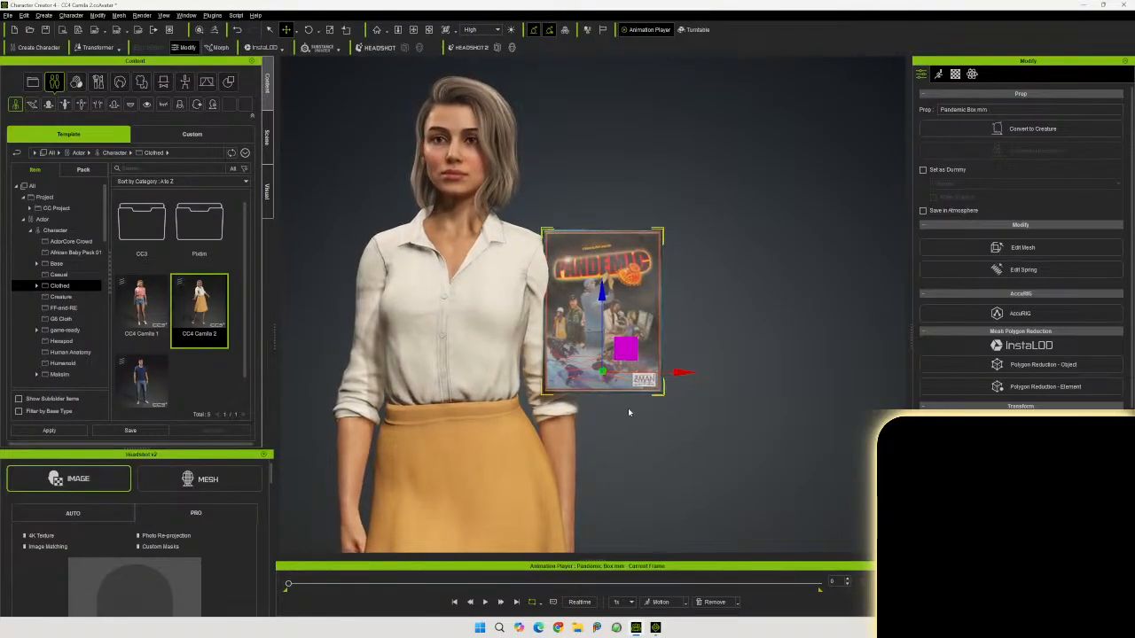
{"action": "left_click_drag", "start_coordinate": [674, 374], "coordinate": [755, 374]}
{"action": "right_click_drag", "start_coordinate": [723, 447], "coordinate": [645, 455]}
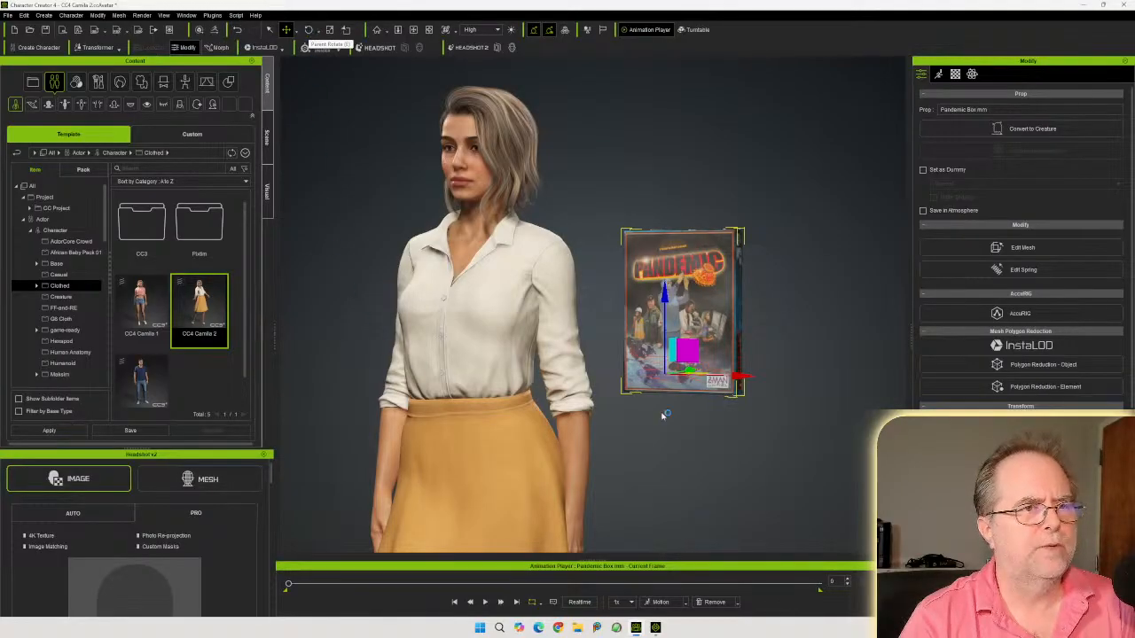
Move the game box slightly back and lower beside the character
{"action": "left_click", "coordinate": [330, 32]}
{"action": "right_click_drag", "start_coordinate": [514, 290], "coordinate": [601, 293]}
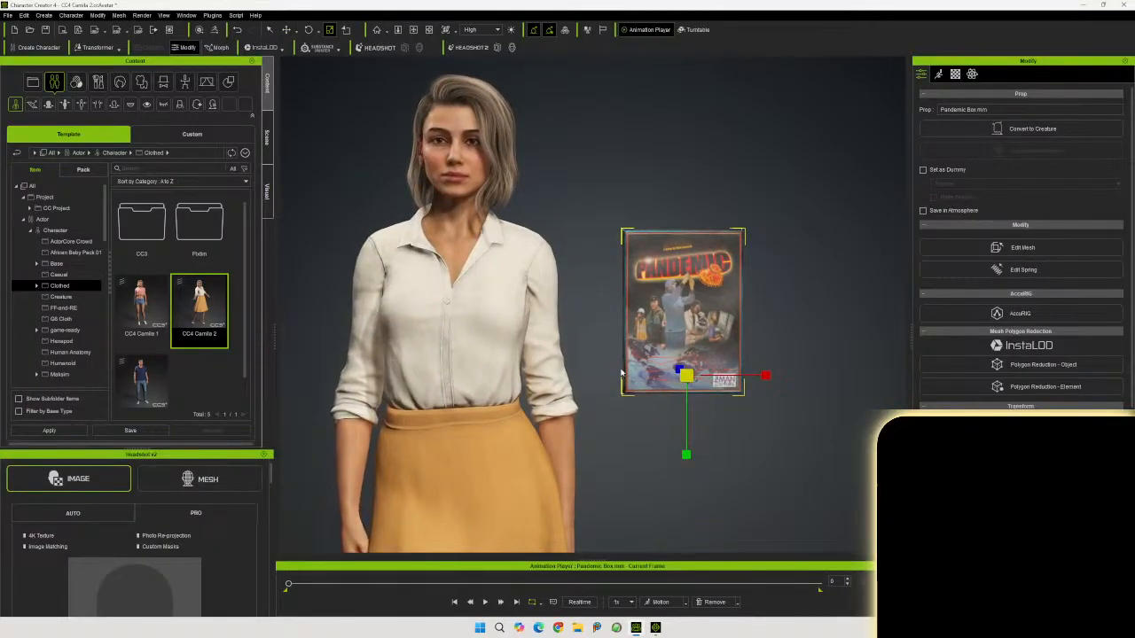
{"action": "left_click_drag", "start_coordinate": [688, 377], "coordinate": [691, 401]}
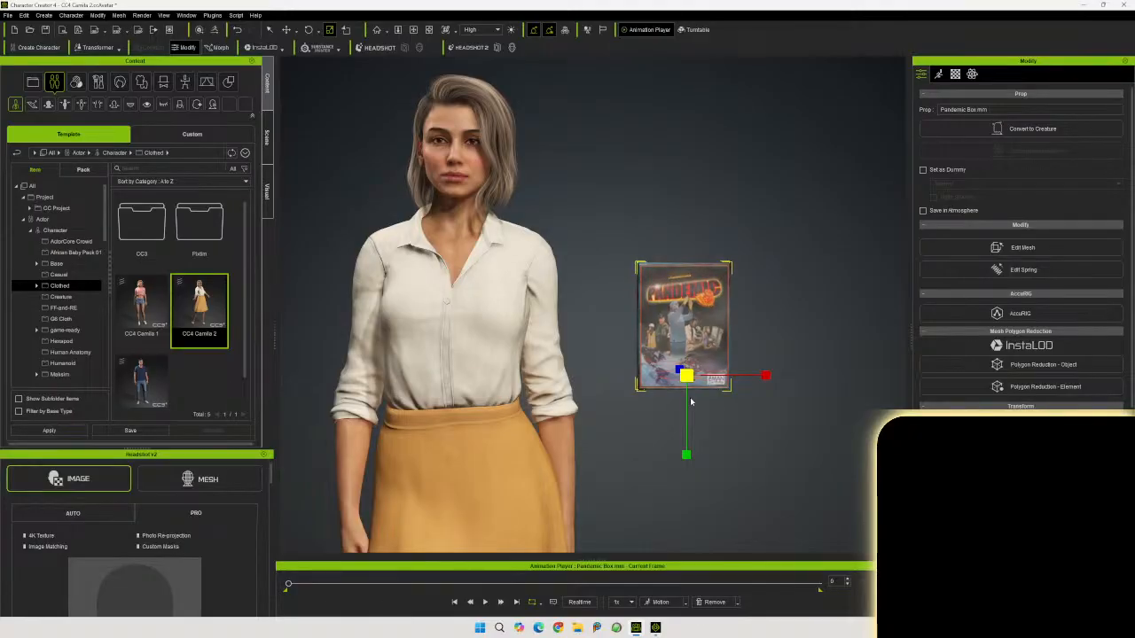
{"action": "middle_click_drag", "start_coordinate": [735, 451], "coordinate": [745, 414]}
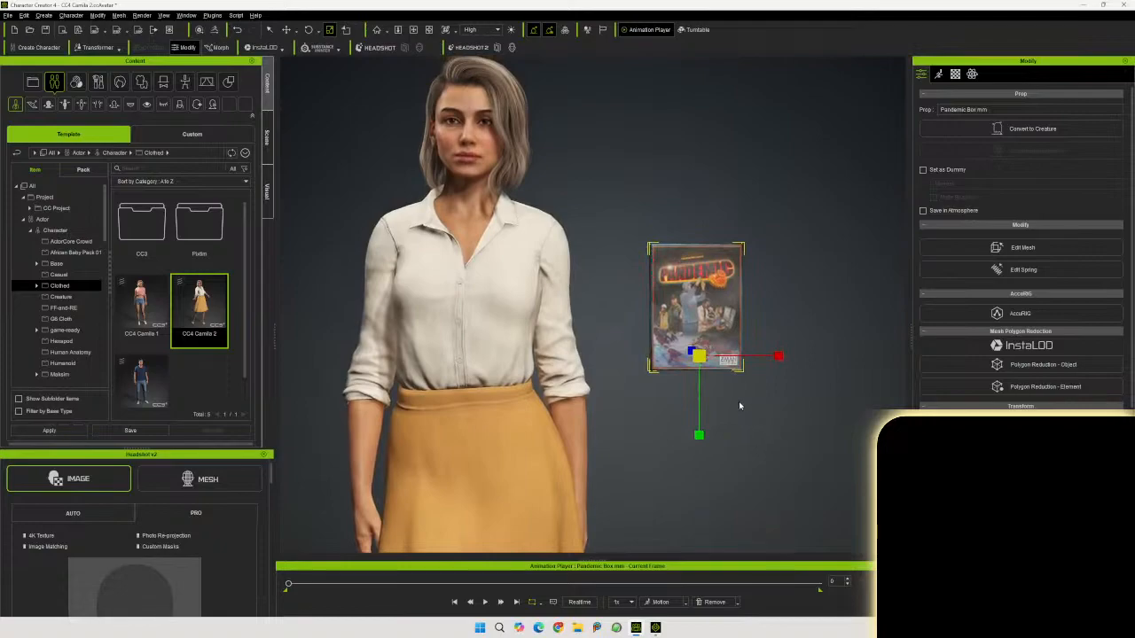
{"action": "right_click_drag", "start_coordinate": [701, 354], "coordinate": [797, 335]}
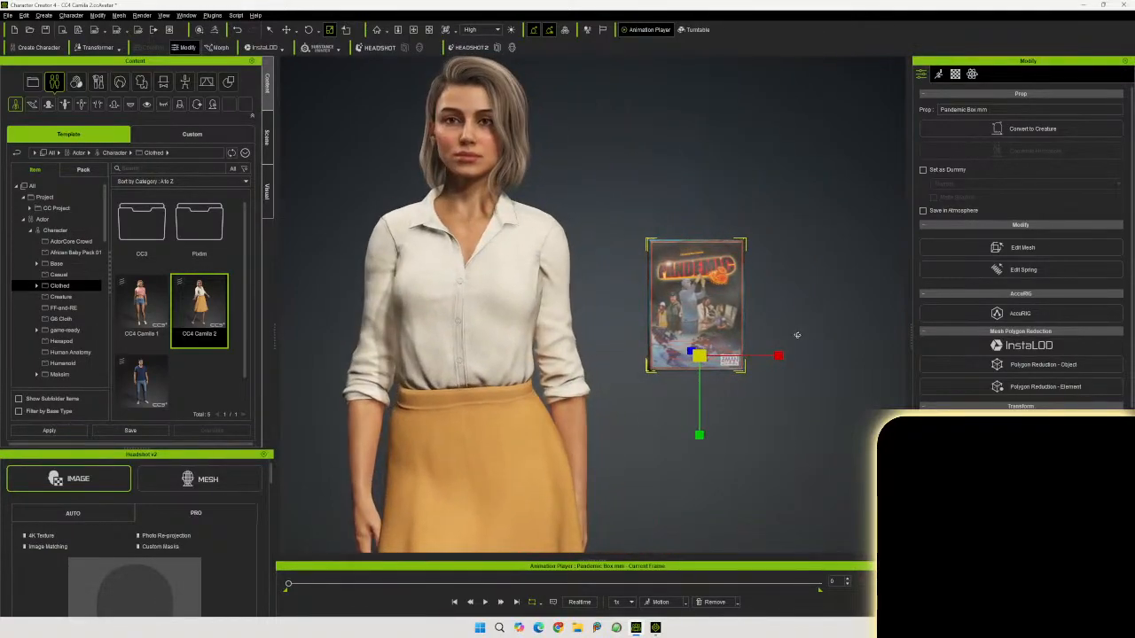
Hide the character in the scene list so only the game box shows
{"action": "left_click", "coordinate": [267, 138]}
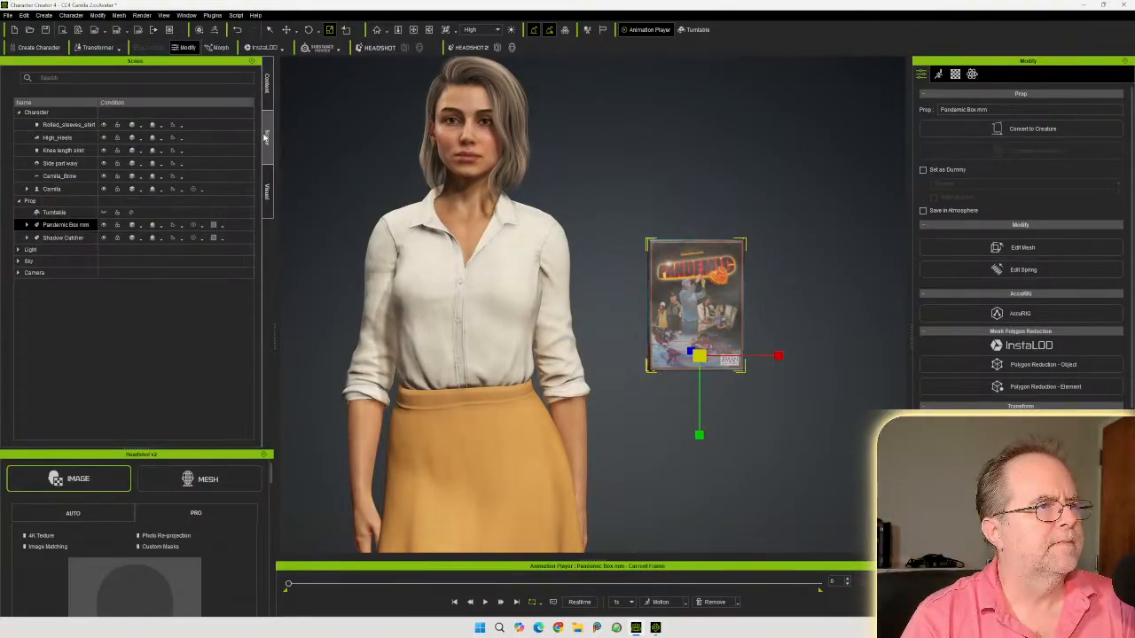
{"action": "left_click", "coordinate": [75, 192]}
{"action": "left_click", "coordinate": [85, 126]}
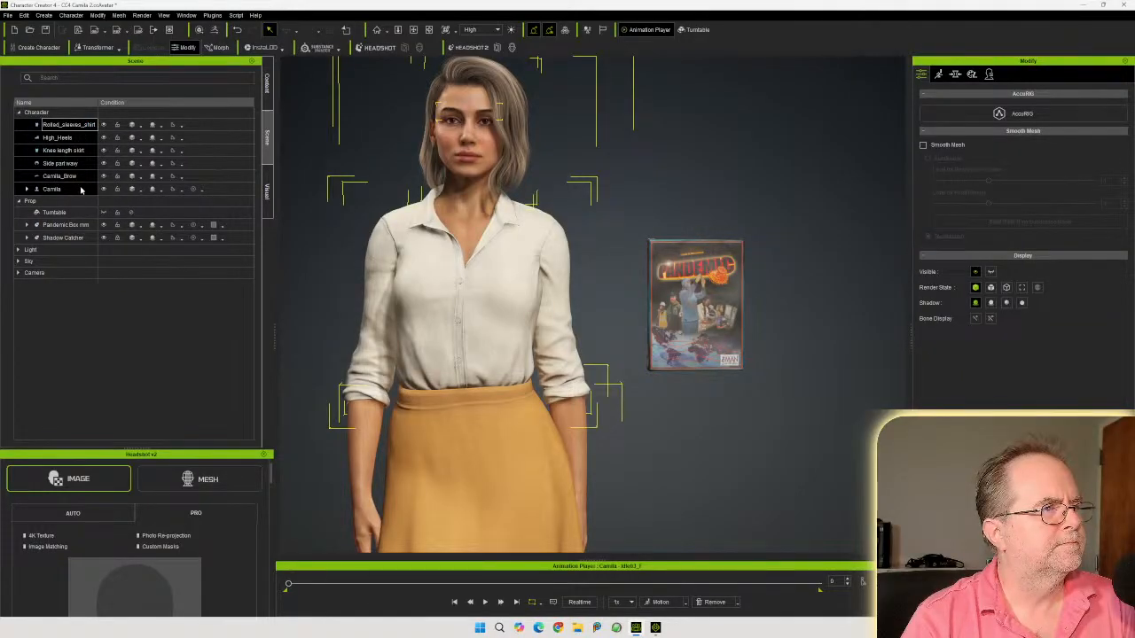
{"action": "left_click", "coordinate": [104, 125]}
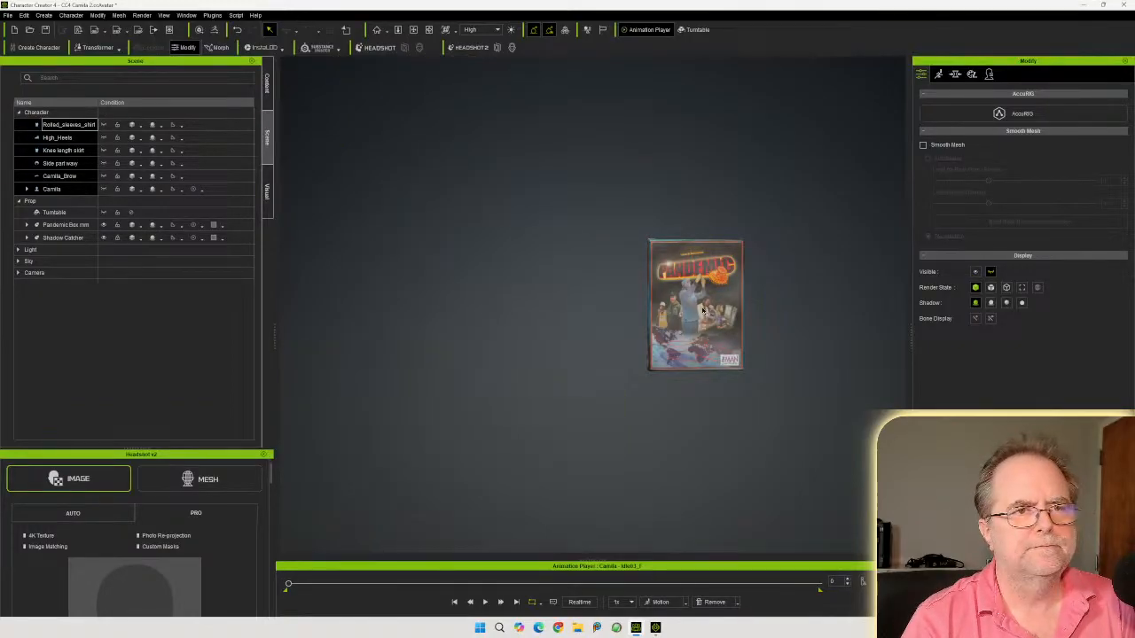
Select the game box and reset its bones, accepting removal of animation
{"action": "left_click", "coordinate": [701, 311]}
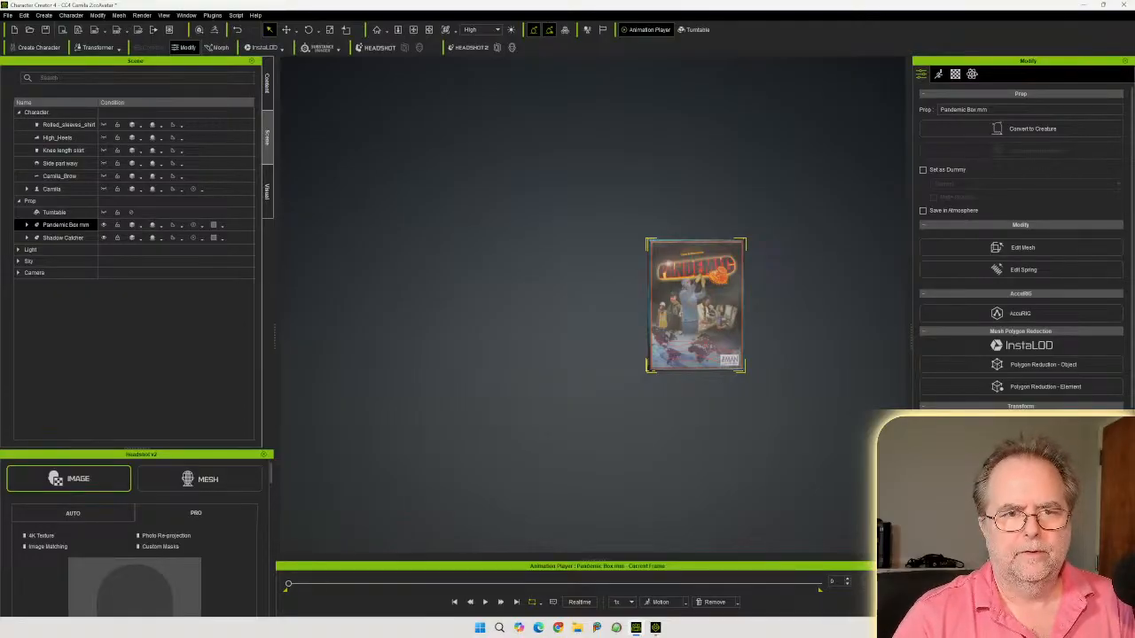
{"action": "left_click_drag", "start_coordinate": [696, 306], "coordinate": [456, 305]}
{"action": "right_click_drag", "start_coordinate": [457, 306], "coordinate": [461, 315]}
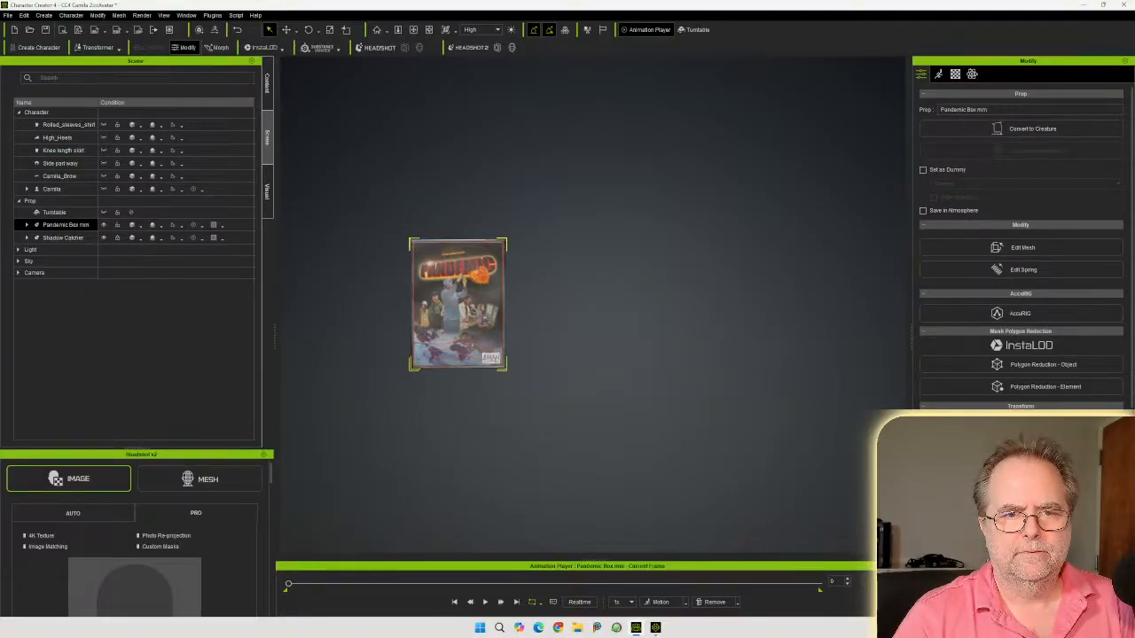
{"action": "scroll", "coordinate": [460, 310], "scroll_direction": "up", "scroll_amount": 2}
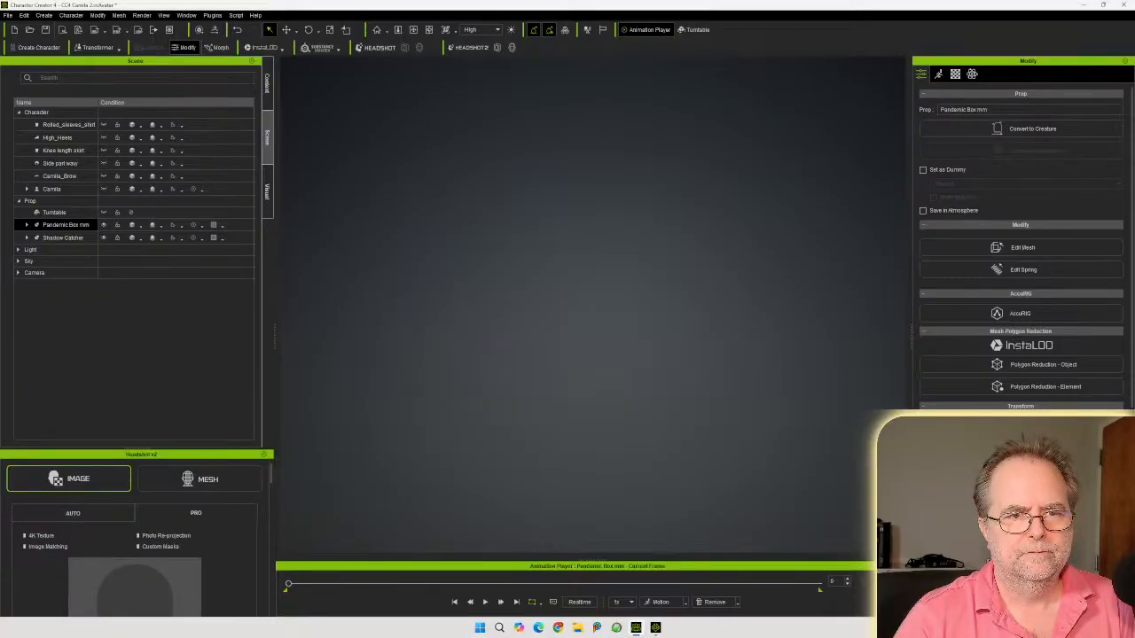
{"action": "left_click", "coordinate": [376, 31]}
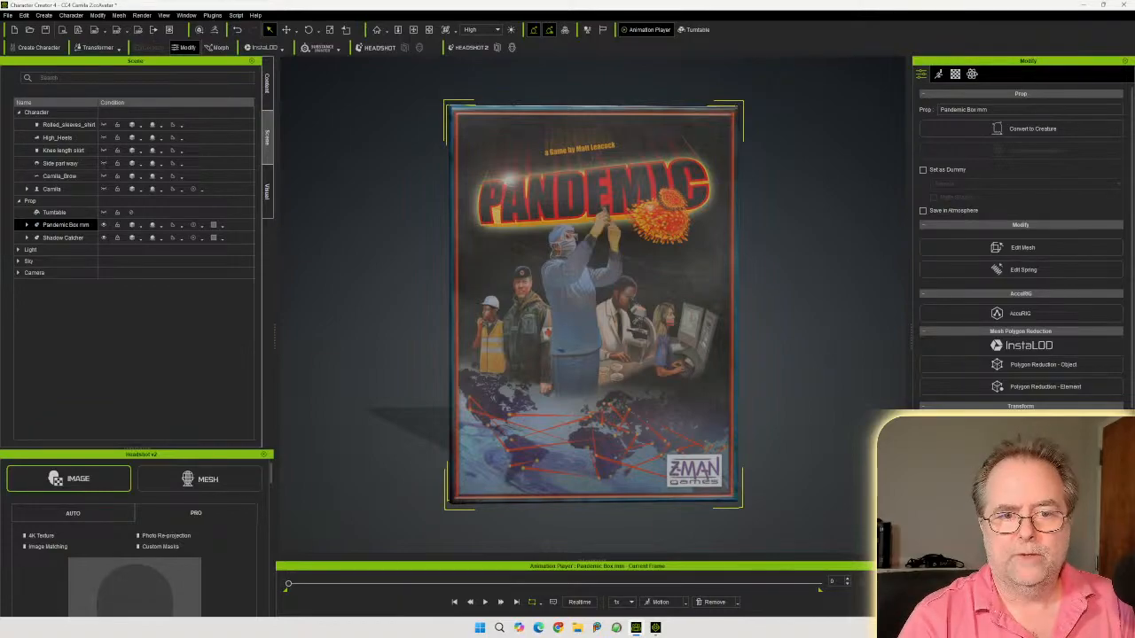
{"action": "left_click", "coordinate": [1022, 543]}
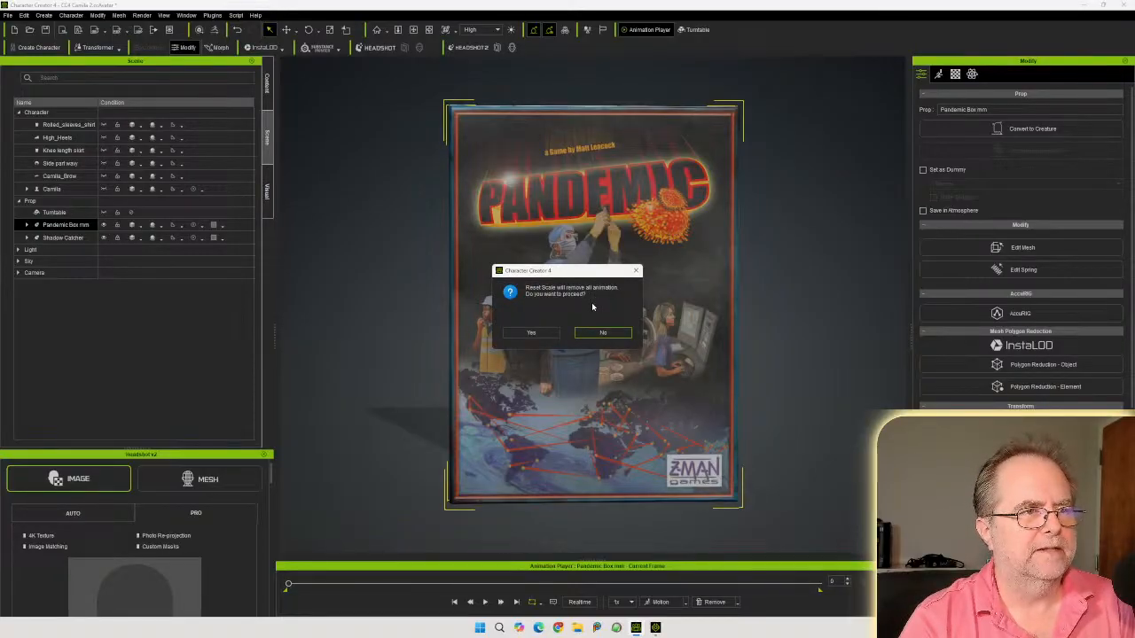
{"action": "left_click", "coordinate": [531, 332]}
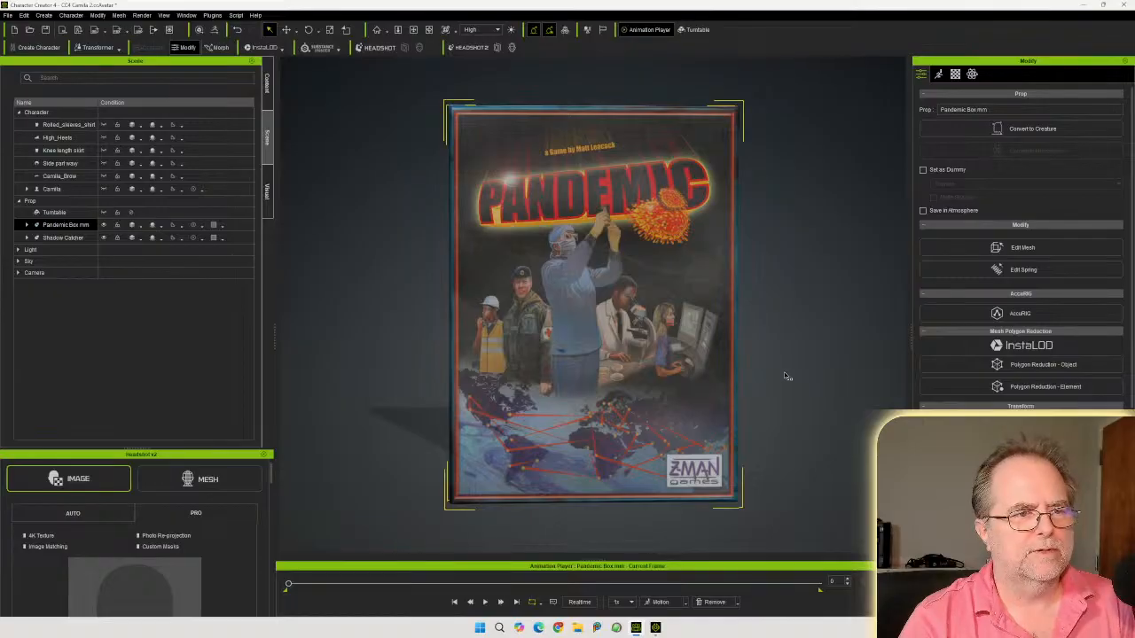
{"action": "mouse_move", "coordinate": [814, 361]}
{"action": "right_mouse_down"}
{"action": "mouse_move", "coordinate": [630, 377]}
{"action": "mouse_move", "coordinate": [1013, 371]}
{"action": "mouse_move", "coordinate": [824, 375]}
{"action": "mouse_move", "coordinate": [831, 361]}
{"action": "mouse_move", "coordinate": [806, 365]}
{"action": "mouse_move", "coordinate": [1133, 359]}
{"action": "mouse_move", "coordinate": [829, 369]}
{"action": "mouse_move", "coordinate": [816, 352]}
{"action": "mouse_move", "coordinate": [846, 337]}
{"action": "mouse_move", "coordinate": [808, 344]}
{"action": "right_mouse_up"}
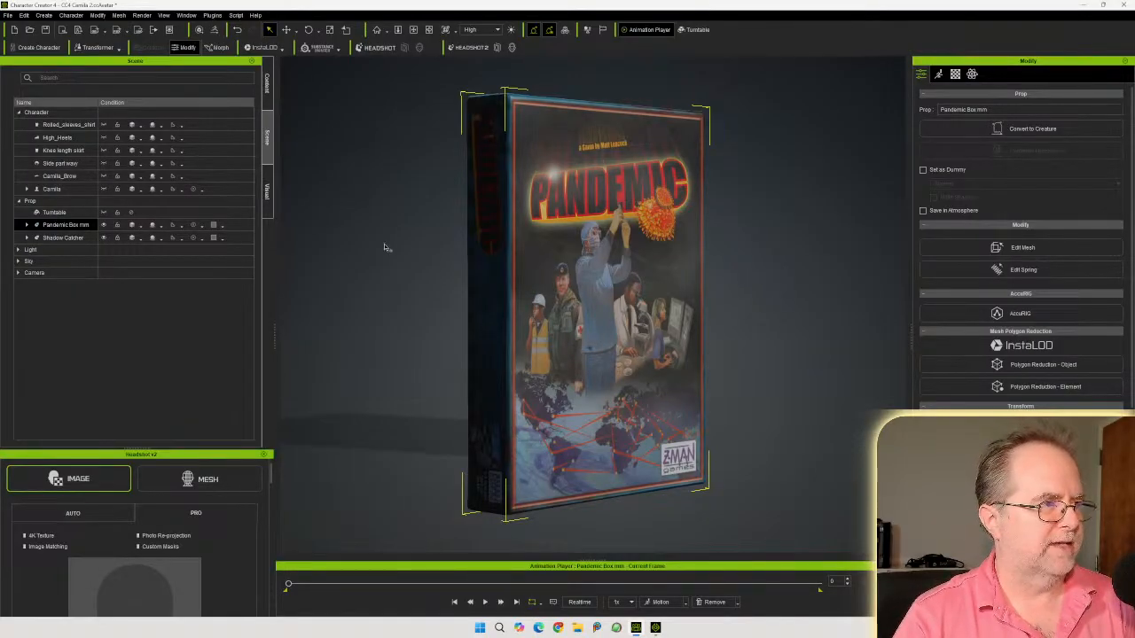
Rename the prop to 1980's Game Product Box
{"action": "left_click_drag", "start_coordinate": [1002, 107], "coordinate": [899, 110]}
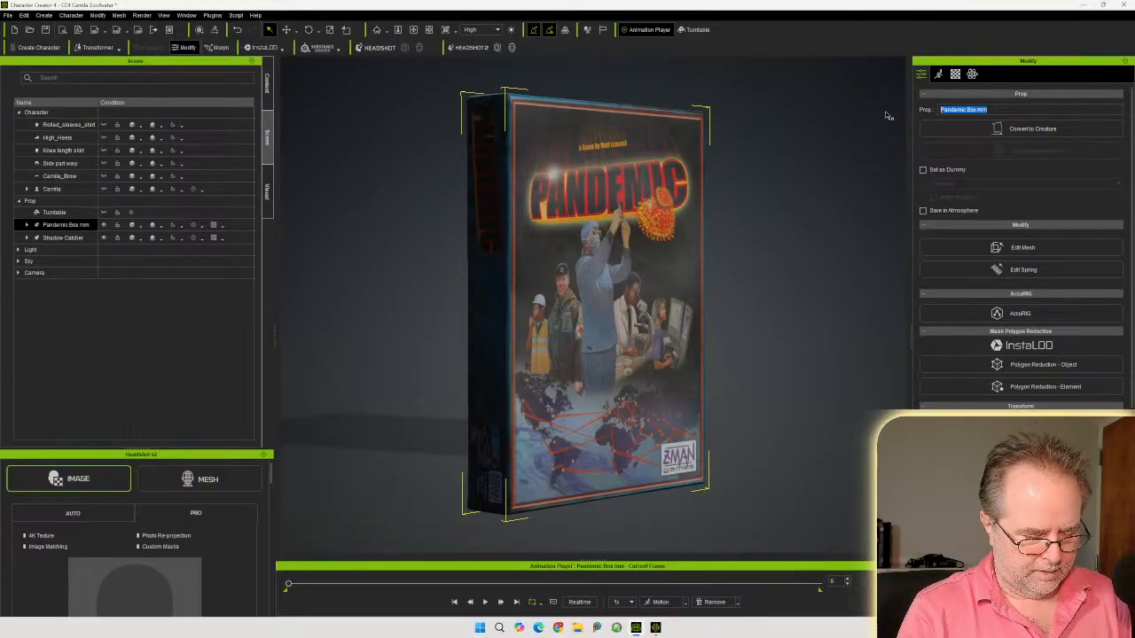
{"action": "type", "text": "T"}
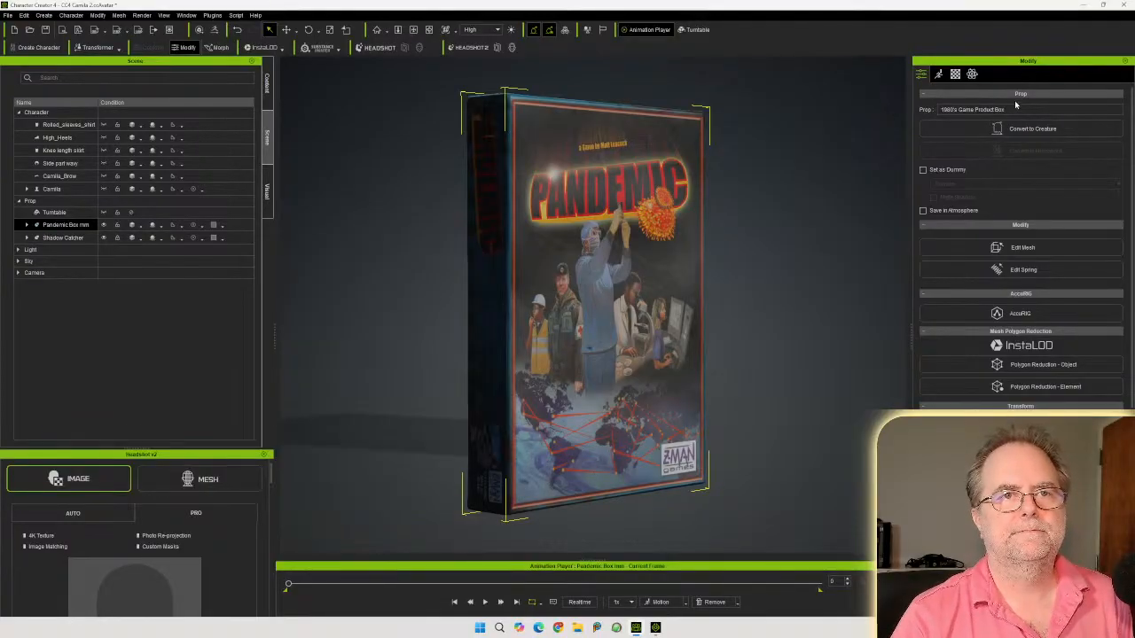
{"action": "left_click_drag", "start_coordinate": [1018, 110], "coordinate": [845, 111]}
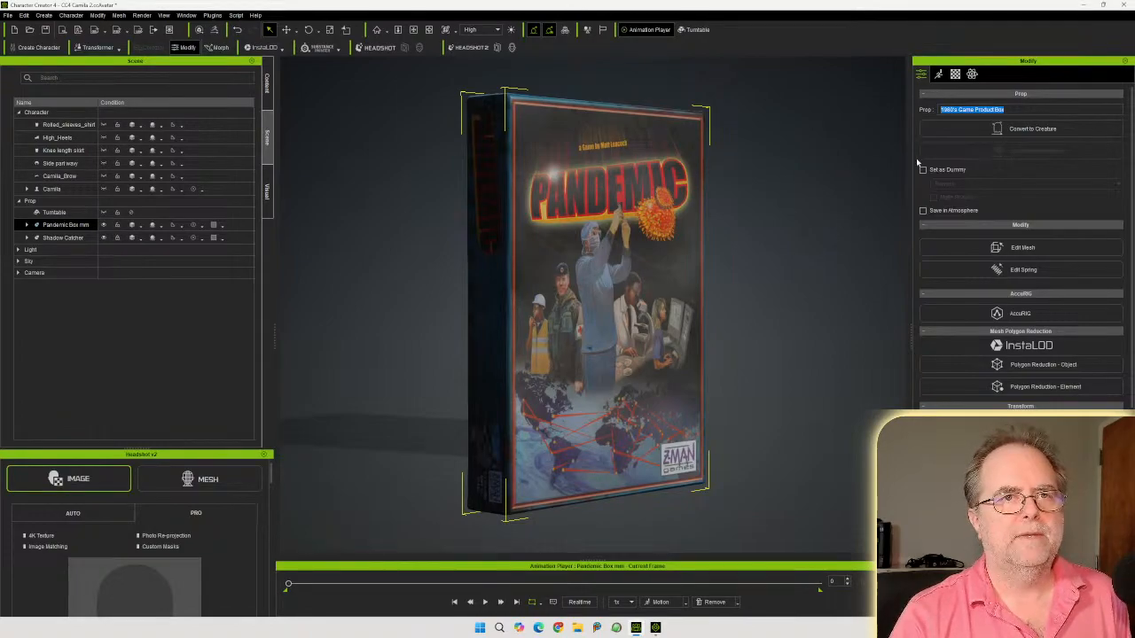
{"action": "key", "text": "Return"}
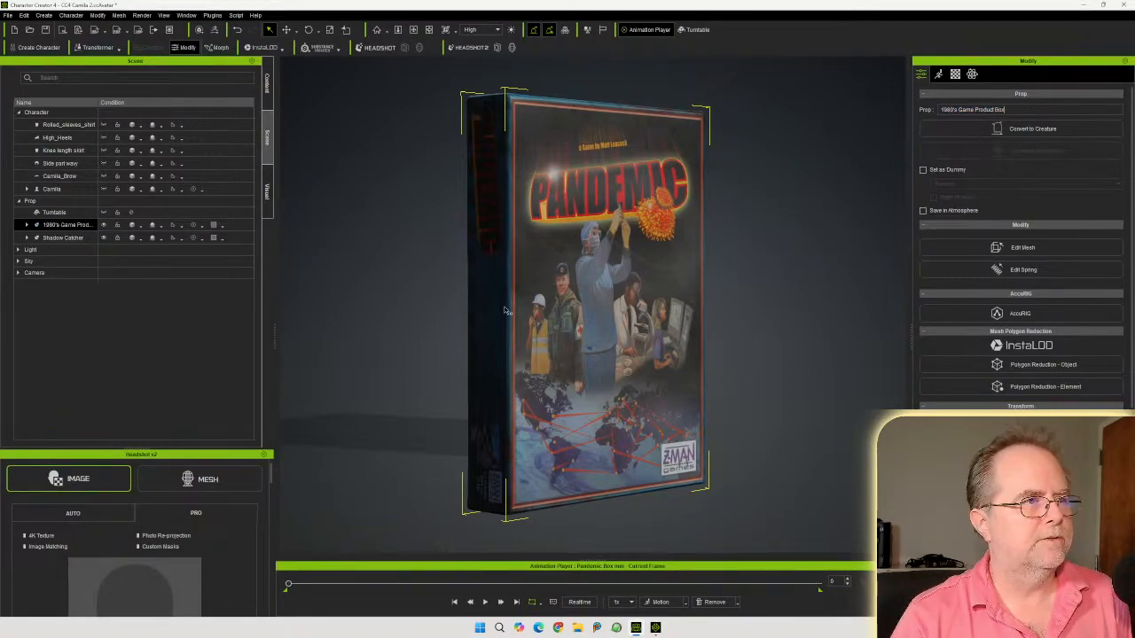
Open the custom Props folder in the content library
{"action": "left_click", "coordinate": [267, 82]}
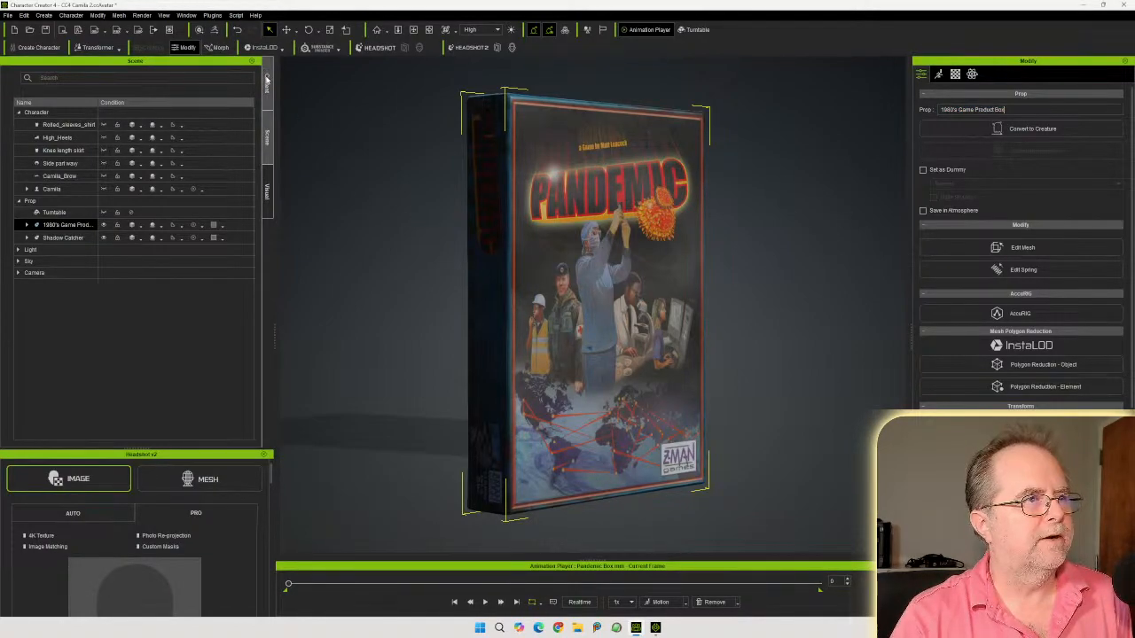
{"action": "left_click", "coordinate": [191, 136]}
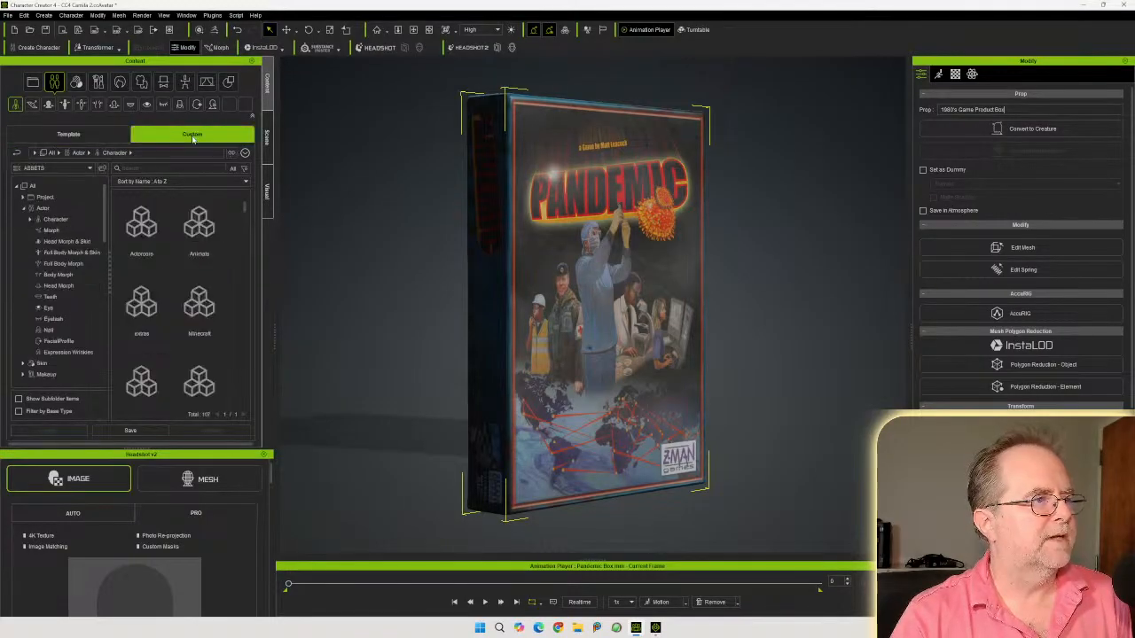
{"action": "scroll", "coordinate": [46, 306], "scroll_direction": "down", "scroll_amount": 2}
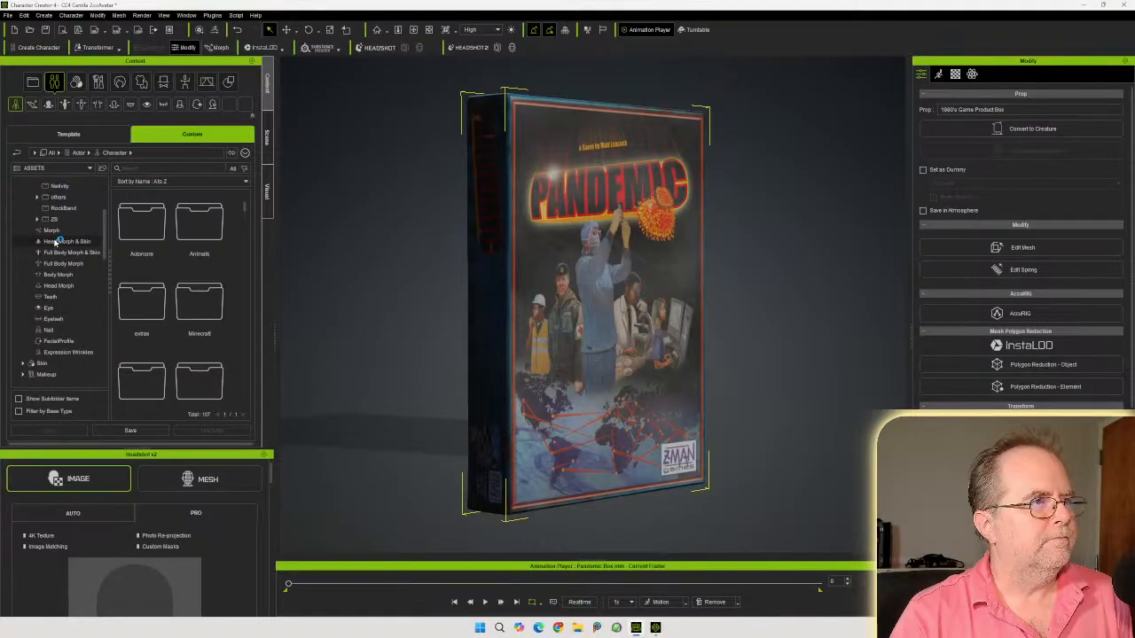
{"action": "scroll", "coordinate": [50, 321], "scroll_direction": "down", "scroll_amount": 4}
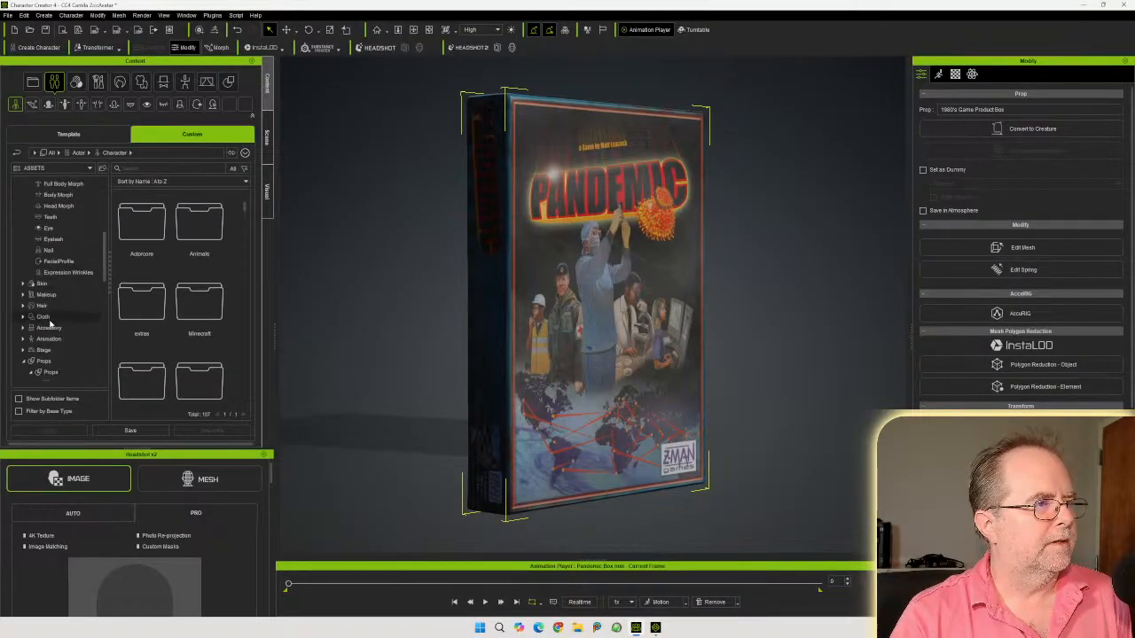
{"action": "scroll", "coordinate": [49, 324], "scroll_direction": "down", "scroll_amount": 2}
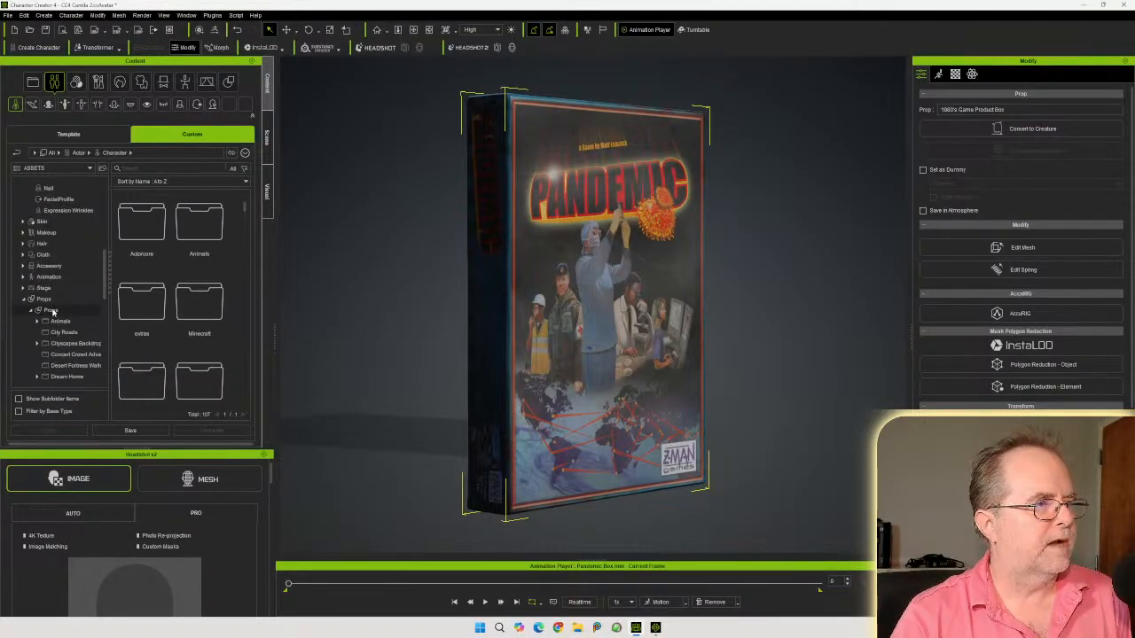
{"action": "left_click", "coordinate": [51, 310]}
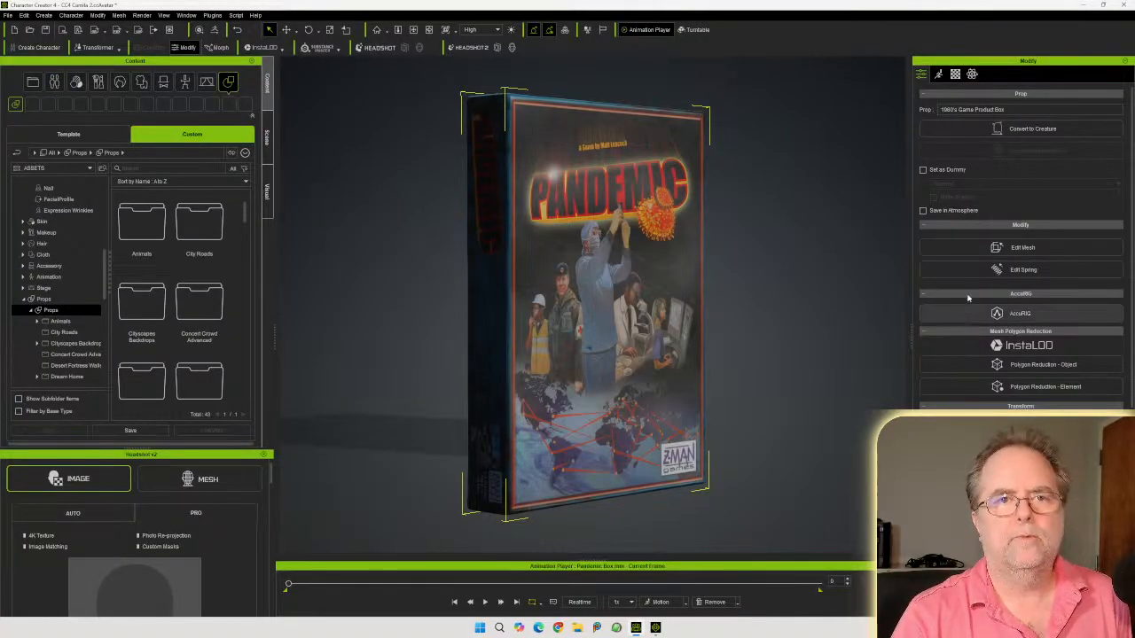
Open the box's material texture settings and check its source files folder
{"action": "left_click", "coordinate": [955, 74]}
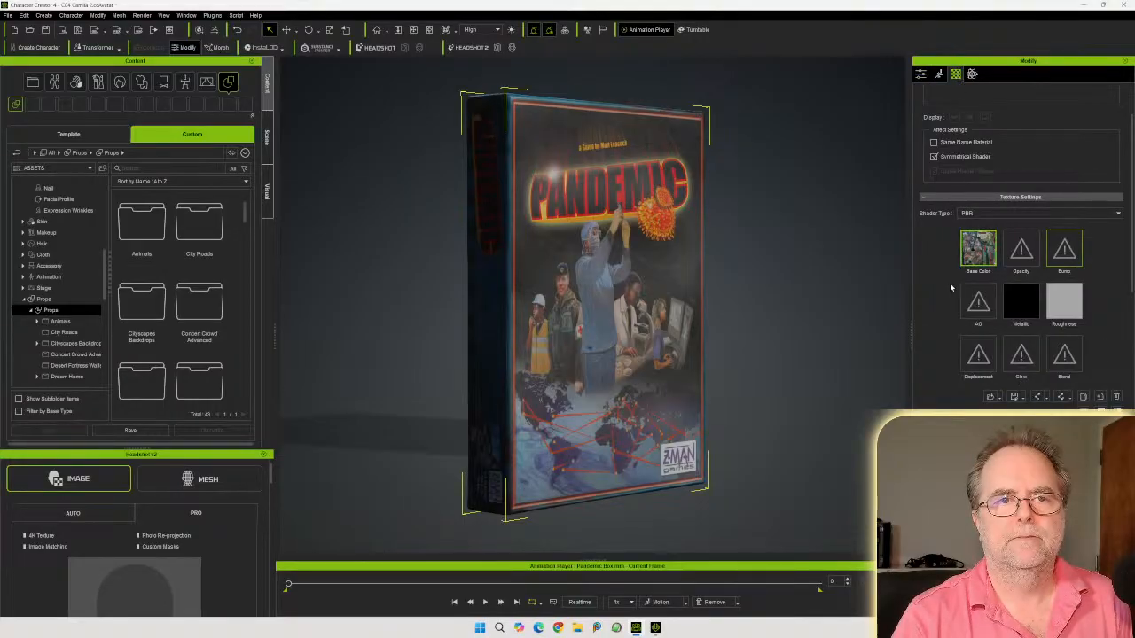
{"action": "left_click_drag", "start_coordinate": [1134, 199], "coordinate": [735, 185]}
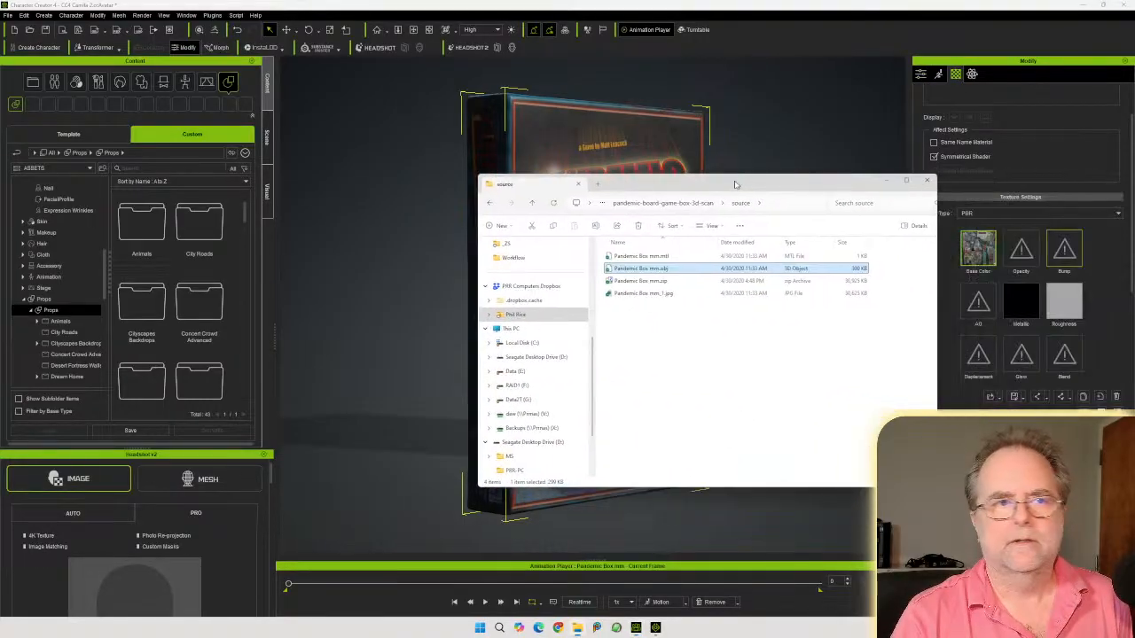
{"action": "left_click", "coordinate": [686, 204]}
{"action": "double_click", "coordinate": [612, 268]}
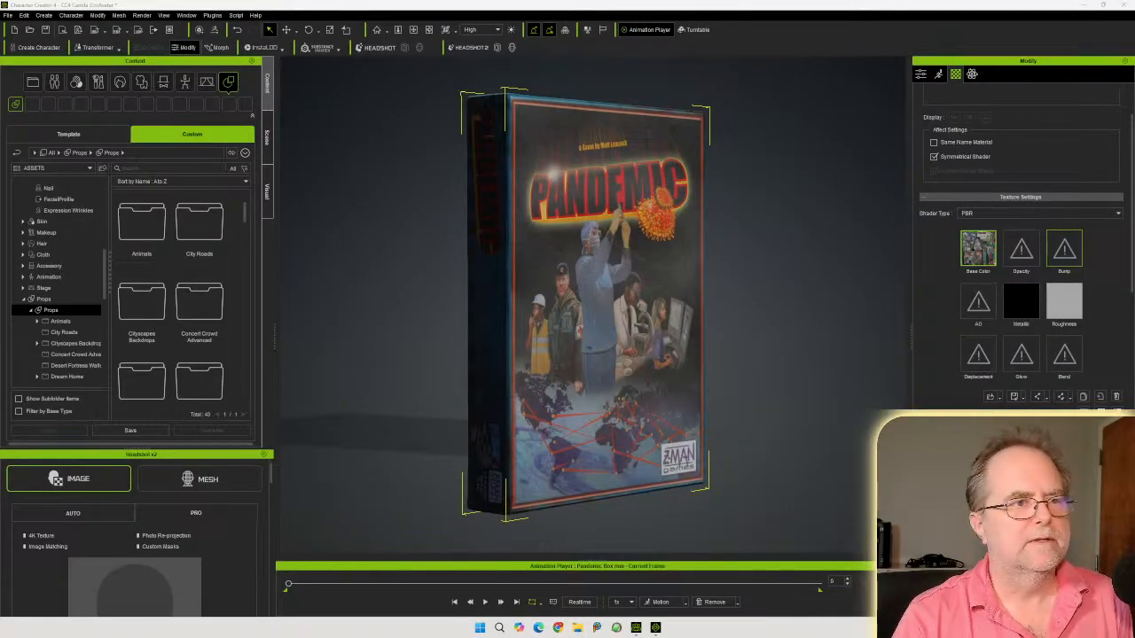
{"action": "right_click_drag", "start_coordinate": [619, 341], "coordinate": [568, 335]}
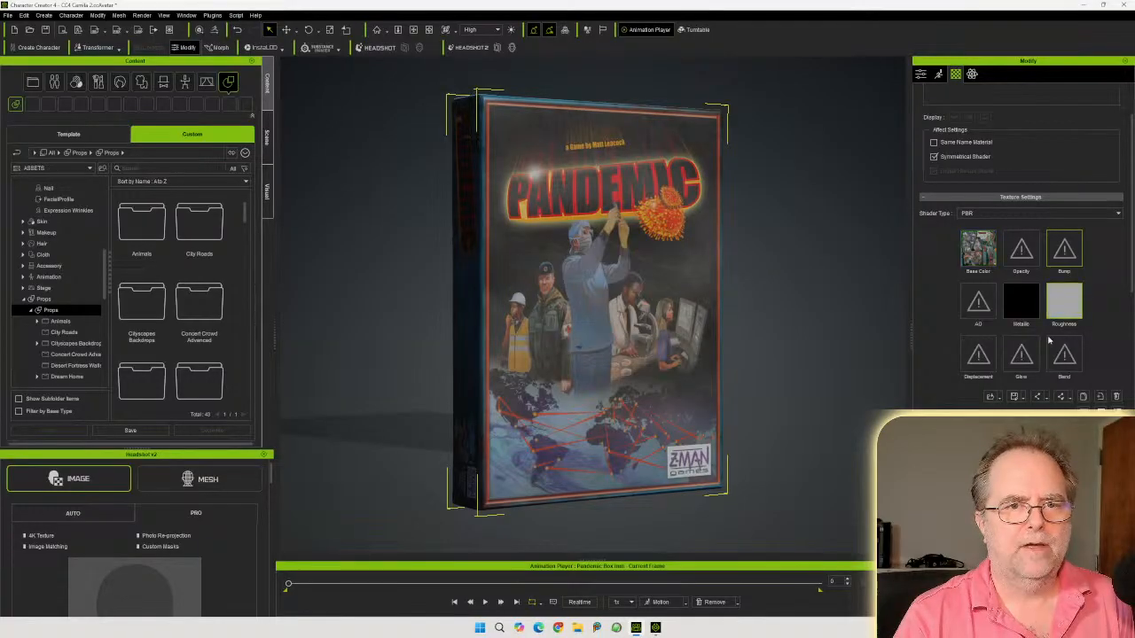
Darken the box's roughness map by setting its brightness to -43
{"action": "left_click_drag", "start_coordinate": [567, 159], "coordinate": [364, 160]}
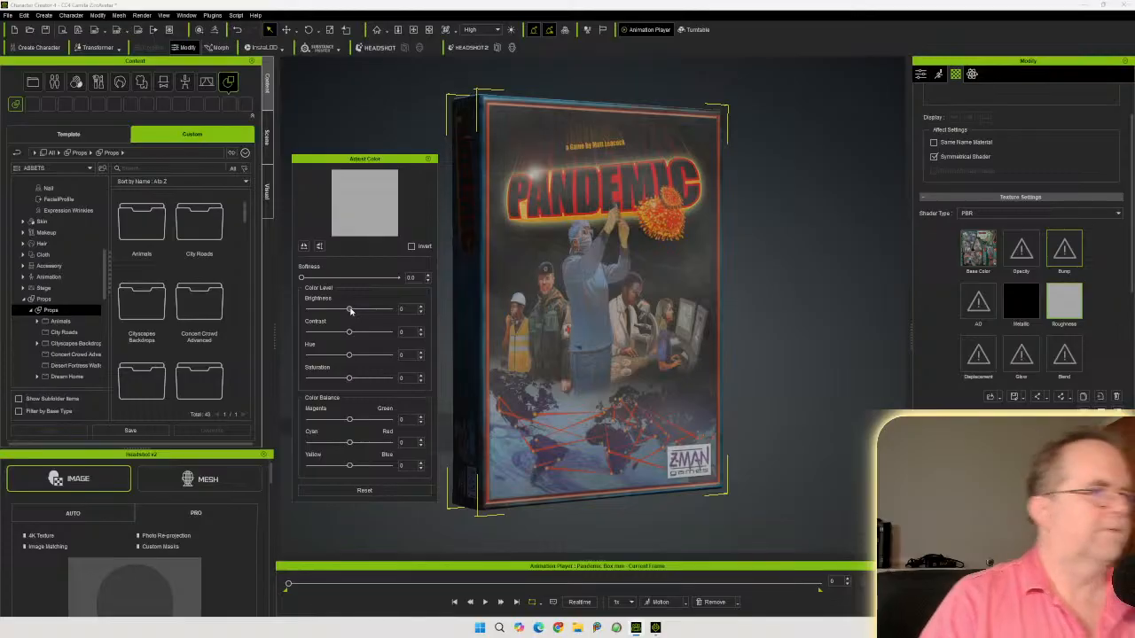
{"action": "left_click_drag", "start_coordinate": [349, 310], "coordinate": [332, 312]}
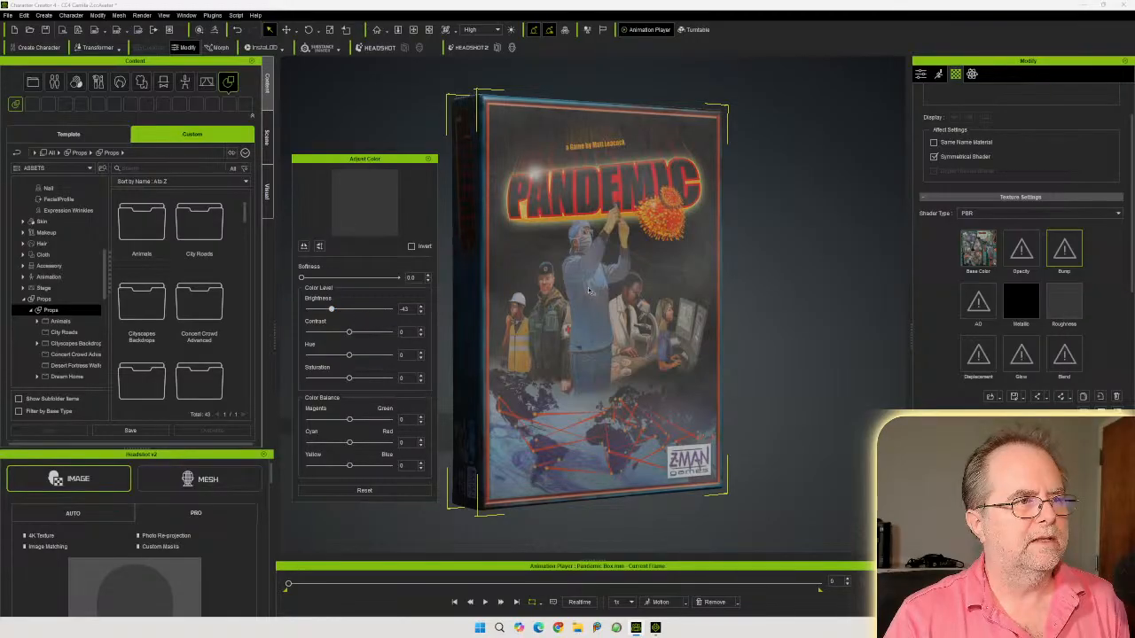
{"action": "key", "text": "super"}
{"action": "key", "text": "super"}
{"action": "left_click_drag", "start_coordinate": [597, 276], "coordinate": [568, 263], "text": "alt"}
{"action": "right_click_drag", "start_coordinate": [586, 244], "coordinate": [604, 270]}
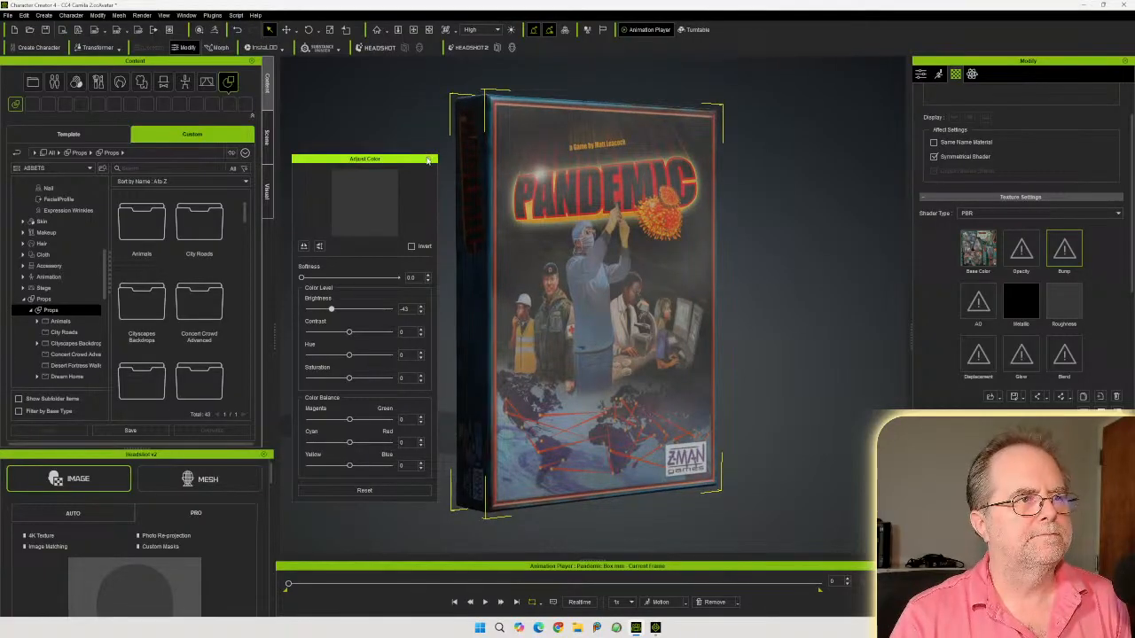
{"action": "left_click", "coordinate": [428, 159]}
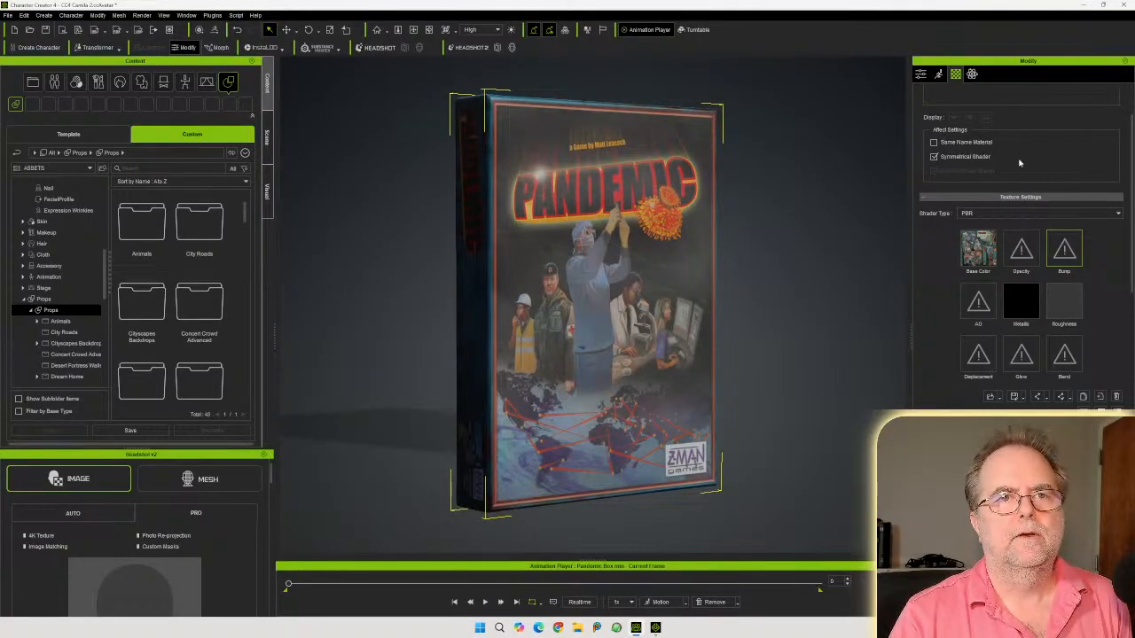
Return to the prop settings and review the box's name
{"action": "scroll", "coordinate": [1017, 158], "scroll_direction": "up", "scroll_amount": 3}
{"action": "left_click", "coordinate": [920, 74]}
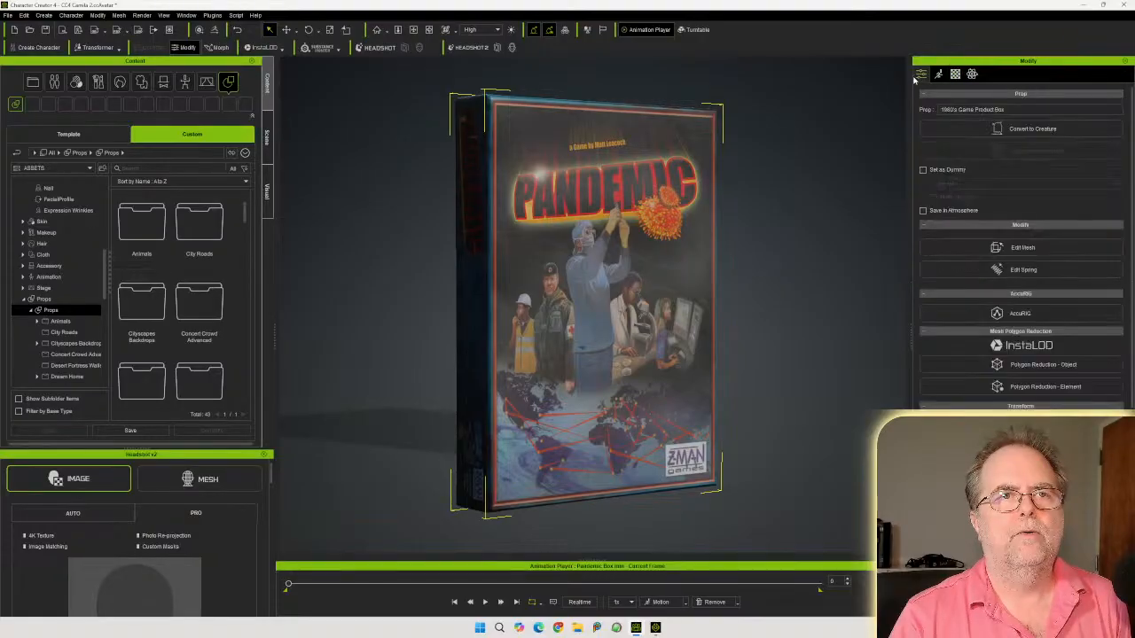
{"action": "left_click", "coordinate": [1022, 108]}
{"action": "key", "text": "ctrl+c"}
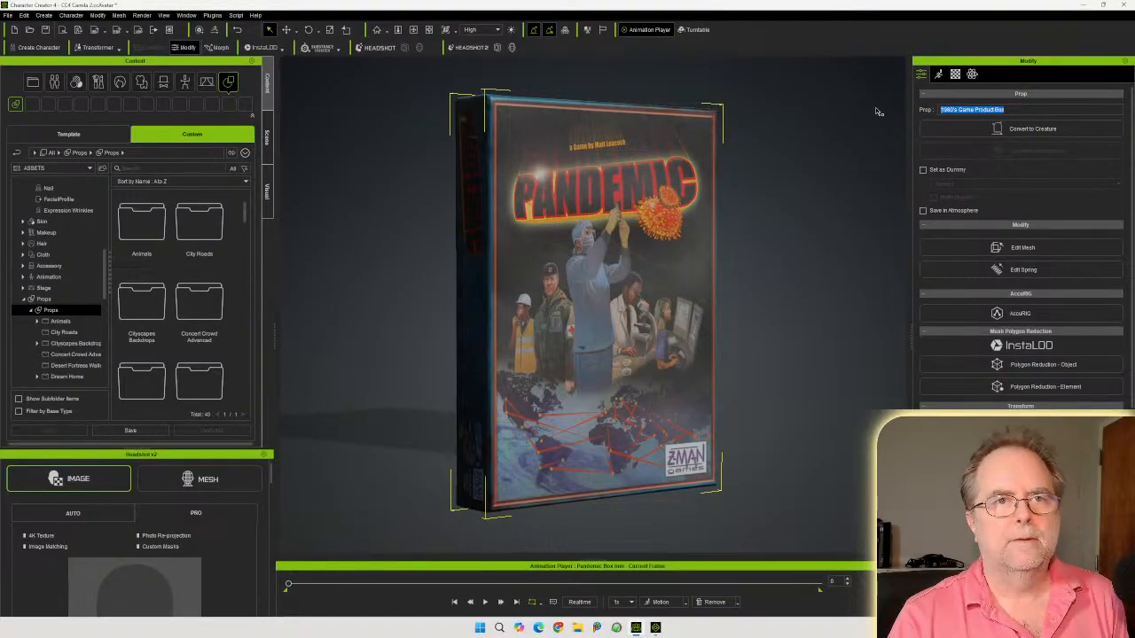
{"action": "left_click", "coordinate": [889, 143]}
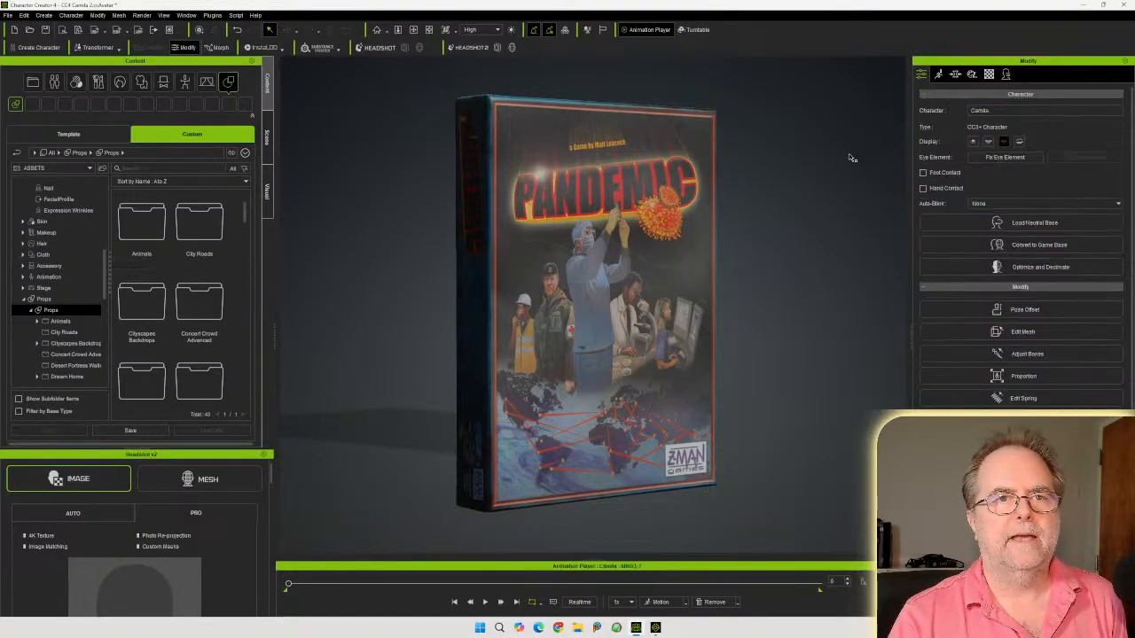
Save the selected asset to the library as 1980's Game Product Box
{"action": "left_click", "coordinate": [139, 432]}
{"action": "left_click", "coordinate": [553, 279]}
{"action": "key", "text": "ctrl+v"}
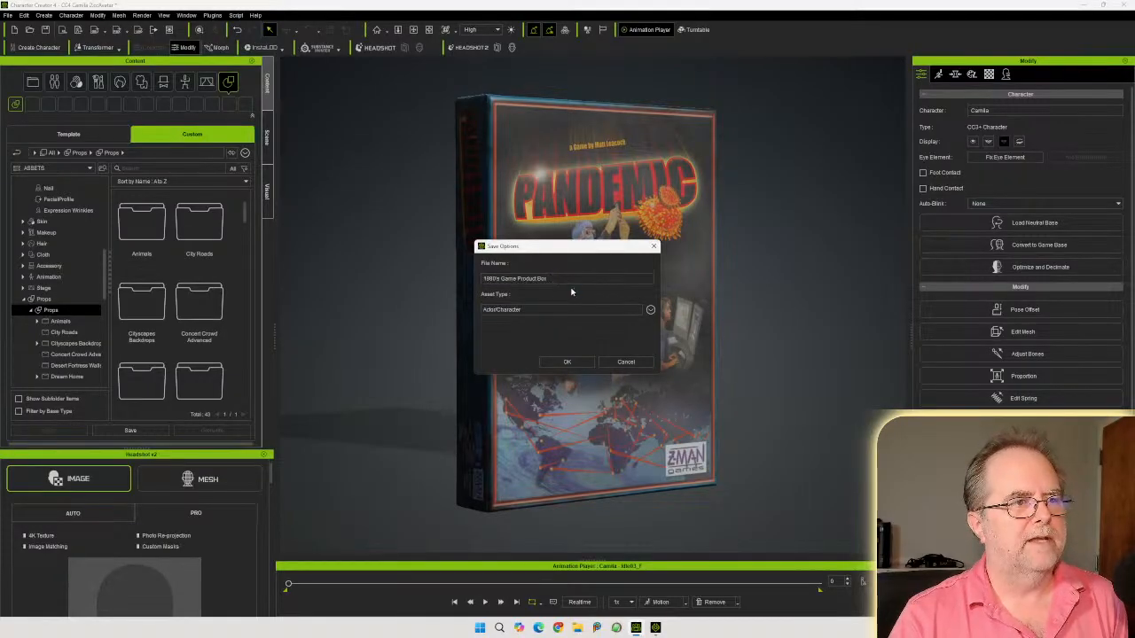
{"action": "left_click", "coordinate": [566, 362]}
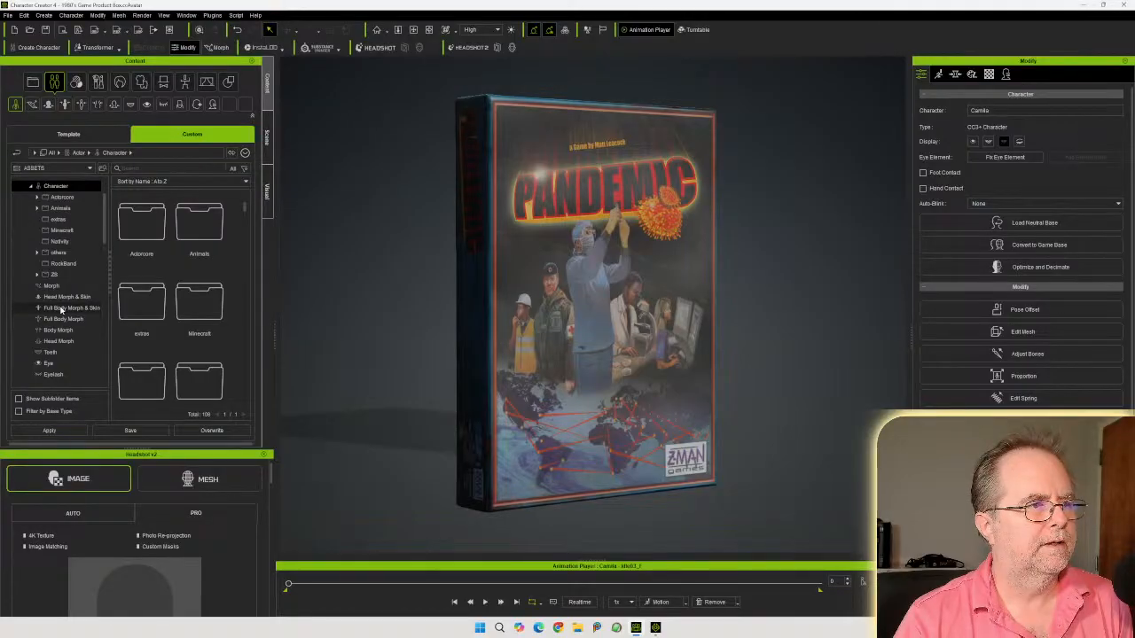
Delete the 1980's Game Product Box entry from the Character library folder
{"action": "scroll", "coordinate": [60, 309], "scroll_direction": "down", "scroll_amount": 4}
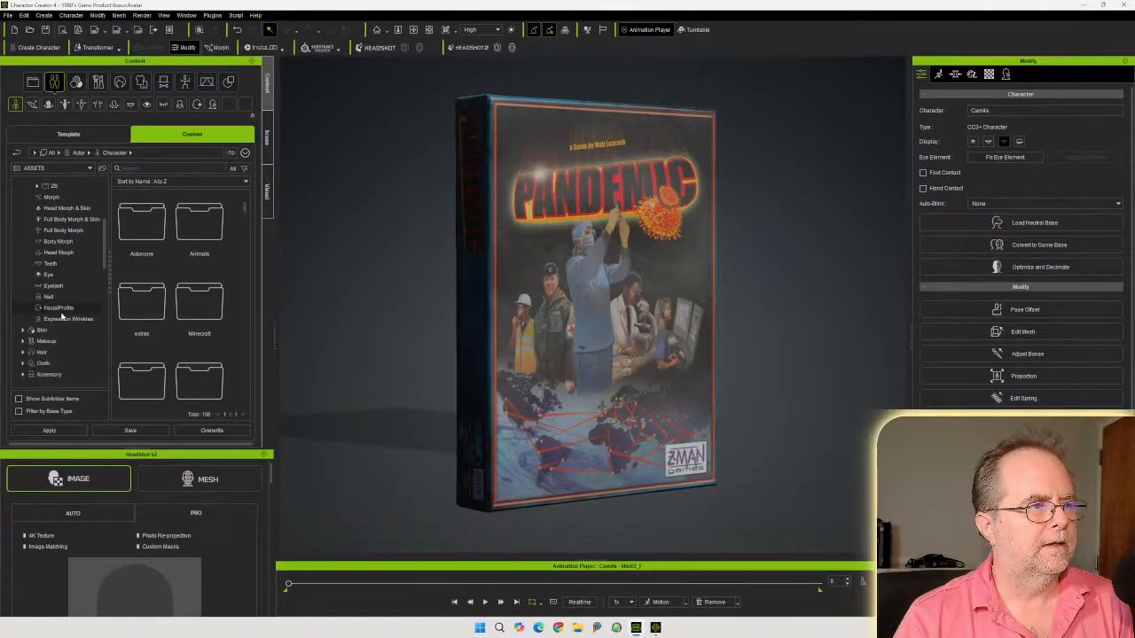
{"action": "scroll", "coordinate": [63, 317], "scroll_direction": "up", "scroll_amount": 5}
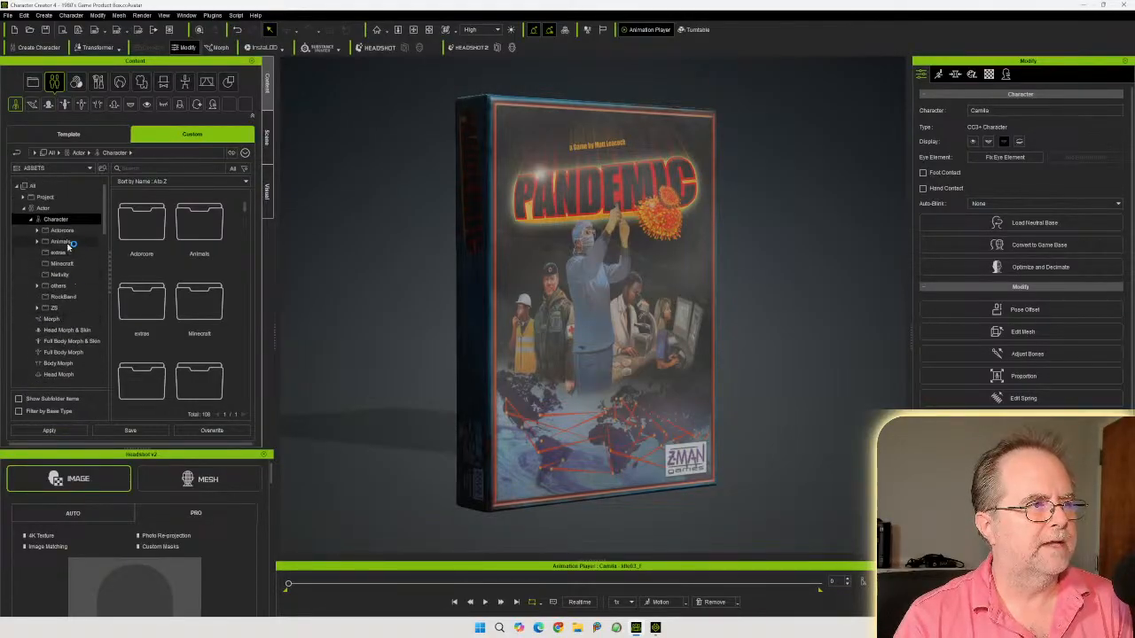
{"action": "left_click_drag", "start_coordinate": [245, 206], "coordinate": [247, 221]}
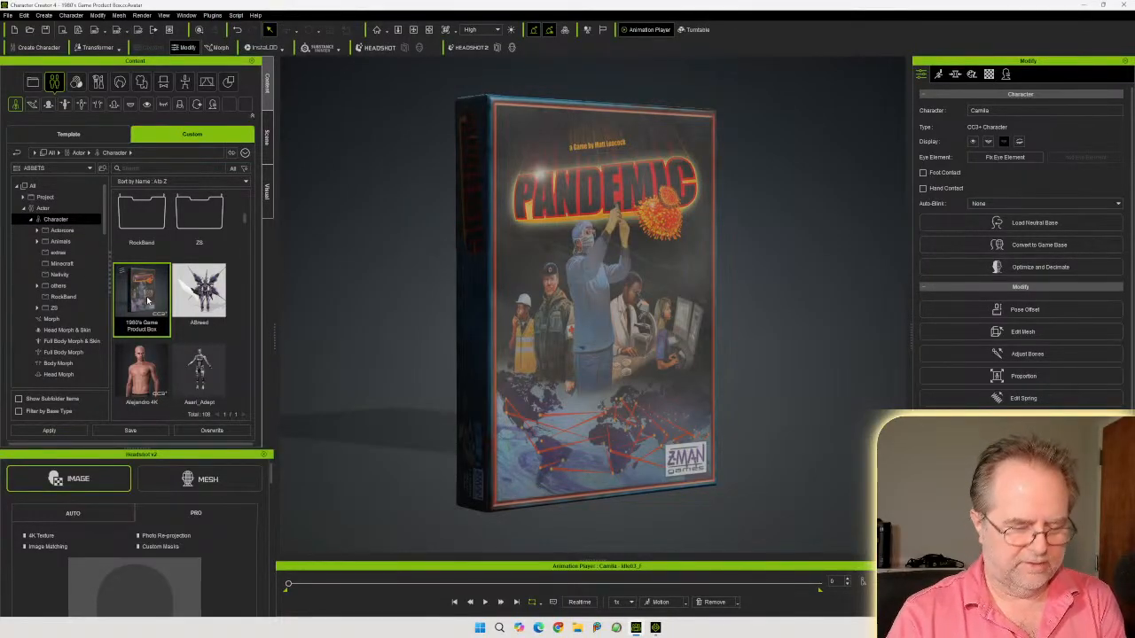
{"action": "key", "text": "Delete"}
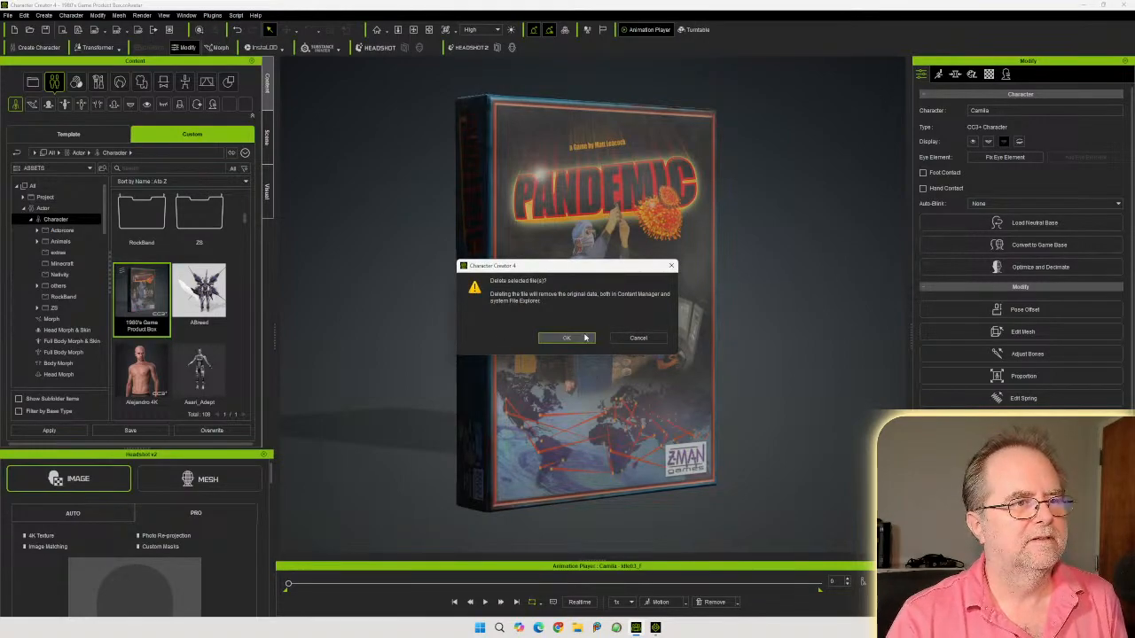
{"action": "left_click", "coordinate": [566, 338]}
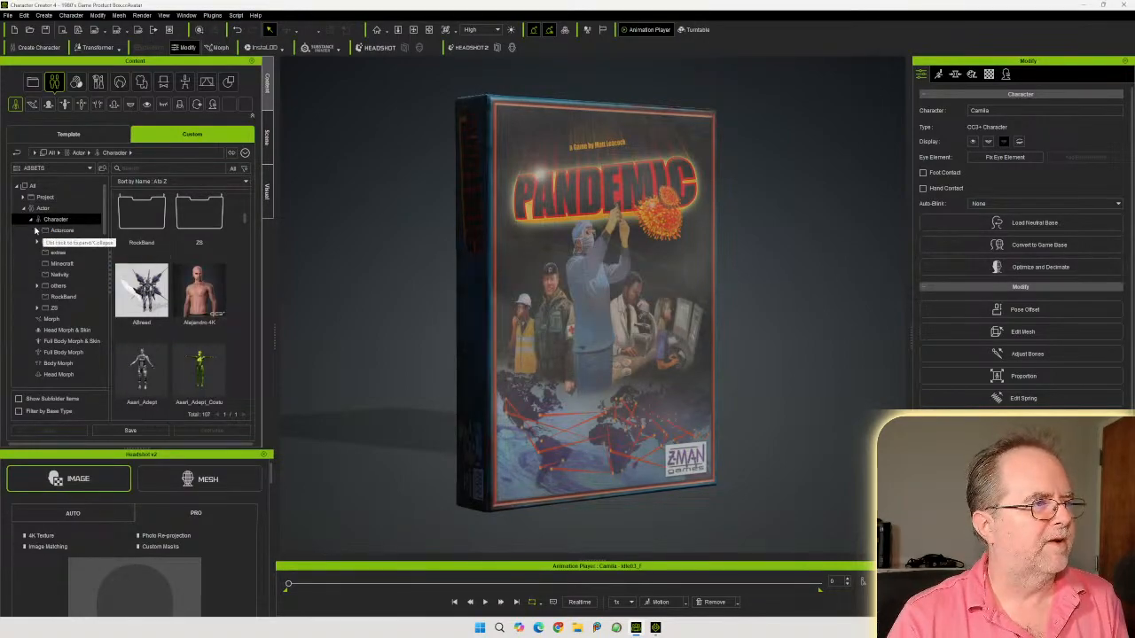
Select the game box and save it to the custom Props library folder as 1980's Game Product Box
{"action": "scroll", "coordinate": [53, 301], "scroll_direction": "down", "scroll_amount": 10}
{"action": "scroll", "coordinate": [55, 310], "scroll_direction": "down", "scroll_amount": 2}
{"action": "left_click", "coordinate": [51, 293]}
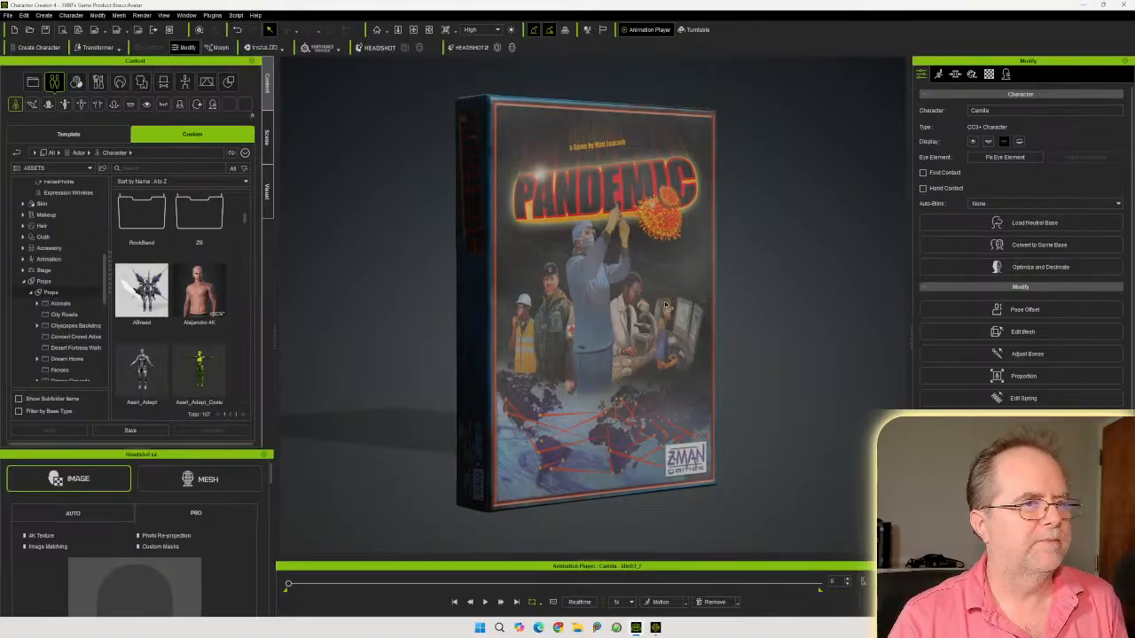
{"action": "left_click", "coordinate": [621, 247]}
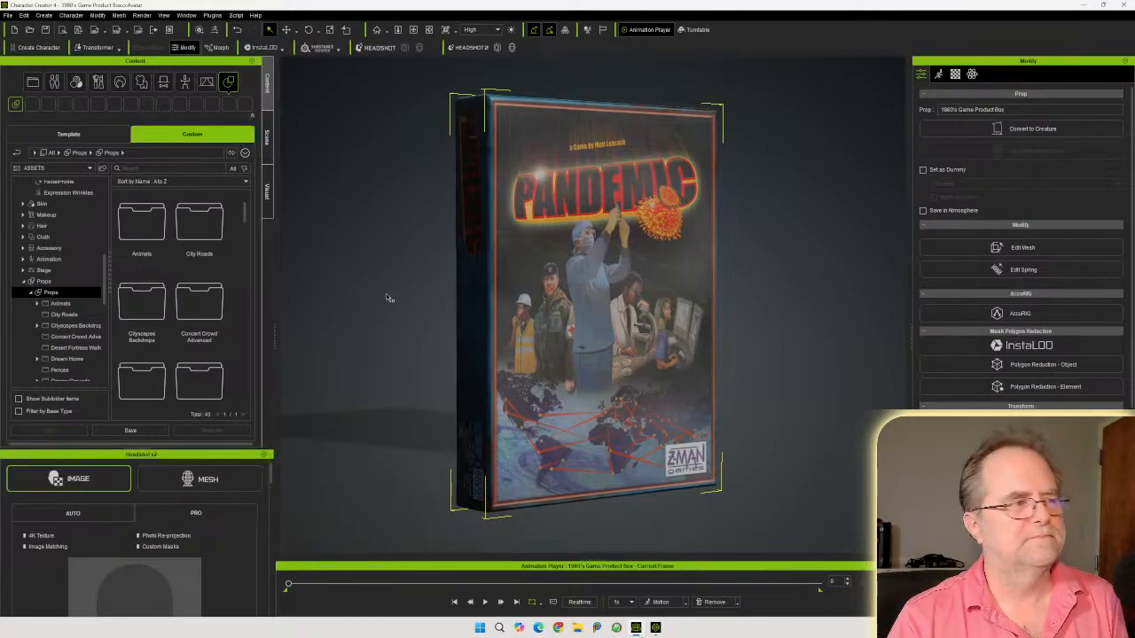
{"action": "left_click", "coordinate": [149, 430]}
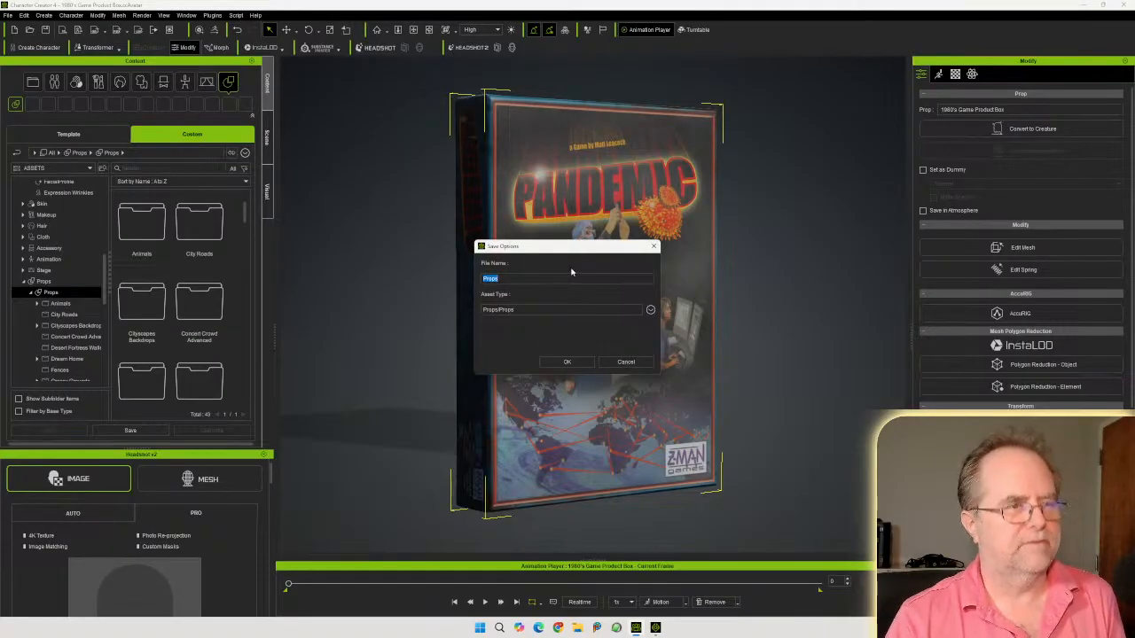
{"action": "key", "text": "ctrl+v"}
{"action": "left_click", "coordinate": [567, 361]}
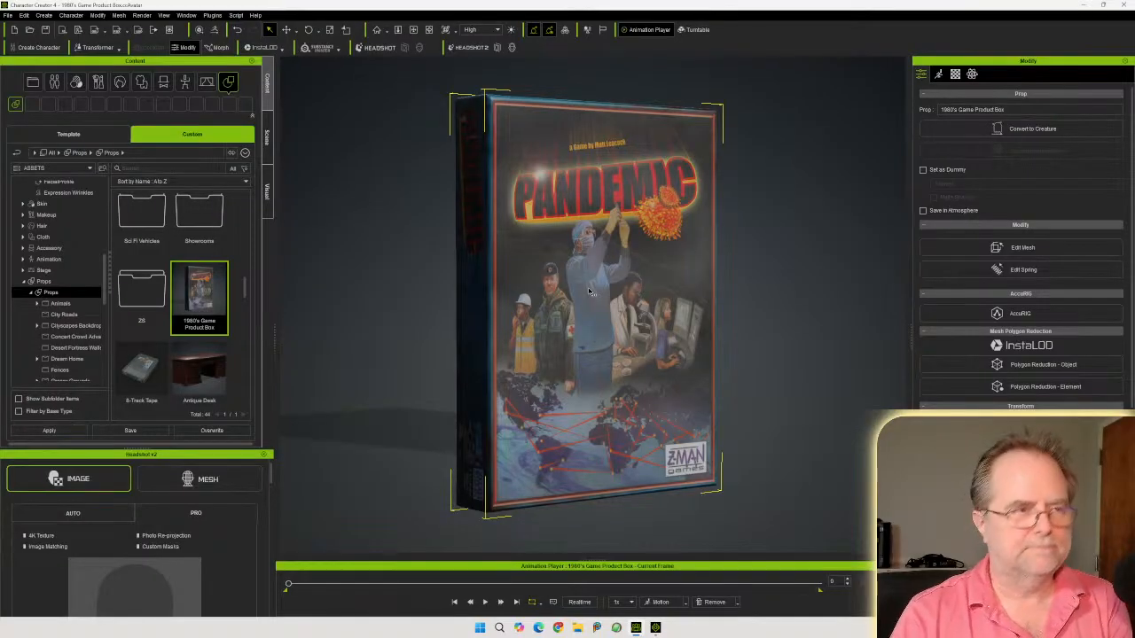
Delete the game box from the scene
{"action": "key", "text": "Delete"}
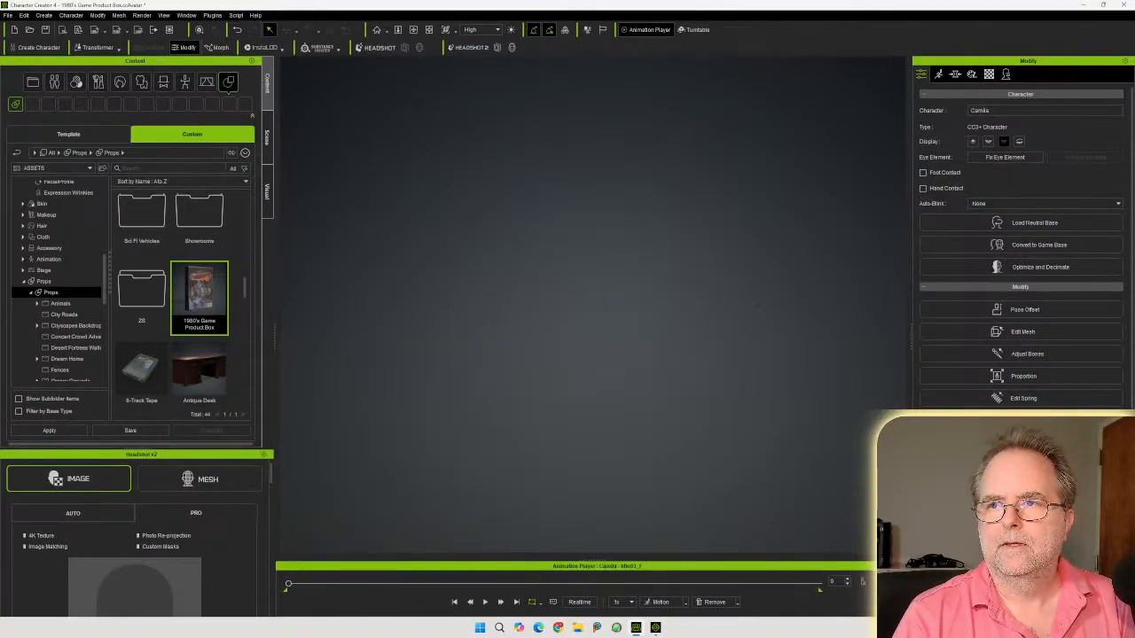
Browse the _WELCOME SCENE project folders in File Explorer for the room model's source and texture files
{"action": "left_click_drag", "start_coordinate": [1134, 210], "coordinate": [799, 187]}
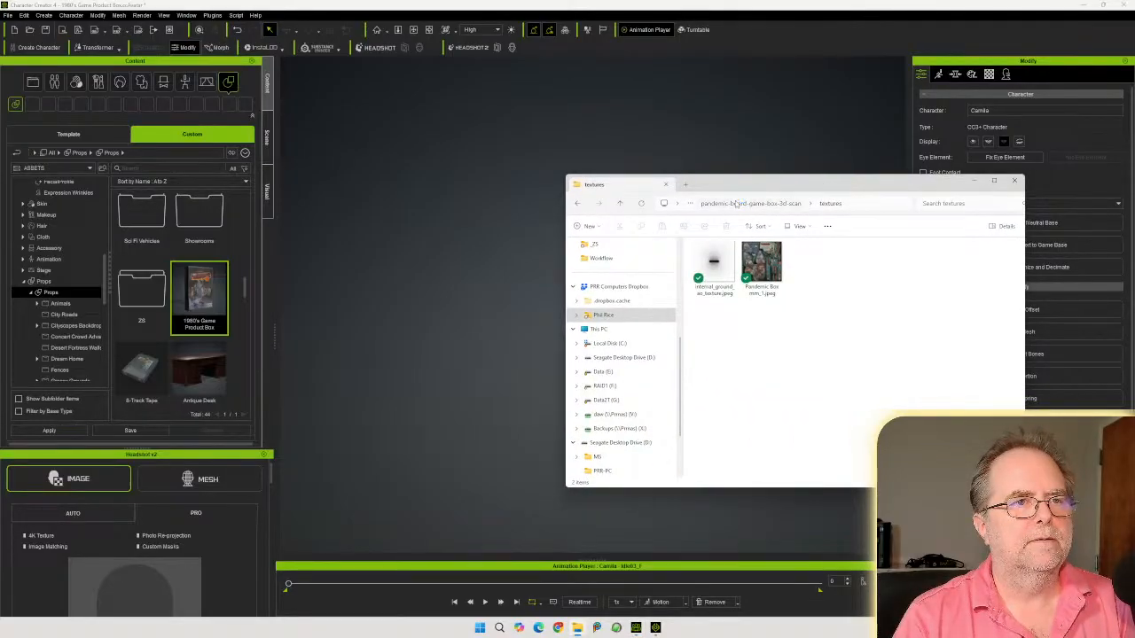
{"action": "left_click", "coordinate": [761, 203]}
{"action": "left_click", "coordinate": [720, 203]}
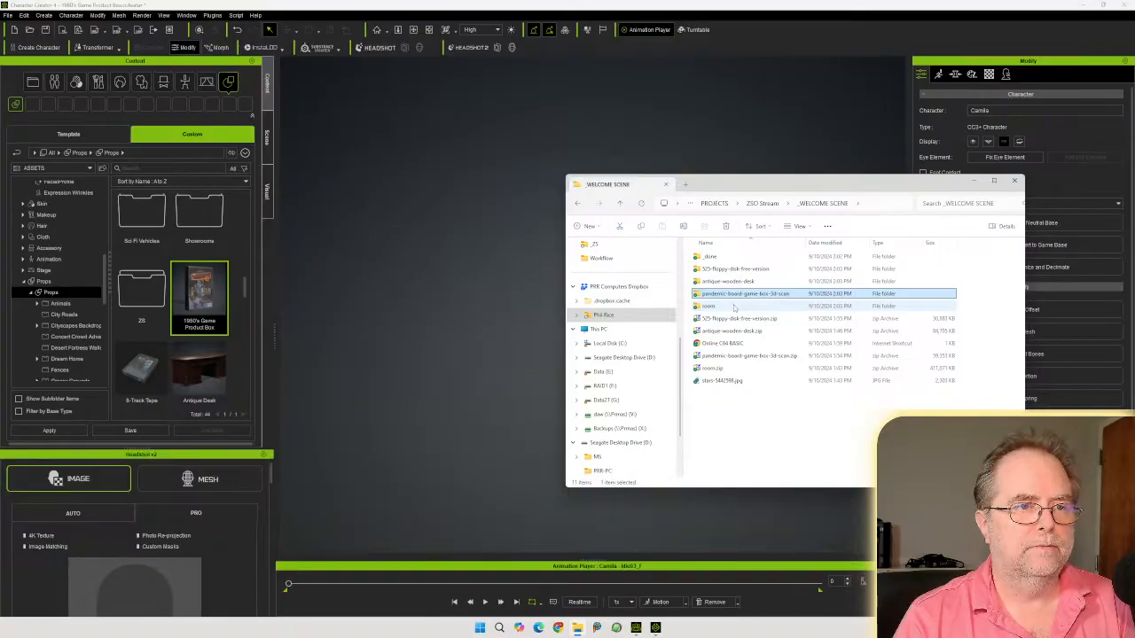
{"action": "double_click", "coordinate": [736, 305]}
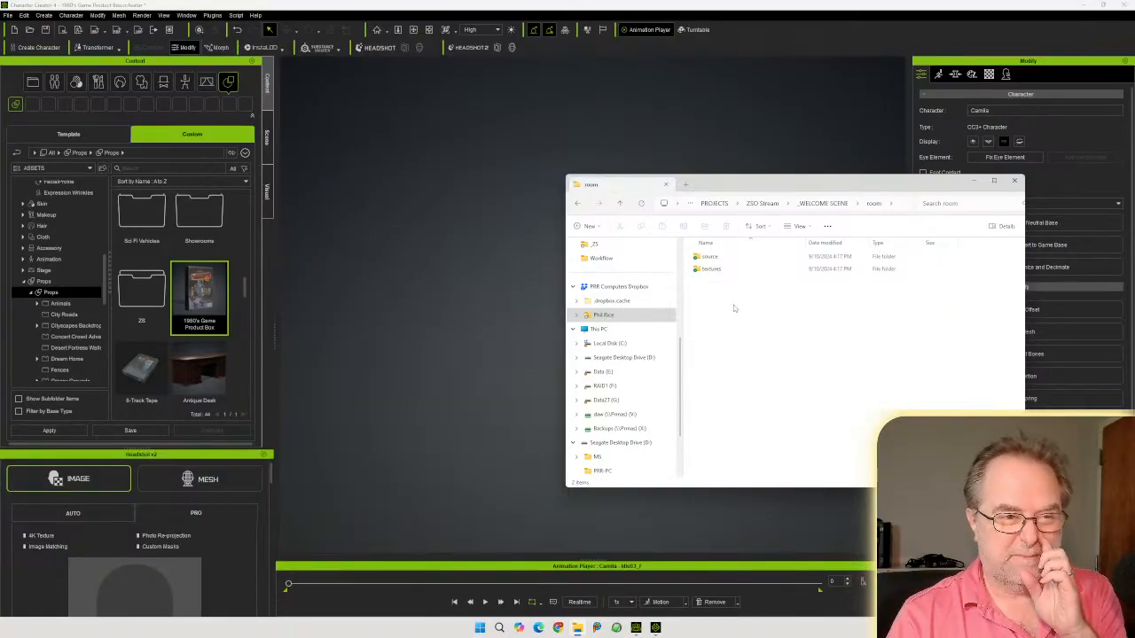
{"action": "double_click", "coordinate": [729, 256]}
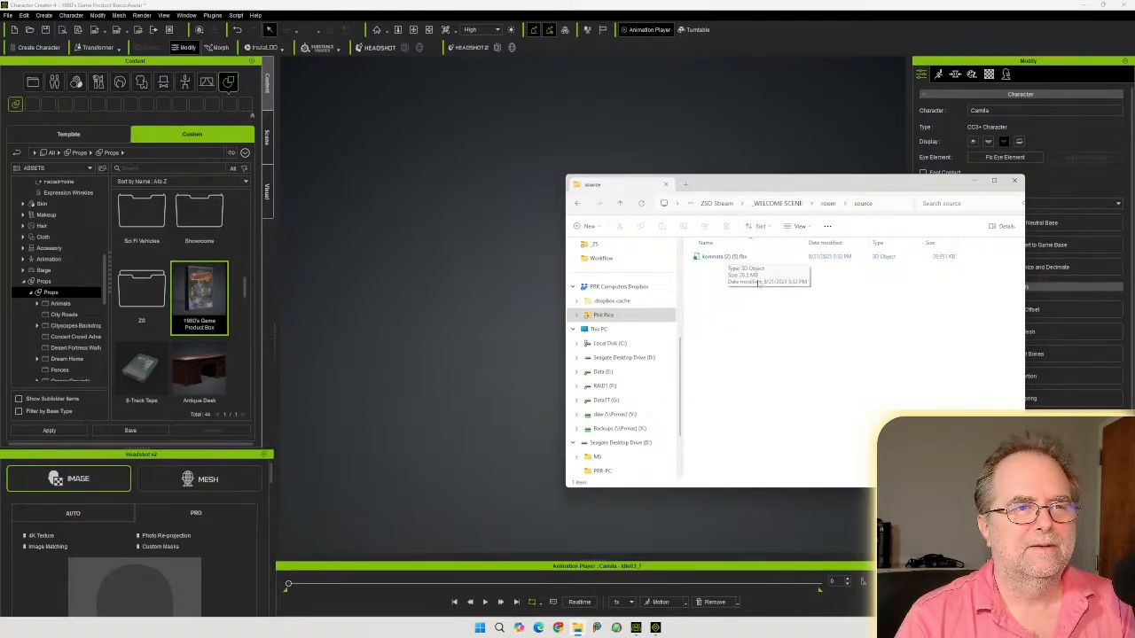
{"action": "left_click", "coordinate": [827, 204]}
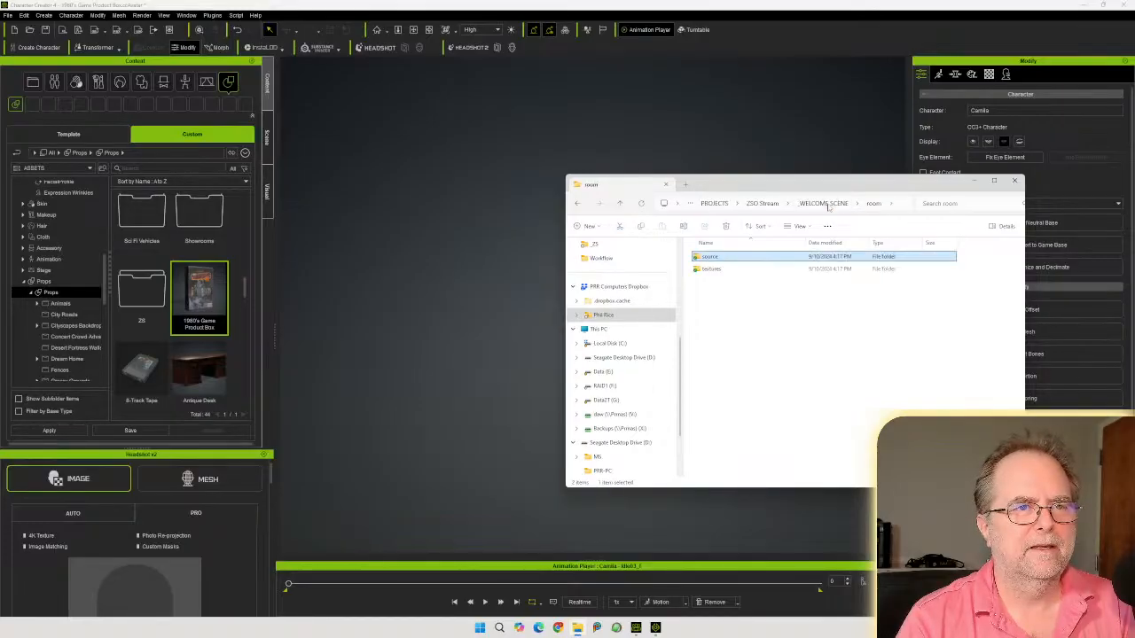
{"action": "double_click", "coordinate": [711, 267]}
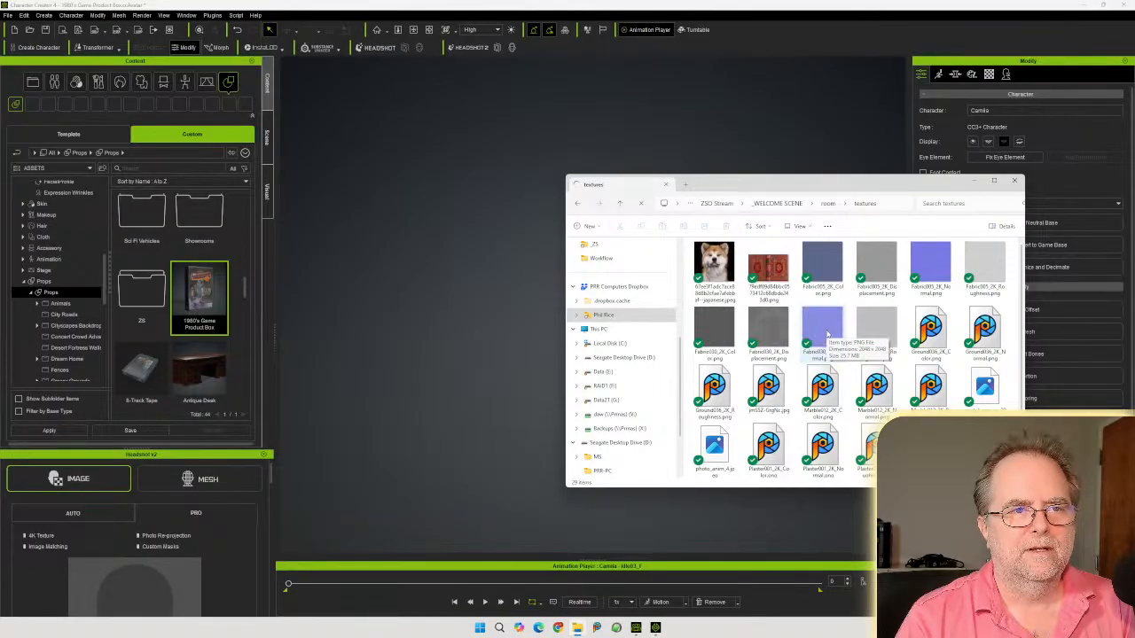
{"action": "scroll", "coordinate": [829, 332], "scroll_direction": "down", "scroll_amount": 1}
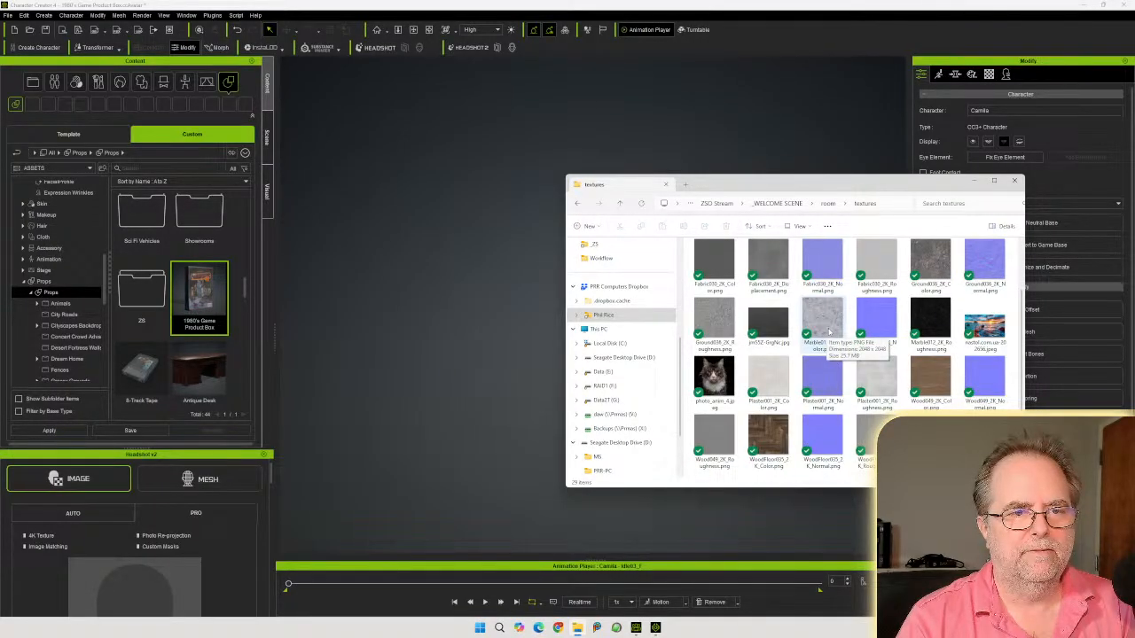
{"action": "scroll", "coordinate": [829, 332], "scroll_direction": "up", "scroll_amount": 1}
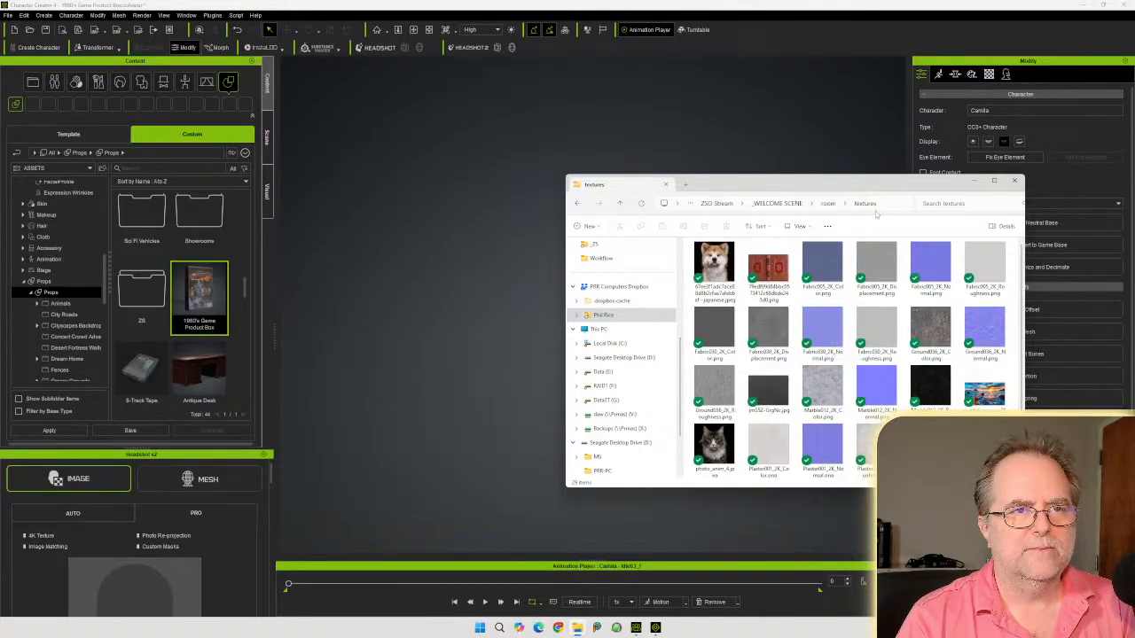
{"action": "left_click", "coordinate": [828, 205]}
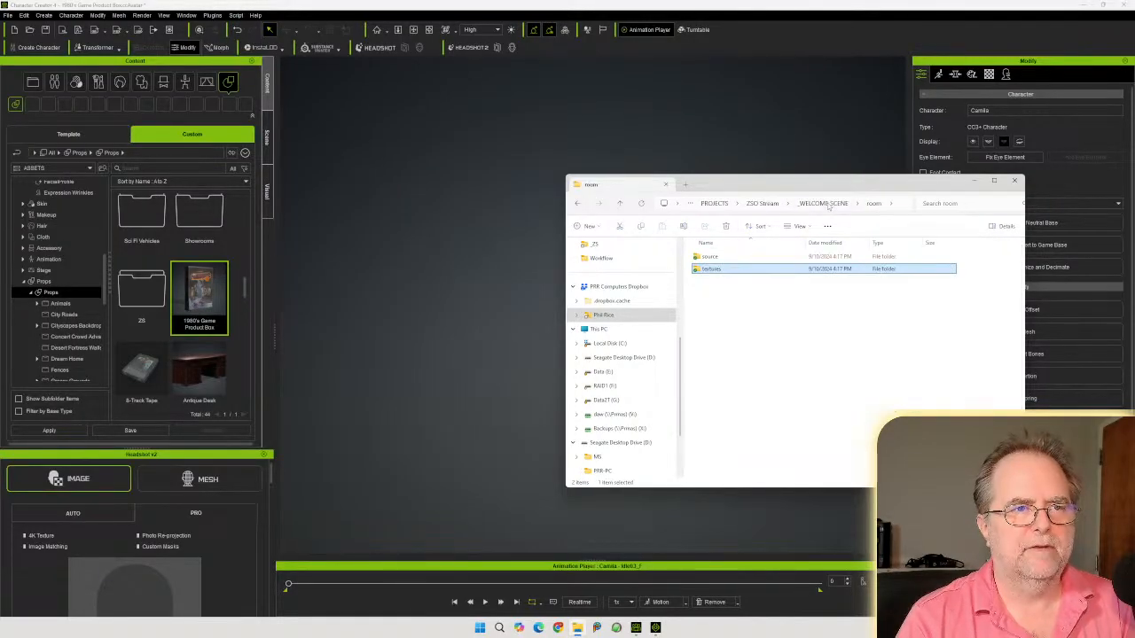
{"action": "double_click", "coordinate": [723, 257]}
Import the room file kominata (2) (5).fbx as a prop, breaking its meshes into sub-props
{"action": "left_click_drag", "start_coordinate": [775, 189], "coordinate": [1134, 196]}
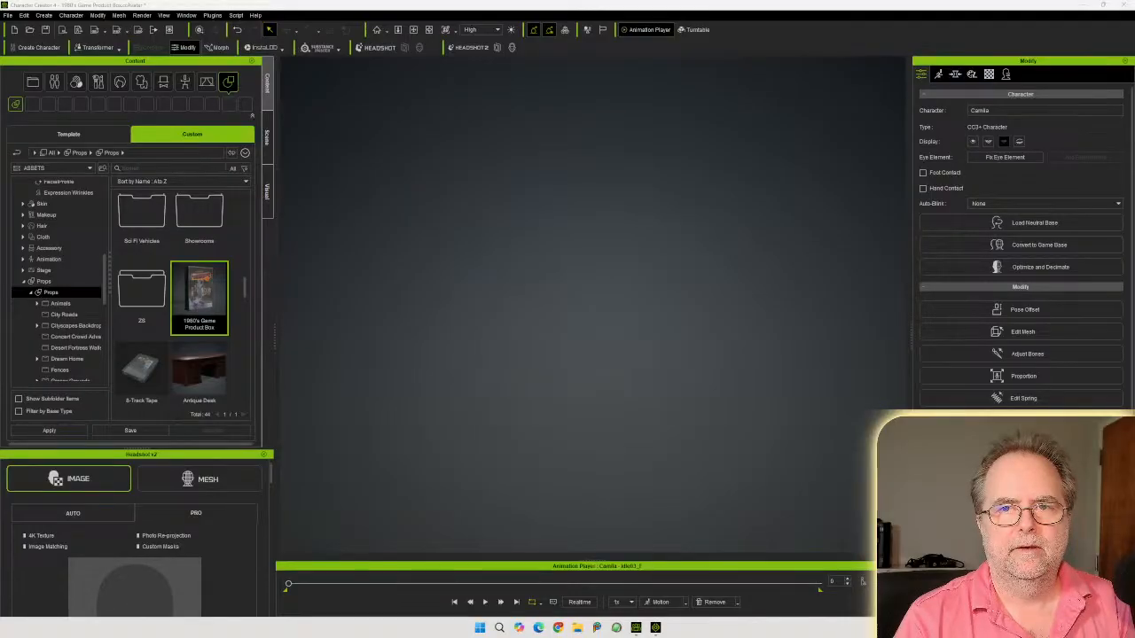
{"action": "left_click_drag", "start_coordinate": [1134, 337], "coordinate": [560, 339]}
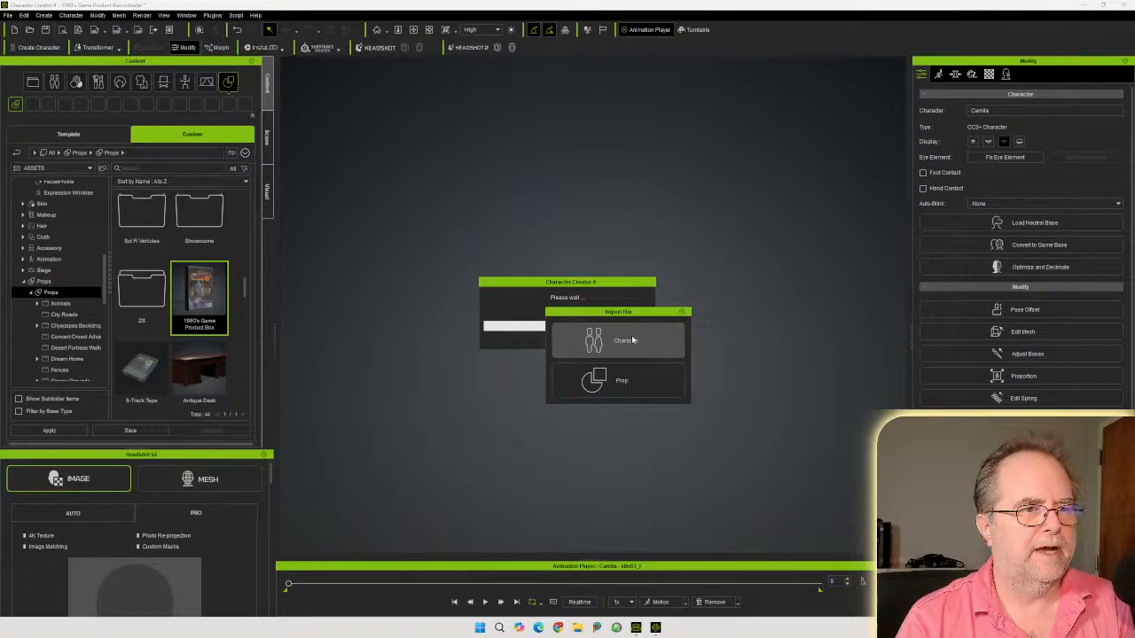
{"action": "left_click", "coordinate": [618, 385]}
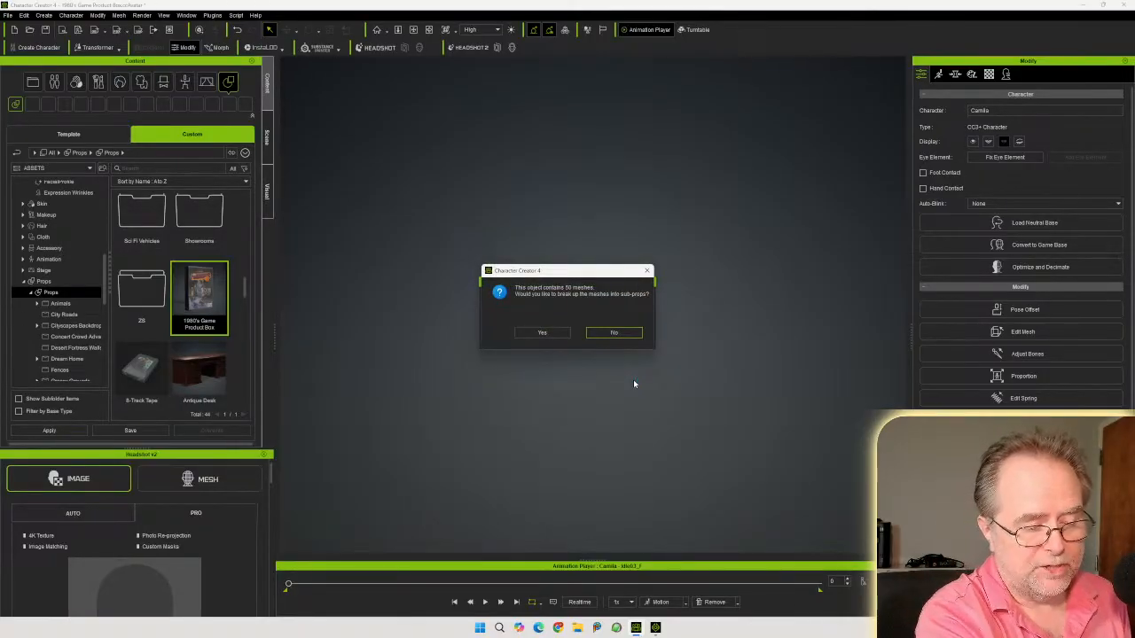
{"action": "left_click", "coordinate": [542, 334]}
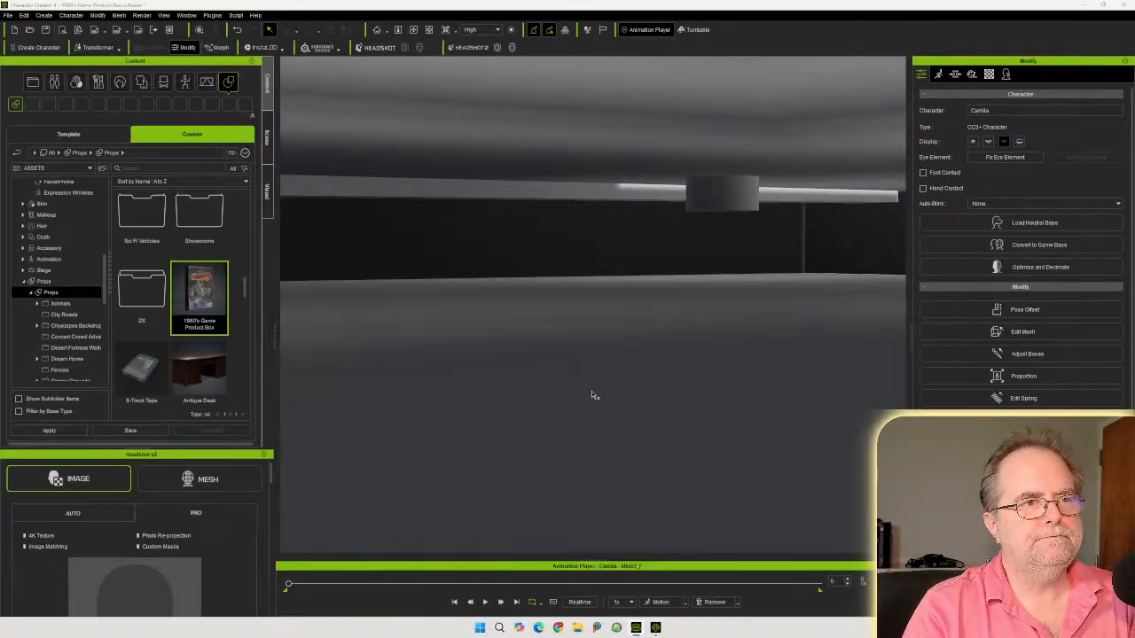
Frame the imported room in the viewport and select the character Camila in the Scene list
{"action": "left_click", "coordinate": [376, 30]}
{"action": "scroll", "coordinate": [535, 305], "scroll_direction": "down", "scroll_amount": 6}
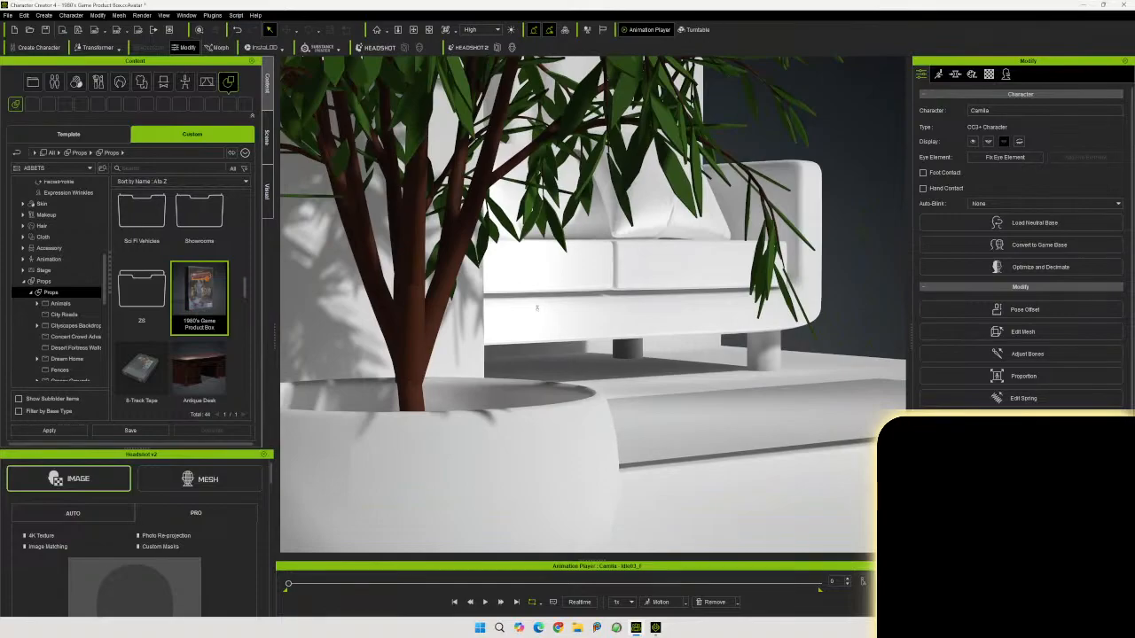
{"action": "scroll", "coordinate": [534, 325], "scroll_direction": "down", "scroll_amount": 6}
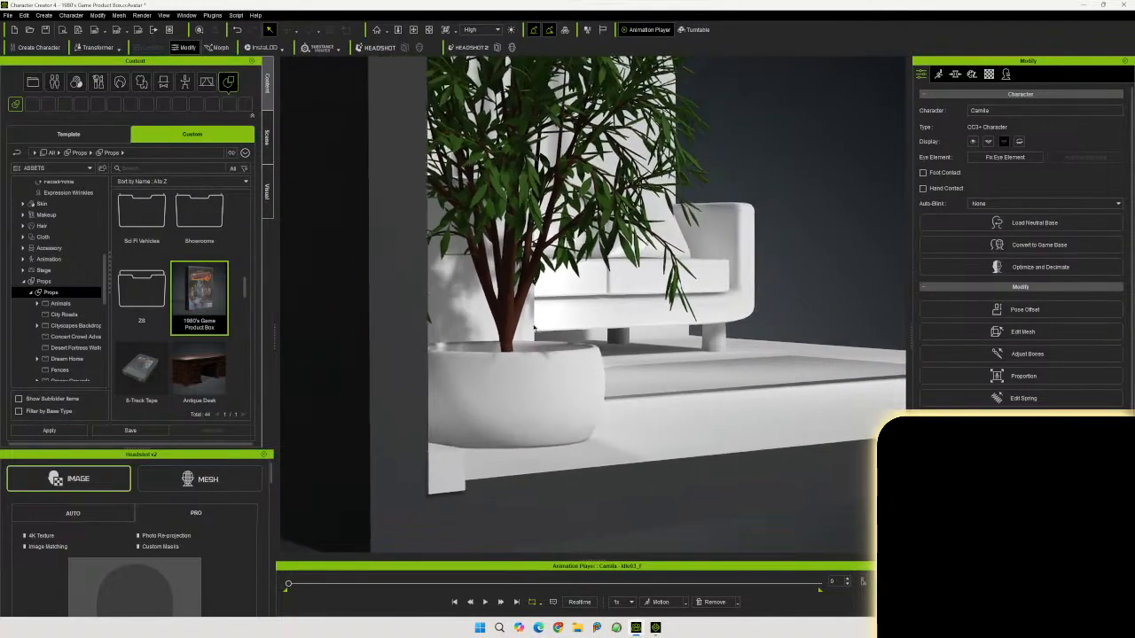
{"action": "scroll", "coordinate": [533, 336], "scroll_direction": "down", "scroll_amount": 2}
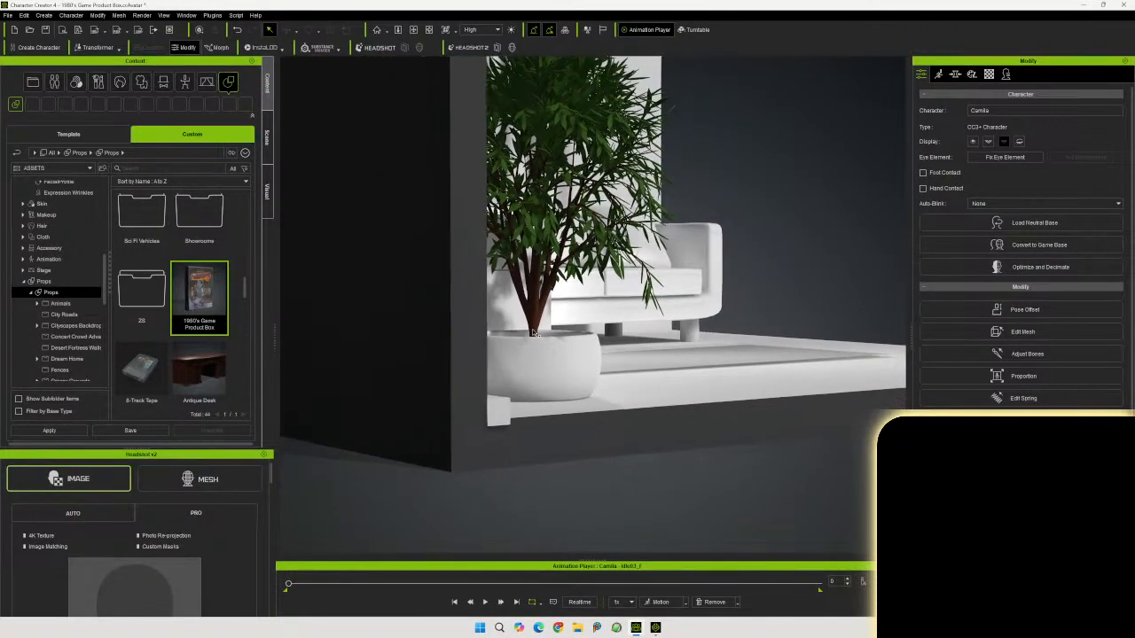
{"action": "right_click_drag", "start_coordinate": [612, 342], "coordinate": [452, 320]}
{"action": "middle_click_drag", "start_coordinate": [451, 320], "coordinate": [597, 333]}
{"action": "left_click", "coordinate": [267, 138]}
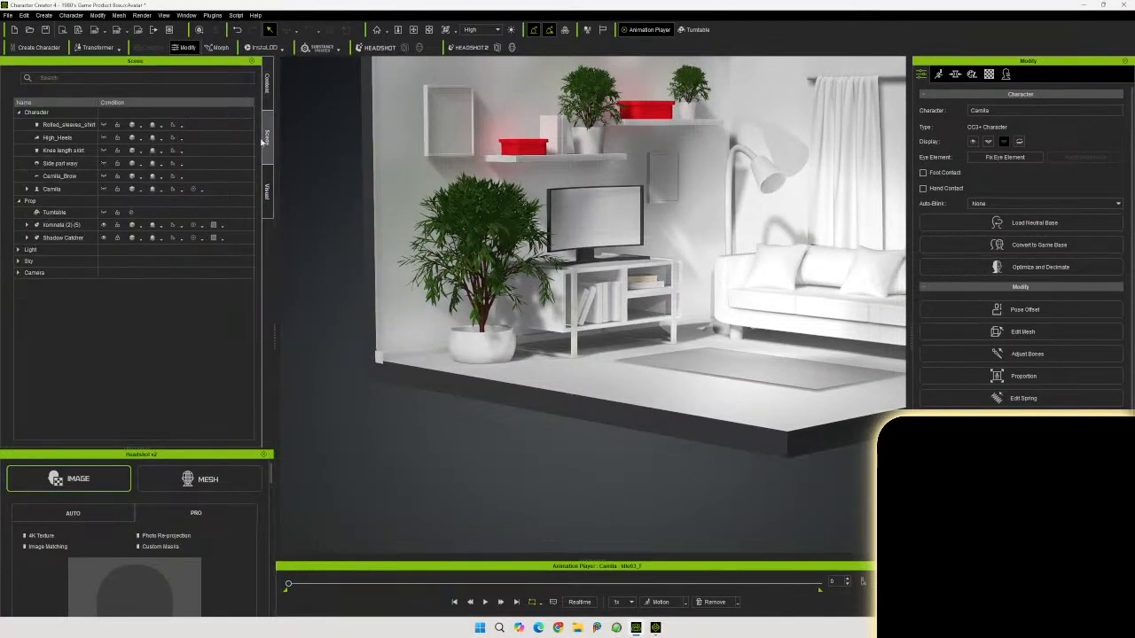
{"action": "left_click", "coordinate": [51, 188]}
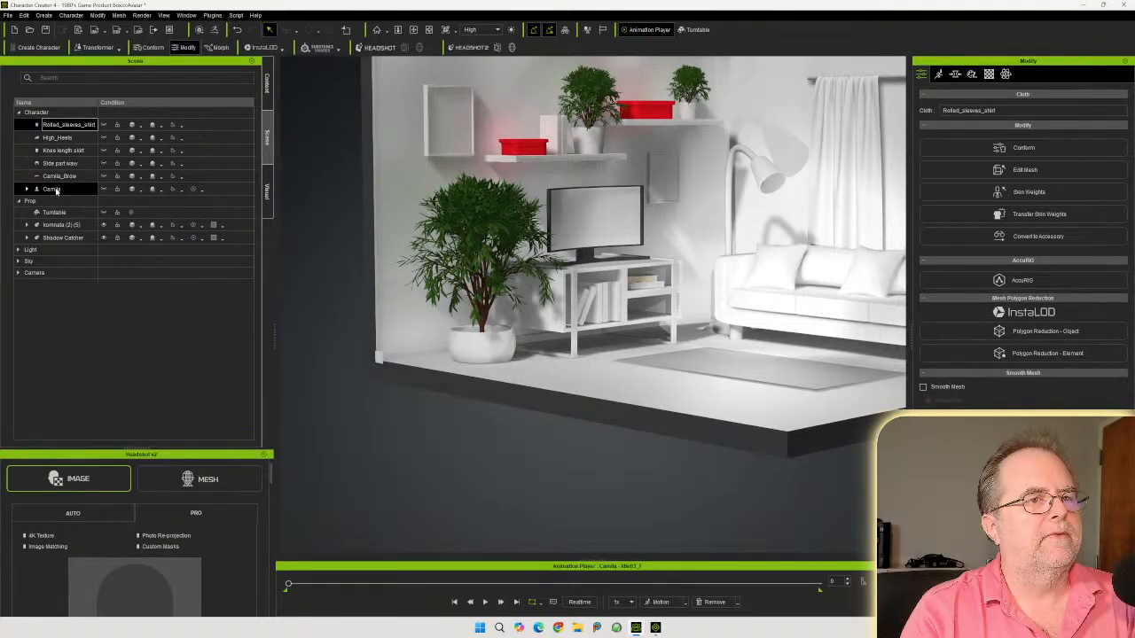
{"action": "left_click", "coordinate": [102, 189]}
Select the room prop kominata (2) (5) and switch to the Move tool
{"action": "right_click_drag", "start_coordinate": [603, 344], "coordinate": [657, 332]}
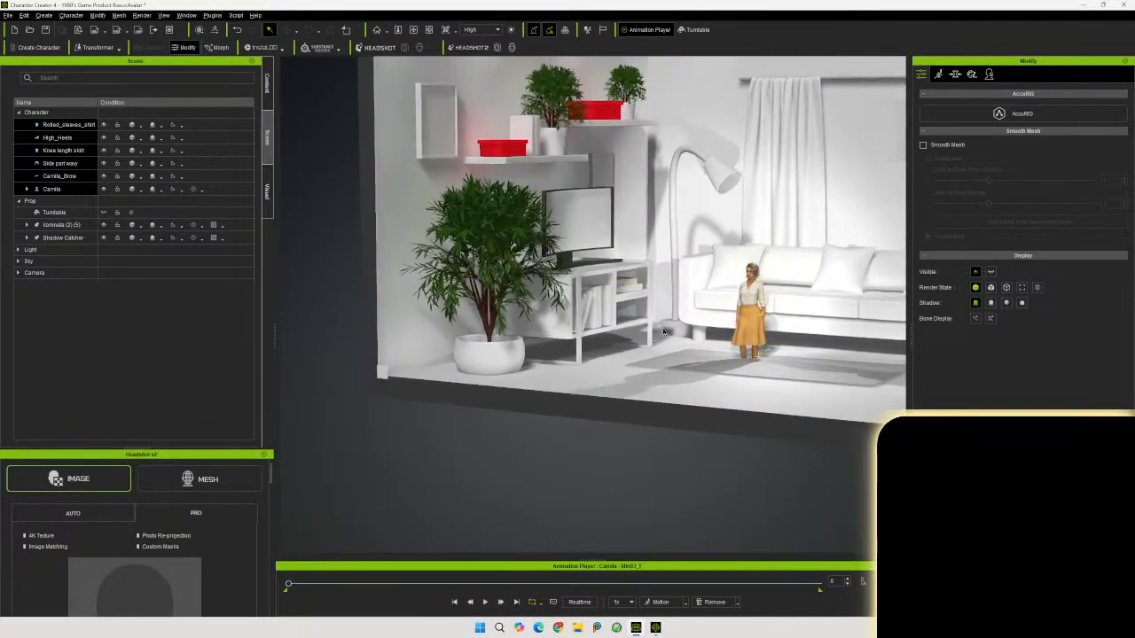
{"action": "right_click_drag", "start_coordinate": [676, 291], "coordinate": [574, 342]}
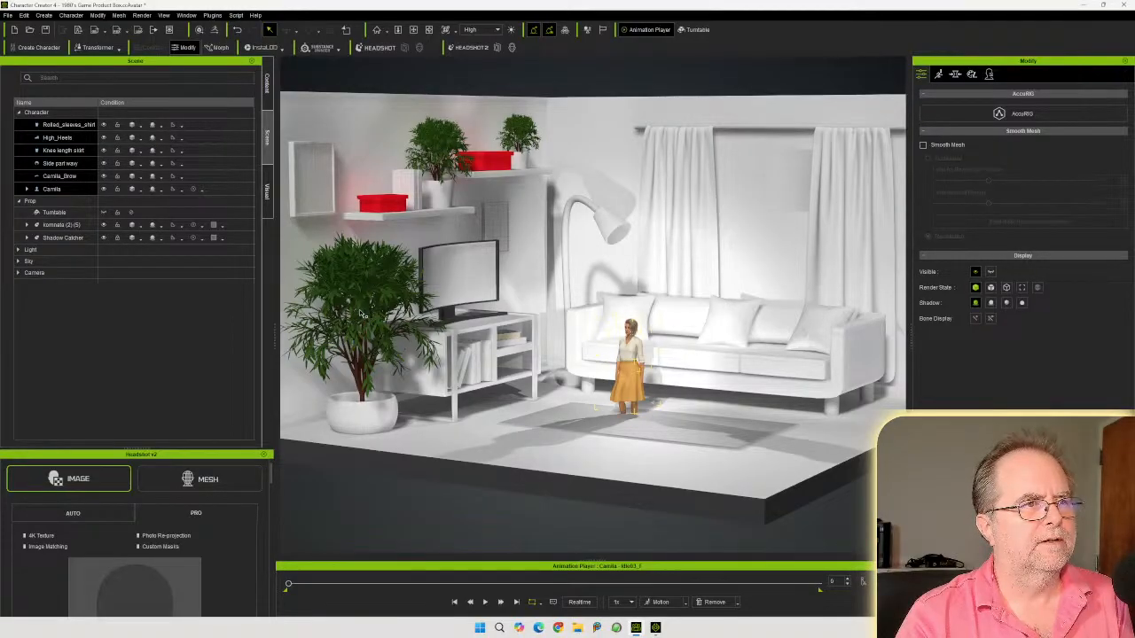
{"action": "right_click_drag", "start_coordinate": [408, 311], "coordinate": [381, 318]}
{"action": "mouse_move", "coordinate": [466, 326]}
{"action": "middle_mouse_down"}
{"action": "mouse_move", "coordinate": [429, 326]}
{"action": "mouse_move", "coordinate": [462, 329]}
{"action": "middle_mouse_up"}
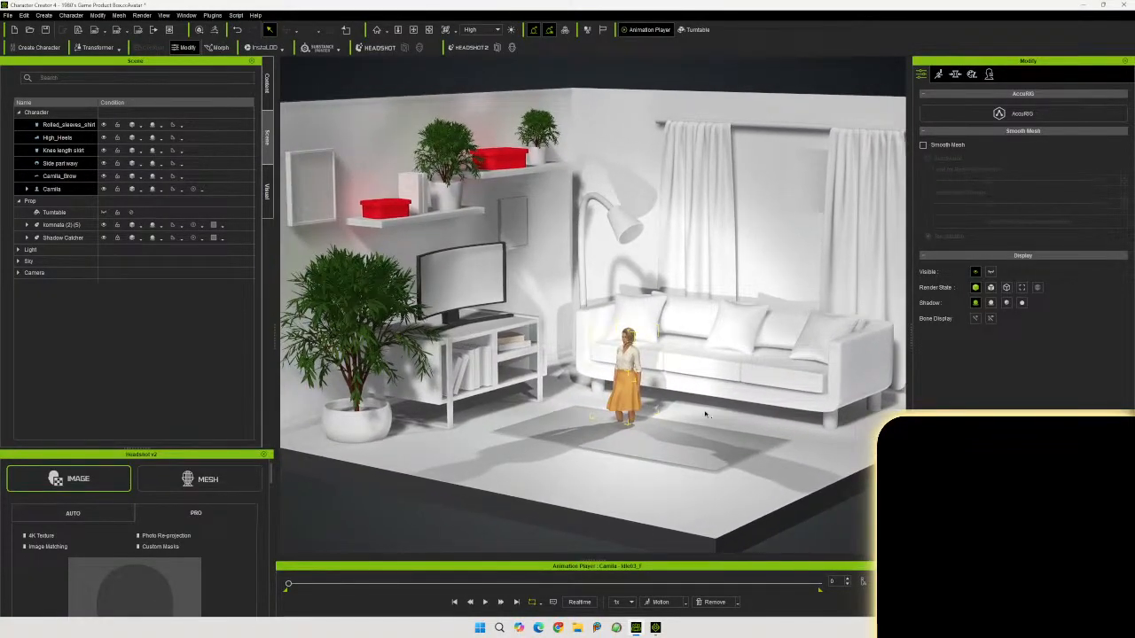
{"action": "left_click", "coordinate": [741, 230]}
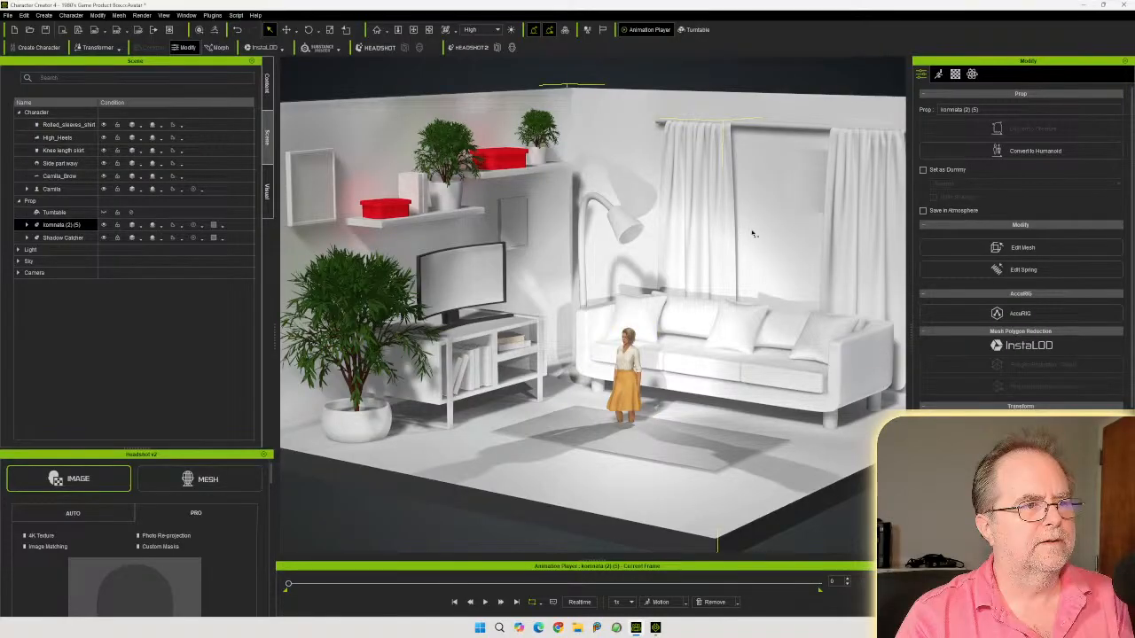
{"action": "left_click", "coordinate": [330, 30]}
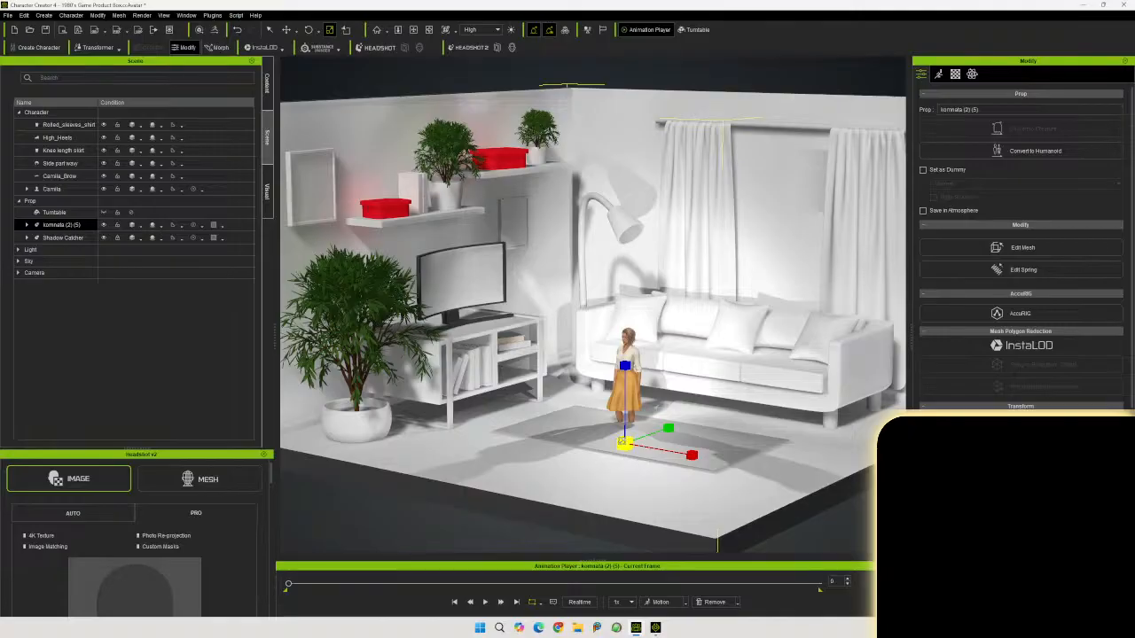
Select the character Camila and frame her in the viewport
{"action": "scroll", "coordinate": [625, 479], "scroll_direction": "down", "scroll_amount": 5}
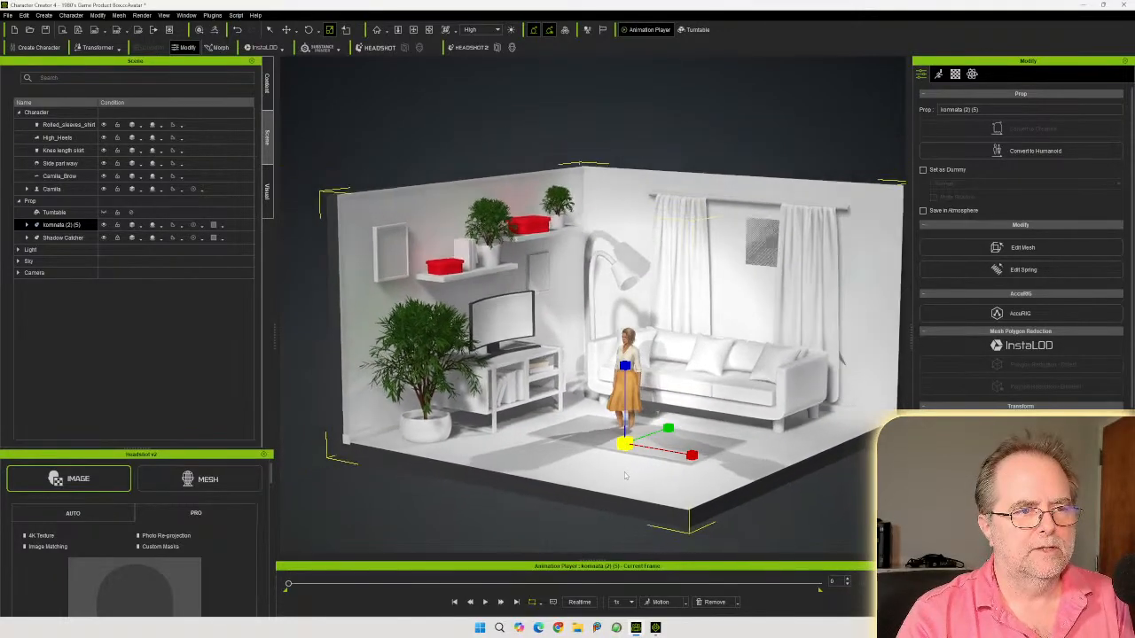
{"action": "scroll", "coordinate": [625, 483], "scroll_direction": "down", "scroll_amount": 5}
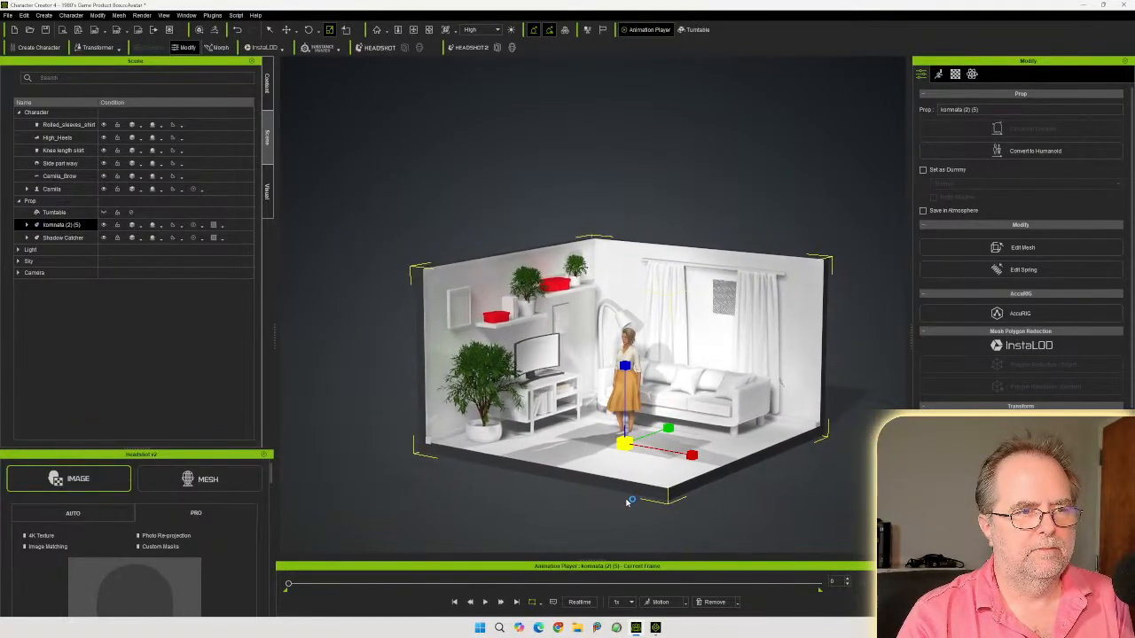
{"action": "scroll", "coordinate": [626, 505], "scroll_direction": "down", "scroll_amount": 1}
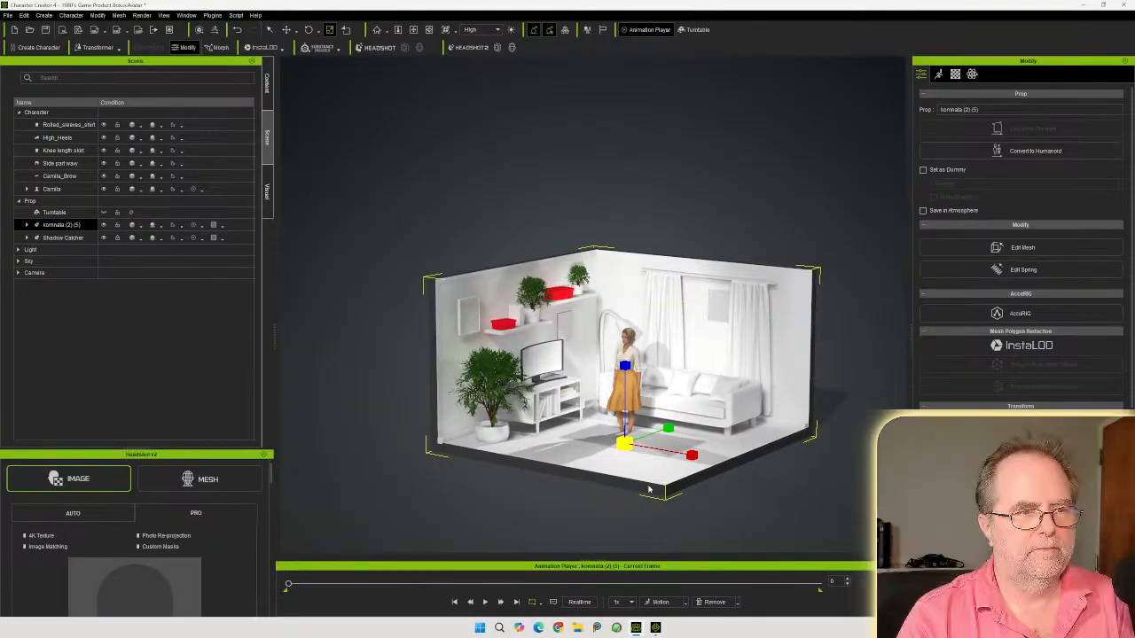
{"action": "right_click_drag", "start_coordinate": [674, 464], "coordinate": [571, 434]}
{"action": "scroll", "coordinate": [631, 433], "scroll_direction": "up", "scroll_amount": 2}
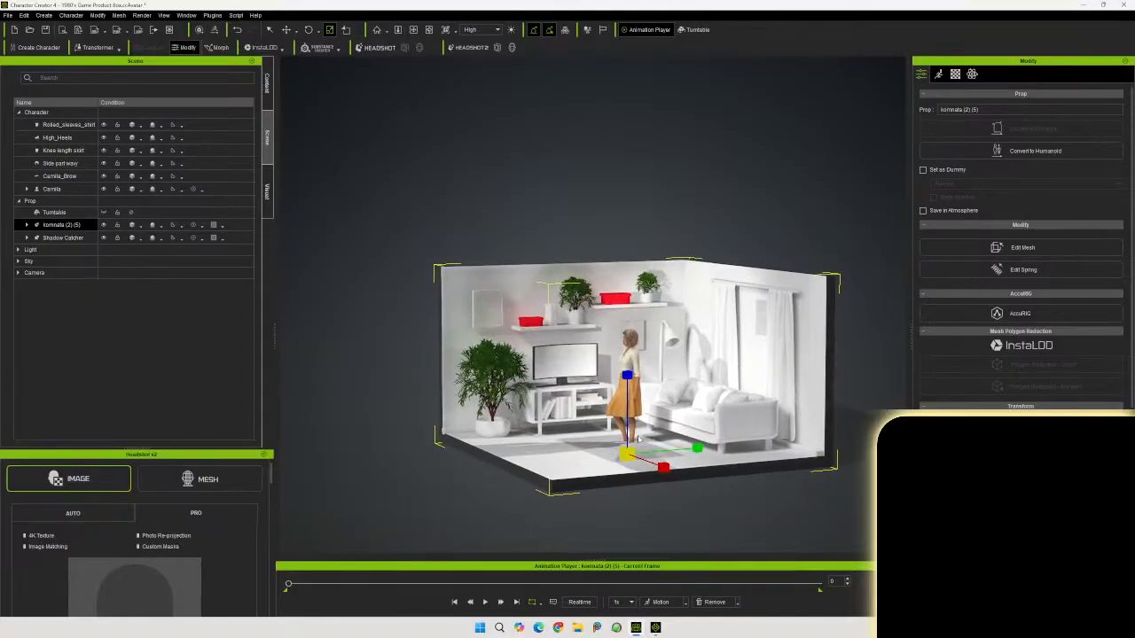
{"action": "middle_click_drag", "start_coordinate": [639, 440], "coordinate": [617, 399]}
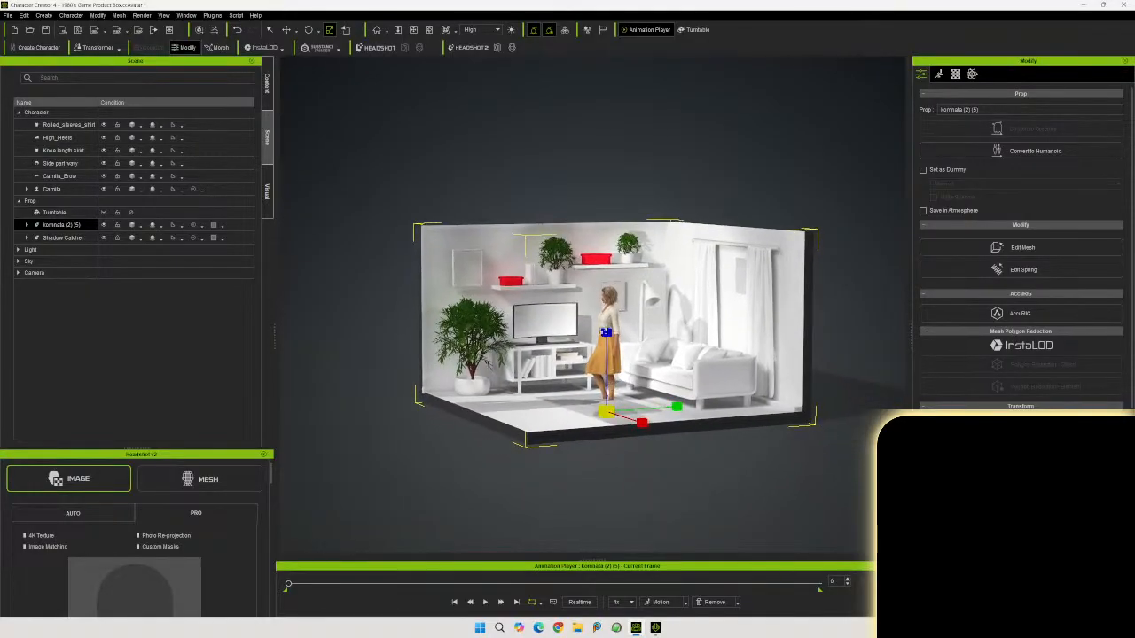
{"action": "left_click", "coordinate": [610, 325]}
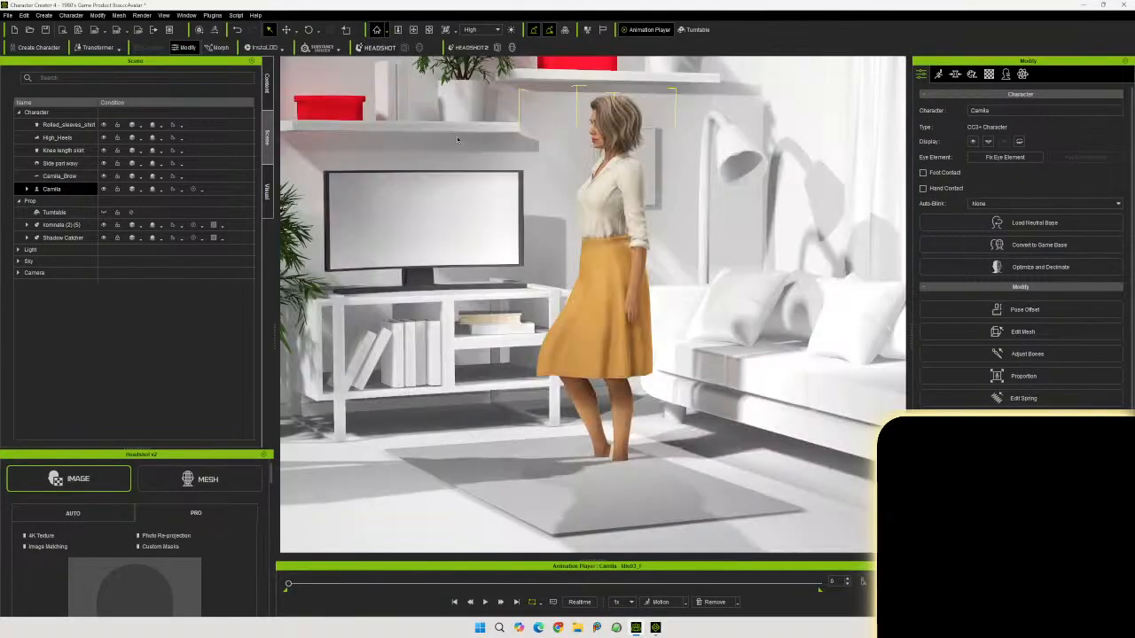
{"action": "key", "text": "f"}
{"action": "scroll", "coordinate": [563, 332], "scroll_direction": "down", "scroll_amount": 2}
{"action": "right_click_drag", "start_coordinate": [563, 333], "coordinate": [577, 363]}
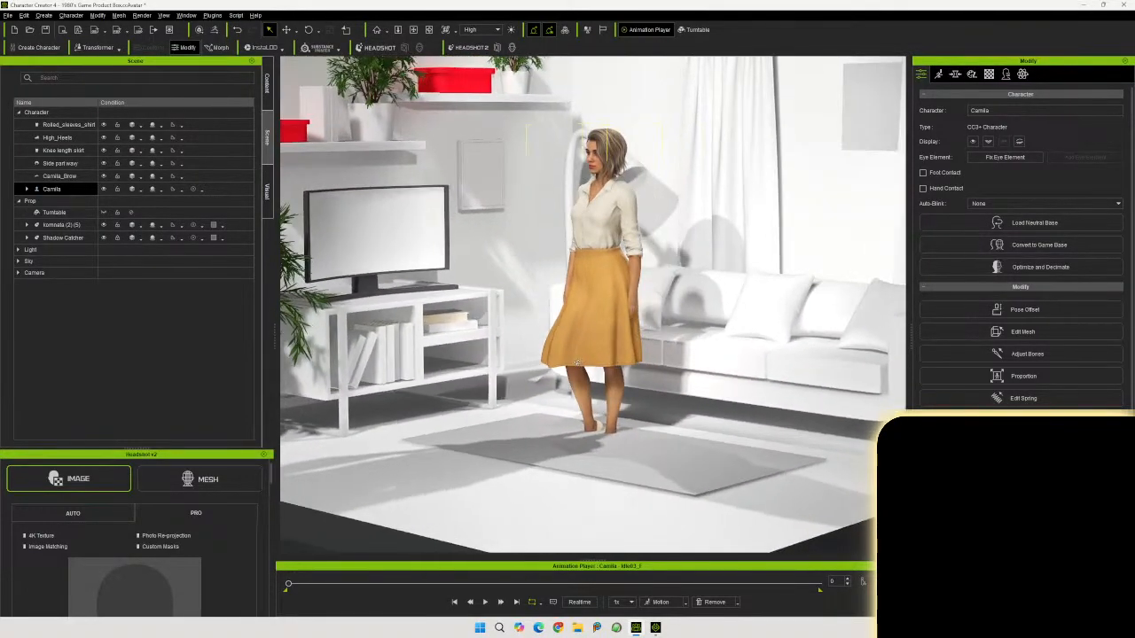
Scale the room prop kominata (2) (5) up uniformly so it fits around the character
{"action": "left_click", "coordinate": [286, 29]}
{"action": "left_click_drag", "start_coordinate": [622, 383], "coordinate": [623, 358]}
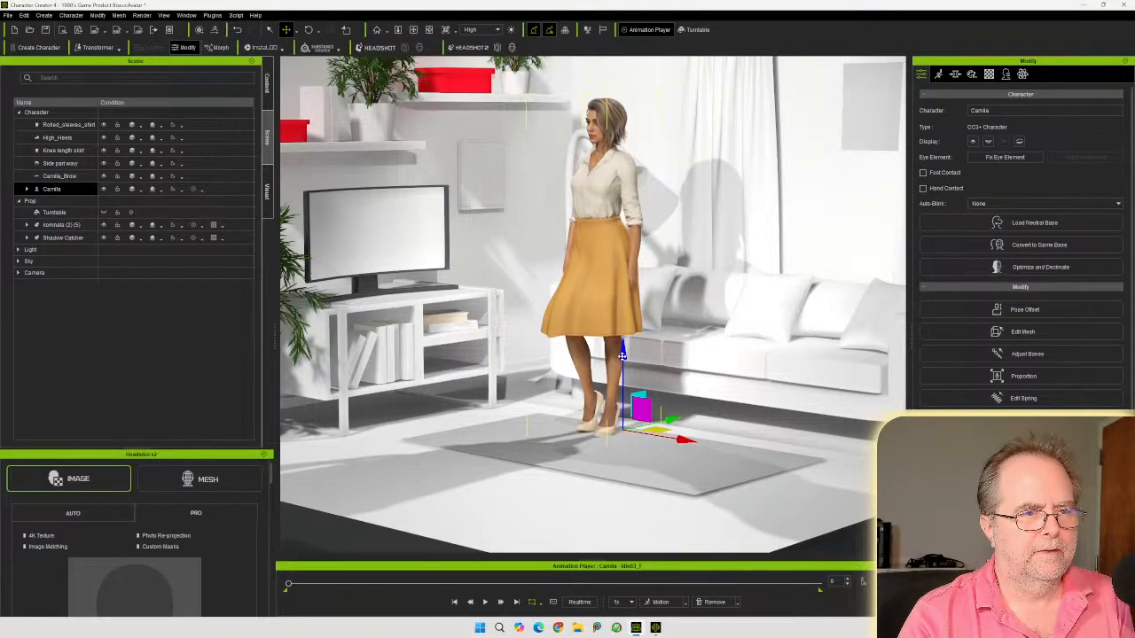
{"action": "right_click_drag", "start_coordinate": [609, 440], "coordinate": [653, 379]}
{"action": "scroll", "coordinate": [653, 380], "scroll_direction": "down", "scroll_amount": 3}
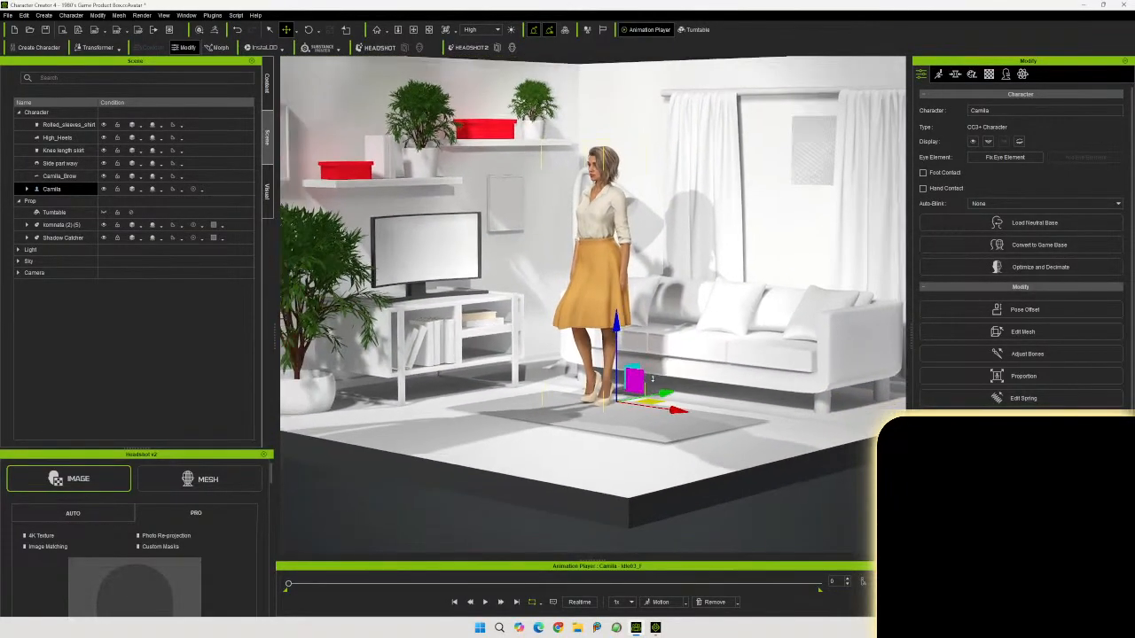
{"action": "middle_click_drag", "start_coordinate": [674, 335], "coordinate": [671, 394]}
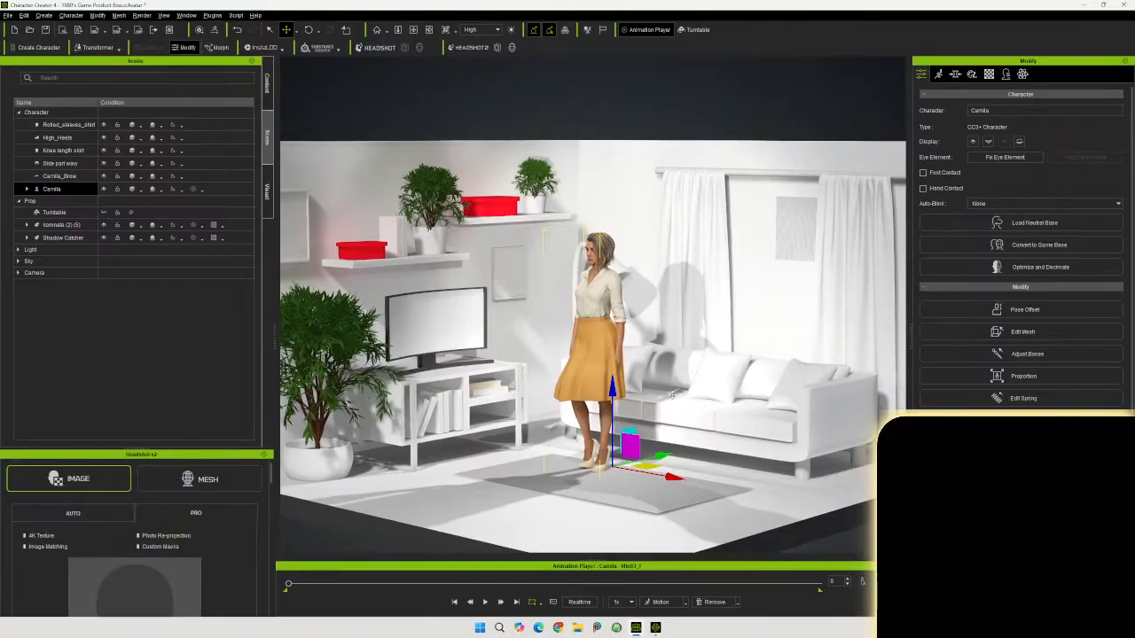
{"action": "right_click_drag", "start_coordinate": [674, 392], "coordinate": [500, 376]}
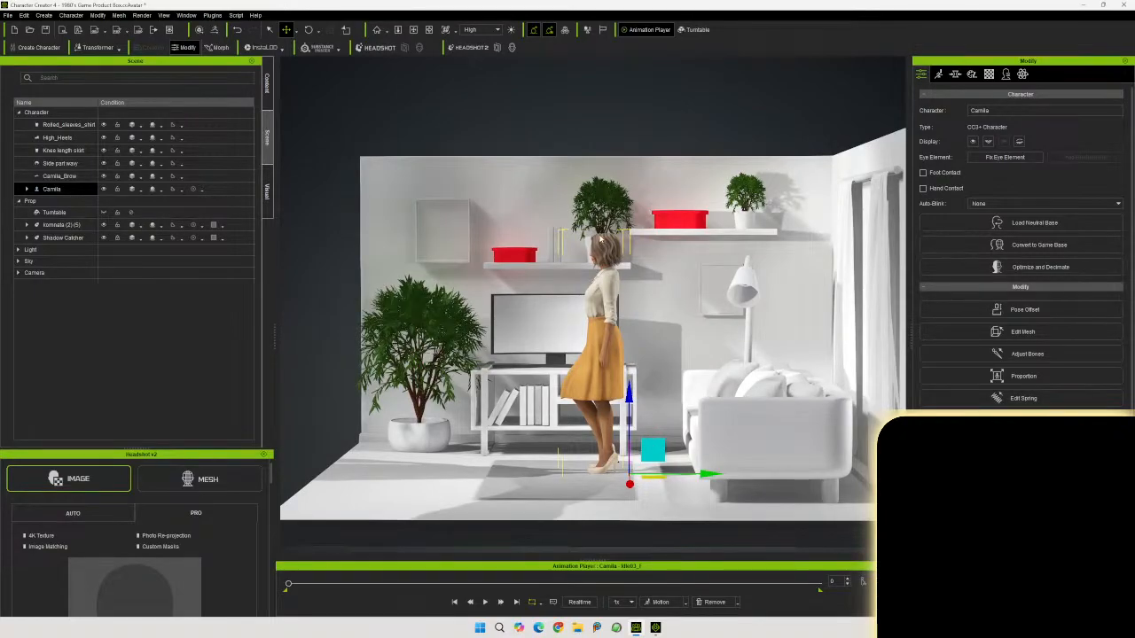
{"action": "right_click_drag", "start_coordinate": [538, 270], "coordinate": [723, 365]}
{"action": "left_click", "coordinate": [727, 370]}
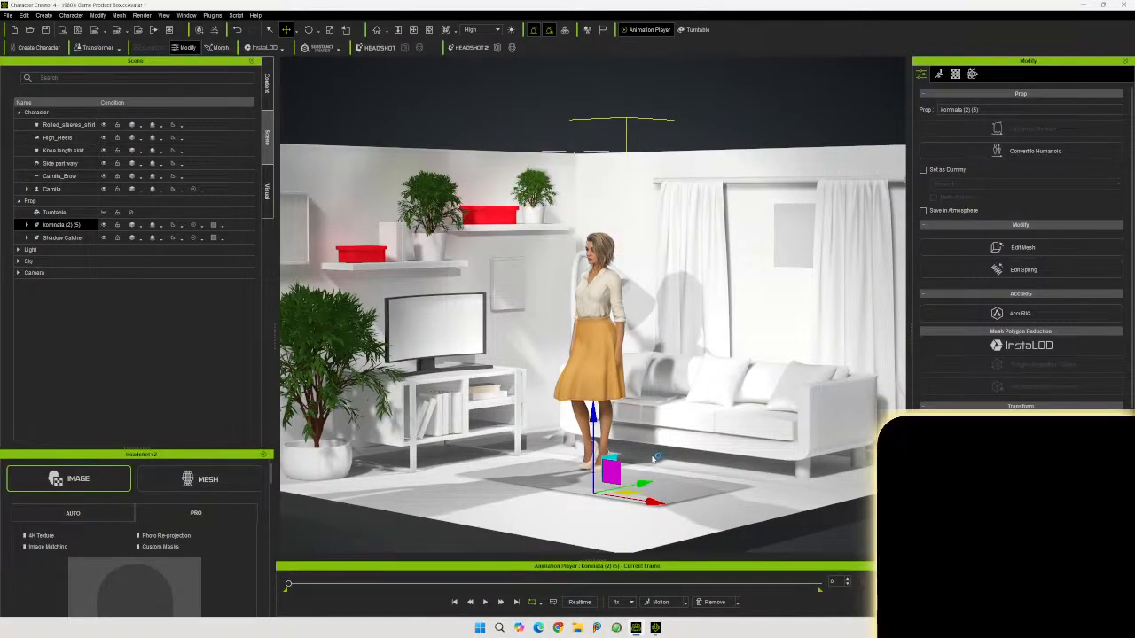
{"action": "left_click", "coordinate": [329, 29]}
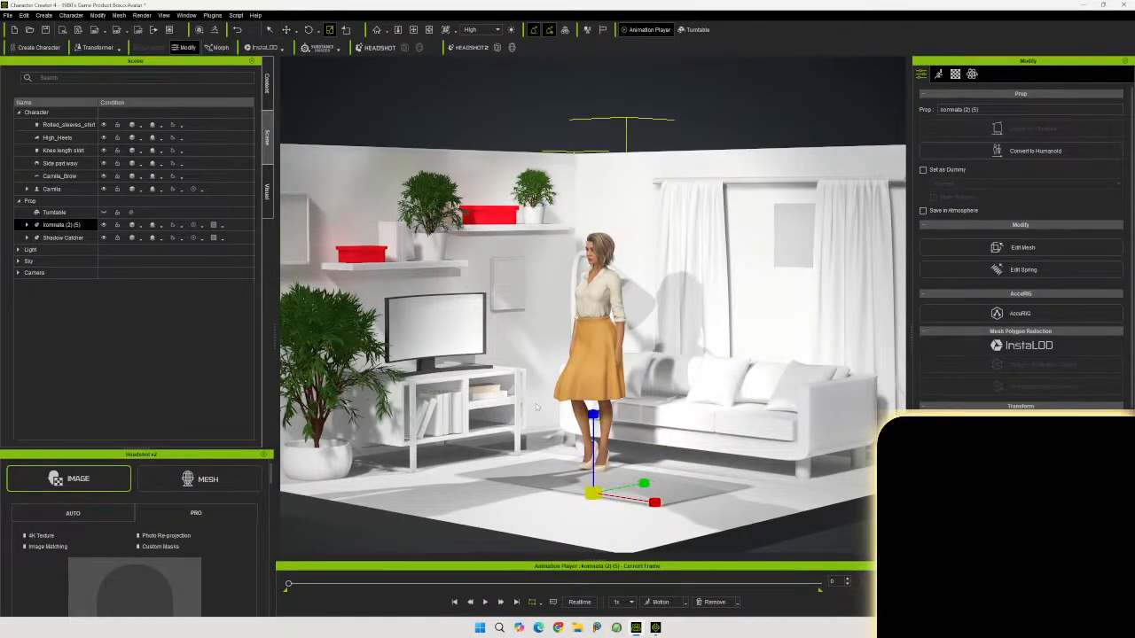
{"action": "left_click_drag", "start_coordinate": [588, 490], "coordinate": [609, 428]}
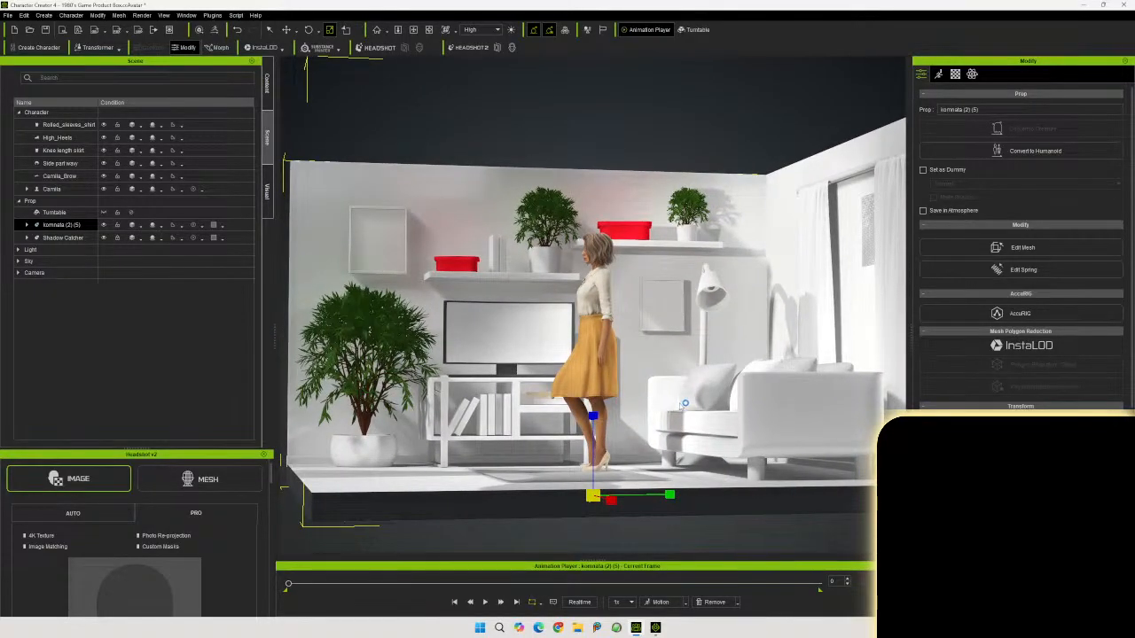
{"action": "right_click_drag", "start_coordinate": [621, 437], "coordinate": [687, 432]}
Apply the Sitting_Bench_01 pose from the 2.Female Pose templates to Camila
{"action": "left_click", "coordinate": [586, 302]}
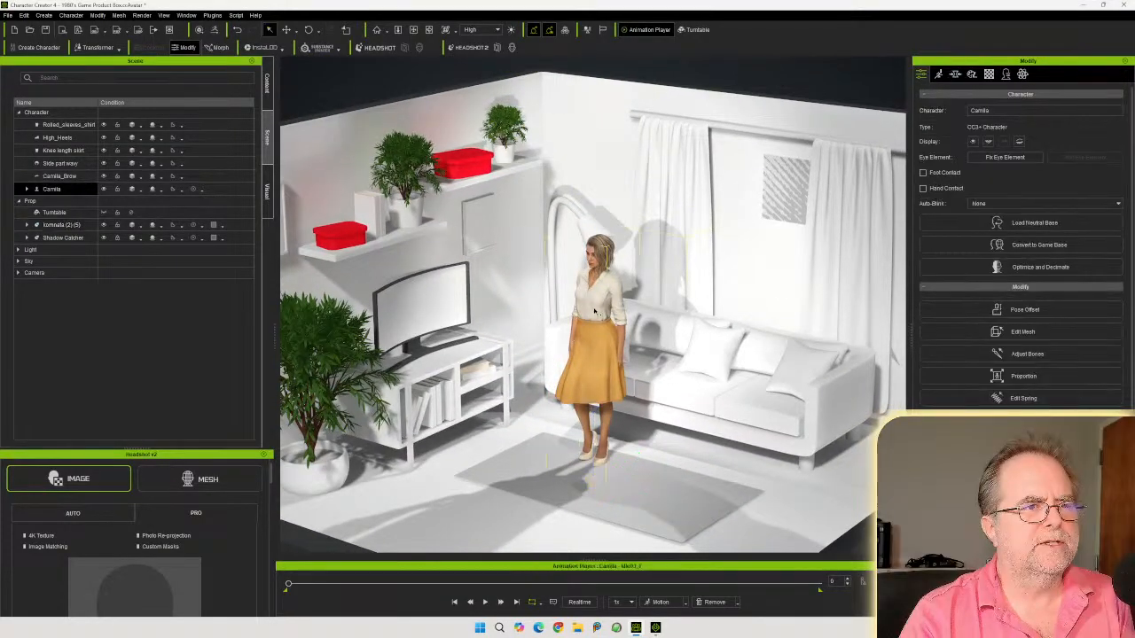
{"action": "left_click", "coordinate": [267, 82]}
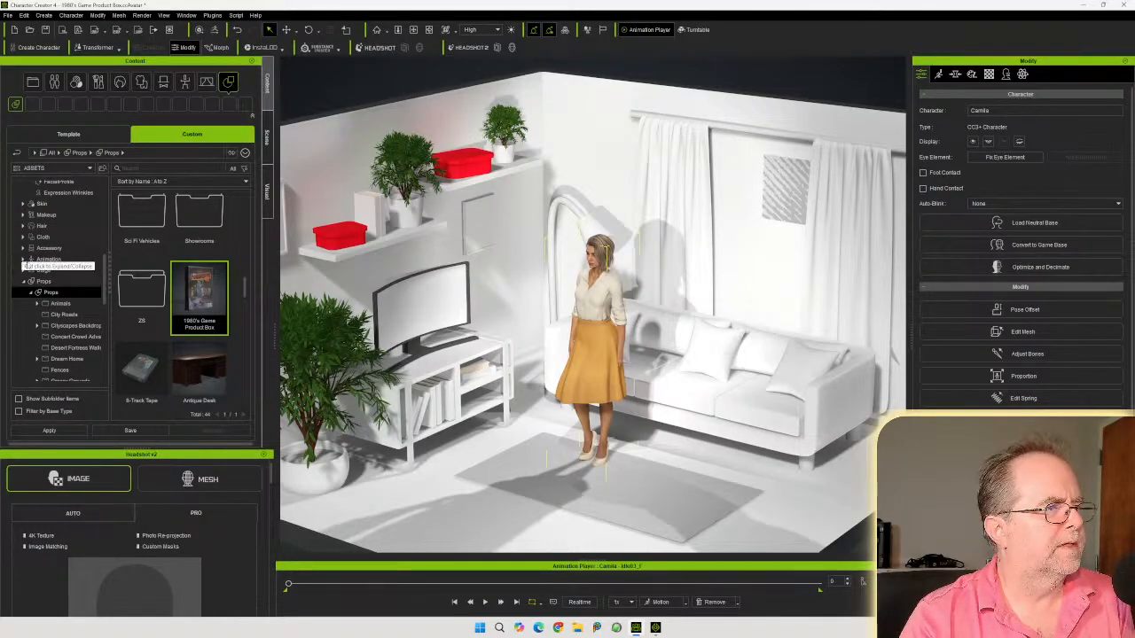
{"action": "left_click", "coordinate": [24, 259]}
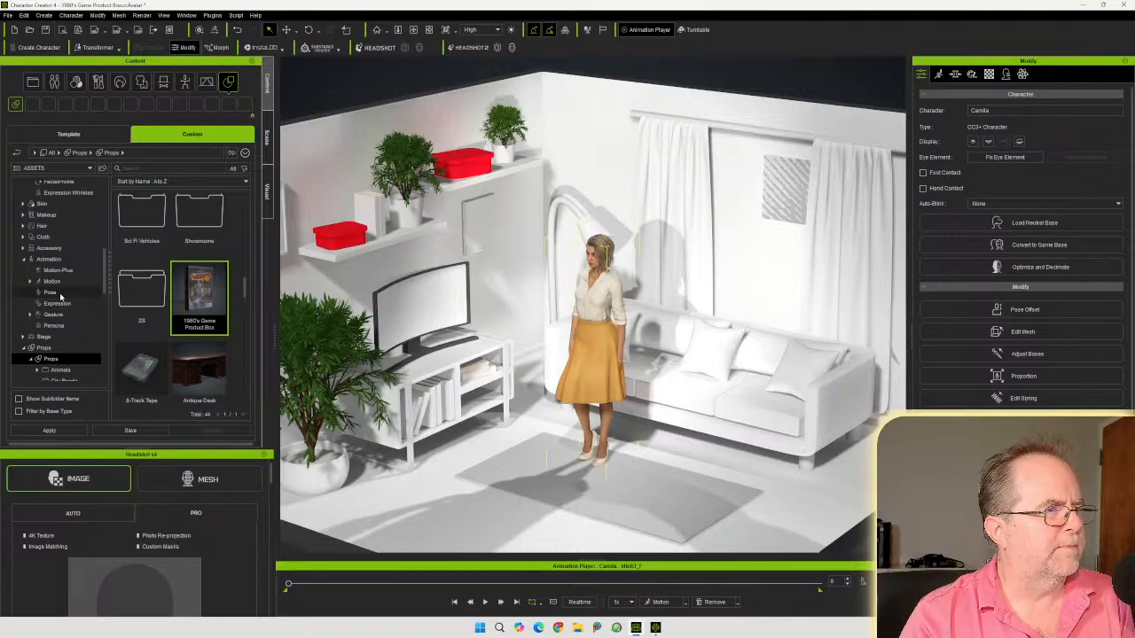
{"action": "left_click", "coordinate": [51, 293]}
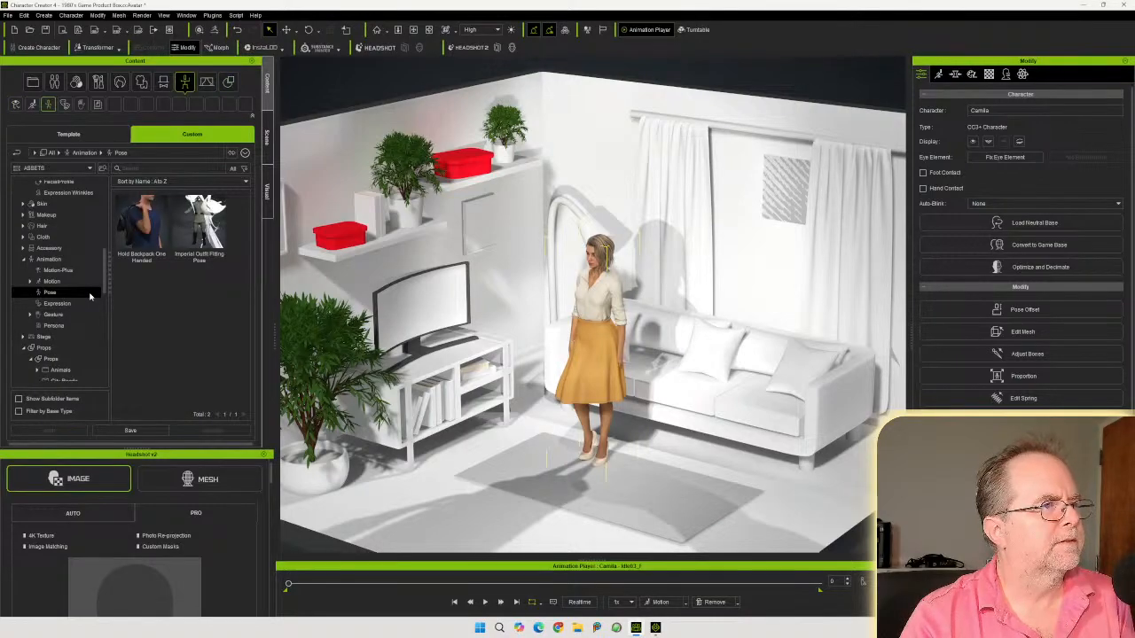
{"action": "left_click", "coordinate": [78, 136]}
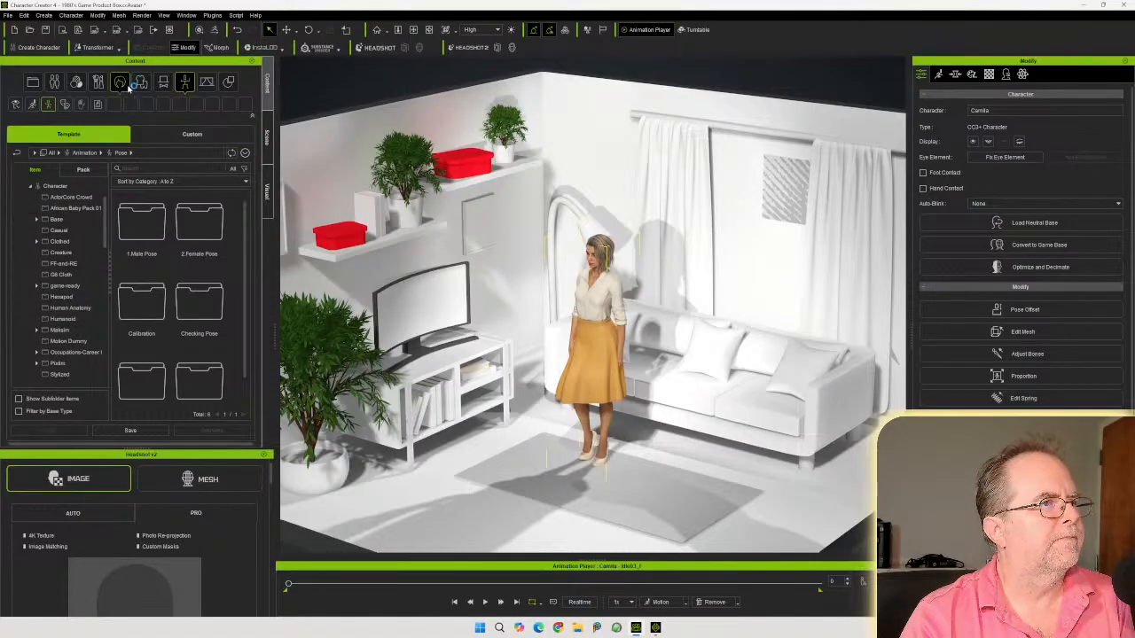
{"action": "left_click", "coordinate": [184, 85]}
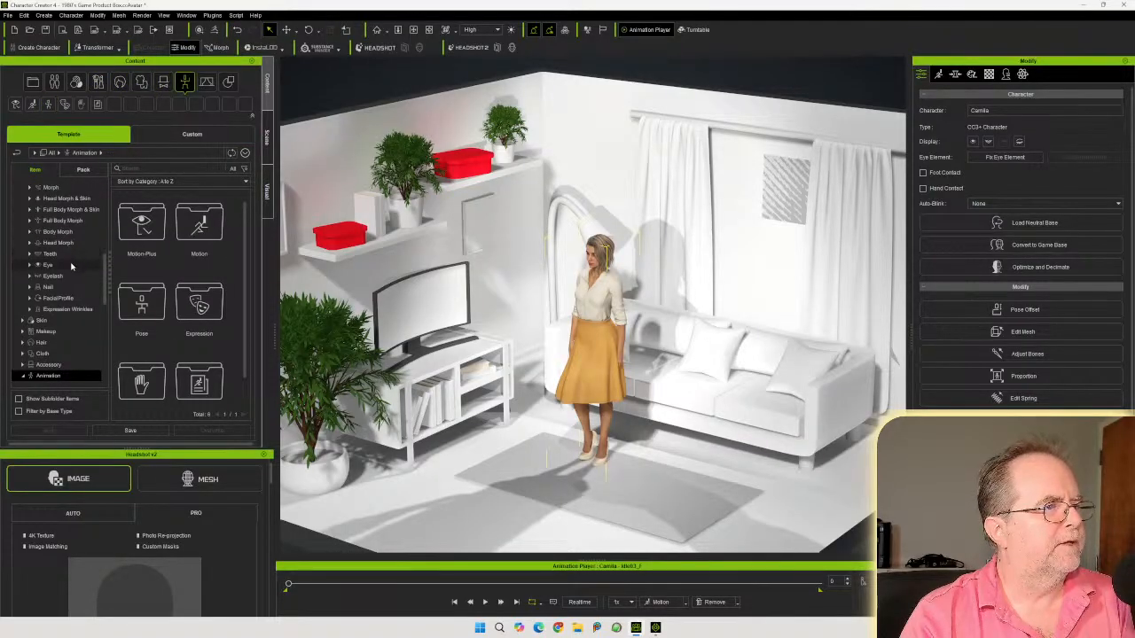
{"action": "scroll", "coordinate": [69, 279], "scroll_direction": "down", "scroll_amount": 3}
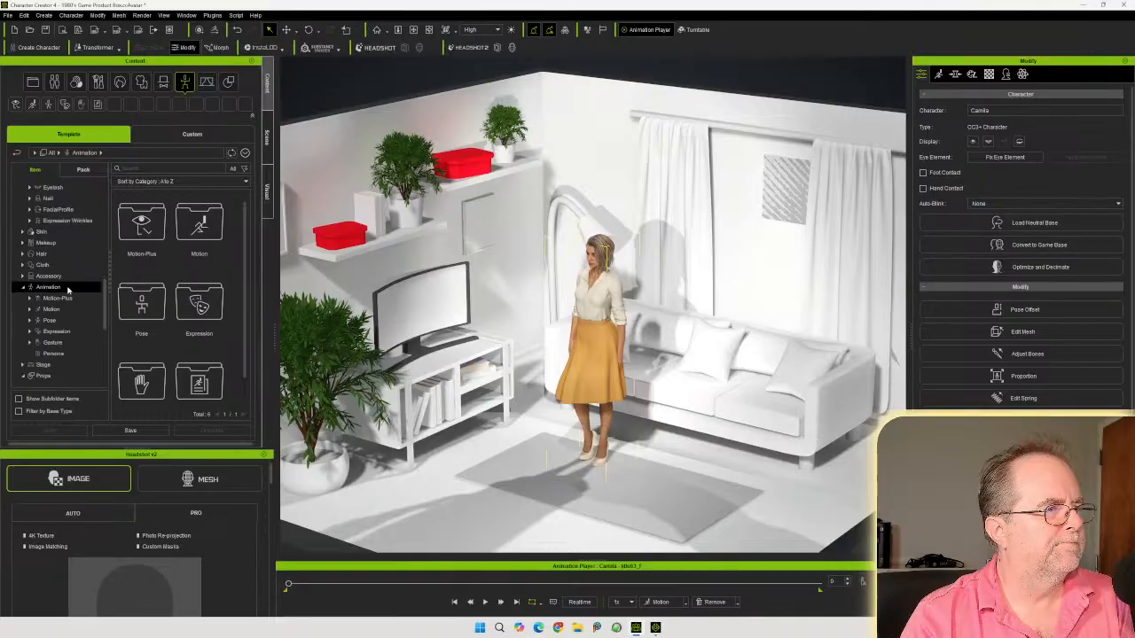
{"action": "left_click", "coordinate": [53, 323]}
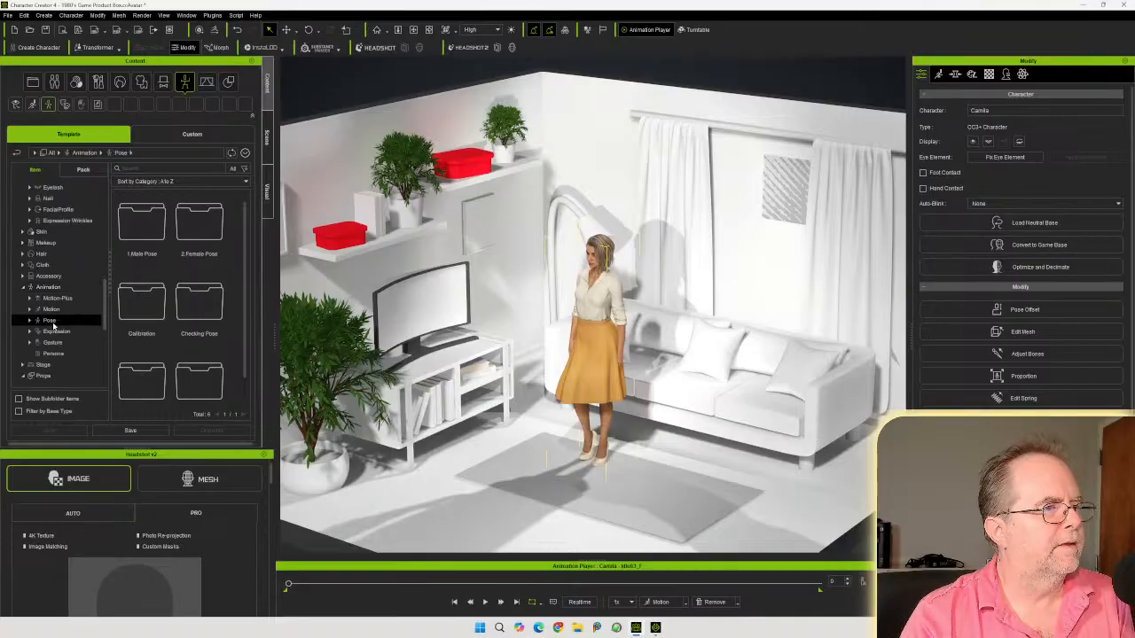
{"action": "double_click", "coordinate": [199, 221]}
{"action": "scroll", "coordinate": [202, 259], "scroll_direction": "down", "scroll_amount": 4}
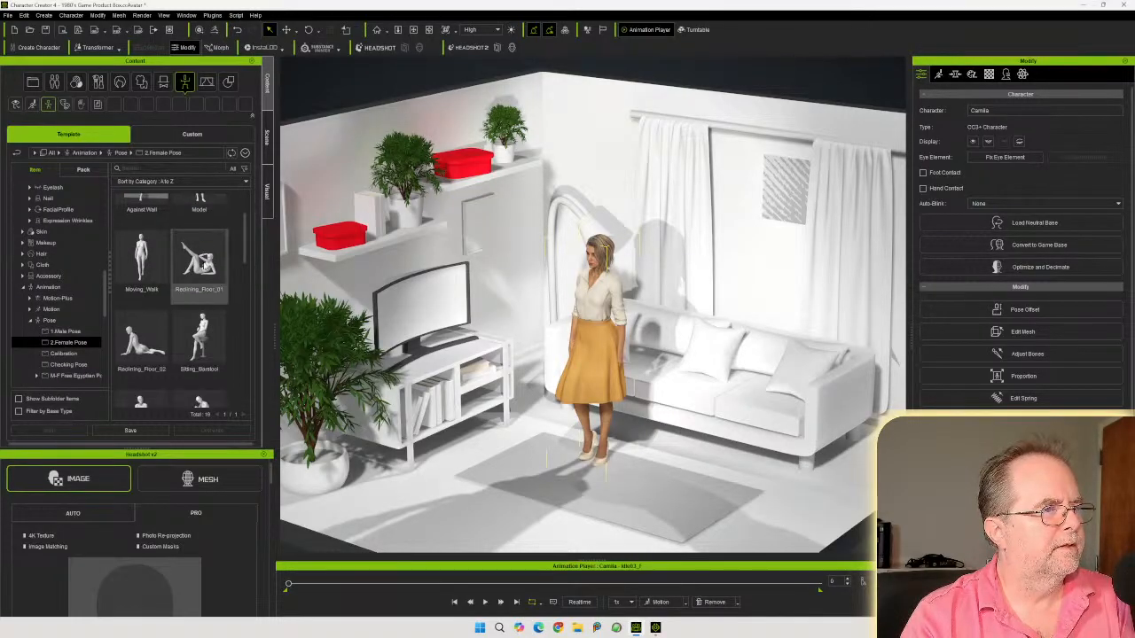
{"action": "scroll", "coordinate": [193, 275], "scroll_direction": "down", "scroll_amount": 1}
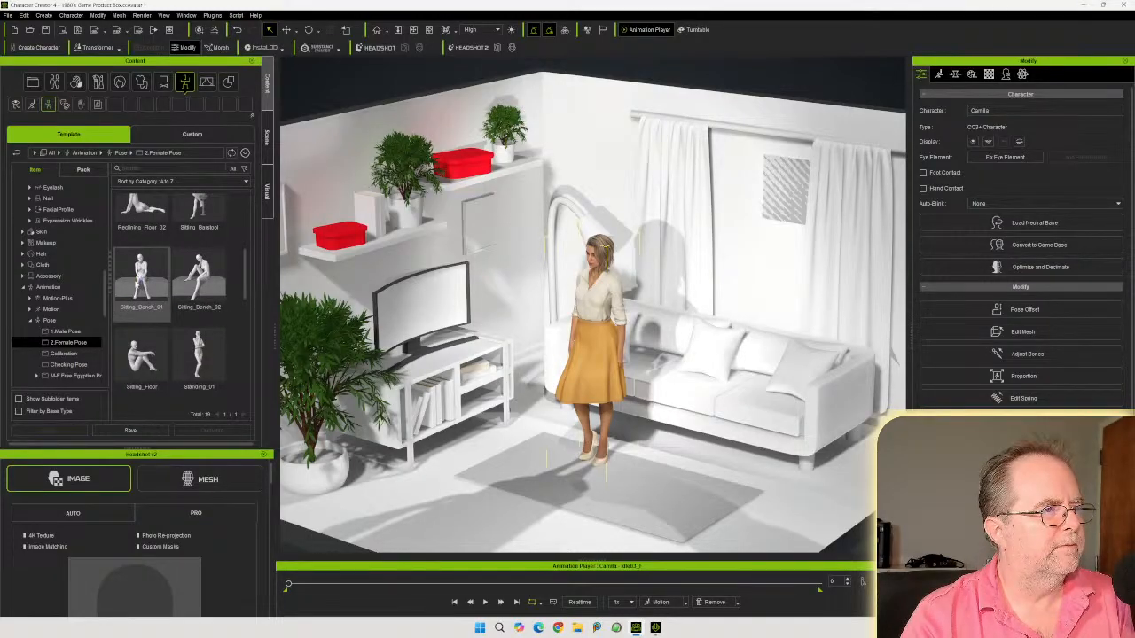
{"action": "double_click", "coordinate": [140, 277]}
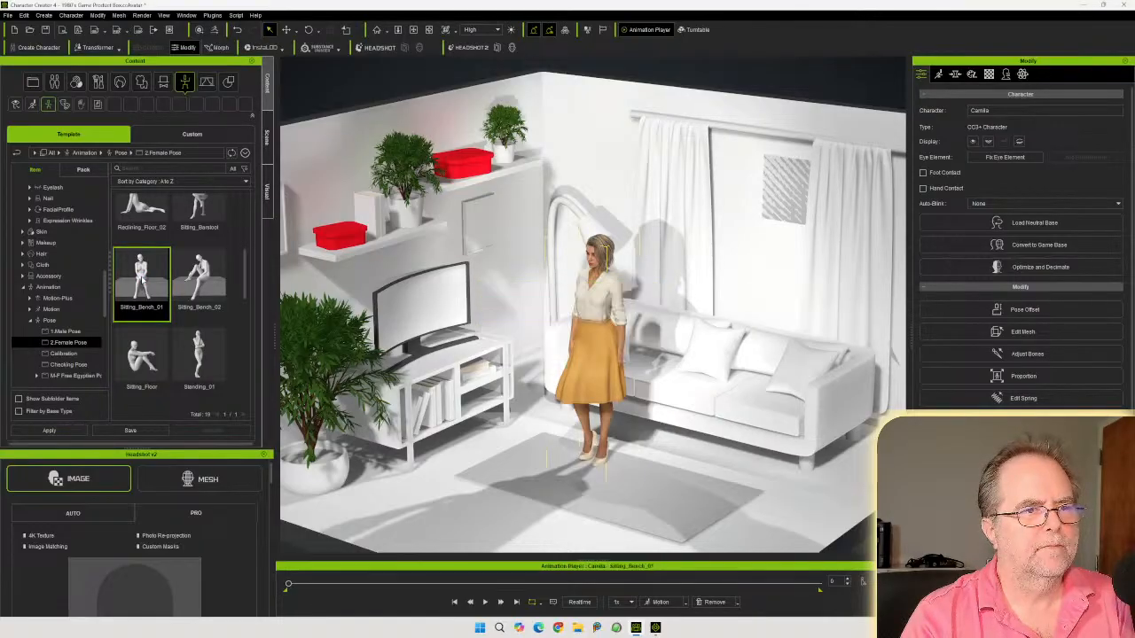
Move Camila across the room so she sits on the sofa's seat
{"action": "right_click_drag", "start_coordinate": [460, 410], "coordinate": [246, 341]}
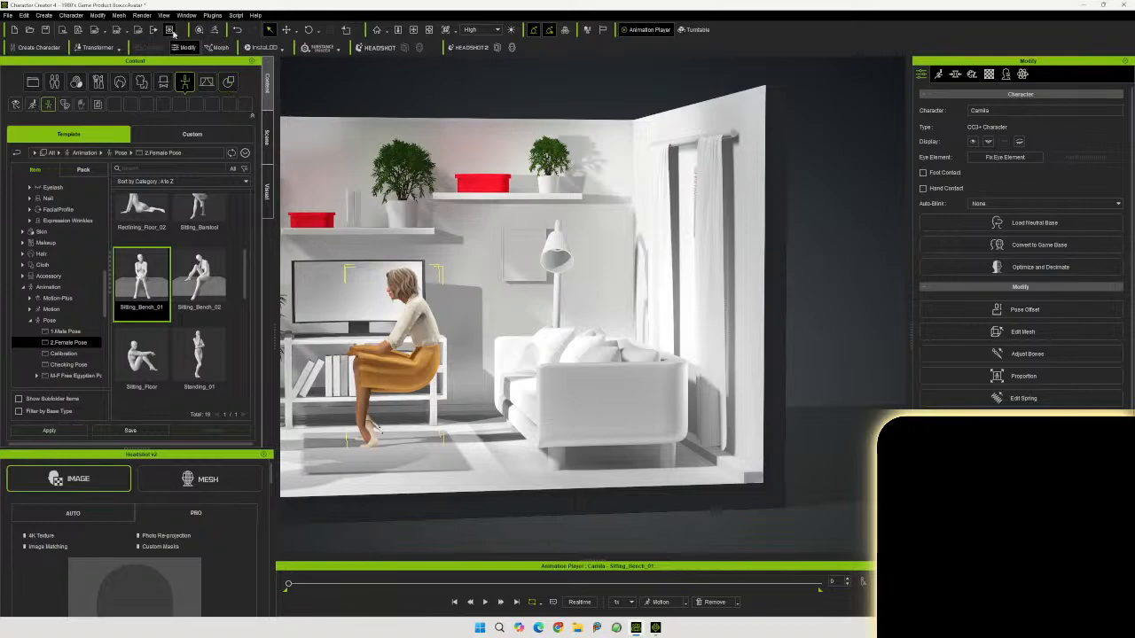
{"action": "left_click", "coordinate": [286, 31]}
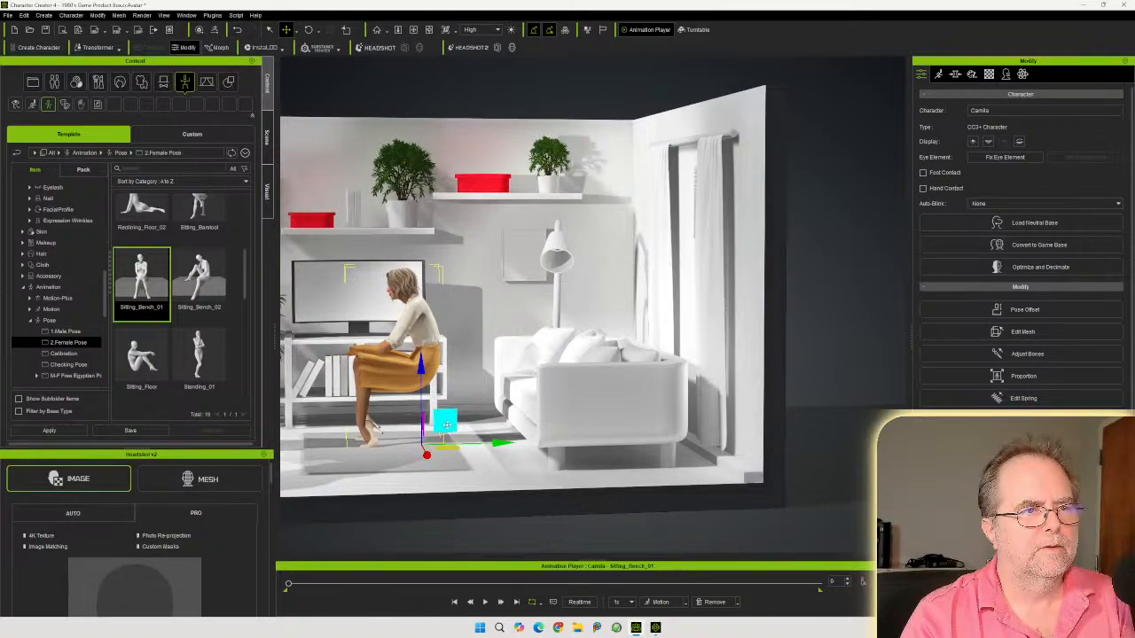
{"action": "left_click_drag", "start_coordinate": [492, 441], "coordinate": [613, 438]}
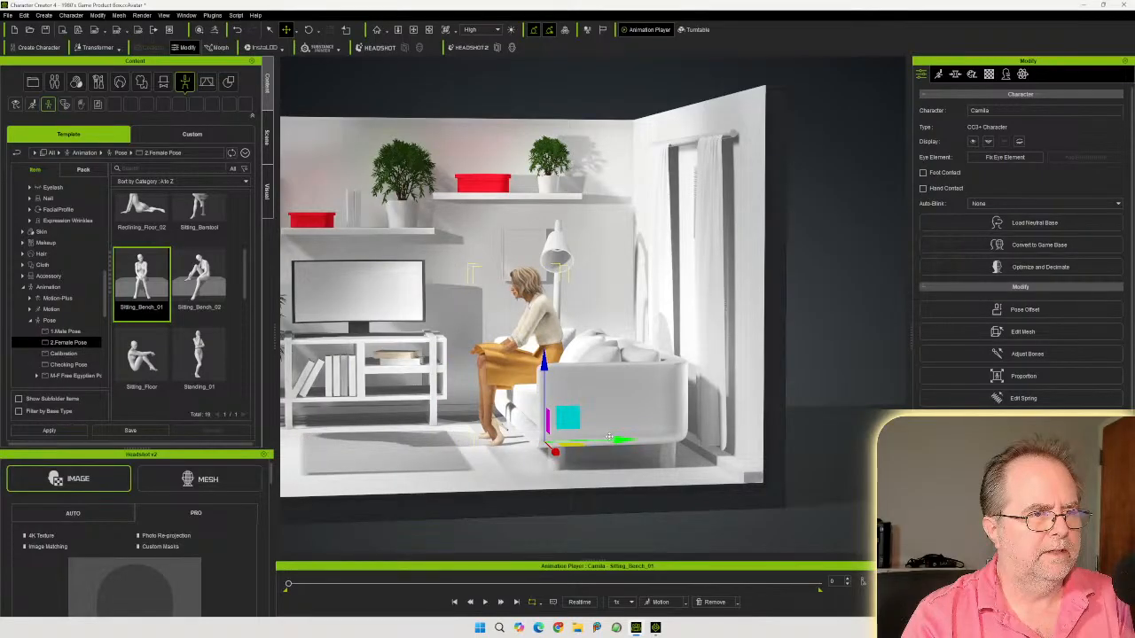
{"action": "right_click_drag", "start_coordinate": [455, 434], "coordinate": [733, 514]}
{"action": "left_click_drag", "start_coordinate": [608, 422], "coordinate": [698, 424]}
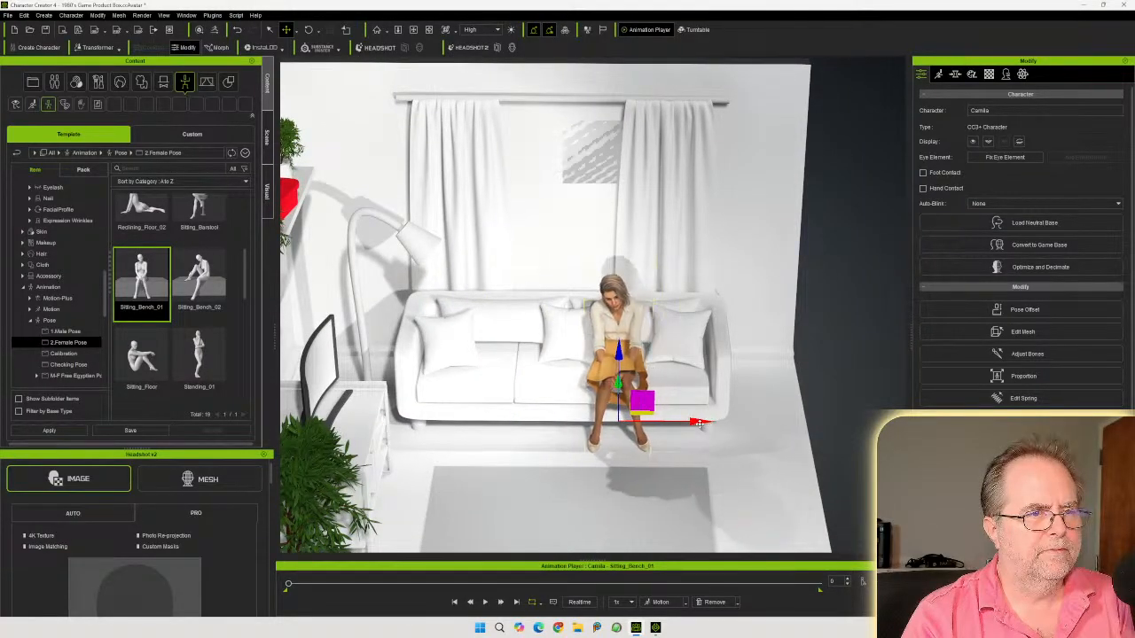
{"action": "right_click_drag", "start_coordinate": [699, 425], "coordinate": [501, 335]}
{"action": "middle_click_drag", "start_coordinate": [490, 331], "coordinate": [600, 364]}
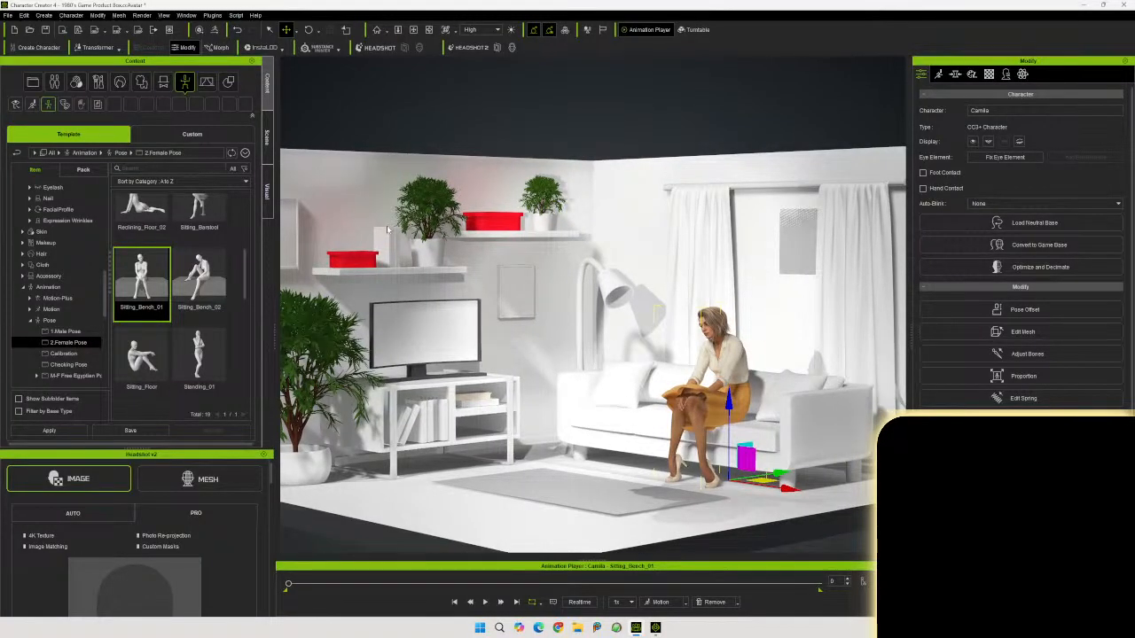
Hide the character Camila in the scene
{"action": "left_click", "coordinate": [268, 137]}
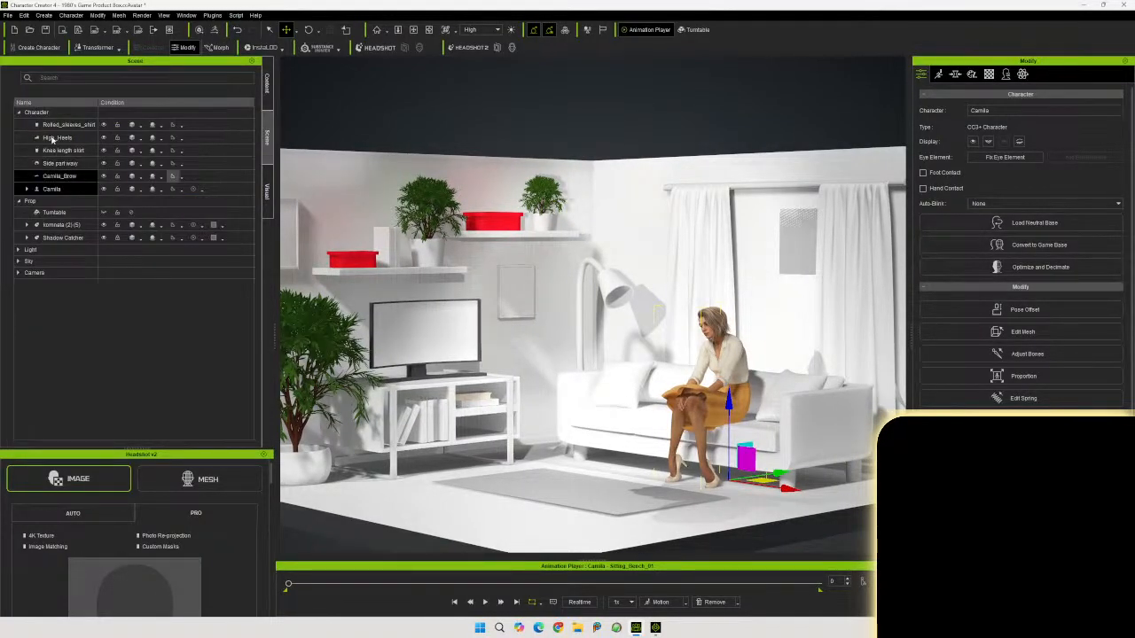
{"action": "left_click", "coordinate": [79, 125]}
{"action": "left_click", "coordinate": [103, 125]}
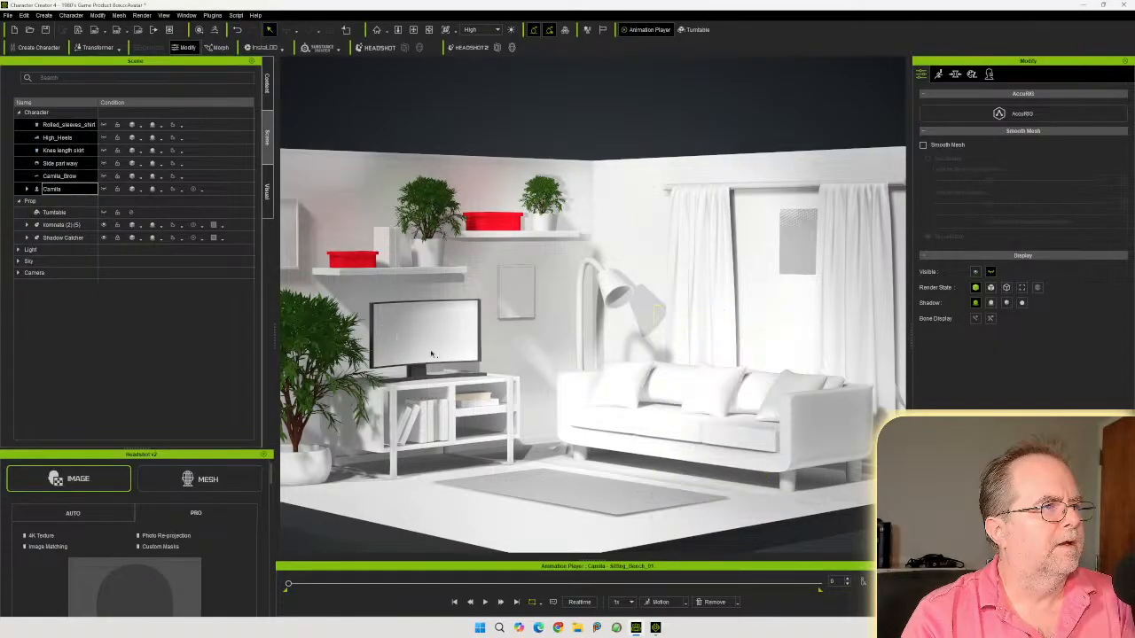
Orbit and zoom around the empty room to examine the furniture layout
{"action": "right_click_drag", "start_coordinate": [495, 344], "coordinate": [520, 388]}
{"action": "middle_click_drag", "start_coordinate": [520, 388], "coordinate": [530, 353]}
{"action": "right_click_drag", "start_coordinate": [530, 353], "coordinate": [534, 356]}
{"action": "scroll", "coordinate": [534, 356], "scroll_direction": "down", "scroll_amount": 3}
{"action": "middle_click_drag", "start_coordinate": [547, 345], "coordinate": [556, 370]}
{"action": "right_click_drag", "start_coordinate": [488, 376], "coordinate": [588, 362]}
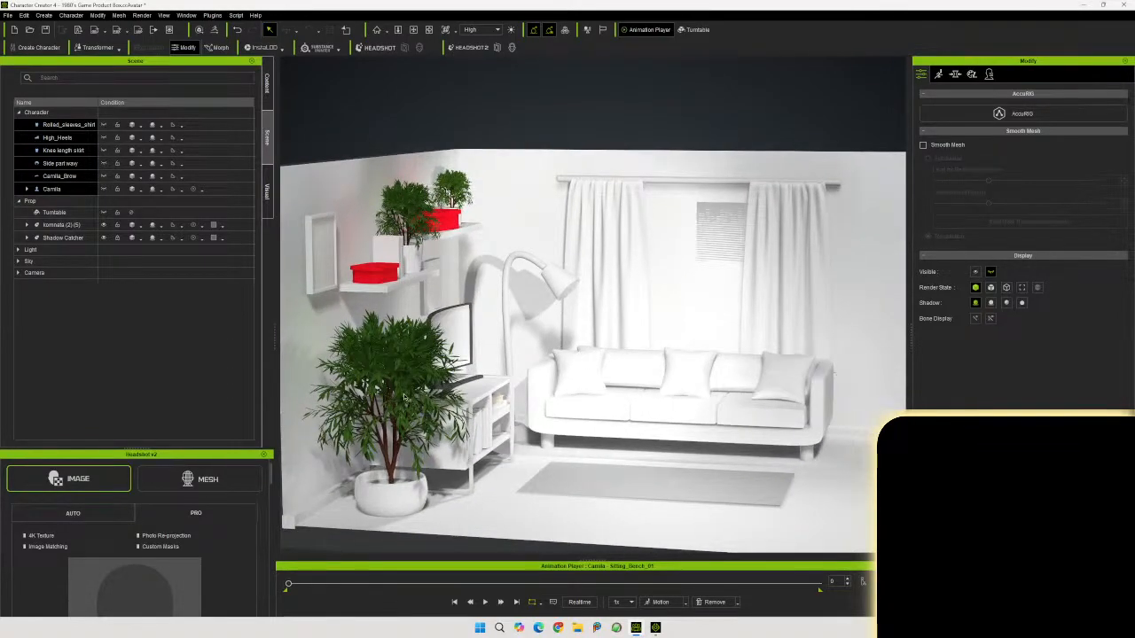
{"action": "right_click_drag", "start_coordinate": [597, 402], "coordinate": [482, 394]}
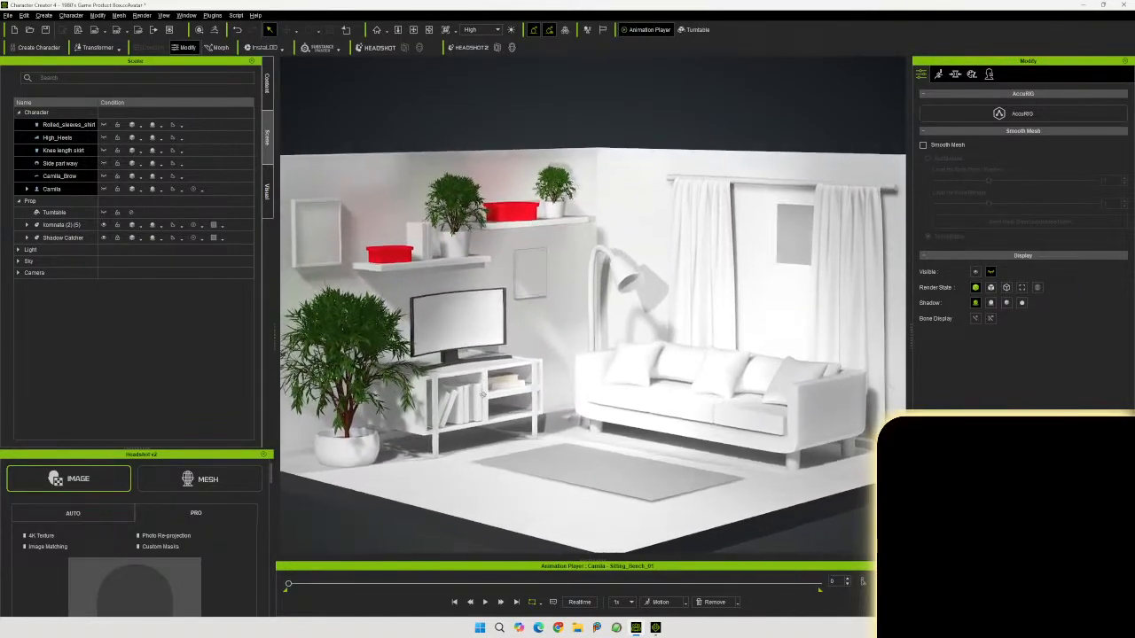
{"action": "right_click_drag", "start_coordinate": [571, 352], "coordinate": [595, 346]}
{"action": "right_click", "coordinate": [595, 346]}
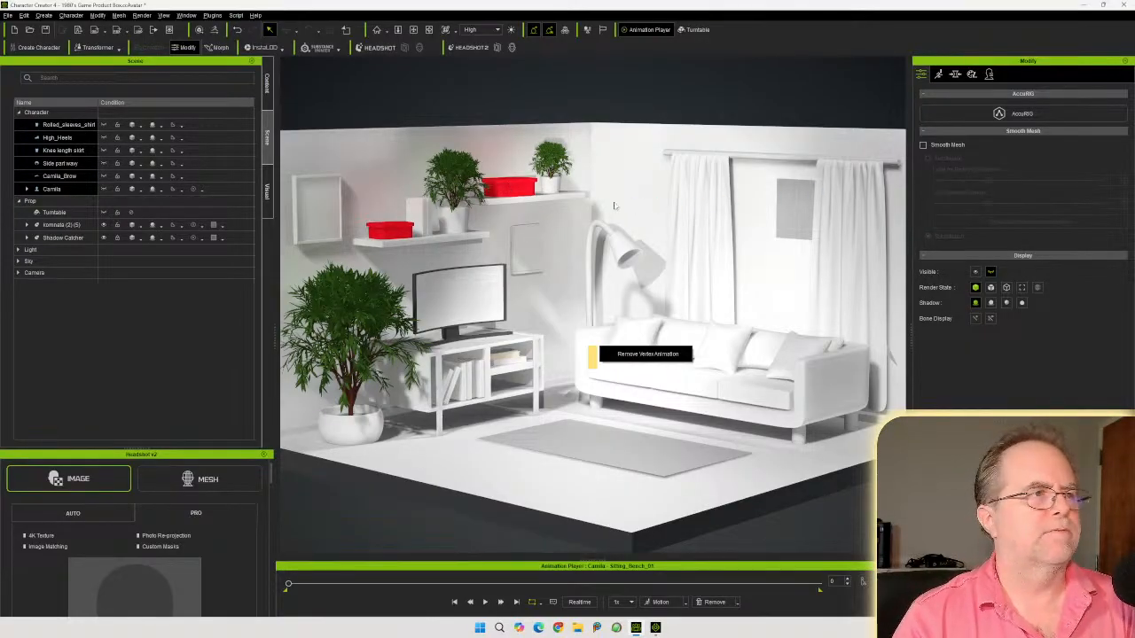
Select the imported room prop and browse its materials in the material list
{"action": "left_click", "coordinate": [638, 249]}
{"action": "left_click", "coordinate": [989, 73]}
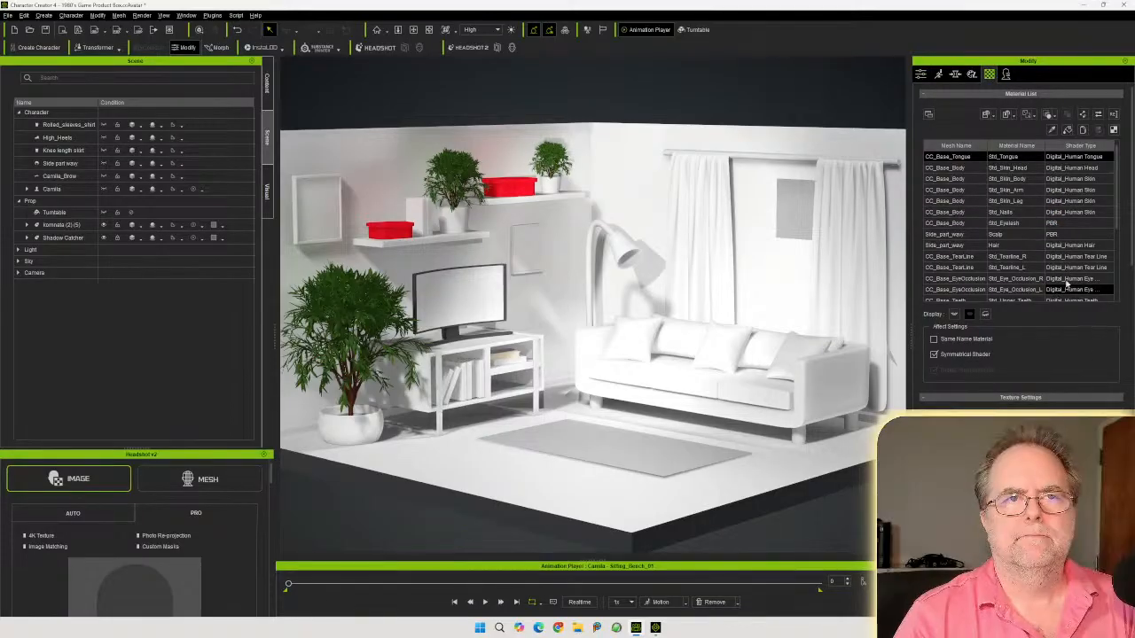
{"action": "left_click", "coordinate": [625, 196]}
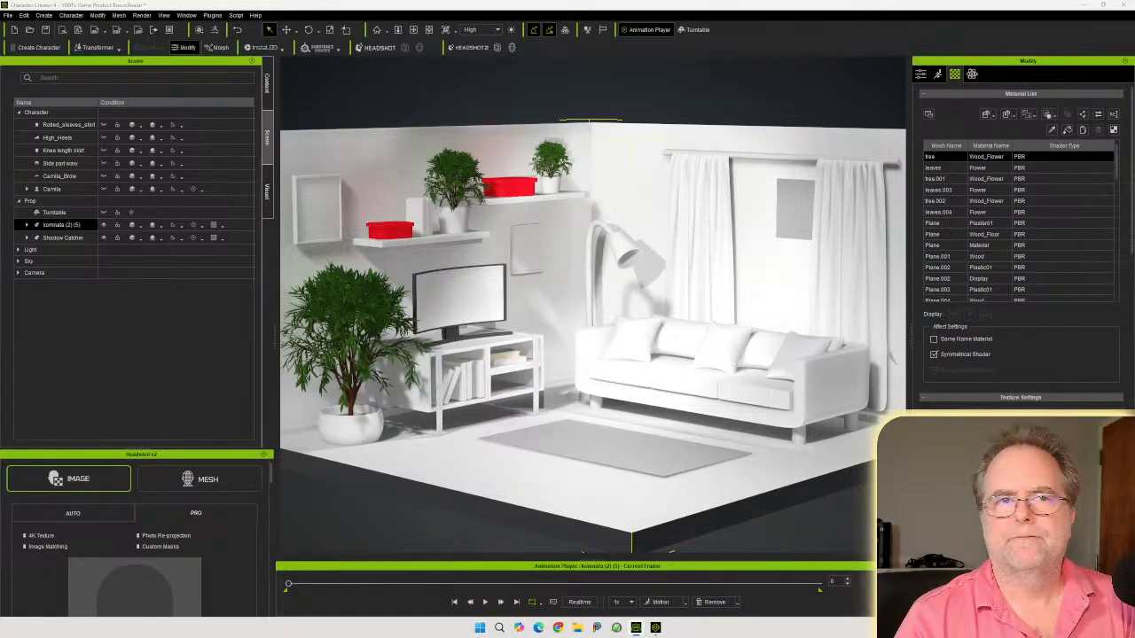
{"action": "scroll", "coordinate": [1060, 239], "scroll_direction": "down", "scroll_amount": 10}
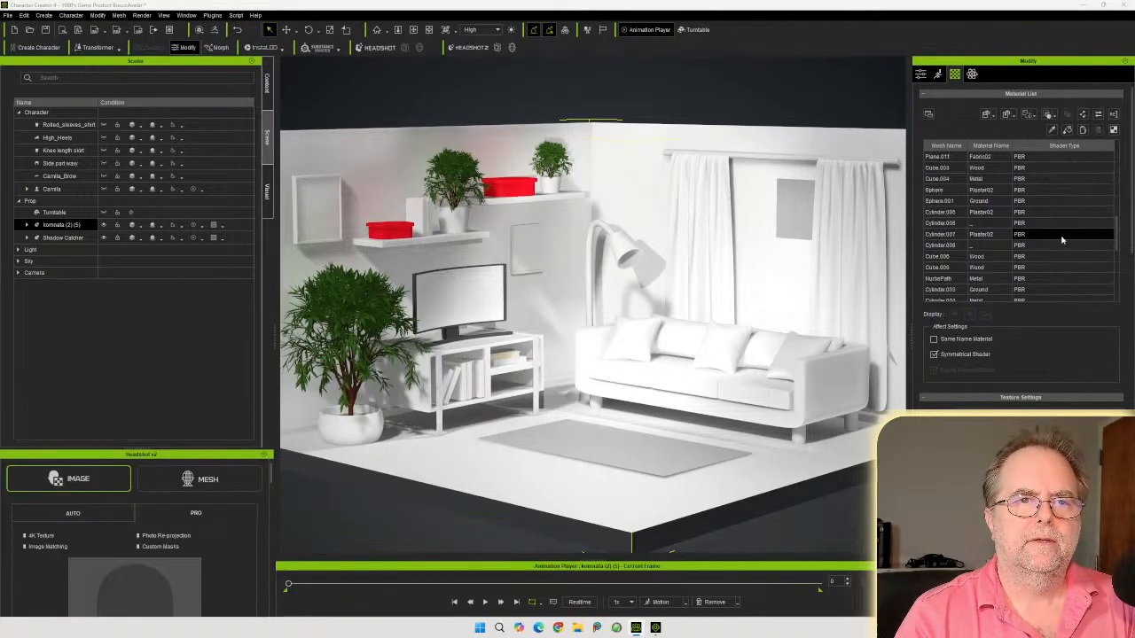
{"action": "scroll", "coordinate": [1059, 240], "scroll_direction": "down", "scroll_amount": 5}
{"action": "scroll", "coordinate": [1062, 312], "scroll_direction": "up", "scroll_amount": 3}
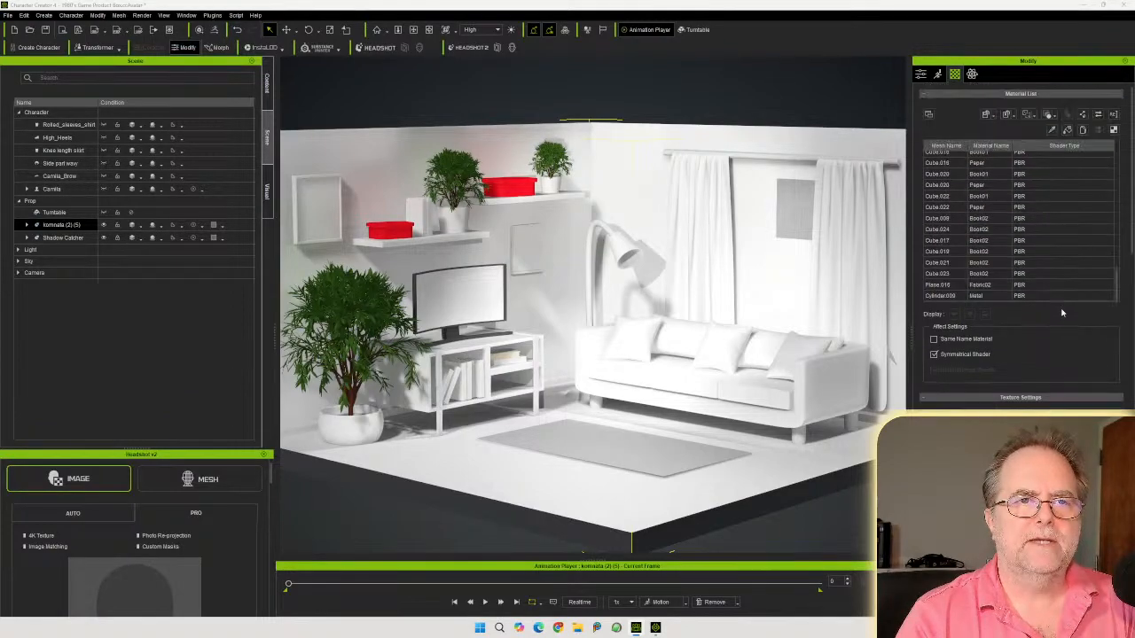
{"action": "scroll", "coordinate": [1068, 306], "scroll_direction": "up", "scroll_amount": 10}
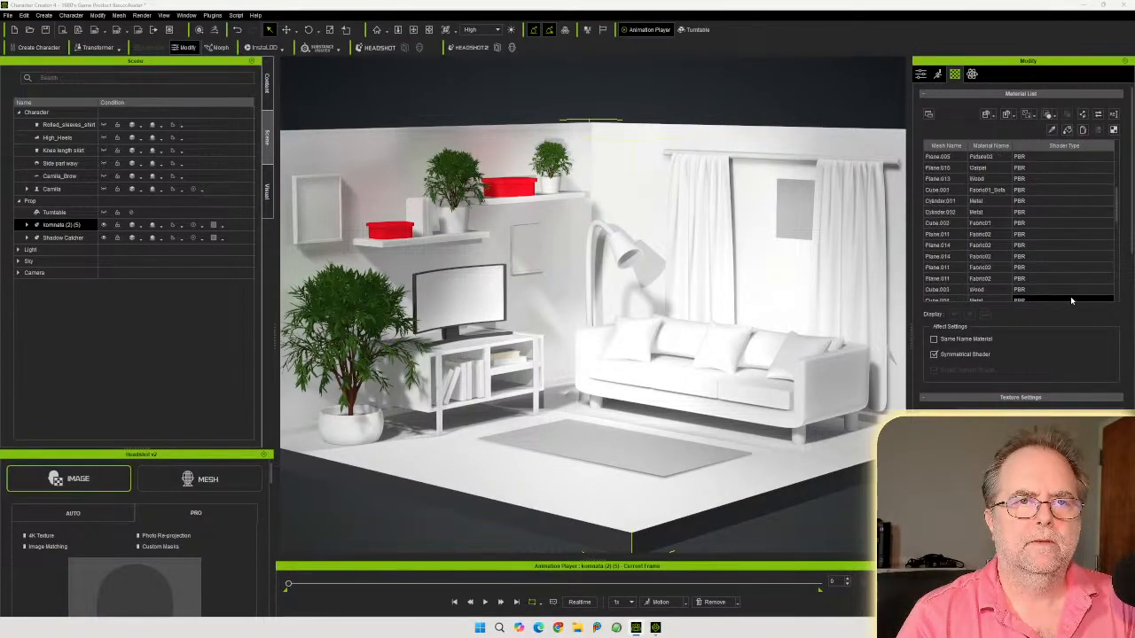
{"action": "scroll", "coordinate": [1070, 300], "scroll_direction": "up", "scroll_amount": 1}
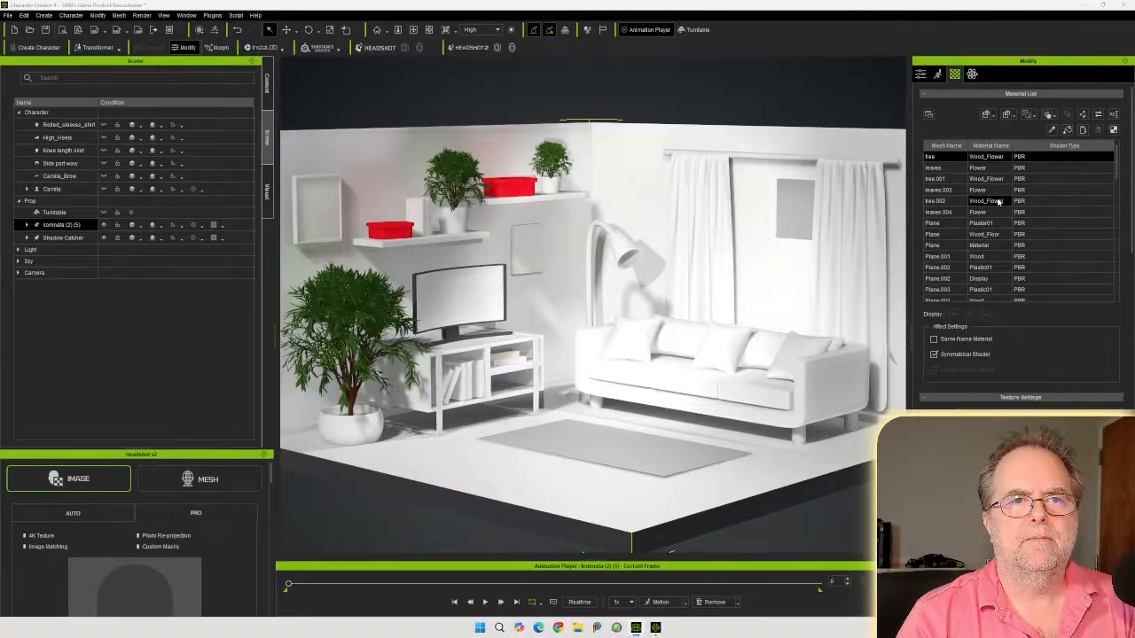
{"action": "left_click", "coordinate": [1027, 201], "text": "ctrl"}
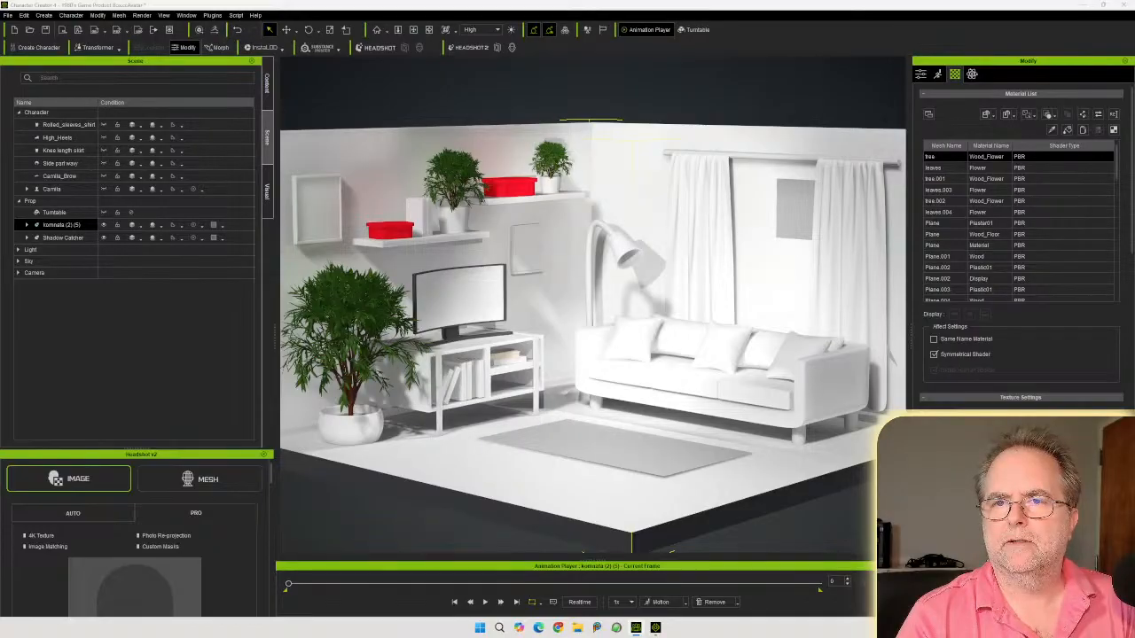
Open the room's textures folder in File Explorer and switch it to a small icons view
{"action": "left_click_drag", "start_coordinate": [1134, 221], "coordinate": [601, 174]}
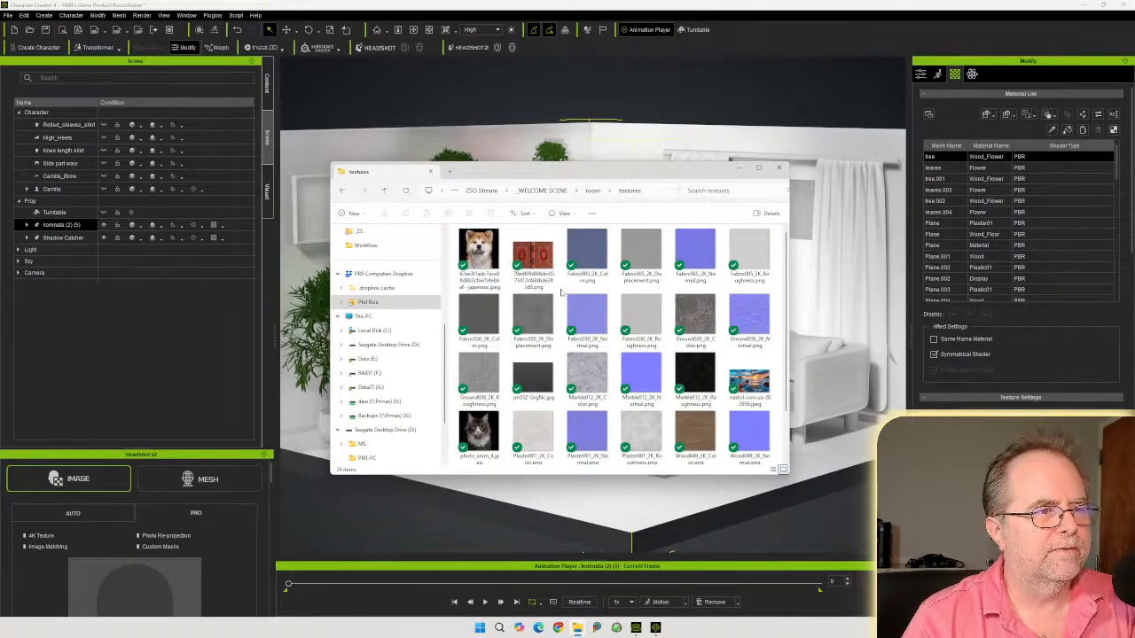
{"action": "left_click_drag", "start_coordinate": [593, 175], "coordinate": [618, 212]}
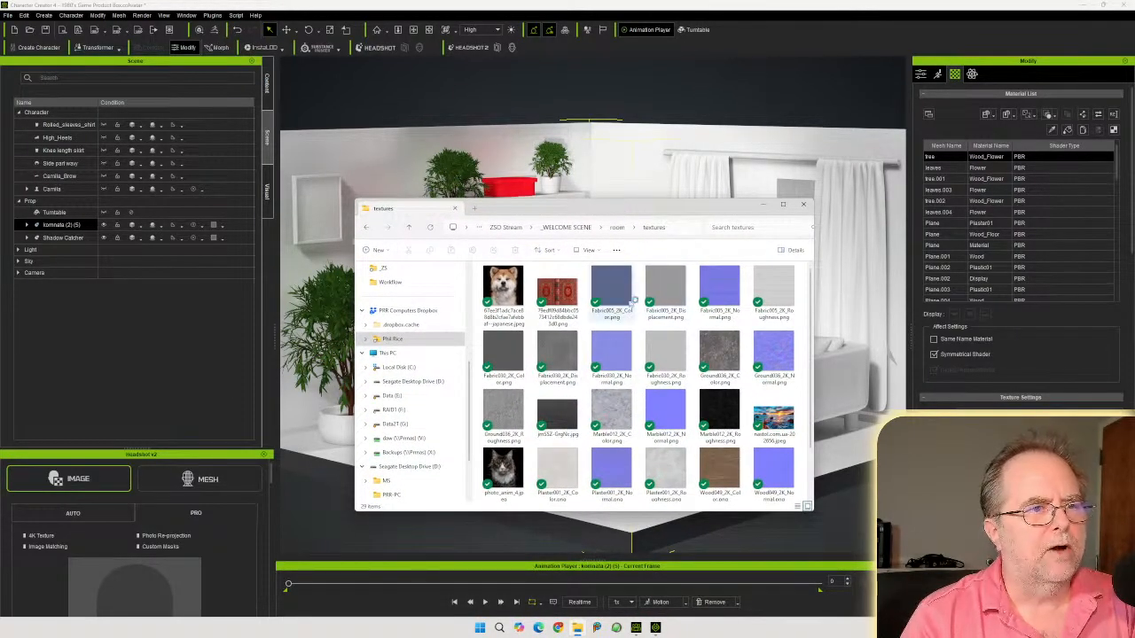
{"action": "left_click", "coordinate": [587, 250]}
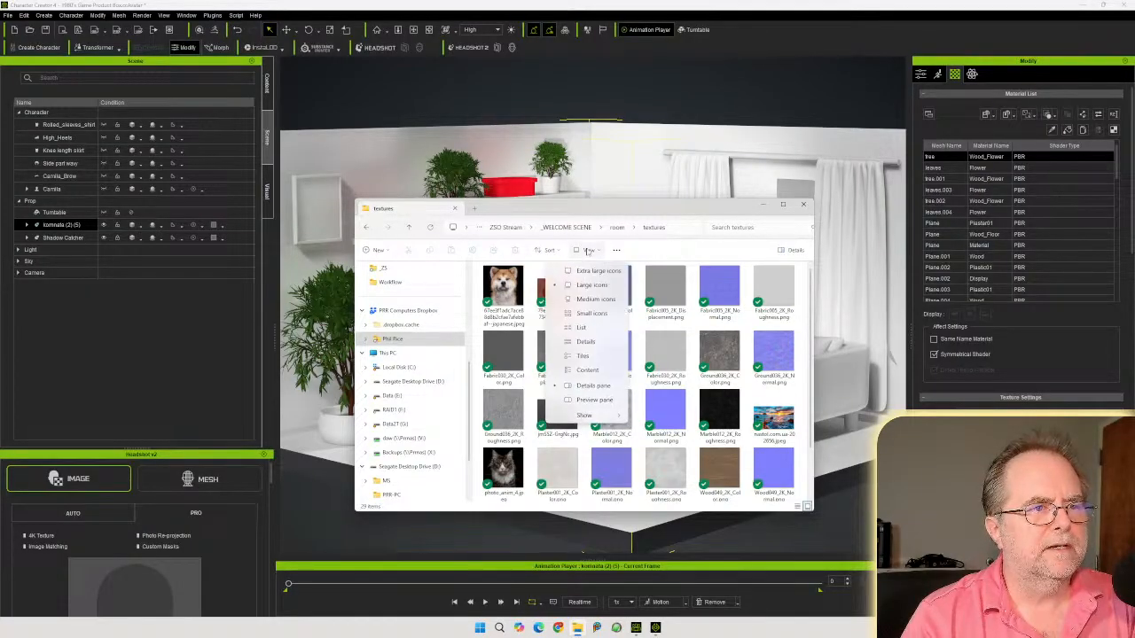
{"action": "left_click", "coordinate": [592, 314]}
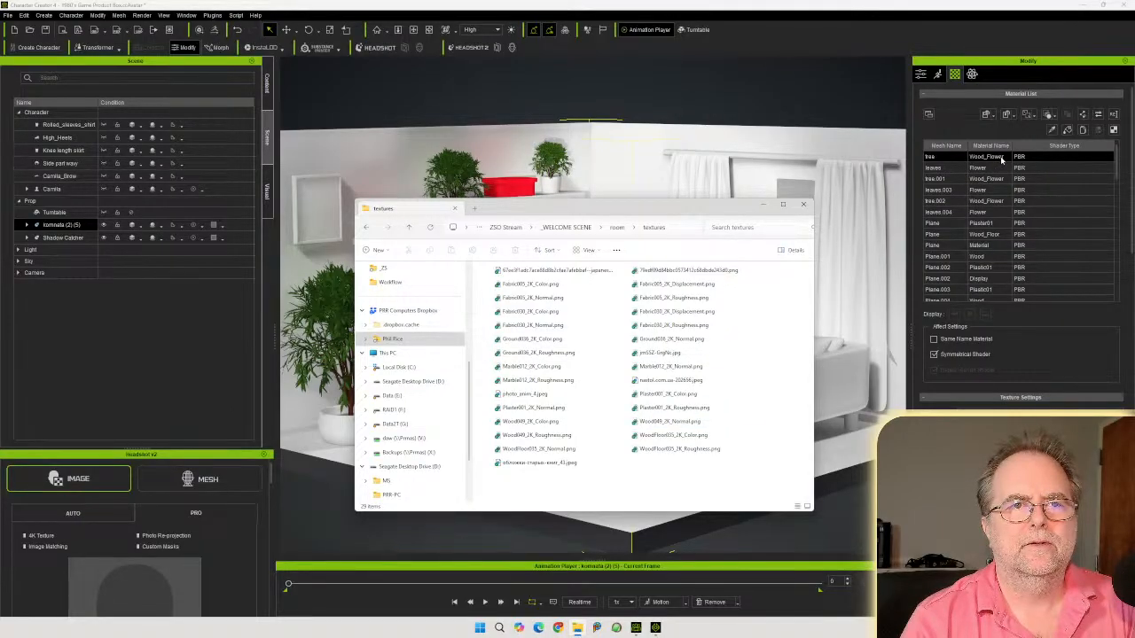
{"action": "scroll", "coordinate": [1007, 178], "scroll_direction": "down", "scroll_amount": 8}
{"action": "scroll", "coordinate": [1020, 239], "scroll_direction": "up", "scroll_amount": 8}
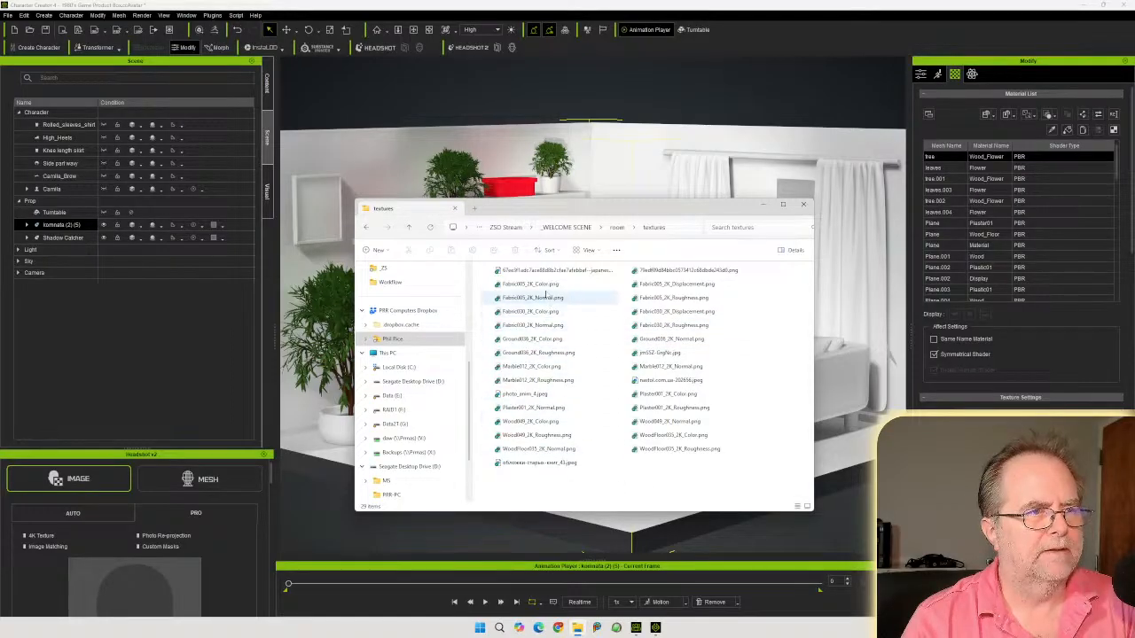
{"action": "left_click_drag", "start_coordinate": [559, 210], "coordinate": [572, 245]}
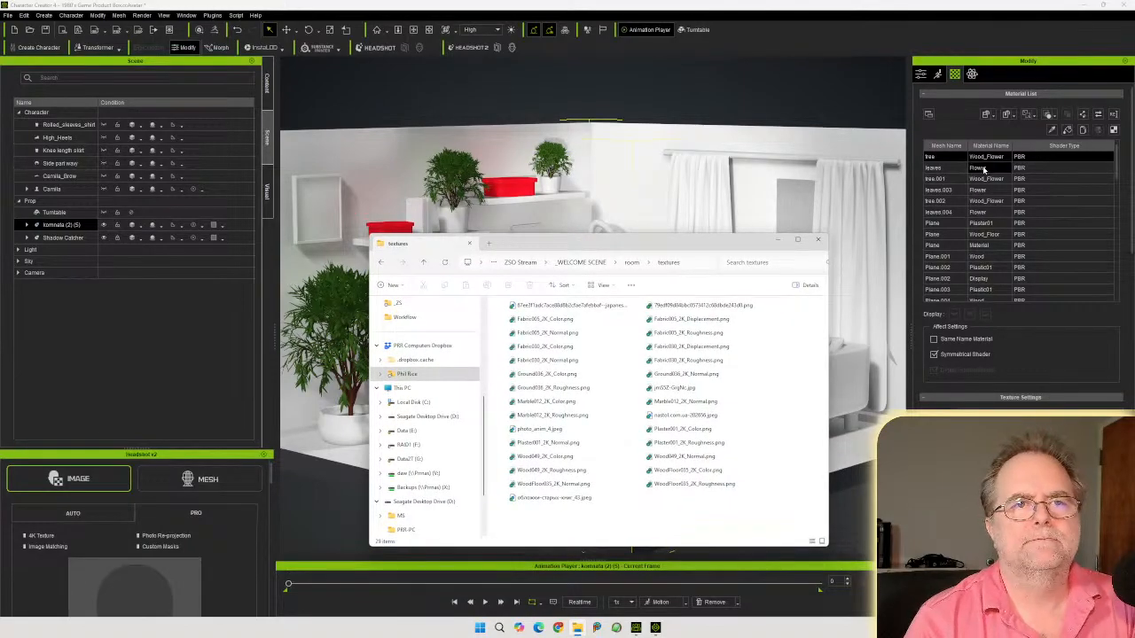
Select the Plaster01 wall material and apply Plaster001_2K_Color.png to the walls as their base texture
{"action": "scroll", "coordinate": [992, 165], "scroll_direction": "down", "scroll_amount": 2}
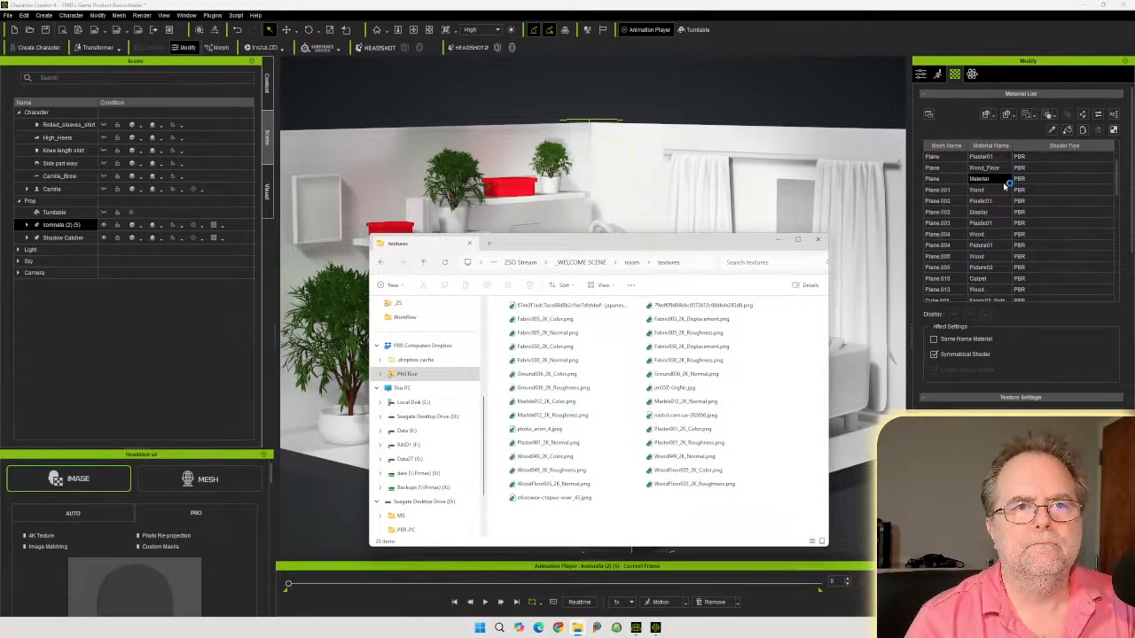
{"action": "left_click", "coordinate": [994, 158]}
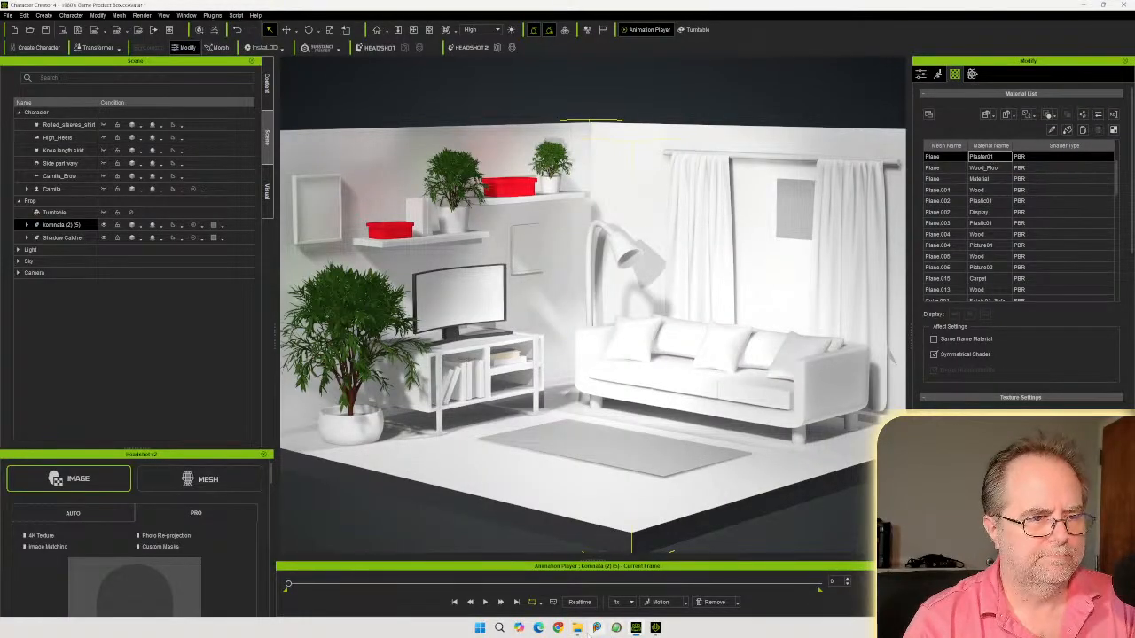
{"action": "left_click", "coordinate": [577, 628]}
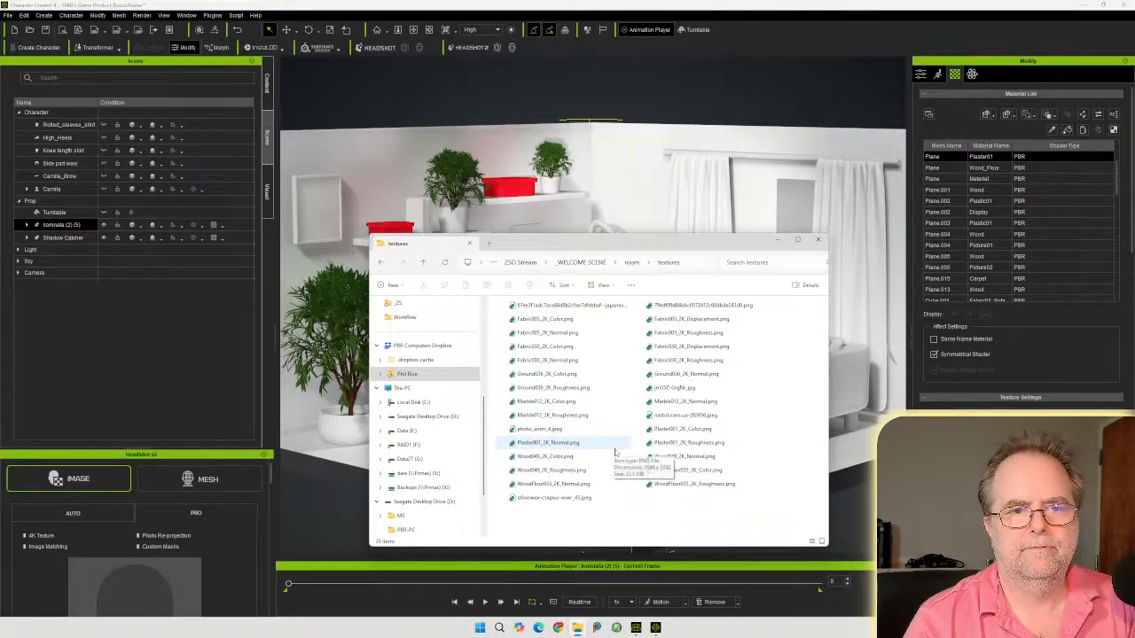
{"action": "left_click_drag", "start_coordinate": [548, 443], "coordinate": [843, 408]}
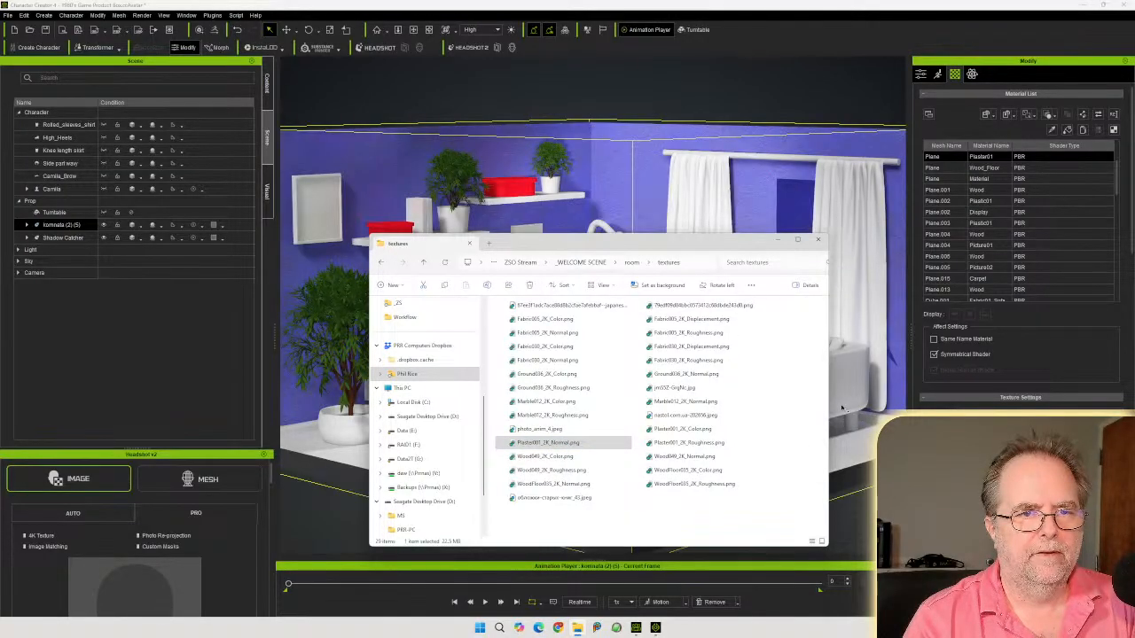
{"action": "left_click", "coordinate": [589, 444]}
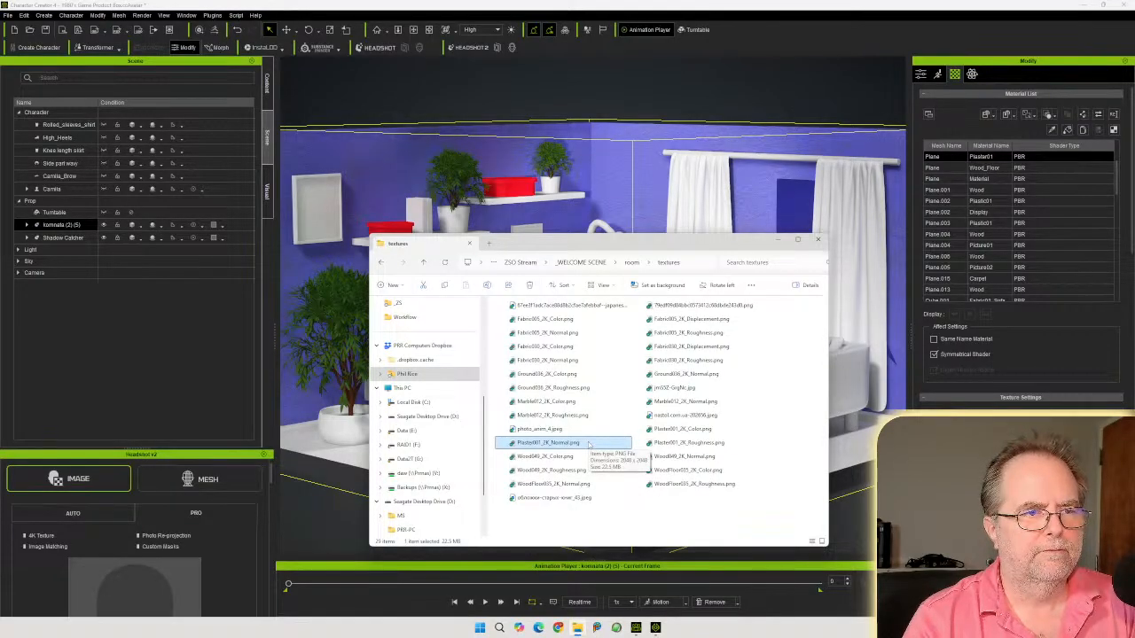
{"action": "left_click_drag", "start_coordinate": [684, 433], "coordinate": [977, 439]}
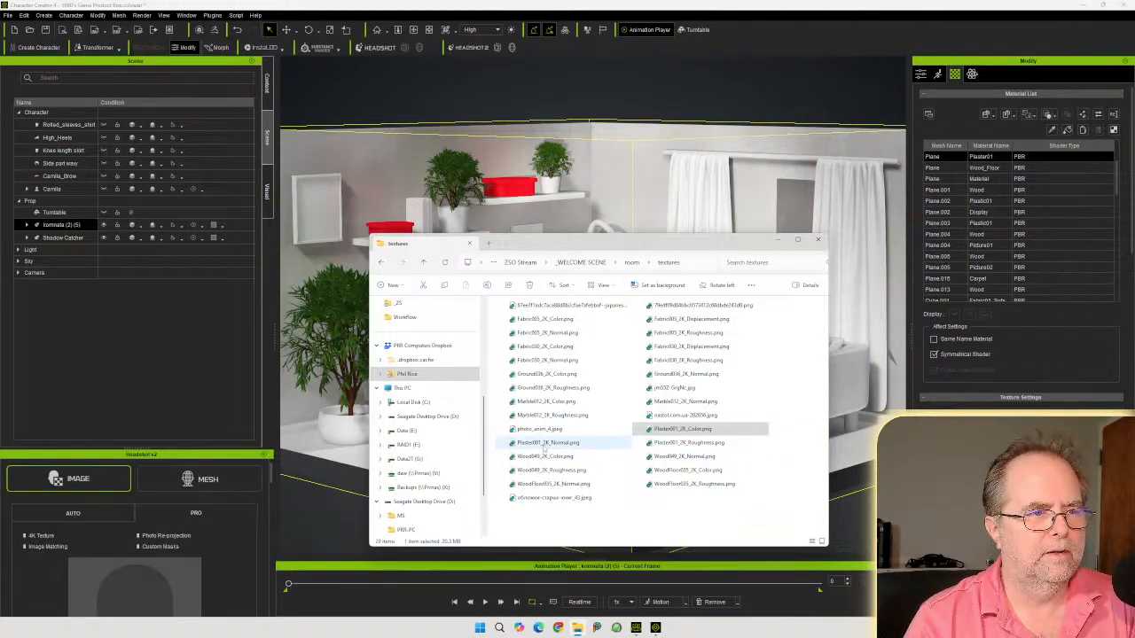
Add Plaster001_2K_Normal.png as a Normal-type map and Plaster001_2K_Roughness.png to the wall material
{"action": "left_click_drag", "start_coordinate": [534, 450], "coordinate": [958, 436]}
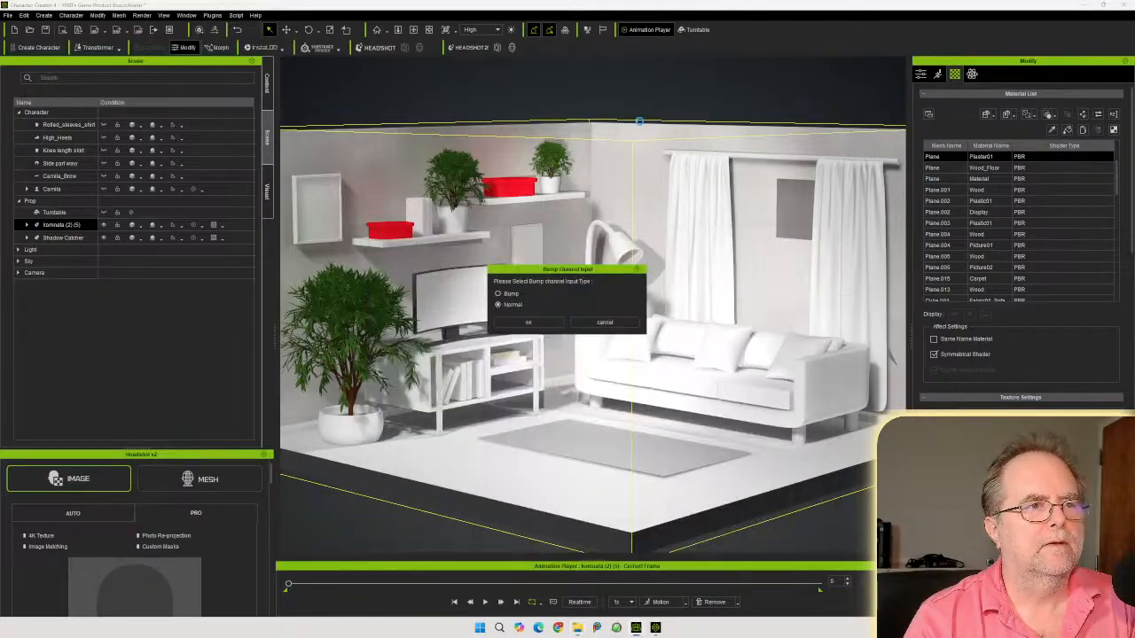
{"action": "left_click", "coordinate": [529, 319]}
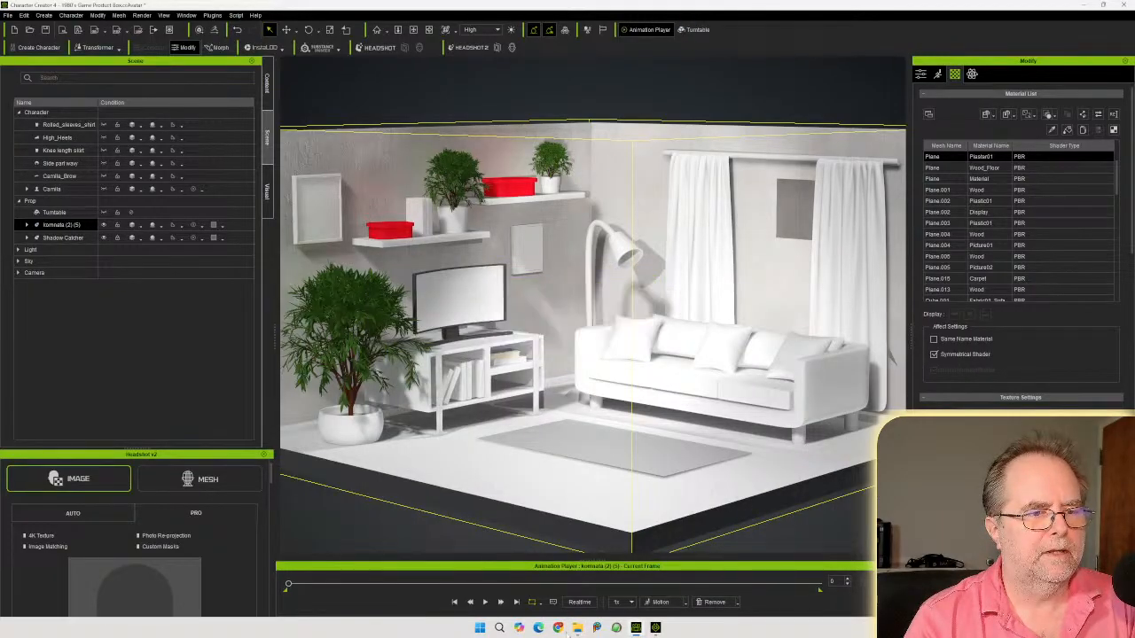
{"action": "left_click", "coordinate": [577, 627]}
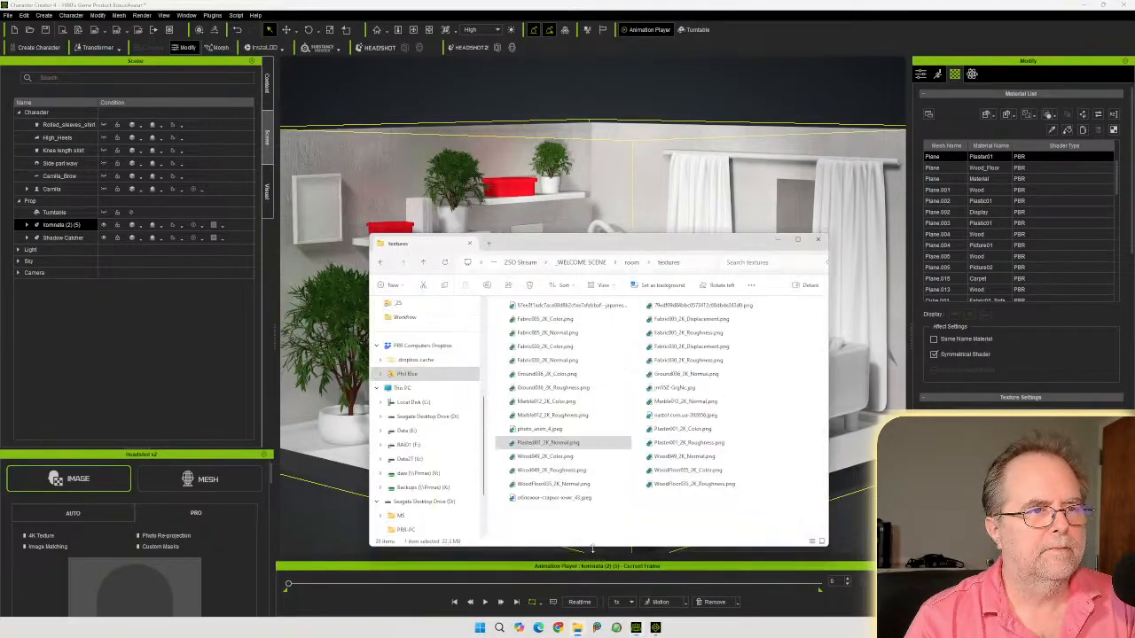
{"action": "left_click", "coordinate": [678, 442]}
{"action": "left_click_drag", "start_coordinate": [679, 445], "coordinate": [953, 486]}
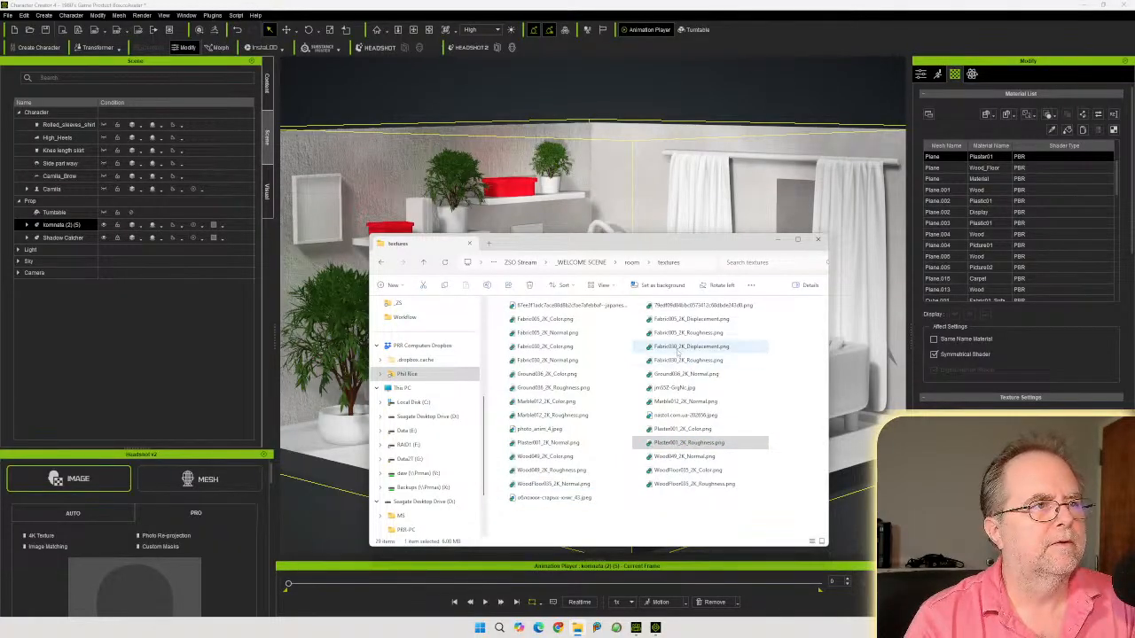
Select the Wood_Floor material and apply WoodFloor035_2K_Color.png to the floor
{"action": "left_click_drag", "start_coordinate": [567, 244], "coordinate": [1134, 299]}
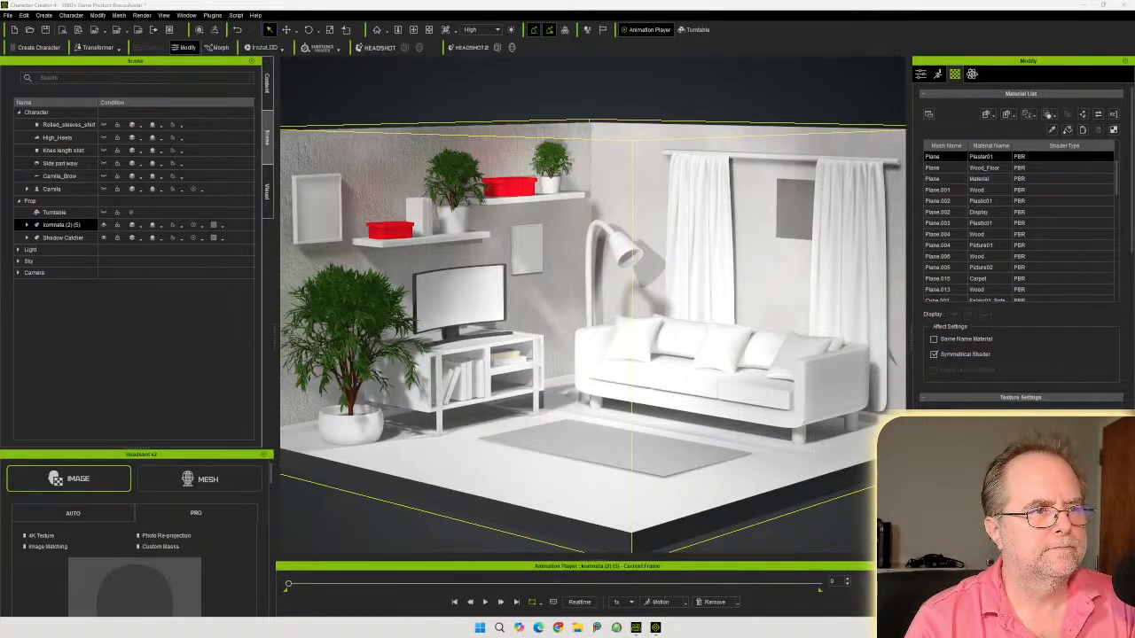
{"action": "left_click_drag", "start_coordinate": [1134, 299], "coordinate": [526, 206]}
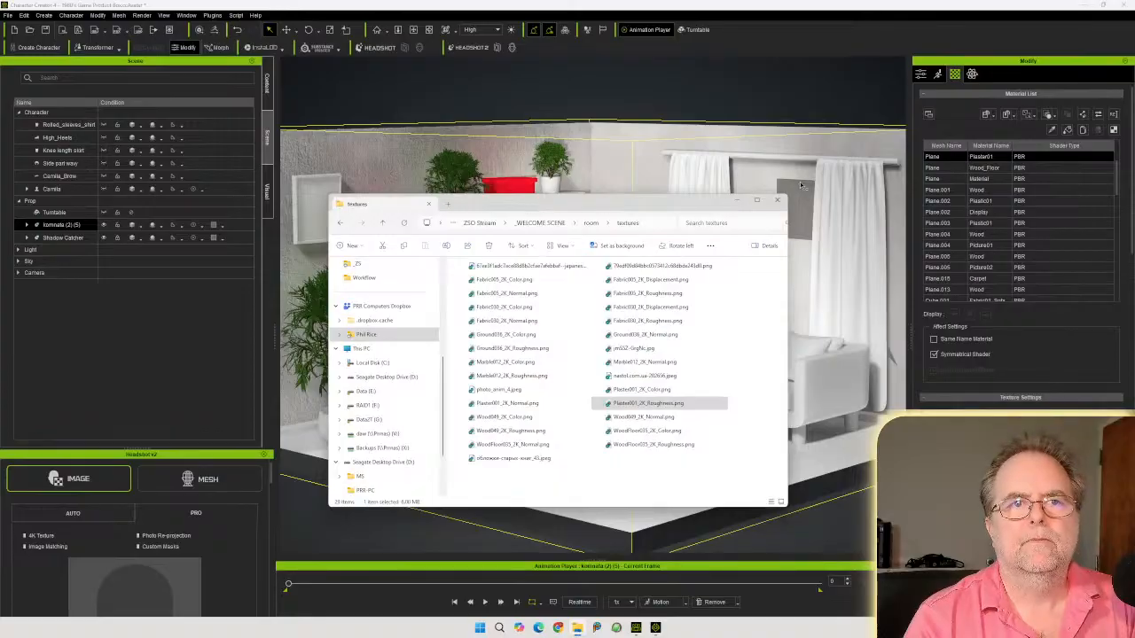
{"action": "left_click", "coordinate": [997, 168]}
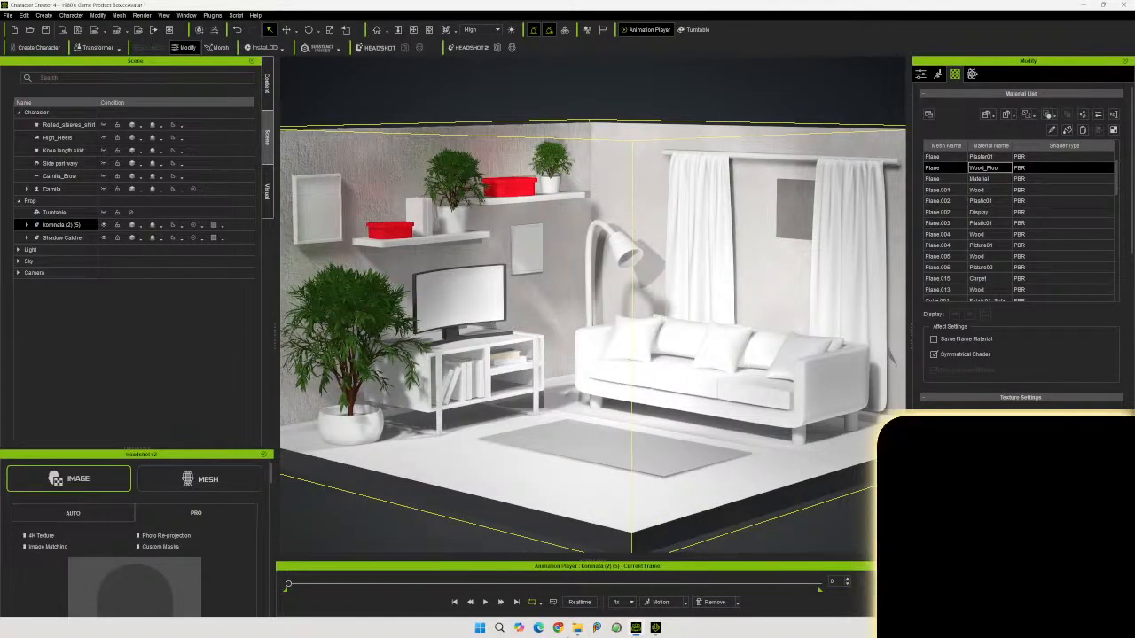
{"action": "left_click", "coordinate": [577, 628]}
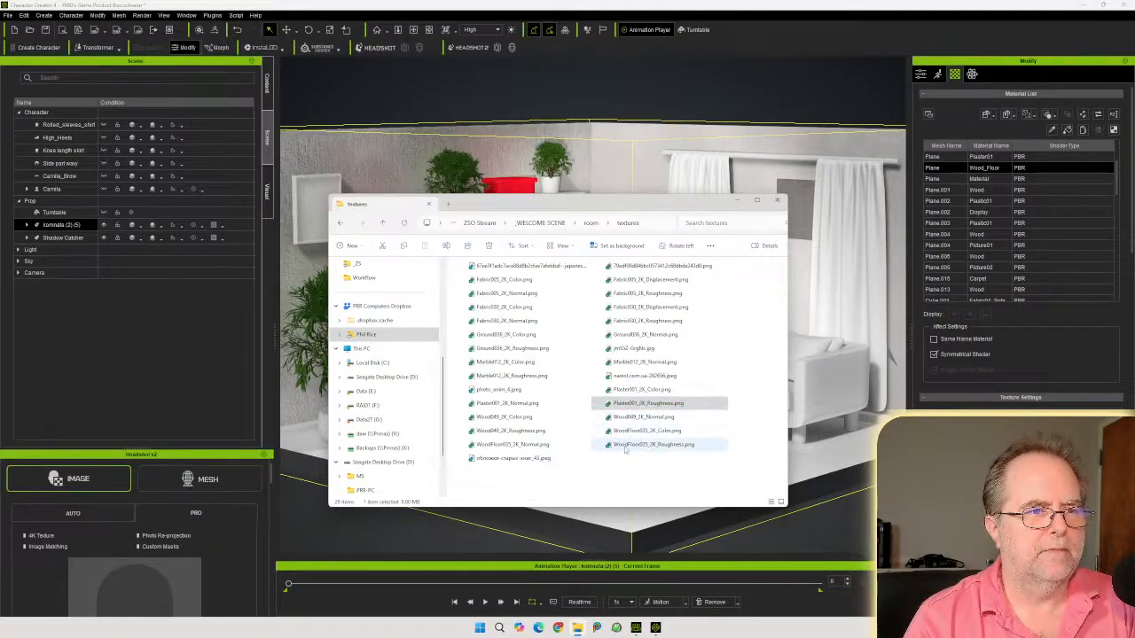
{"action": "left_click_drag", "start_coordinate": [635, 432], "coordinate": [962, 456]}
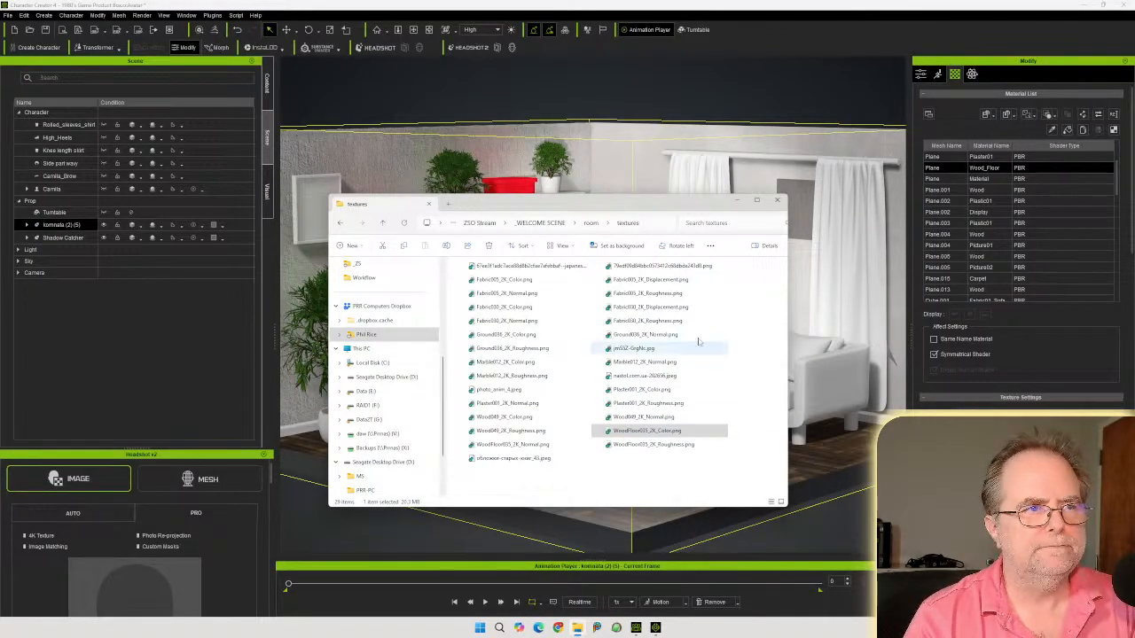
Add WoodFloor035_2K_Normal.png to the floor material as a Normal-type bump input
{"action": "left_click_drag", "start_coordinate": [595, 205], "coordinate": [636, 82]}
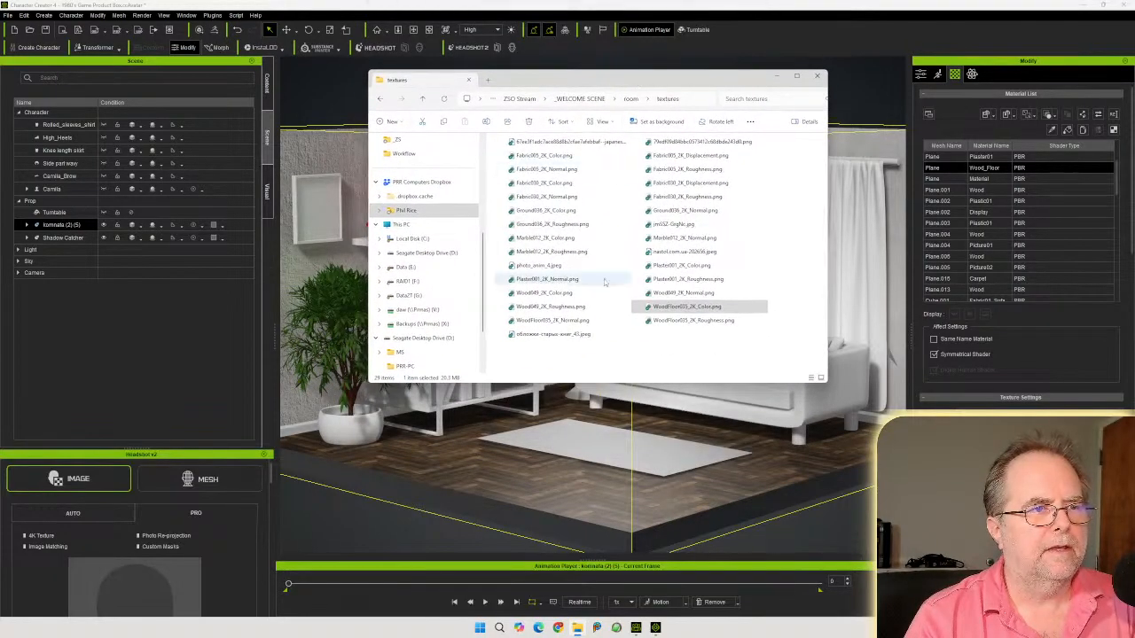
{"action": "left_click_drag", "start_coordinate": [551, 320], "coordinate": [908, 405]}
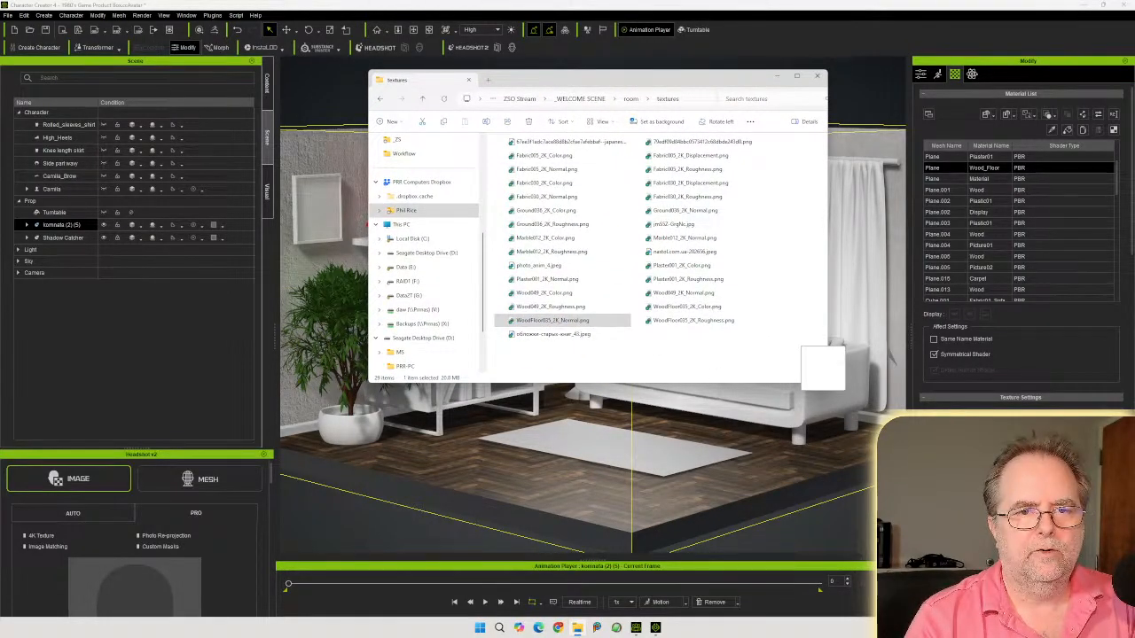
{"action": "left_click", "coordinate": [735, 8]}
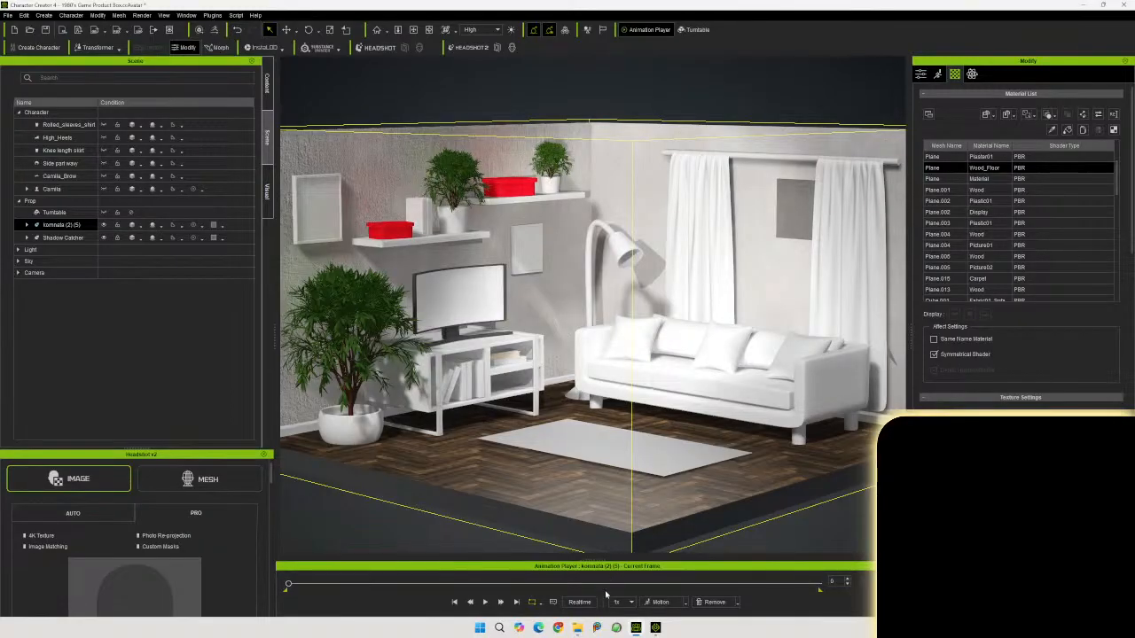
{"action": "key", "text": "alt+Tab"}
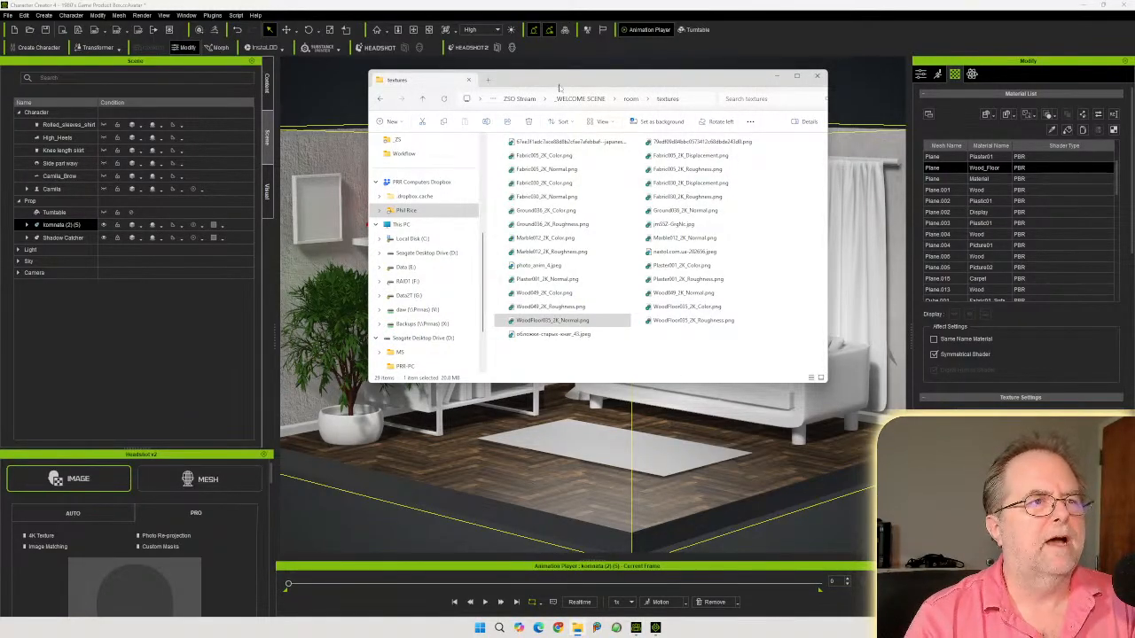
{"action": "left_click_drag", "start_coordinate": [557, 81], "coordinate": [1134, 213]}
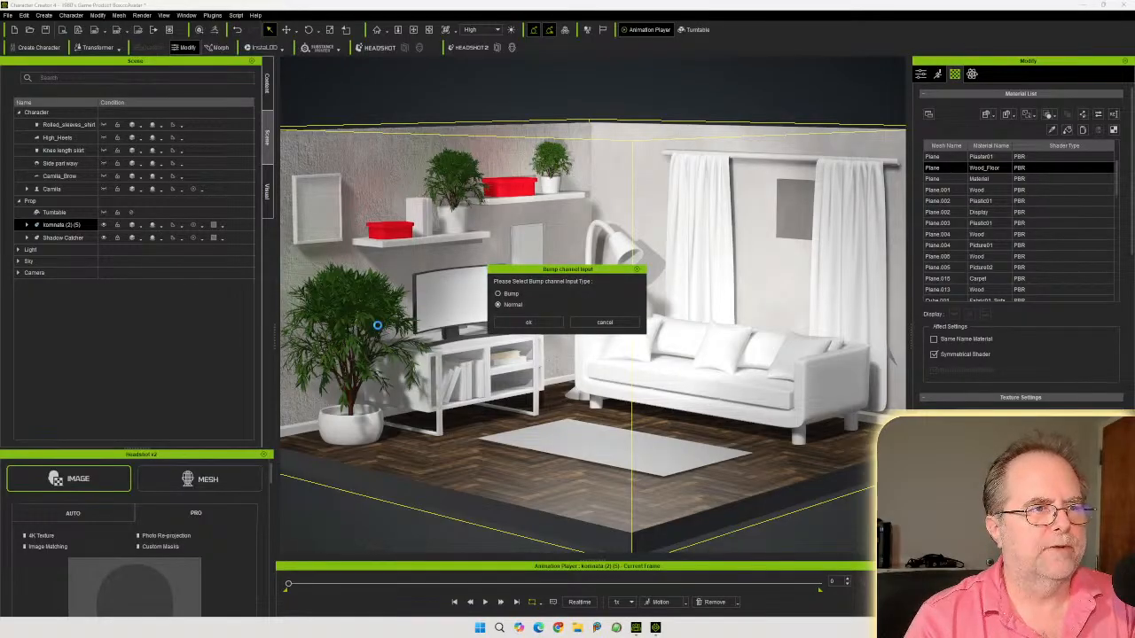
{"action": "left_click", "coordinate": [543, 322]}
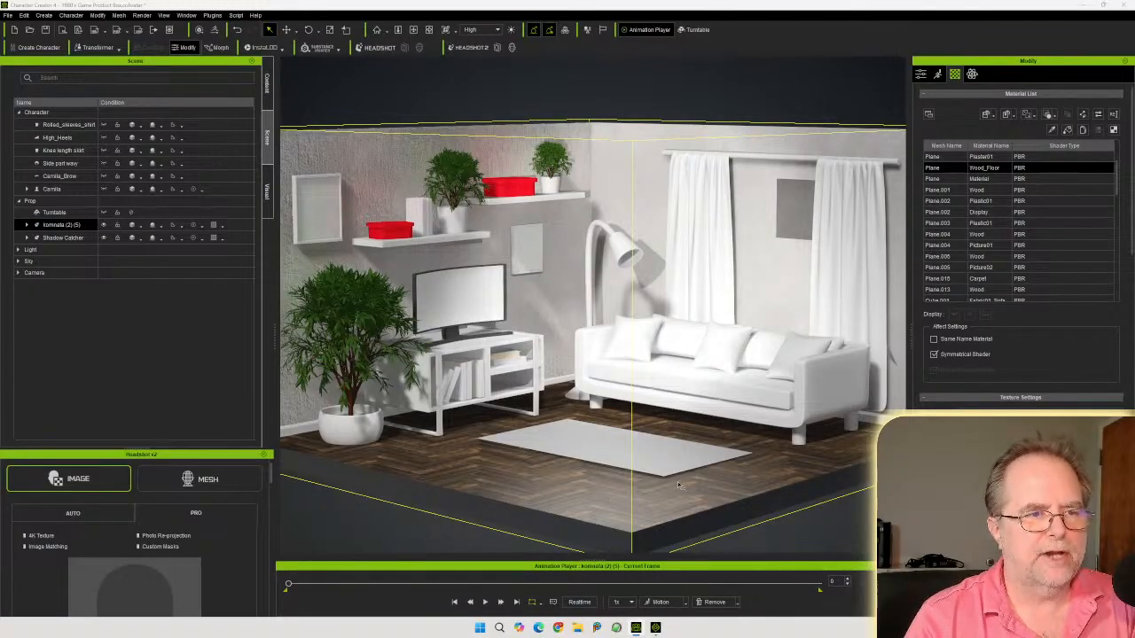
Select every mesh using the Wood material and apply the Wood049 textures, choosing Normal as the bump input type
{"action": "left_click", "coordinate": [995, 189]}
{"action": "left_click", "coordinate": [993, 234], "text": "ctrl"}
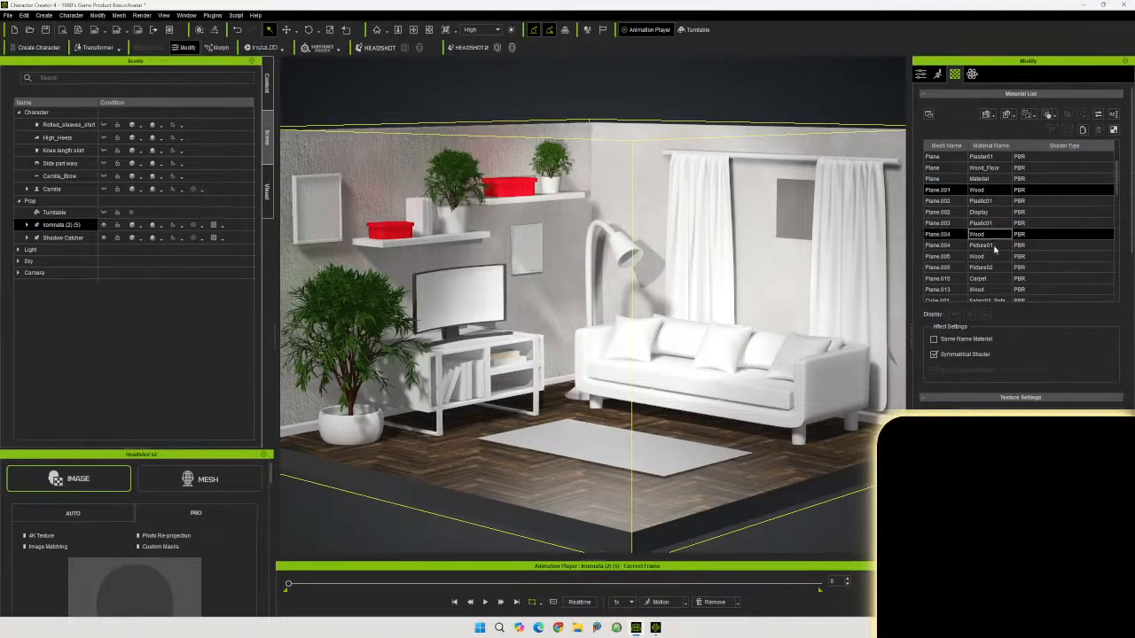
{"action": "left_click", "coordinate": [993, 257], "text": "ctrl"}
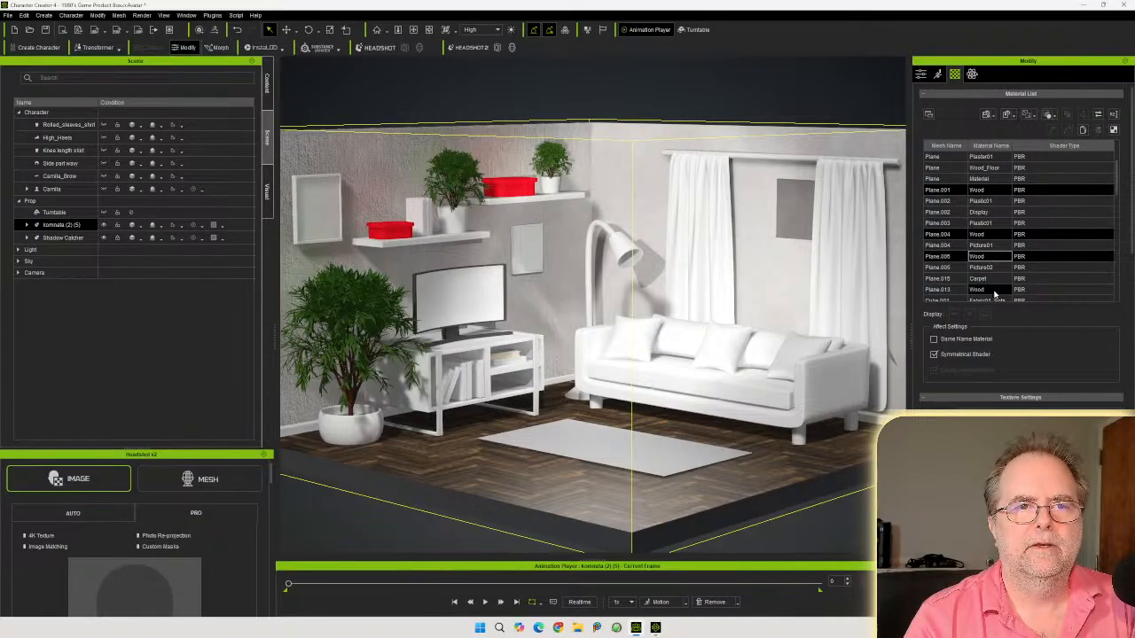
{"action": "left_click", "coordinate": [997, 290], "text": "ctrl"}
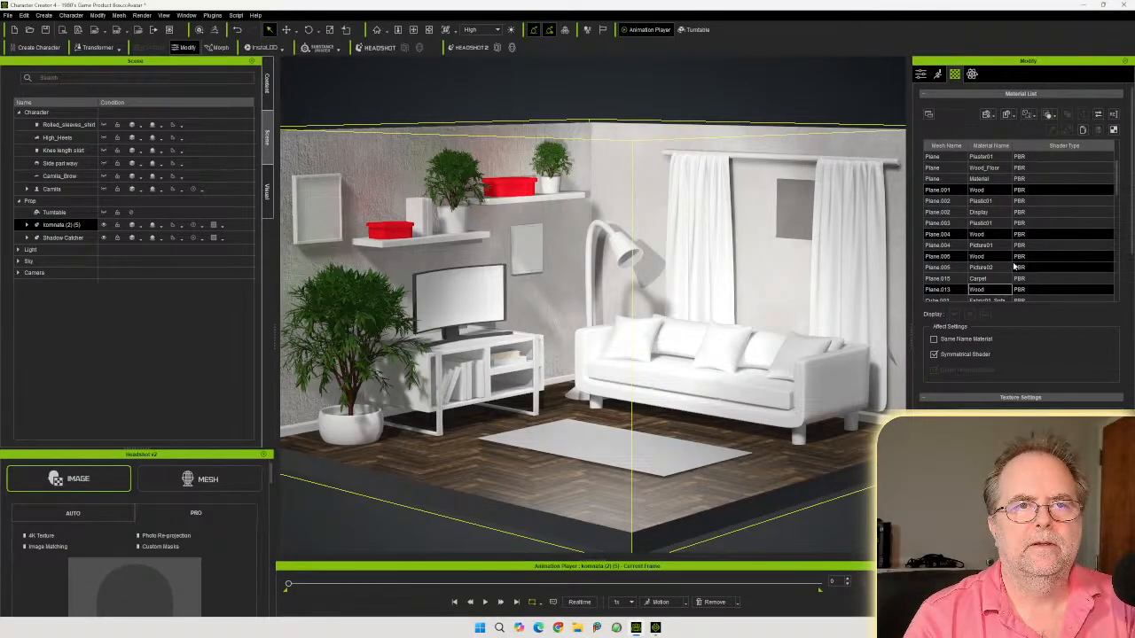
{"action": "scroll", "coordinate": [1014, 266], "scroll_direction": "down", "scroll_amount": 2}
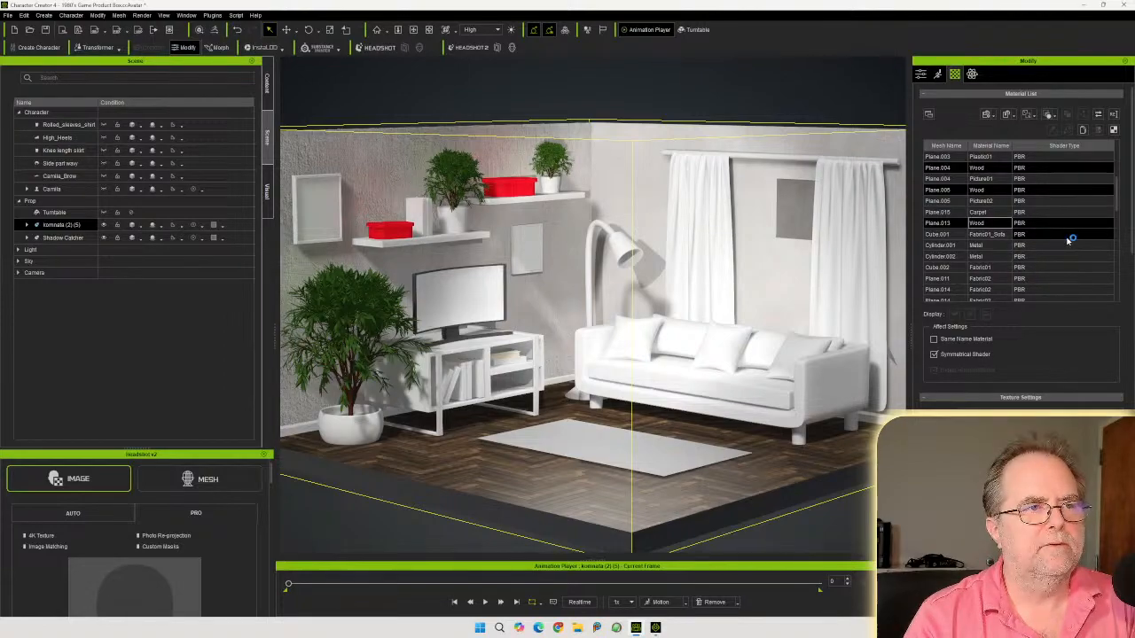
{"action": "scroll", "coordinate": [1011, 238], "scroll_direction": "down", "scroll_amount": 1}
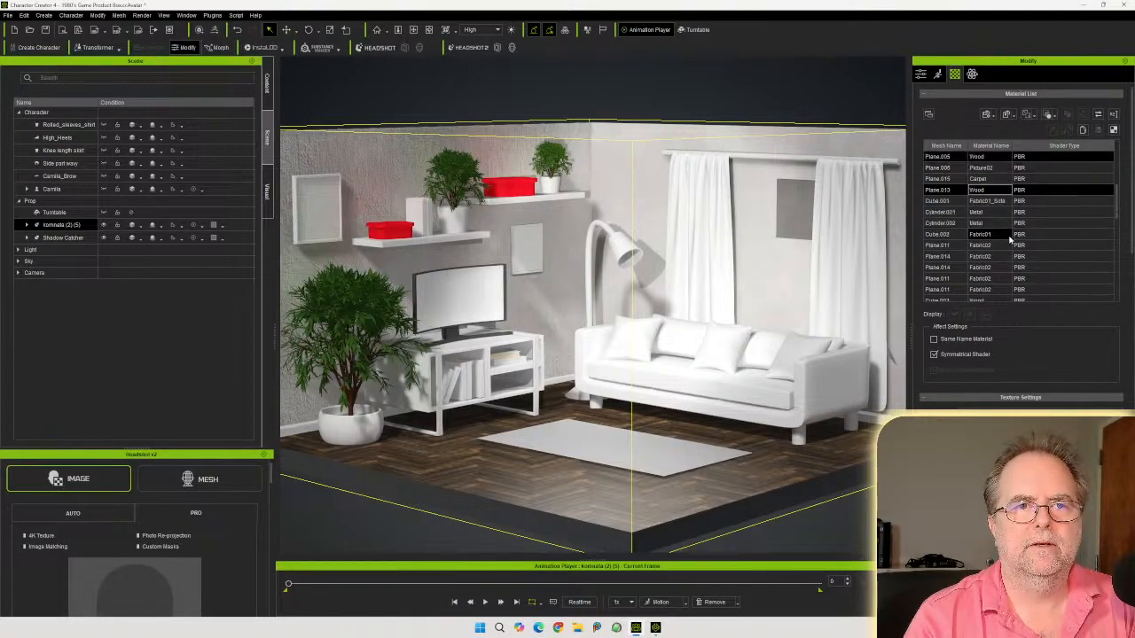
{"action": "scroll", "coordinate": [1009, 237], "scroll_direction": "down", "scroll_amount": 2}
{"action": "scroll", "coordinate": [1005, 271], "scroll_direction": "down", "scroll_amount": 3}
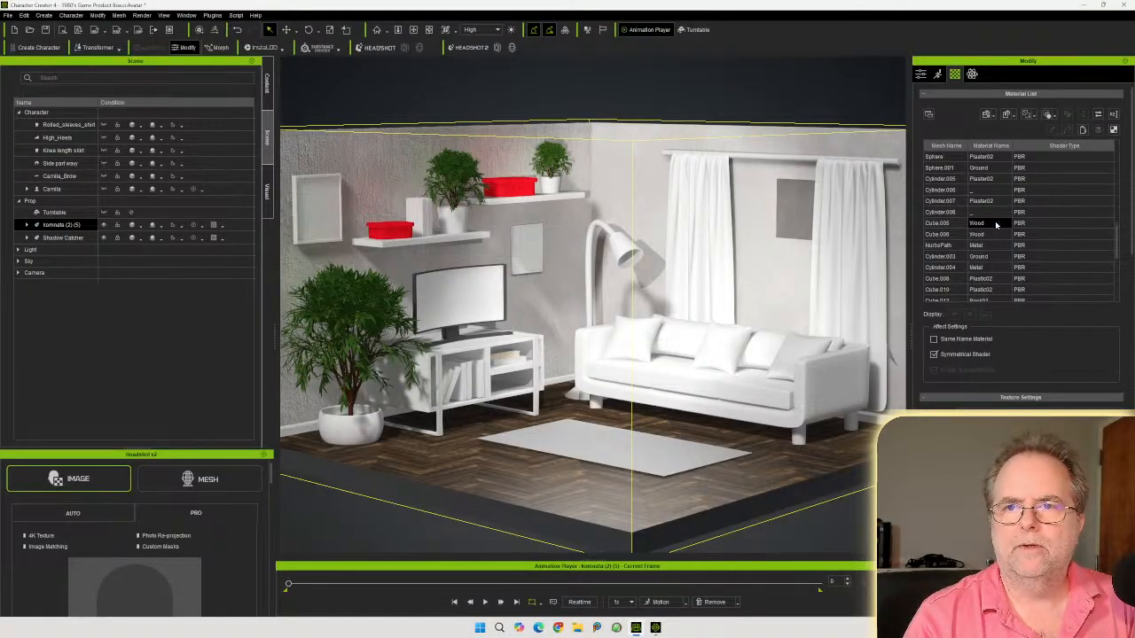
{"action": "left_click", "coordinate": [995, 225]}
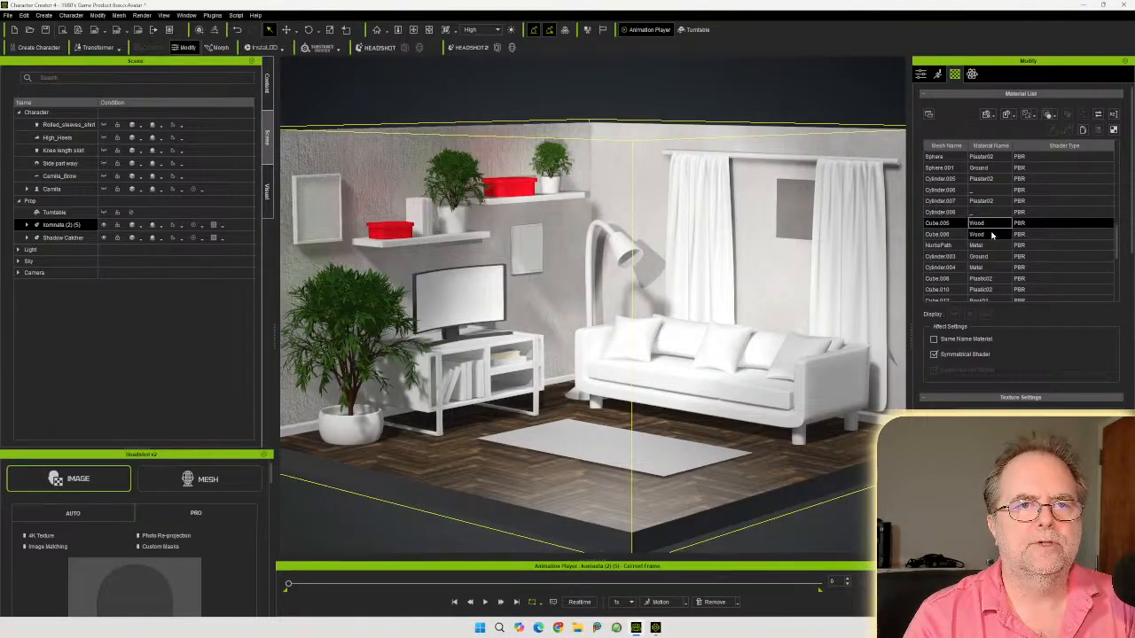
{"action": "left_click", "coordinate": [995, 234], "text": "shift"}
{"action": "scroll", "coordinate": [995, 250], "scroll_direction": "down", "scroll_amount": 2}
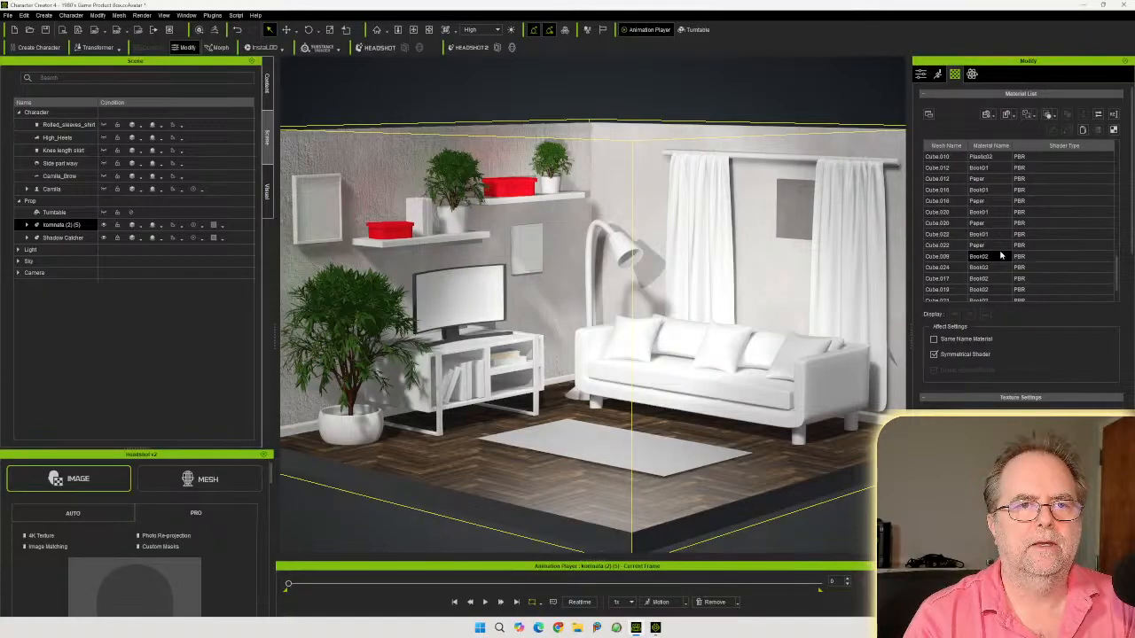
{"action": "scroll", "coordinate": [1000, 255], "scroll_direction": "down", "scroll_amount": 3}
{"action": "scroll", "coordinate": [1000, 257], "scroll_direction": "up", "scroll_amount": 3}
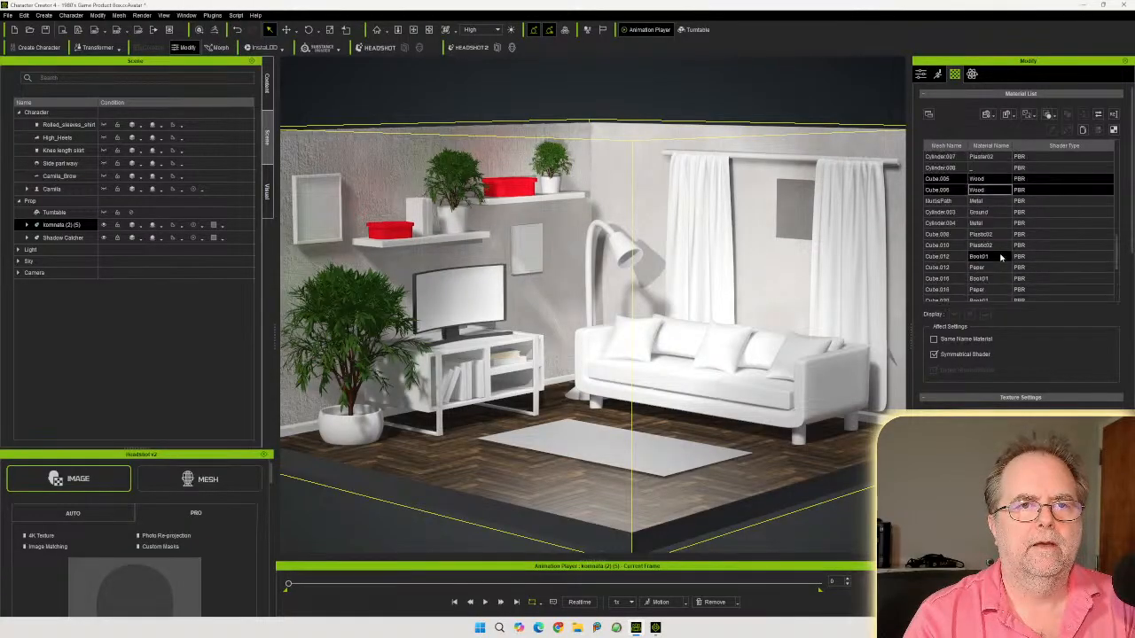
{"action": "scroll", "coordinate": [1000, 257], "scroll_direction": "up", "scroll_amount": 2}
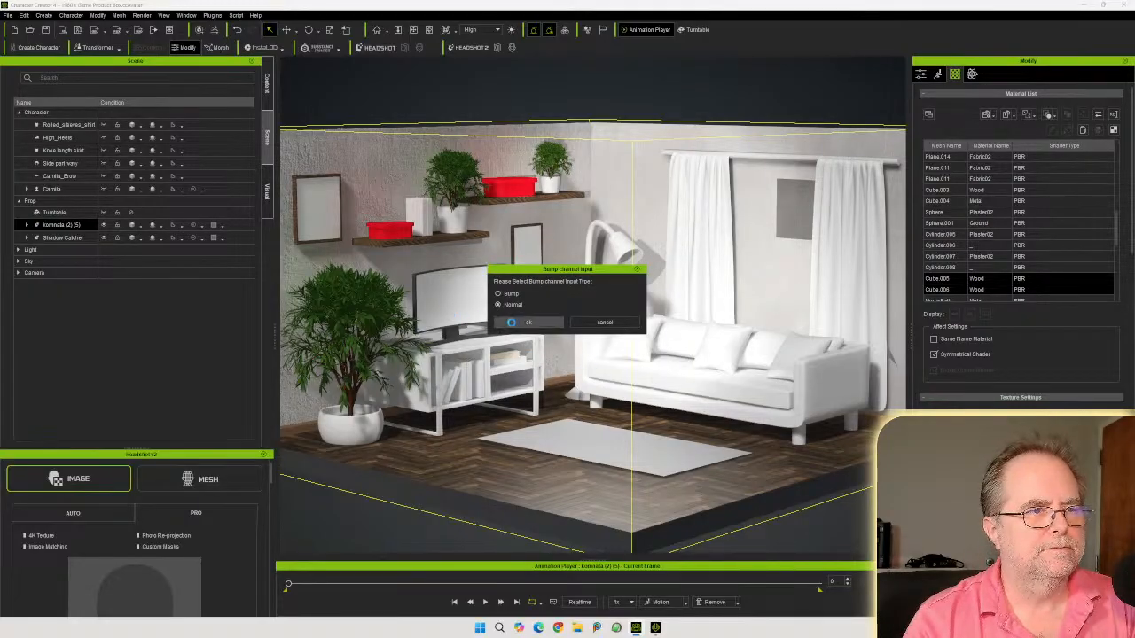
{"action": "left_click", "coordinate": [525, 322]}
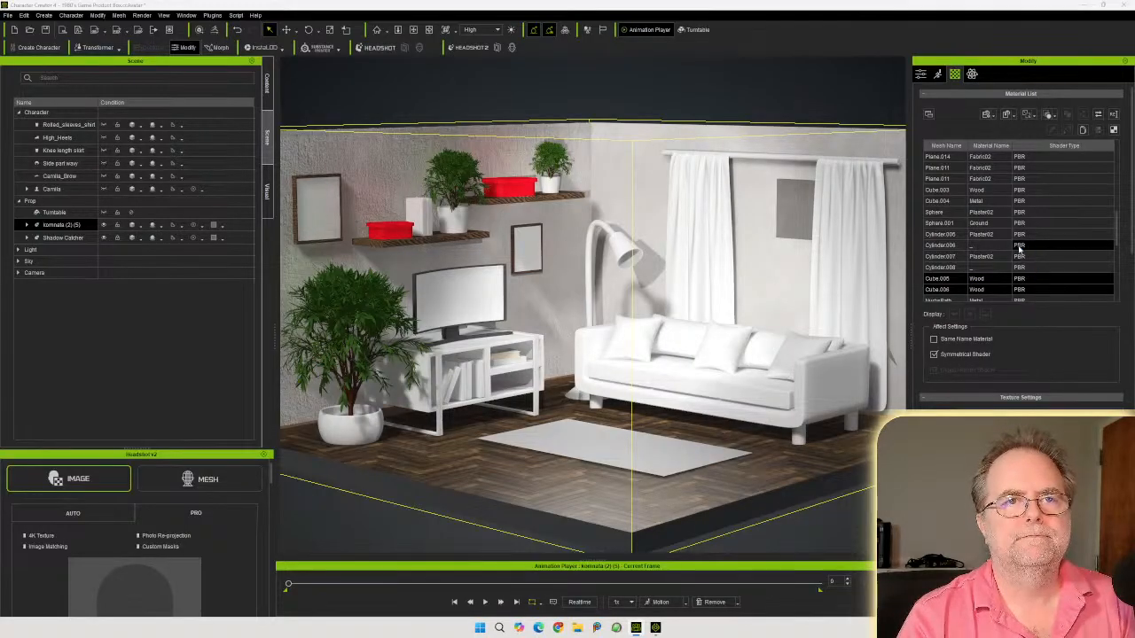
Select the sofa's Fabric01_Sofa material in the material list
{"action": "scroll", "coordinate": [1020, 251], "scroll_direction": "up", "scroll_amount": 5}
{"action": "scroll", "coordinate": [1019, 251], "scroll_direction": "down", "scroll_amount": 2}
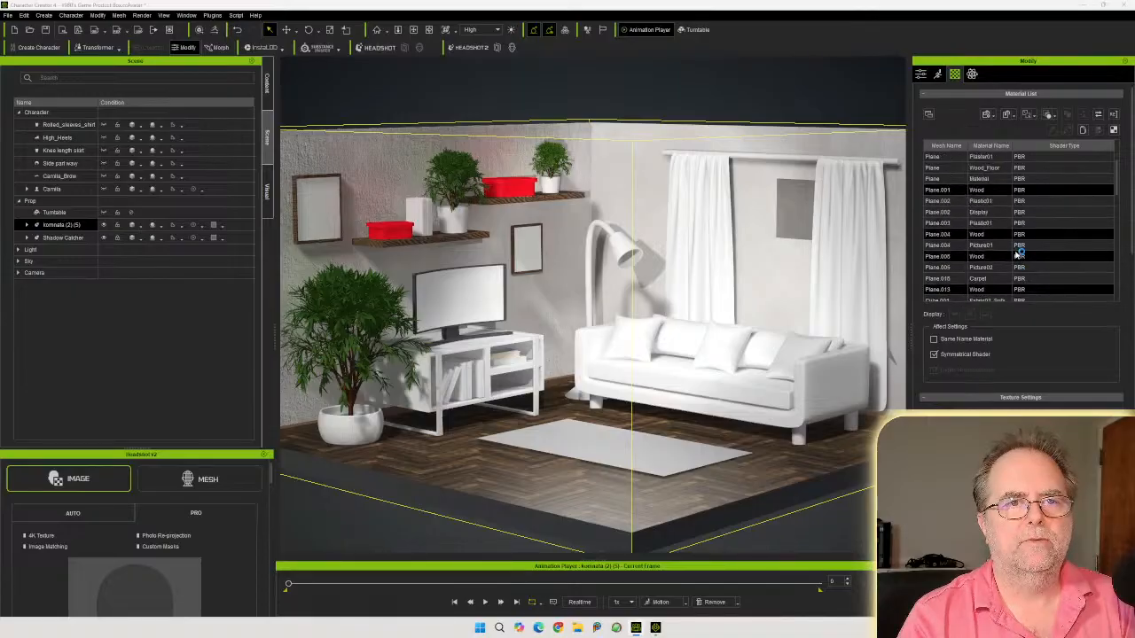
{"action": "left_click", "coordinate": [995, 202]}
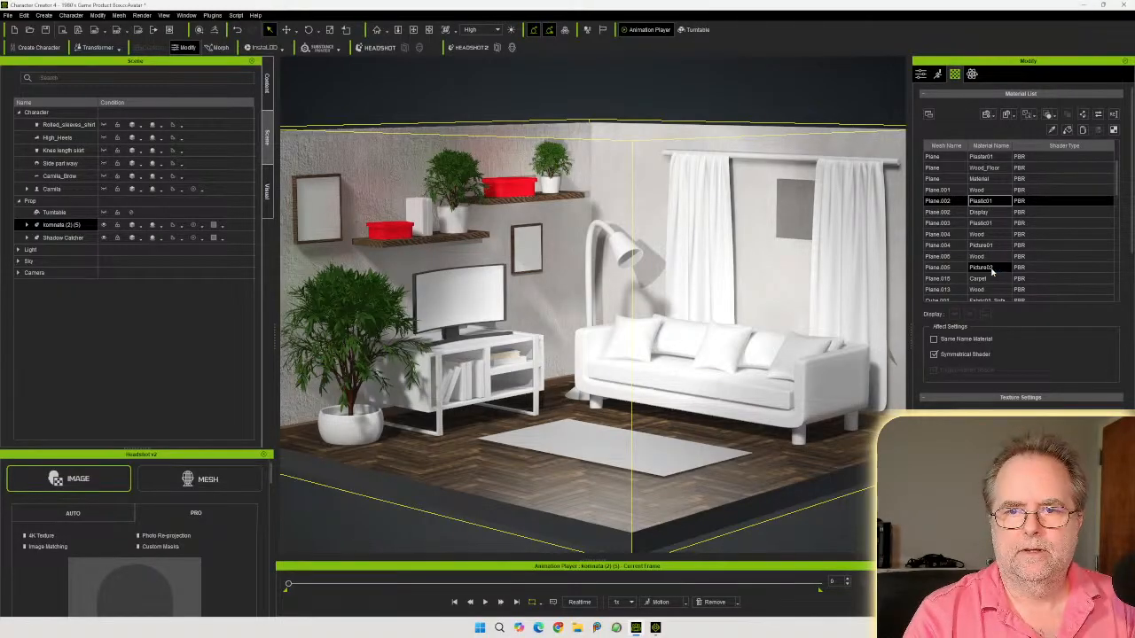
{"action": "scroll", "coordinate": [998, 254], "scroll_direction": "down", "scroll_amount": 2}
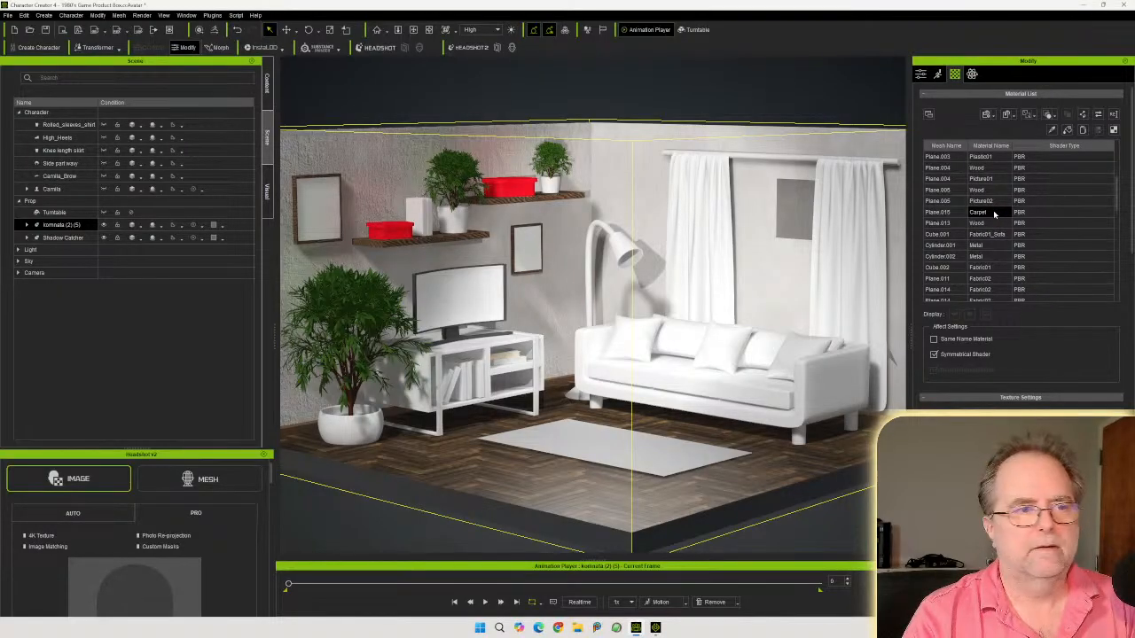
{"action": "left_click", "coordinate": [995, 214]}
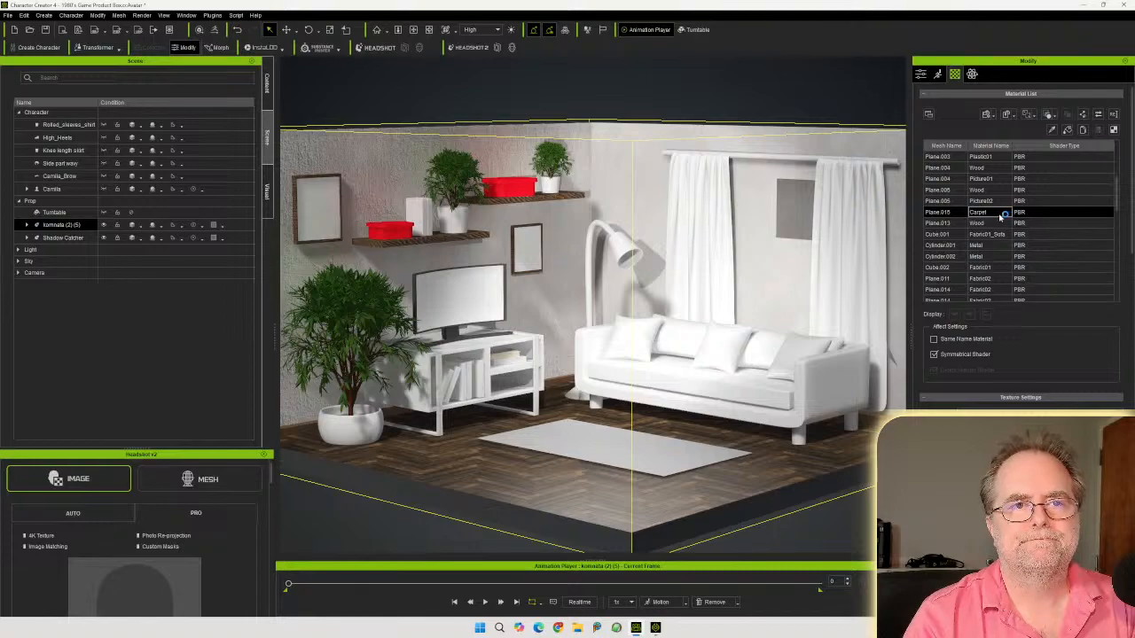
{"action": "left_click", "coordinate": [1001, 234]}
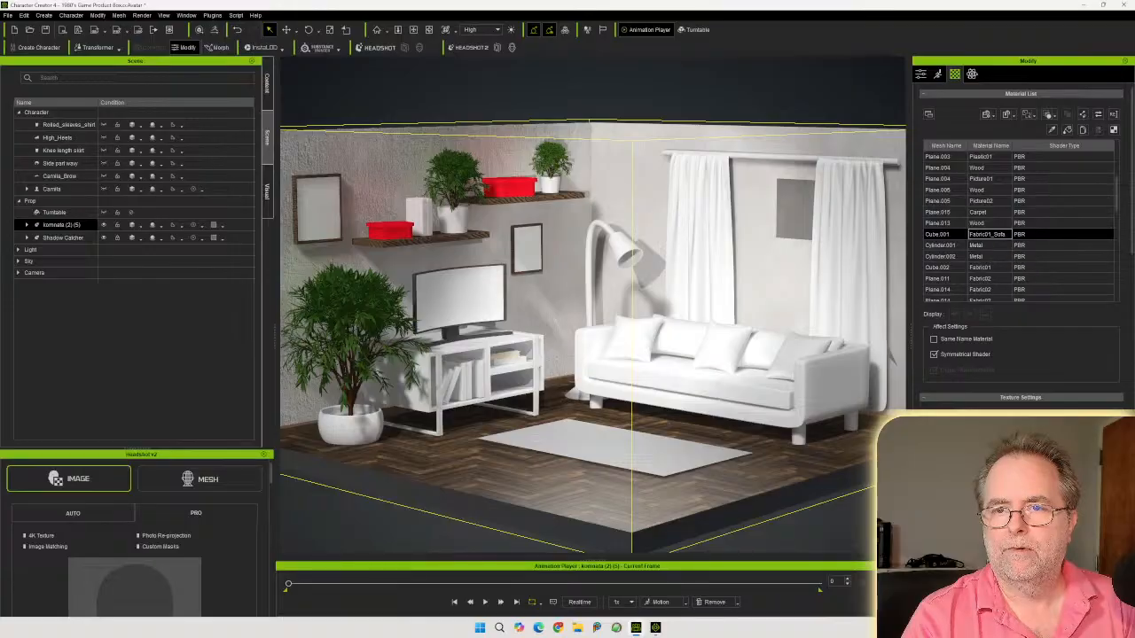
Switch the texture folder to extra large icons and browse the Fabric texture maps
{"action": "left_click_drag", "start_coordinate": [1134, 250], "coordinate": [577, 171]}
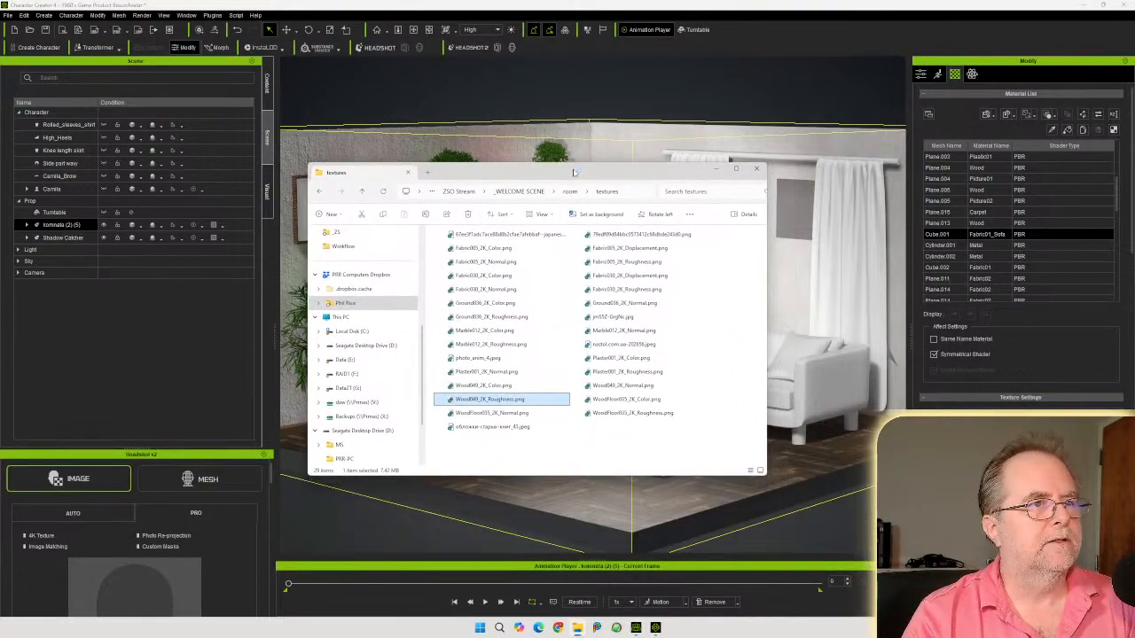
{"action": "left_click", "coordinate": [540, 213]}
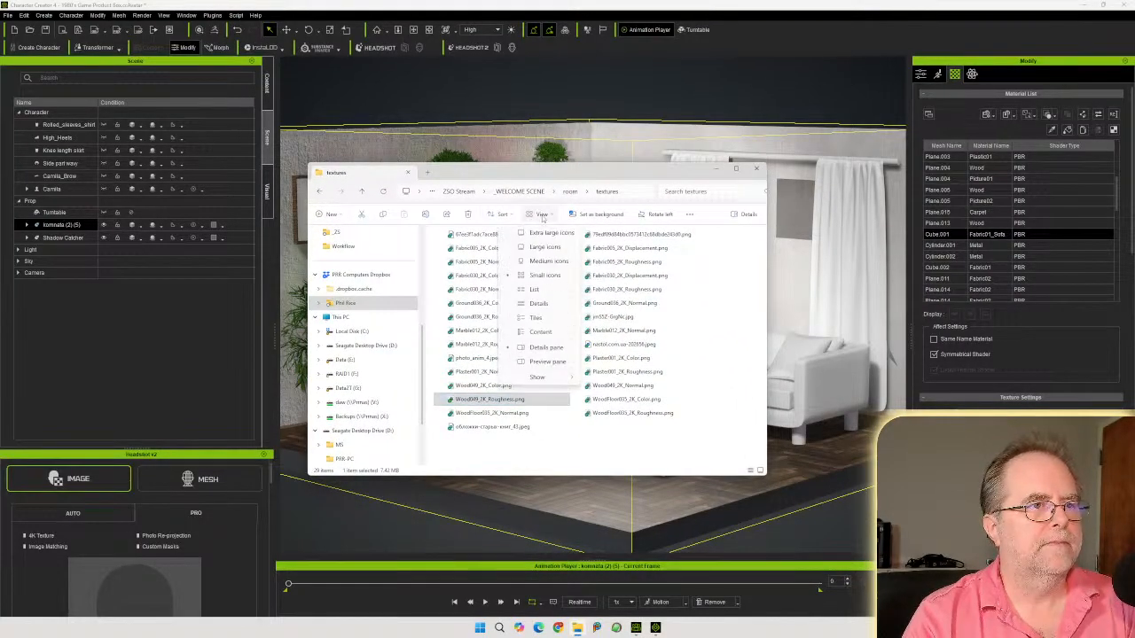
{"action": "left_click", "coordinate": [546, 235]}
{"action": "scroll", "coordinate": [568, 303], "scroll_direction": "down", "scroll_amount": 3}
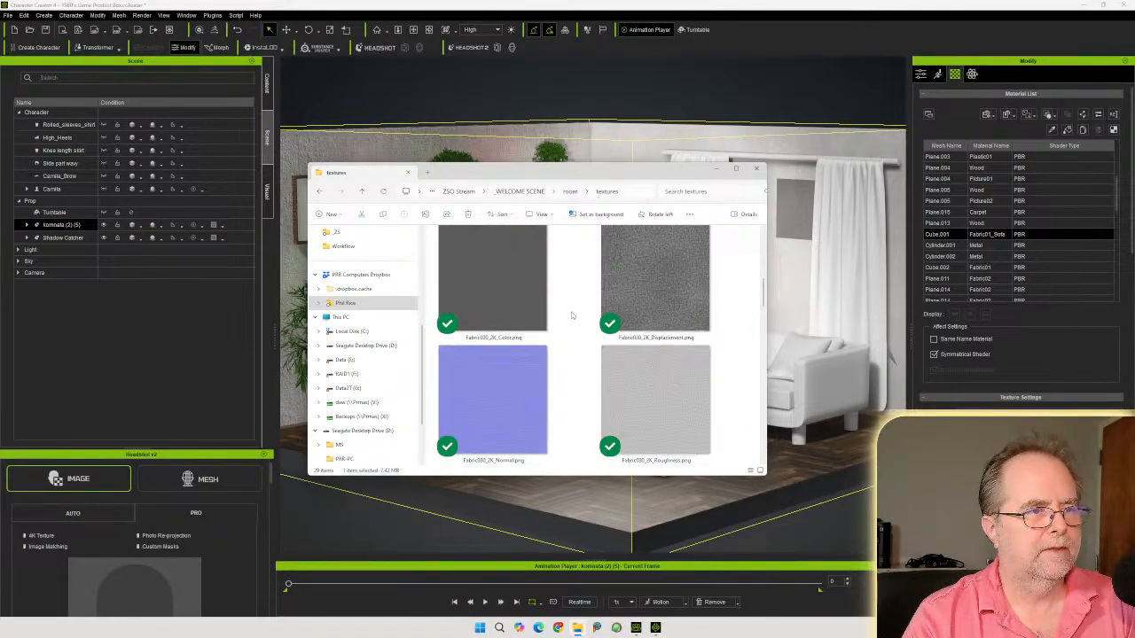
{"action": "scroll", "coordinate": [568, 325], "scroll_direction": "up", "scroll_amount": 1}
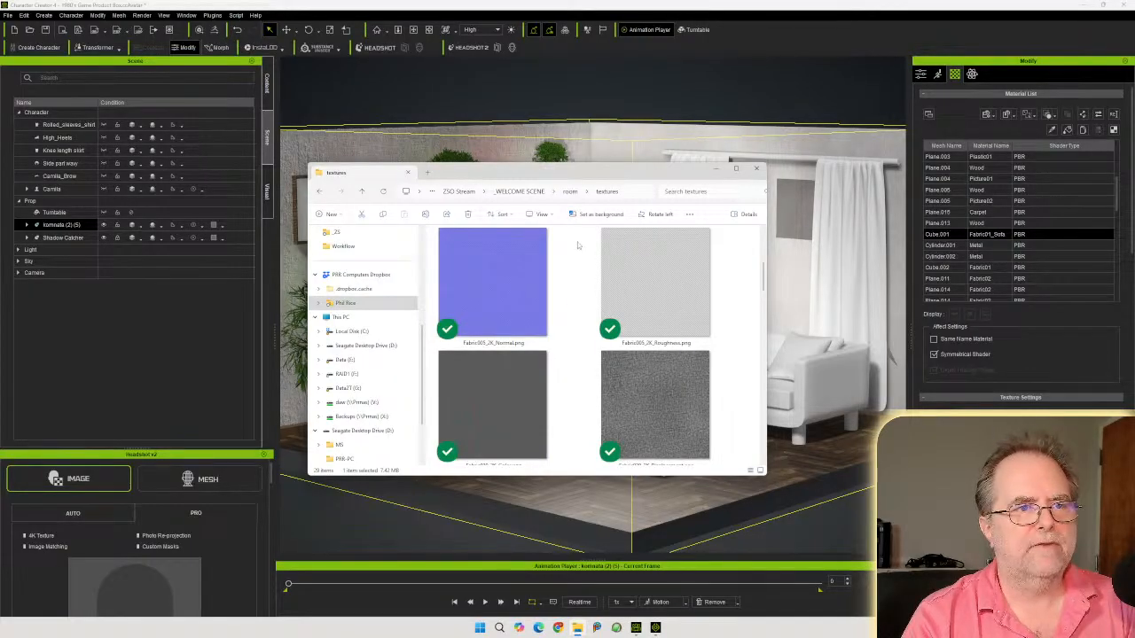
{"action": "left_click_drag", "start_coordinate": [589, 173], "coordinate": [596, 247]}
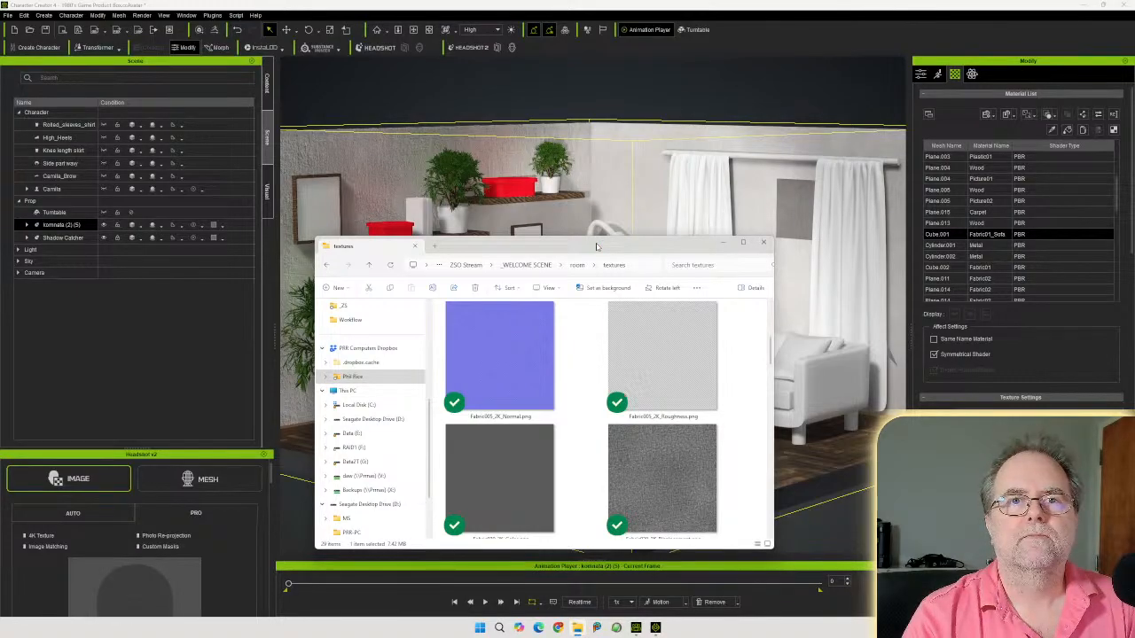
{"action": "mouse_move", "coordinate": [596, 246]}
{"action": "left_mouse_down"}
{"action": "mouse_move", "coordinate": [597, 225]}
{"action": "mouse_move", "coordinate": [583, 229]}
{"action": "left_mouse_up"}
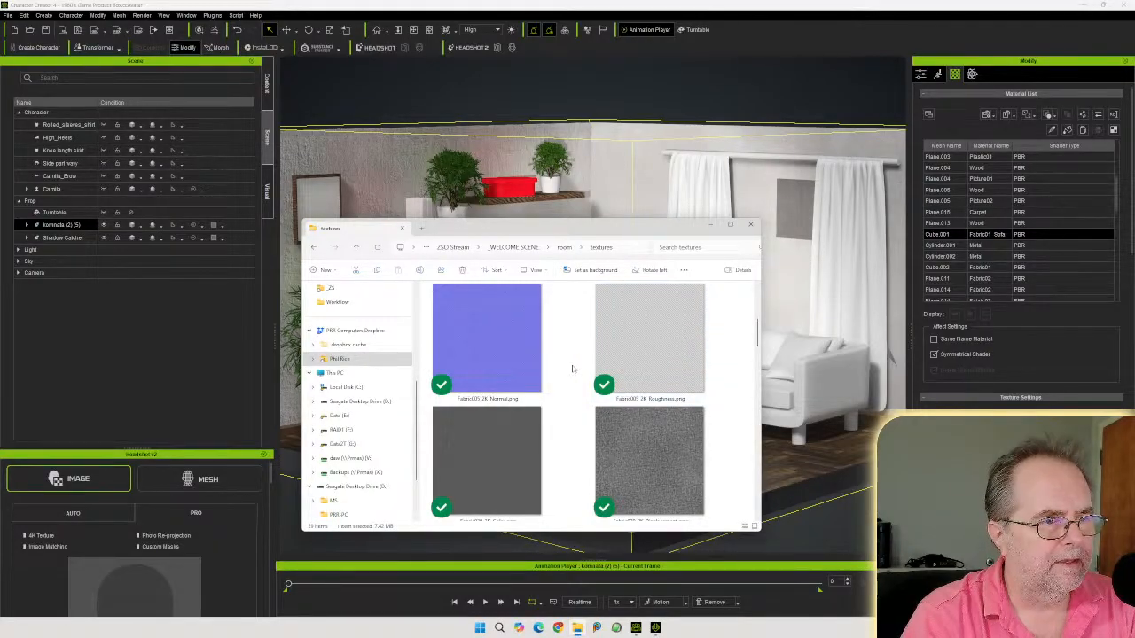
{"action": "scroll", "coordinate": [572, 369], "scroll_direction": "down", "scroll_amount": 1}
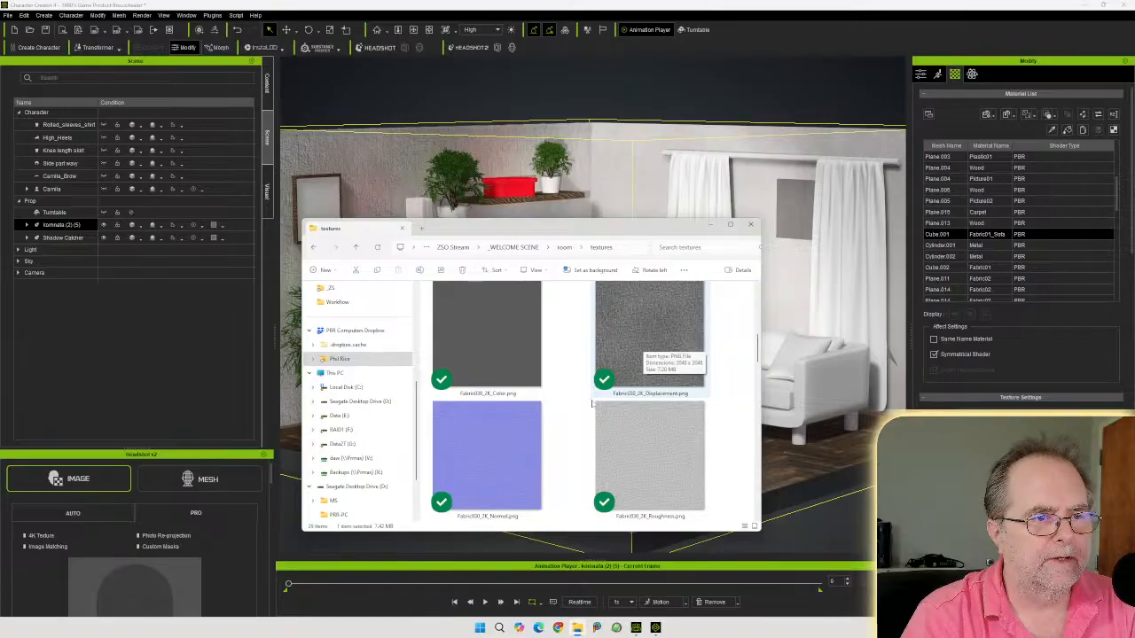
{"action": "scroll", "coordinate": [563, 428], "scroll_direction": "down", "scroll_amount": 3}
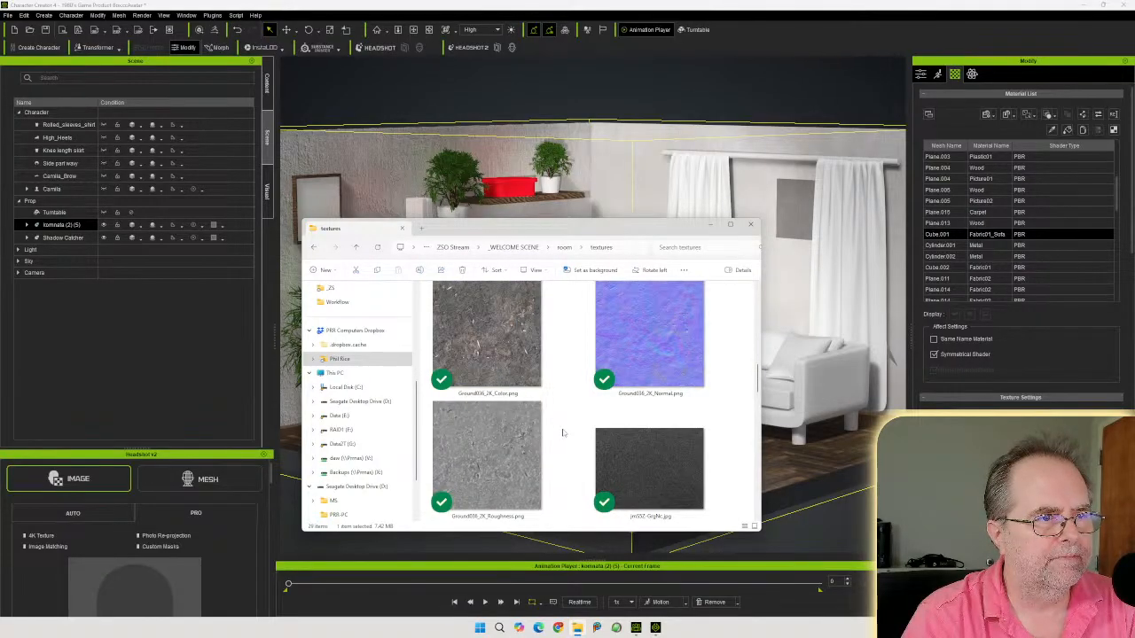
{"action": "scroll", "coordinate": [563, 432], "scroll_direction": "up", "scroll_amount": 2}
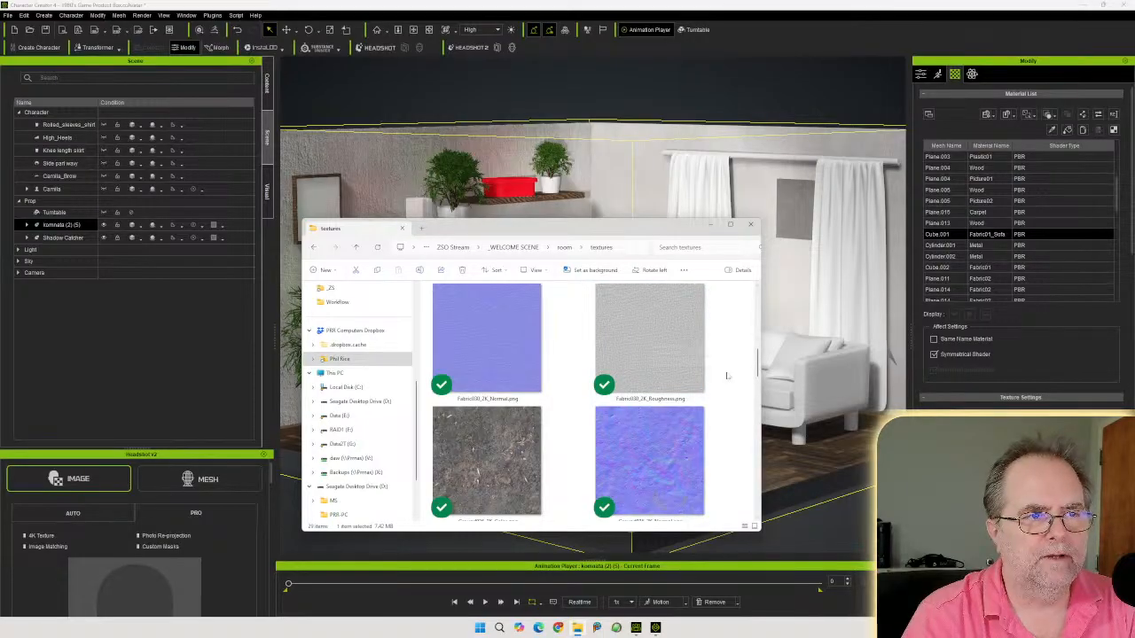
{"action": "scroll", "coordinate": [567, 363], "scroll_direction": "up", "scroll_amount": 1}
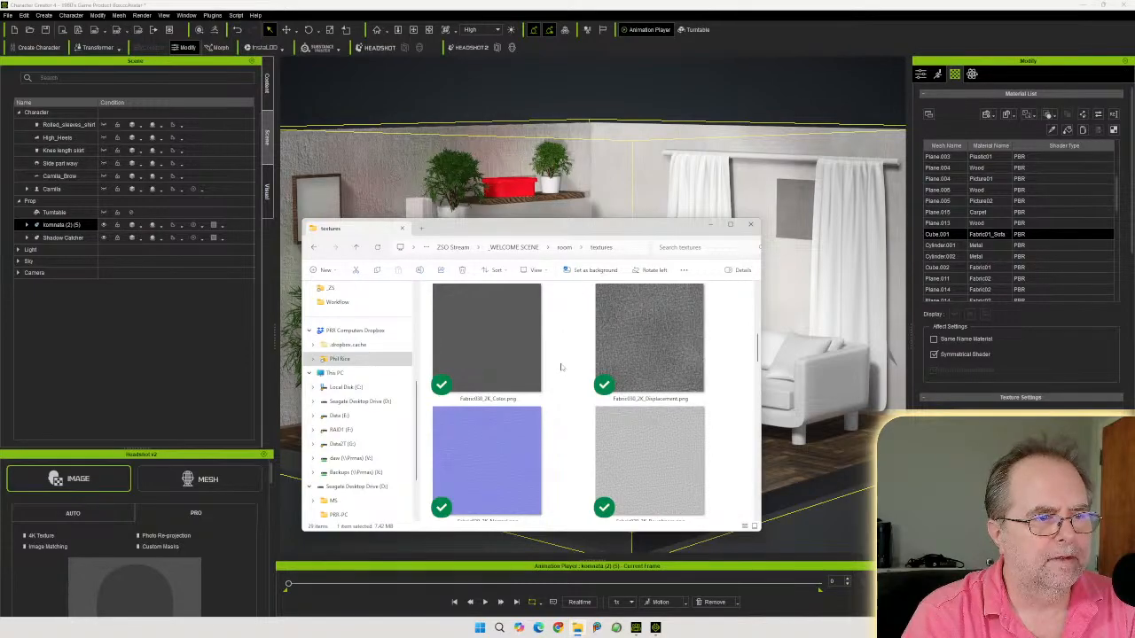
{"action": "scroll", "coordinate": [561, 367], "scroll_direction": "down", "scroll_amount": 1}
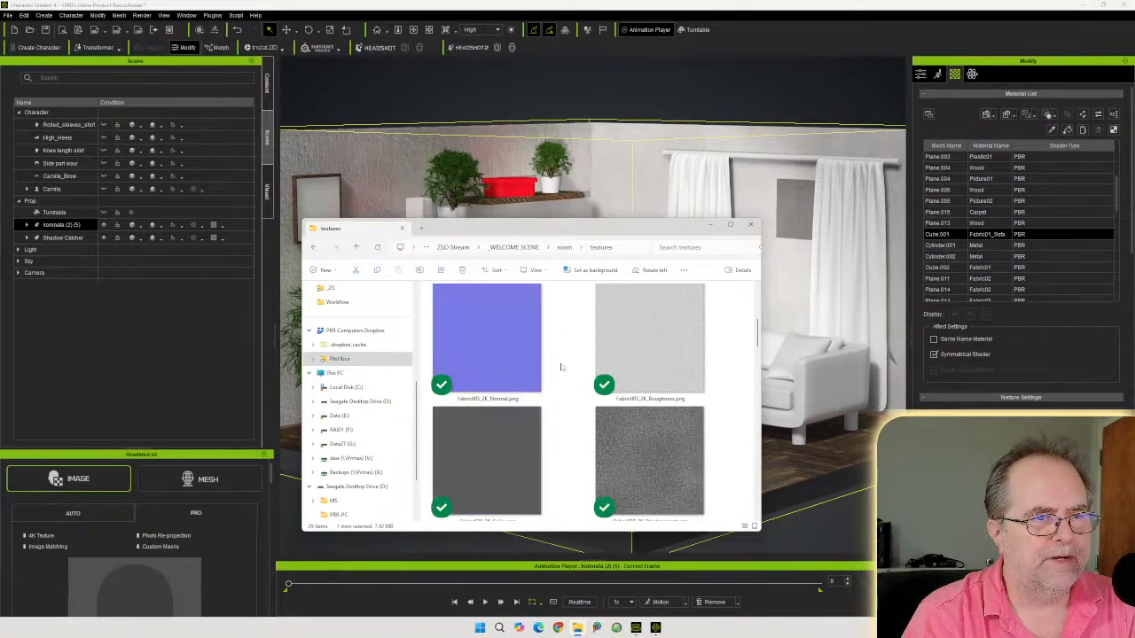
{"action": "scroll", "coordinate": [561, 367], "scroll_direction": "down", "scroll_amount": 1}
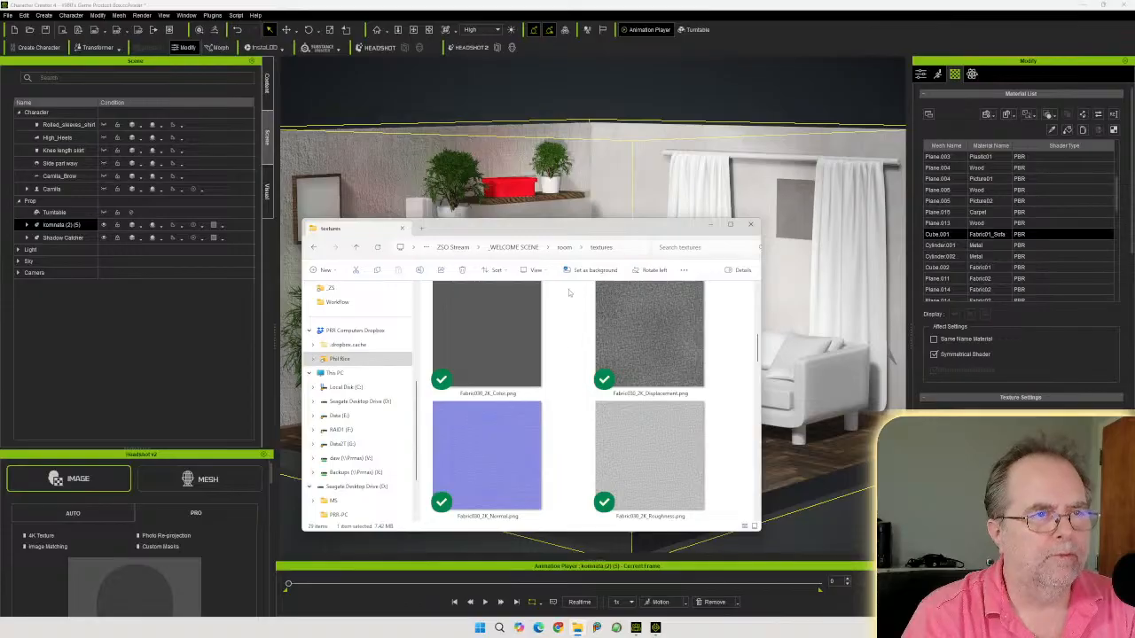
Apply the Fabric030 texture maps to the sofa material, choosing Normal bump type and Height Map (Grayscale) displacement
{"action": "left_click_drag", "start_coordinate": [575, 230], "coordinate": [1134, 230]}
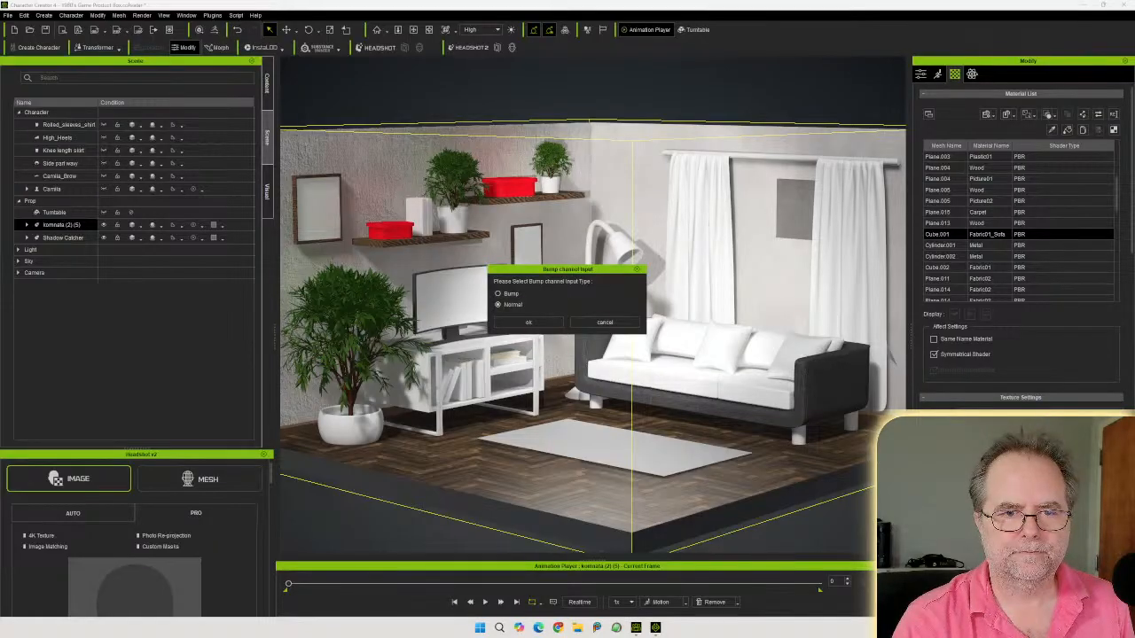
{"action": "left_click", "coordinate": [527, 322]}
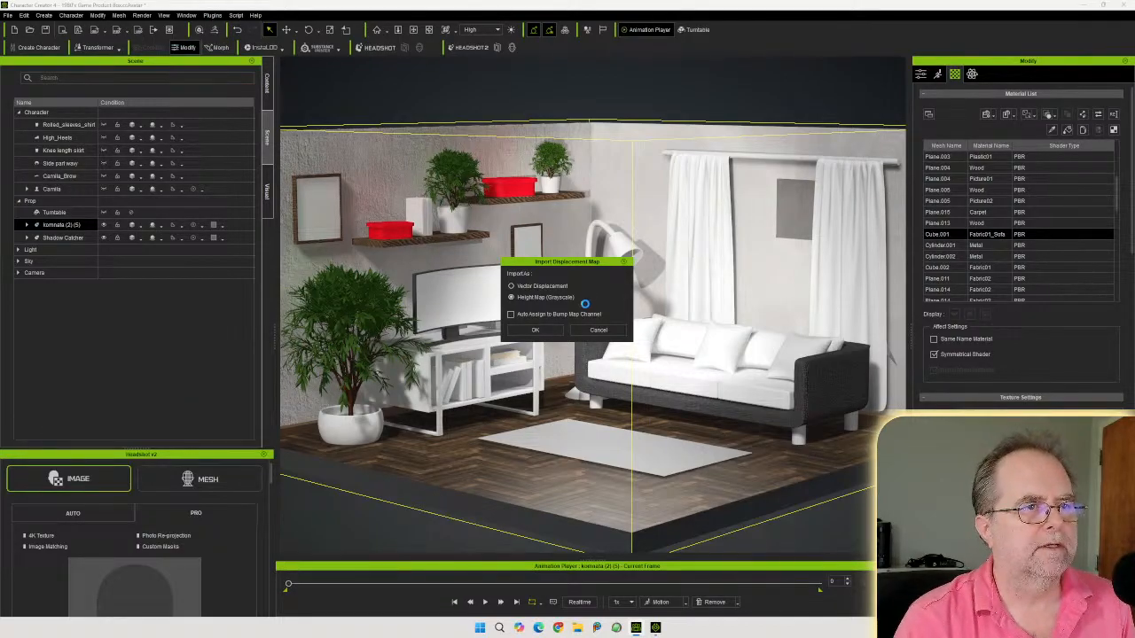
{"action": "left_click", "coordinate": [537, 330]}
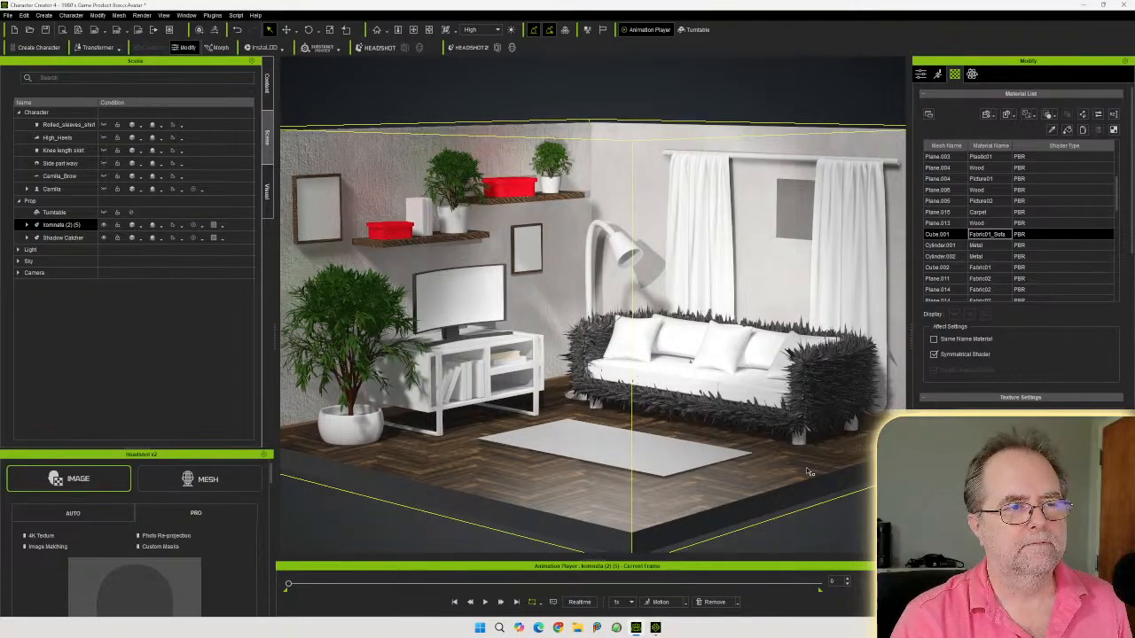
Inspect the sofa's displaced fabric surface up close from several angles
{"action": "scroll", "coordinate": [864, 408], "scroll_direction": "up", "scroll_amount": 2}
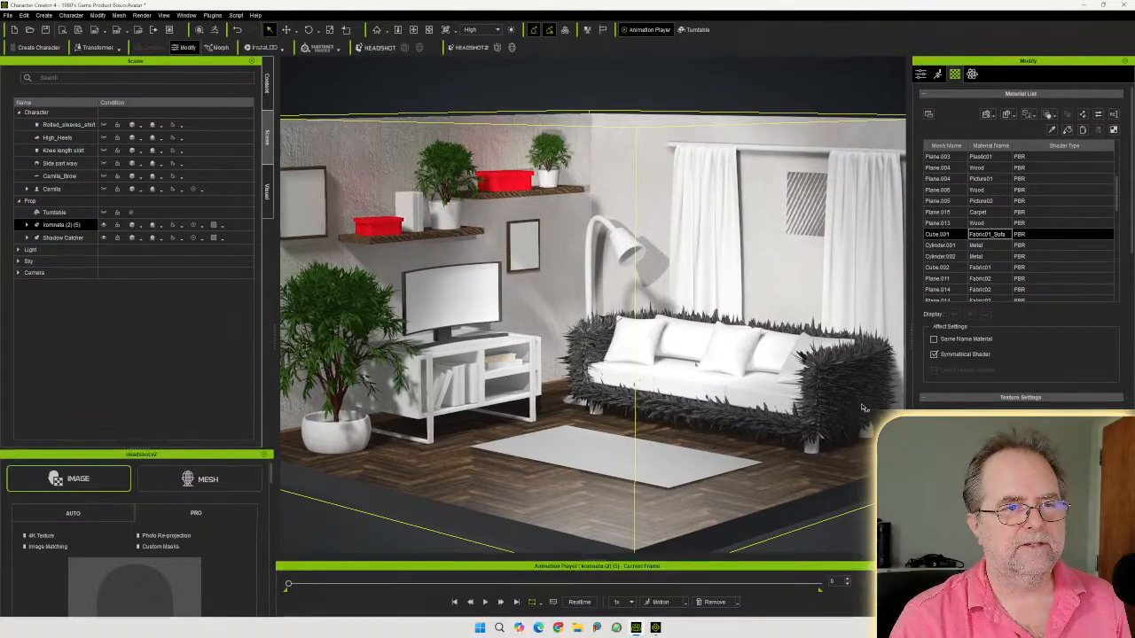
{"action": "scroll", "coordinate": [865, 408], "scroll_direction": "up", "scroll_amount": 5}
{"action": "scroll", "coordinate": [833, 424], "scroll_direction": "down", "scroll_amount": 1}
{"action": "middle_click_drag", "start_coordinate": [832, 424], "coordinate": [594, 399]}
{"action": "scroll", "coordinate": [594, 398], "scroll_direction": "up", "scroll_amount": 2}
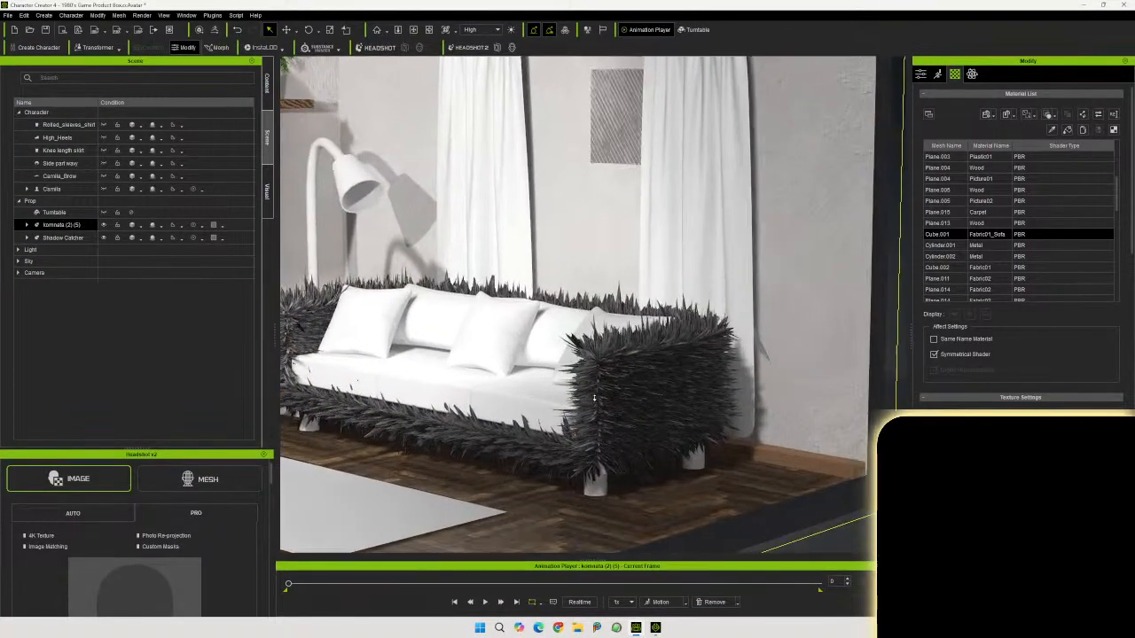
{"action": "scroll", "coordinate": [594, 398], "scroll_direction": "up", "scroll_amount": 4}
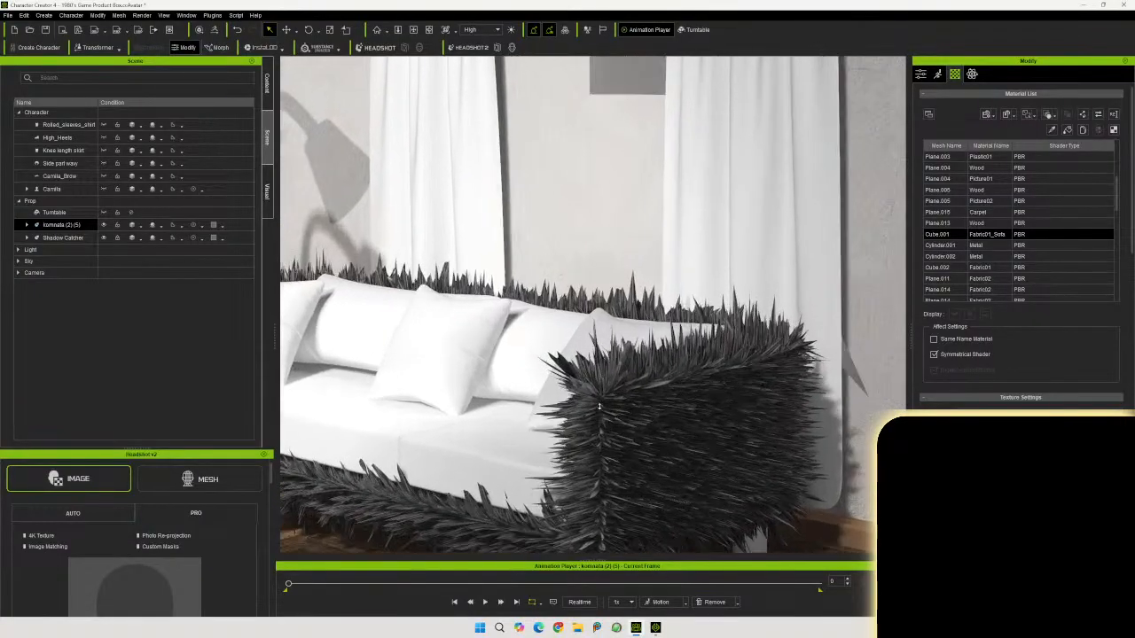
{"action": "scroll", "coordinate": [599, 407], "scroll_direction": "up", "scroll_amount": 1}
{"action": "middle_click_drag", "start_coordinate": [613, 428], "coordinate": [701, 309]}
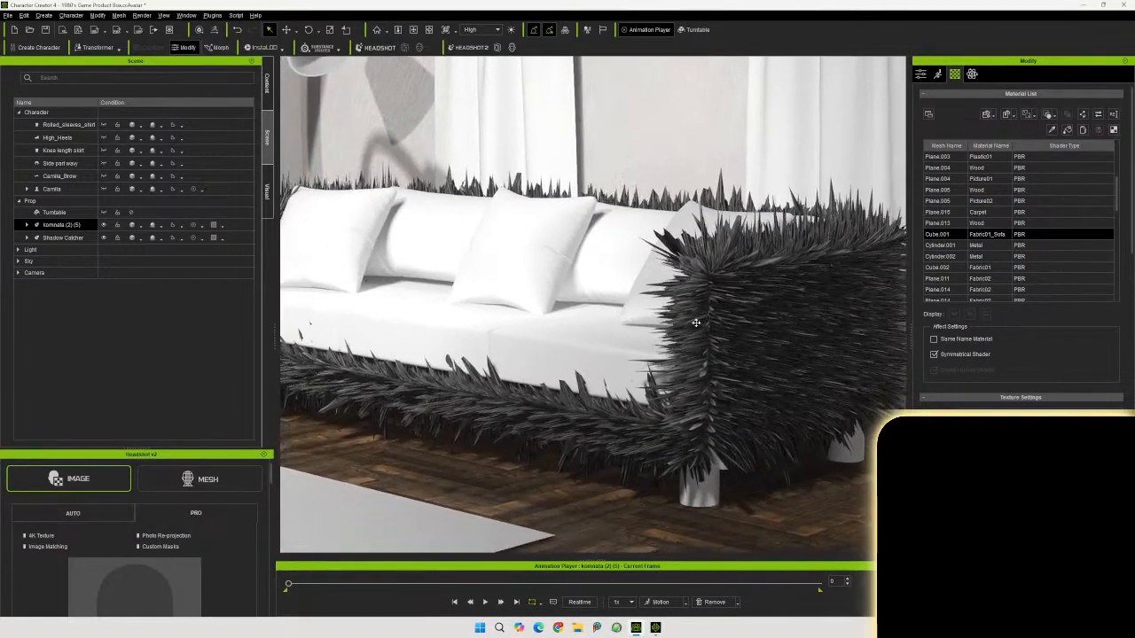
Soften the sofa material's displacement map with Adjust Color, setting Brightness to 0 and Softness to 10
{"action": "right_click_drag", "start_coordinate": [700, 309], "coordinate": [683, 358]}
{"action": "scroll", "coordinate": [683, 358], "scroll_direction": "down", "scroll_amount": 5}
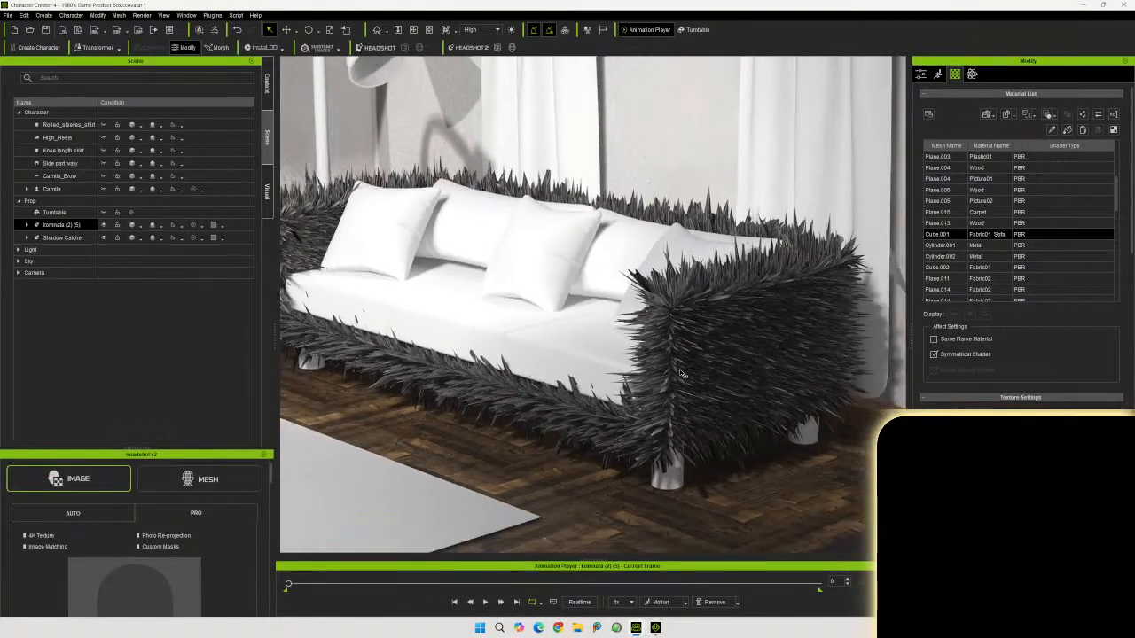
{"action": "right_click_drag", "start_coordinate": [638, 361], "coordinate": [724, 371]}
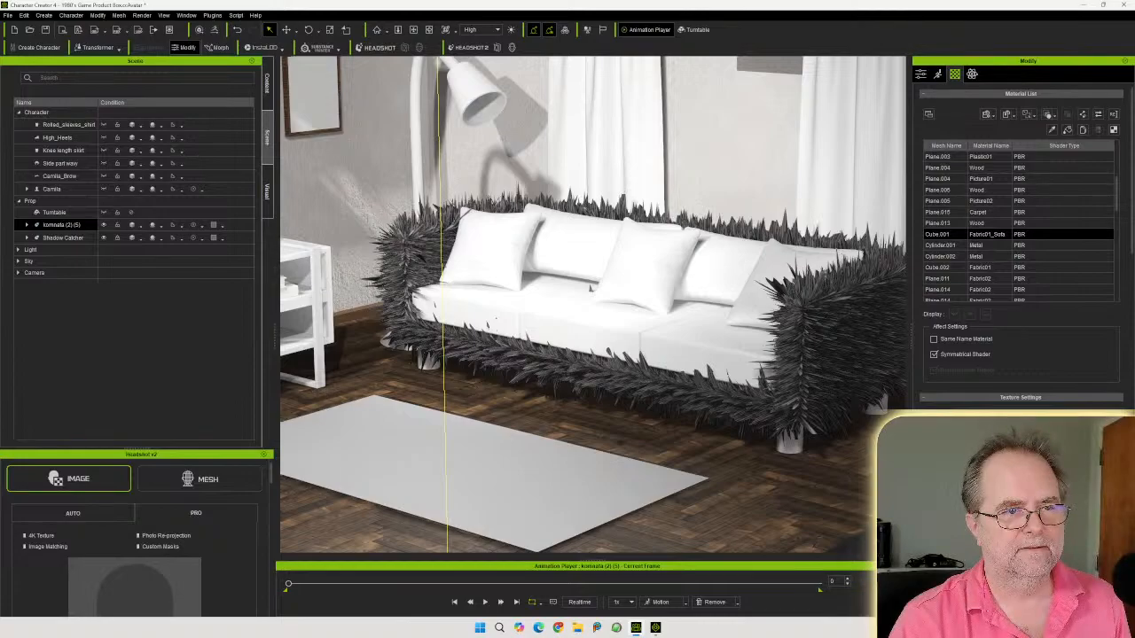
{"action": "scroll", "coordinate": [1022, 248], "scroll_direction": "down", "scroll_amount": 3}
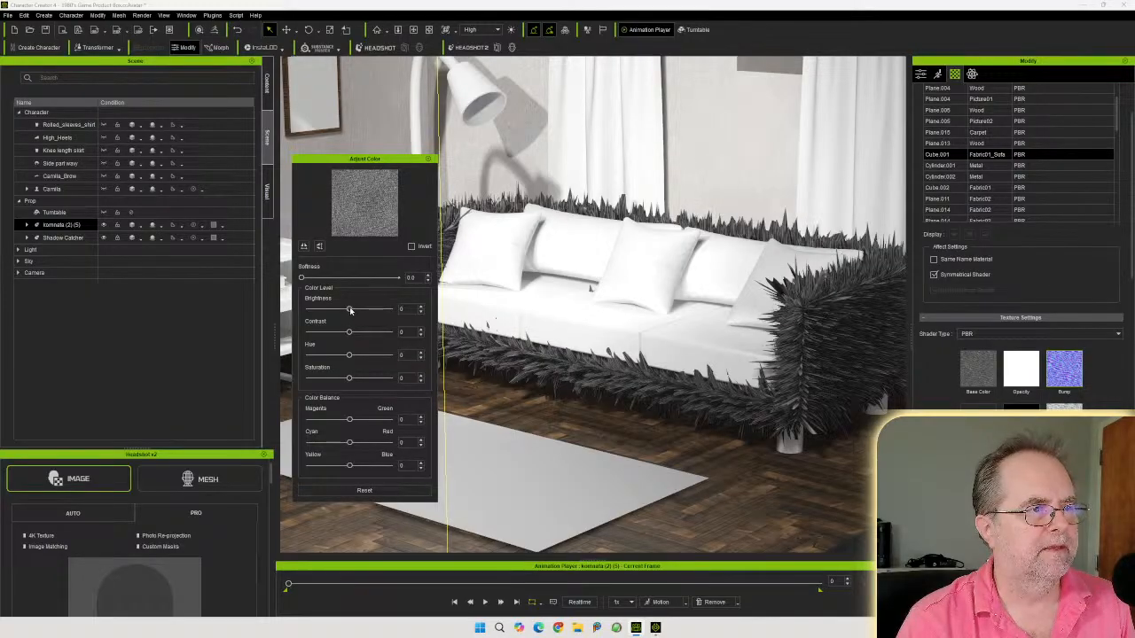
{"action": "mouse_move", "coordinate": [349, 310]}
{"action": "left_mouse_down"}
{"action": "mouse_move", "coordinate": [383, 309]}
{"action": "mouse_move", "coordinate": [312, 310]}
{"action": "mouse_move", "coordinate": [358, 308]}
{"action": "left_mouse_up"}
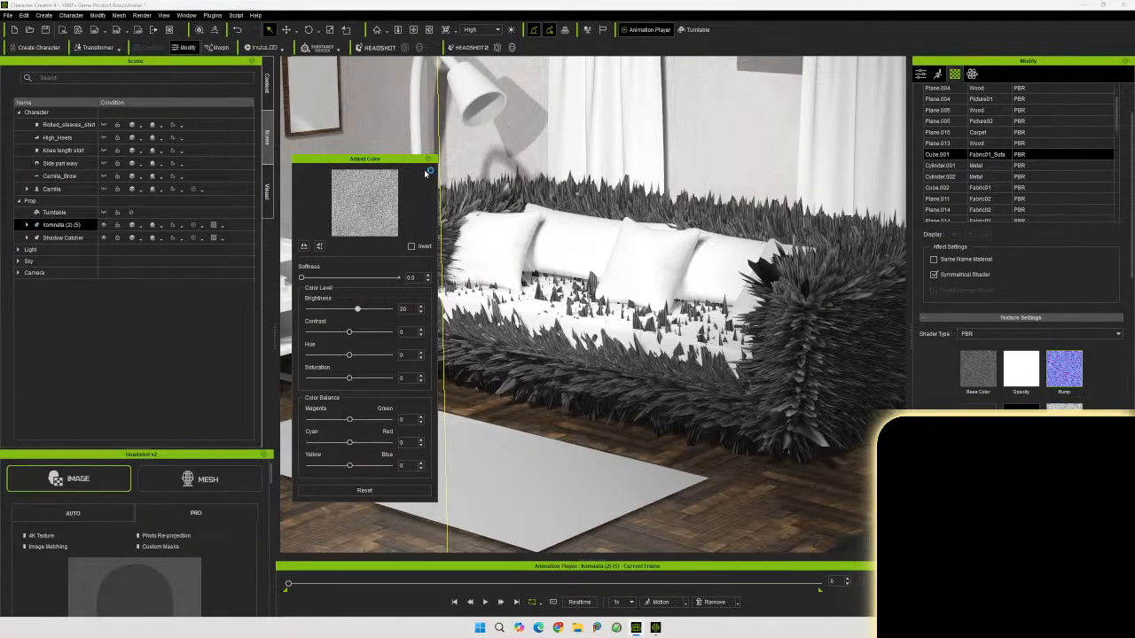
{"action": "double_click", "coordinate": [403, 307]}
{"action": "type", "text": "0"}
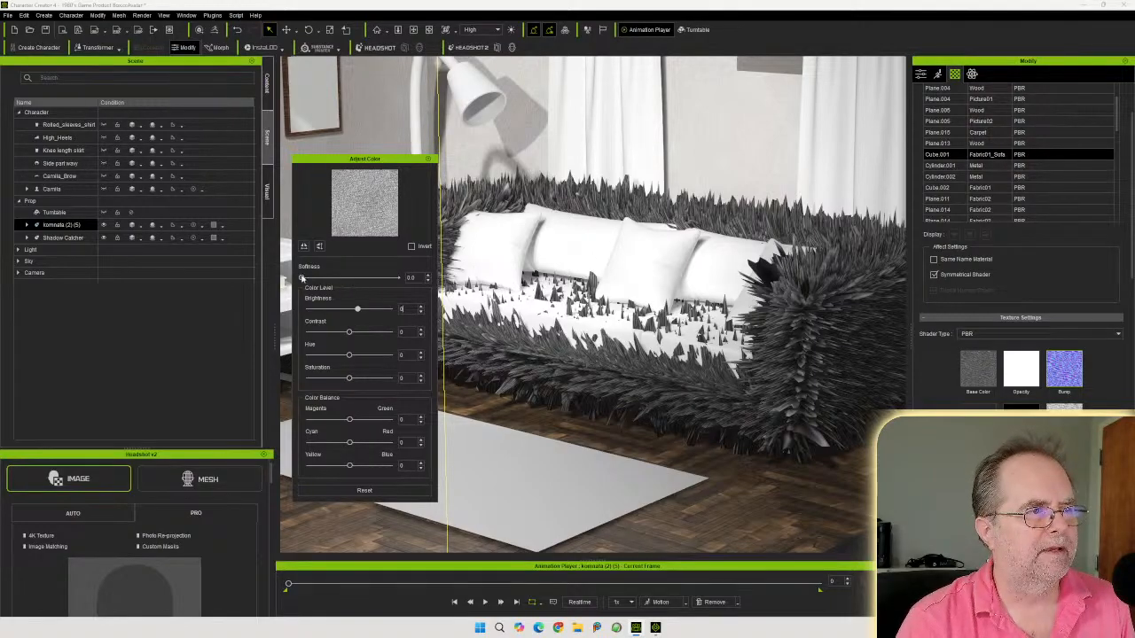
{"action": "left_click", "coordinate": [309, 278]}
{"action": "left_click_drag", "start_coordinate": [309, 278], "coordinate": [408, 279]}
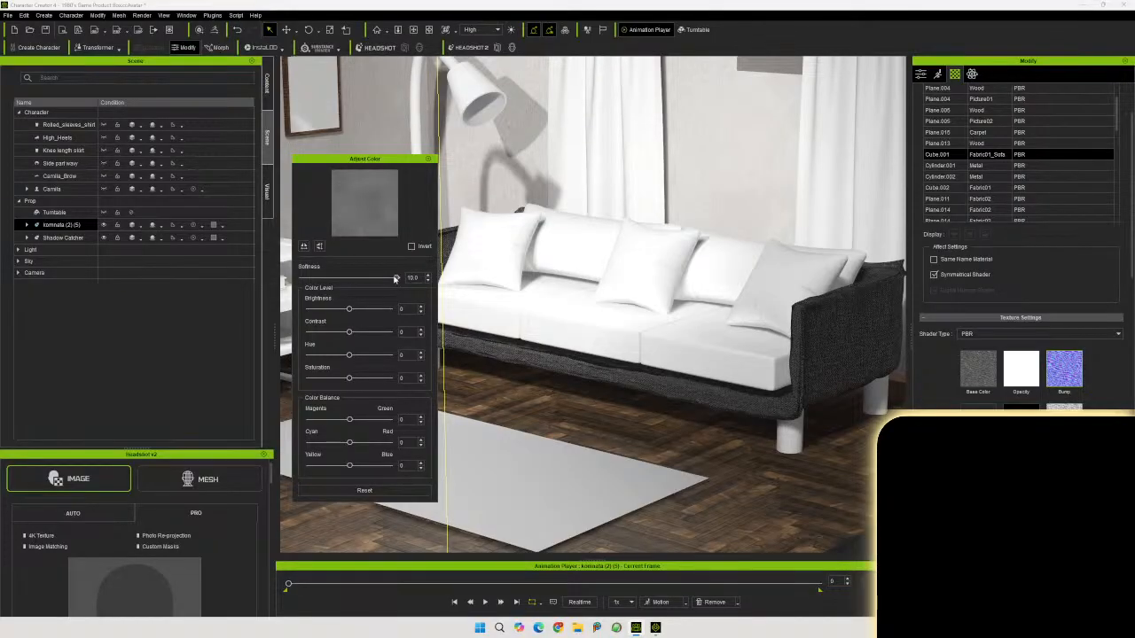
{"action": "left_click", "coordinate": [430, 159]}
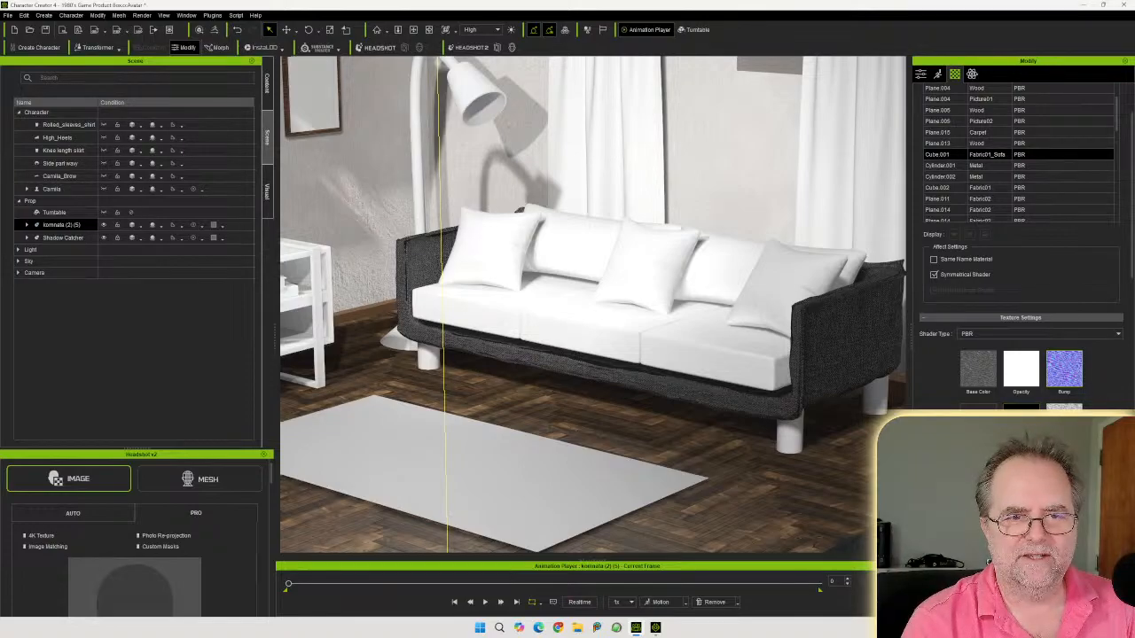
Reopen the displacement map's color adjustment and return Softness to 0 to compare the surface
{"action": "left_click", "coordinate": [1020, 559]}
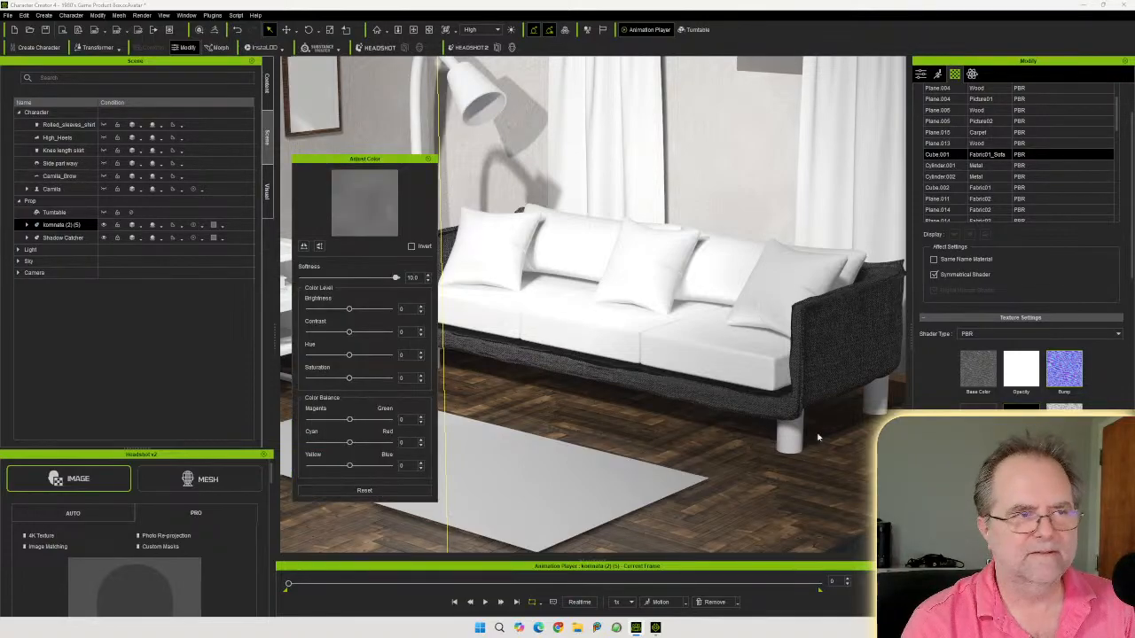
{"action": "left_click_drag", "start_coordinate": [396, 278], "coordinate": [301, 279]}
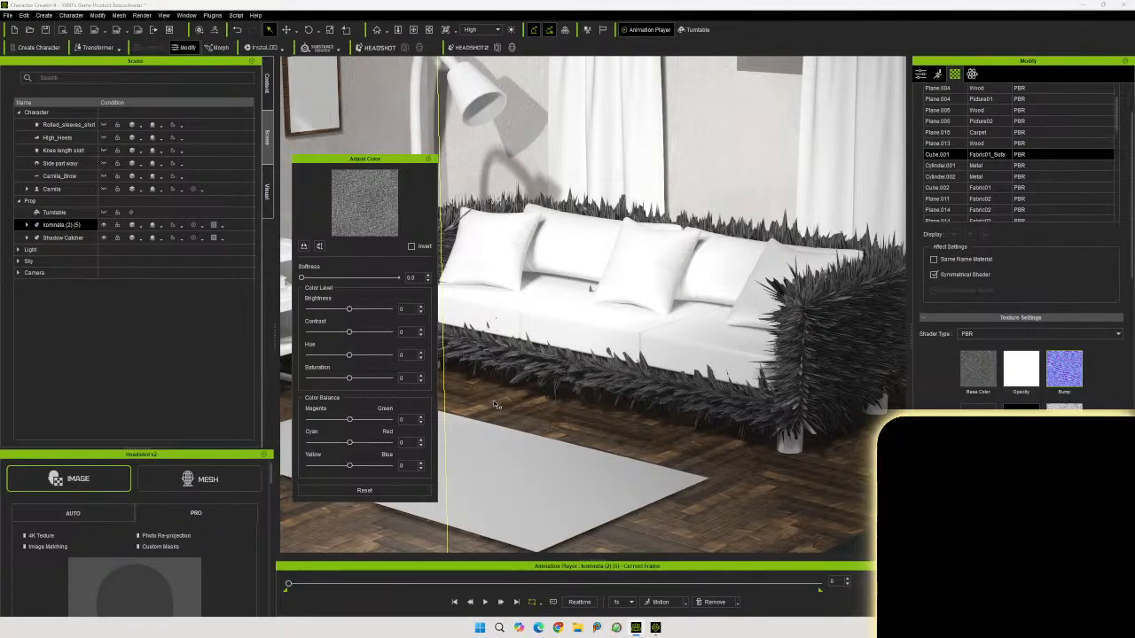
{"action": "right_click_drag", "start_coordinate": [584, 415], "coordinate": [551, 330]}
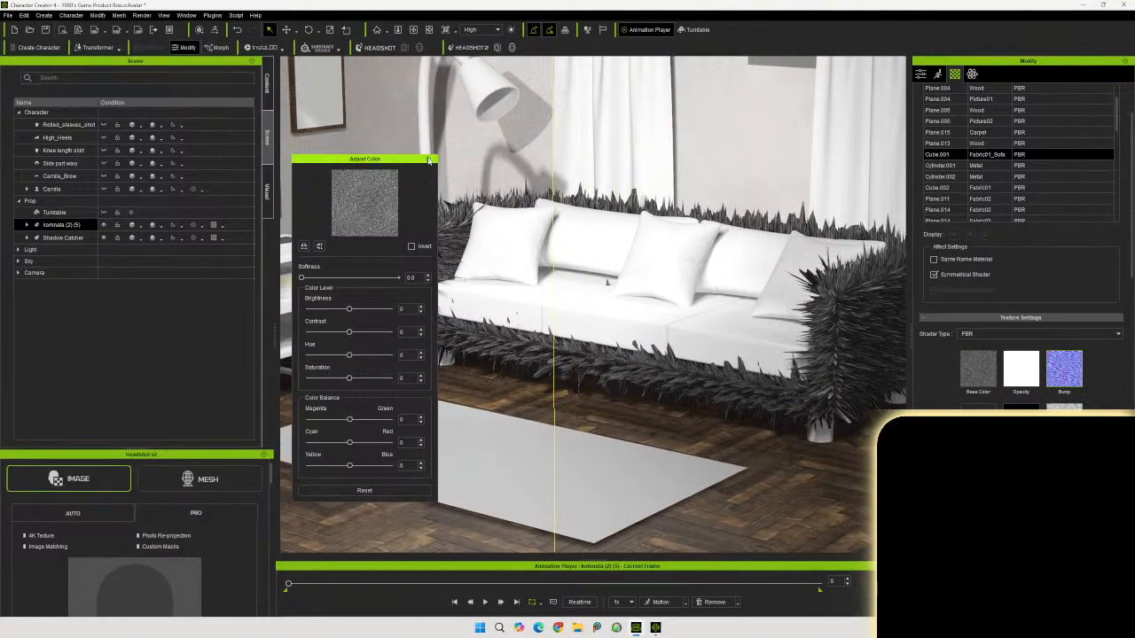
{"action": "left_click", "coordinate": [429, 160]}
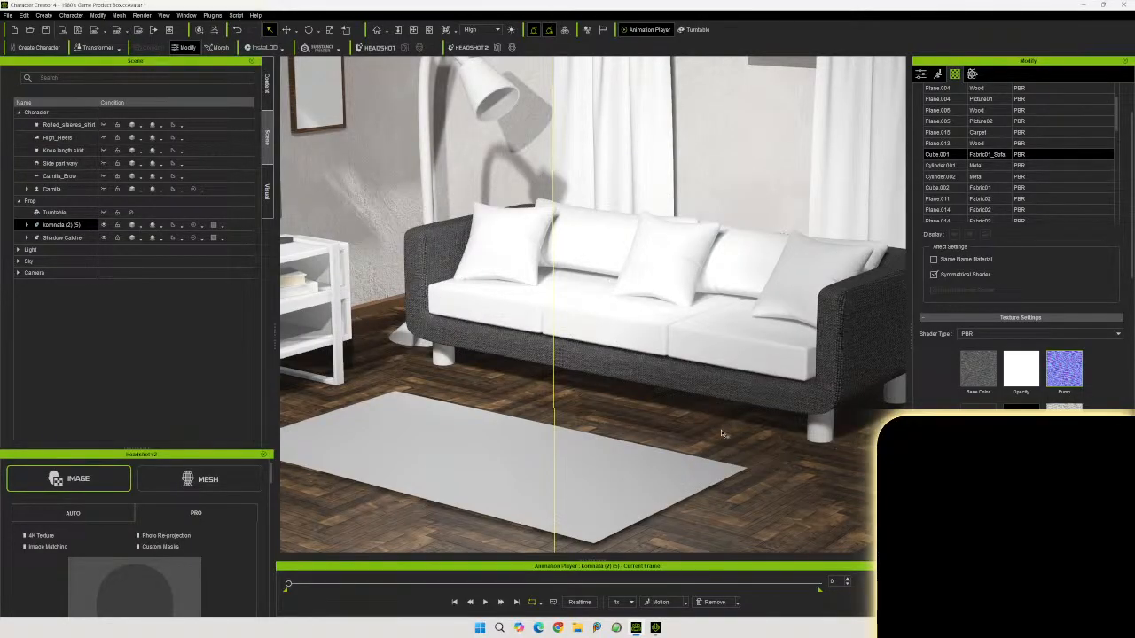
Inspect the sofa's fabric surface up close from several angles and distances
{"action": "right_click_drag", "start_coordinate": [721, 433], "coordinate": [709, 411]}
{"action": "scroll", "coordinate": [708, 412], "scroll_direction": "up", "scroll_amount": 5}
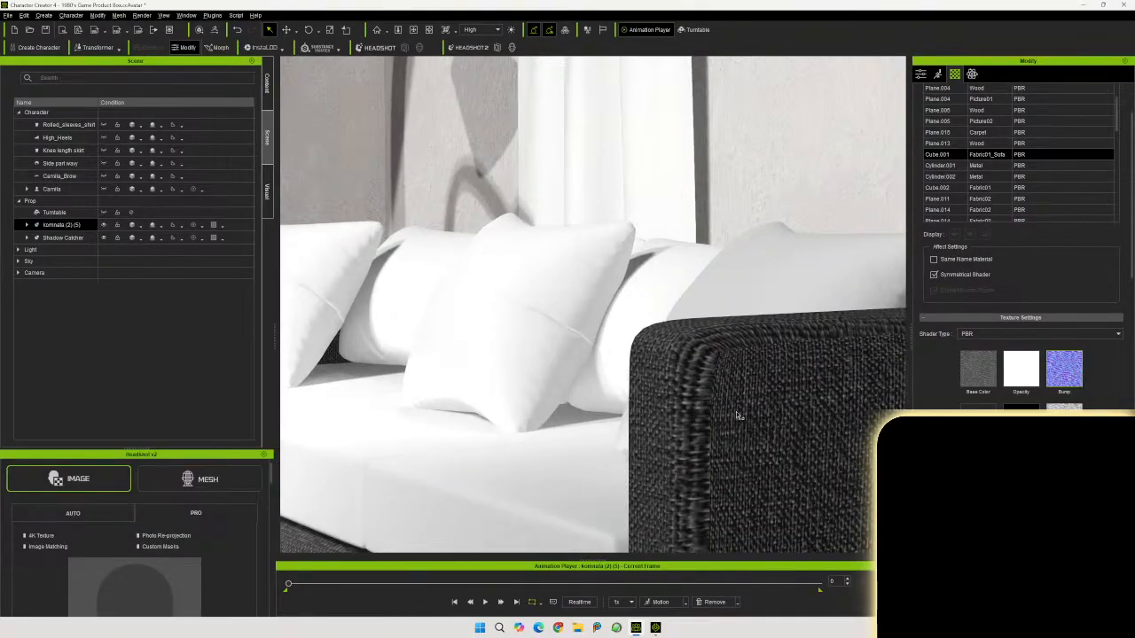
{"action": "right_click_drag", "start_coordinate": [736, 412], "coordinate": [691, 425]}
{"action": "scroll", "coordinate": [739, 459], "scroll_direction": "down", "scroll_amount": 8}
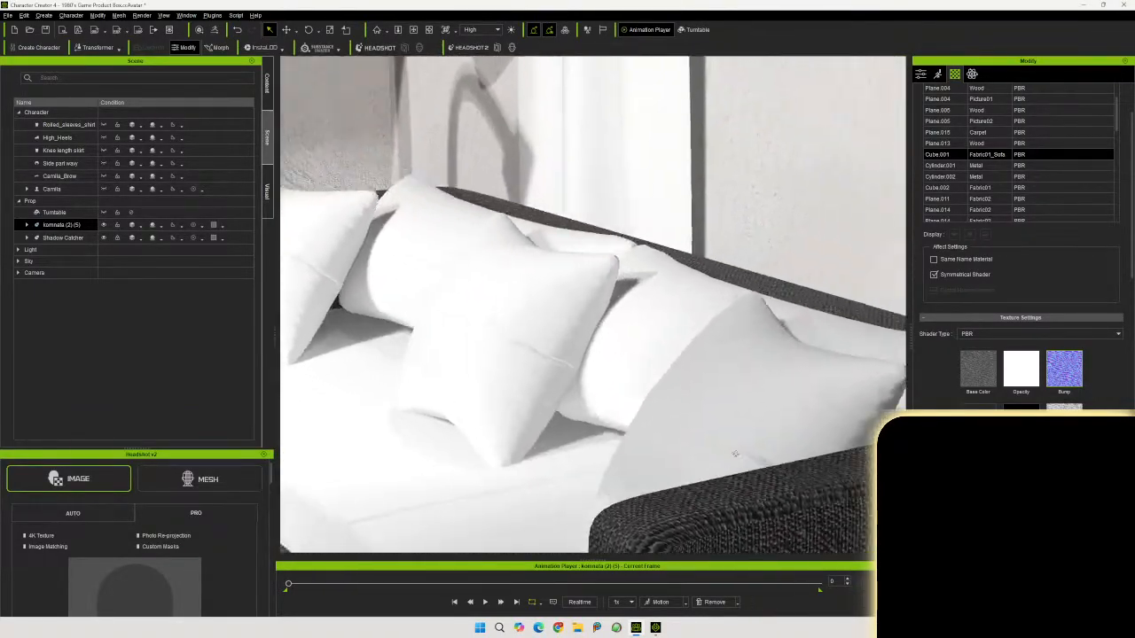
{"action": "scroll", "coordinate": [740, 461], "scroll_direction": "down", "scroll_amount": 6}
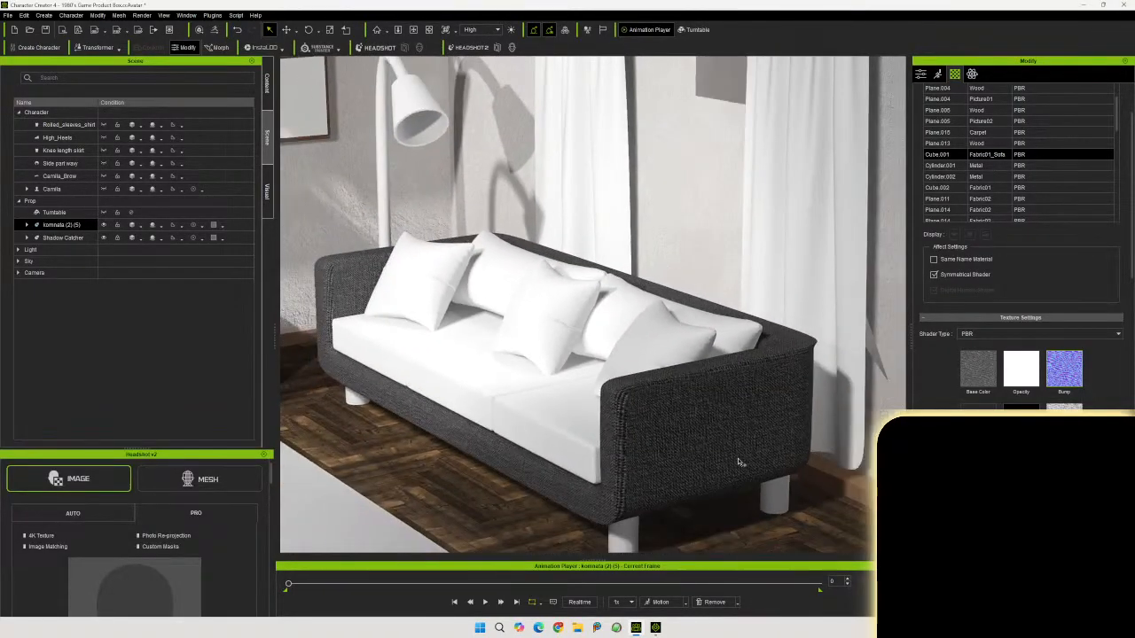
{"action": "right_click_drag", "start_coordinate": [740, 462], "coordinate": [703, 395]}
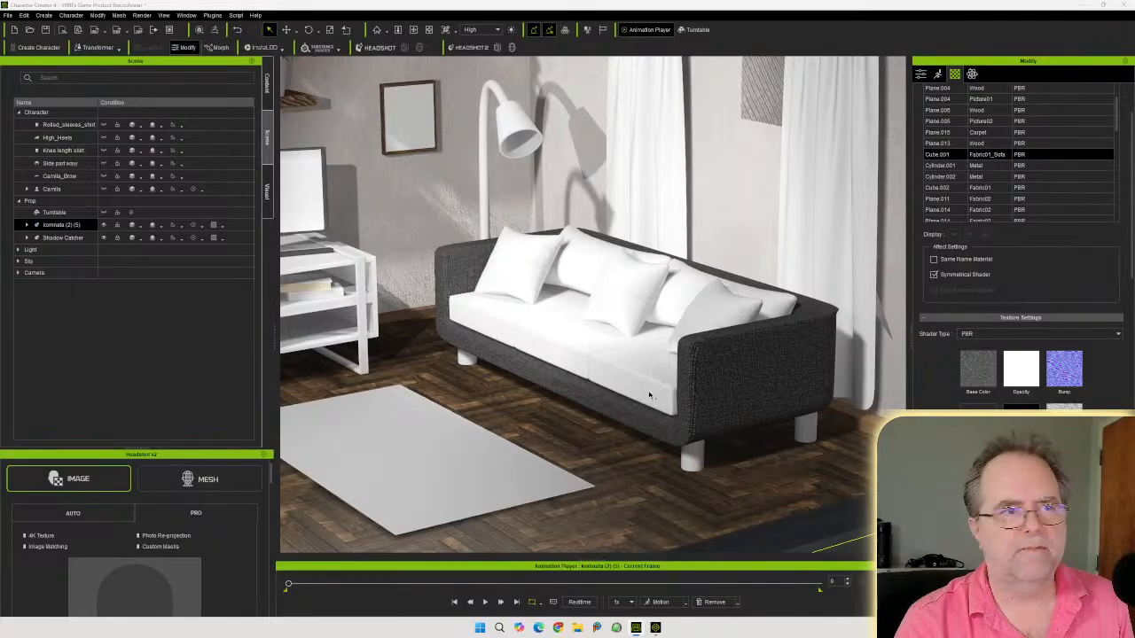
{"action": "scroll", "coordinate": [649, 395], "scroll_direction": "down", "scroll_amount": 1}
{"action": "middle_click_drag", "start_coordinate": [610, 359], "coordinate": [675, 383]}
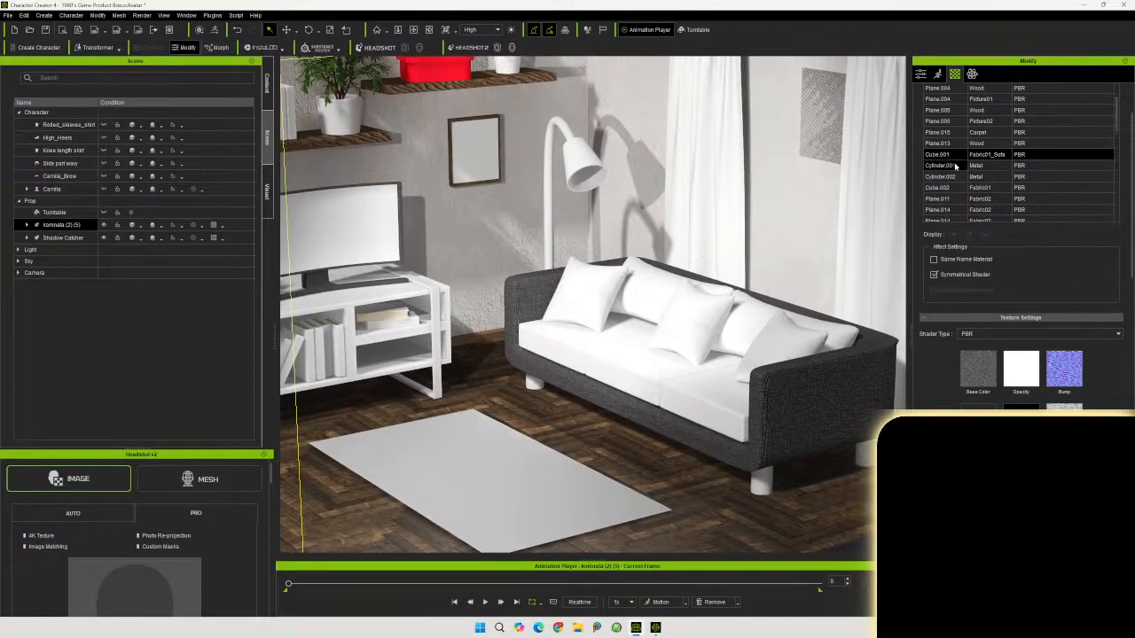
Select the Fabric02 material in the material list and review its empty texture channels
{"action": "left_click", "coordinate": [992, 156]}
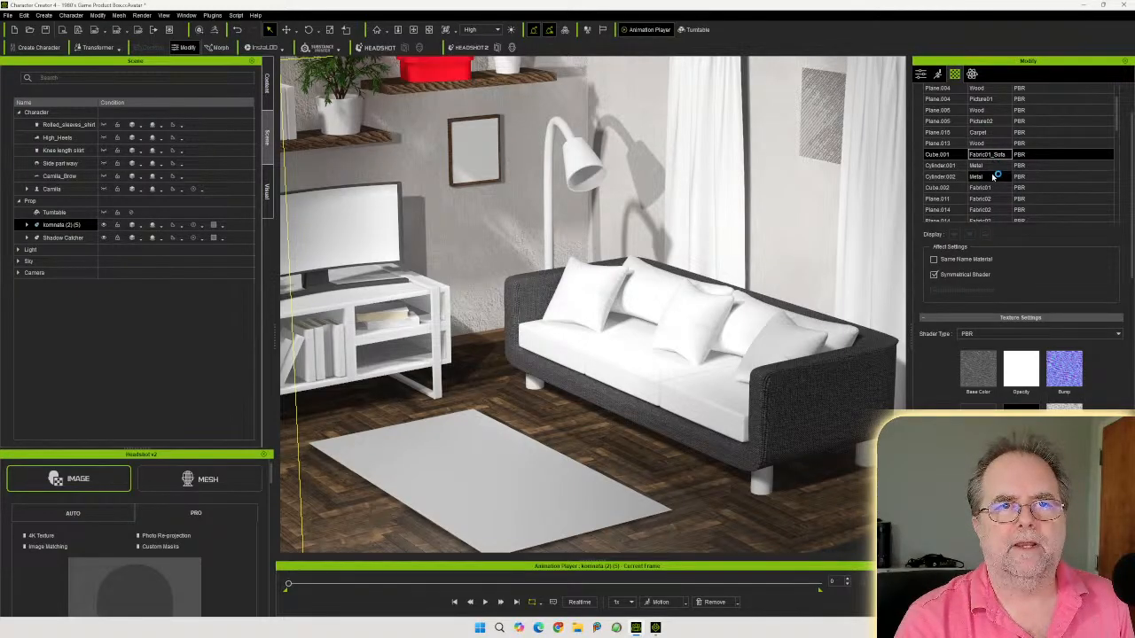
{"action": "scroll", "coordinate": [998, 190], "scroll_direction": "down", "scroll_amount": 1}
{"action": "scroll", "coordinate": [998, 189], "scroll_direction": "down", "scroll_amount": 1}
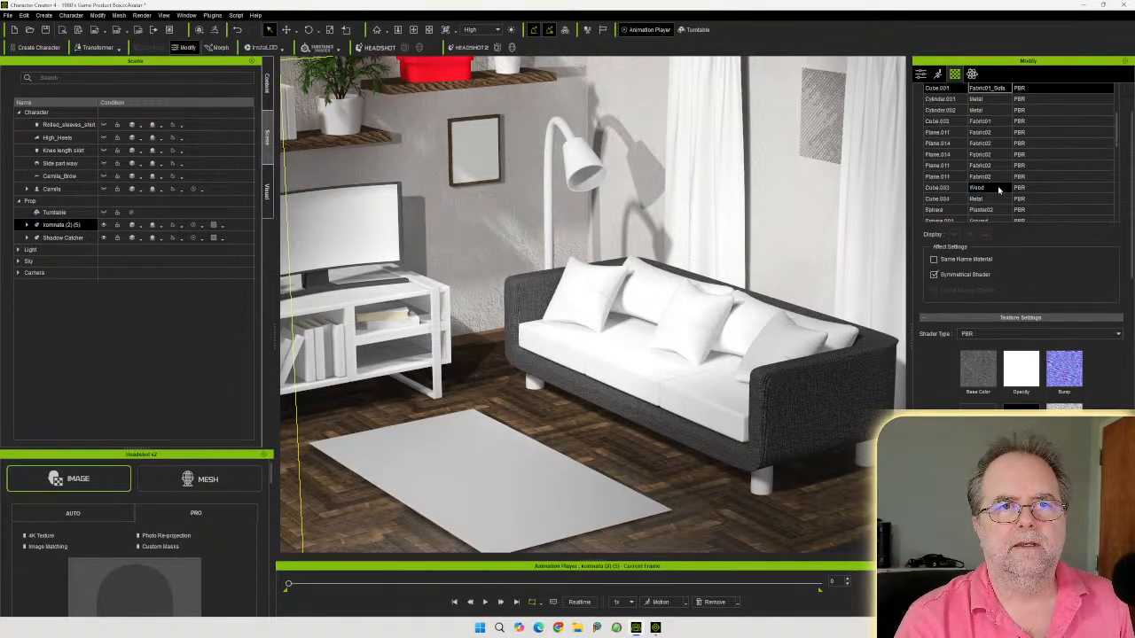
{"action": "left_click", "coordinate": [991, 133]}
{"action": "scroll", "coordinate": [1020, 244], "scroll_direction": "down", "scroll_amount": 5}
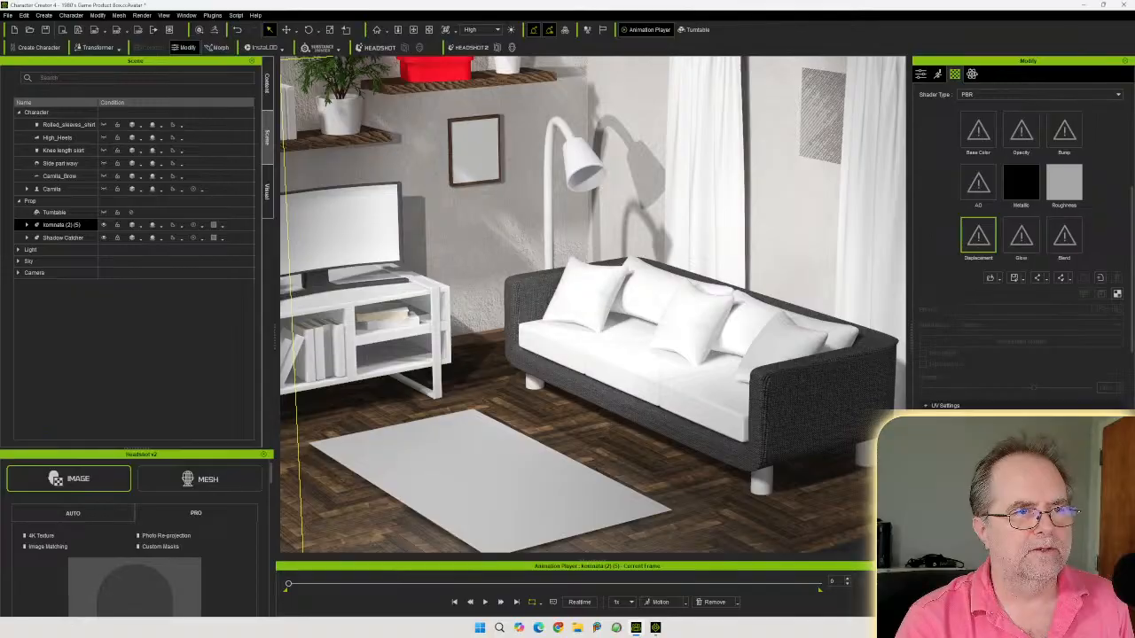
{"action": "scroll", "coordinate": [942, 359], "scroll_direction": "up", "scroll_amount": 5}
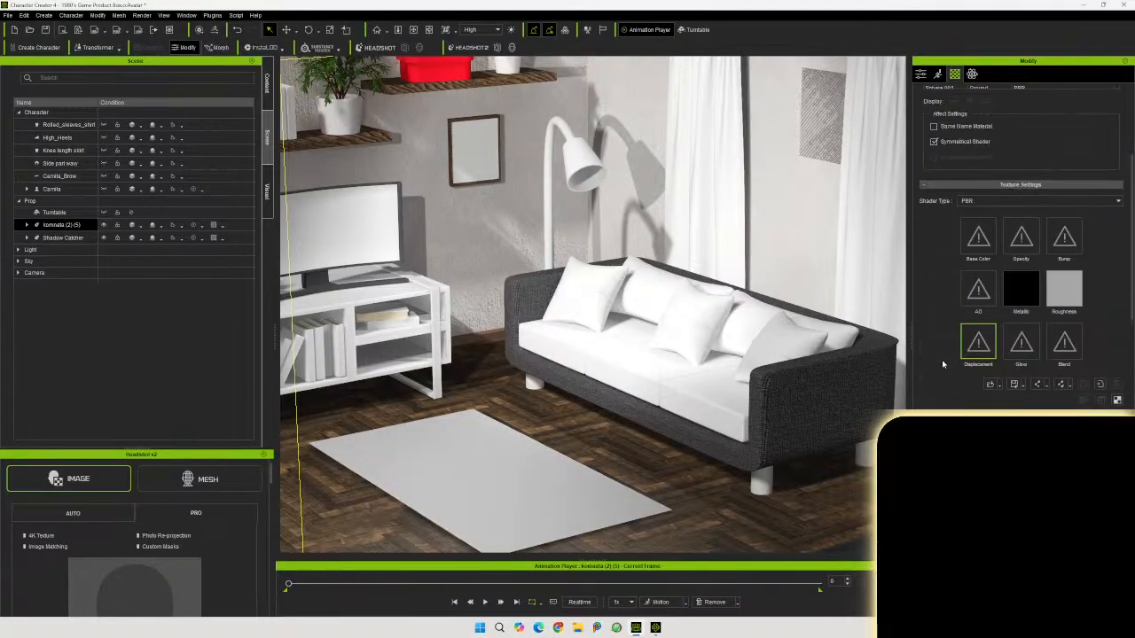
{"action": "scroll", "coordinate": [942, 359], "scroll_direction": "up", "scroll_amount": 3}
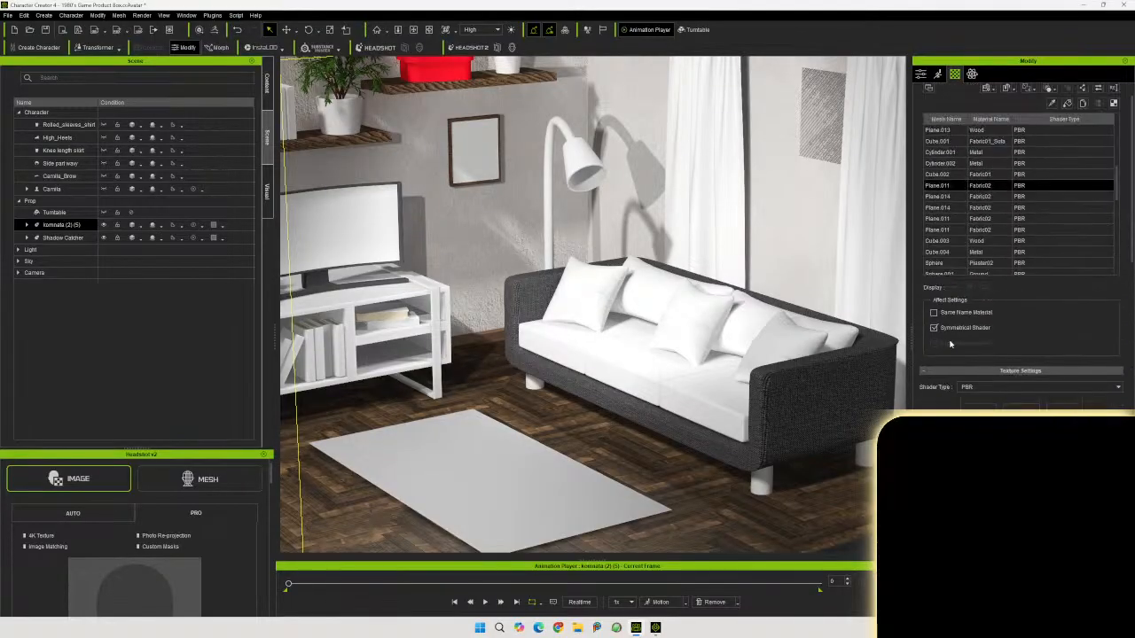
Select the Cube.002 Fabric01 material and browse its texture settings channels
{"action": "left_click", "coordinate": [998, 176]}
{"action": "scroll", "coordinate": [929, 399], "scroll_direction": "down", "scroll_amount": 5}
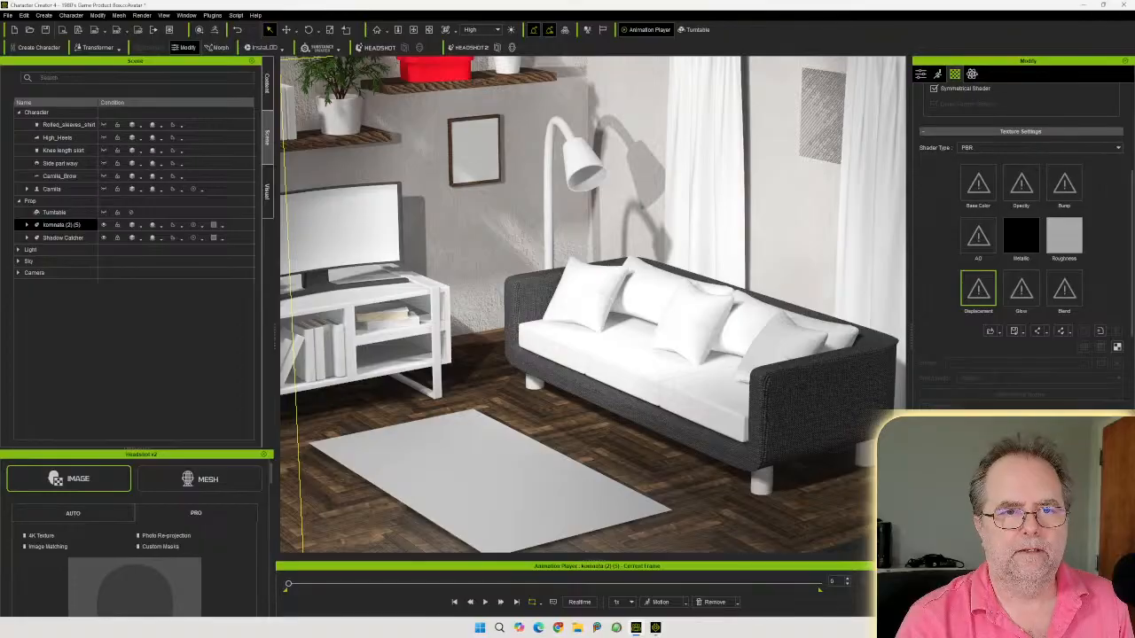
{"action": "scroll", "coordinate": [930, 399], "scroll_direction": "down", "scroll_amount": 2}
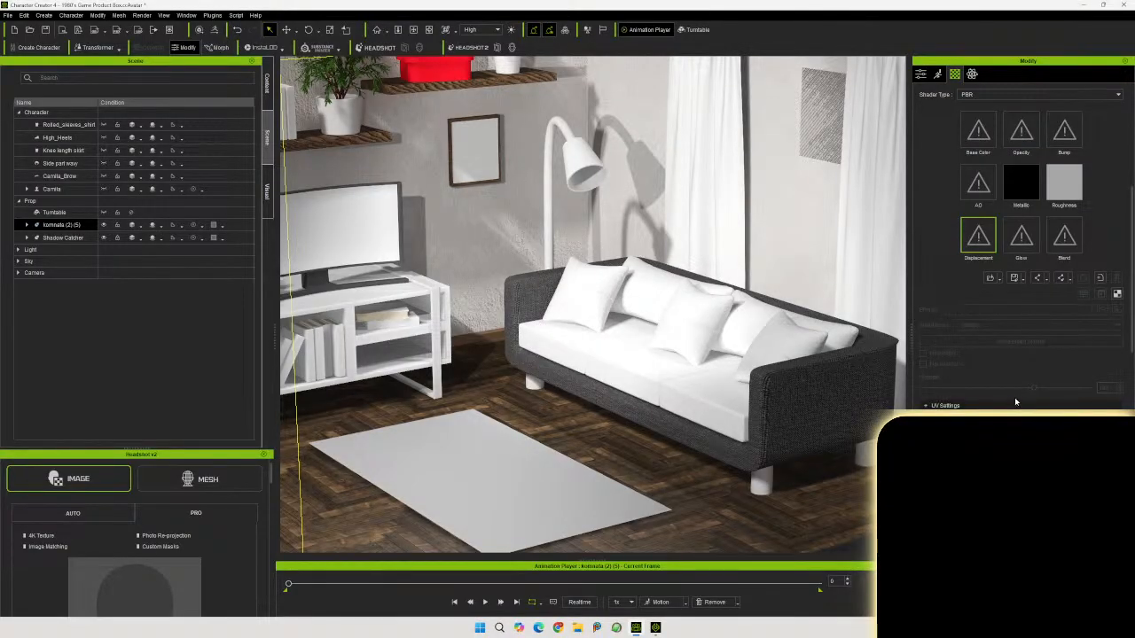
{"action": "scroll", "coordinate": [971, 399], "scroll_direction": "up", "scroll_amount": 5}
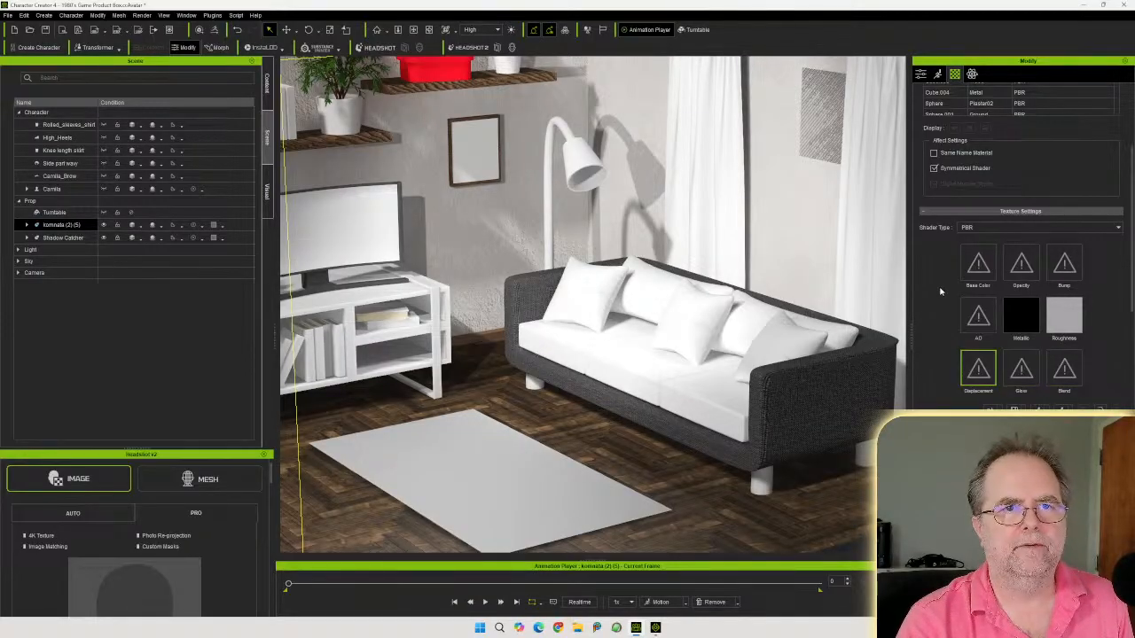
{"action": "scroll", "coordinate": [935, 316], "scroll_direction": "up", "scroll_amount": 2}
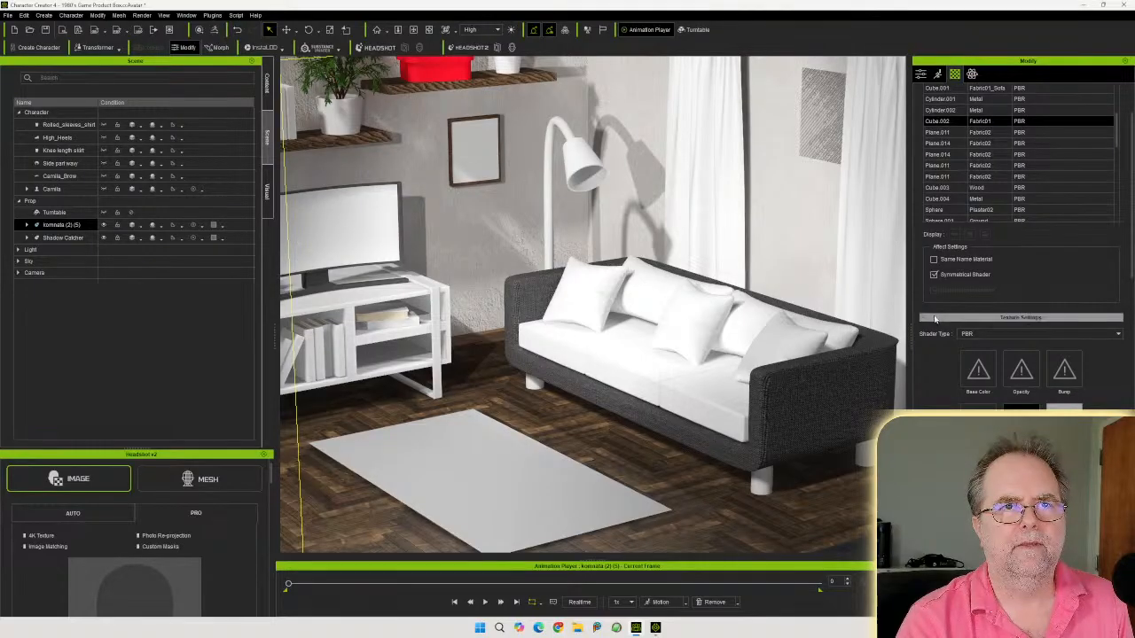
{"action": "scroll", "coordinate": [936, 317], "scroll_direction": "down", "scroll_amount": 2}
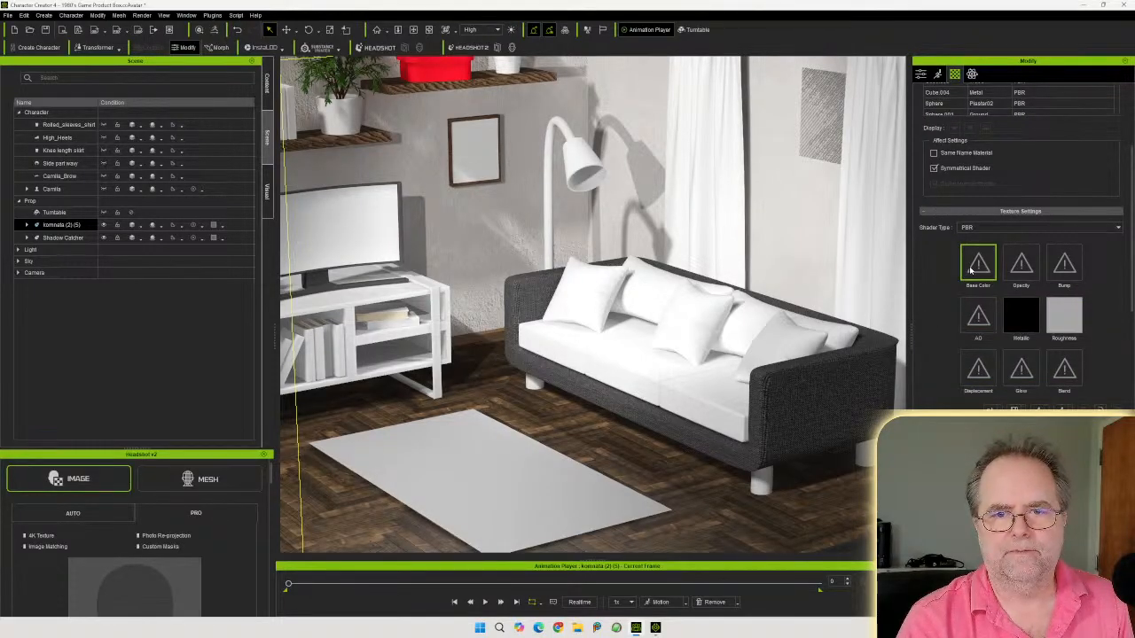
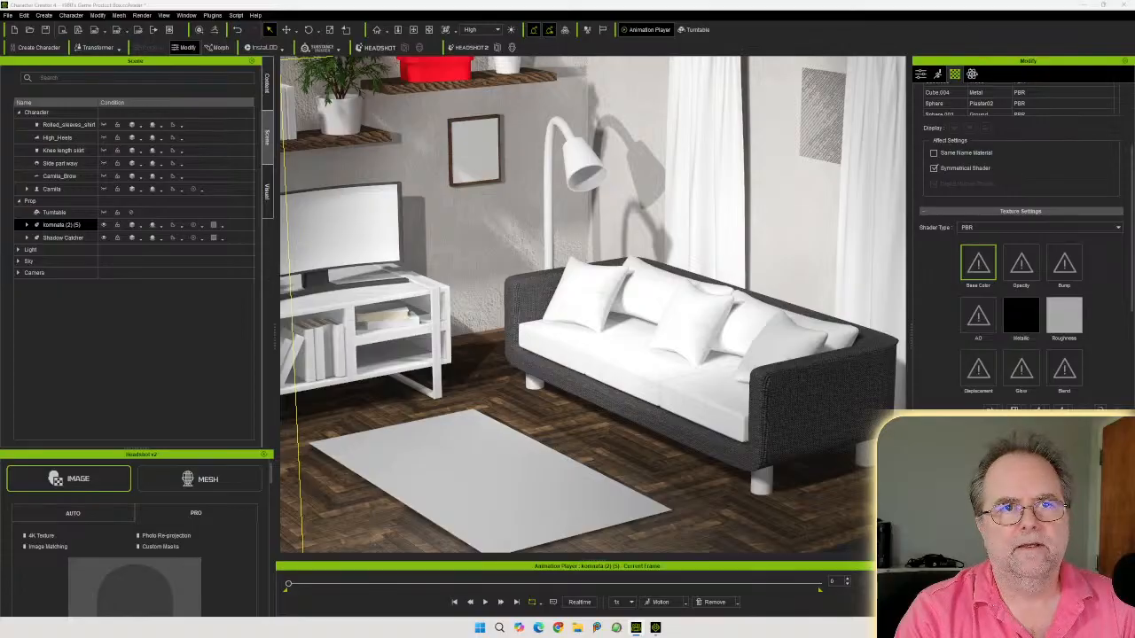
Apply a blue striped fabric texture to the Fabric01 seat cushions' base color
{"action": "scroll", "coordinate": [1041, 193], "scroll_direction": "up", "scroll_amount": 2}
{"action": "scroll", "coordinate": [1037, 195], "scroll_direction": "down", "scroll_amount": 3}
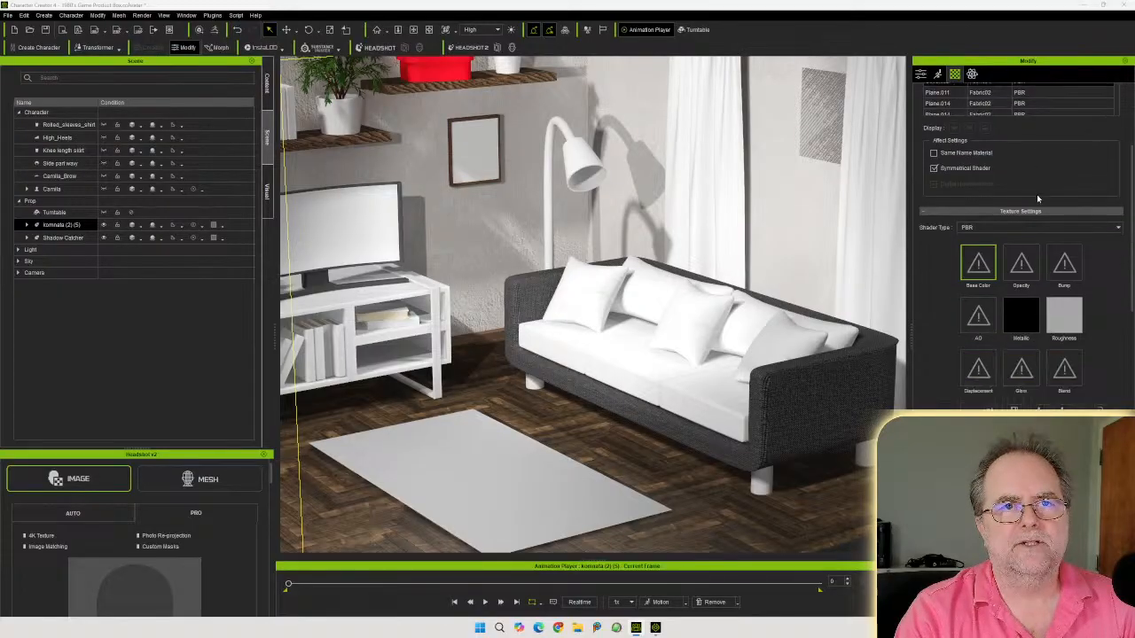
{"action": "left_click_drag", "start_coordinate": [1134, 257], "coordinate": [973, 237]}
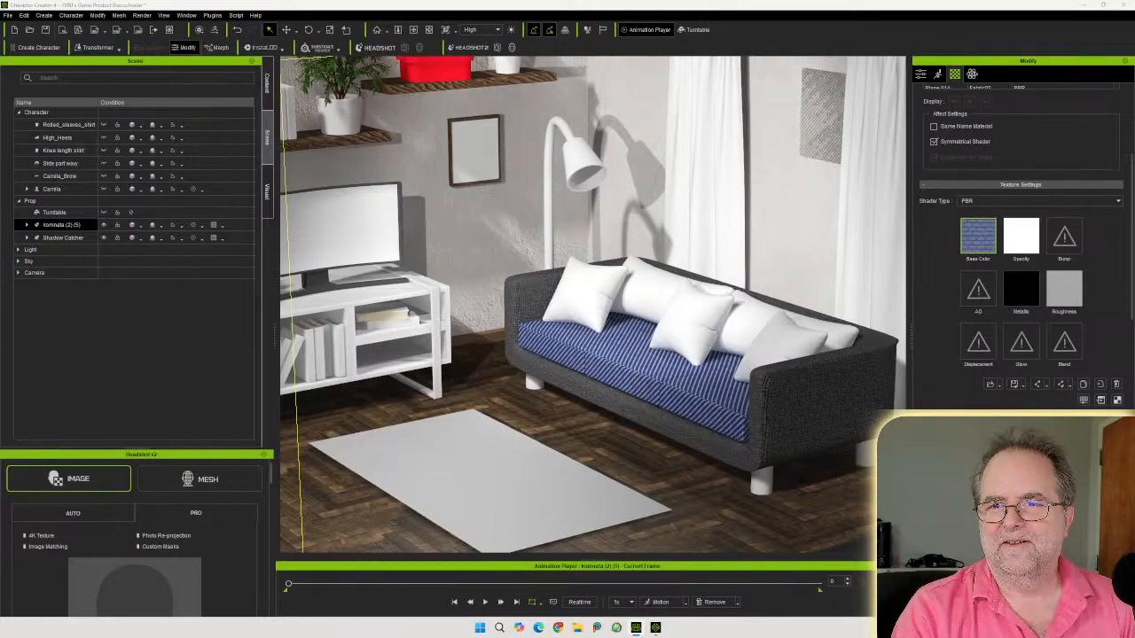
Apply grey fabric base color and roughness textures to the Fabric01 cushions, adding a normal map as Normal input
{"action": "left_click_drag", "start_coordinate": [1005, 232], "coordinate": [971, 232]}
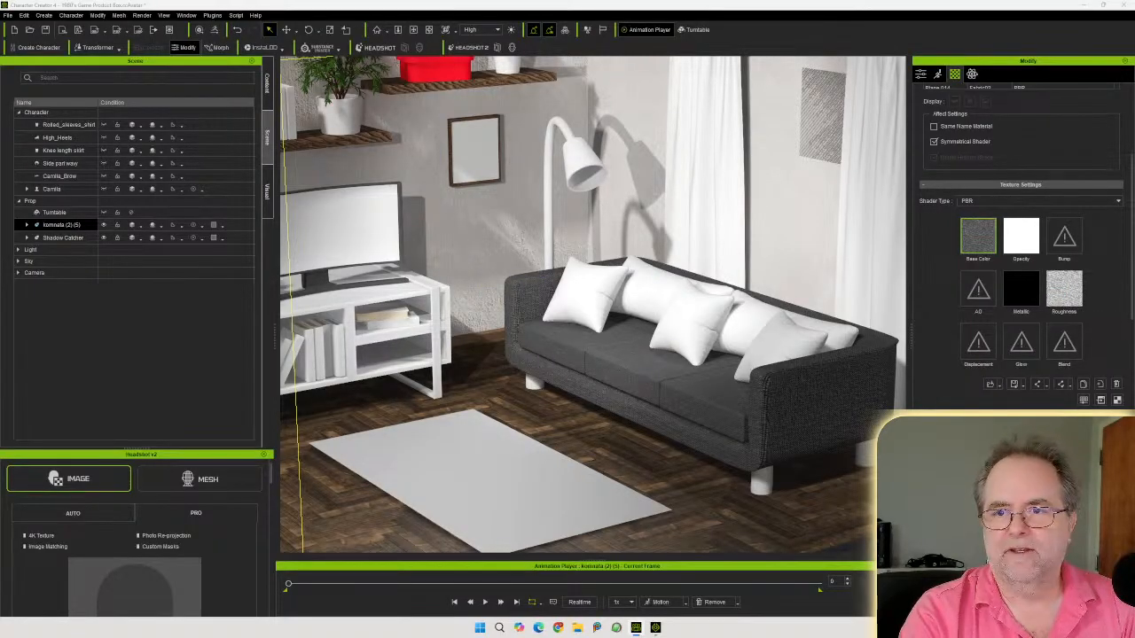
{"action": "left_click_drag", "start_coordinate": [1133, 233], "coordinate": [1060, 235]}
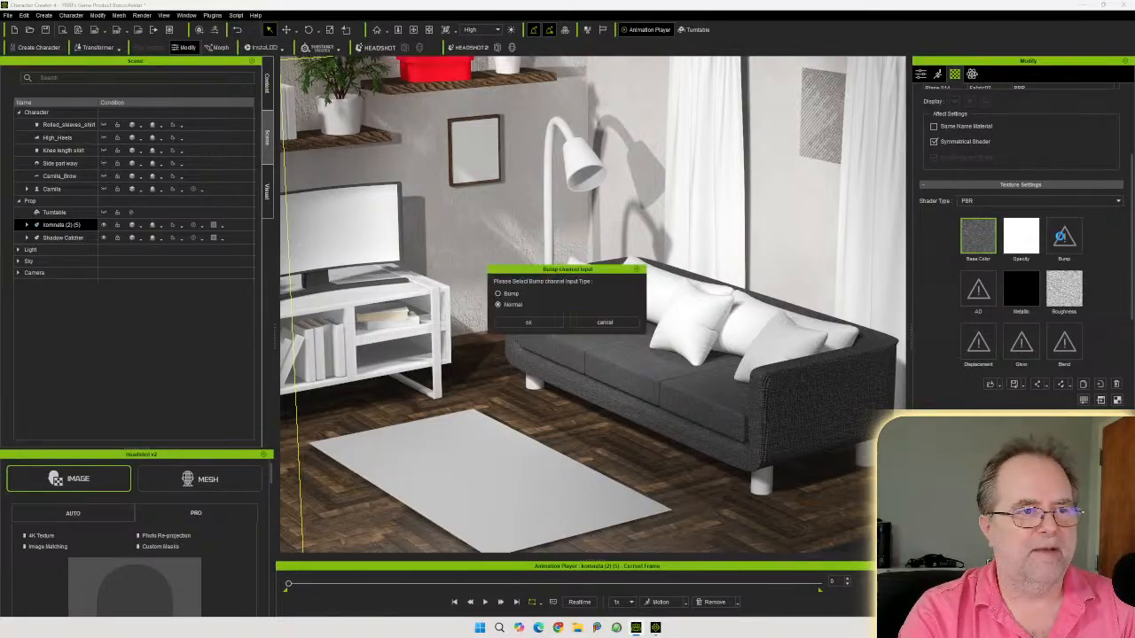
{"action": "left_click", "coordinate": [528, 323]}
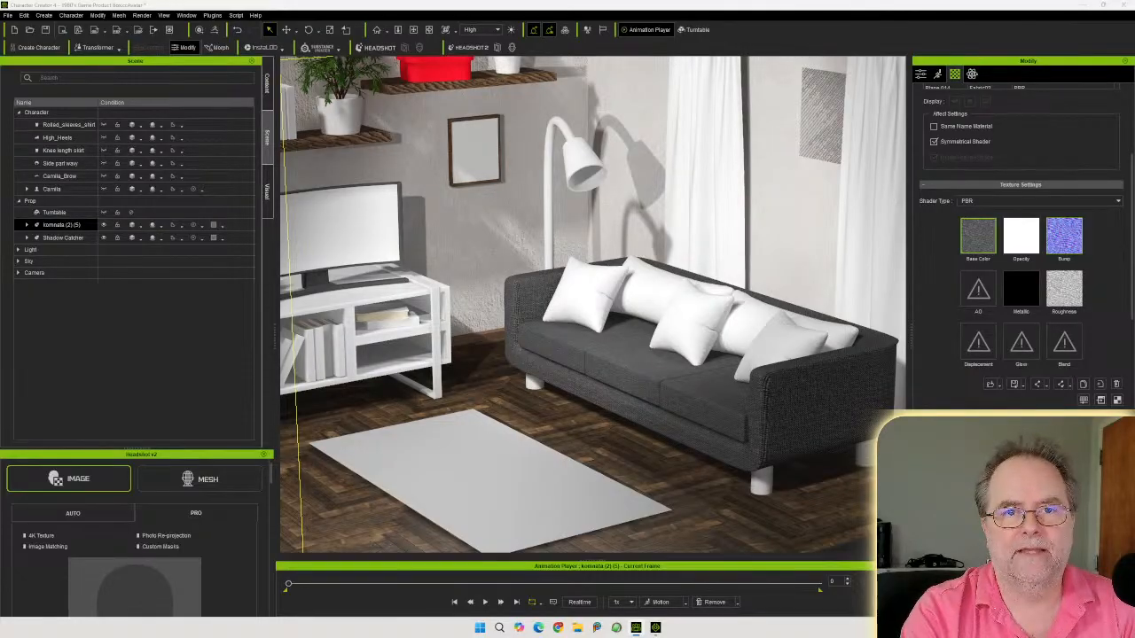
Select all Fabric02 pillow materials and apply blue striped base color and normal map textures, choosing Normal input
{"action": "scroll", "coordinate": [1127, 246], "scroll_direction": "up", "scroll_amount": 3}
{"action": "scroll", "coordinate": [1127, 245], "scroll_direction": "up", "scroll_amount": 3}
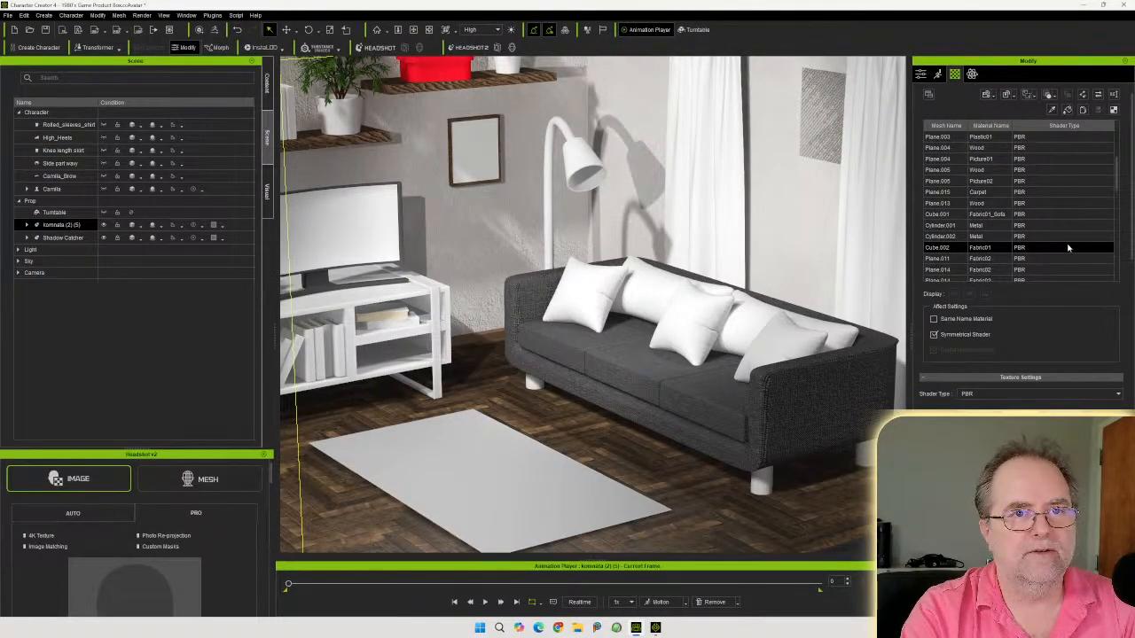
{"action": "left_click", "coordinate": [1000, 257]}
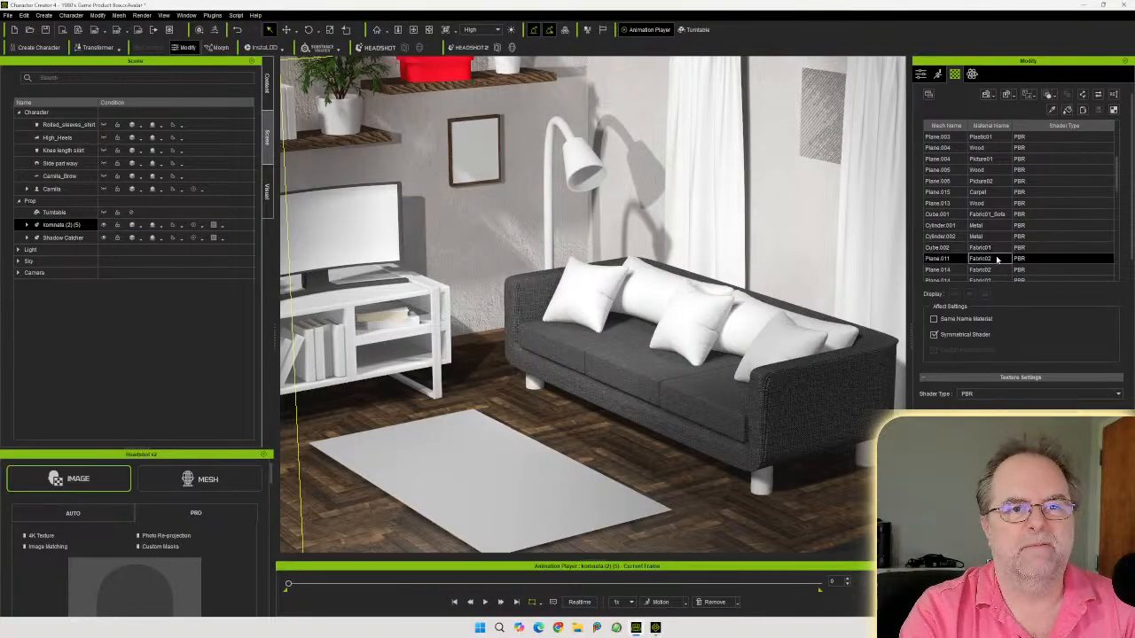
{"action": "scroll", "coordinate": [1015, 232], "scroll_direction": "down", "scroll_amount": 1}
{"action": "scroll", "coordinate": [1019, 226], "scroll_direction": "down", "scroll_amount": 1}
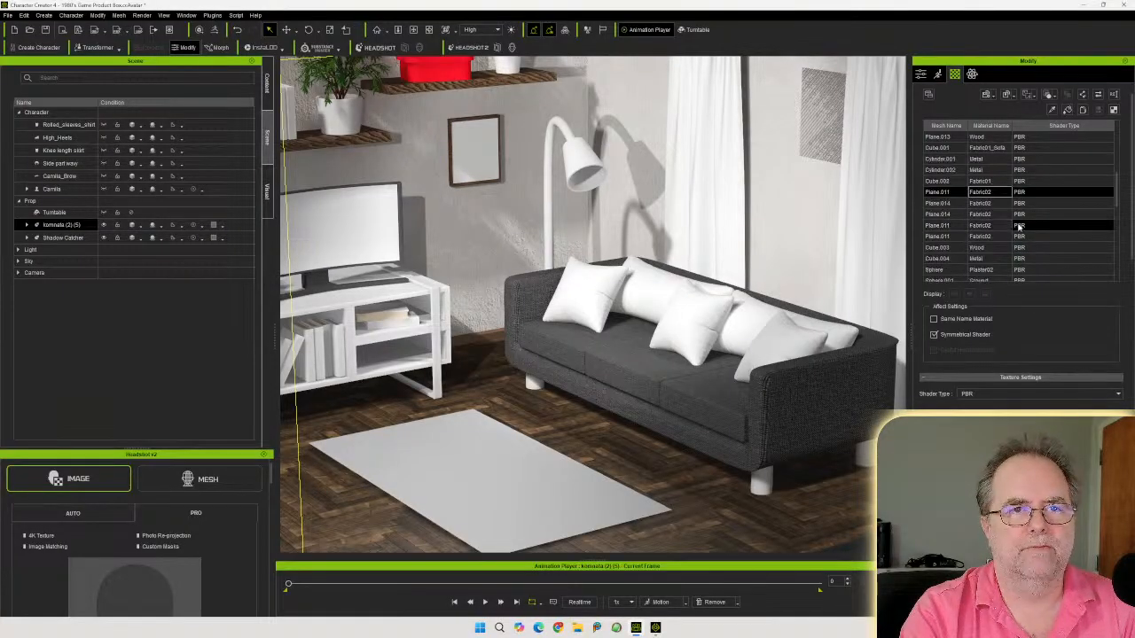
{"action": "left_click", "coordinate": [994, 235], "text": "shift"}
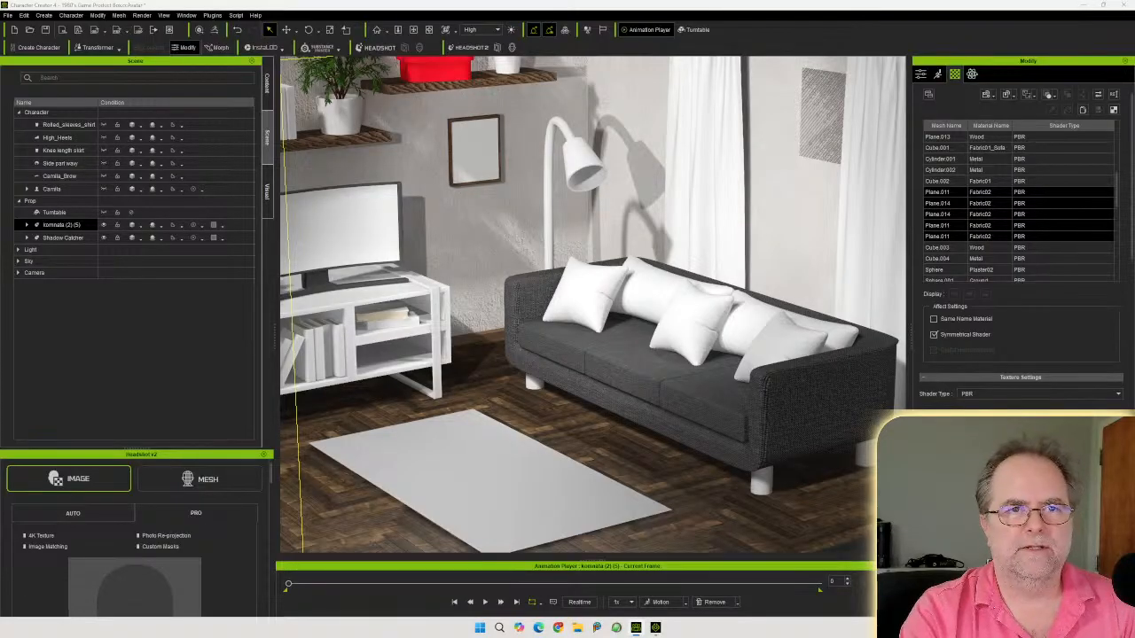
{"action": "left_click_drag", "start_coordinate": [1134, 425], "coordinate": [976, 430]}
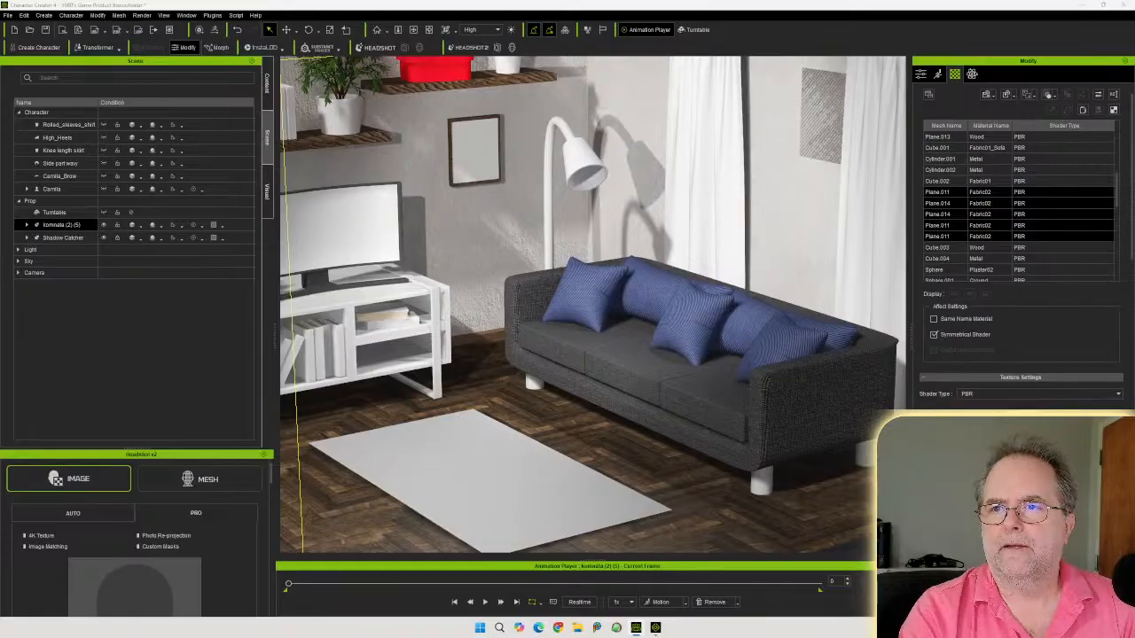
{"action": "left_click_drag", "start_coordinate": [1134, 431], "coordinate": [1063, 432]}
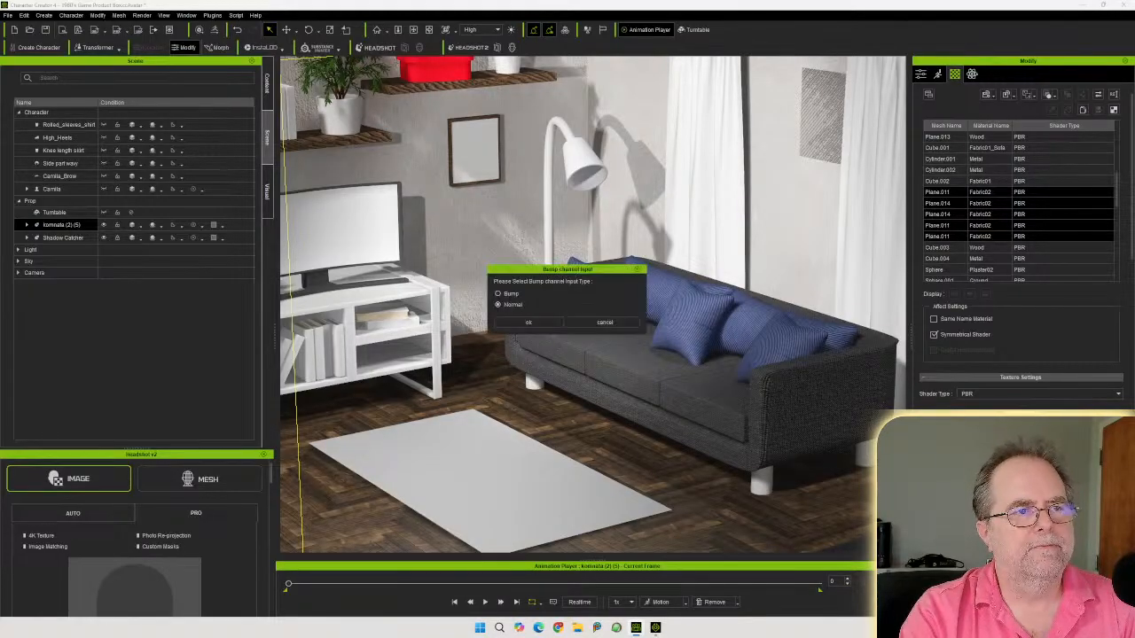
{"action": "left_click", "coordinate": [528, 322]}
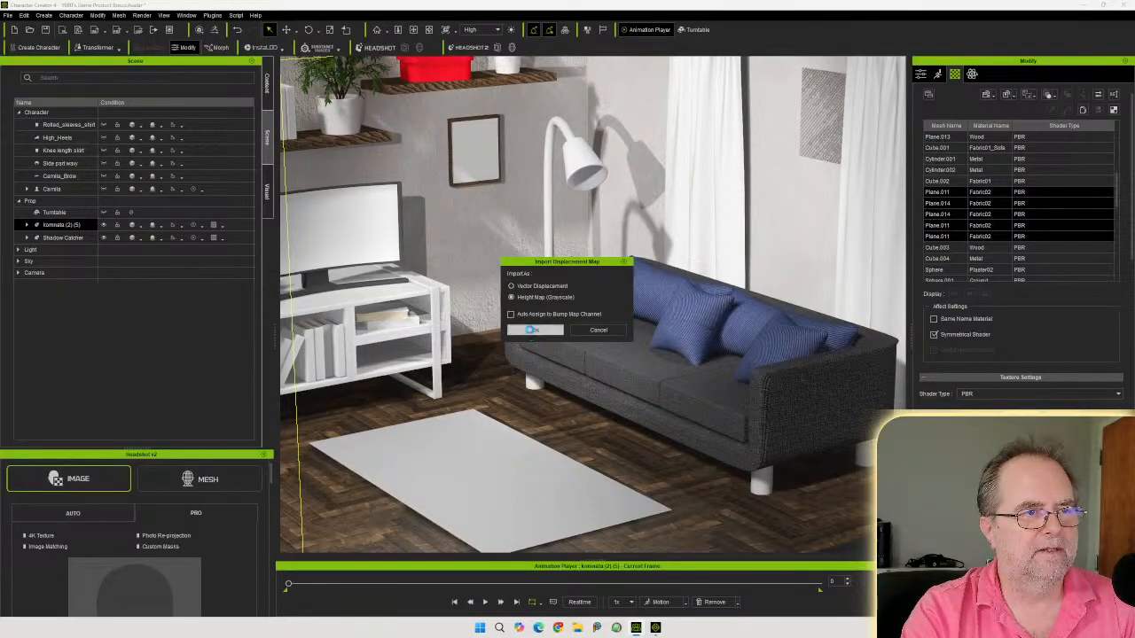
Import the pillows' displacement map as a height map, examine the pillows, and undo it
{"action": "left_click", "coordinate": [532, 330]}
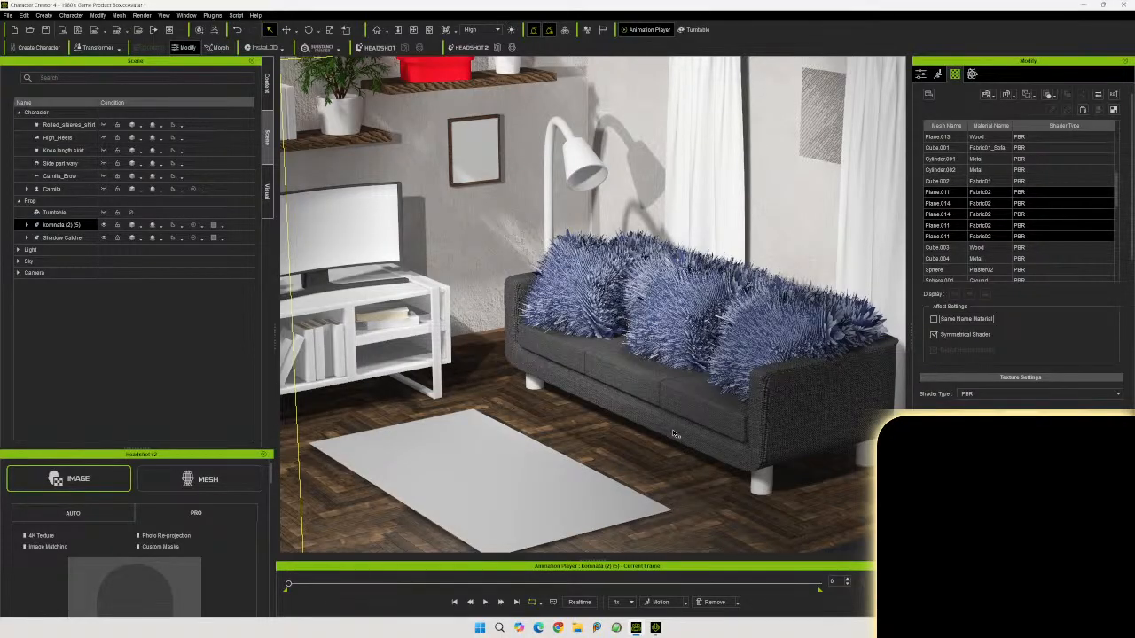
{"action": "middle_click_drag", "start_coordinate": [572, 405], "coordinate": [477, 381]}
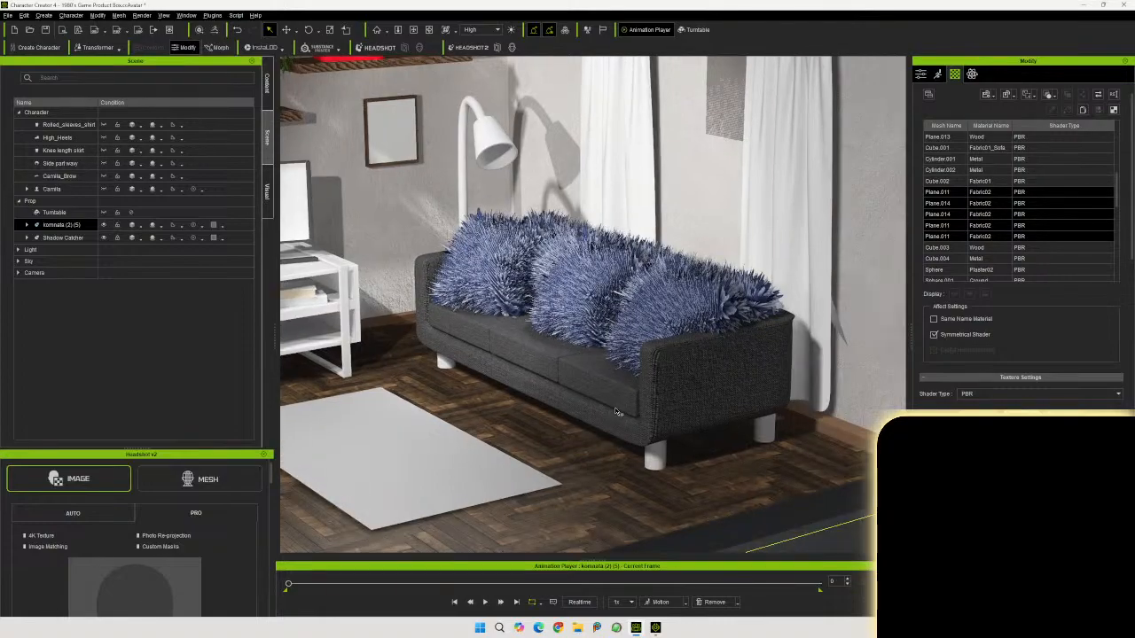
{"action": "middle_click_drag", "start_coordinate": [650, 395], "coordinate": [677, 399]}
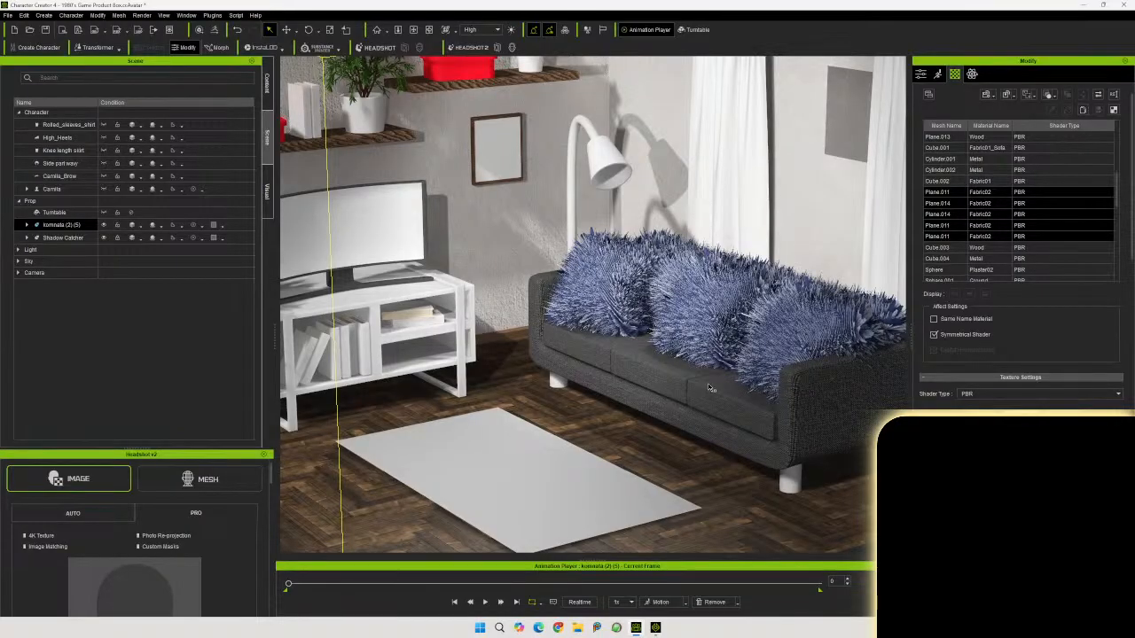
{"action": "scroll", "coordinate": [708, 384], "scroll_direction": "up", "scroll_amount": 1}
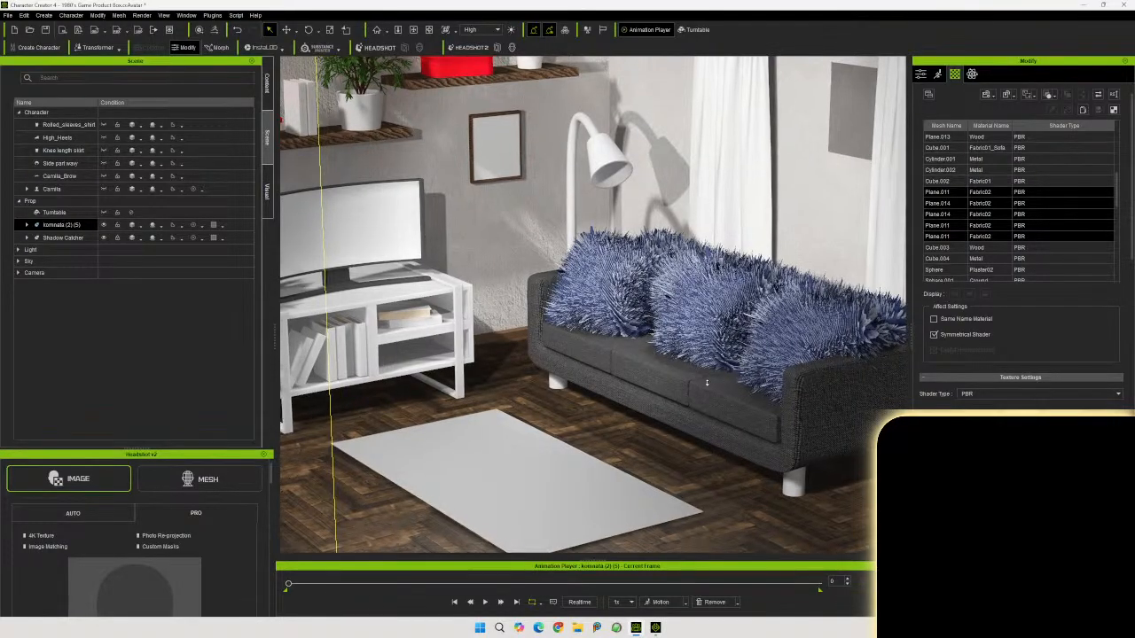
{"action": "right_click_drag", "start_coordinate": [706, 383], "coordinate": [758, 459]}
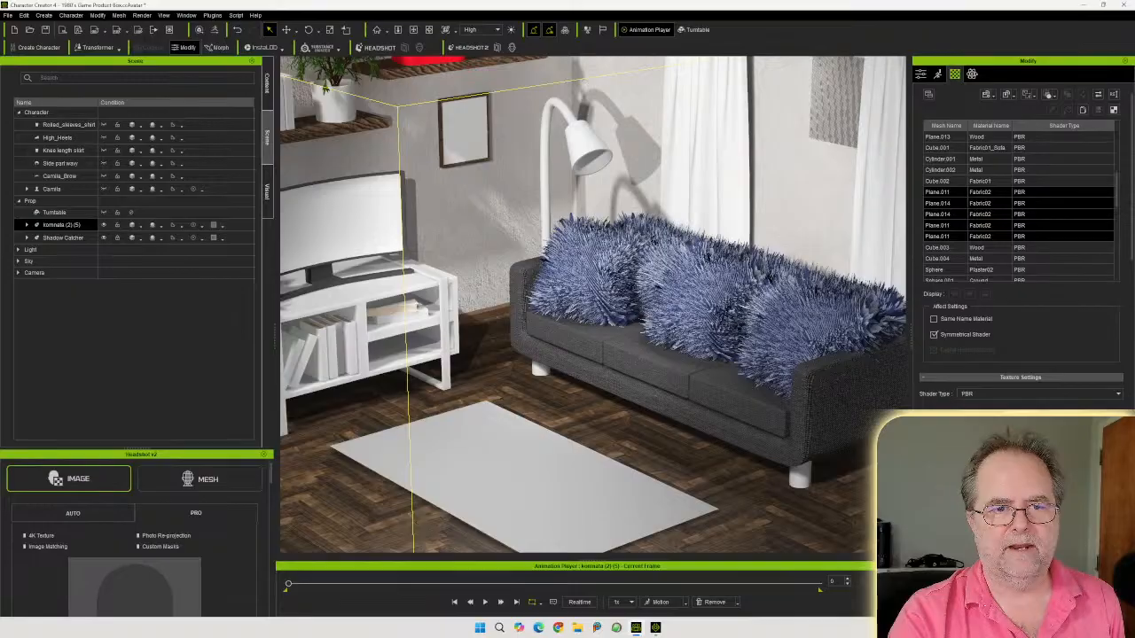
{"action": "key", "text": "ctrl+z"}
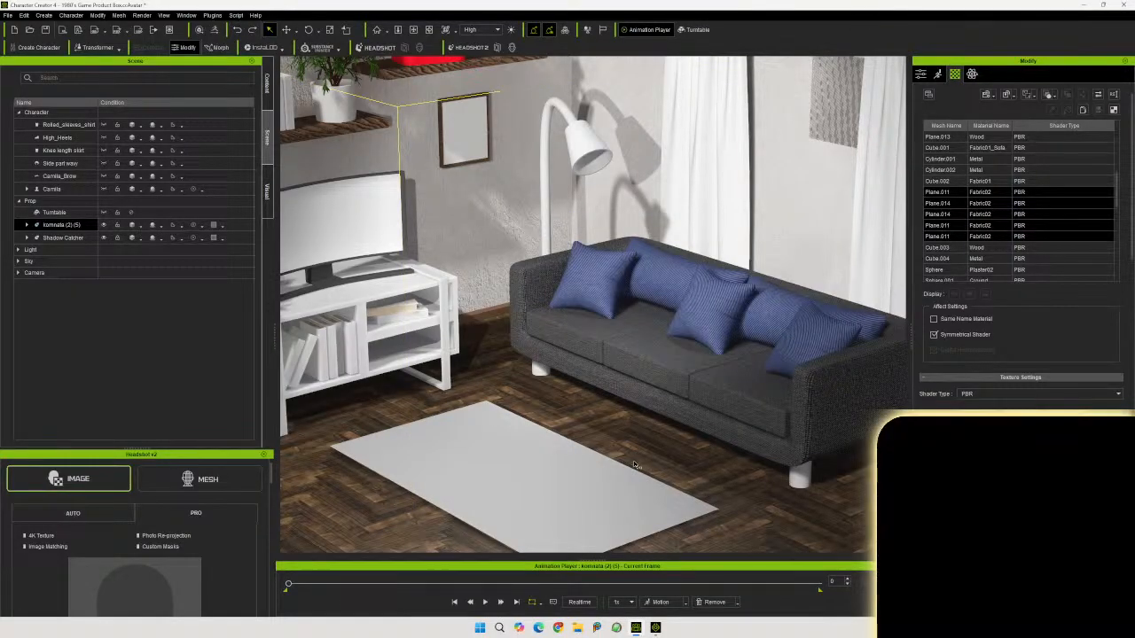
Sort the material list by material name
{"action": "middle_click_drag", "start_coordinate": [611, 461], "coordinate": [664, 417]}
{"action": "right_click_drag", "start_coordinate": [662, 405], "coordinate": [631, 400]}
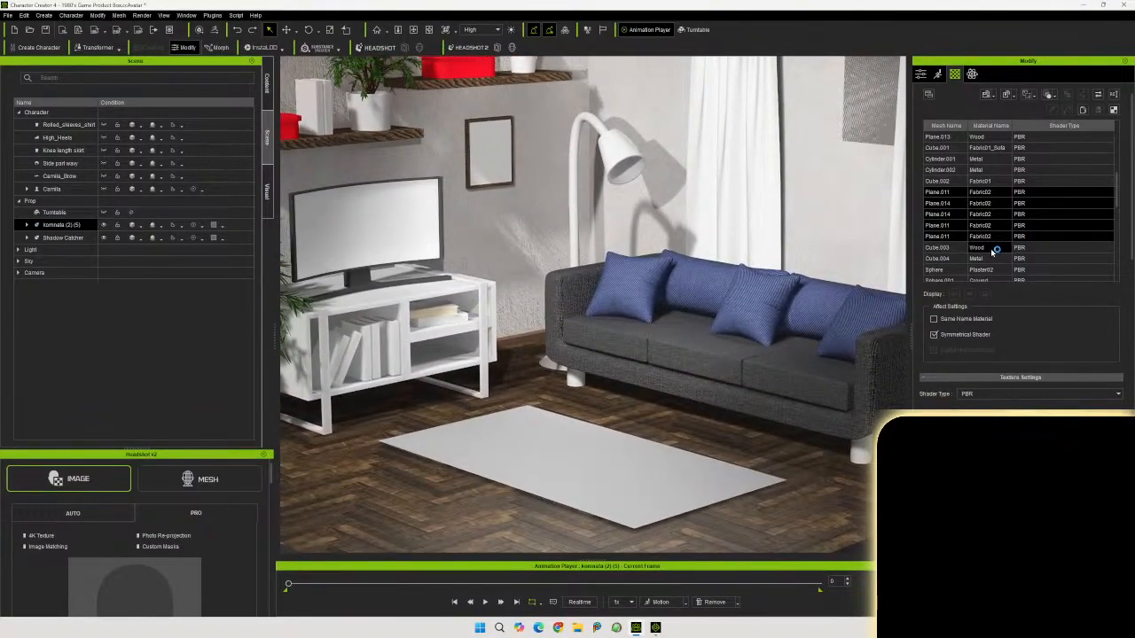
{"action": "left_click", "coordinate": [997, 248]}
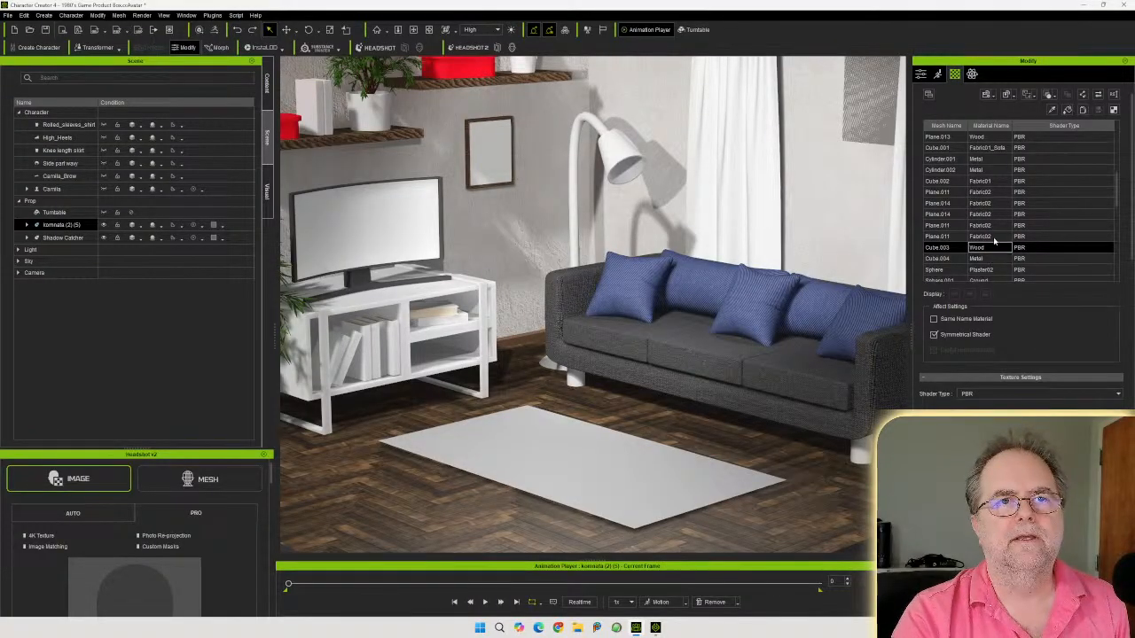
{"action": "scroll", "coordinate": [992, 250], "scroll_direction": "up", "scroll_amount": 6}
{"action": "scroll", "coordinate": [998, 165], "scroll_direction": "up", "scroll_amount": 6}
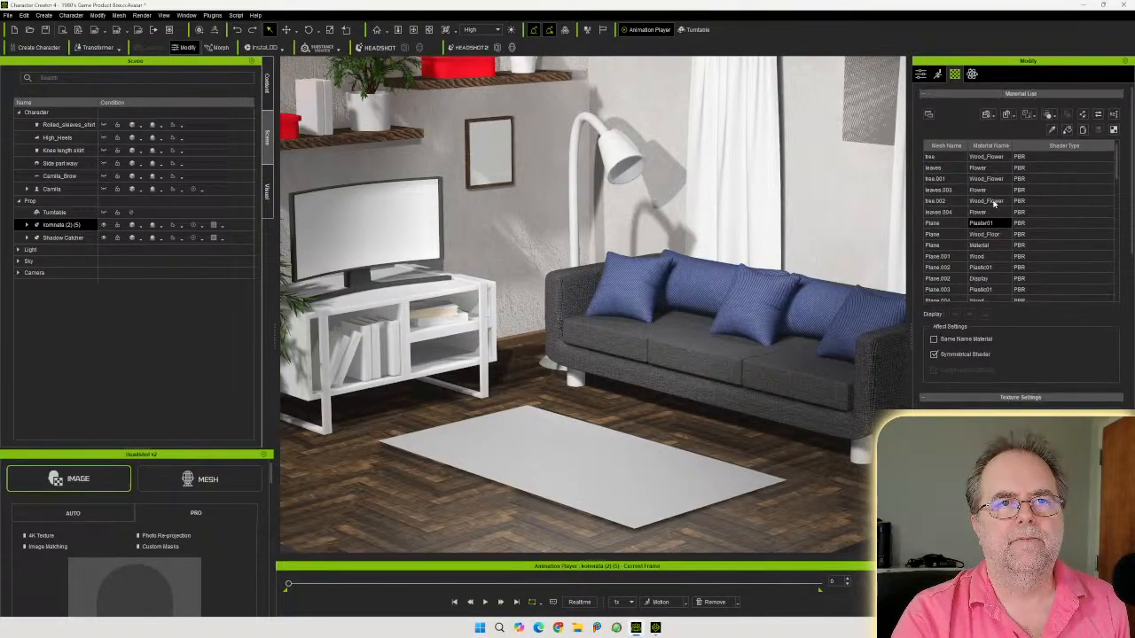
{"action": "scroll", "coordinate": [995, 202], "scroll_direction": "down", "scroll_amount": 4}
{"action": "scroll", "coordinate": [1001, 214], "scroll_direction": "up", "scroll_amount": 2}
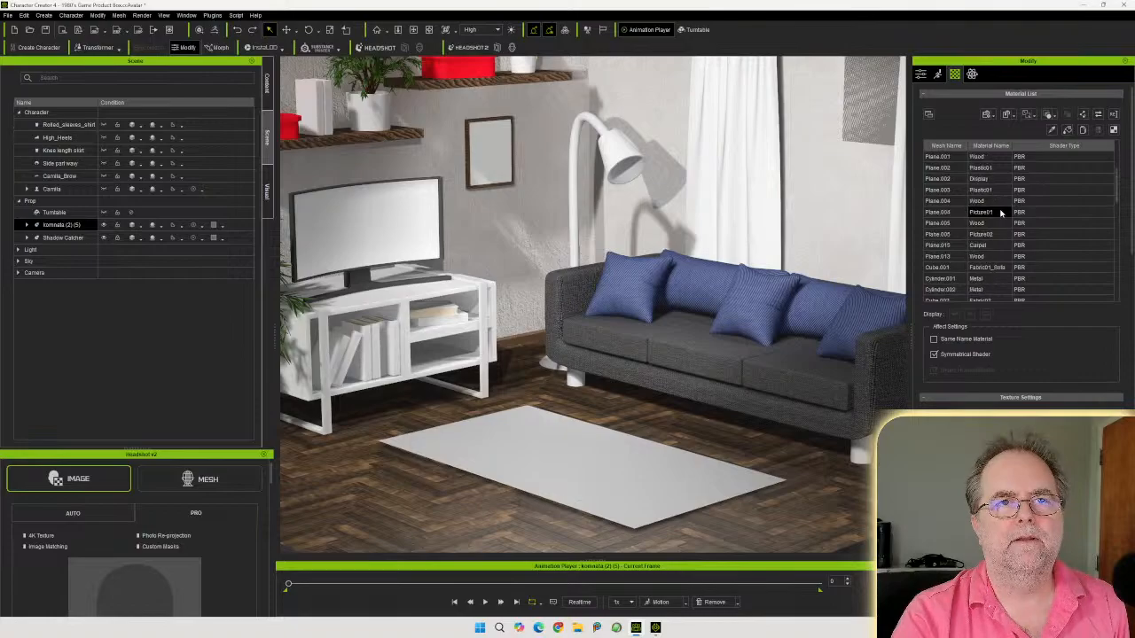
{"action": "left_click", "coordinate": [990, 147]}
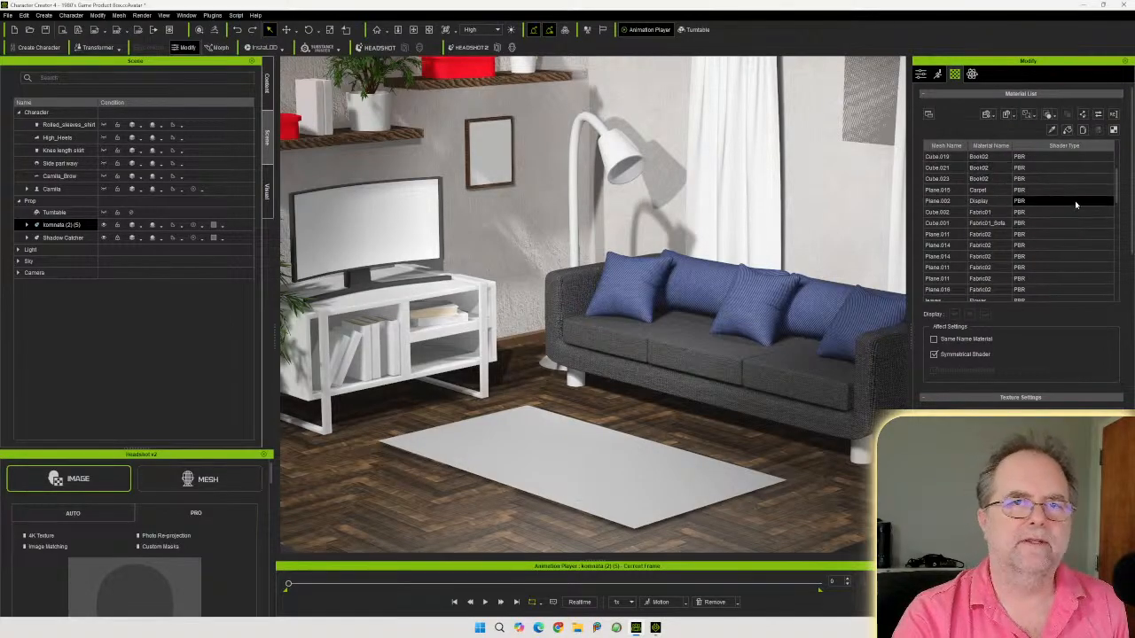
Select the Ground material rows and apply a ground texture to the lamp shade
{"action": "left_click_drag", "start_coordinate": [1119, 183], "coordinate": [1117, 212]}
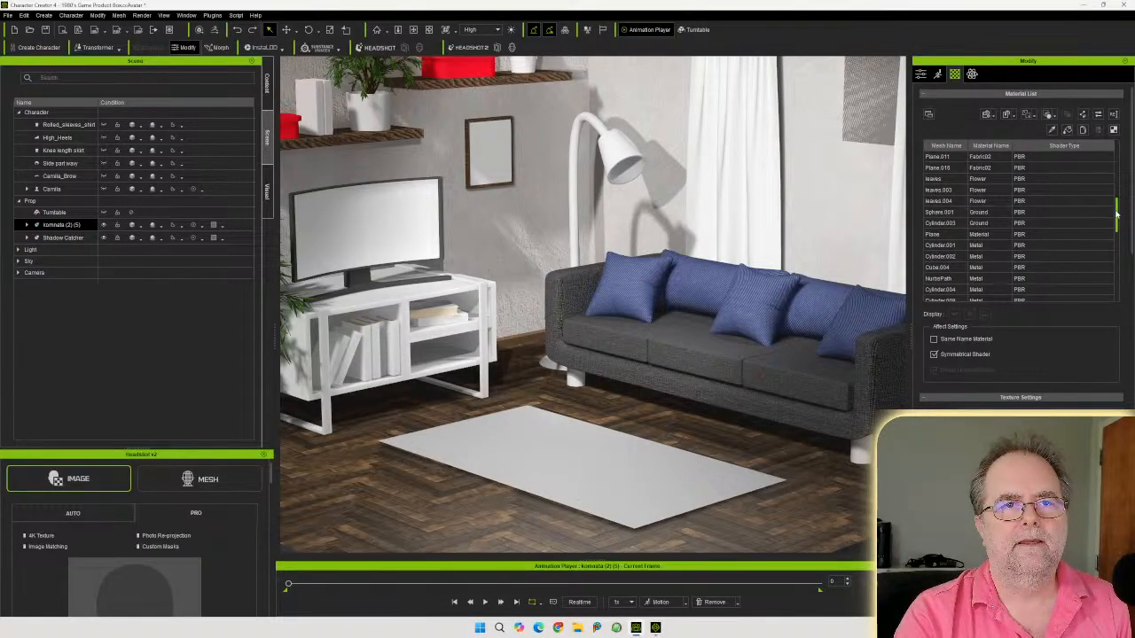
{"action": "left_click", "coordinate": [983, 214]}
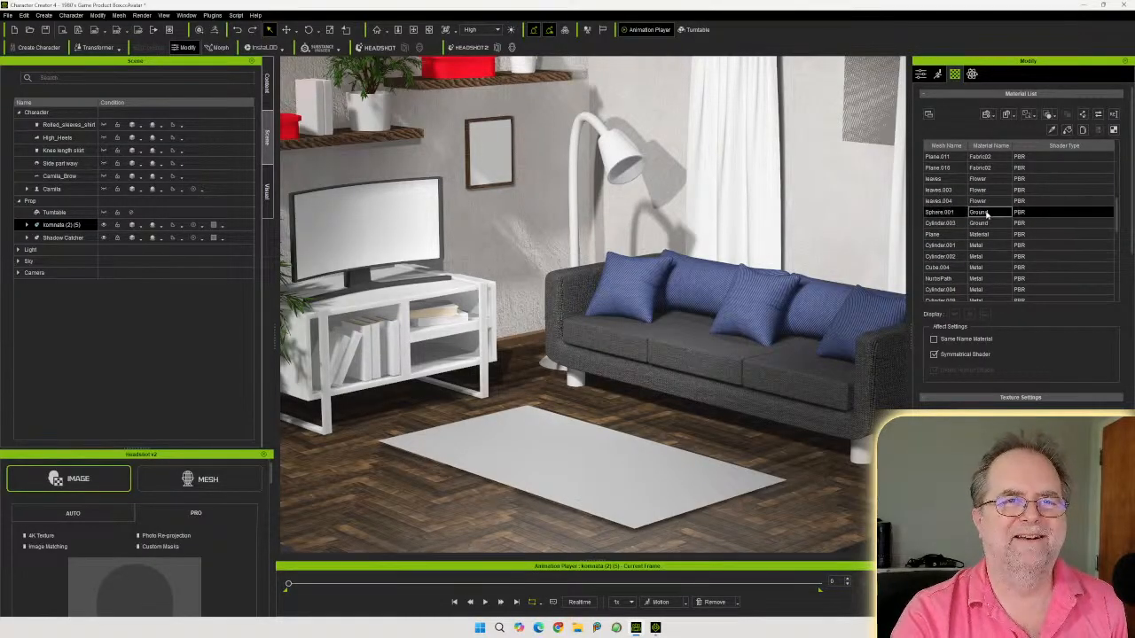
{"action": "left_click", "coordinate": [984, 223], "text": "ctrl"}
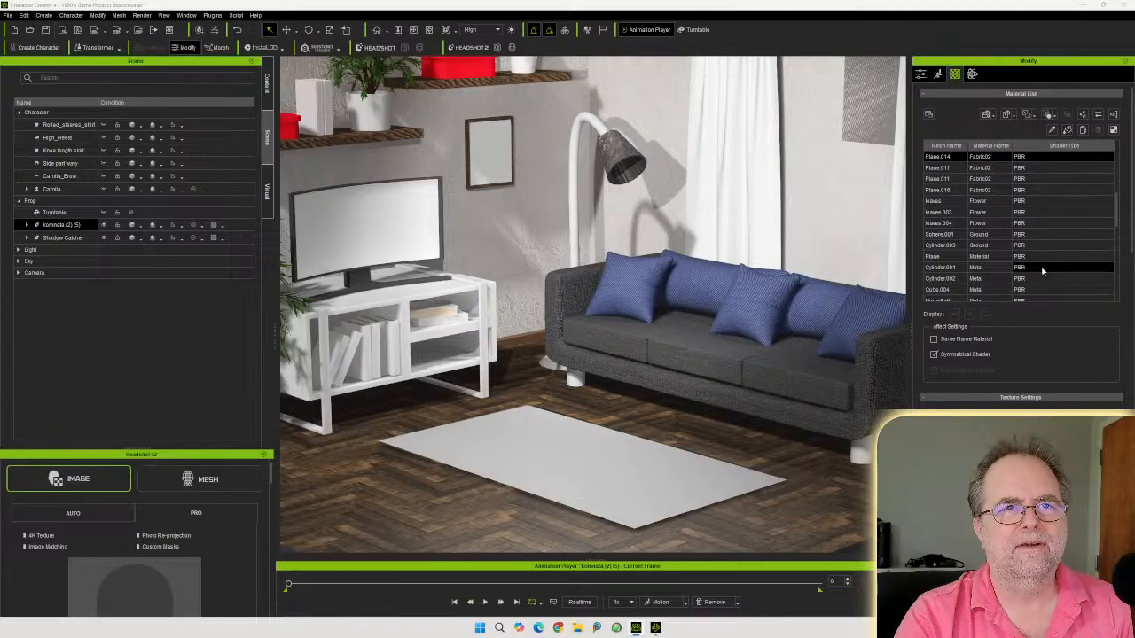
{"action": "left_click", "coordinate": [997, 234]}
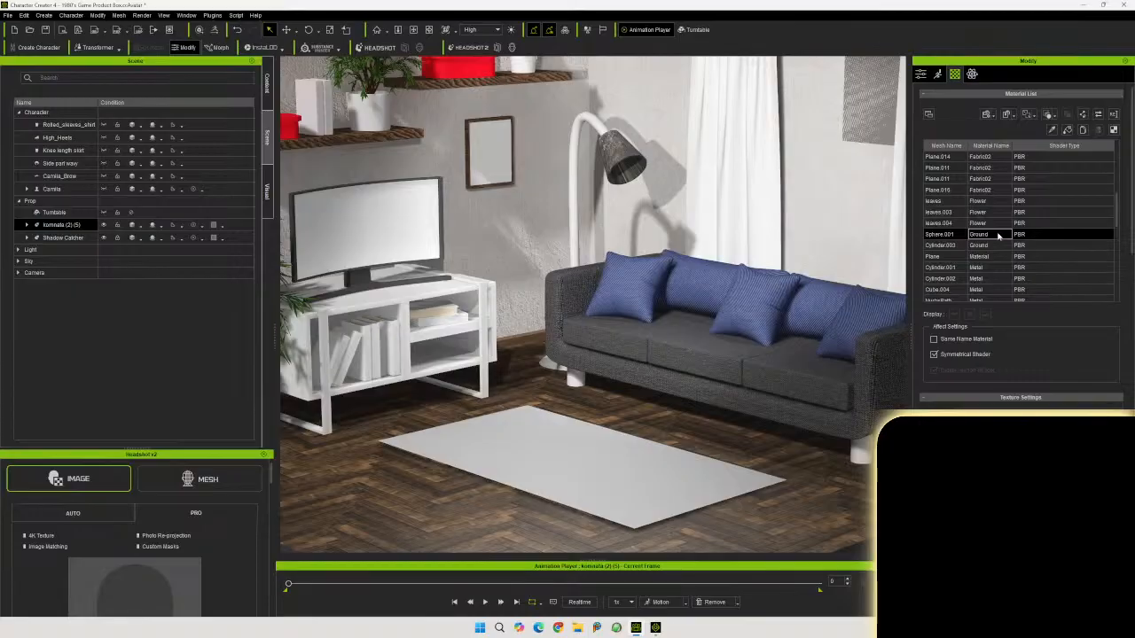
{"action": "left_click", "coordinate": [995, 245]}
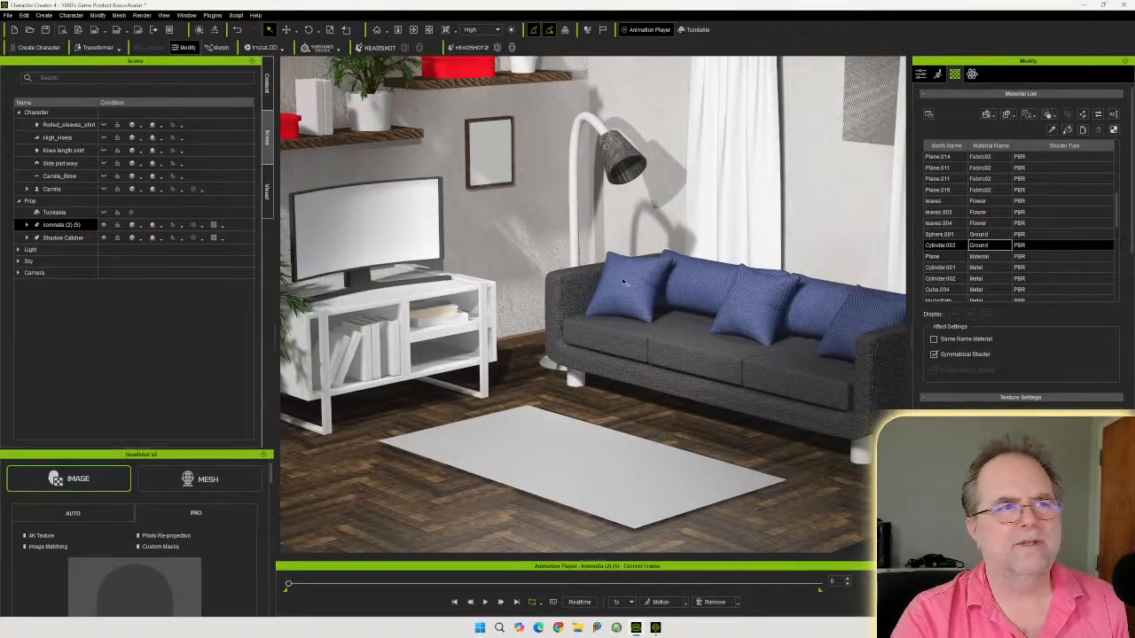
Inspect the textured lamp shade up close from several angles and distances
{"action": "middle_click_drag", "start_coordinate": [615, 272], "coordinate": [694, 299]}
{"action": "right_click_drag", "start_coordinate": [693, 299], "coordinate": [689, 230]}
{"action": "scroll", "coordinate": [692, 232], "scroll_direction": "up", "scroll_amount": 8}
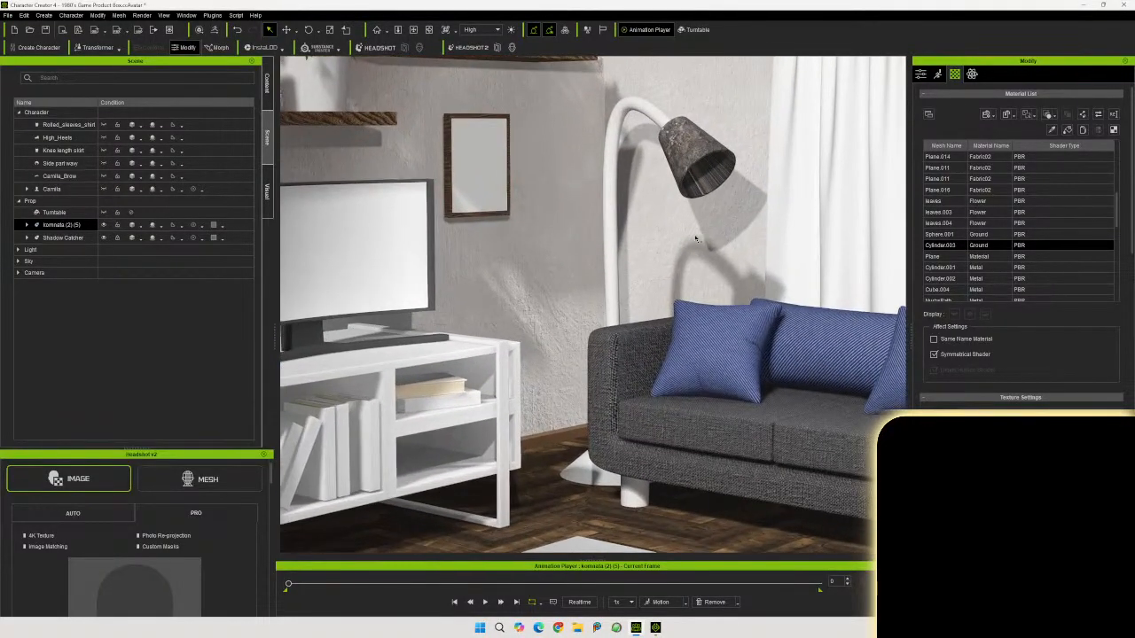
{"action": "middle_click_drag", "start_coordinate": [710, 215], "coordinate": [601, 373]}
{"action": "scroll", "coordinate": [752, 331], "scroll_direction": "up", "scroll_amount": 8}
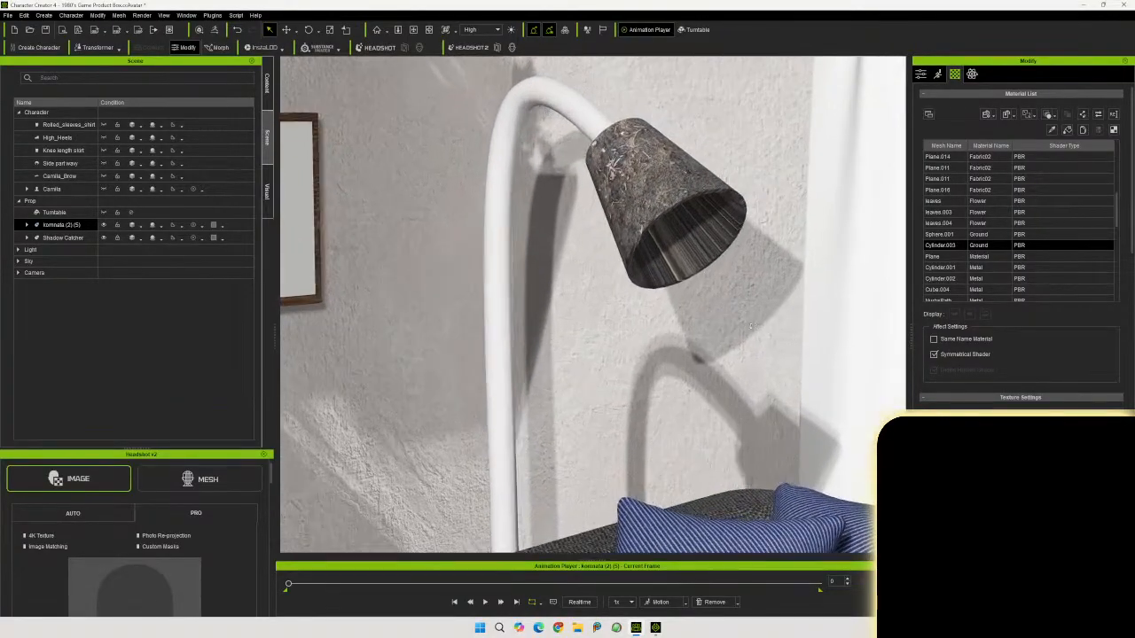
{"action": "right_click_drag", "start_coordinate": [731, 269], "coordinate": [768, 264]}
{"action": "middle_click_drag", "start_coordinate": [768, 263], "coordinate": [709, 245]}
{"action": "right_click_drag", "start_coordinate": [708, 245], "coordinate": [711, 273]}
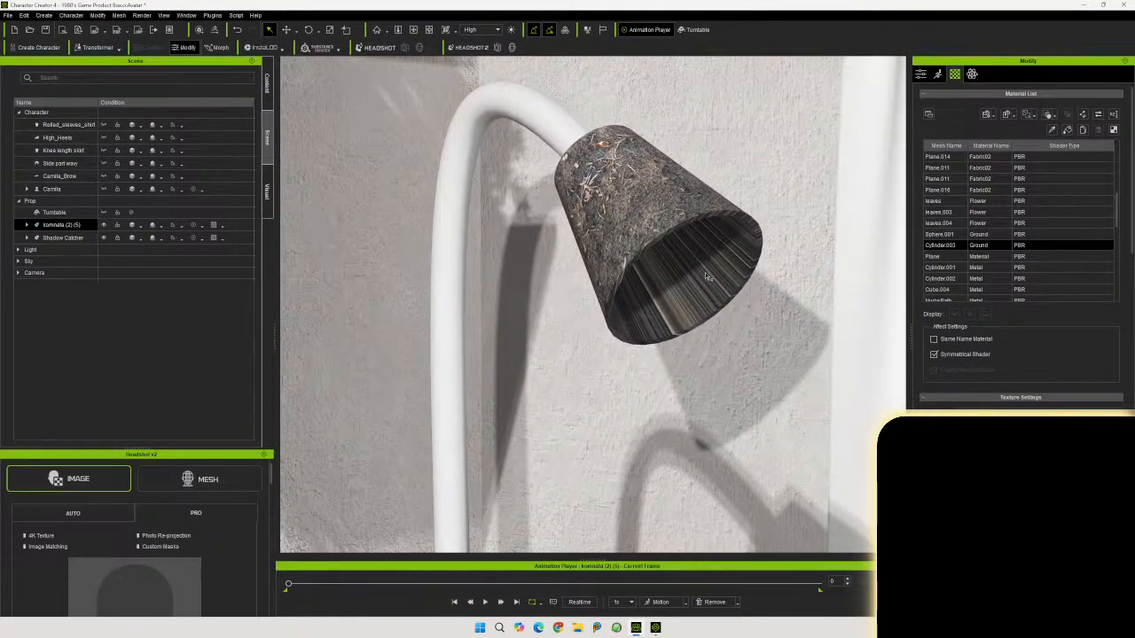
{"action": "scroll", "coordinate": [706, 313], "scroll_direction": "down", "scroll_amount": 3}
{"action": "scroll", "coordinate": [707, 313], "scroll_direction": "down", "scroll_amount": 2}
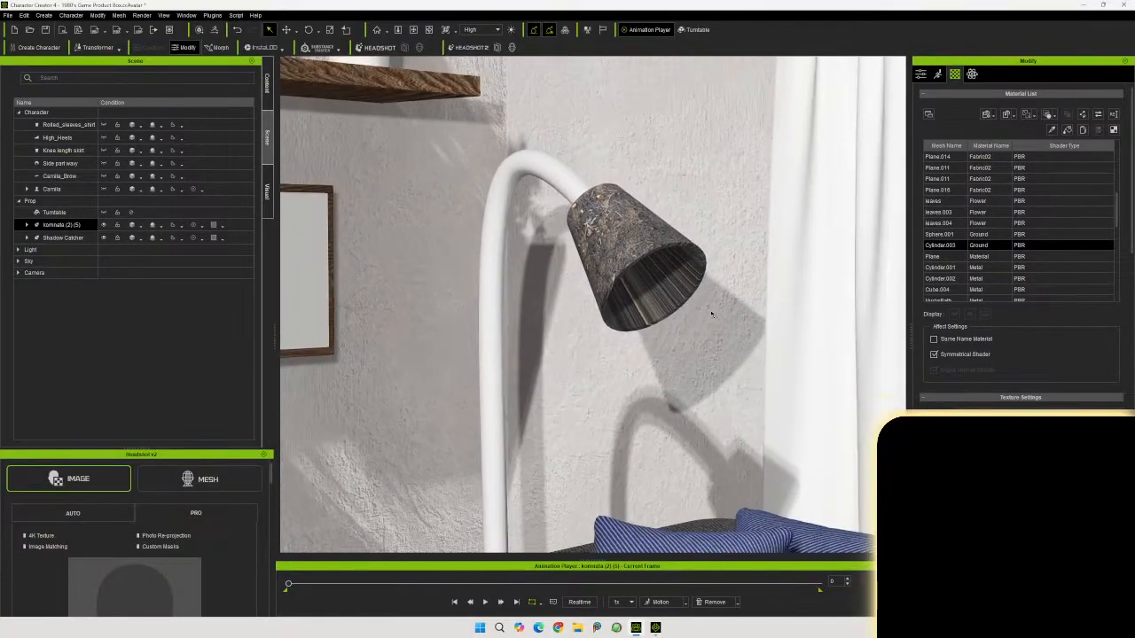
Try to add a normal map to the Ground material as Normal input, cancelling the texture linkage settings
{"action": "left_click", "coordinate": [990, 235], "text": "ctrl"}
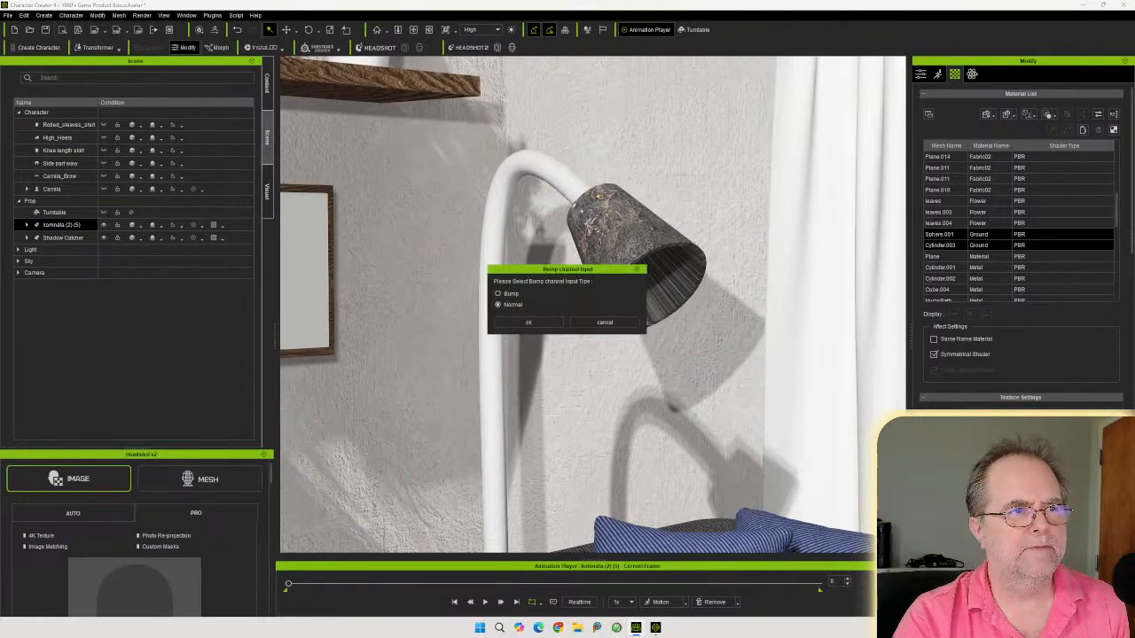
{"action": "left_click", "coordinate": [523, 322]}
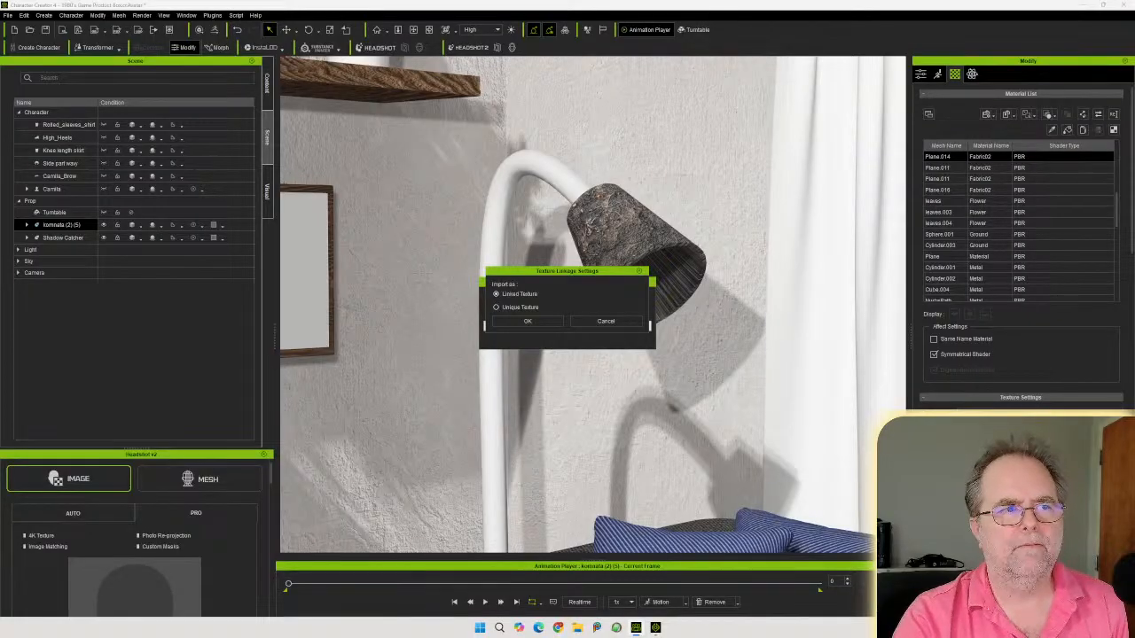
{"action": "left_click", "coordinate": [606, 321]}
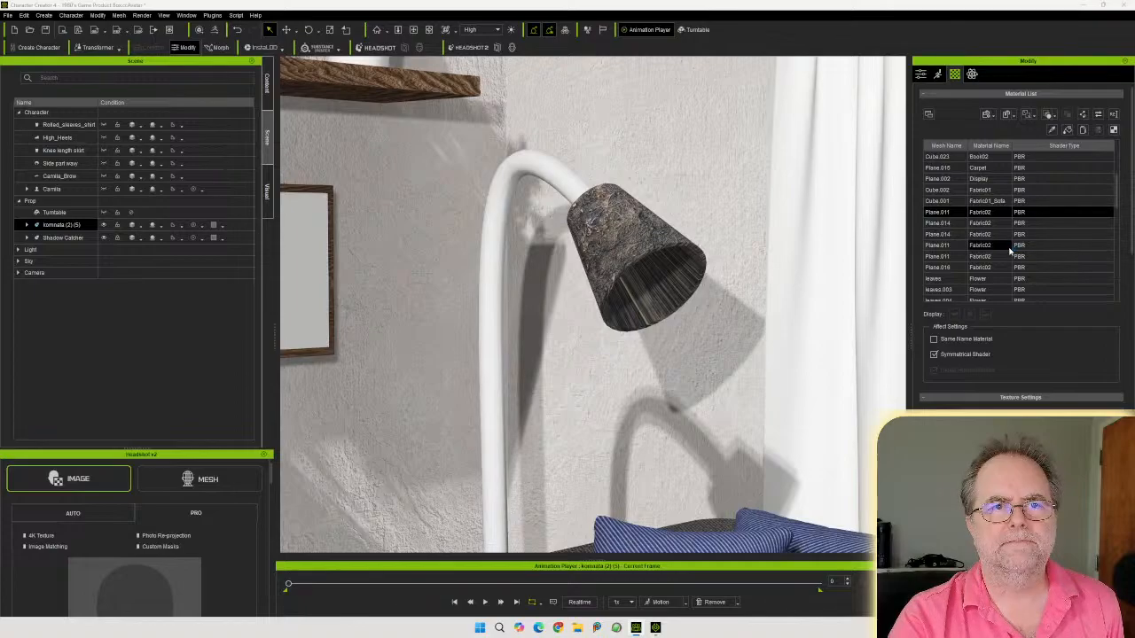
Zoom out and orbit to review the whole room scene, reselecting the room prop
{"action": "scroll", "coordinate": [1009, 248], "scroll_direction": "down", "scroll_amount": 3}
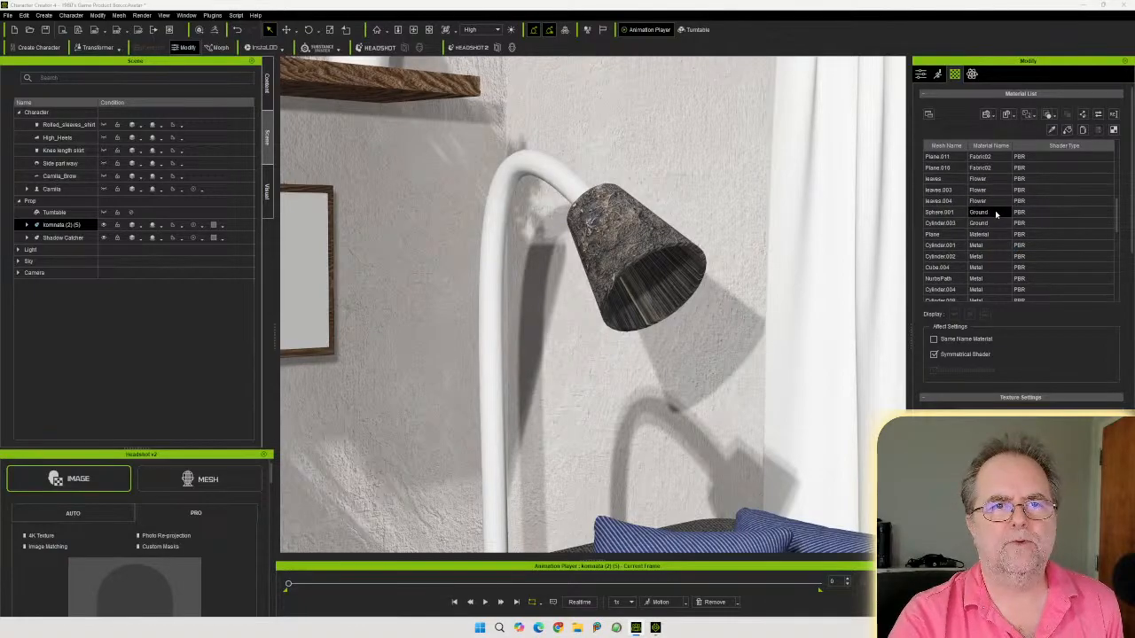
{"action": "left_click", "coordinate": [995, 212]}
{"action": "left_click", "coordinate": [984, 223], "text": "ctrl"}
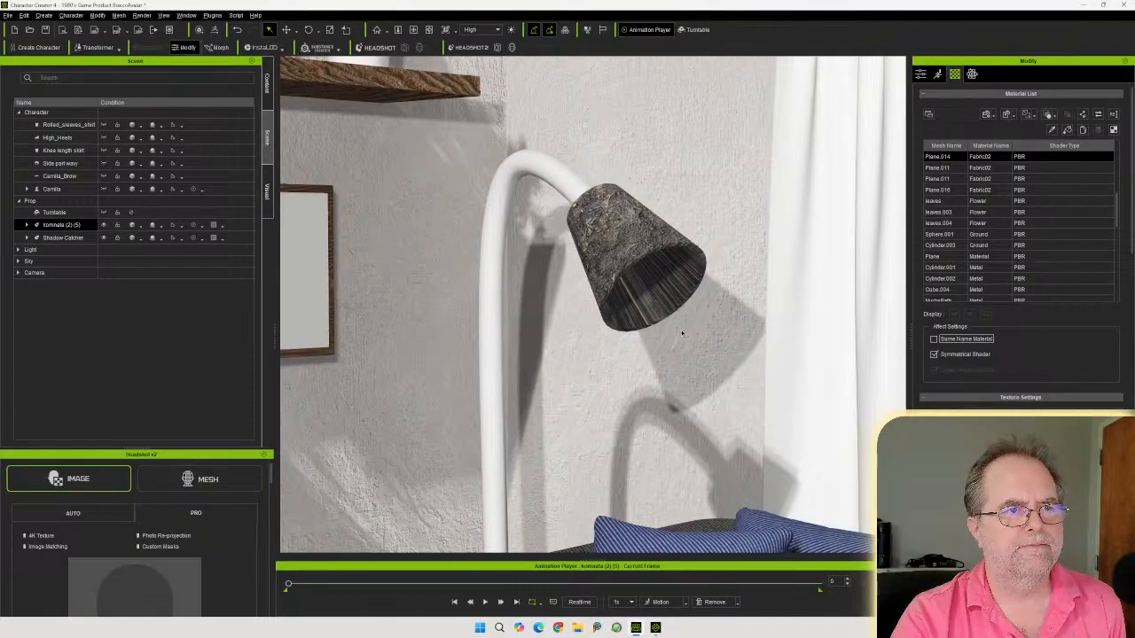
{"action": "mouse_move", "coordinate": [681, 335]}
{"action": "right_mouse_down"}
{"action": "mouse_move", "coordinate": [633, 302]}
{"action": "mouse_move", "coordinate": [619, 266]}
{"action": "mouse_move", "coordinate": [676, 334]}
{"action": "right_mouse_up"}
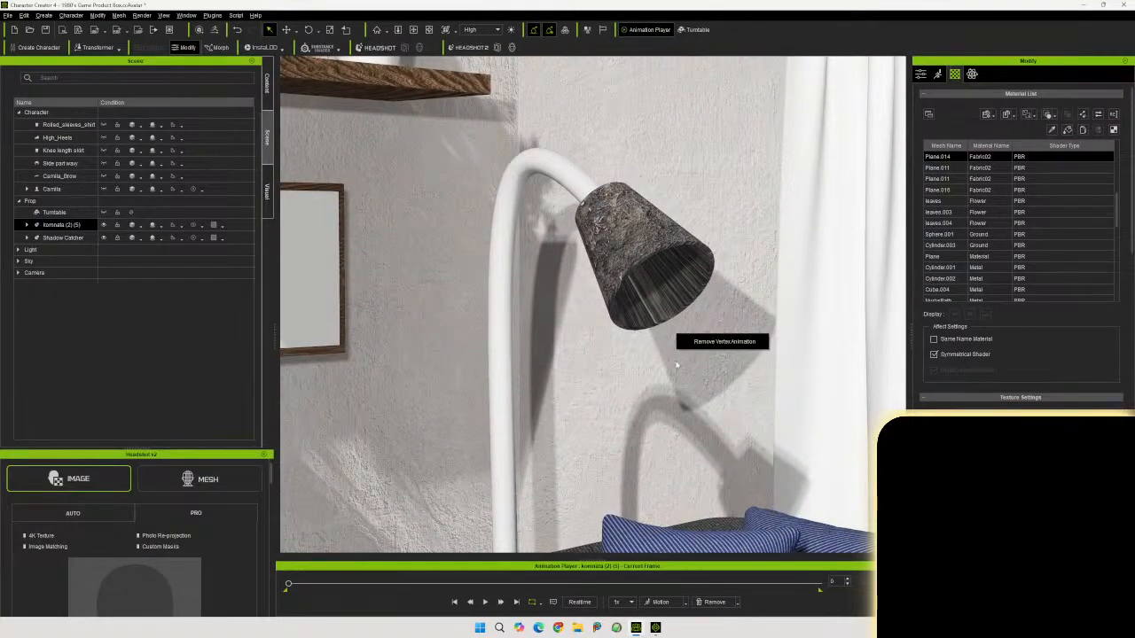
{"action": "left_click", "coordinate": [695, 204]}
{"action": "left_click", "coordinate": [713, 224]}
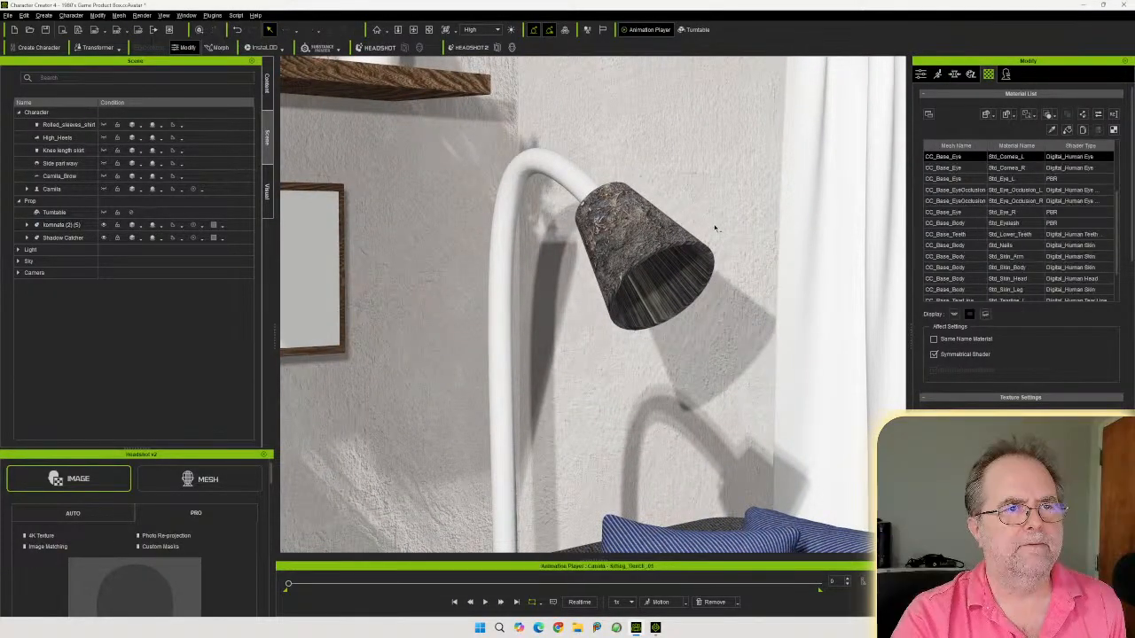
{"action": "scroll", "coordinate": [698, 304], "scroll_direction": "down", "scroll_amount": 3}
{"action": "scroll", "coordinate": [683, 309], "scroll_direction": "down", "scroll_amount": 5}
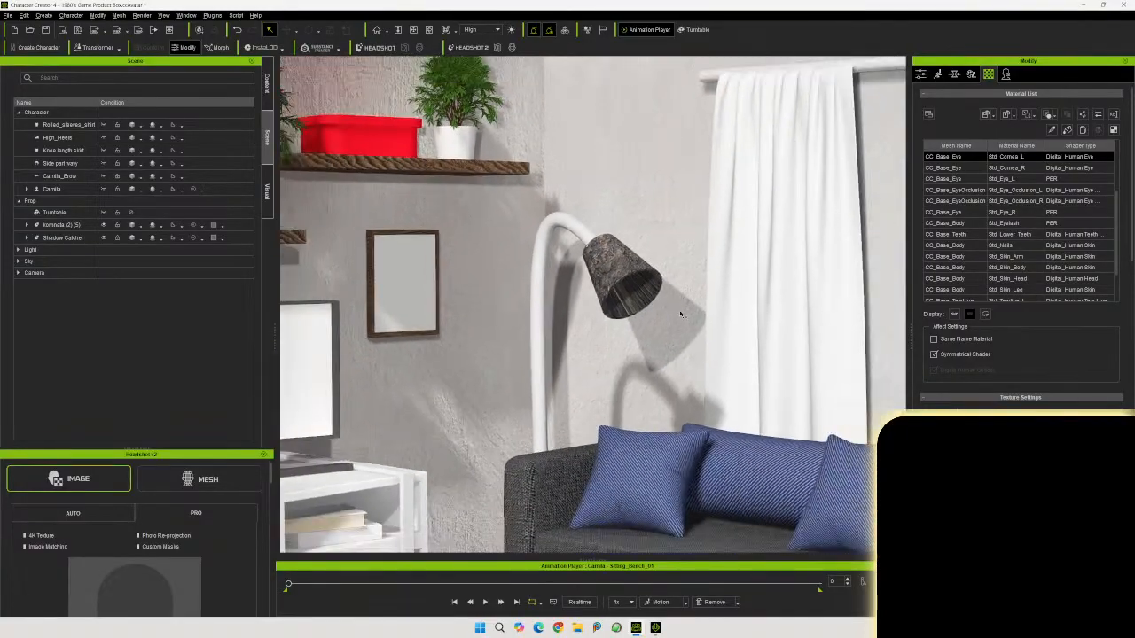
{"action": "scroll", "coordinate": [675, 310], "scroll_direction": "down", "scroll_amount": 6}
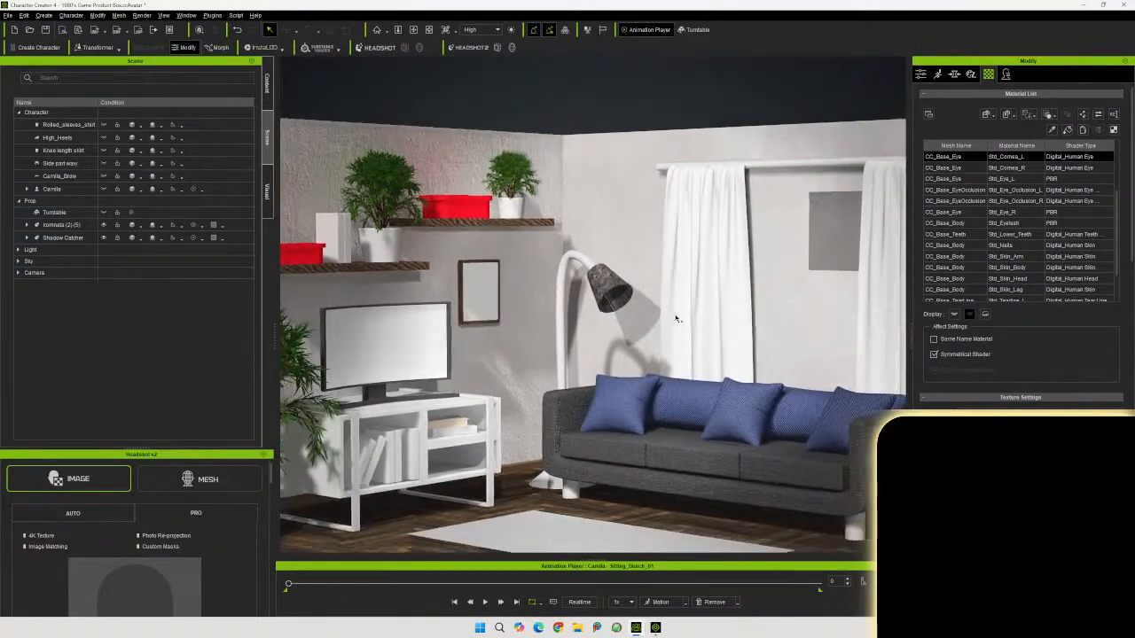
{"action": "scroll", "coordinate": [669, 317], "scroll_direction": "down", "scroll_amount": 2}
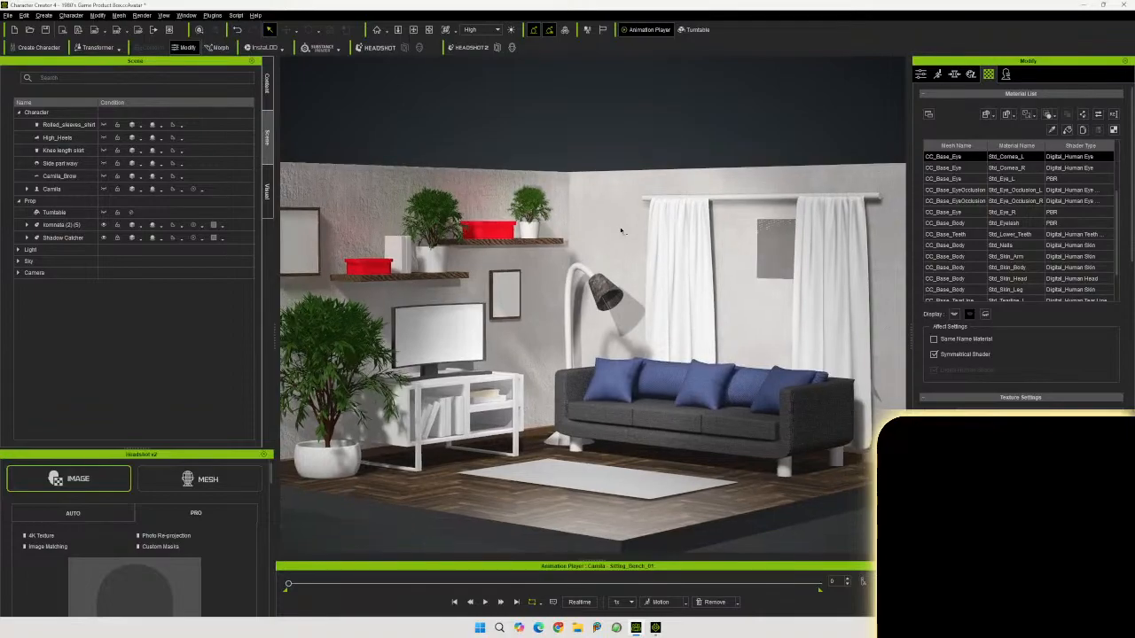
{"action": "left_click", "coordinate": [614, 223]}
{"action": "right_click_drag", "start_coordinate": [641, 266], "coordinate": [755, 310]}
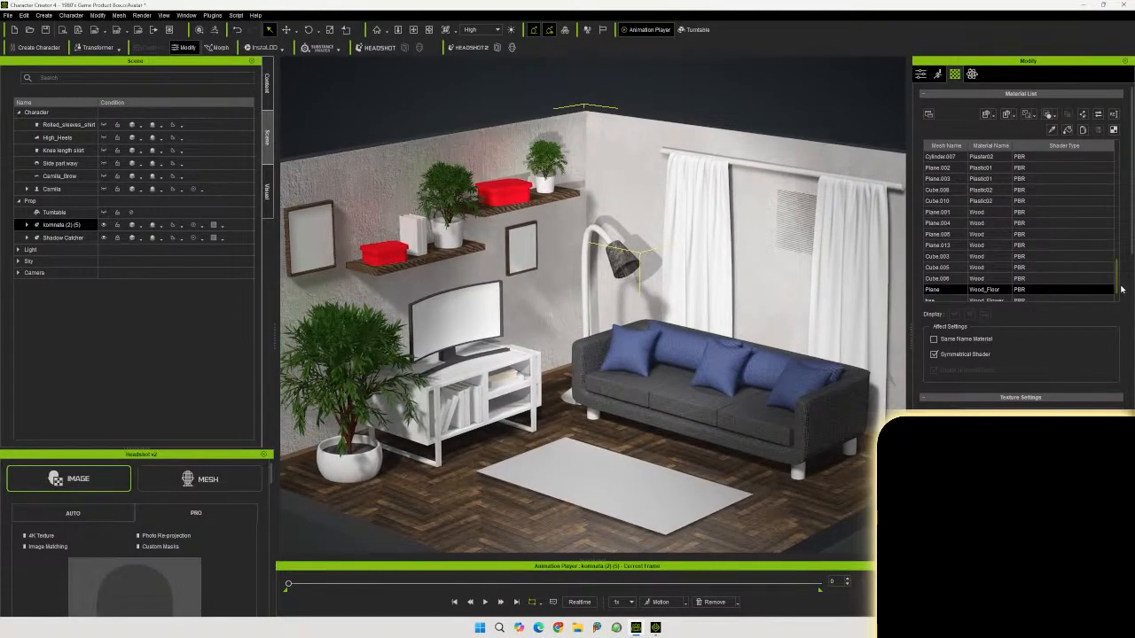
Select the Metal material rows in the material list and review their texture channels
{"action": "scroll", "coordinate": [1000, 228], "scroll_direction": "up", "scroll_amount": 4}
{"action": "scroll", "coordinate": [1001, 227], "scroll_direction": "up", "scroll_amount": 3}
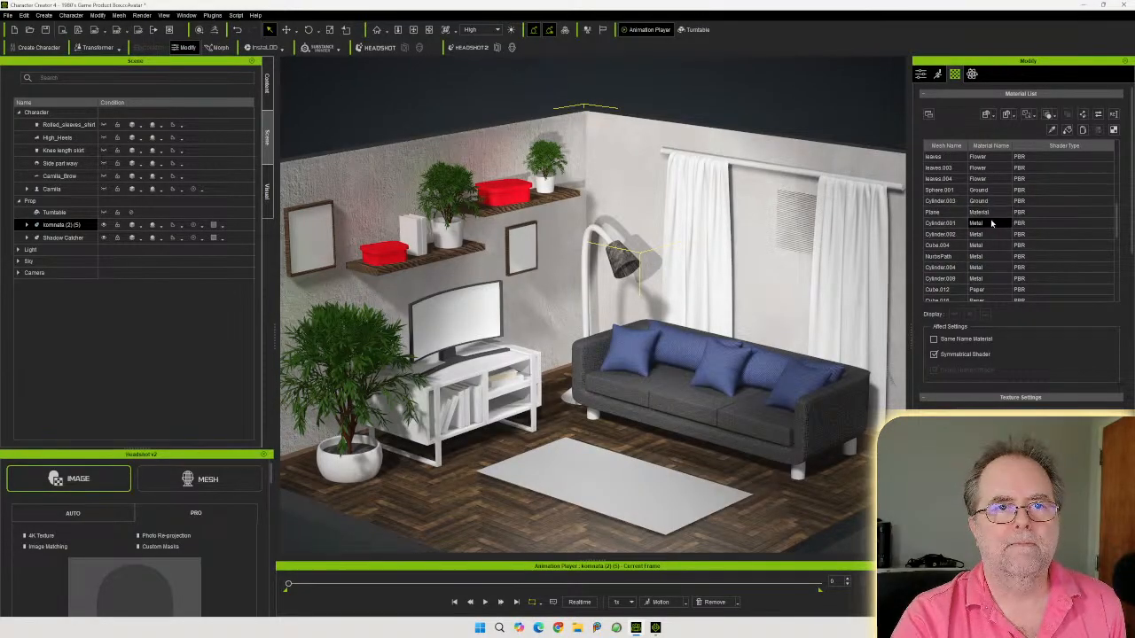
{"action": "left_click", "coordinate": [997, 225]}
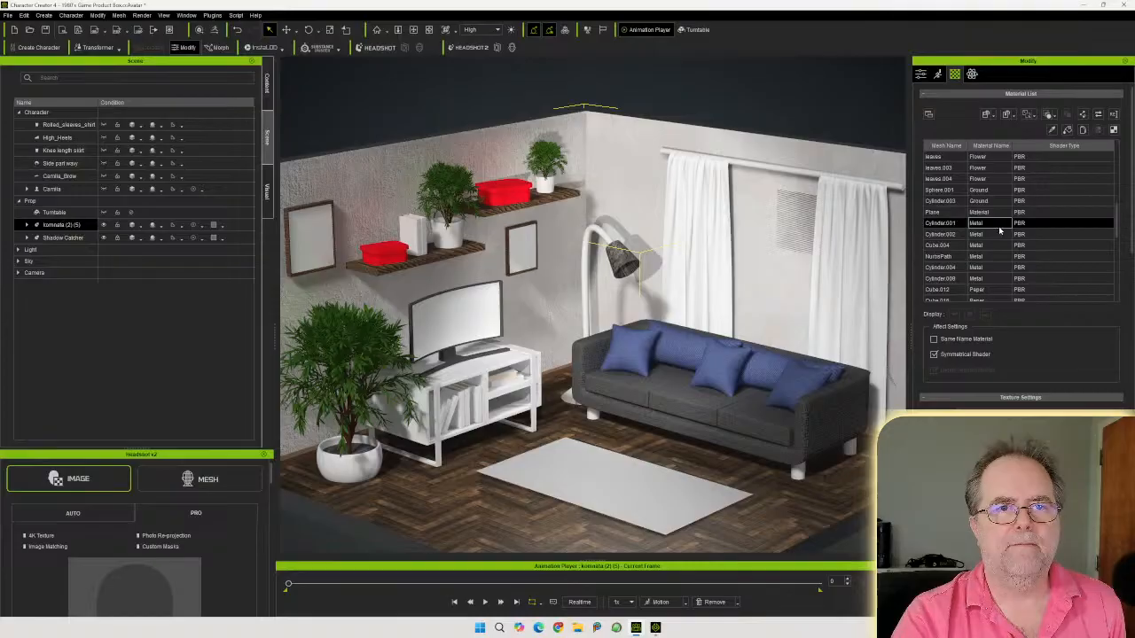
{"action": "left_click", "coordinate": [990, 278], "text": "shift"}
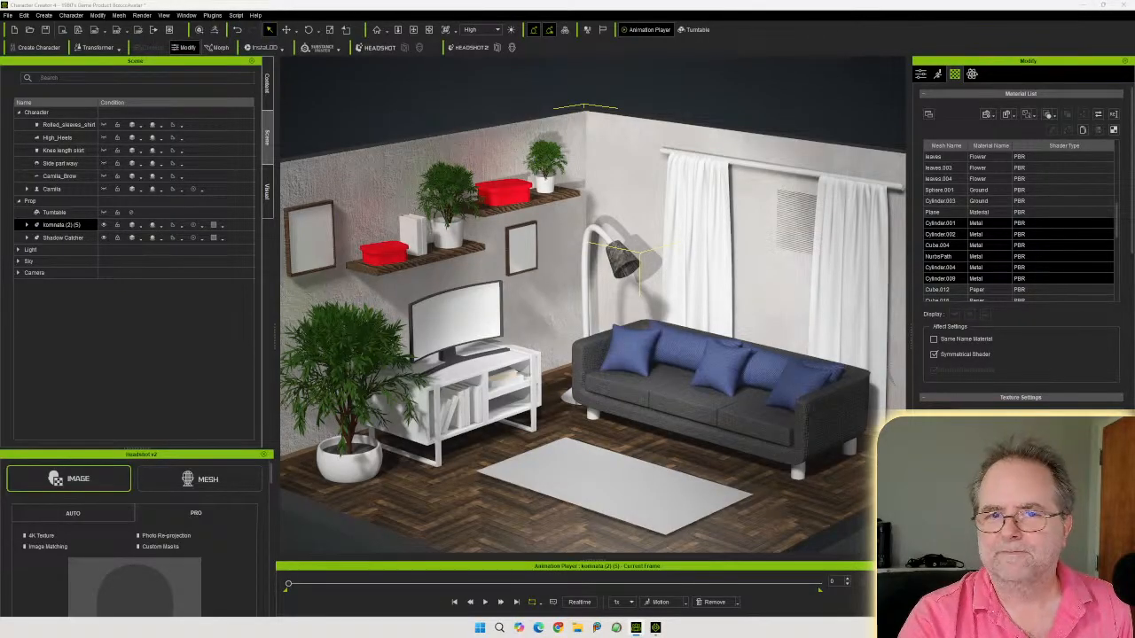
{"action": "scroll", "coordinate": [1020, 249], "scroll_direction": "down", "scroll_amount": 5}
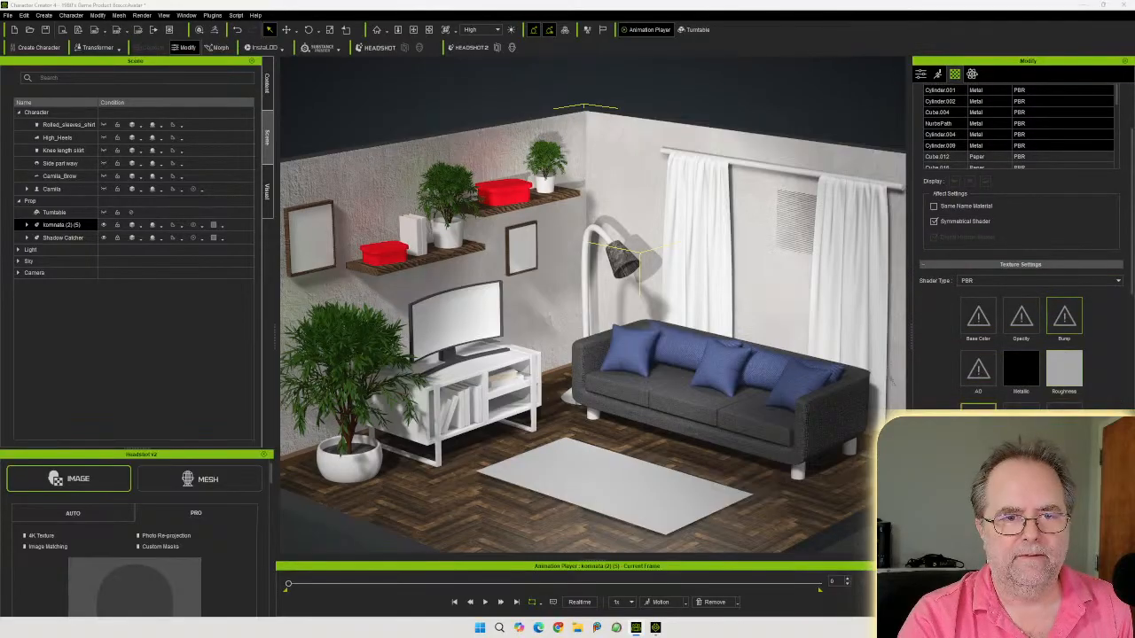
{"action": "scroll", "coordinate": [1017, 303], "scroll_direction": "up", "scroll_amount": 5}
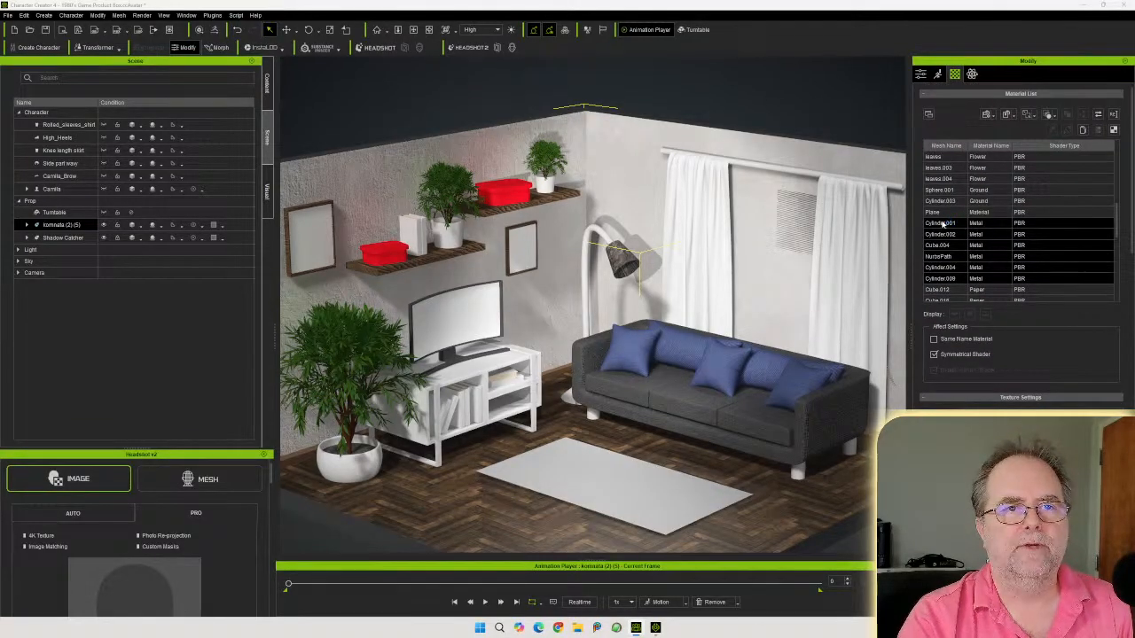
{"action": "left_click", "coordinate": [942, 222]}
Browse the material list, selecting the Paper and Plaster01 material rows
{"action": "scroll", "coordinate": [1007, 232], "scroll_direction": "down", "scroll_amount": 1}
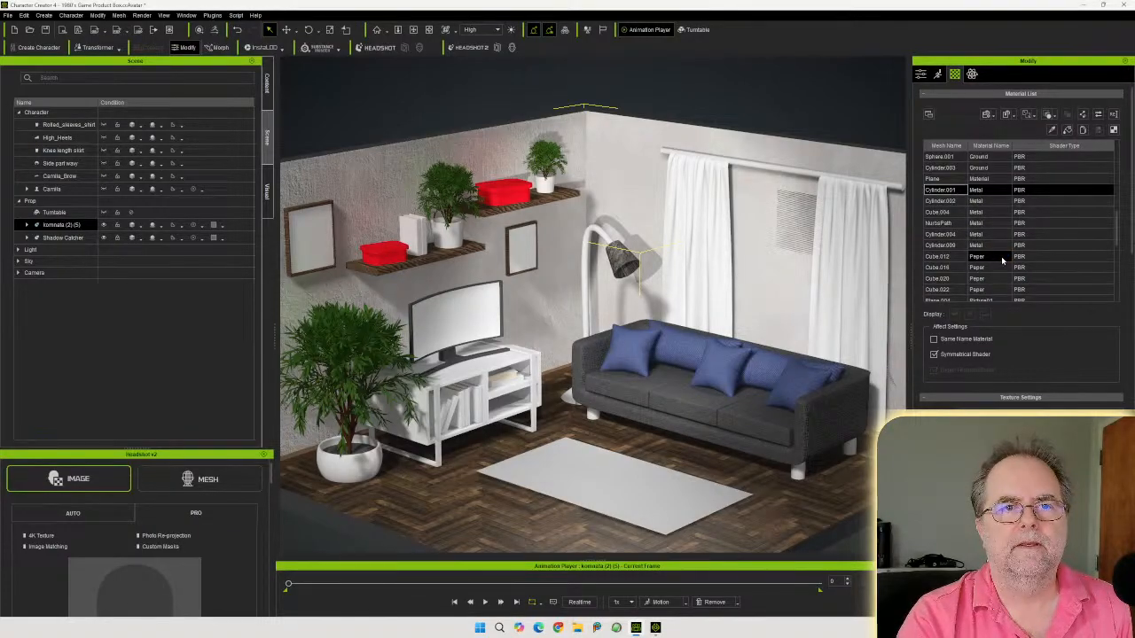
{"action": "left_click", "coordinate": [1003, 257]}
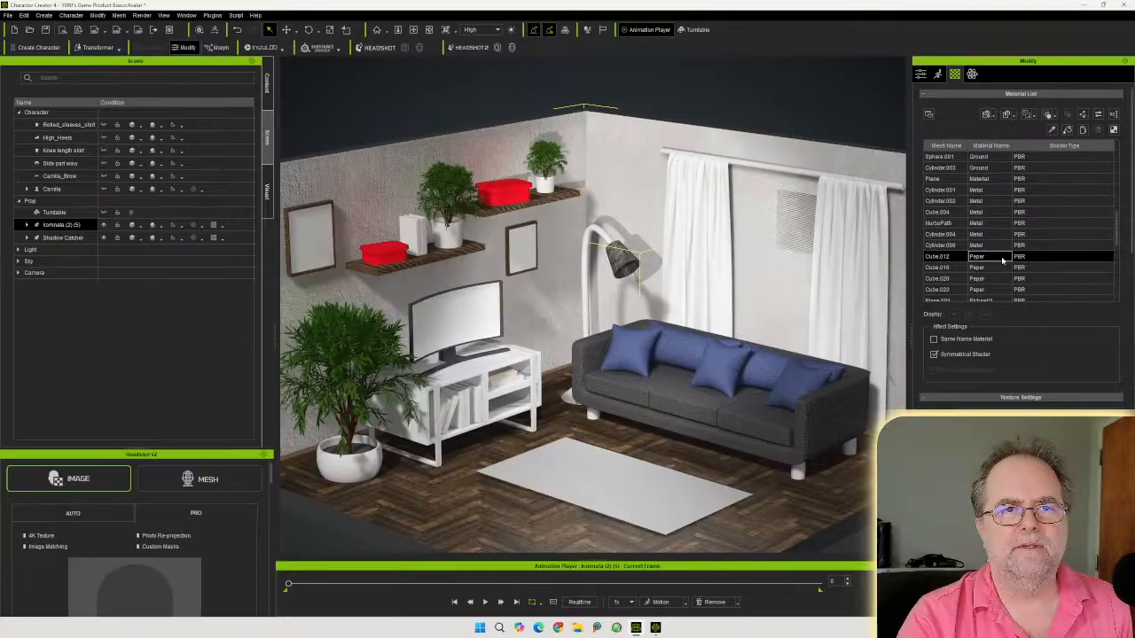
{"action": "scroll", "coordinate": [1003, 259], "scroll_direction": "down", "scroll_amount": 2}
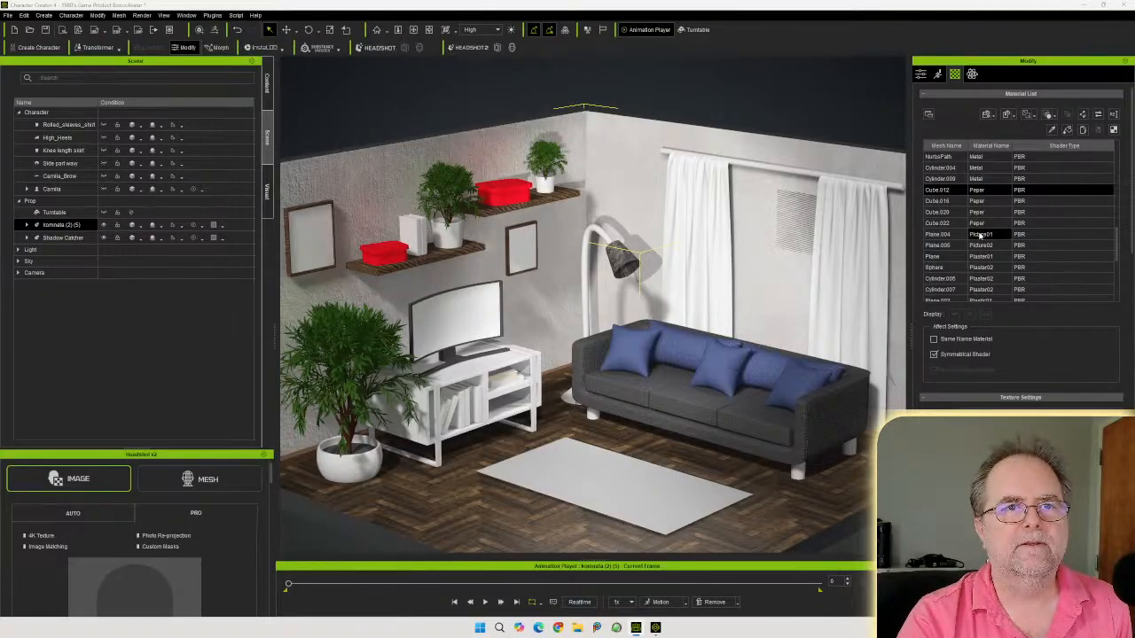
{"action": "left_click", "coordinate": [991, 226]}
{"action": "scroll", "coordinate": [991, 225], "scroll_direction": "down", "scroll_amount": 3}
{"action": "scroll", "coordinate": [1020, 248], "scroll_direction": "down", "scroll_amount": 5}
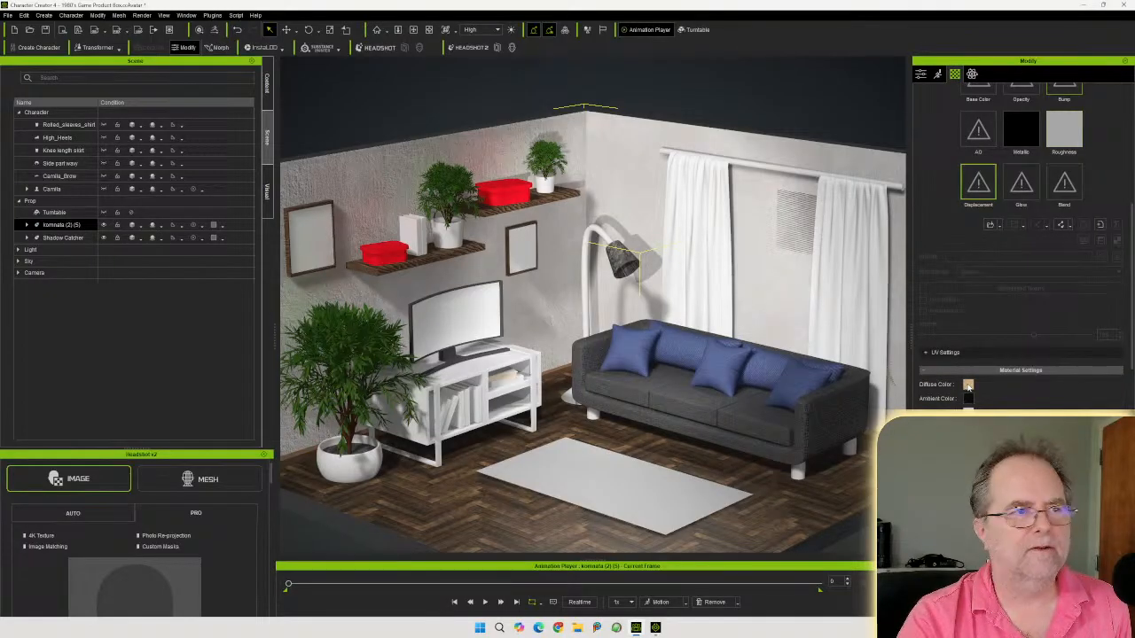
{"action": "middle_click_drag", "start_coordinate": [686, 362], "coordinate": [697, 348]}
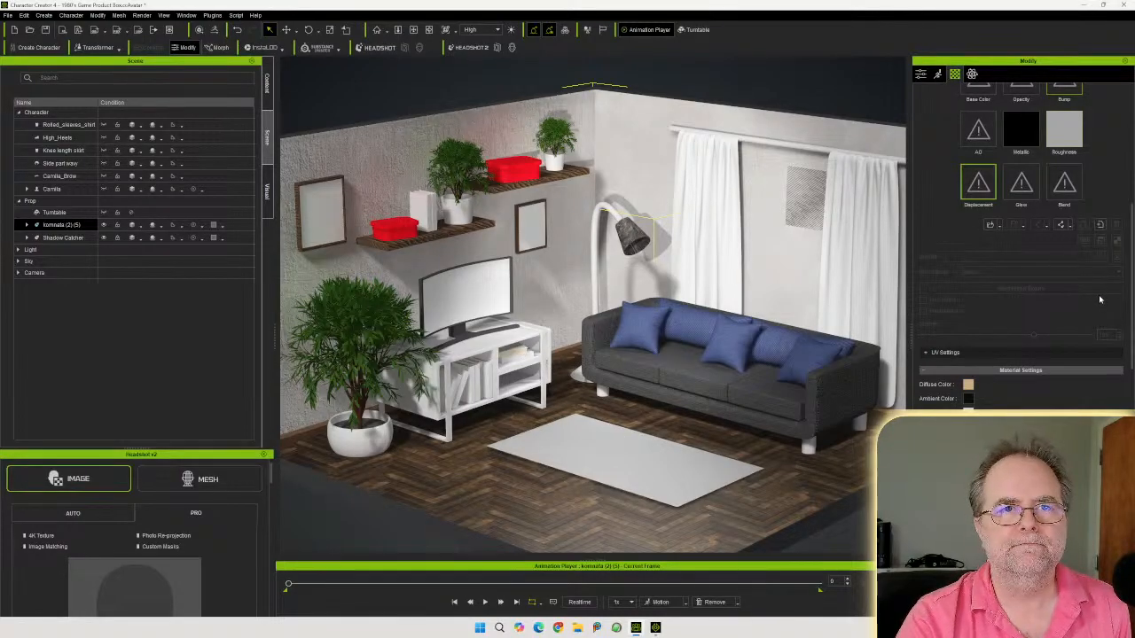
{"action": "scroll", "coordinate": [1097, 296], "scroll_direction": "up", "scroll_amount": 5}
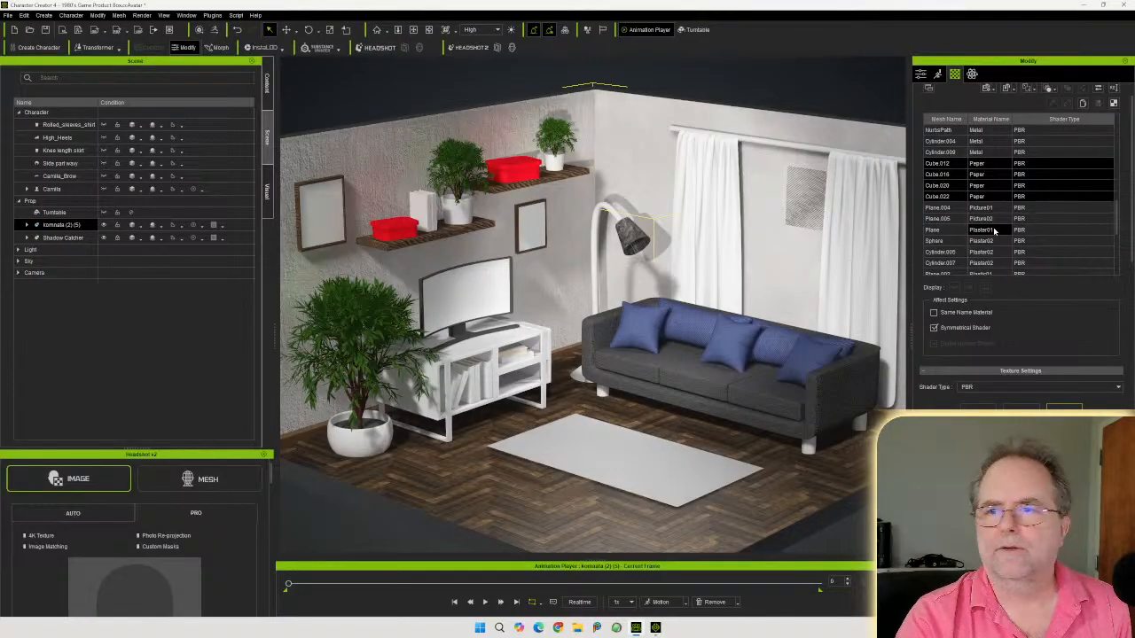
{"action": "left_click", "coordinate": [993, 230]}
{"action": "scroll", "coordinate": [993, 229], "scroll_direction": "down", "scroll_amount": 4}
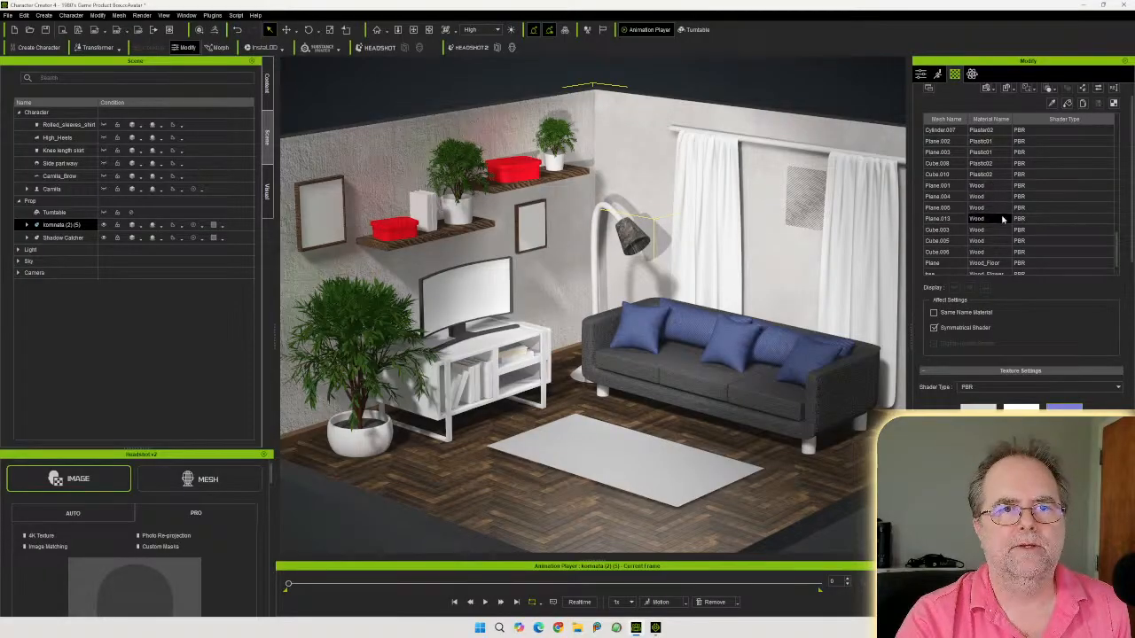
{"action": "scroll", "coordinate": [1003, 218], "scroll_direction": "down", "scroll_amount": 1}
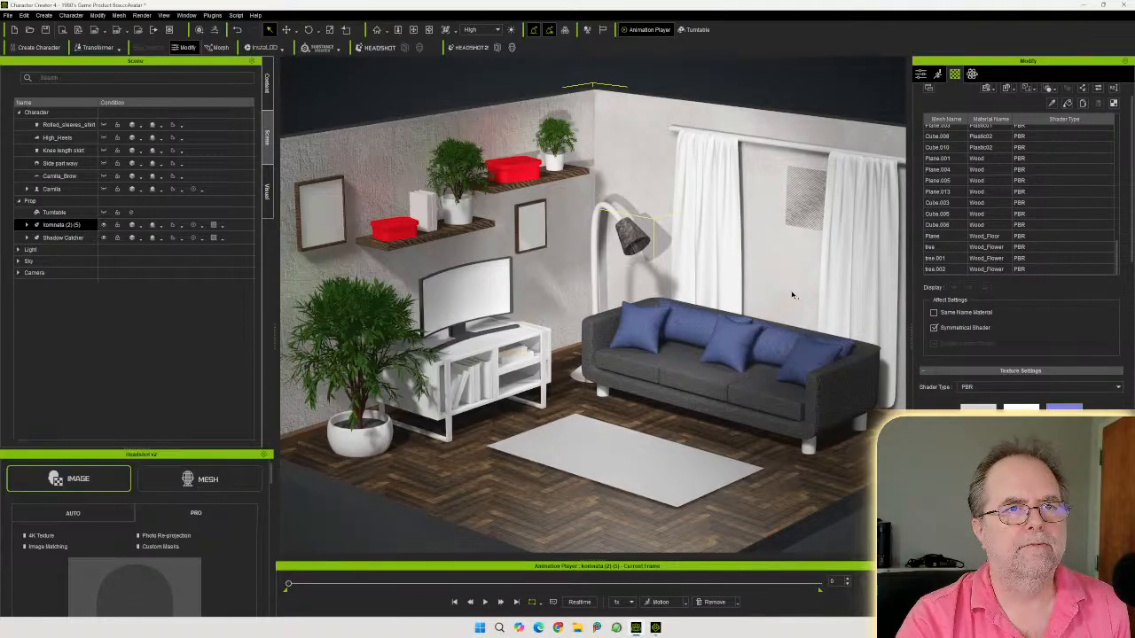
Select the curtain and apply a blue fabric texture to its Fabric02 Base Color channel
{"action": "left_click", "coordinate": [869, 223]}
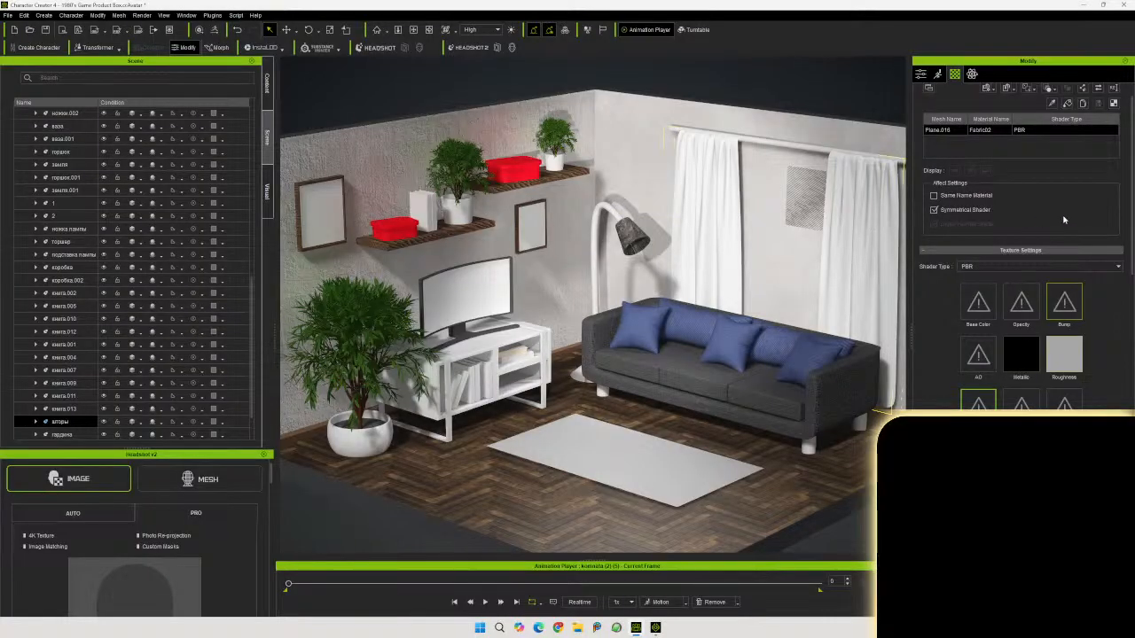
{"action": "scroll", "coordinate": [1068, 220], "scroll_direction": "up", "scroll_amount": 1}
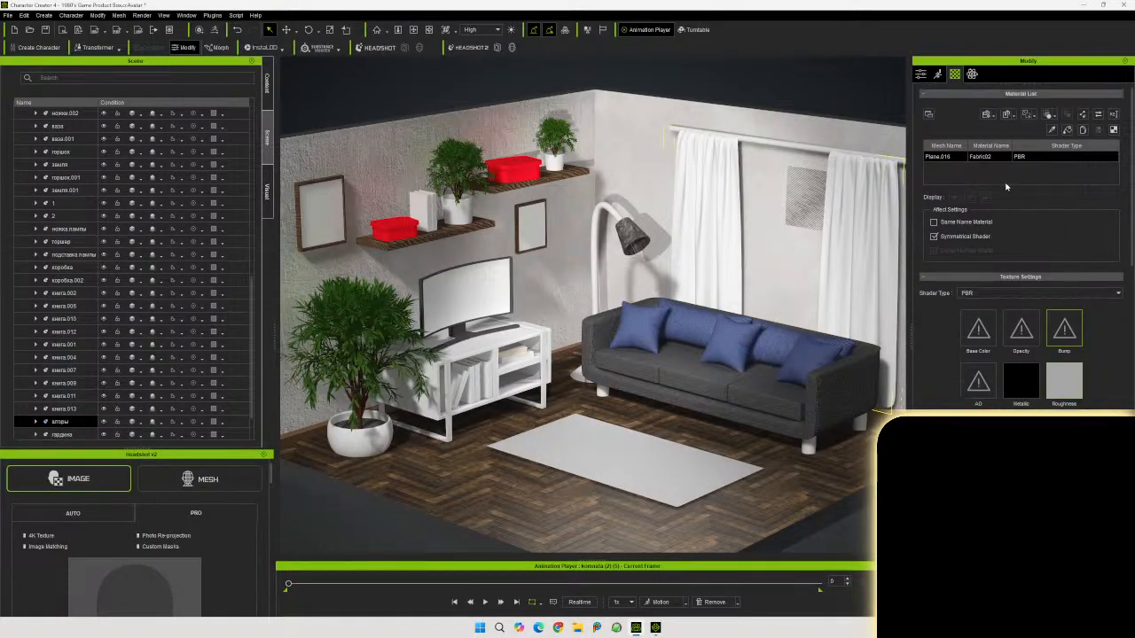
{"action": "double_click", "coordinate": [983, 157]}
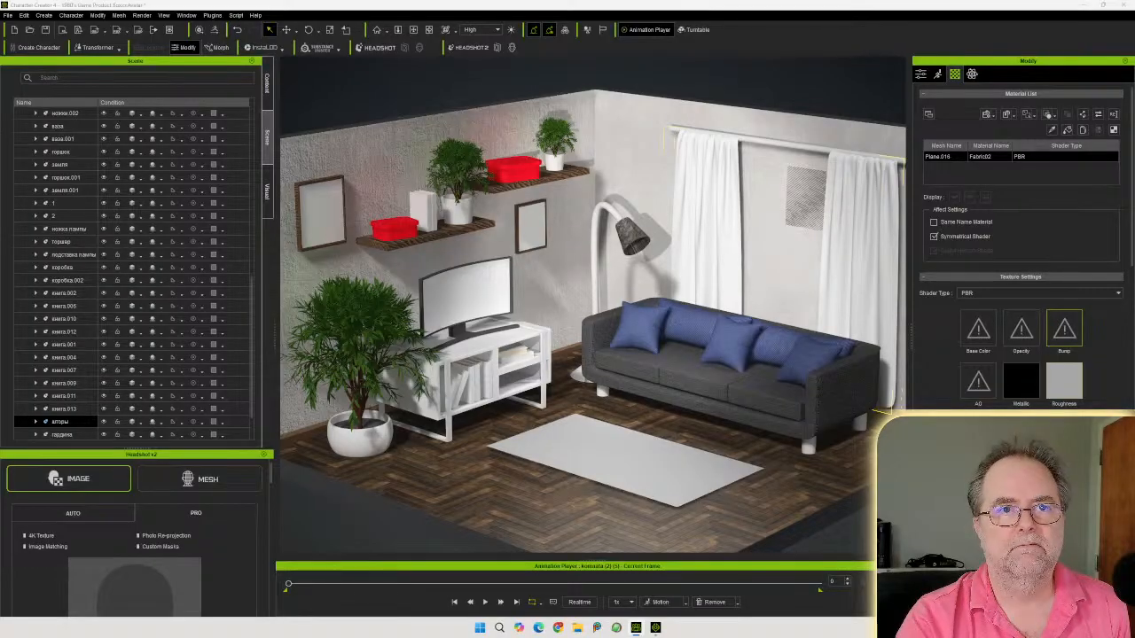
{"action": "left_click_drag", "start_coordinate": [1046, 299], "coordinate": [975, 330]}
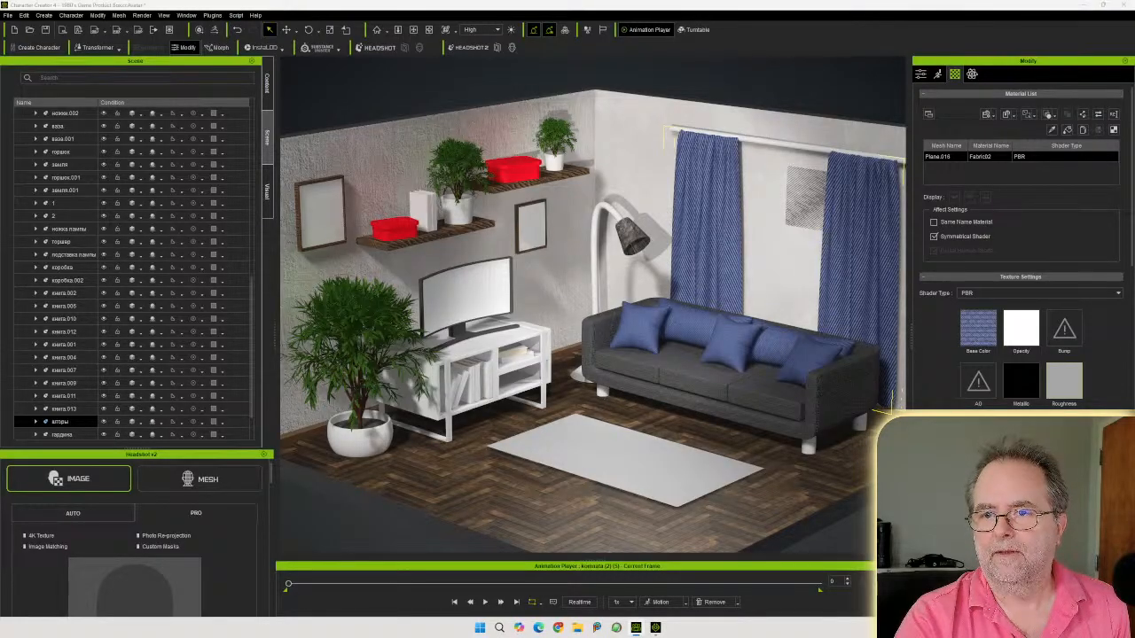
Add the matching bump and roughness maps to the curtain's Fabric02 material
{"action": "left_click_drag", "start_coordinate": [1134, 334], "coordinate": [1067, 330]}
{"action": "left_click", "coordinate": [518, 323]}
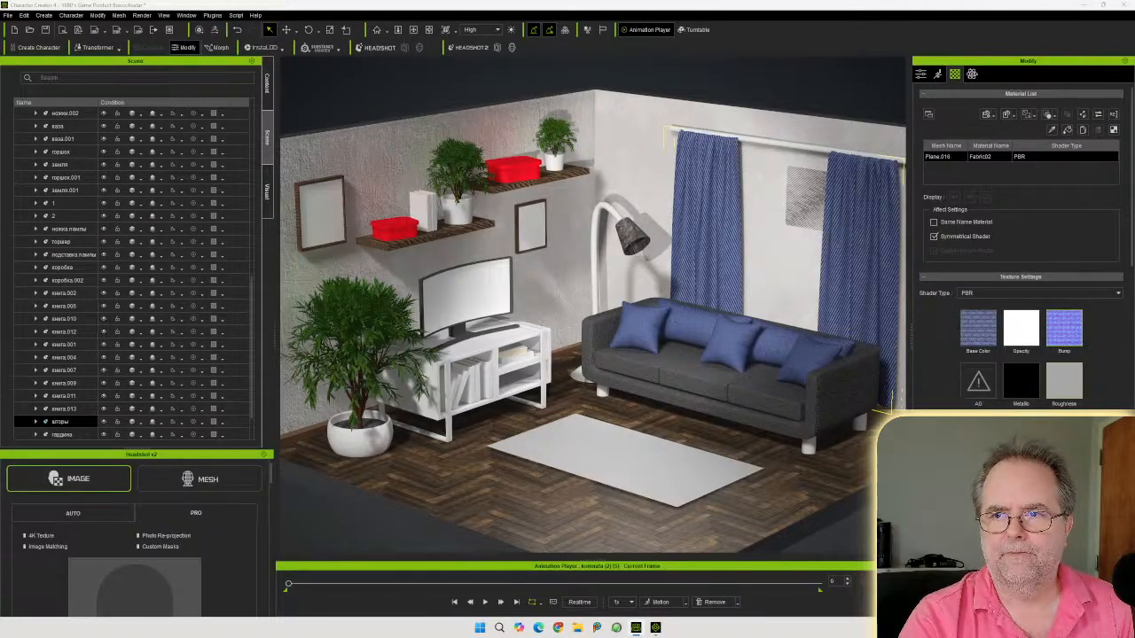
{"action": "left_click_drag", "start_coordinate": [1134, 383], "coordinate": [1066, 383]}
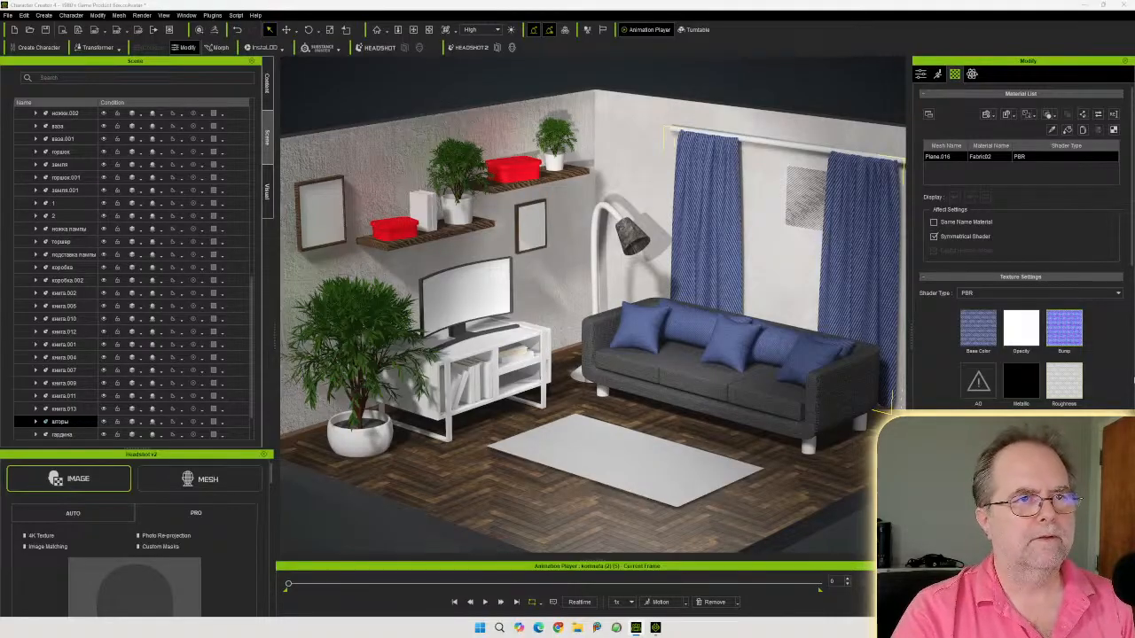
Orbit the view and select the shelf, walls and plant pot to inspect their materials
{"action": "middle_click_drag", "start_coordinate": [759, 326], "coordinate": [786, 347]}
{"action": "right_click_drag", "start_coordinate": [786, 346], "coordinate": [762, 309]}
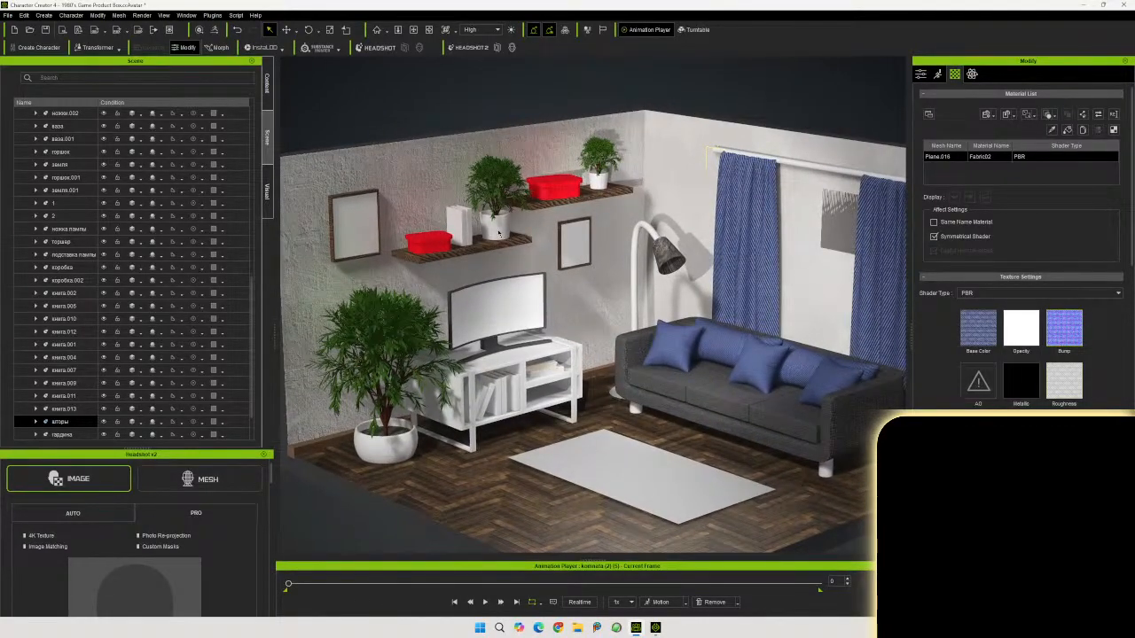
{"action": "left_click", "coordinate": [498, 232]}
{"action": "left_click", "coordinate": [501, 232]}
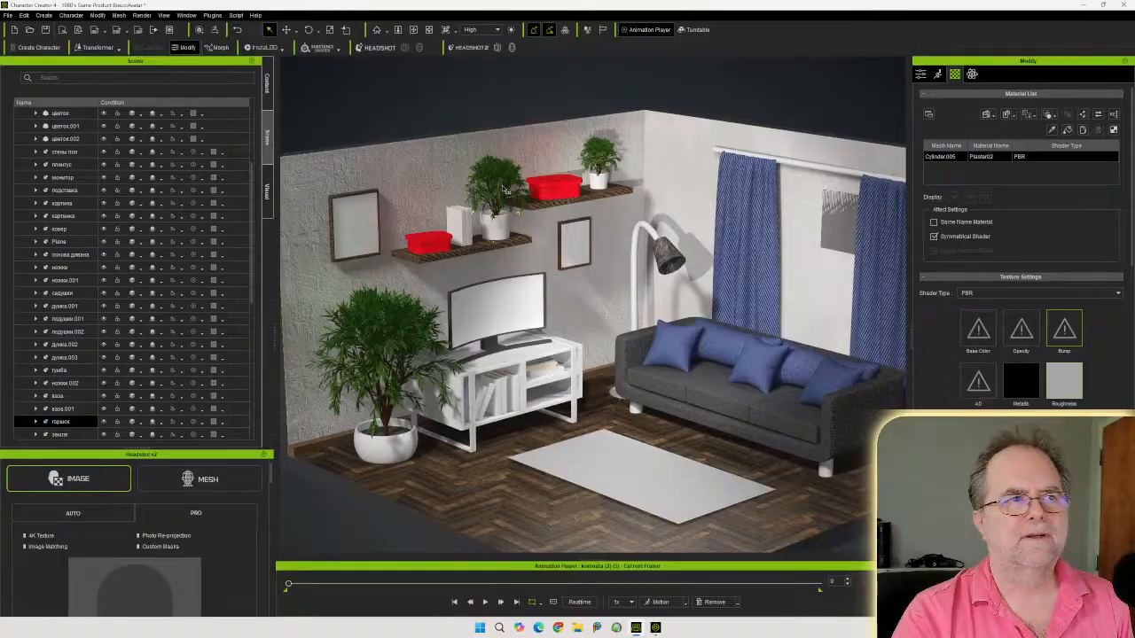
{"action": "left_click", "coordinate": [410, 181]}
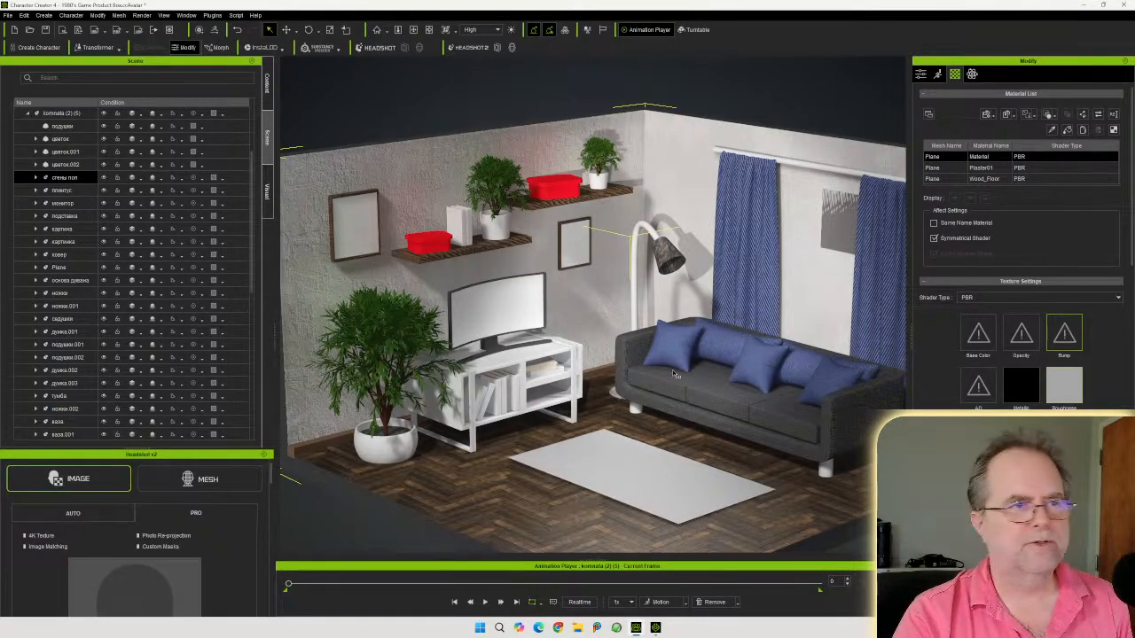
{"action": "left_click", "coordinate": [599, 182]}
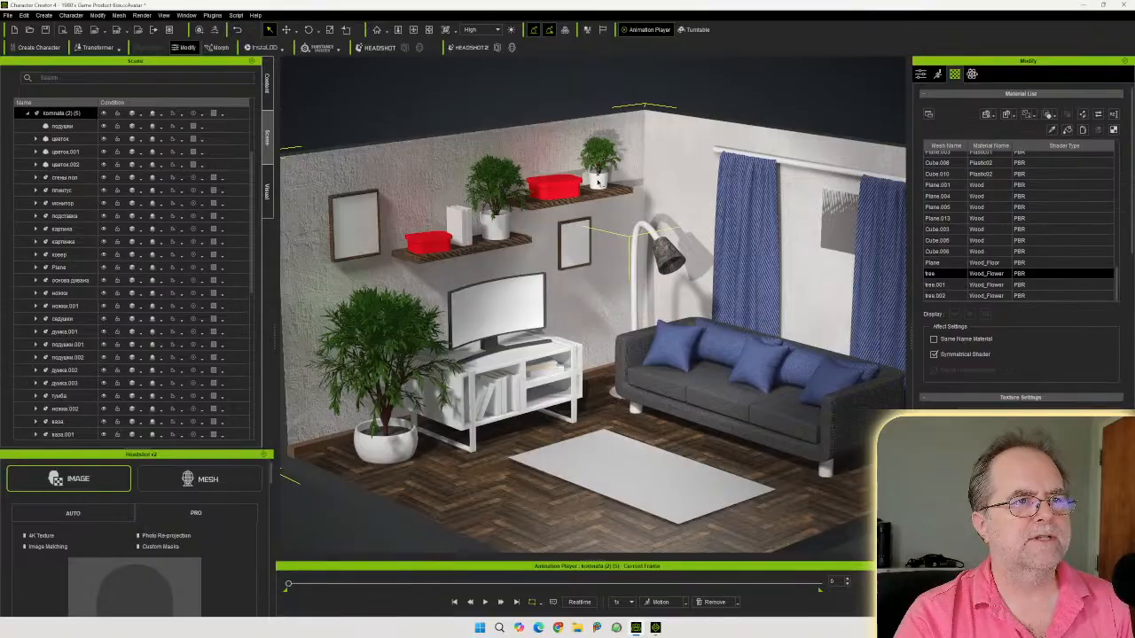
{"action": "left_click", "coordinate": [600, 183]}
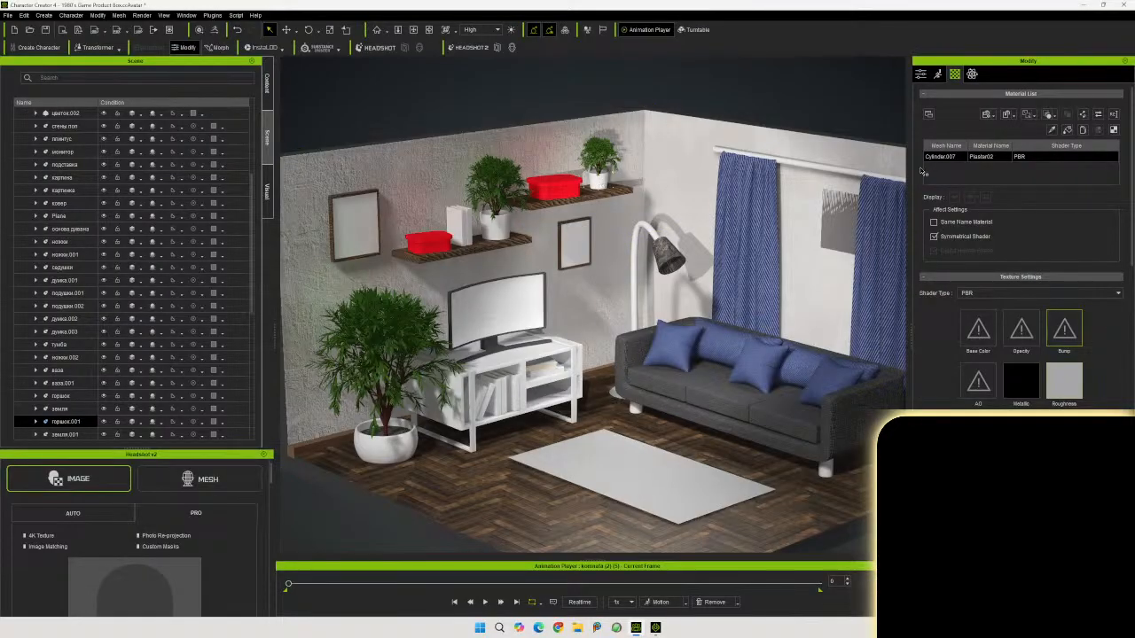
{"action": "scroll", "coordinate": [948, 353], "scroll_direction": "down", "scroll_amount": 1}
{"action": "scroll", "coordinate": [948, 352], "scroll_direction": "down", "scroll_amount": 10}
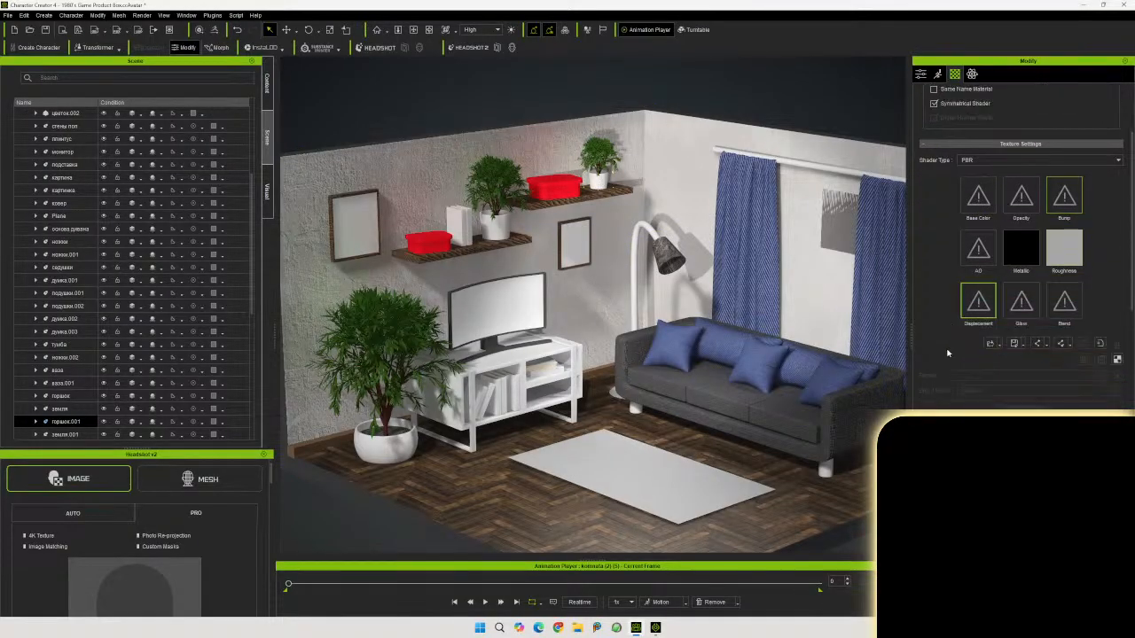
{"action": "left_click", "coordinate": [968, 344]}
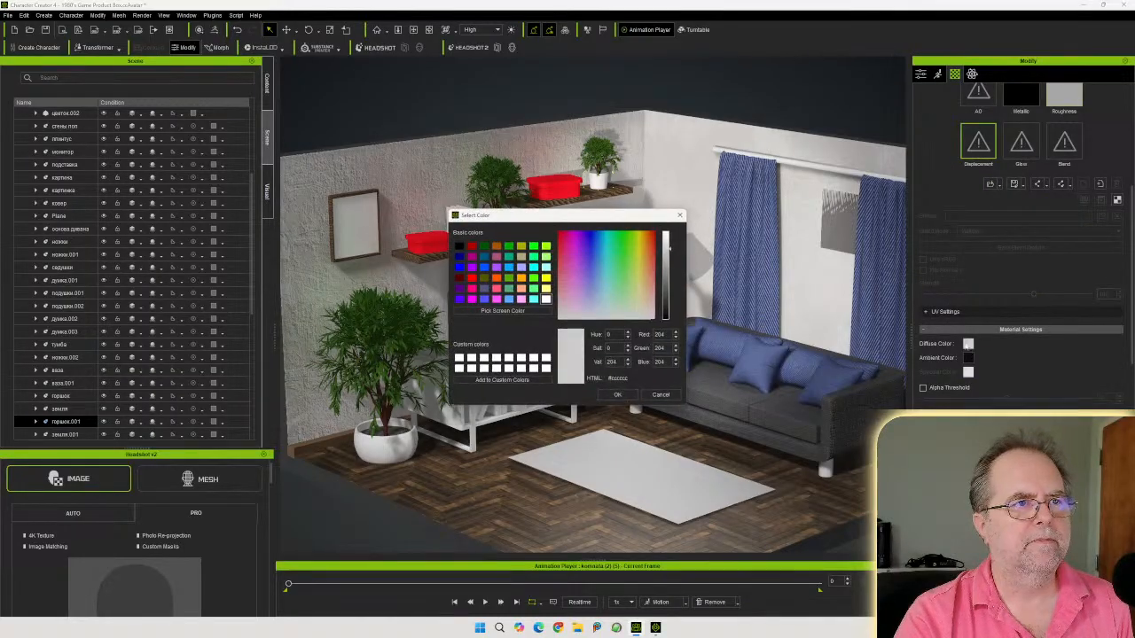
{"action": "left_click_drag", "start_coordinate": [538, 218], "coordinate": [716, 335]}
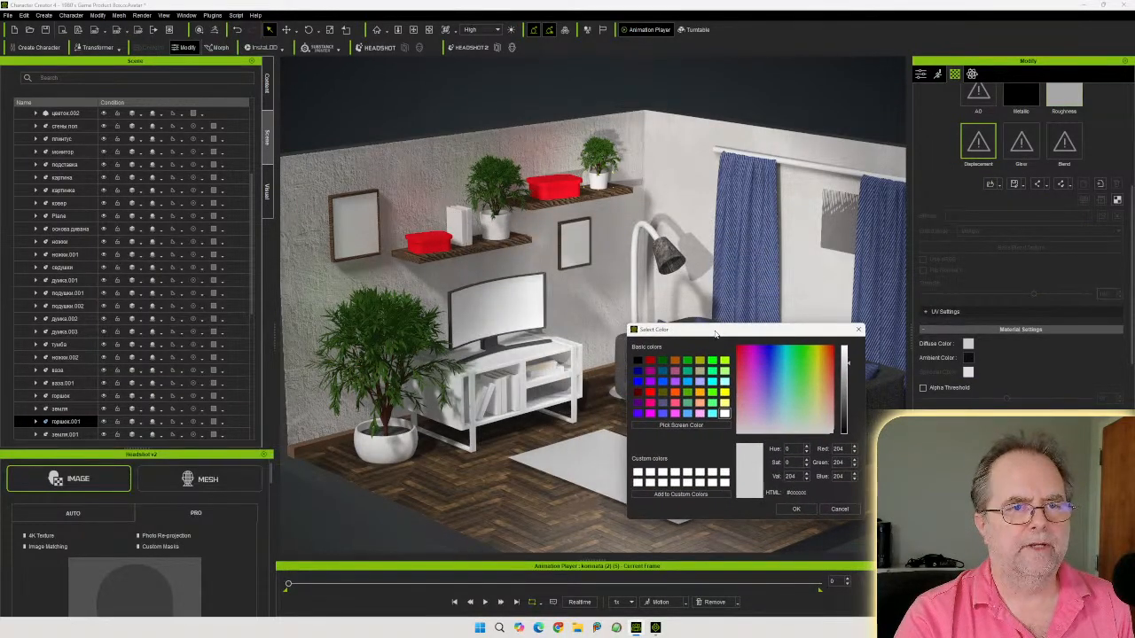
{"action": "left_click", "coordinate": [829, 399]}
{"action": "left_click_drag", "start_coordinate": [829, 399], "coordinate": [849, 462]}
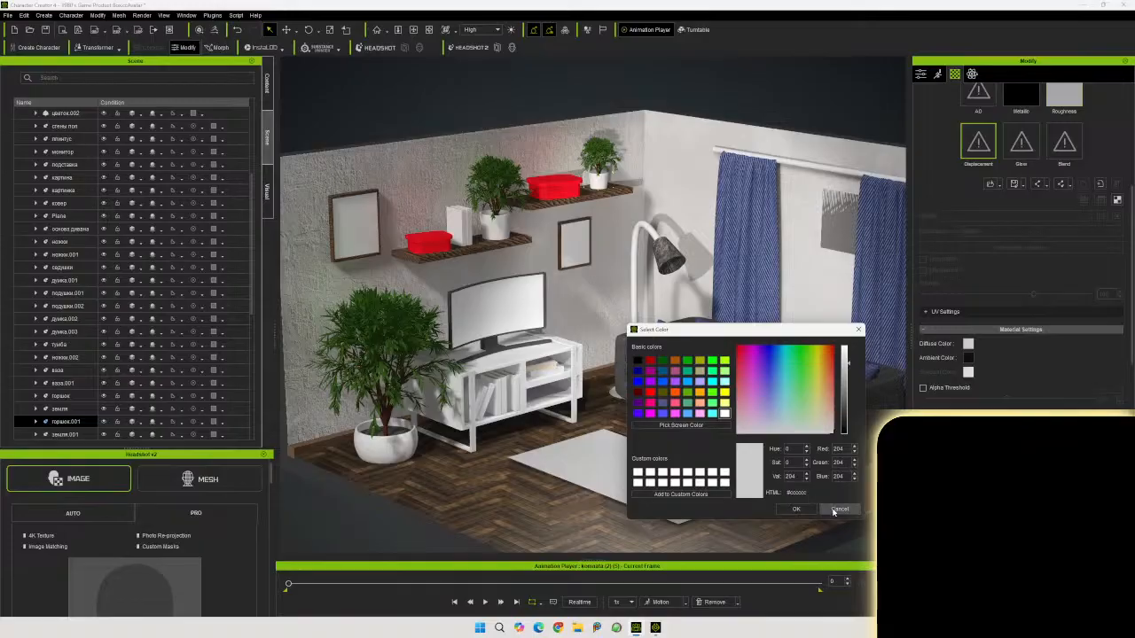
{"action": "left_click", "coordinate": [838, 509]}
Orbit the view and select the lamp, sofa leg, TV stand and room to inspect their materials
{"action": "middle_click_drag", "start_coordinate": [616, 325], "coordinate": [646, 309]}
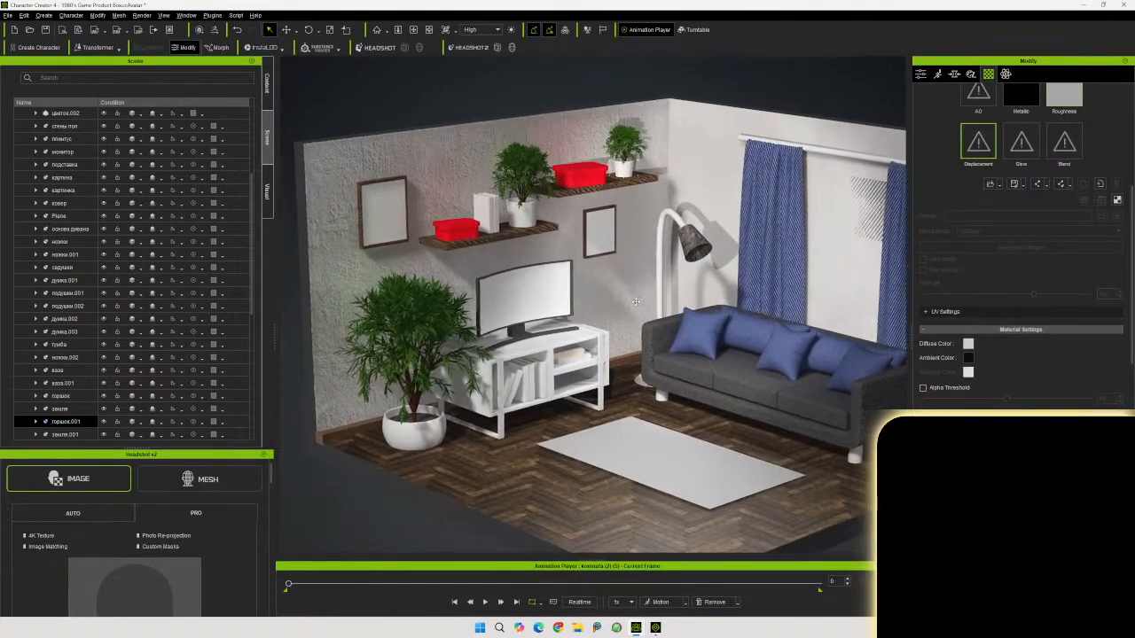
{"action": "right_click_drag", "start_coordinate": [645, 310], "coordinate": [674, 324]}
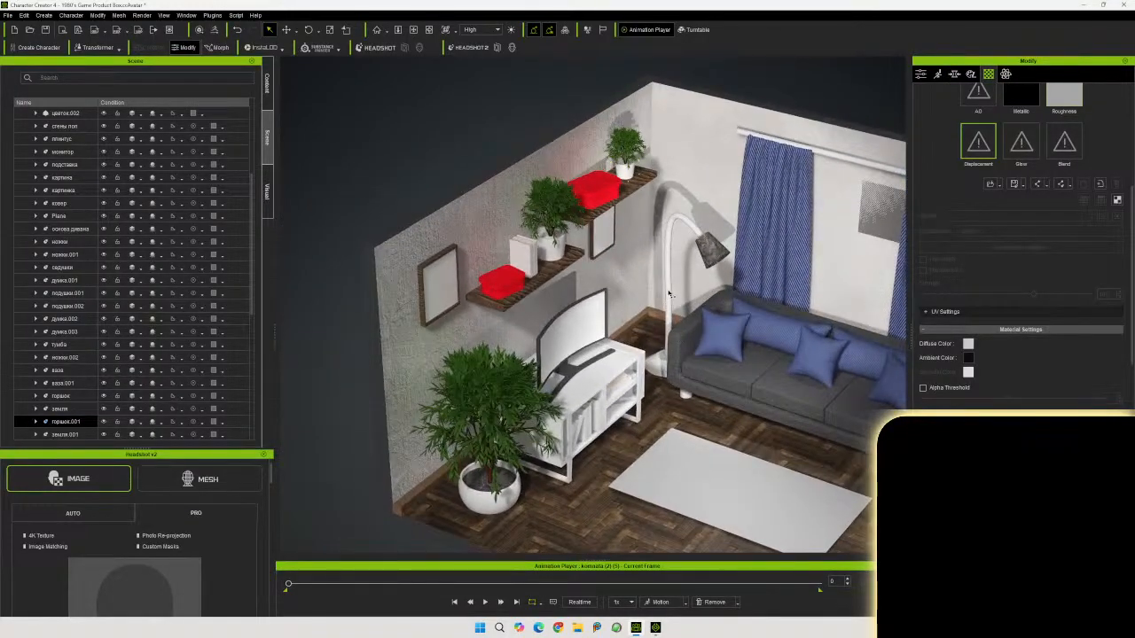
{"action": "left_click", "coordinate": [668, 293]}
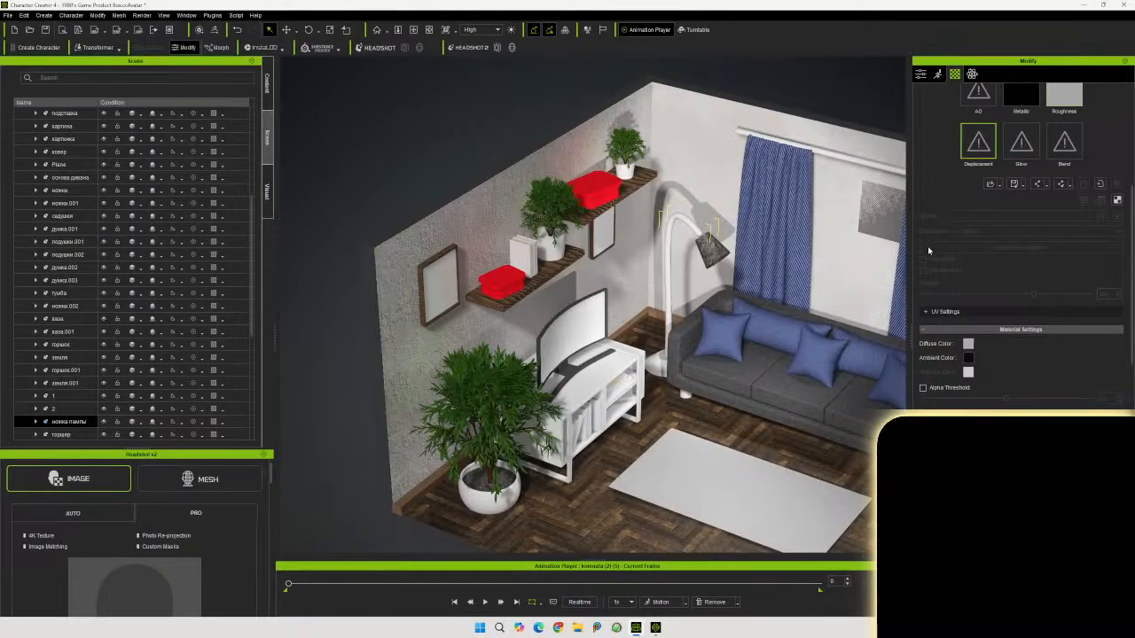
{"action": "scroll", "coordinate": [939, 248], "scroll_direction": "up", "scroll_amount": 5}
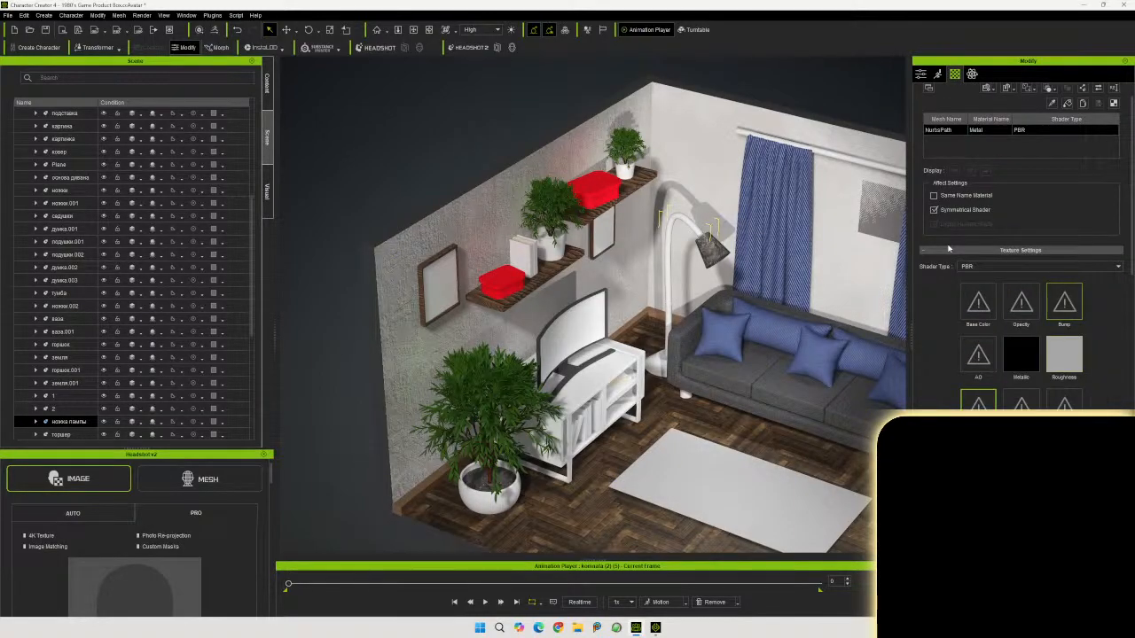
{"action": "middle_click_drag", "start_coordinate": [757, 352], "coordinate": [640, 289]}
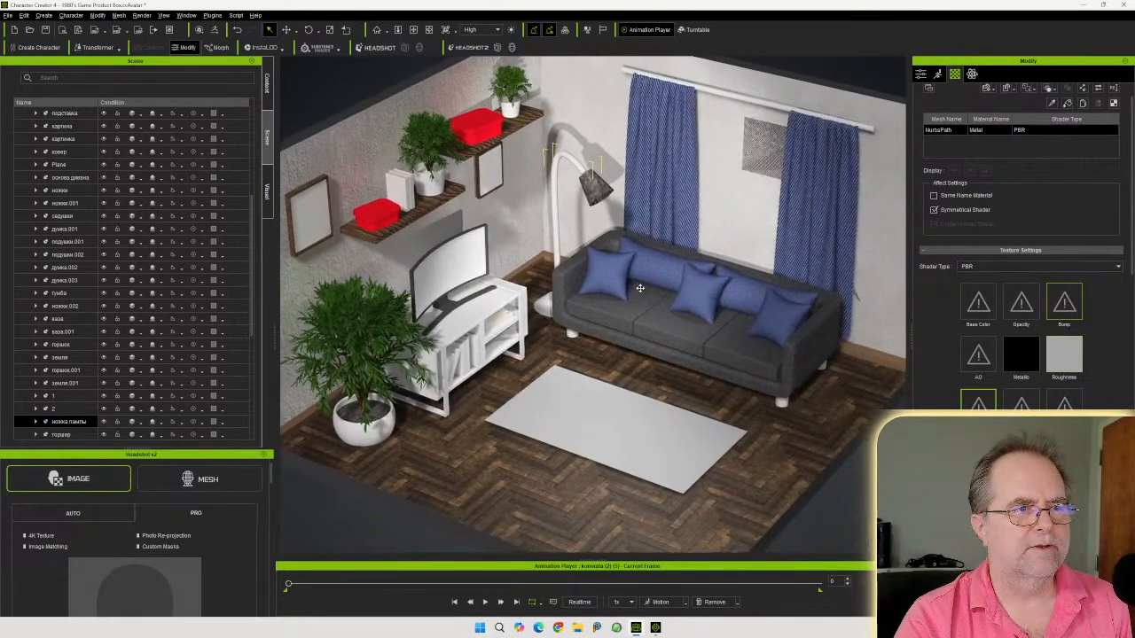
{"action": "right_click_drag", "start_coordinate": [642, 290], "coordinate": [745, 316]}
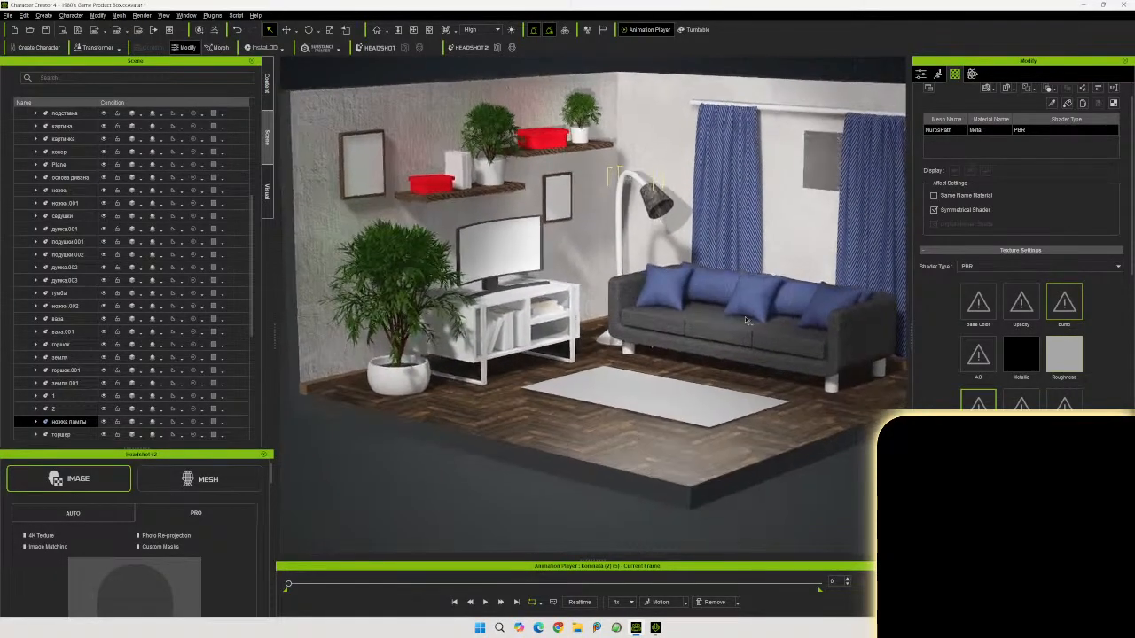
{"action": "left_click", "coordinate": [830, 388]}
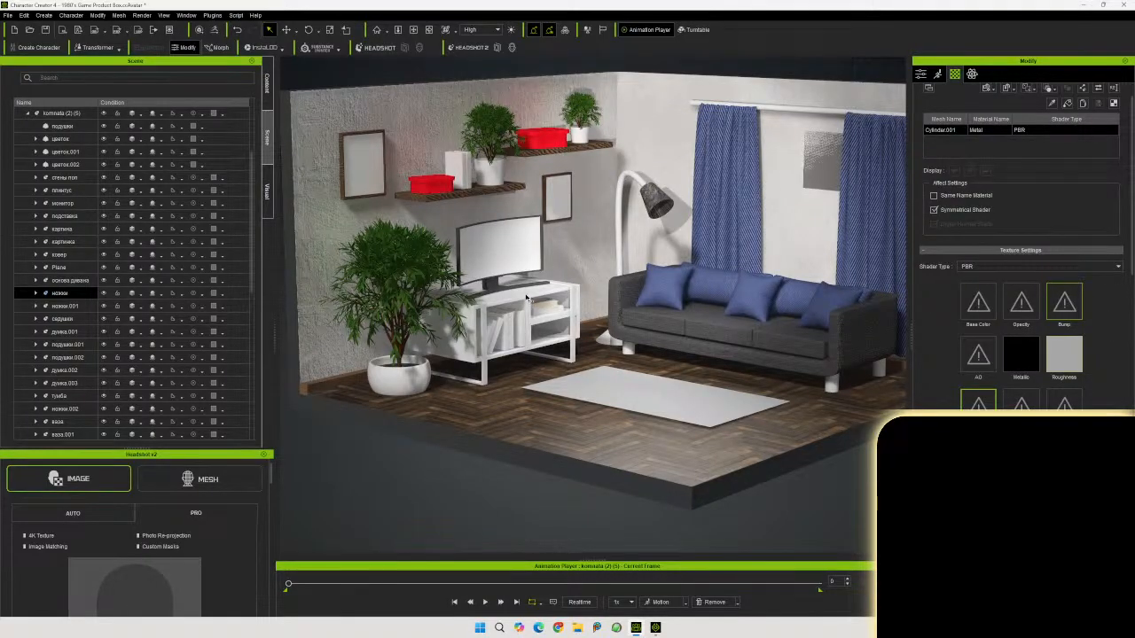
{"action": "left_click", "coordinate": [527, 298]}
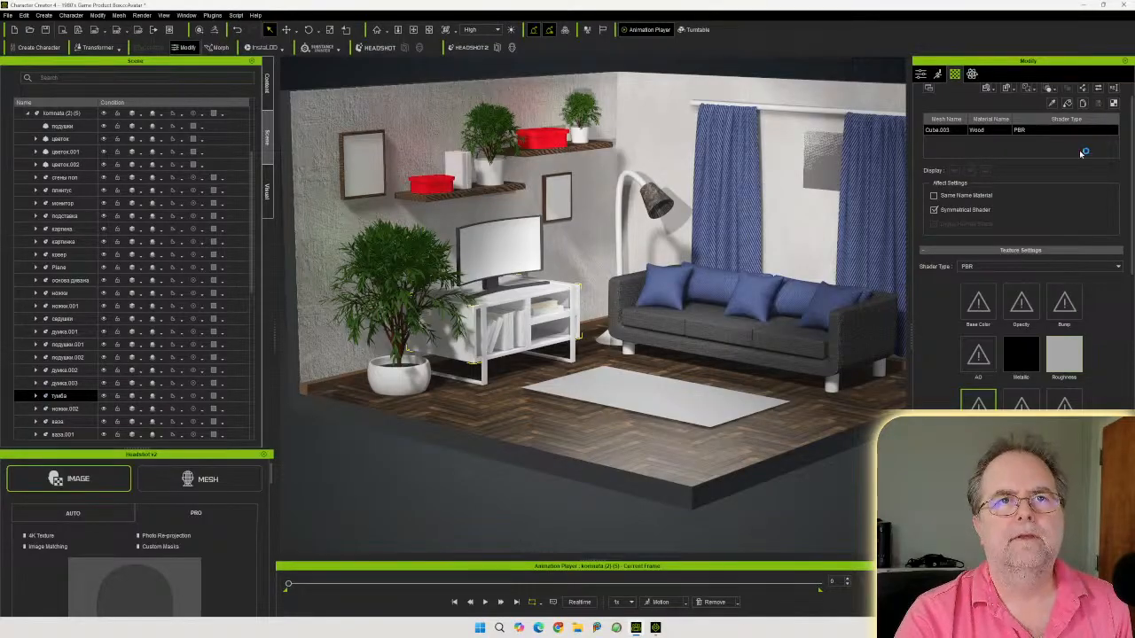
{"action": "left_click", "coordinate": [734, 284]}
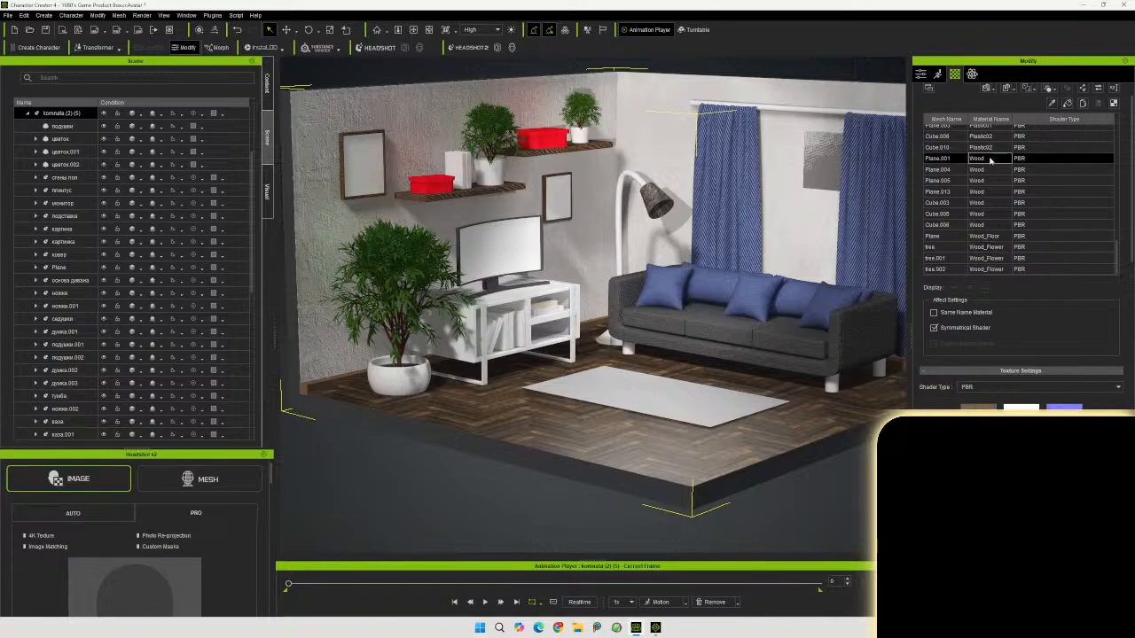
{"action": "left_click", "coordinate": [994, 225], "text": "shift"}
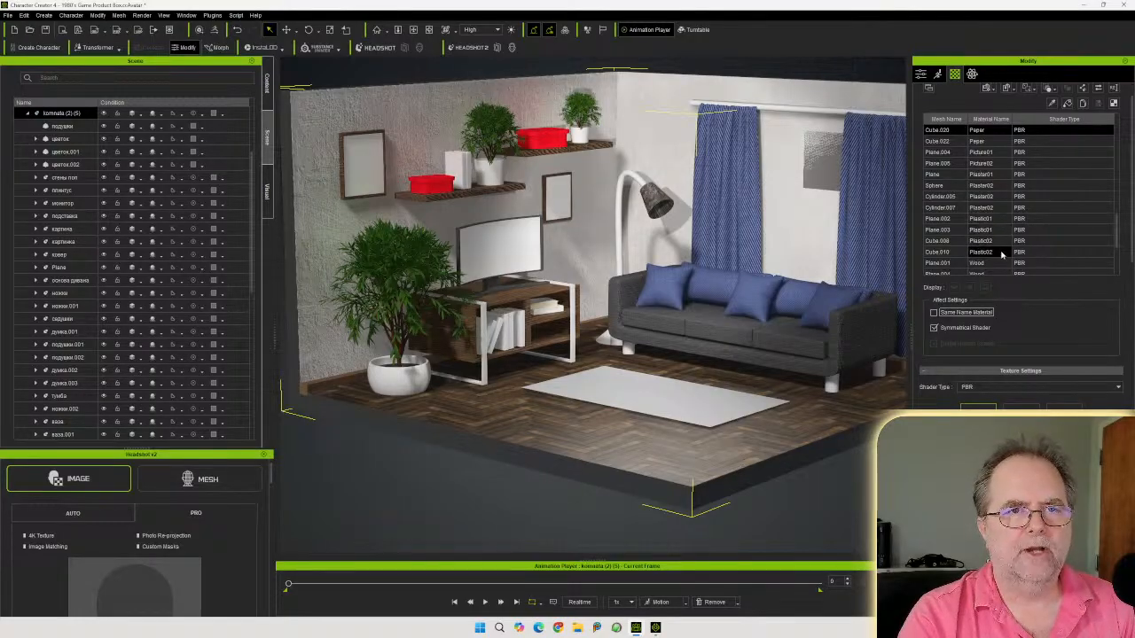
Select the range of Wood material rows and load a normal map into their Bump channel as Normal
{"action": "scroll", "coordinate": [1002, 252], "scroll_direction": "down", "scroll_amount": 2}
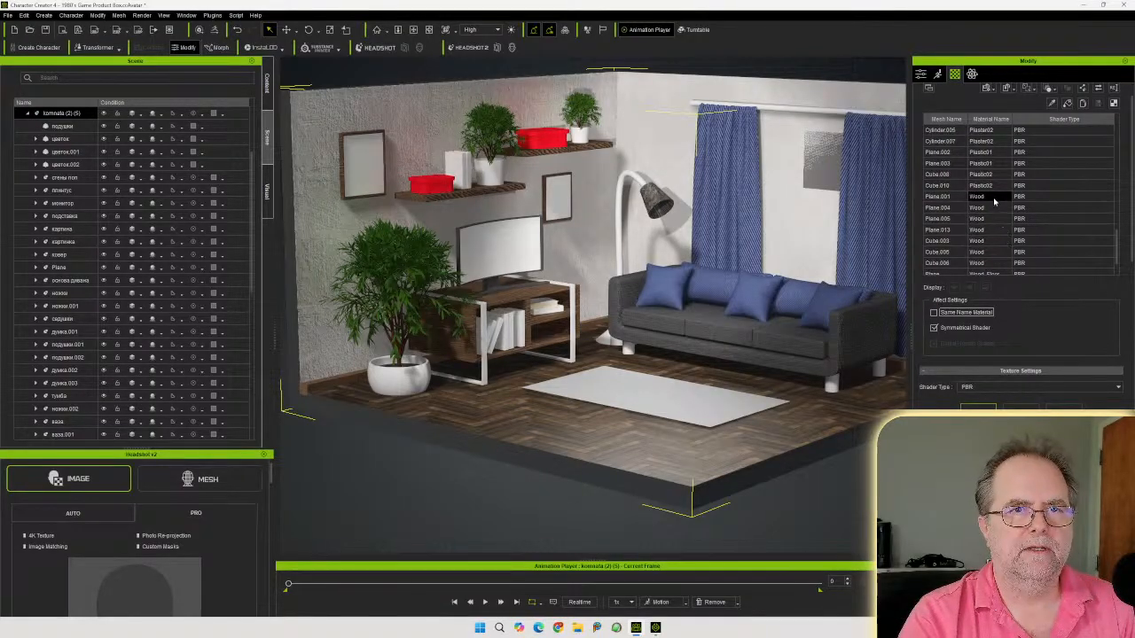
{"action": "left_click", "coordinate": [994, 197]}
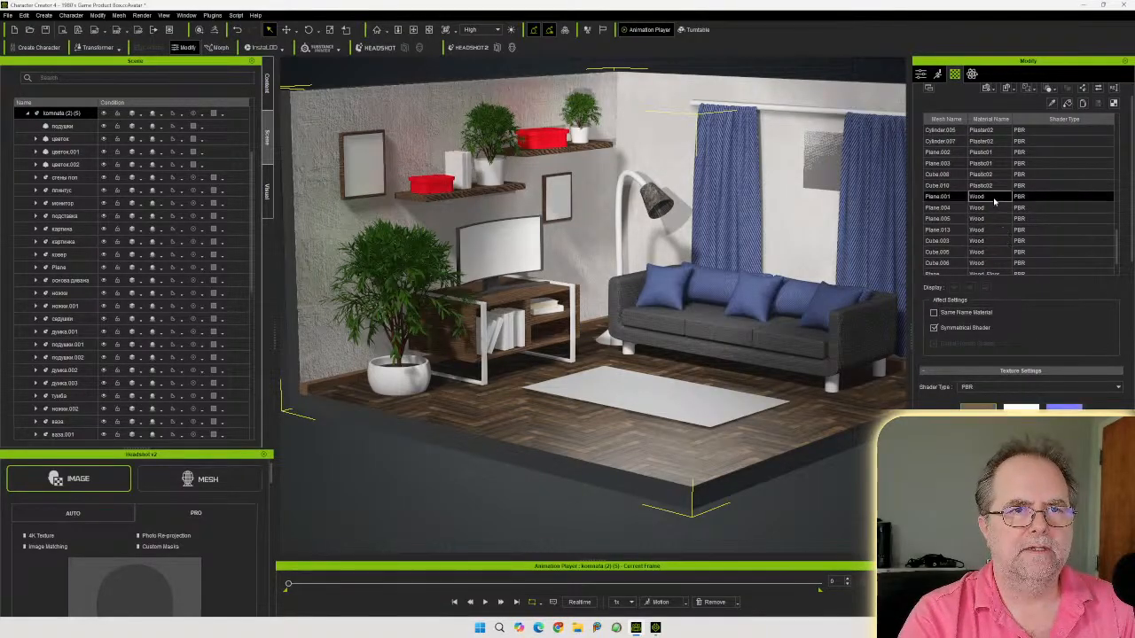
{"action": "left_click", "coordinate": [993, 262], "text": "shift"}
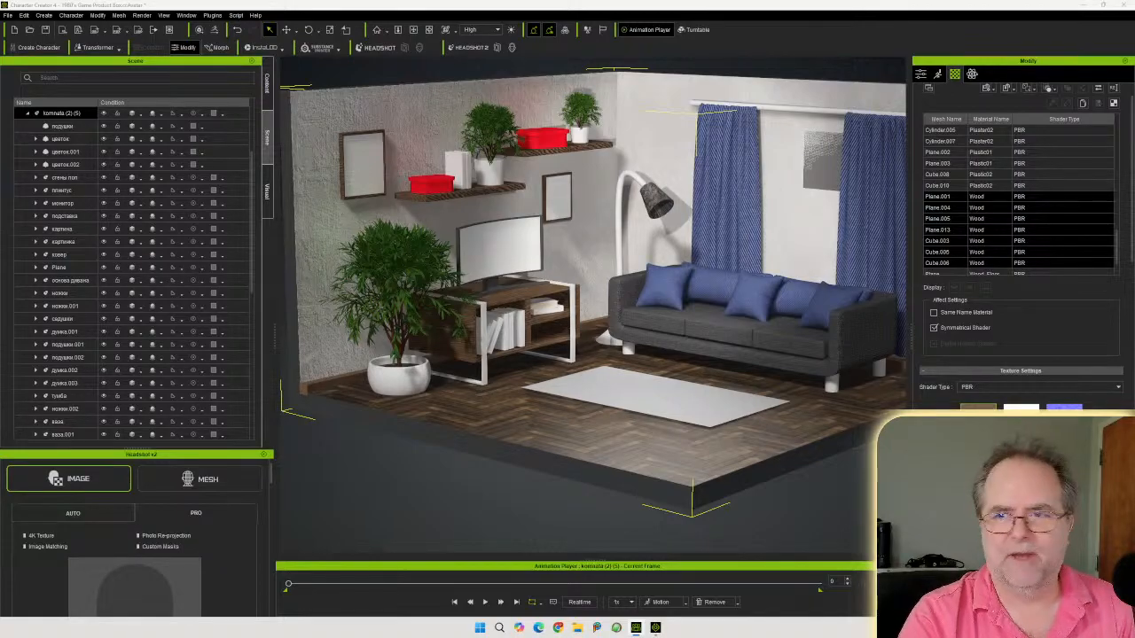
{"action": "left_click_drag", "start_coordinate": [1134, 417], "coordinate": [1063, 409]}
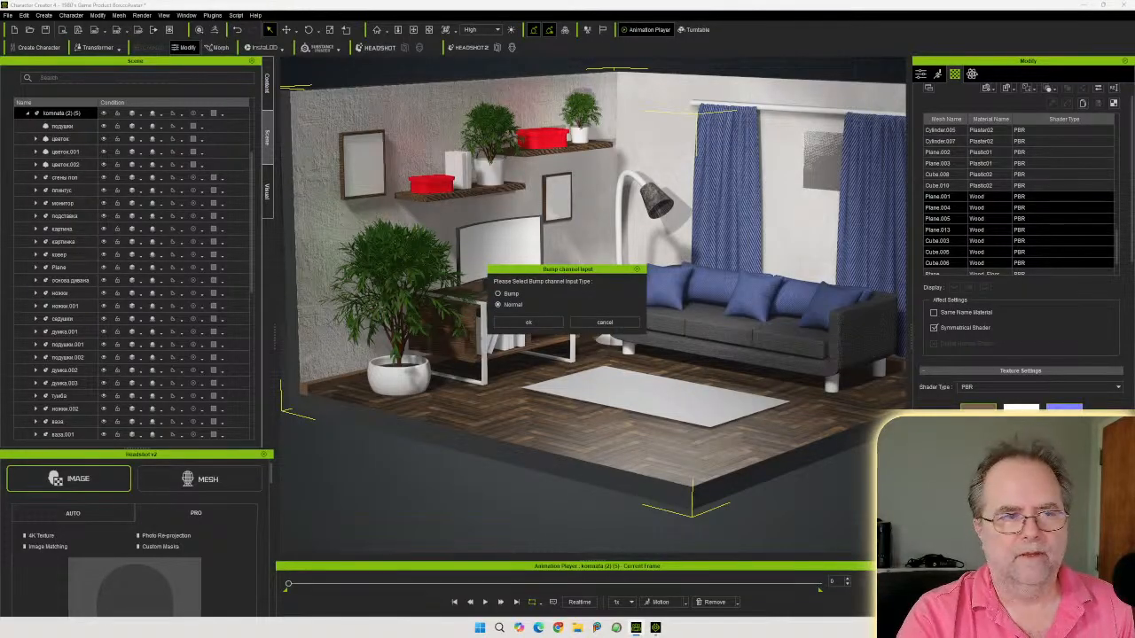
{"action": "left_click", "coordinate": [527, 323]}
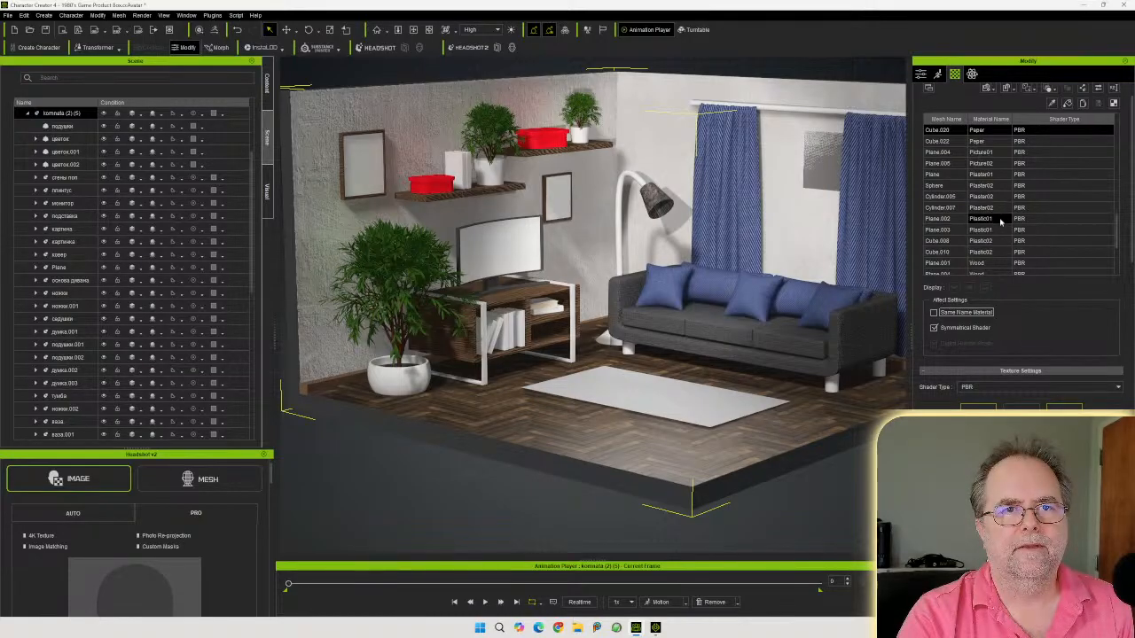
Step through the Wood material rows one at a time to inspect each mesh
{"action": "scroll", "coordinate": [997, 208], "scroll_direction": "down", "scroll_amount": 2}
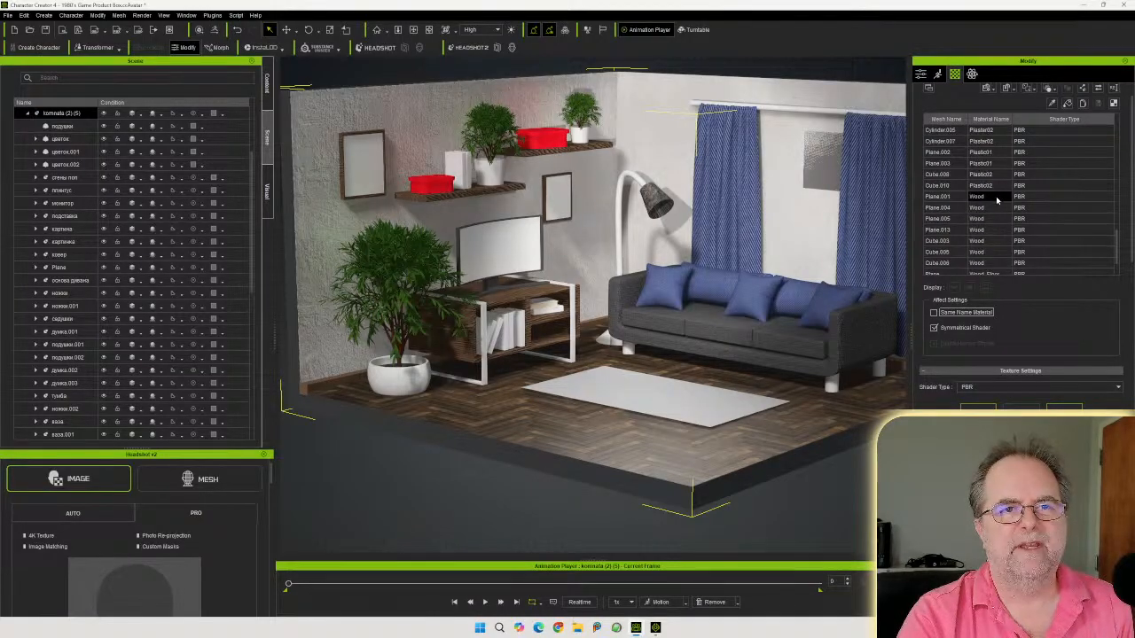
{"action": "left_click", "coordinate": [995, 195]}
{"action": "left_click", "coordinate": [992, 263], "text": "shift"}
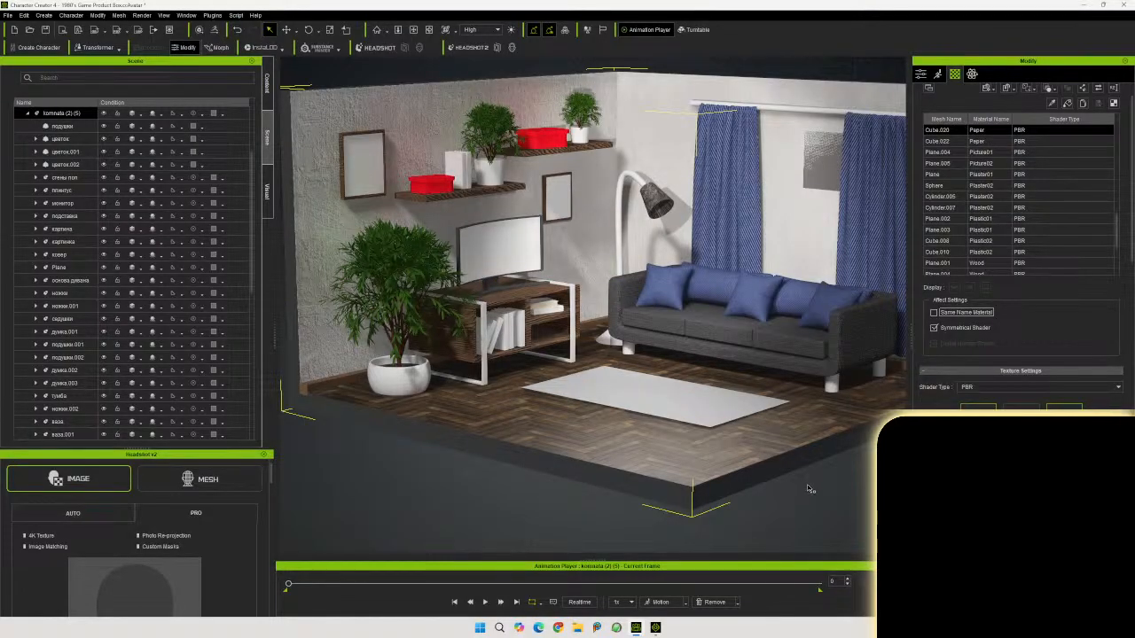
{"action": "scroll", "coordinate": [1011, 213], "scroll_direction": "down", "scroll_amount": 2}
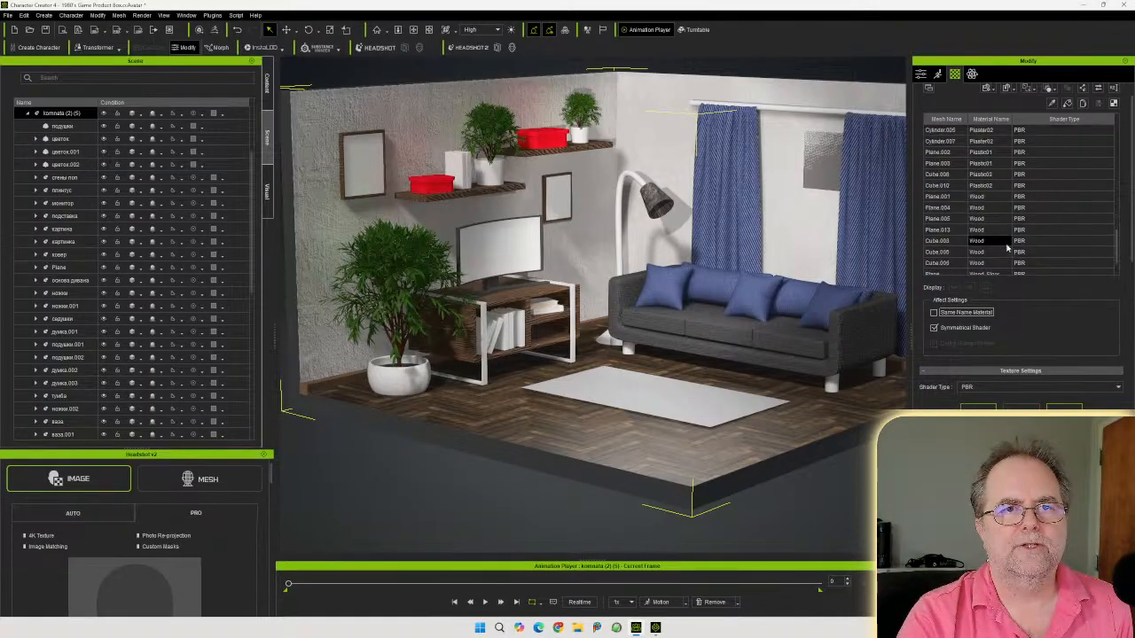
{"action": "left_click", "coordinate": [991, 197]}
{"action": "left_click", "coordinate": [993, 208]}
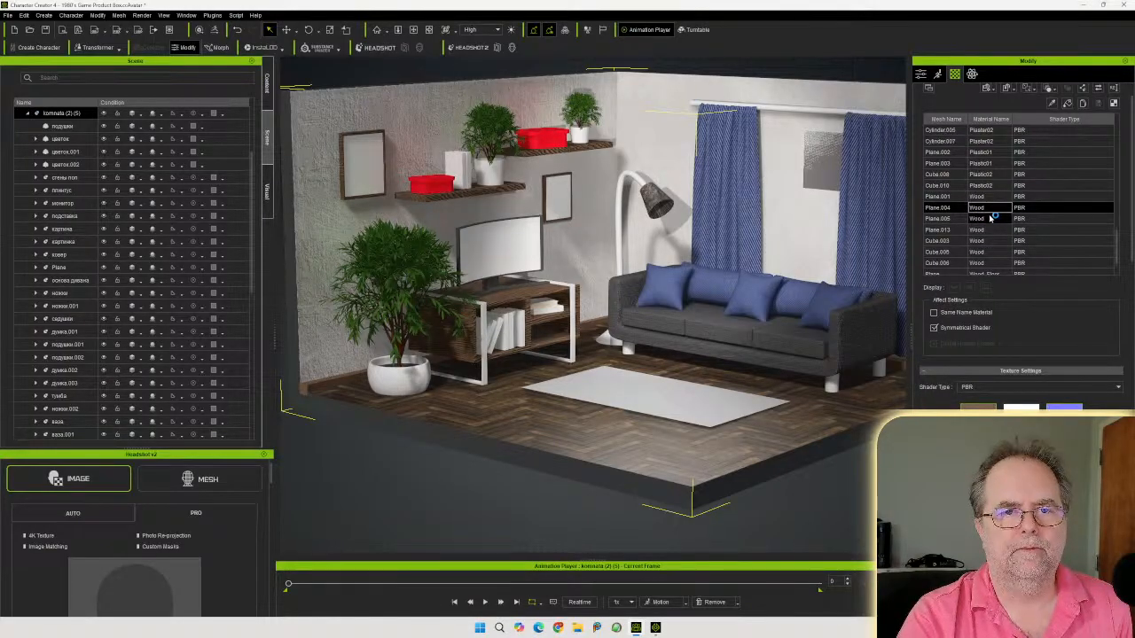
{"action": "left_click", "coordinate": [992, 219]}
{"action": "left_click", "coordinate": [989, 228]}
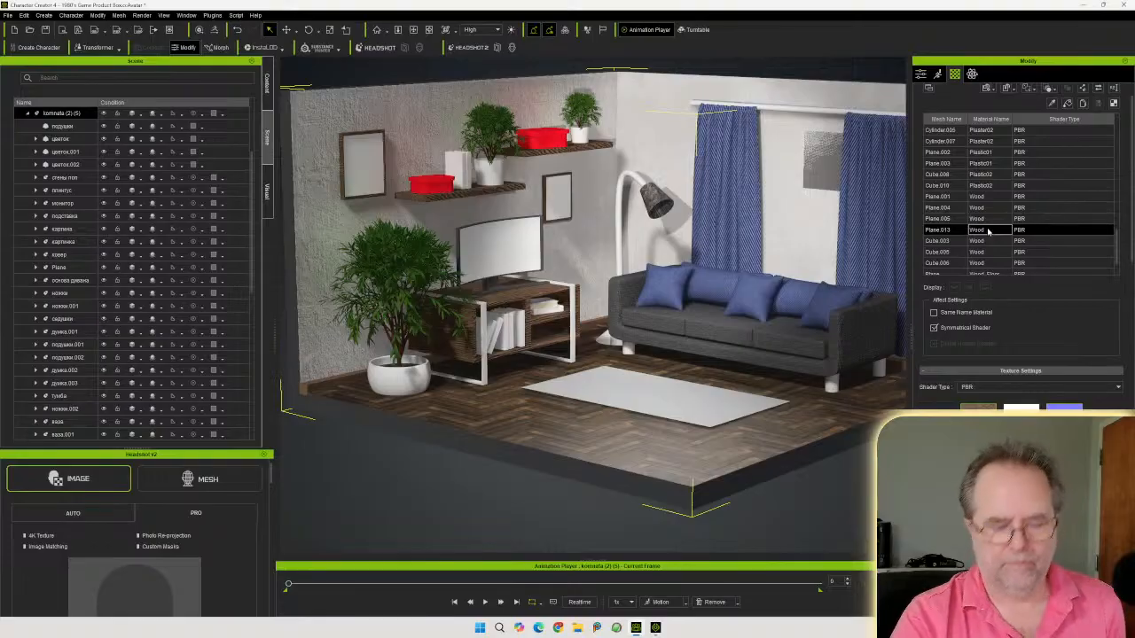
{"action": "left_click", "coordinate": [990, 242]}
{"action": "key", "text": "Down"}
{"action": "key", "text": "Down"}
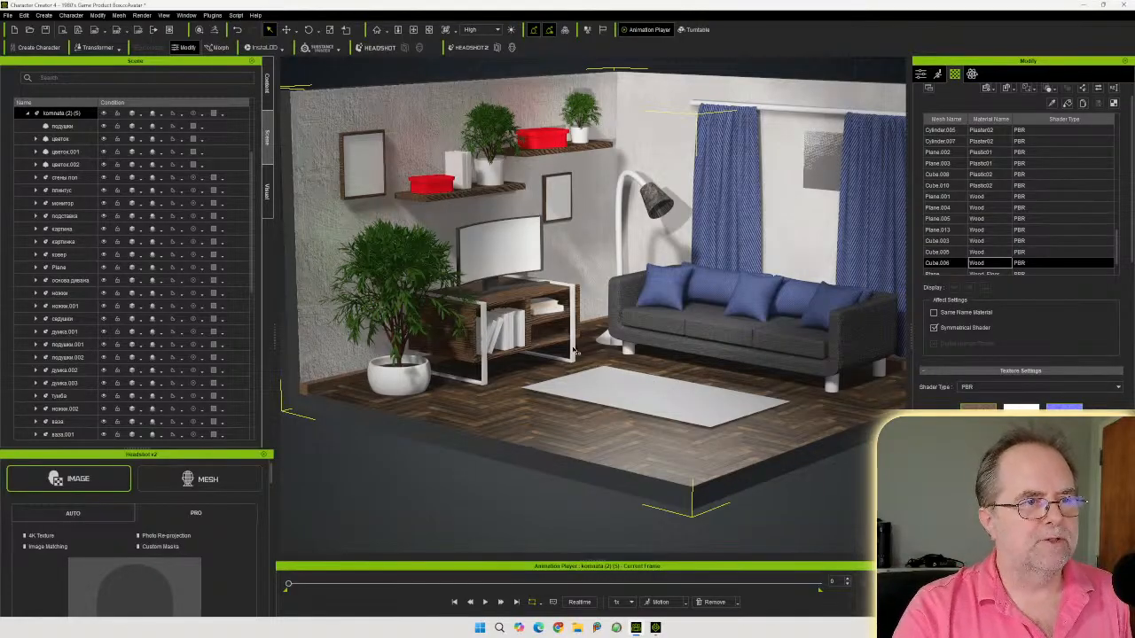
Select the TV stand frame, carpet, books and sofa in the viewport to inspect their materials
{"action": "left_click", "coordinate": [576, 352]}
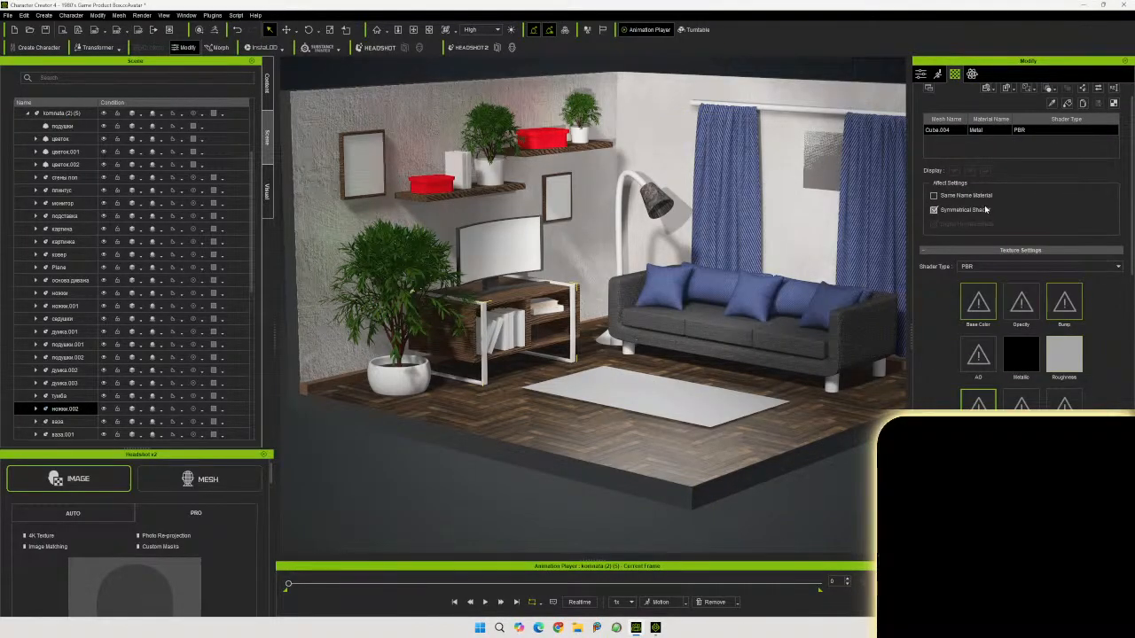
{"action": "left_click", "coordinate": [582, 432]}
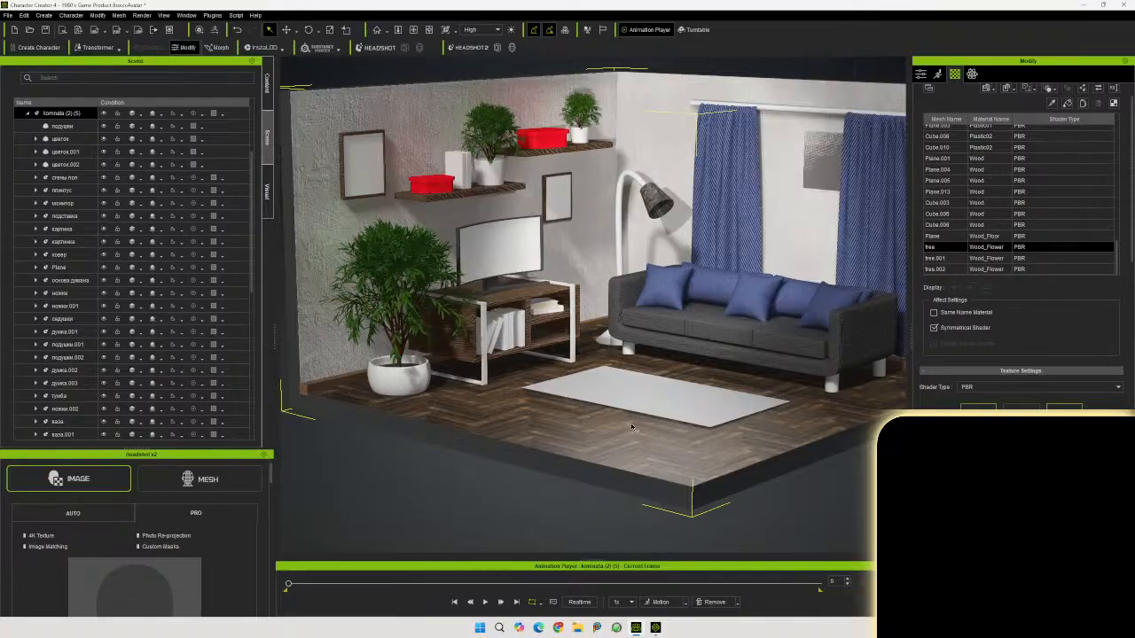
{"action": "left_click", "coordinate": [663, 401]}
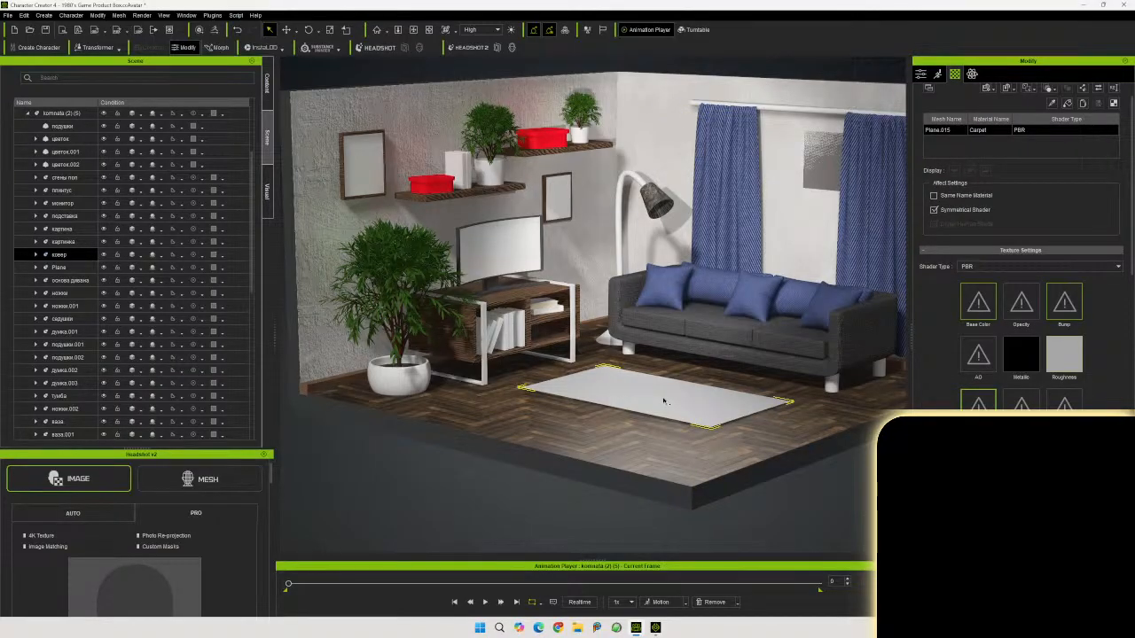
{"action": "left_click", "coordinate": [571, 456]}
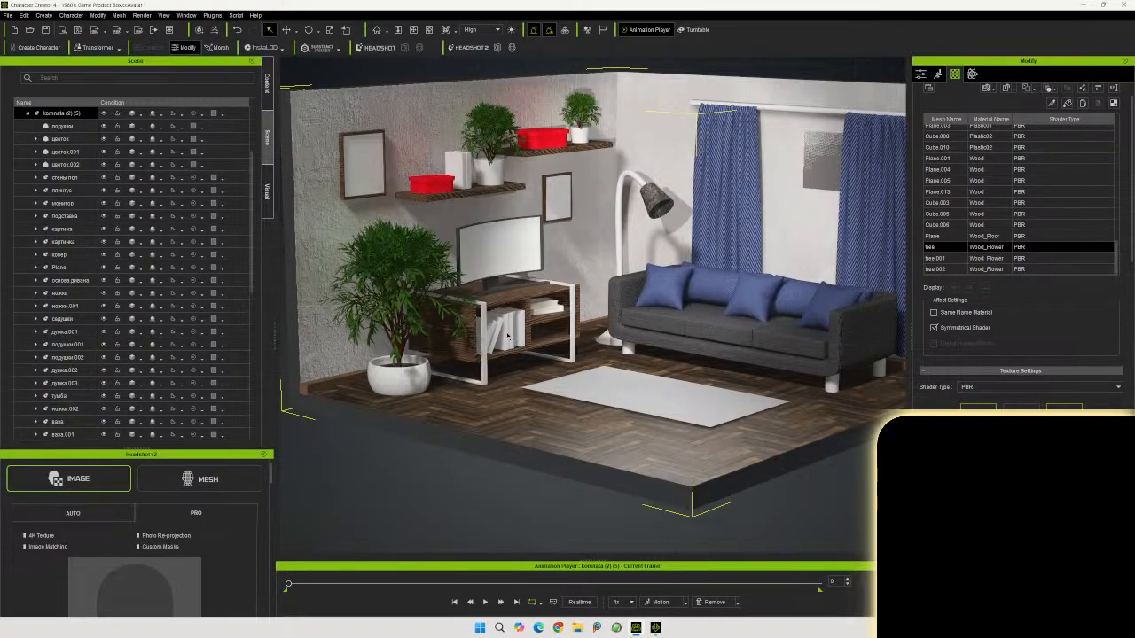
{"action": "left_click", "coordinate": [508, 336]}
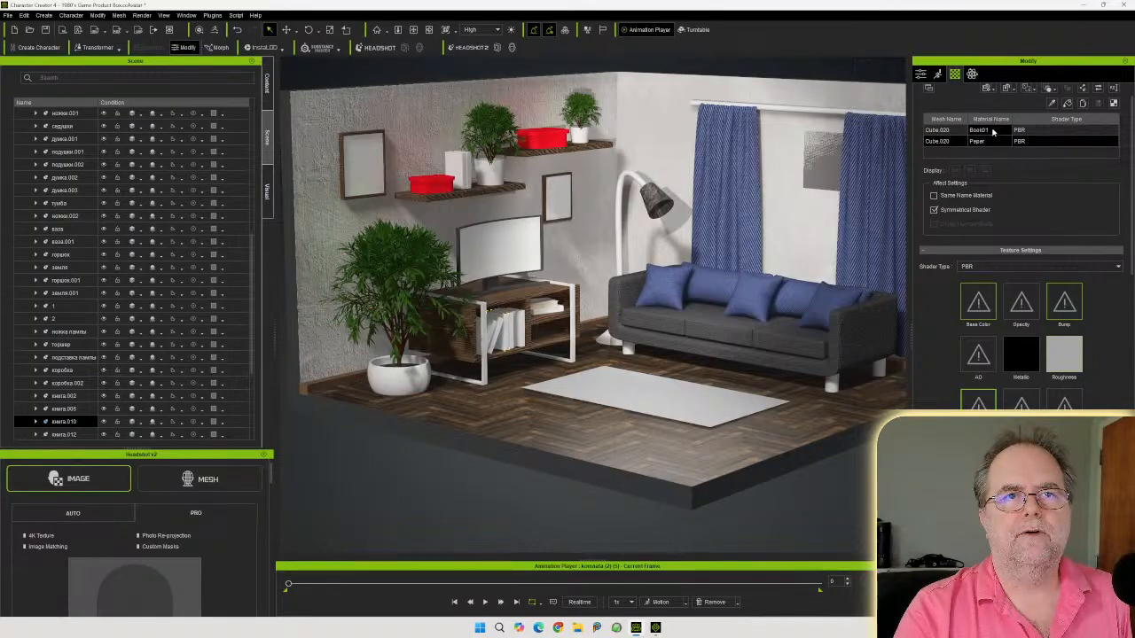
{"action": "left_click", "coordinate": [830, 349]}
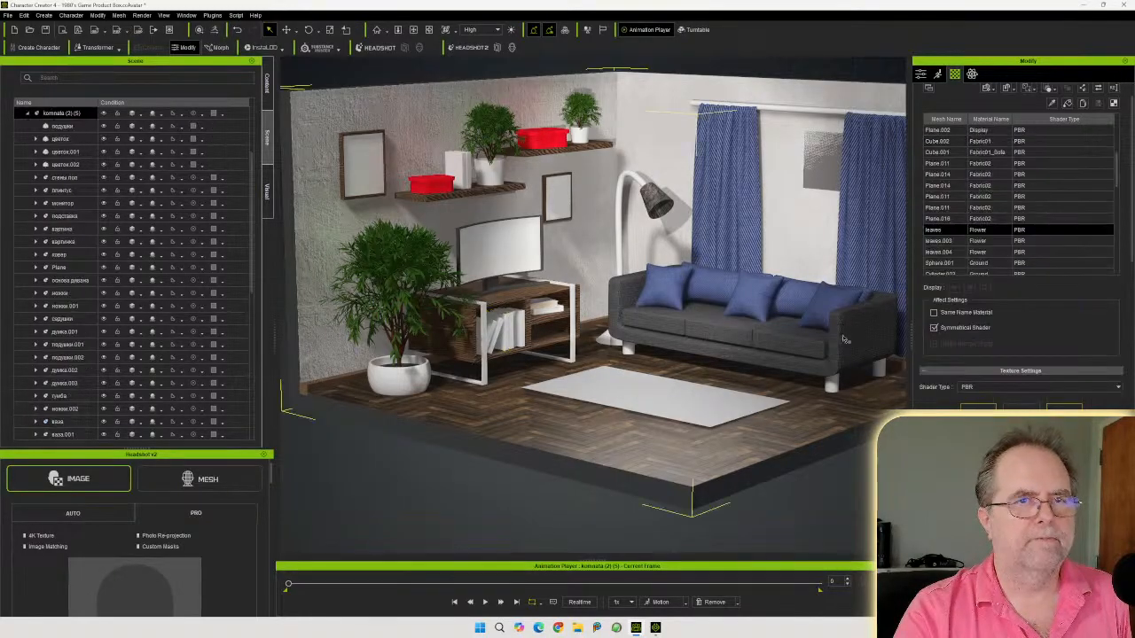
{"action": "scroll", "coordinate": [1007, 252], "scroll_direction": "up", "scroll_amount": 5}
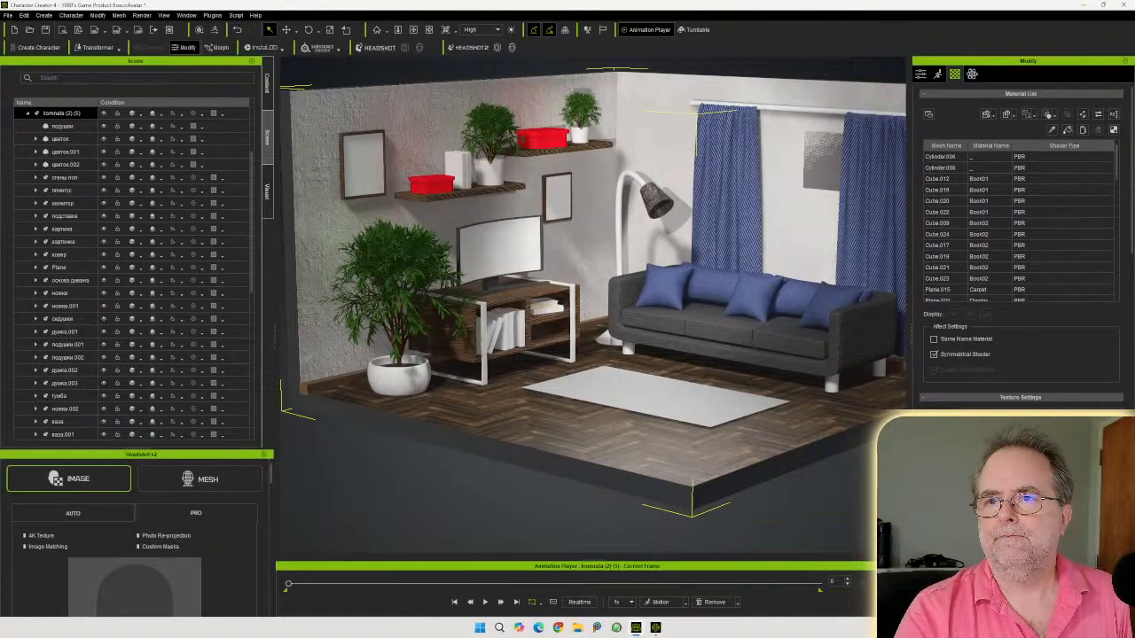
Browse the room's textures folder to look through the available texture images
{"action": "left_click_drag", "start_coordinate": [1134, 93], "coordinate": [409, 38]}
{"action": "left_click_drag", "start_coordinate": [534, 310], "coordinate": [1039, 312]}
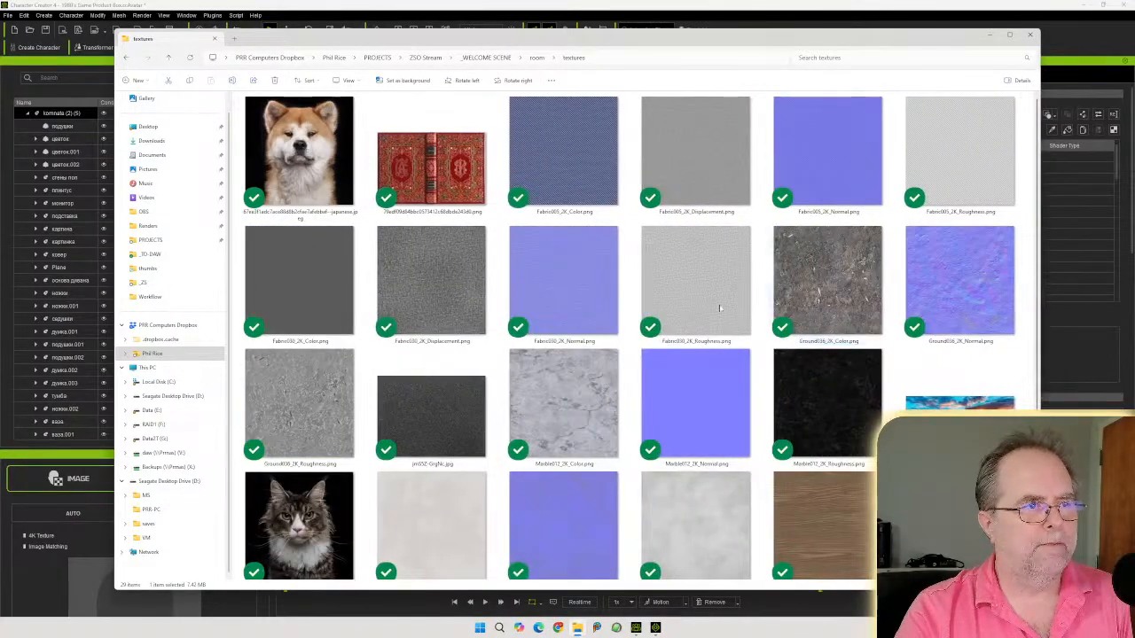
{"action": "left_click", "coordinate": [432, 168]}
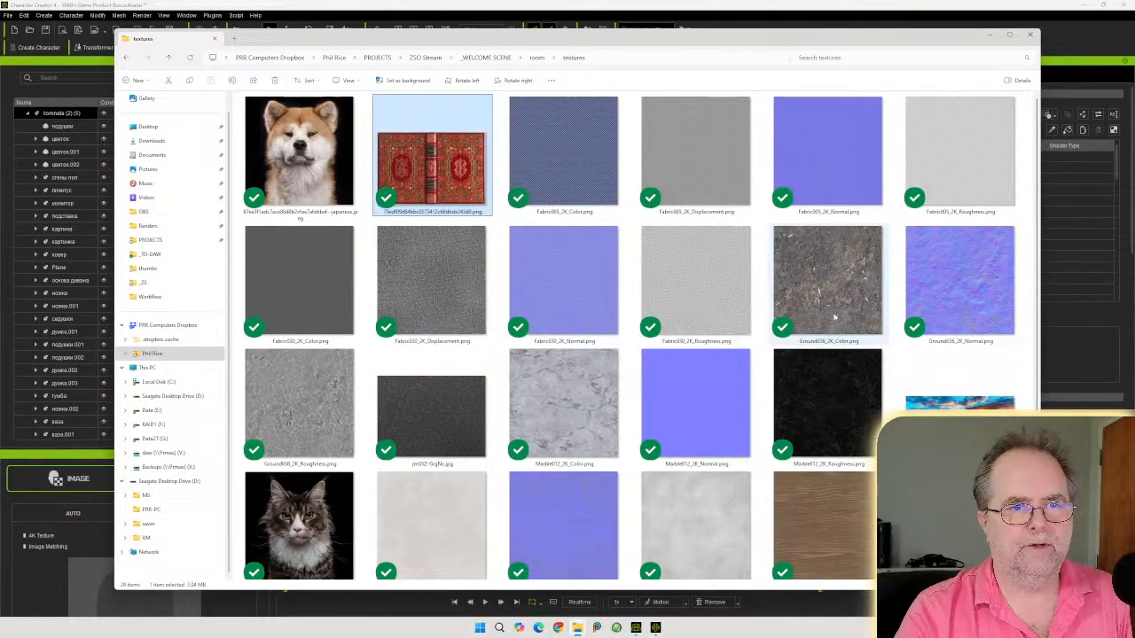
{"action": "scroll", "coordinate": [833, 316], "scroll_direction": "down", "scroll_amount": 2}
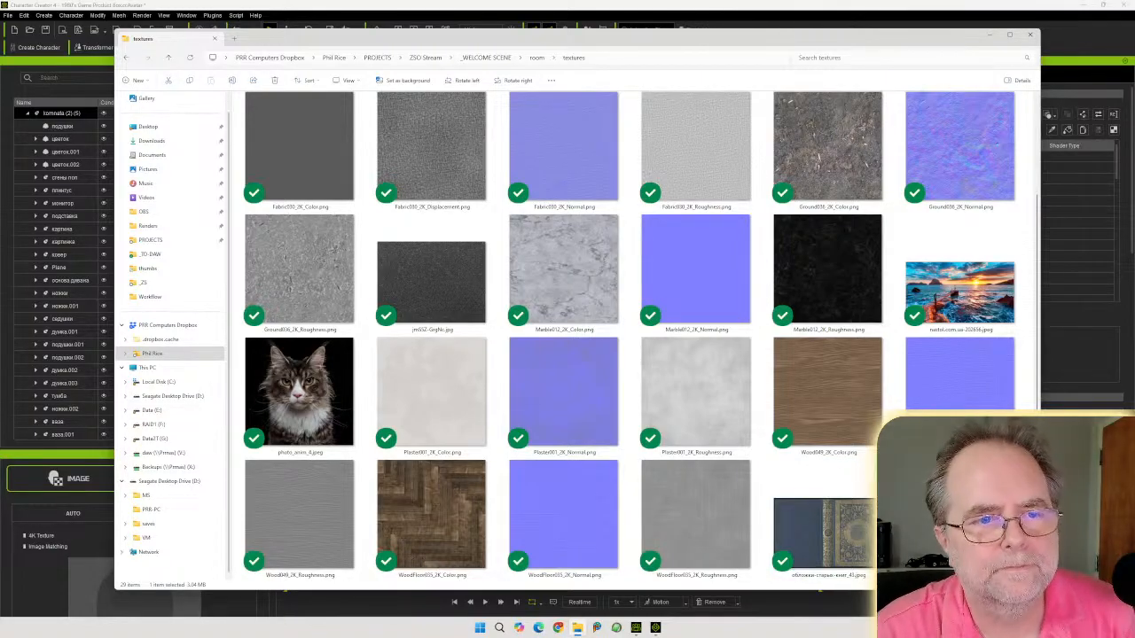
{"action": "left_click", "coordinate": [829, 531]}
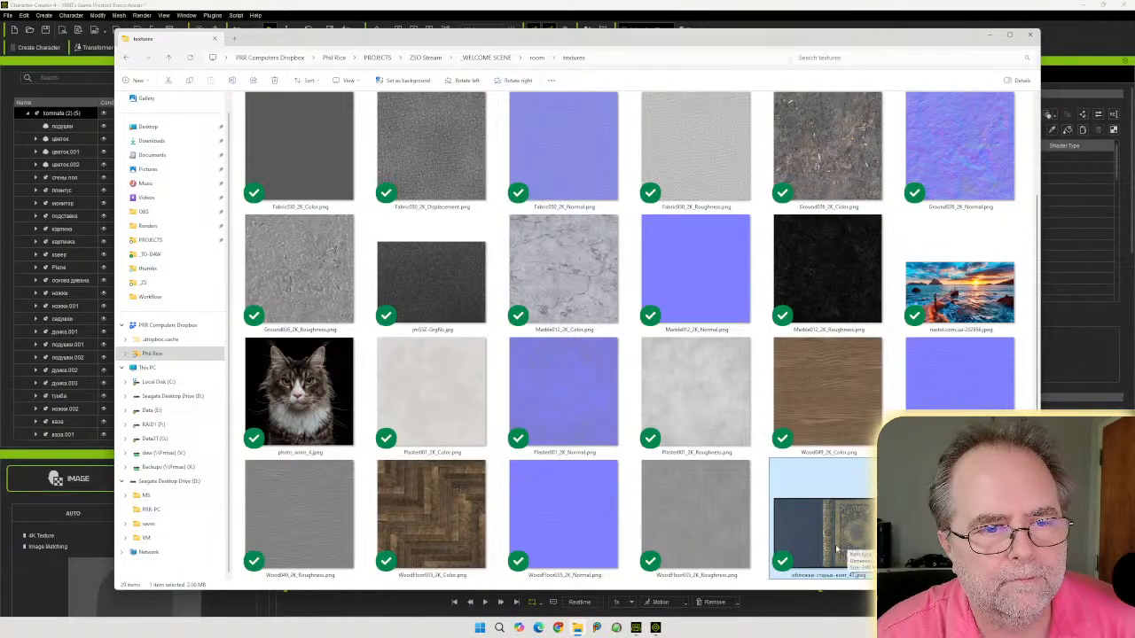
{"action": "scroll", "coordinate": [862, 534], "scroll_direction": "up", "scroll_amount": 2}
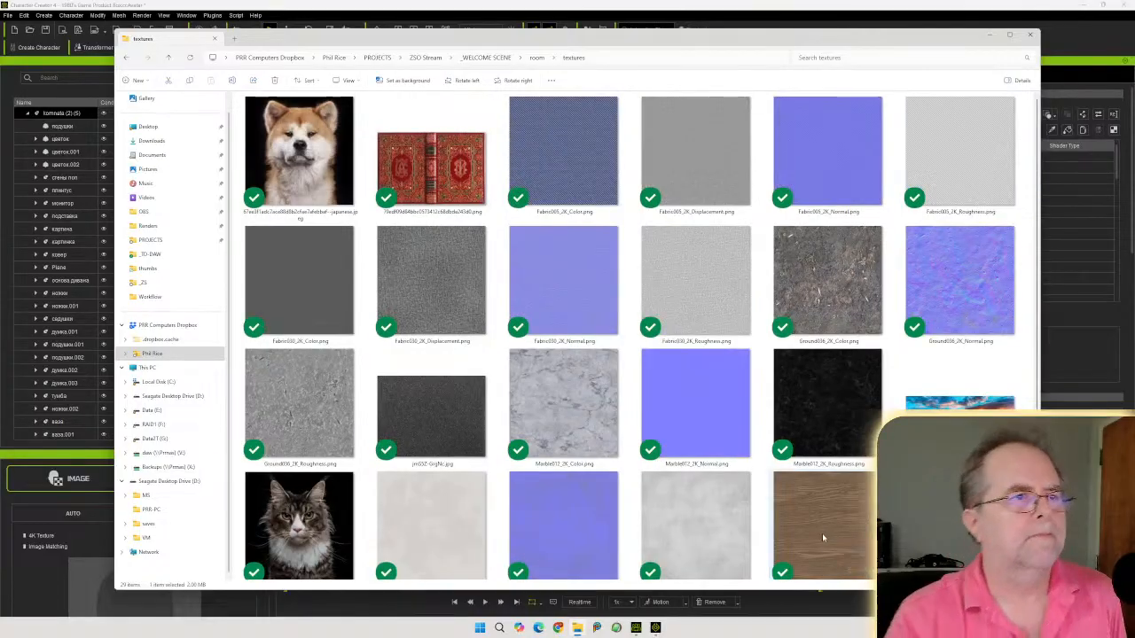
{"action": "scroll", "coordinate": [529, 255], "scroll_direction": "down", "scroll_amount": 2}
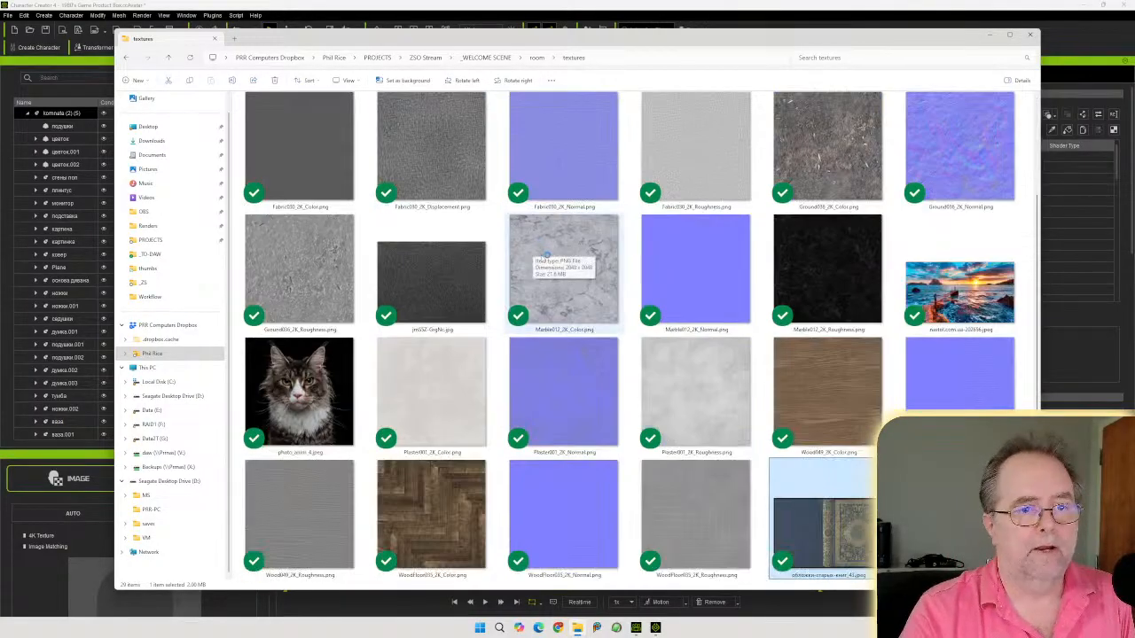
{"action": "scroll", "coordinate": [529, 256], "scroll_direction": "up", "scroll_amount": 2}
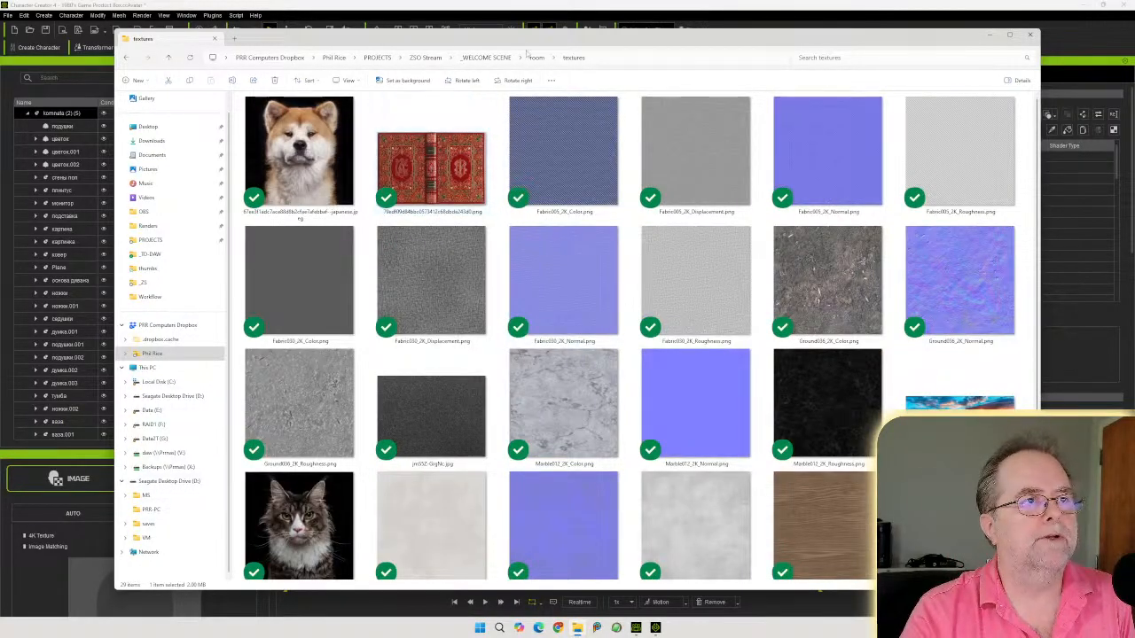
{"action": "left_click_drag", "start_coordinate": [525, 41], "coordinate": [1134, 63]}
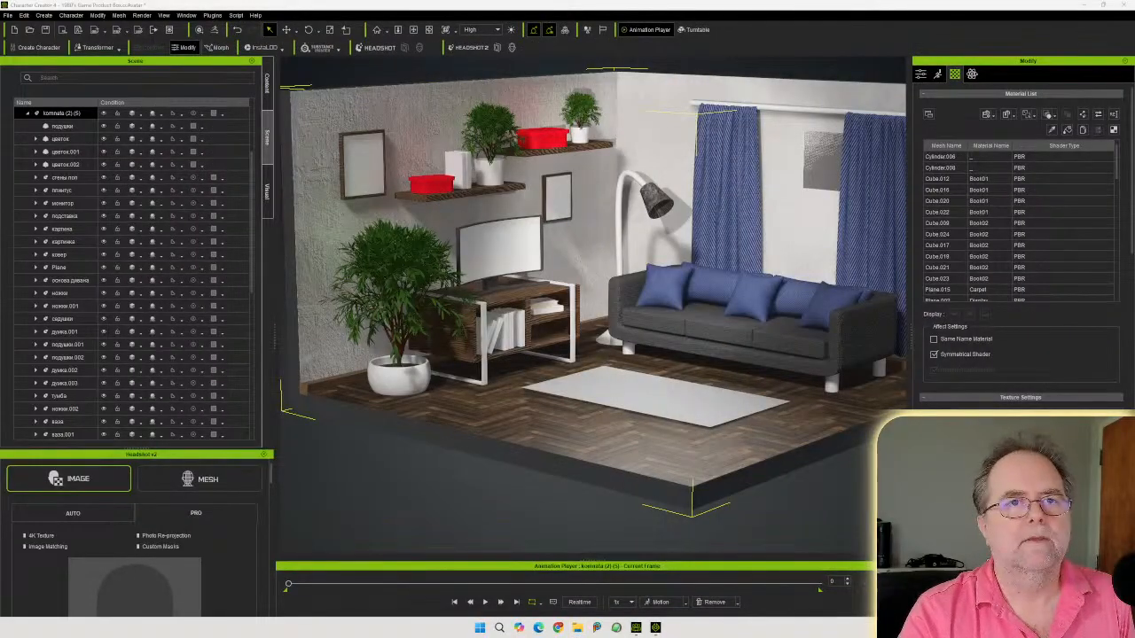
Select the range of Book01 material rows and drop the book cover texture into their Base Color slot
{"action": "left_click", "coordinate": [997, 179]}
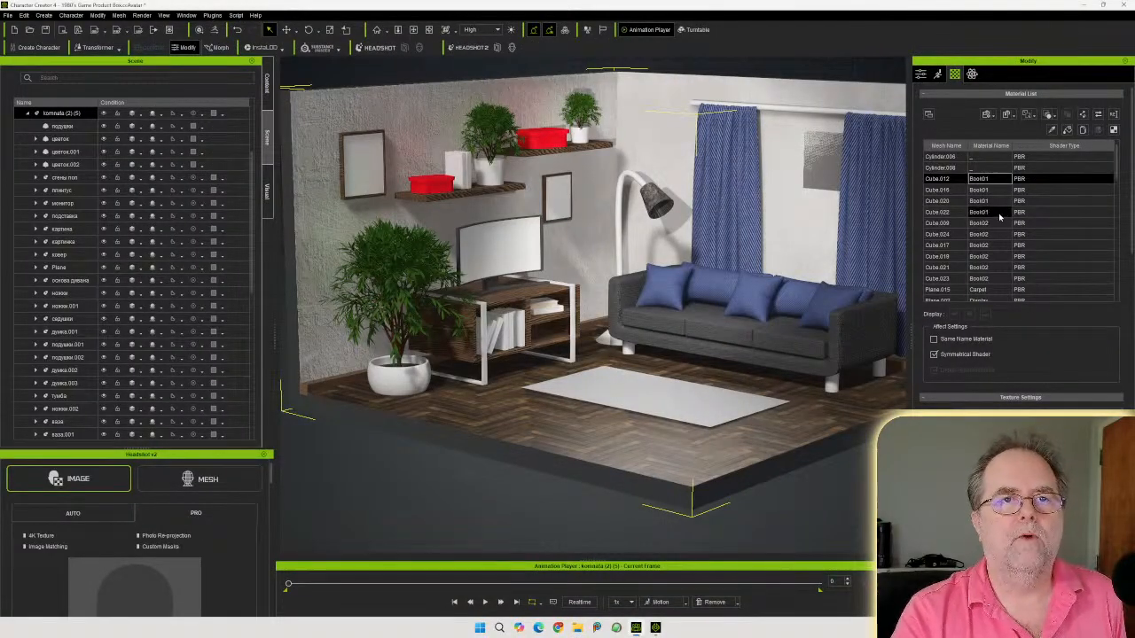
{"action": "left_click", "coordinate": [998, 213], "text": "shift"}
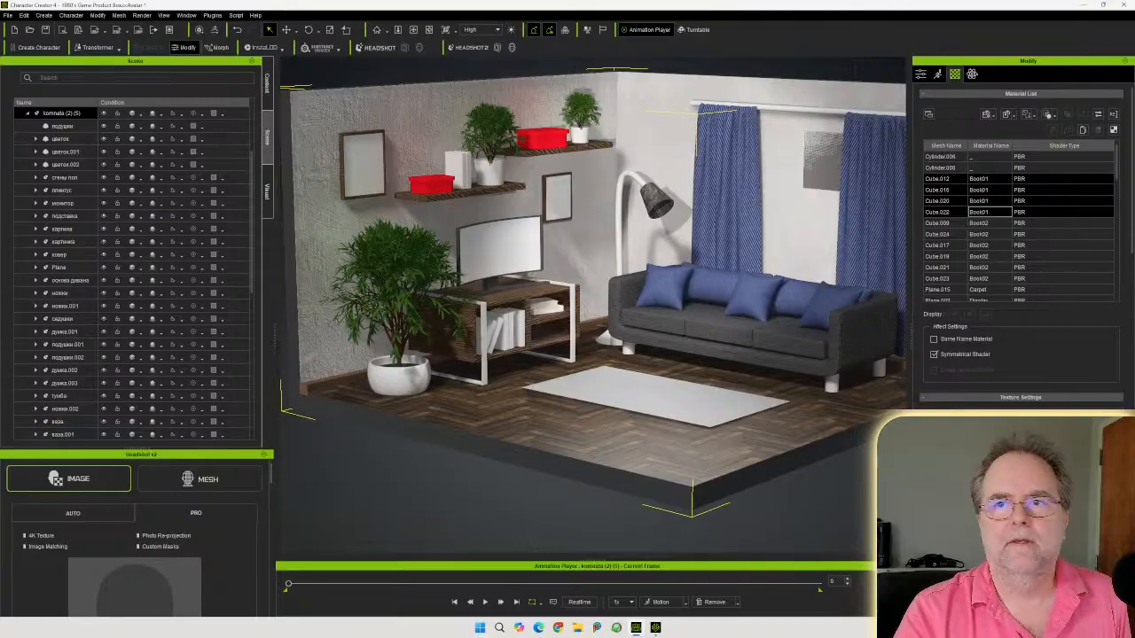
{"action": "left_click_drag", "start_coordinate": [1134, 399], "coordinate": [960, 434]}
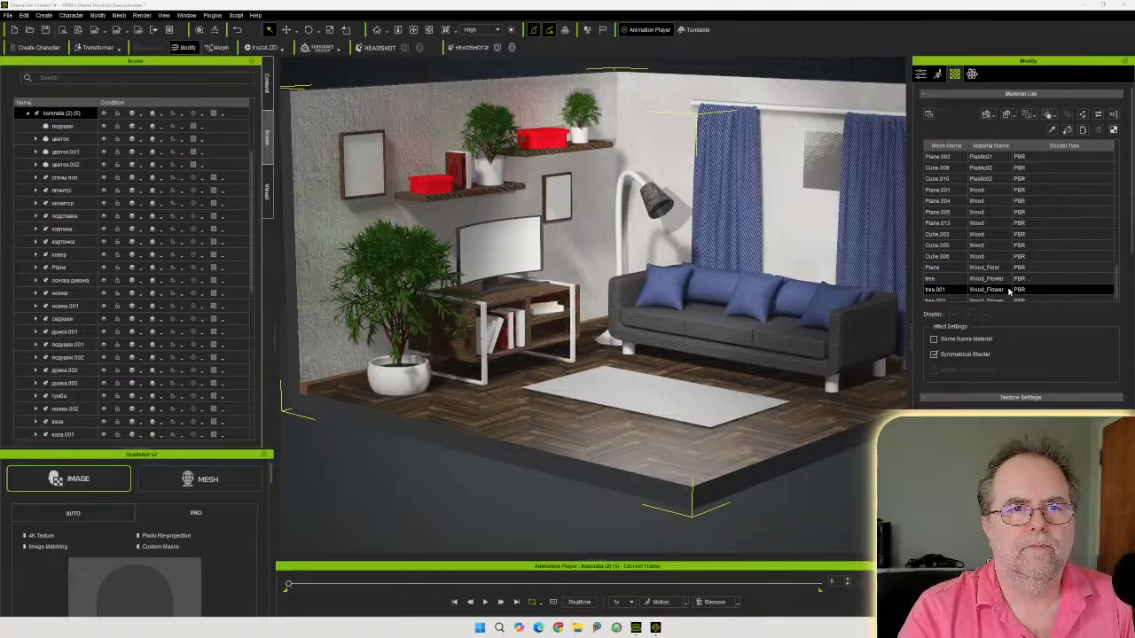
Select the range of Book02 material rows from Cube.009 to Cube.023 and apply a book texture to them
{"action": "scroll", "coordinate": [1009, 290], "scroll_direction": "down", "scroll_amount": 3}
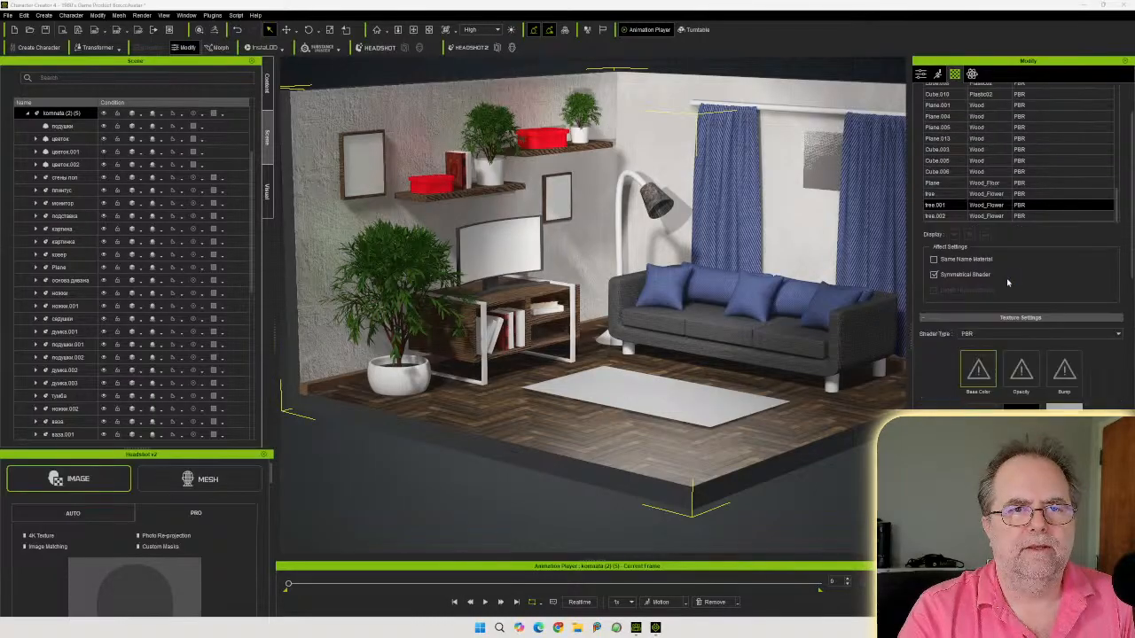
{"action": "scroll", "coordinate": [1040, 259], "scroll_direction": "up", "scroll_amount": 3}
{"action": "scroll", "coordinate": [1038, 257], "scroll_direction": "up", "scroll_amount": 5}
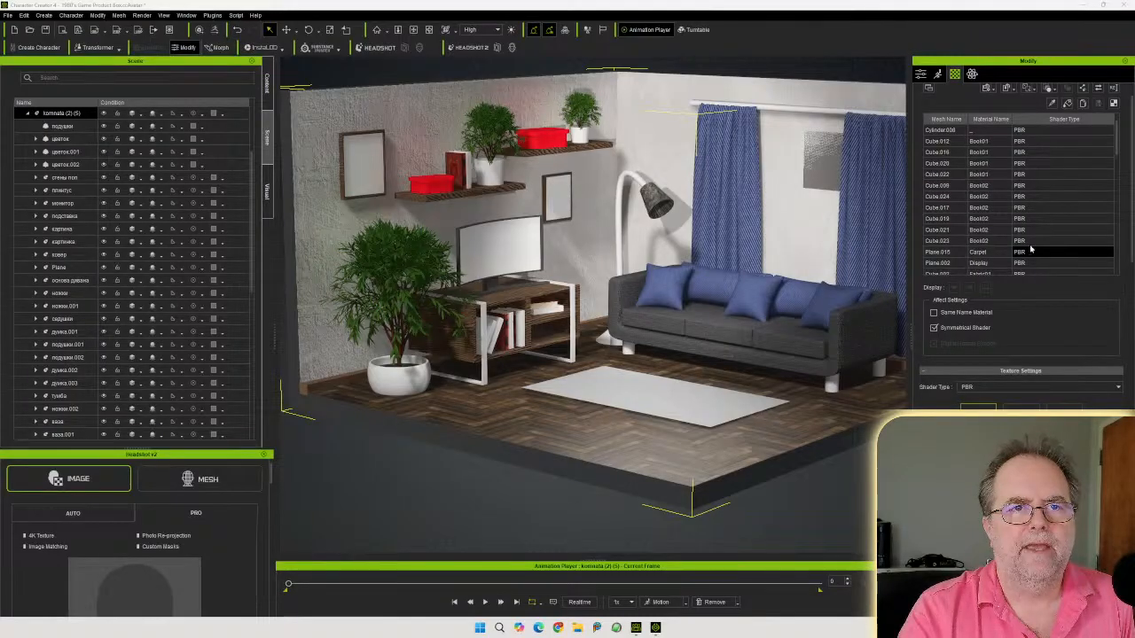
{"action": "left_click", "coordinate": [991, 186]}
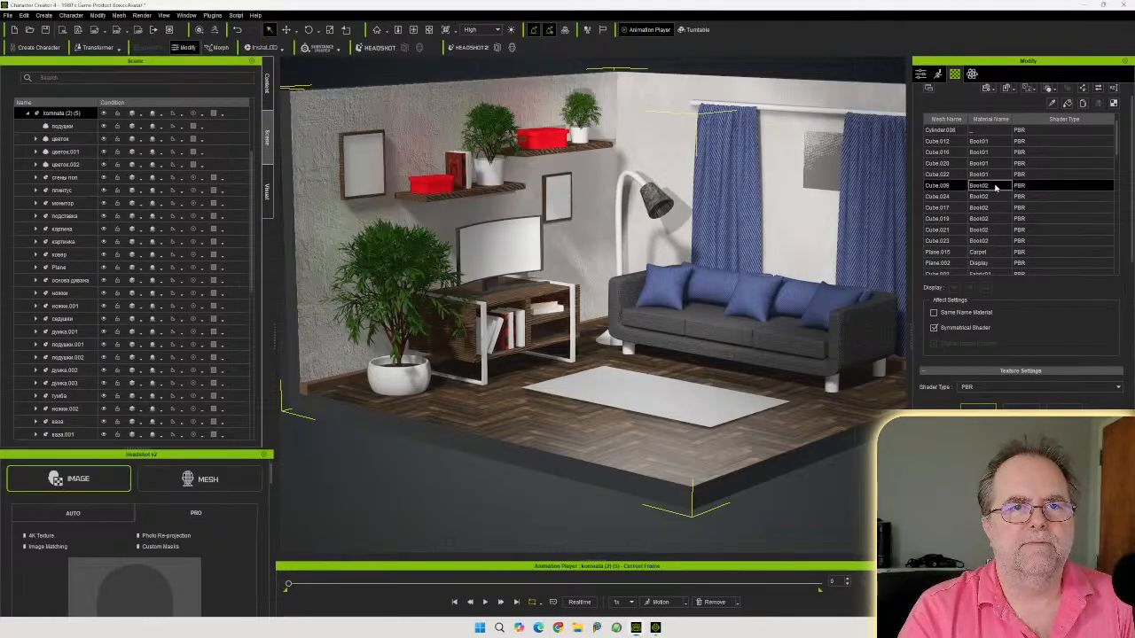
{"action": "left_click", "coordinate": [1002, 241], "text": "shift"}
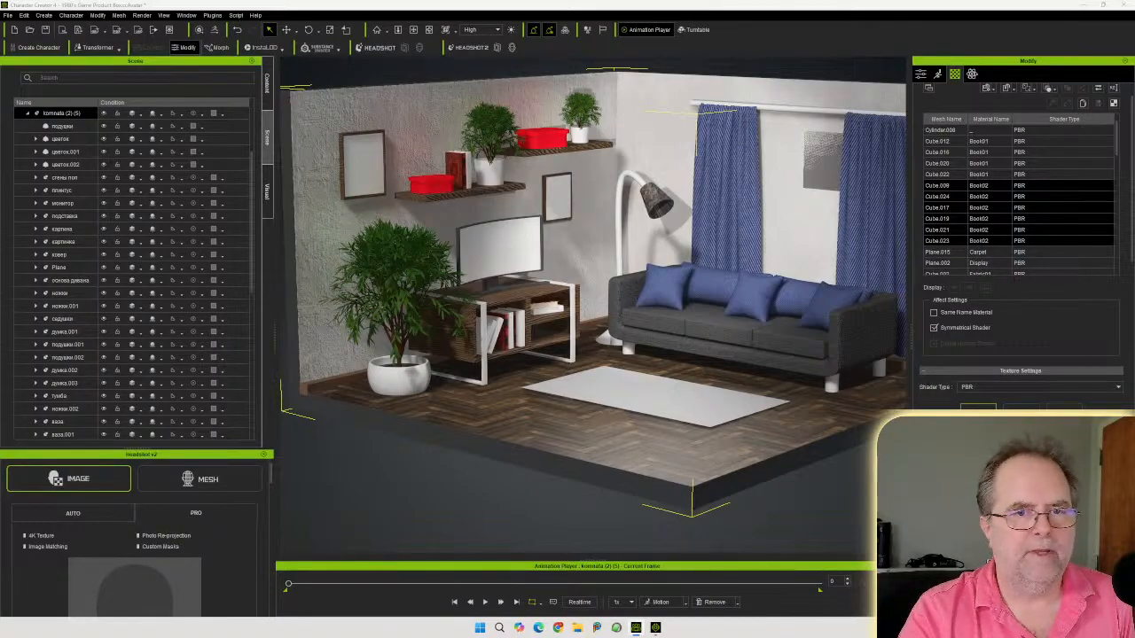
{"action": "left_click_drag", "start_coordinate": [1010, 479], "coordinate": [974, 427]}
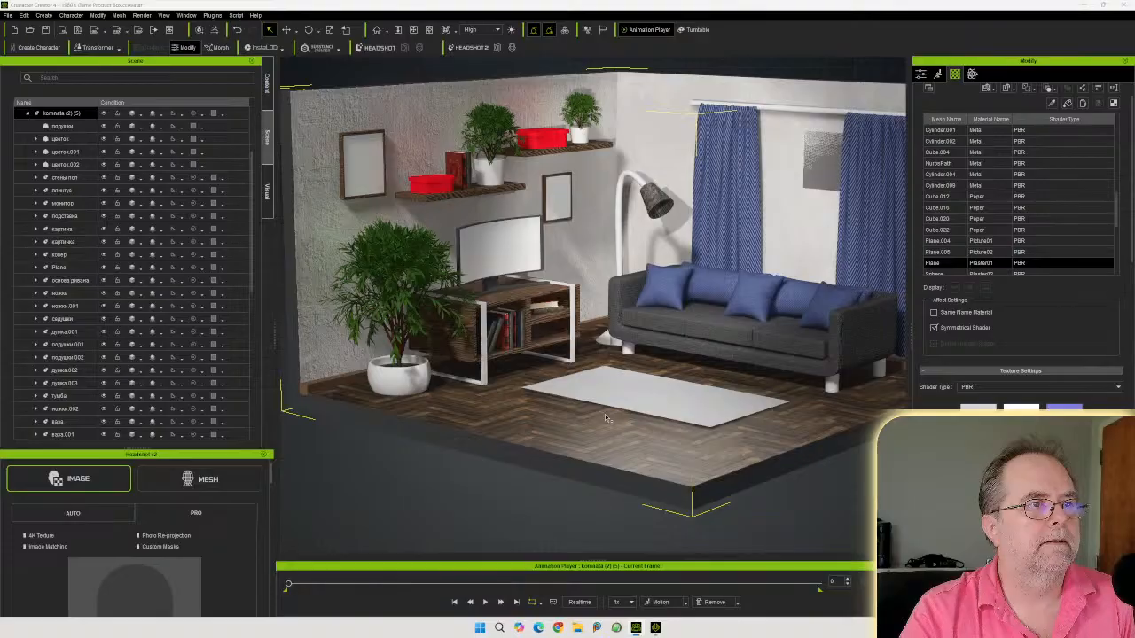
Select the red box on the wall shelf and browse the textures folder for a matching image
{"action": "scroll", "coordinate": [604, 415], "scroll_direction": "up", "scroll_amount": 1}
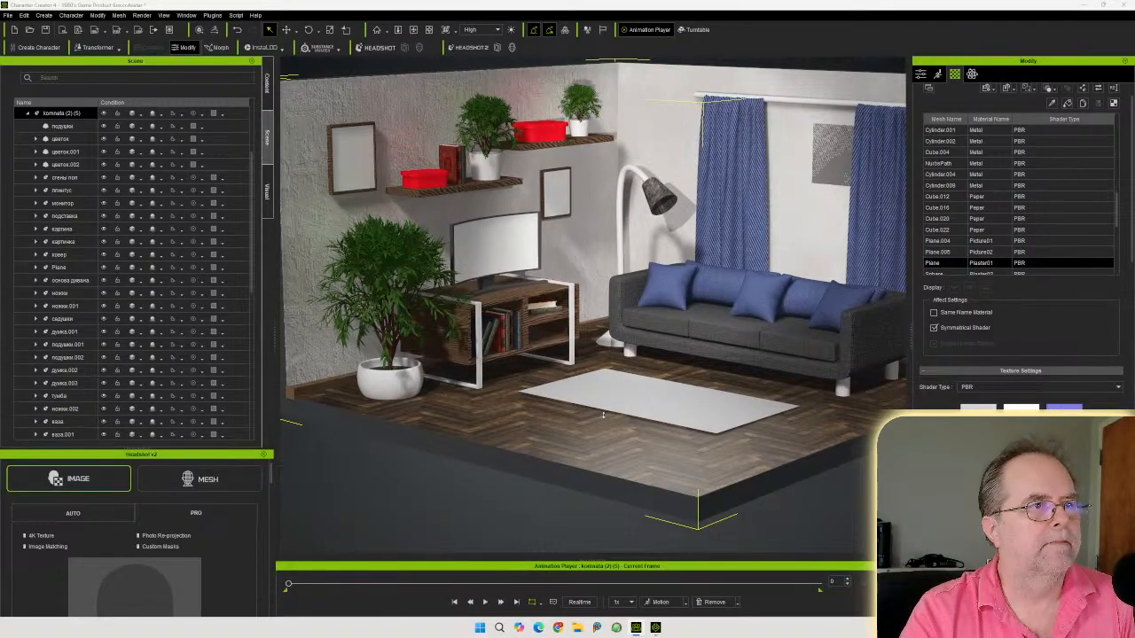
{"action": "scroll", "coordinate": [518, 305], "scroll_direction": "up", "scroll_amount": 1}
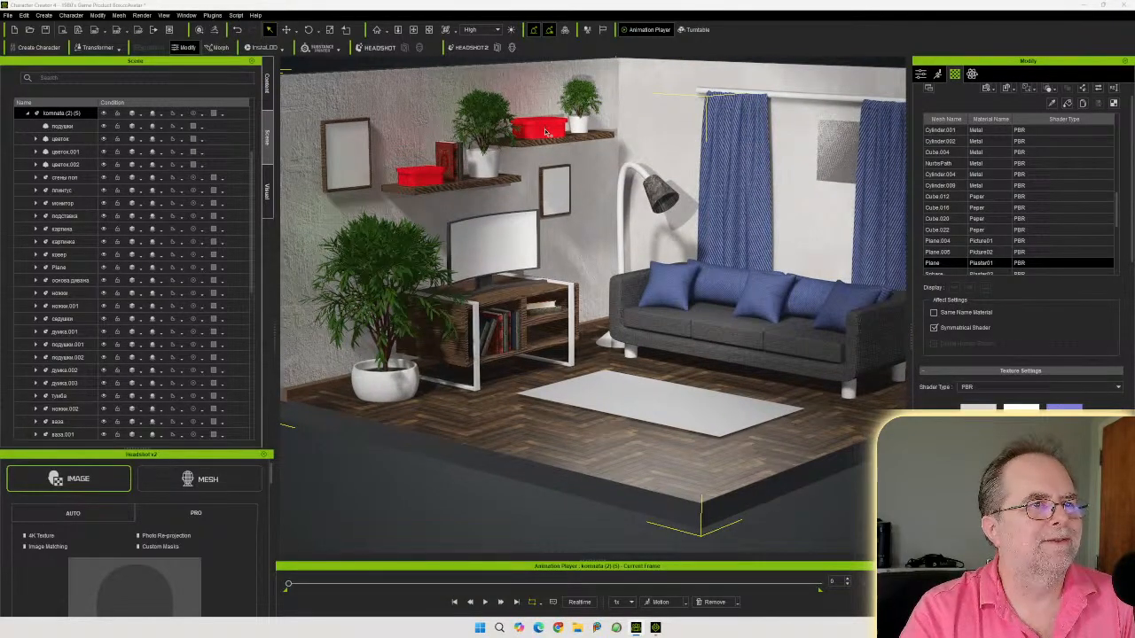
{"action": "left_click", "coordinate": [543, 131]}
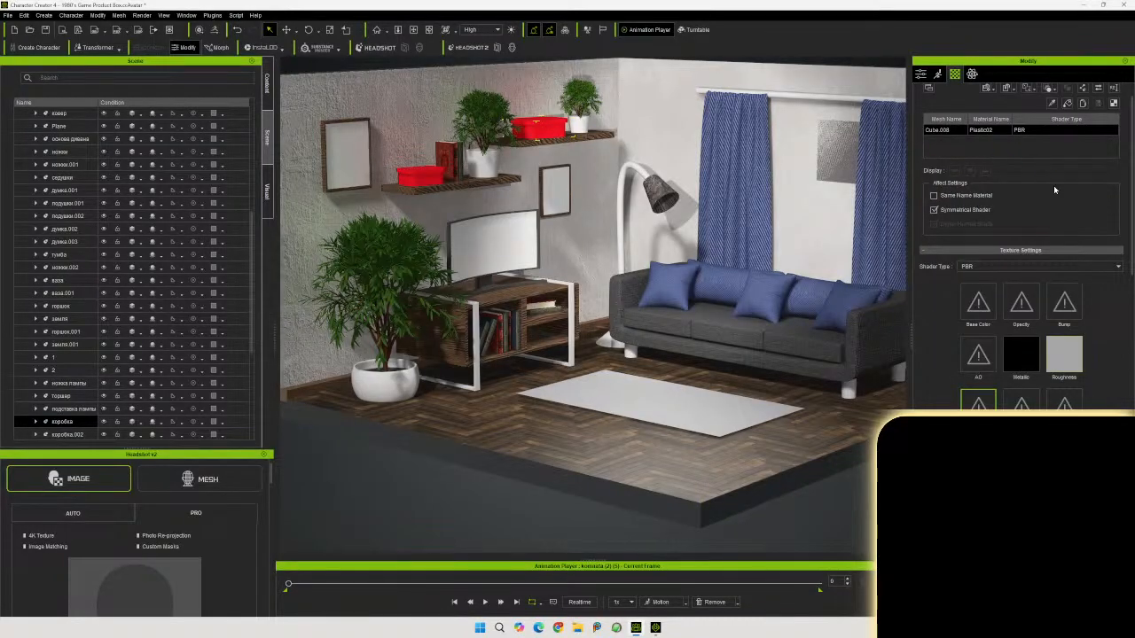
{"action": "scroll", "coordinate": [1020, 249], "scroll_direction": "down", "scroll_amount": 2}
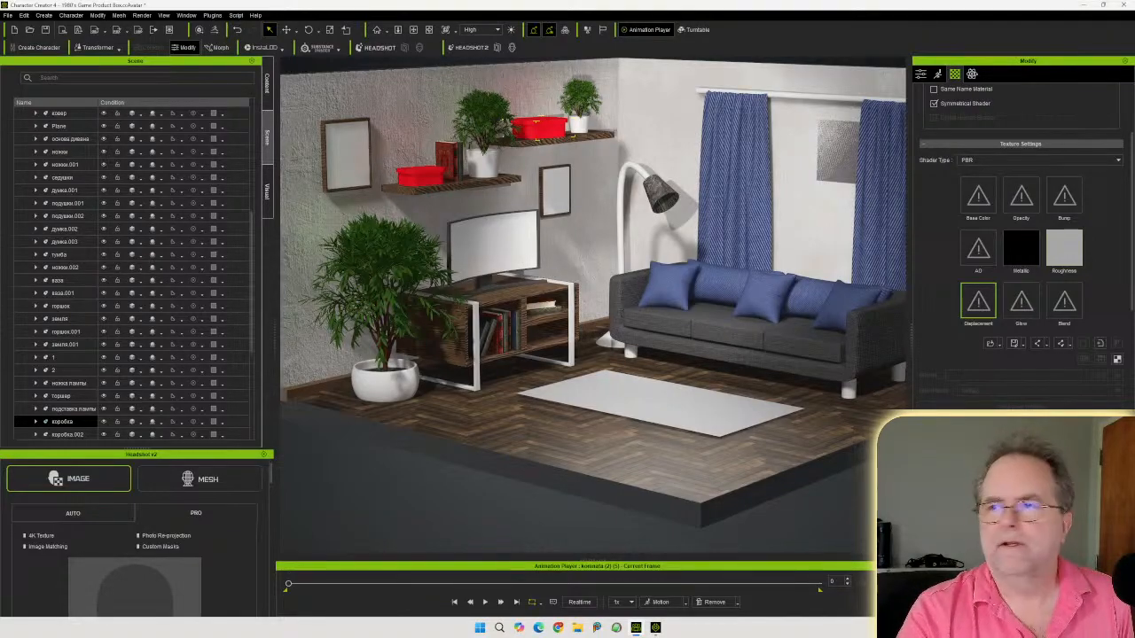
{"action": "left_click_drag", "start_coordinate": [1134, 55], "coordinate": [724, 43]}
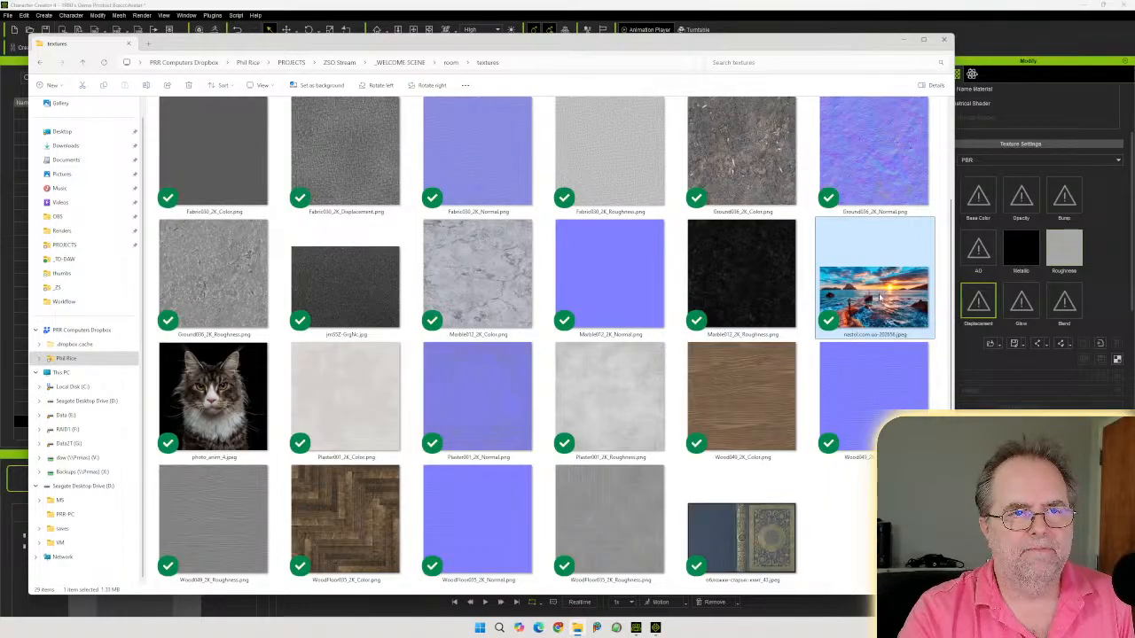
{"action": "scroll", "coordinate": [213, 404], "scroll_direction": "up", "scroll_amount": 2}
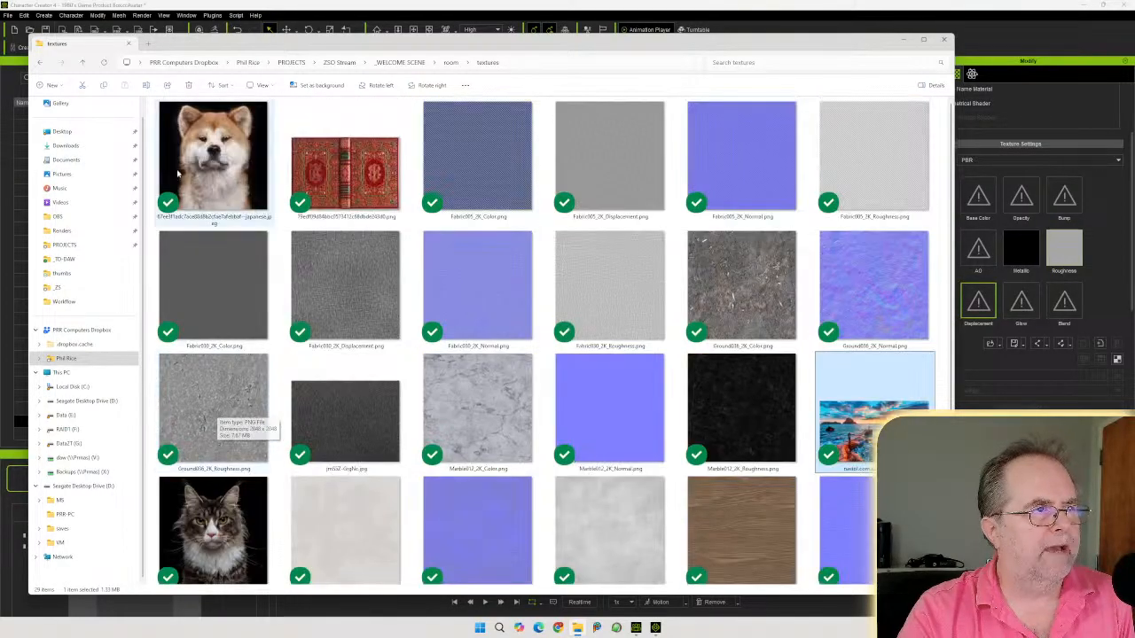
{"action": "scroll", "coordinate": [220, 541], "scroll_direction": "down", "scroll_amount": 2}
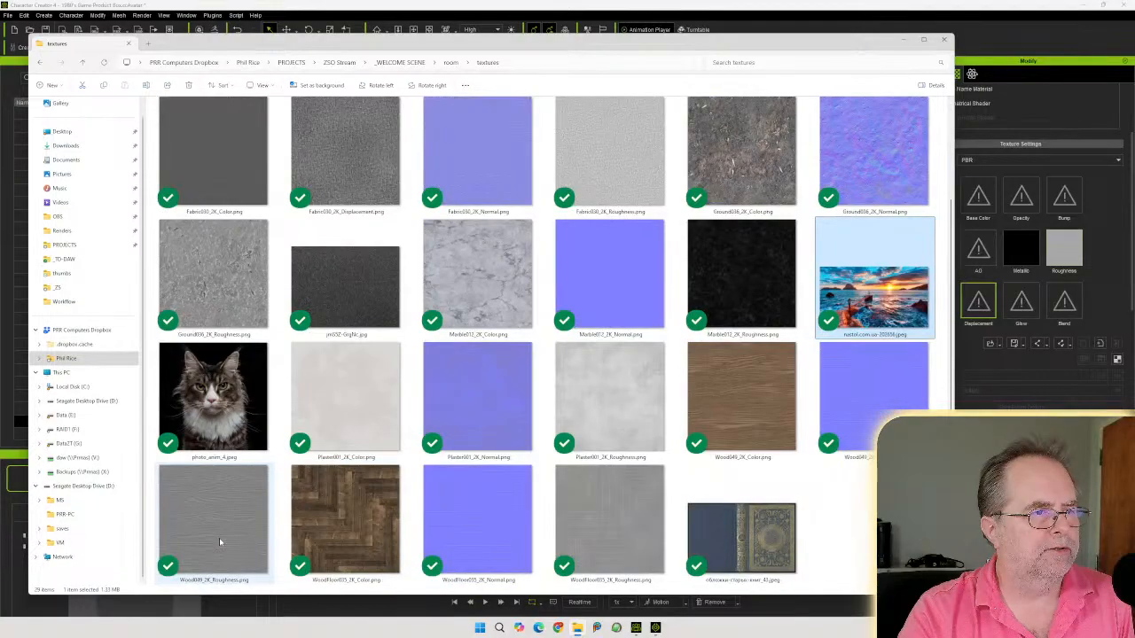
{"action": "left_click_drag", "start_coordinate": [587, 46], "coordinate": [1134, 82]}
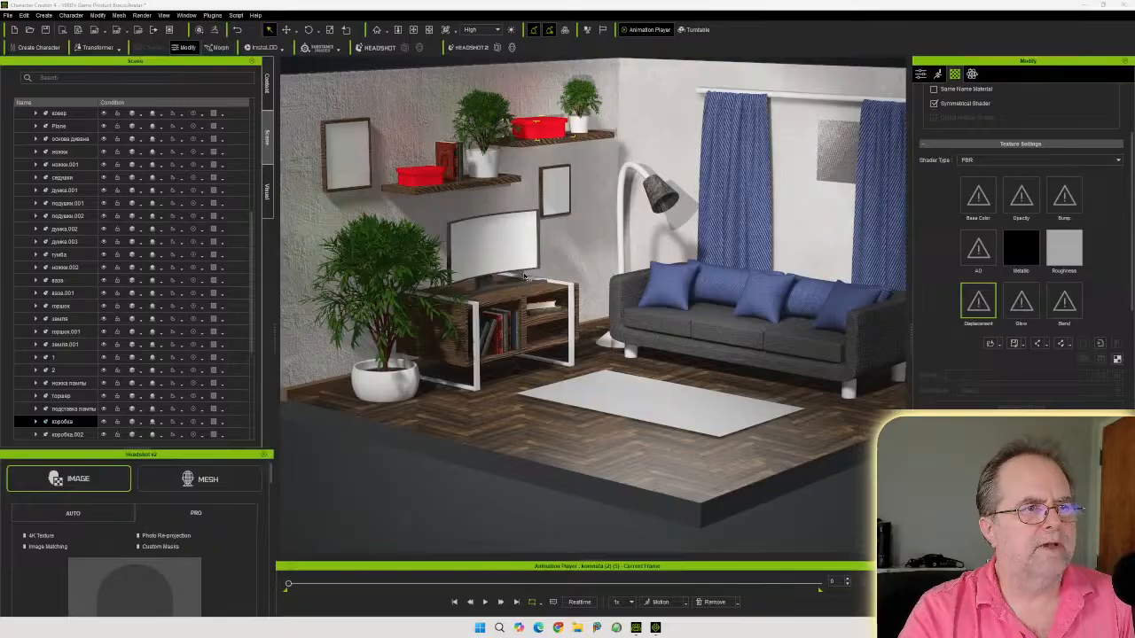
Select the walls-and-floor object and scroll through its texture and material settings
{"action": "left_click", "coordinate": [846, 162]}
{"action": "left_click", "coordinate": [843, 157]}
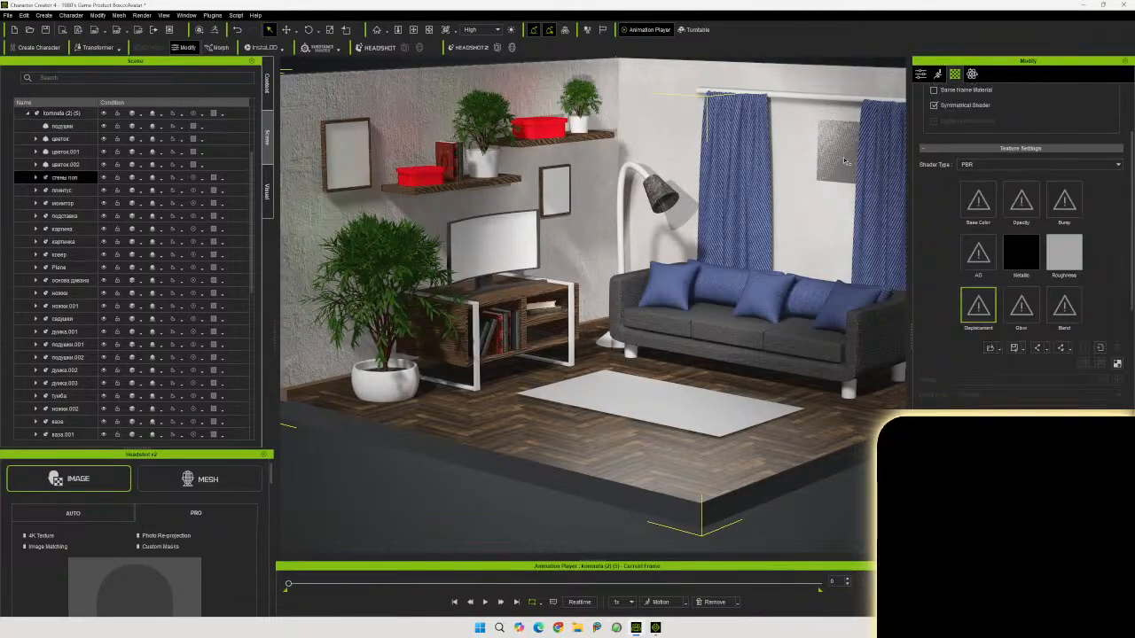
{"action": "scroll", "coordinate": [969, 274], "scroll_direction": "up", "scroll_amount": 1}
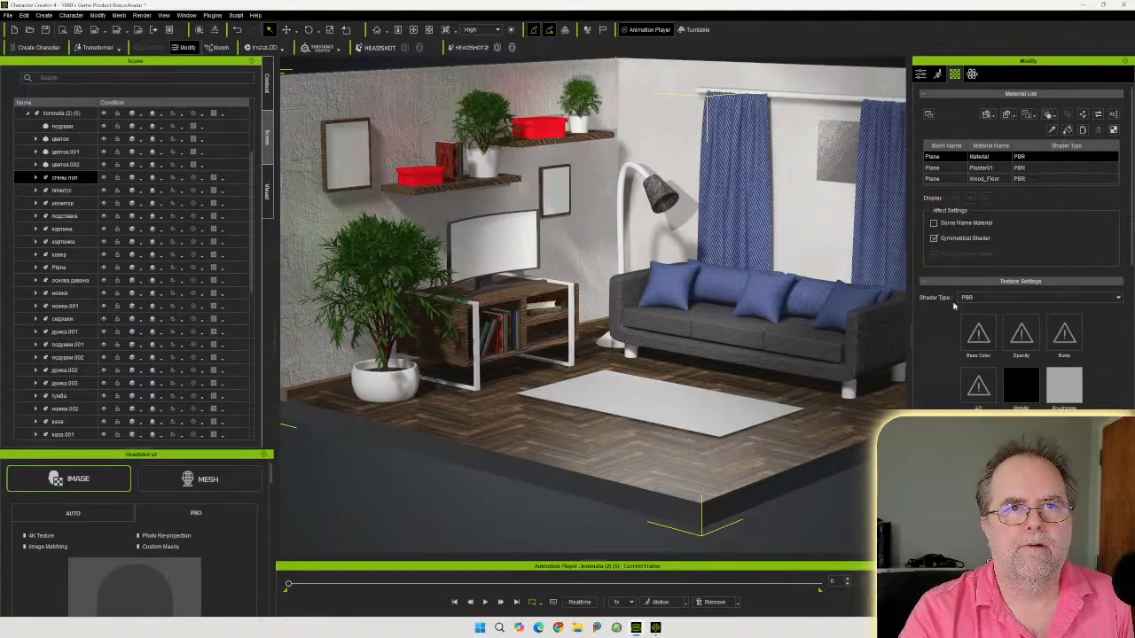
{"action": "scroll", "coordinate": [944, 361], "scroll_direction": "down", "scroll_amount": 5}
{"action": "scroll", "coordinate": [945, 362], "scroll_direction": "down", "scroll_amount": 4}
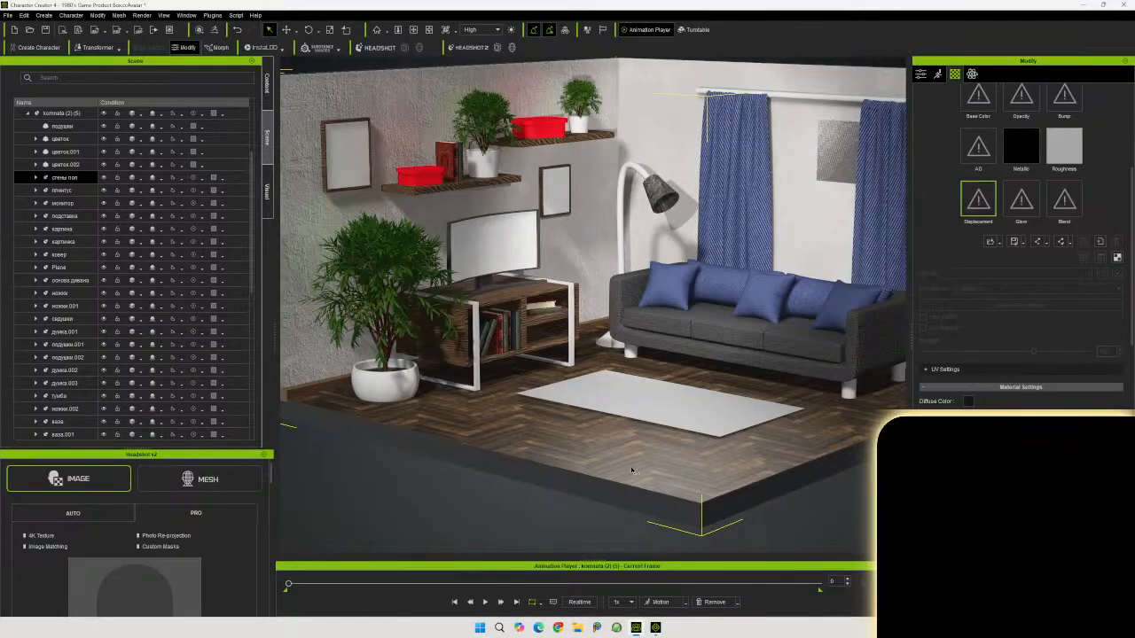
Orbit behind the room to examine the wooden panel on the outer side of the wall
{"action": "middle_click_drag", "start_coordinate": [654, 477], "coordinate": [515, 385]}
{"action": "middle_click_drag", "start_coordinate": [638, 386], "coordinate": [489, 369]}
{"action": "right_click_drag", "start_coordinate": [488, 369], "coordinate": [471, 427]}
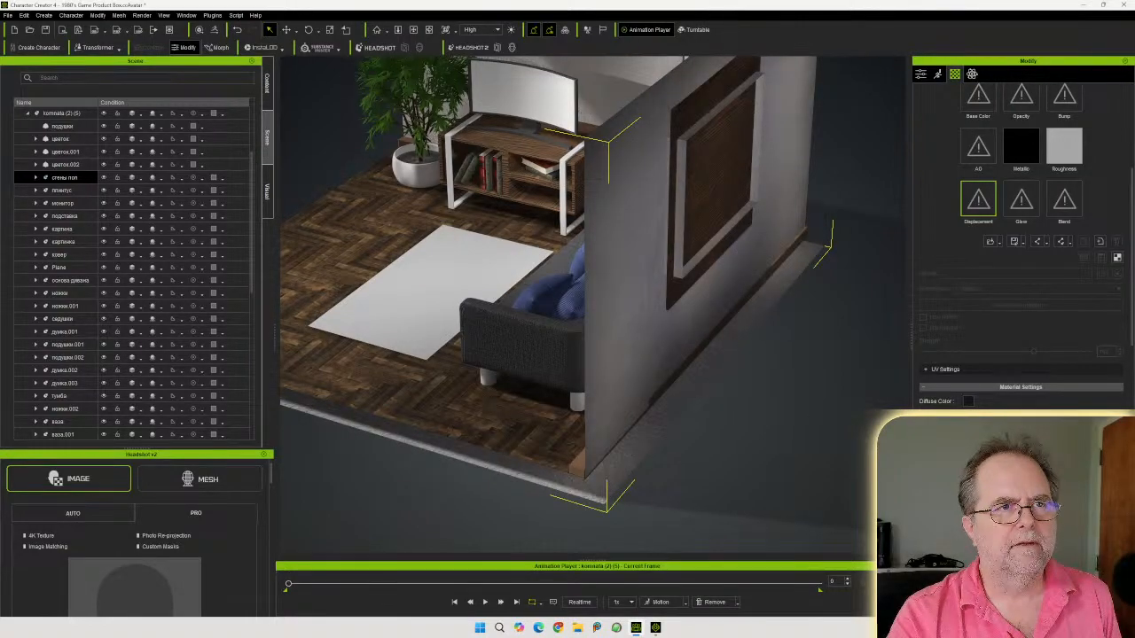
{"action": "mouse_move", "coordinate": [768, 413]}
{"action": "right_mouse_down"}
{"action": "mouse_move", "coordinate": [594, 365]}
{"action": "mouse_move", "coordinate": [717, 418]}
{"action": "mouse_move", "coordinate": [936, 438]}
{"action": "mouse_move", "coordinate": [638, 425]}
{"action": "mouse_move", "coordinate": [619, 383]}
{"action": "mouse_move", "coordinate": [756, 411]}
{"action": "right_mouse_up"}
{"action": "right_click_drag", "start_coordinate": [670, 445], "coordinate": [777, 535]}
{"action": "right_click_drag", "start_coordinate": [814, 413], "coordinate": [619, 389]}
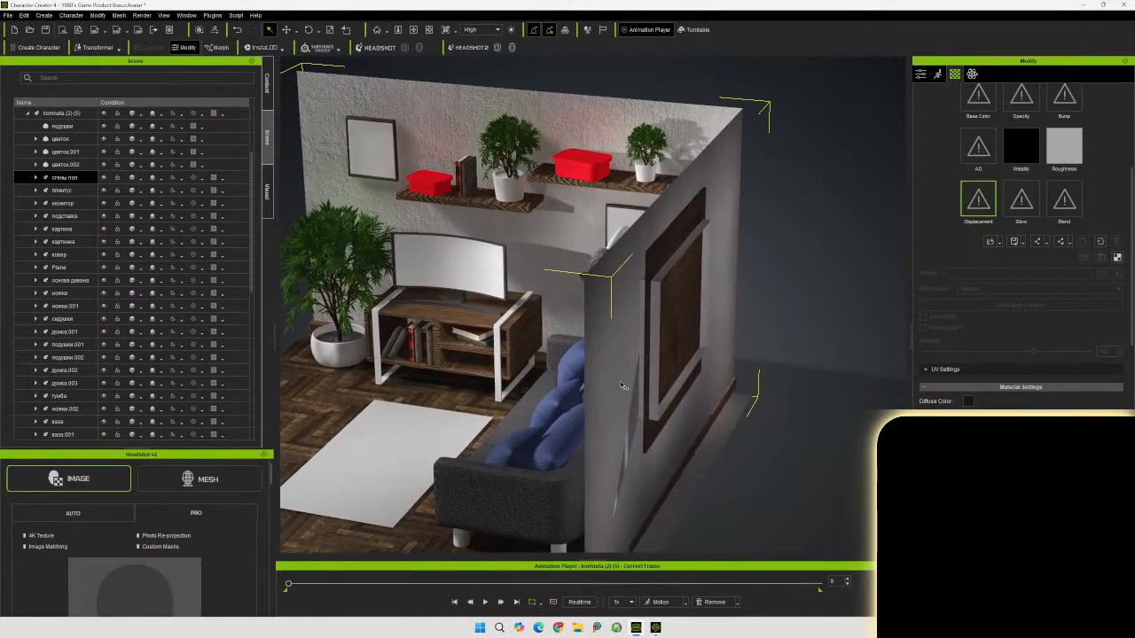
{"action": "scroll", "coordinate": [667, 373], "scroll_direction": "up", "scroll_amount": 5}
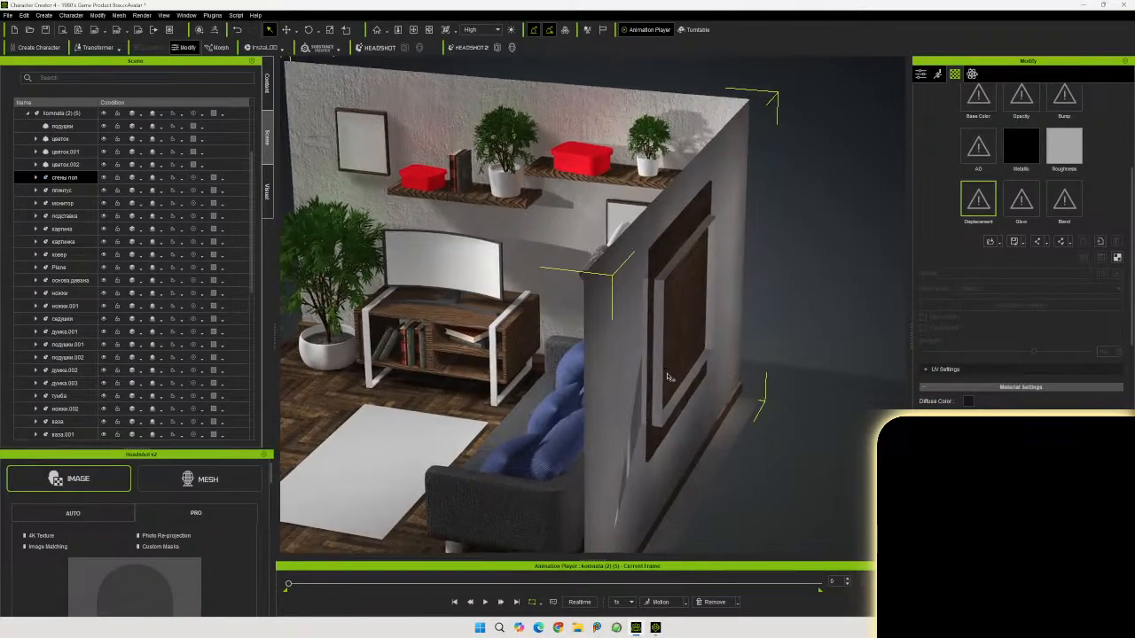
{"action": "scroll", "coordinate": [674, 381], "scroll_direction": "up", "scroll_amount": 2}
{"action": "right_click_drag", "start_coordinate": [703, 374], "coordinate": [602, 354]}
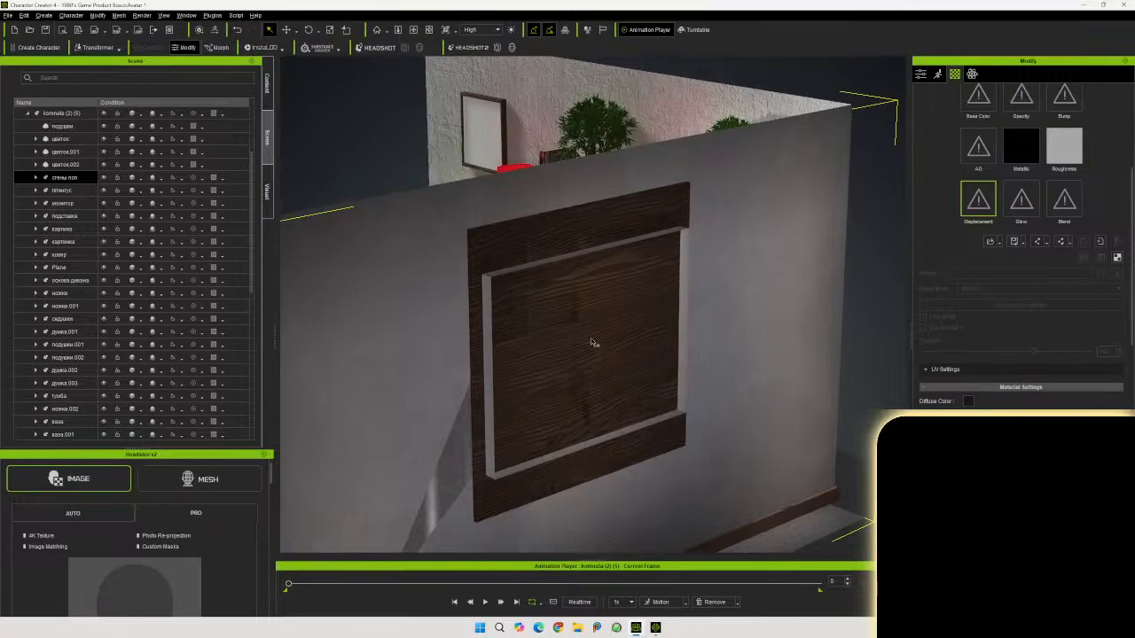
{"action": "scroll", "coordinate": [940, 284], "scroll_direction": "up", "scroll_amount": 5}
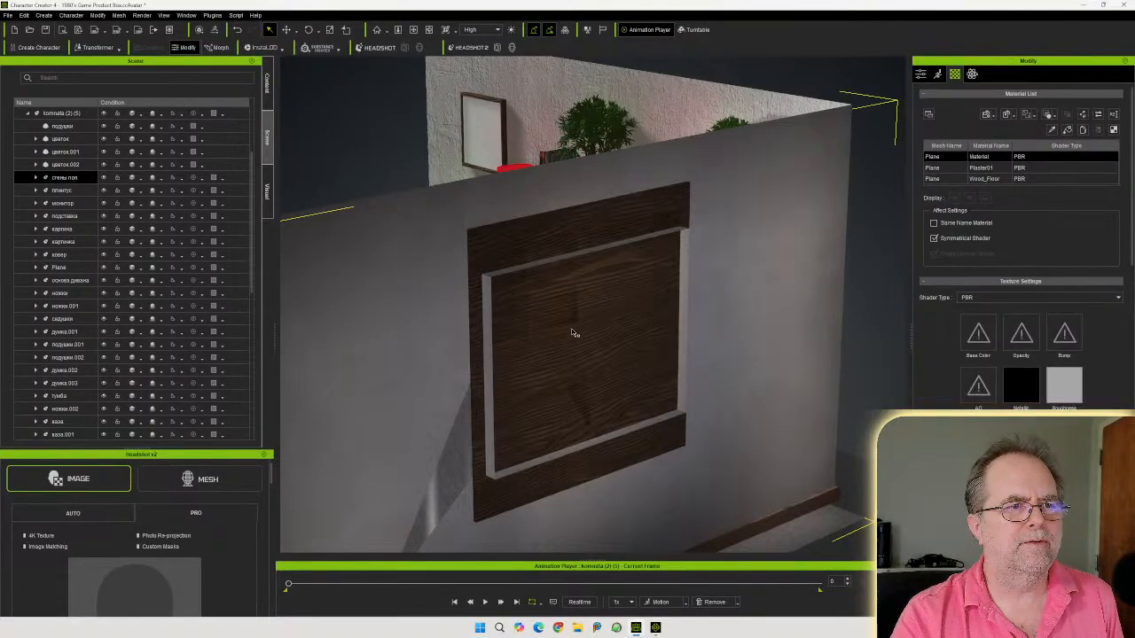
Orbit back to inspect the window wall with the curtains and the grey picture
{"action": "right_click_drag", "start_coordinate": [547, 340], "coordinate": [943, 304]}
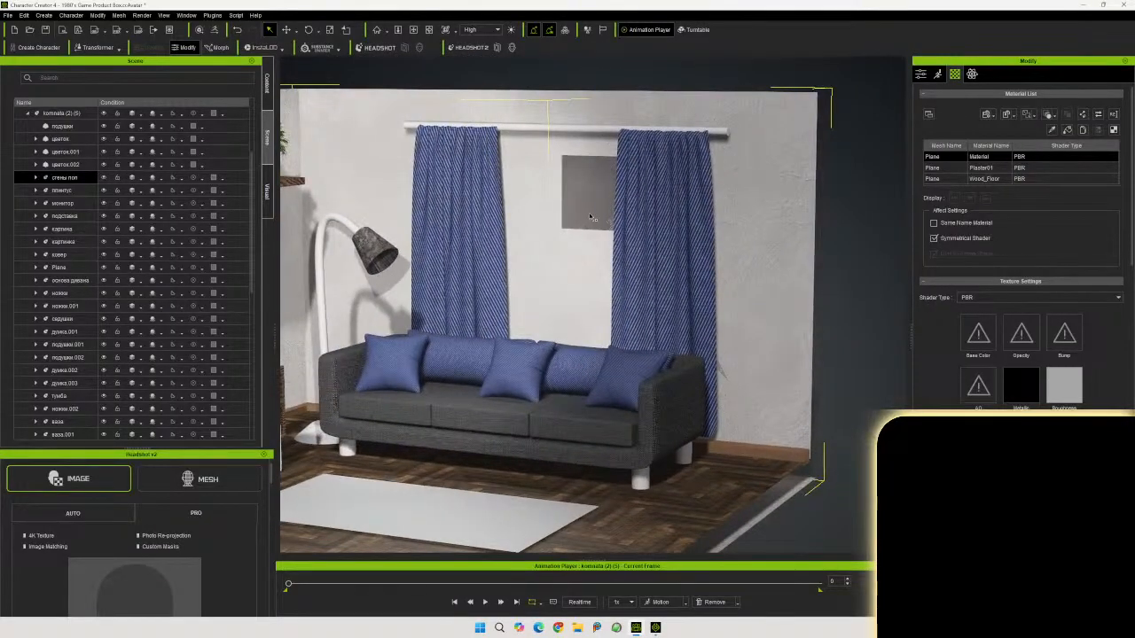
{"action": "right_click_drag", "start_coordinate": [566, 210], "coordinate": [553, 308]}
{"action": "right_click_drag", "start_coordinate": [703, 345], "coordinate": [805, 351]}
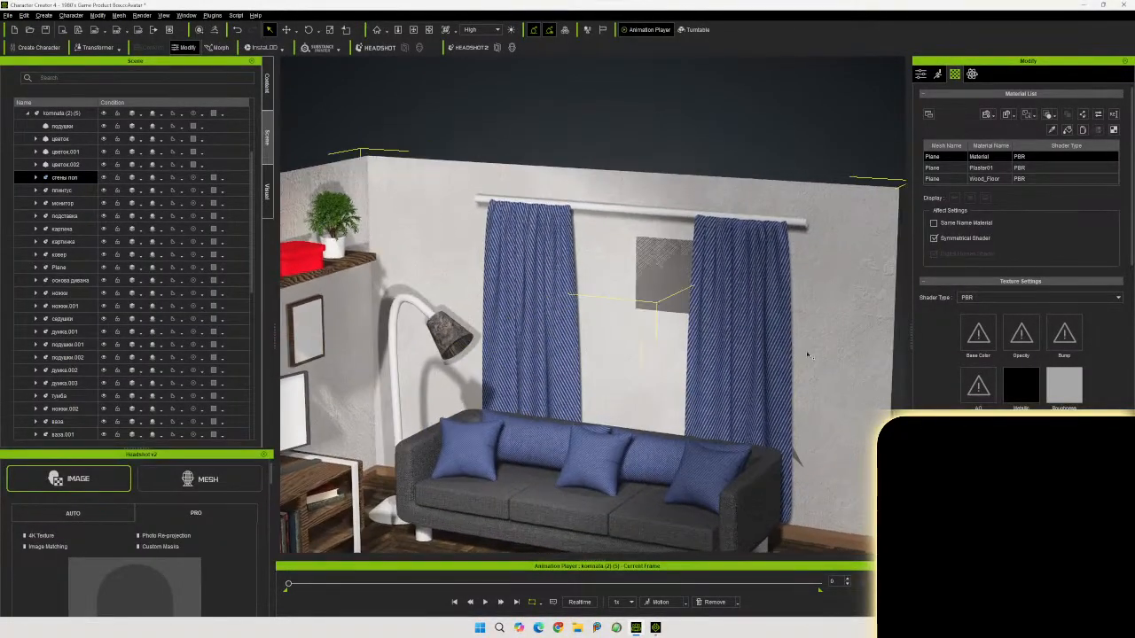
{"action": "right_click_drag", "start_coordinate": [625, 336], "coordinate": [645, 316]}
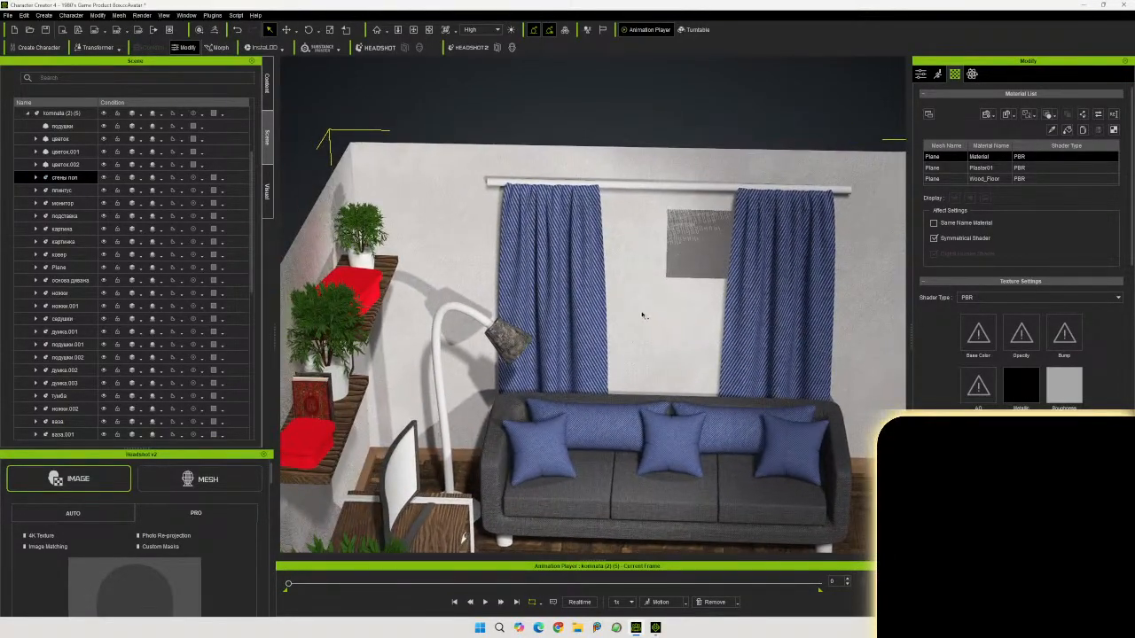
Orbit around the room to inspect the textured shelves, boxes, curtains and furniture
{"action": "right_click_drag", "start_coordinate": [740, 337], "coordinate": [639, 364]}
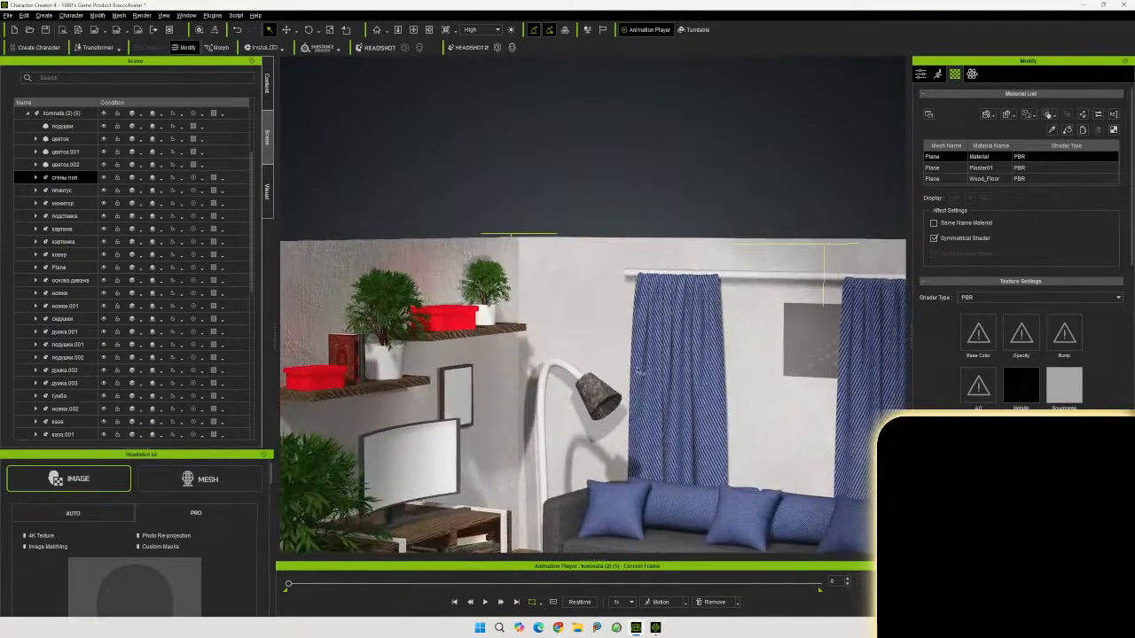
{"action": "left_click", "coordinate": [699, 280]}
{"action": "scroll", "coordinate": [689, 378], "scroll_direction": "down", "scroll_amount": 4}
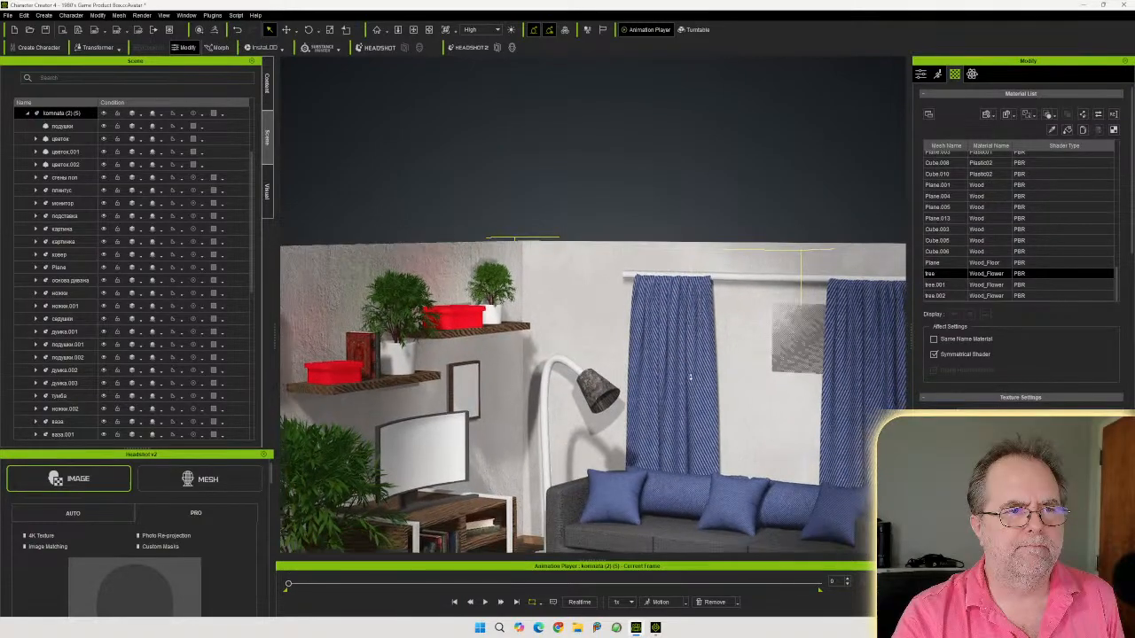
{"action": "scroll", "coordinate": [679, 383], "scroll_direction": "down", "scroll_amount": 3}
{"action": "right_click_drag", "start_coordinate": [678, 383], "coordinate": [578, 466]}
{"action": "middle_click_drag", "start_coordinate": [577, 466], "coordinate": [589, 414]}
{"action": "right_click_drag", "start_coordinate": [589, 414], "coordinate": [741, 373]}
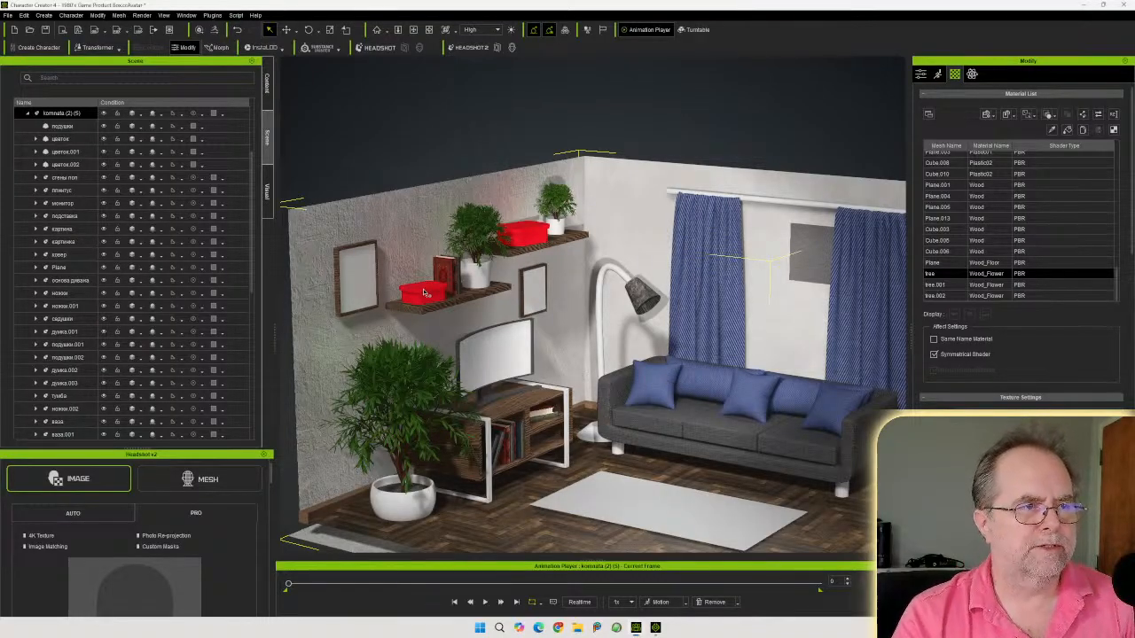
{"action": "right_click_drag", "start_coordinate": [424, 294], "coordinate": [606, 245]}
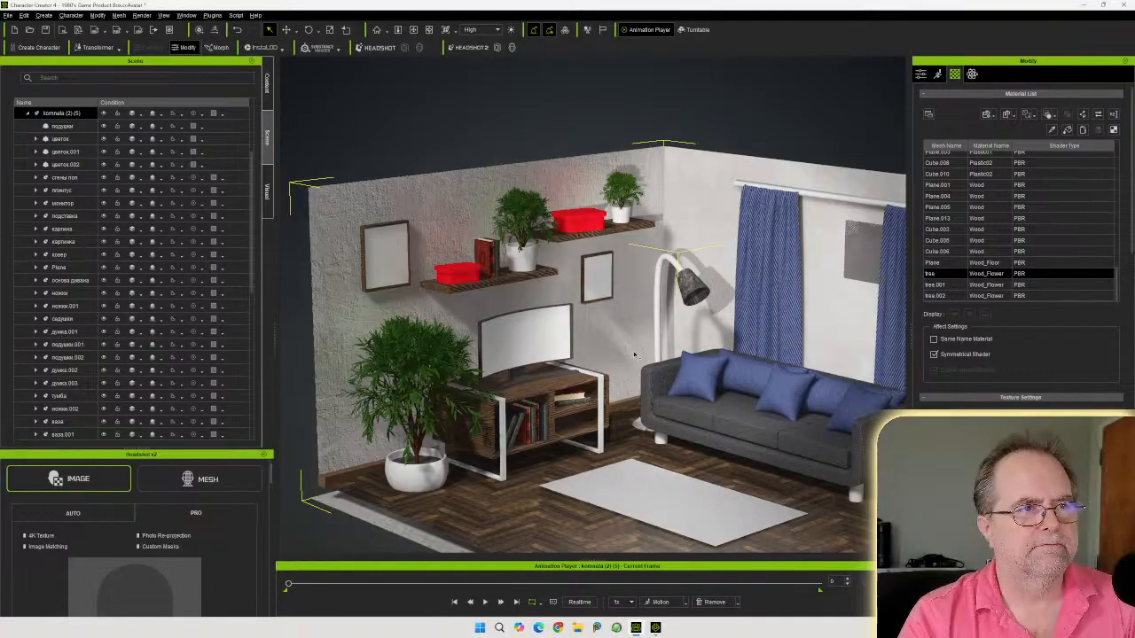
{"action": "right_click_drag", "start_coordinate": [520, 358], "coordinate": [678, 352]}
{"action": "middle_click_drag", "start_coordinate": [677, 352], "coordinate": [651, 342]}
Select the monitor and apply the sunset image as its screen's base color texture
{"action": "scroll", "coordinate": [650, 342], "scroll_direction": "up", "scroll_amount": 2}
{"action": "right_click_drag", "start_coordinate": [651, 342], "coordinate": [487, 315]}
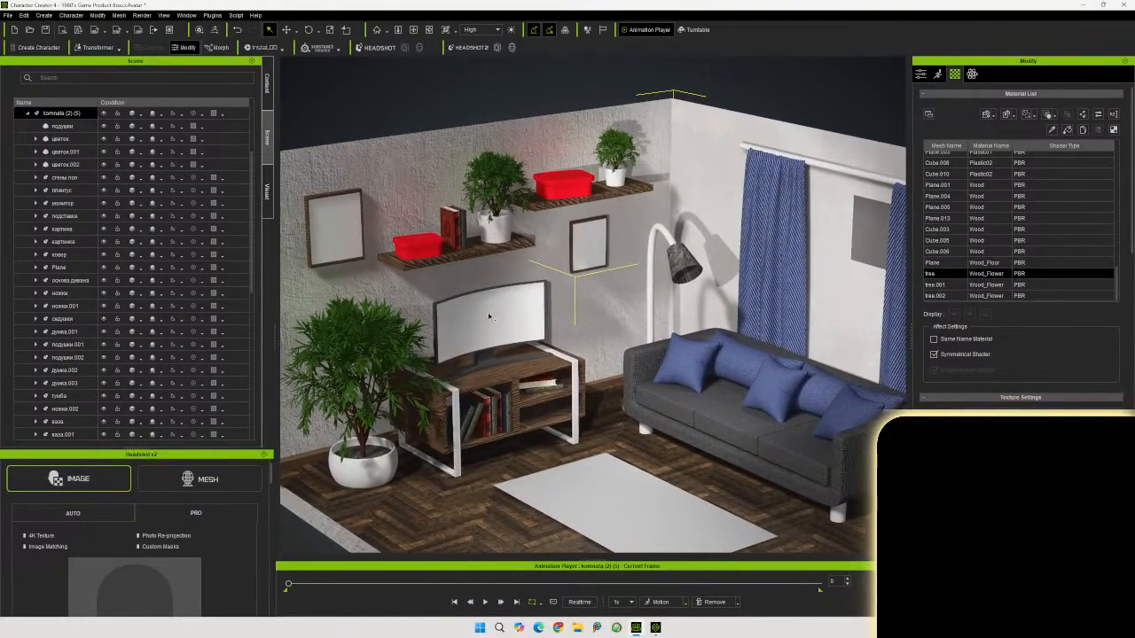
{"action": "left_click", "coordinate": [488, 317]}
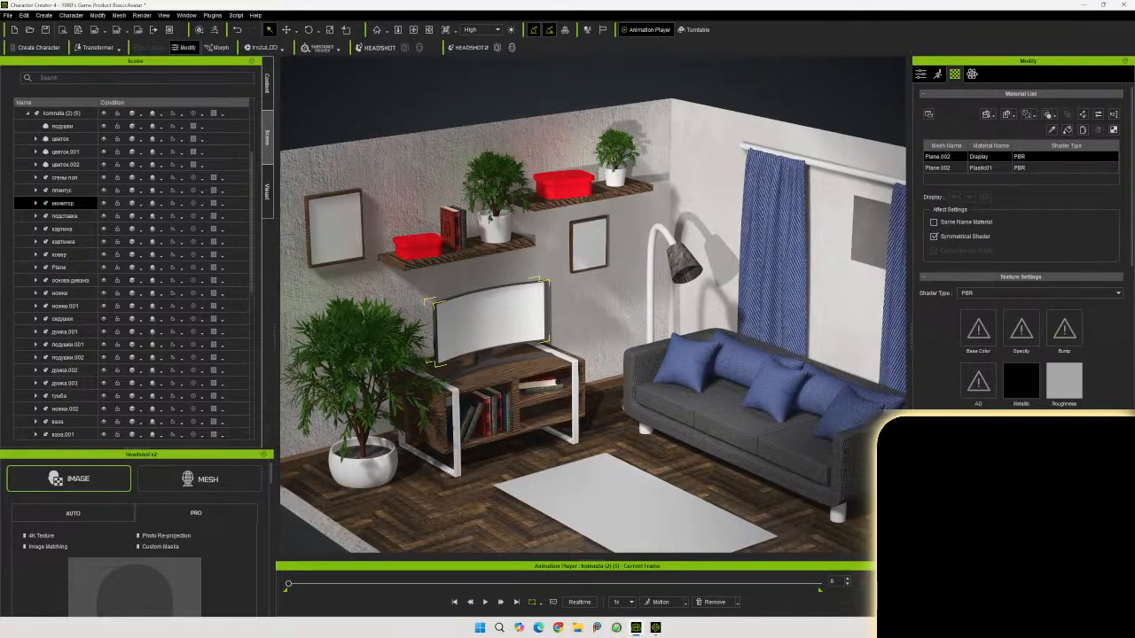
{"action": "left_click_drag", "start_coordinate": [1134, 621], "coordinate": [975, 333]}
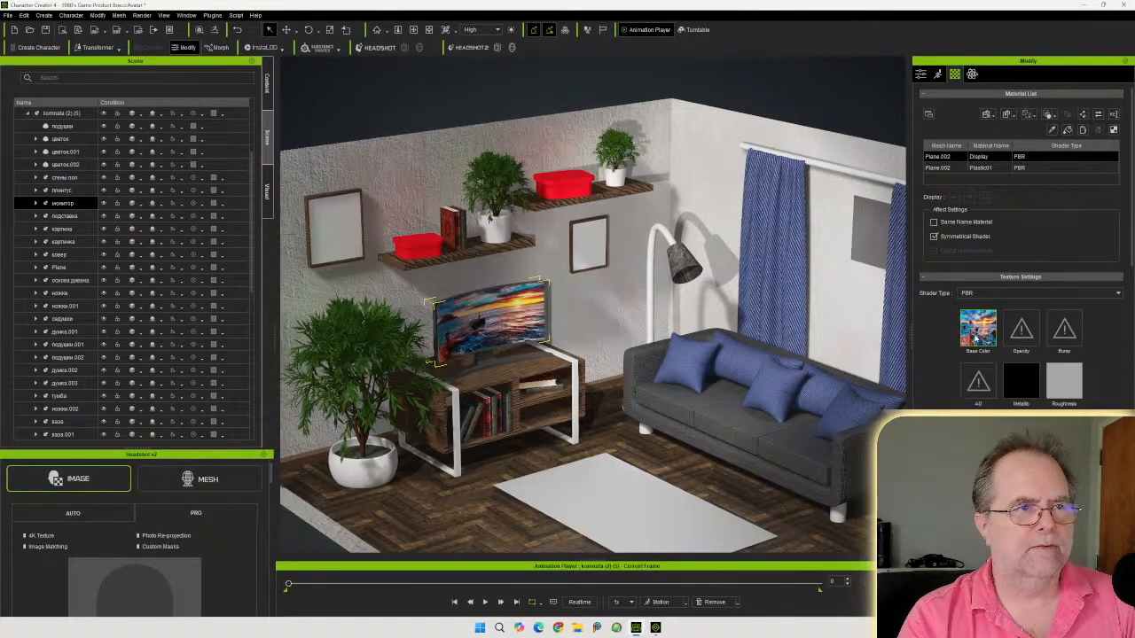
Select the left picture frame on the wall and apply the cat image as its base color texture
{"action": "right_click_drag", "start_coordinate": [608, 436], "coordinate": [667, 423]}
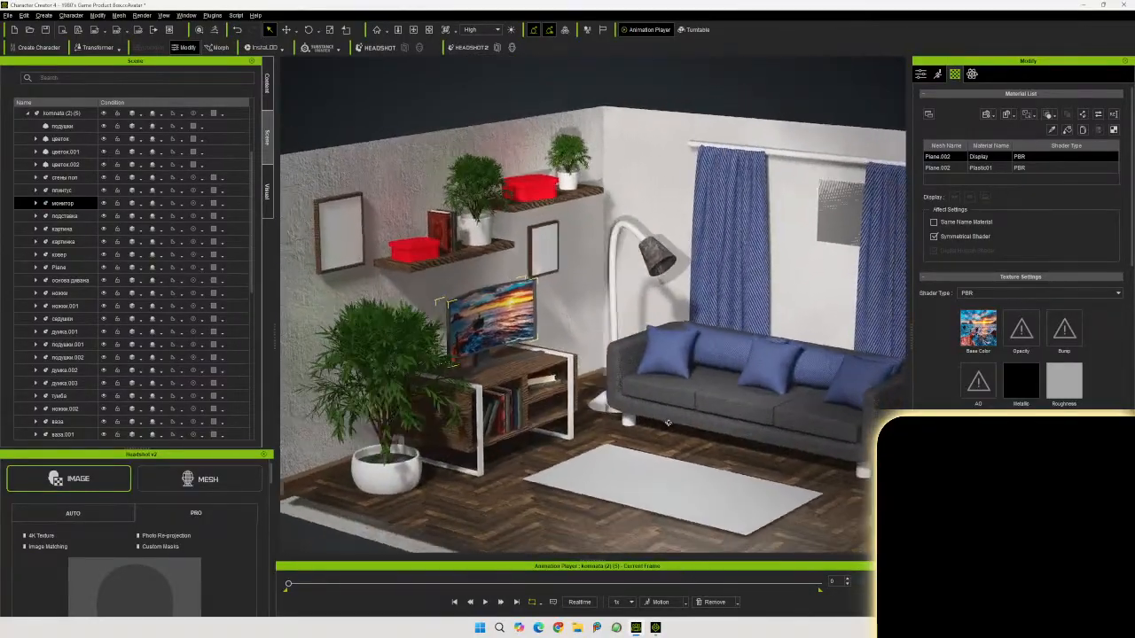
{"action": "middle_click_drag", "start_coordinate": [672, 444], "coordinate": [686, 488]}
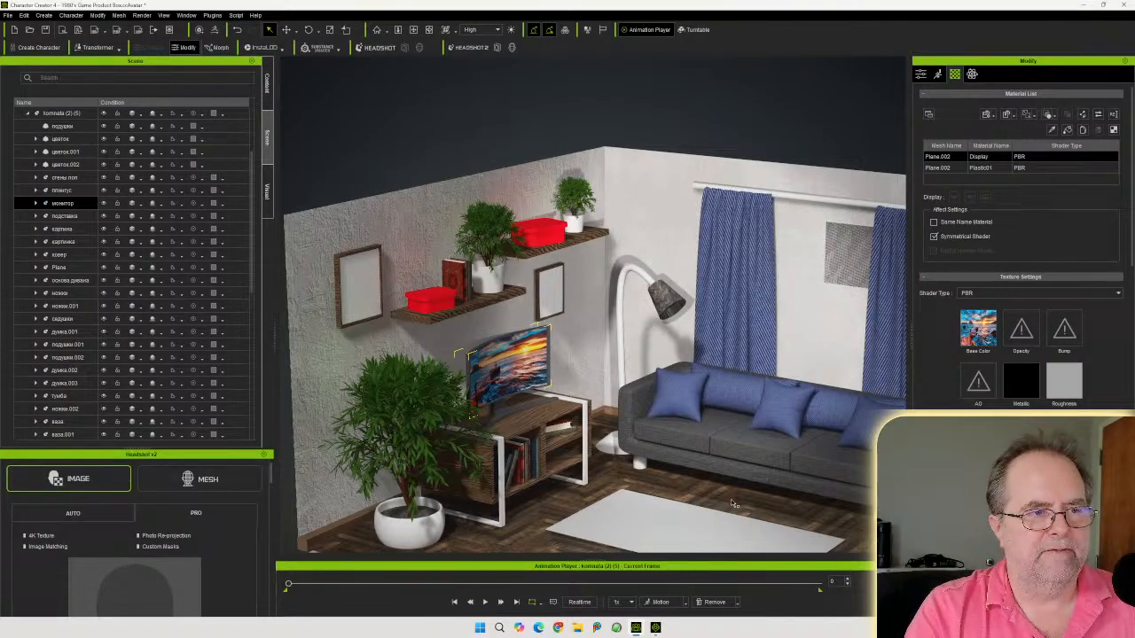
{"action": "middle_click_drag", "start_coordinate": [732, 499], "coordinate": [680, 484]}
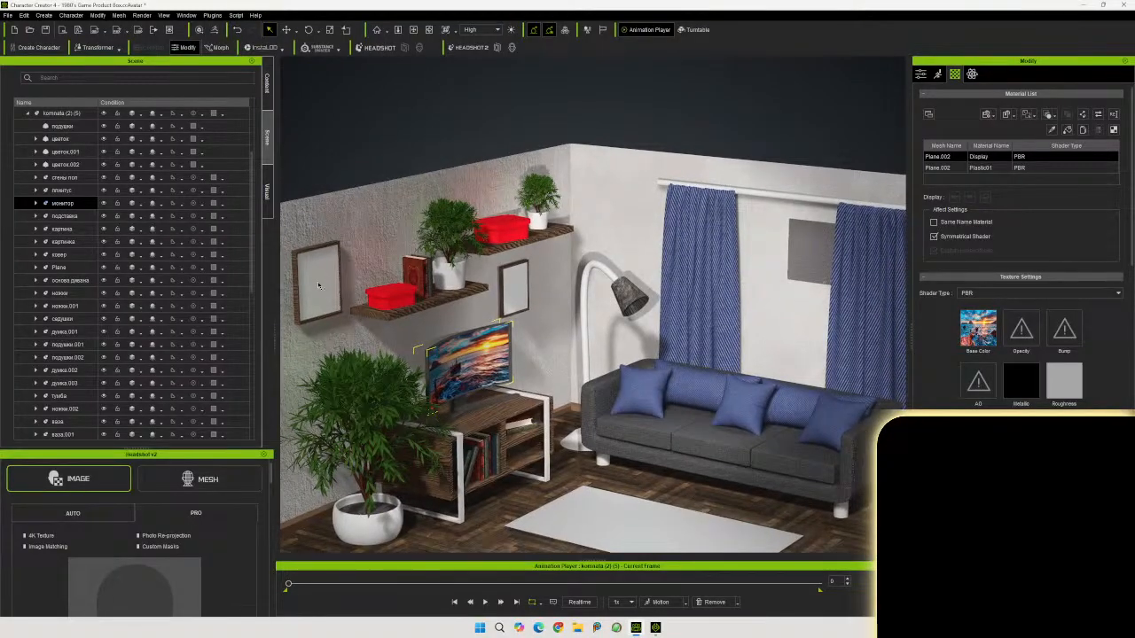
{"action": "left_click", "coordinate": [319, 285]}
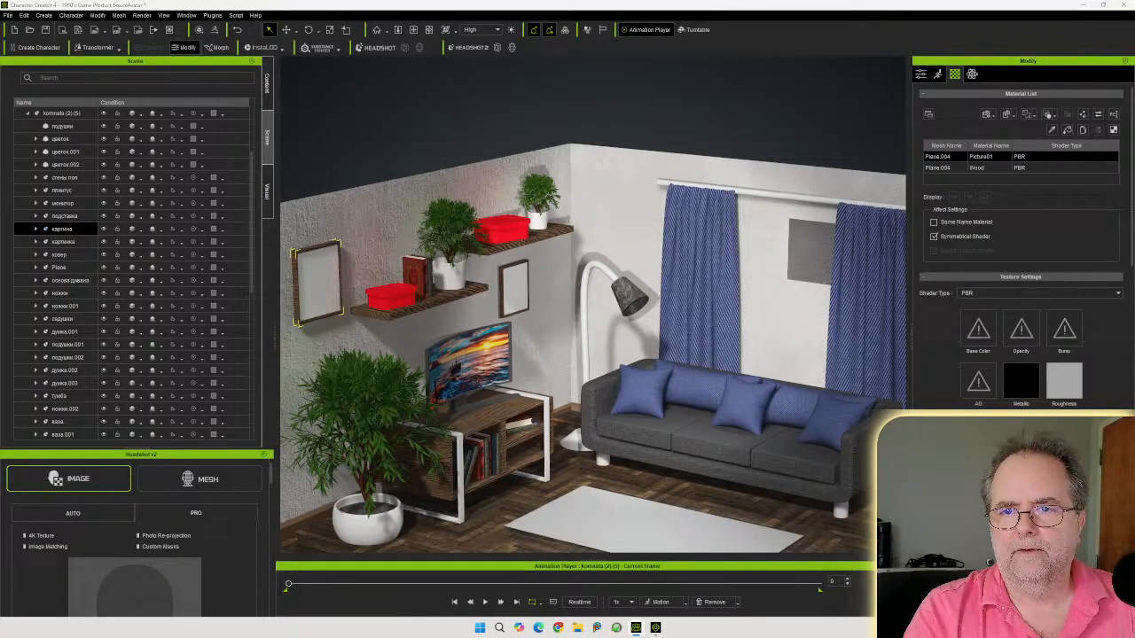
{"action": "left_click_drag", "start_coordinate": [1130, 319], "coordinate": [980, 326]}
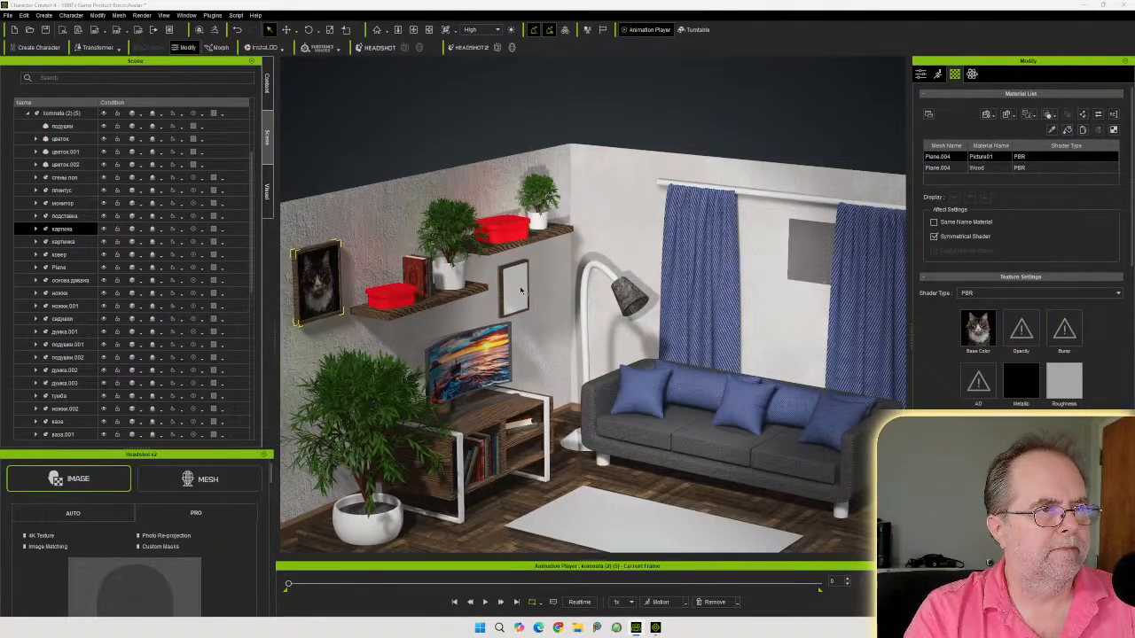
Select the second picture frame beside the shelf and apply the dog image as its base color texture
{"action": "left_click", "coordinate": [521, 291]}
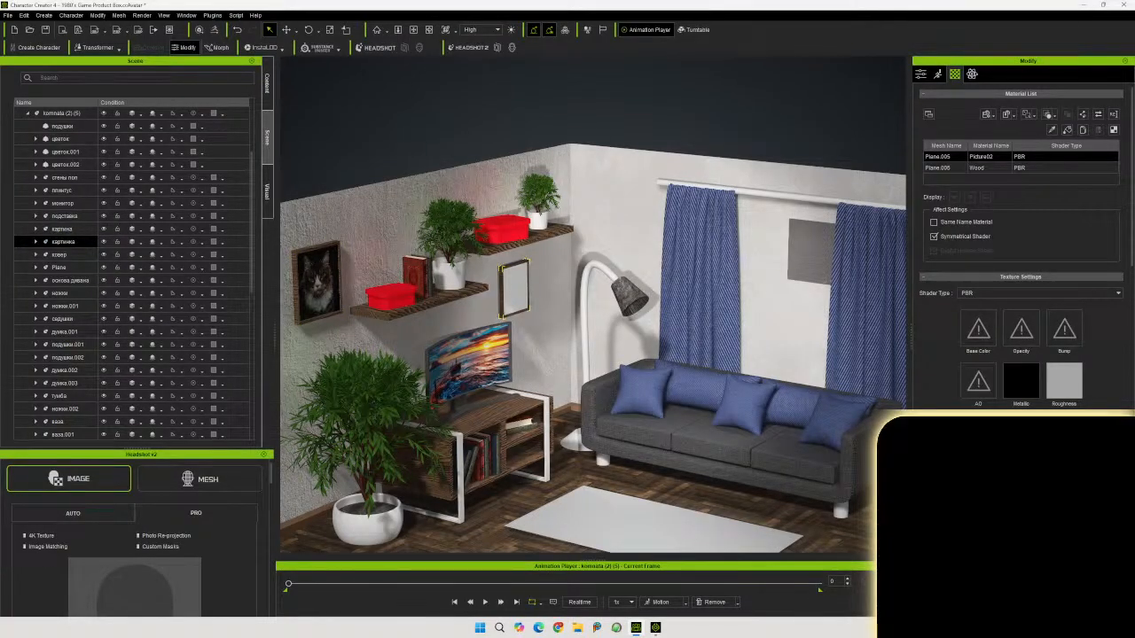
{"action": "left_click_drag", "start_coordinate": [1134, 234], "coordinate": [977, 329]}
{"action": "right_click_drag", "start_coordinate": [721, 386], "coordinate": [677, 319]}
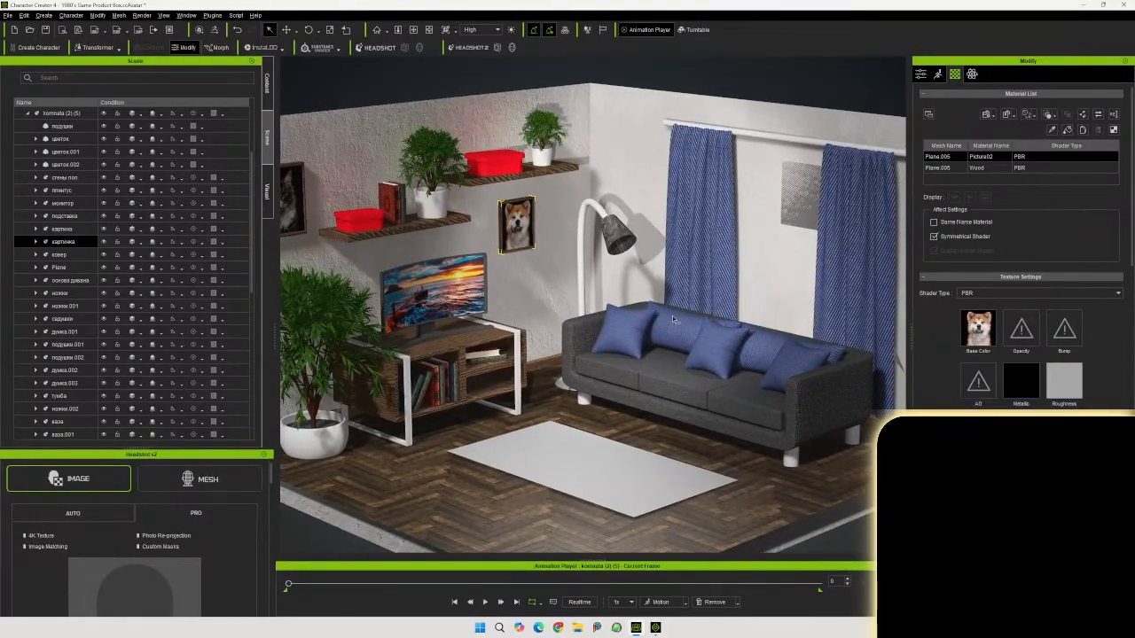
Orbit around and behind the room to examine the wooden panel on the outer wall
{"action": "middle_click_drag", "start_coordinate": [615, 311], "coordinate": [643, 359]}
{"action": "right_click_drag", "start_coordinate": [642, 359], "coordinate": [634, 336]}
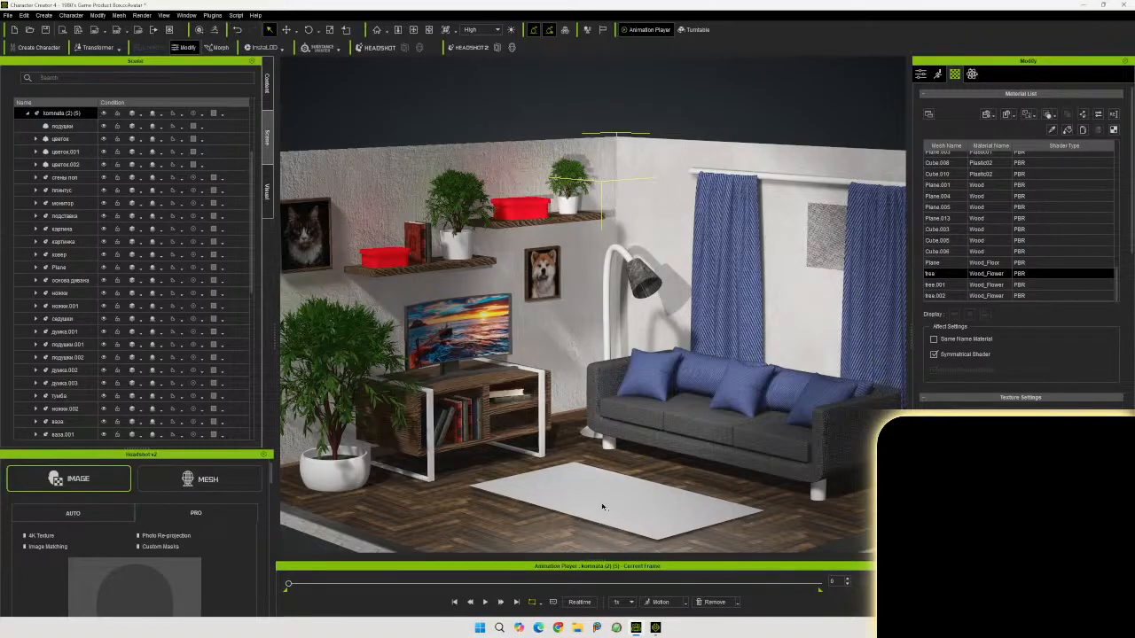
{"action": "right_click_drag", "start_coordinate": [607, 502], "coordinate": [663, 596]}
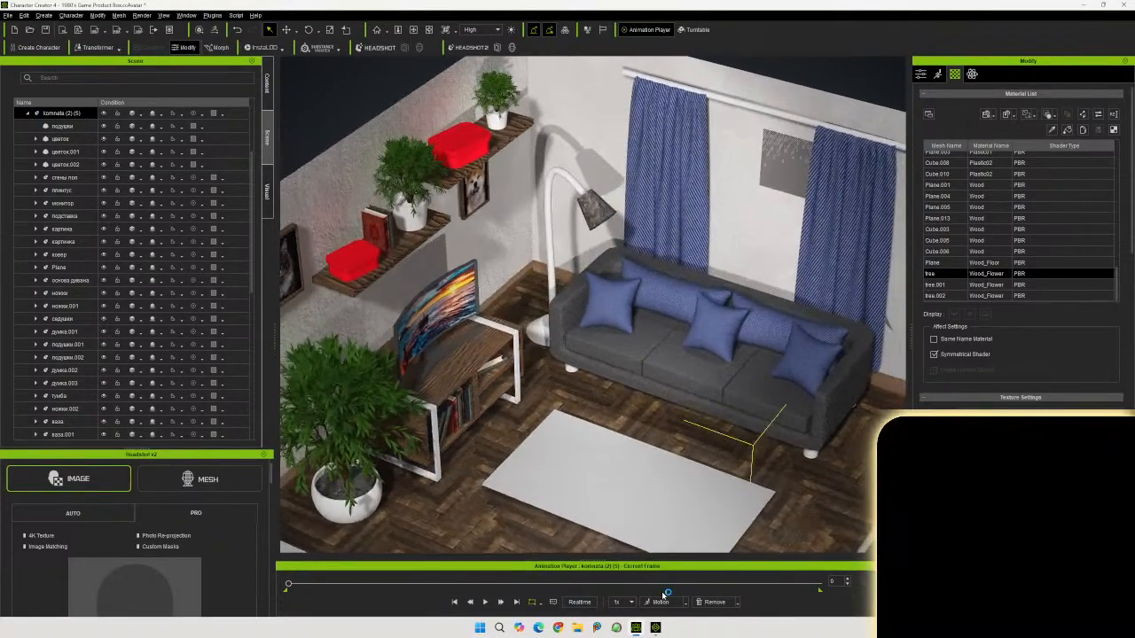
{"action": "right_click_drag", "start_coordinate": [660, 537], "coordinate": [629, 422]}
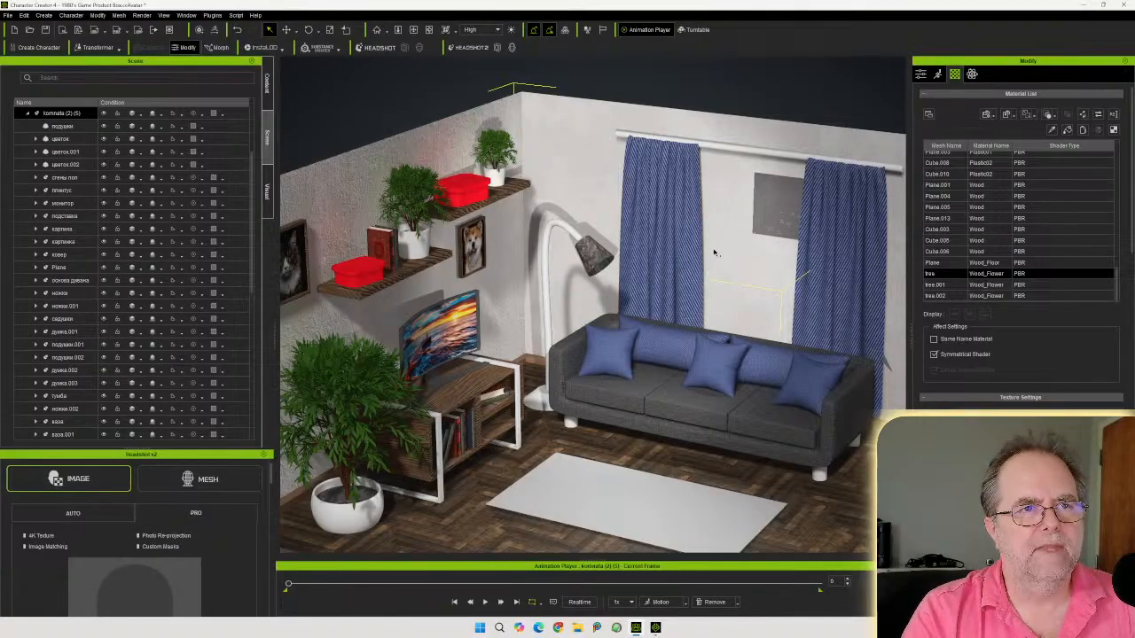
{"action": "middle_click_drag", "start_coordinate": [786, 276], "coordinate": [574, 370]}
{"action": "left_click", "coordinate": [610, 338]}
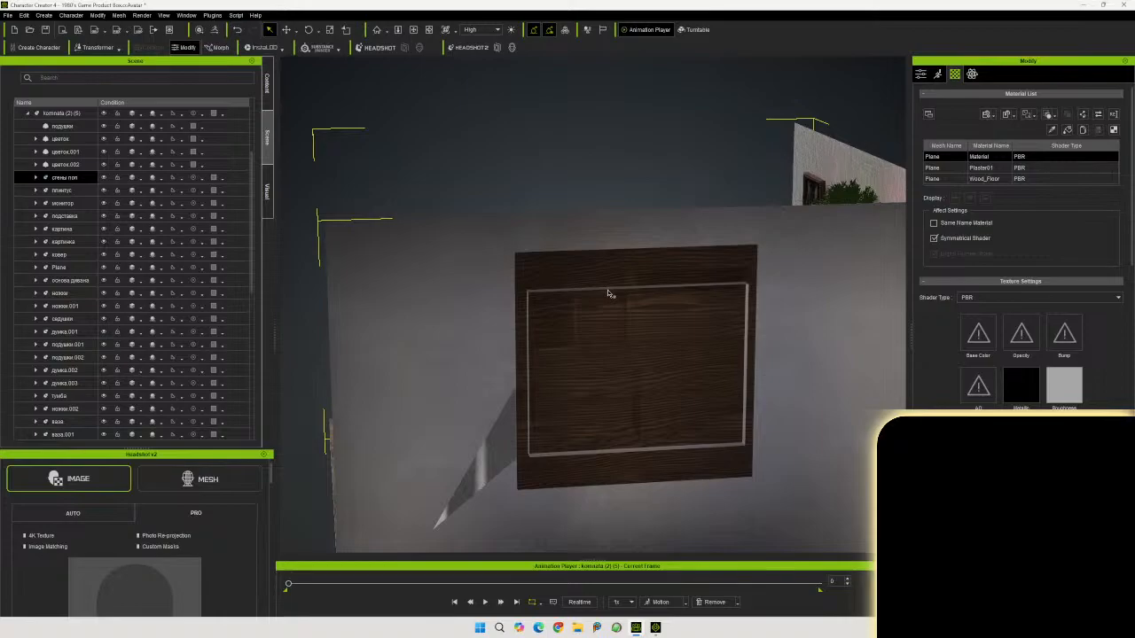
{"action": "middle_click_drag", "start_coordinate": [590, 321], "coordinate": [1035, 381]}
{"action": "middle_click_drag", "start_coordinate": [703, 470], "coordinate": [448, 503]}
{"action": "left_click", "coordinate": [921, 74]}
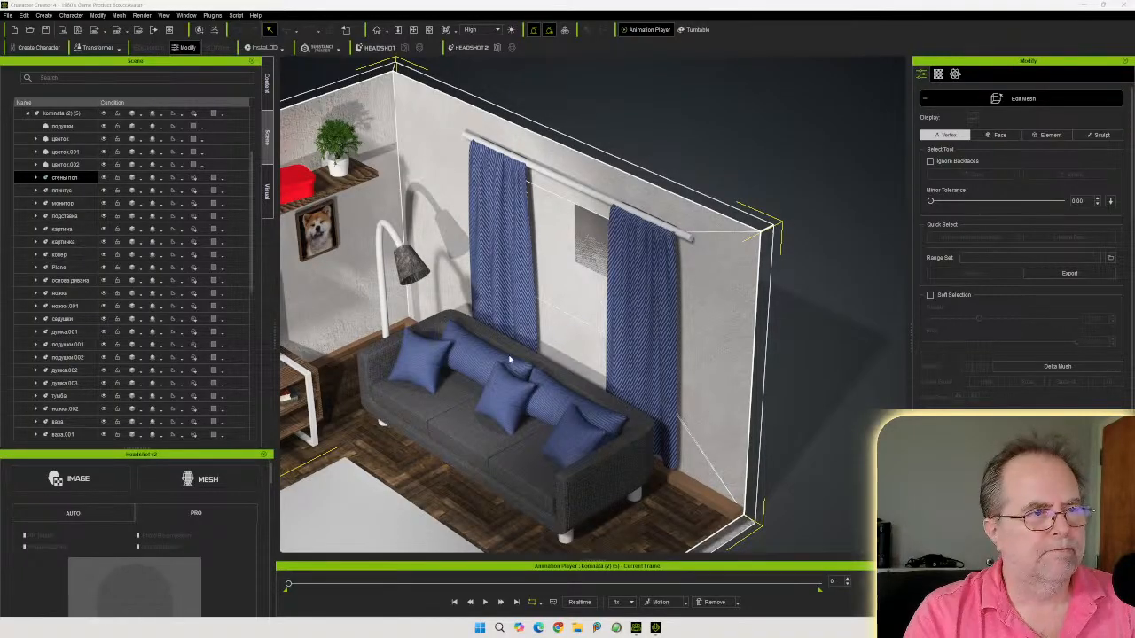
Orbit around the room to review the sofa, curtains, rug and wooden floor
{"action": "middle_click_drag", "start_coordinate": [534, 338], "coordinate": [755, 248]}
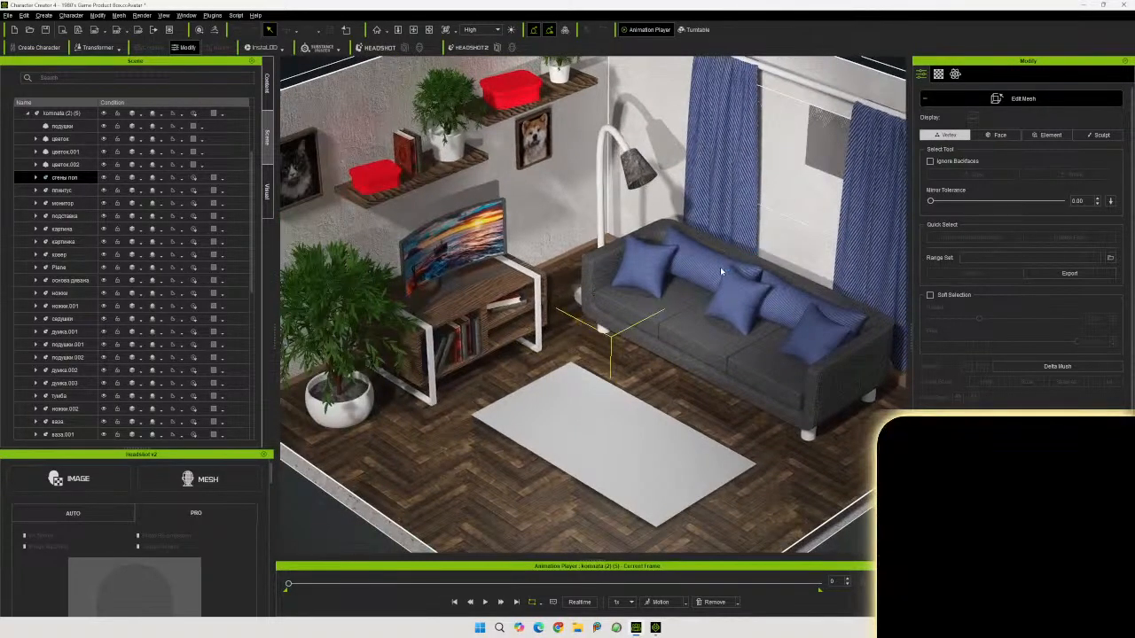
{"action": "right_click_drag", "start_coordinate": [720, 270], "coordinate": [737, 202]}
{"action": "middle_click_drag", "start_coordinate": [737, 202], "coordinate": [720, 284]}
{"action": "right_click_drag", "start_coordinate": [720, 285], "coordinate": [842, 275]}
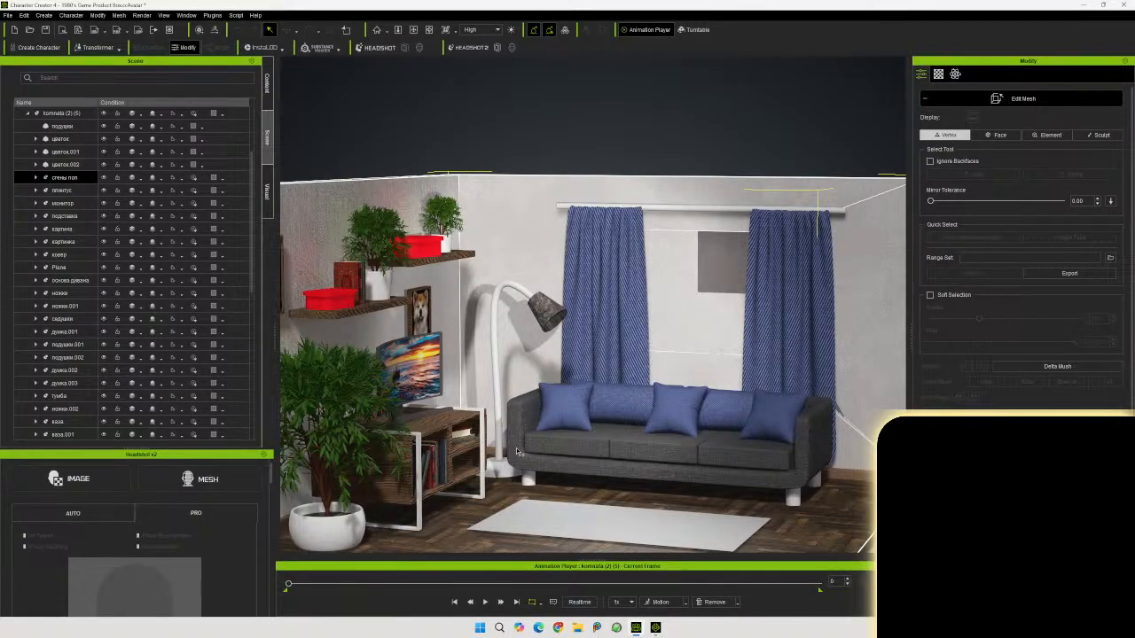
{"action": "right_click_drag", "start_coordinate": [652, 439], "coordinate": [505, 475]}
{"action": "middle_click_drag", "start_coordinate": [506, 475], "coordinate": [637, 392]}
{"action": "scroll", "coordinate": [646, 409], "scroll_direction": "up", "scroll_amount": 10}
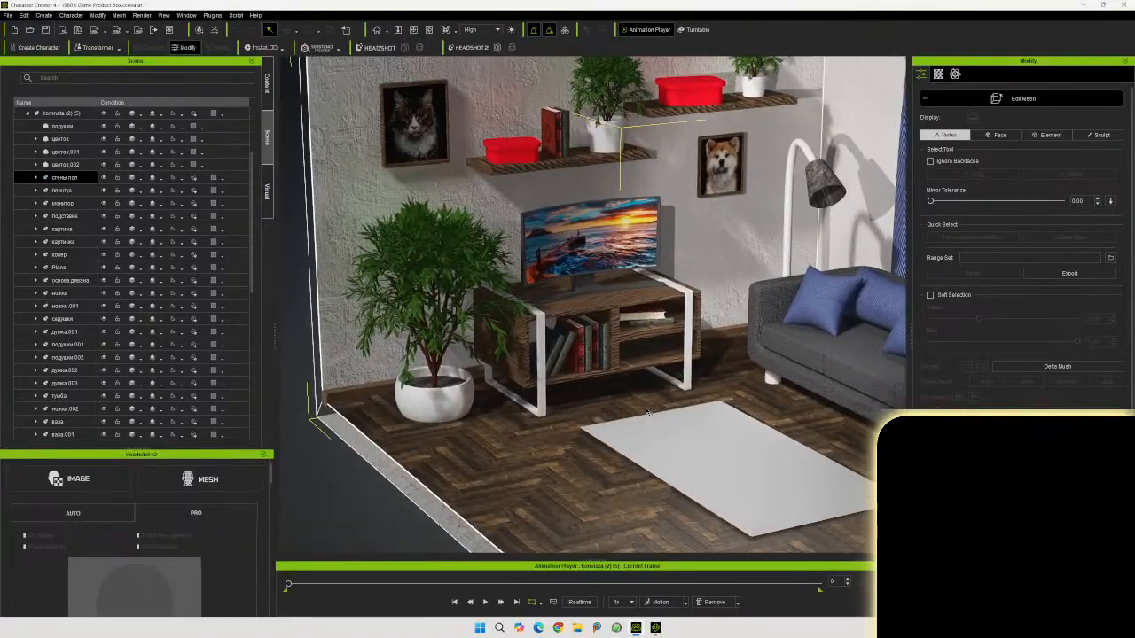
Zoom in on the TV stand to inspect the book and wood textures, then zoom back out
{"action": "scroll", "coordinate": [647, 415], "scroll_direction": "up", "scroll_amount": 10}
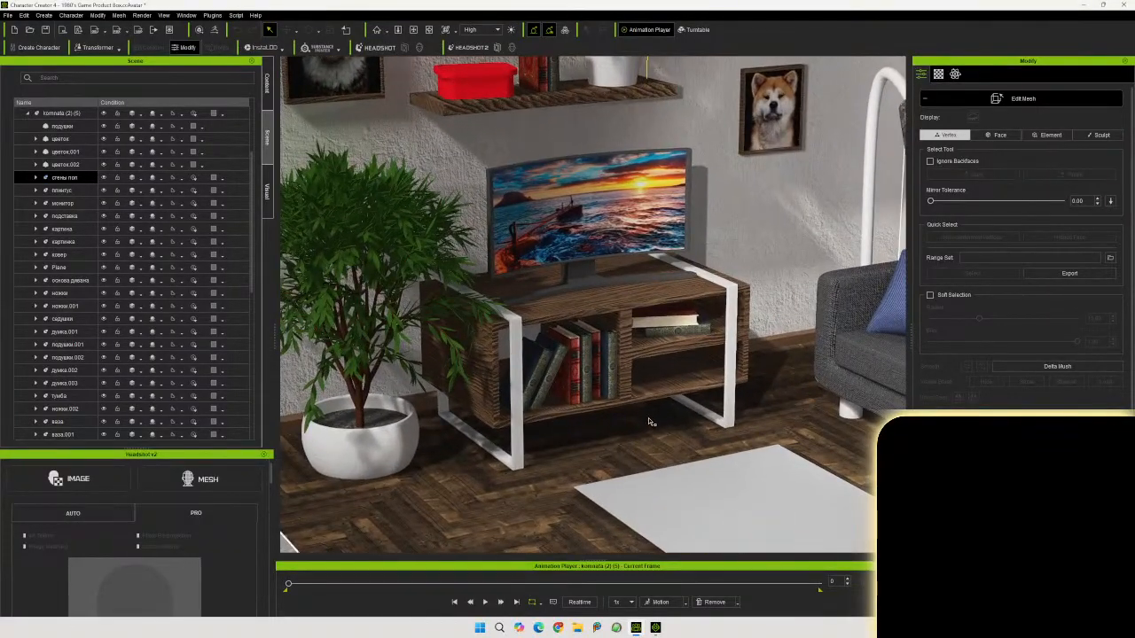
{"action": "scroll", "coordinate": [647, 432], "scroll_direction": "up", "scroll_amount": 8}
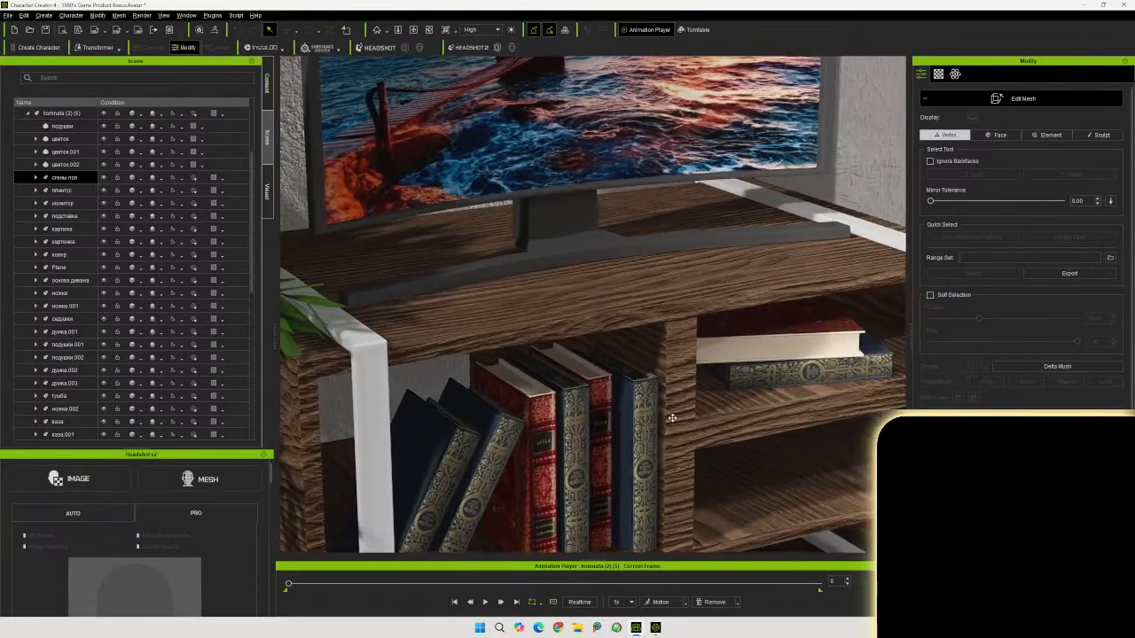
{"action": "middle_click_drag", "start_coordinate": [672, 417], "coordinate": [641, 319]}
{"action": "mouse_move", "coordinate": [625, 347]}
{"action": "right_mouse_down"}
{"action": "mouse_move", "coordinate": [574, 333]}
{"action": "mouse_move", "coordinate": [637, 326]}
{"action": "mouse_move", "coordinate": [626, 337]}
{"action": "right_mouse_up"}
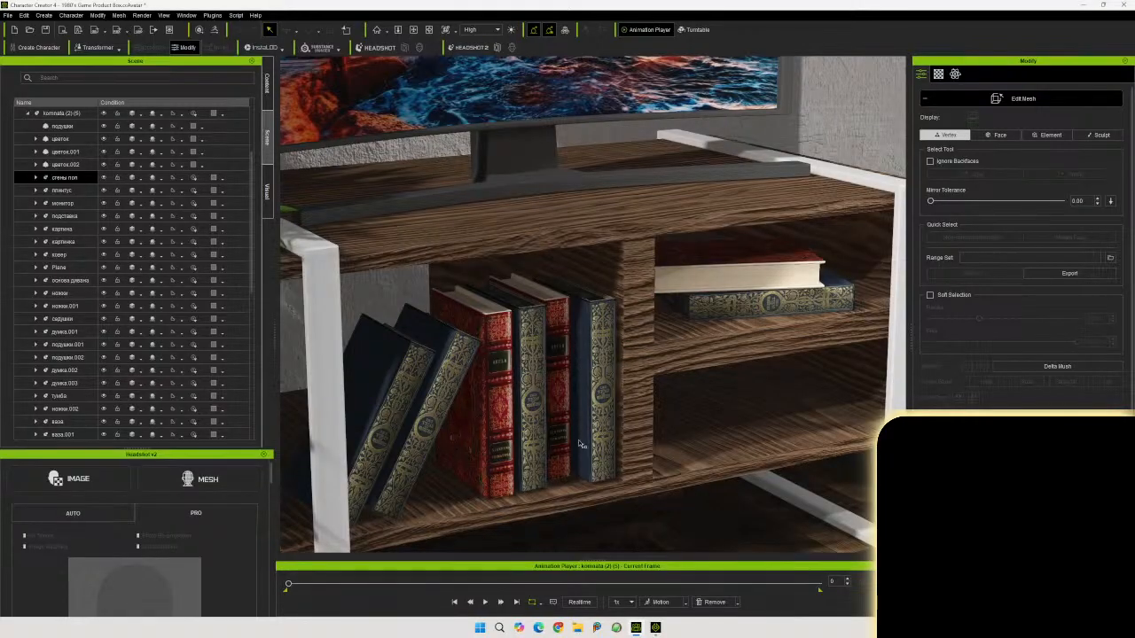
{"action": "scroll", "coordinate": [529, 408], "scroll_direction": "down", "scroll_amount": 10}
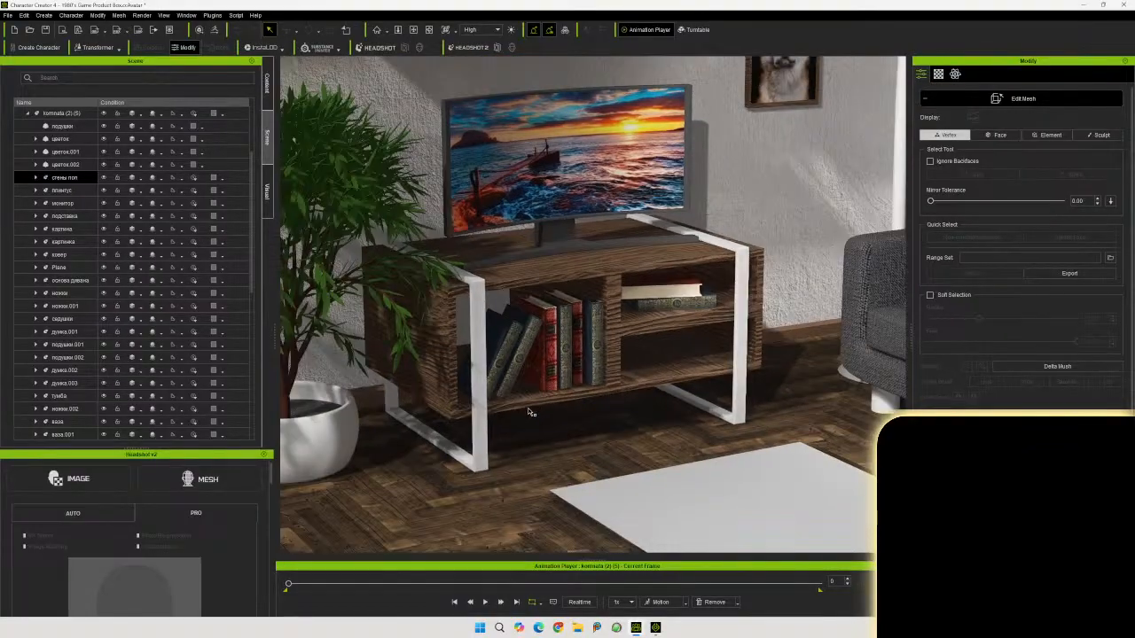
{"action": "right_click_drag", "start_coordinate": [530, 413], "coordinate": [516, 519]}
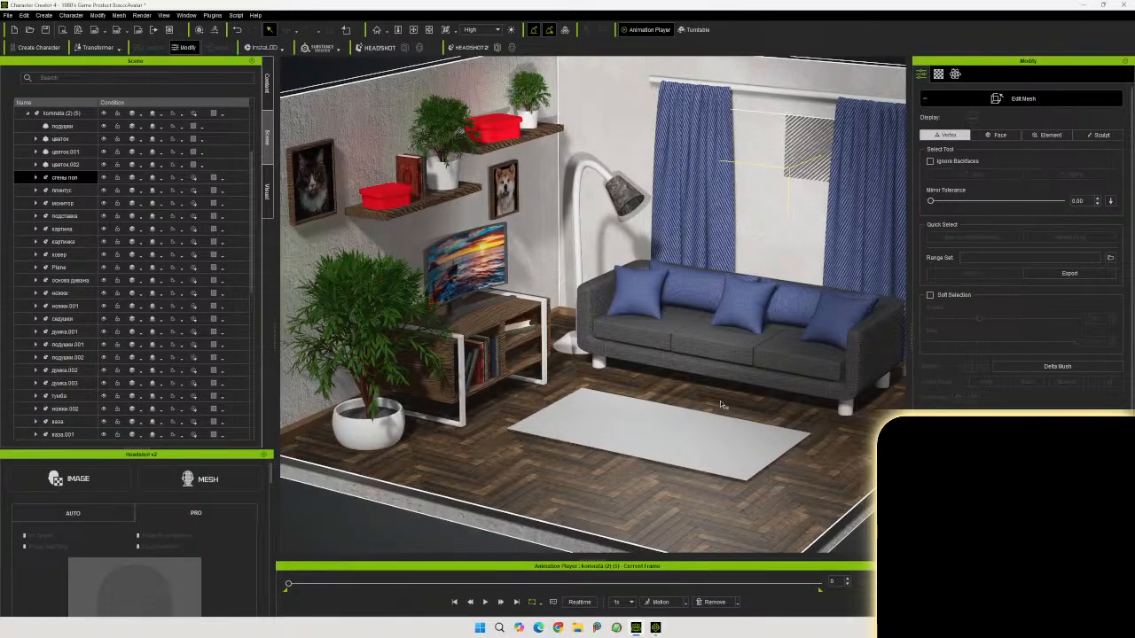
{"action": "scroll", "coordinate": [729, 396], "scroll_direction": "down", "scroll_amount": 3}
{"action": "right_click_drag", "start_coordinate": [733, 391], "coordinate": [700, 402]}
{"action": "scroll", "coordinate": [726, 398], "scroll_direction": "down", "scroll_amount": 1}
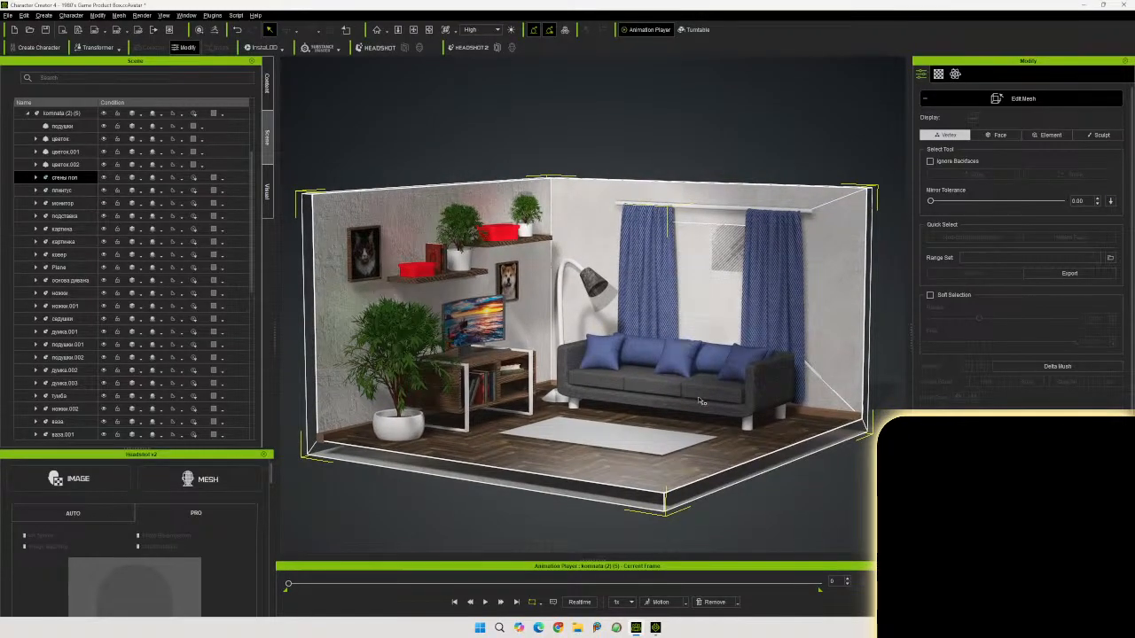
Collapse the room hierarchy and bring the Camila character, seated on the sofa, into the scene
{"action": "left_click", "coordinate": [27, 116]}
{"action": "left_click", "coordinate": [53, 125]}
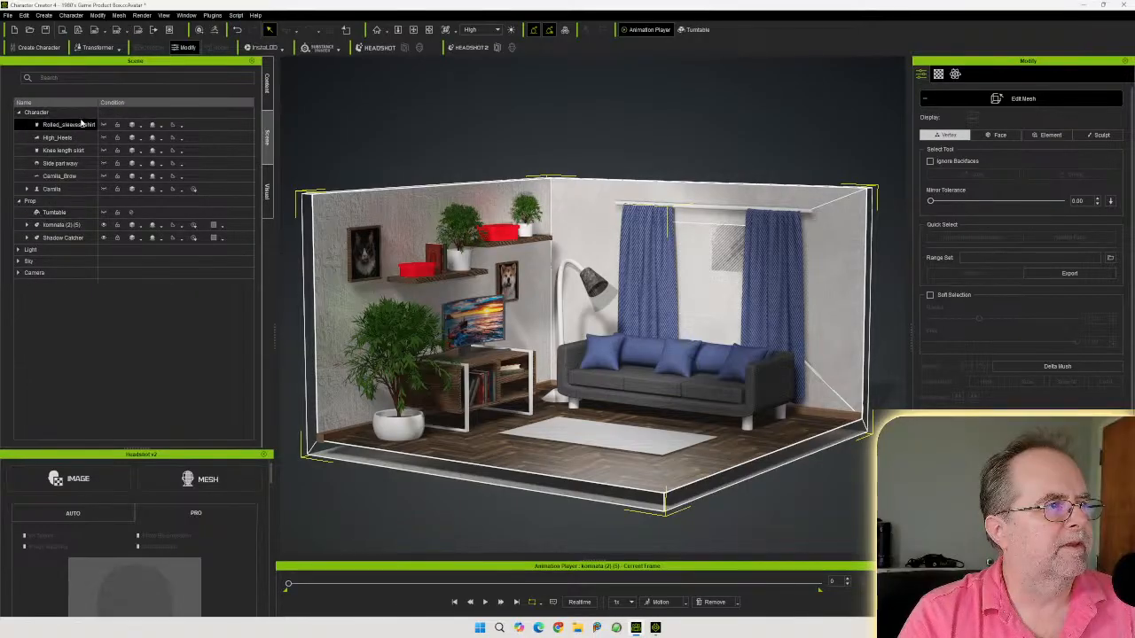
{"action": "left_click", "coordinate": [78, 189]}
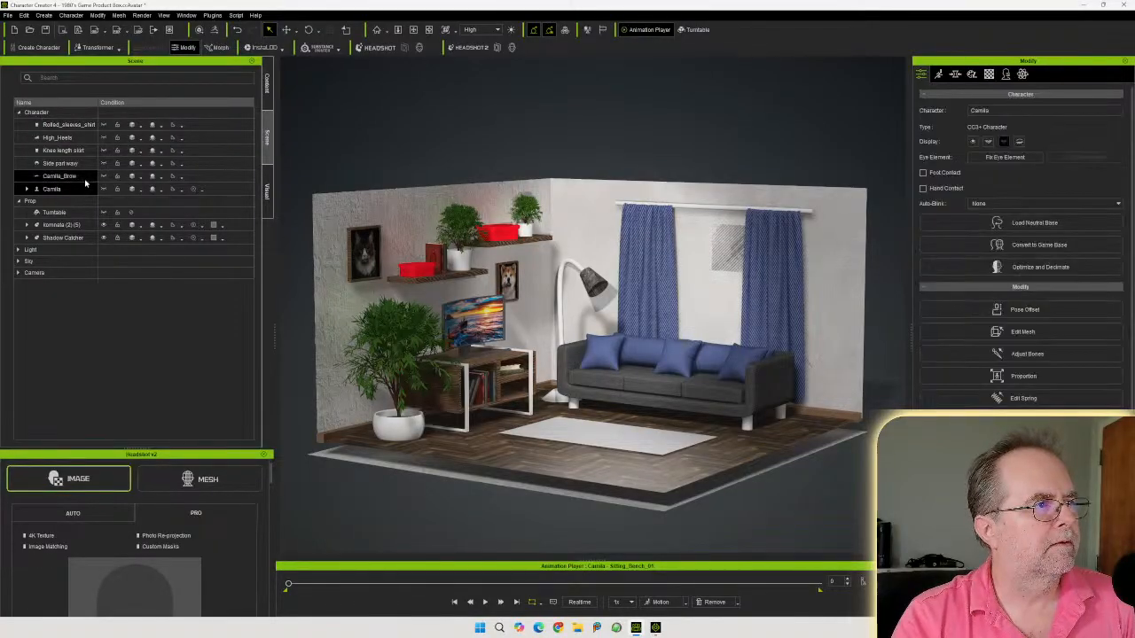
{"action": "left_click", "coordinate": [86, 125]}
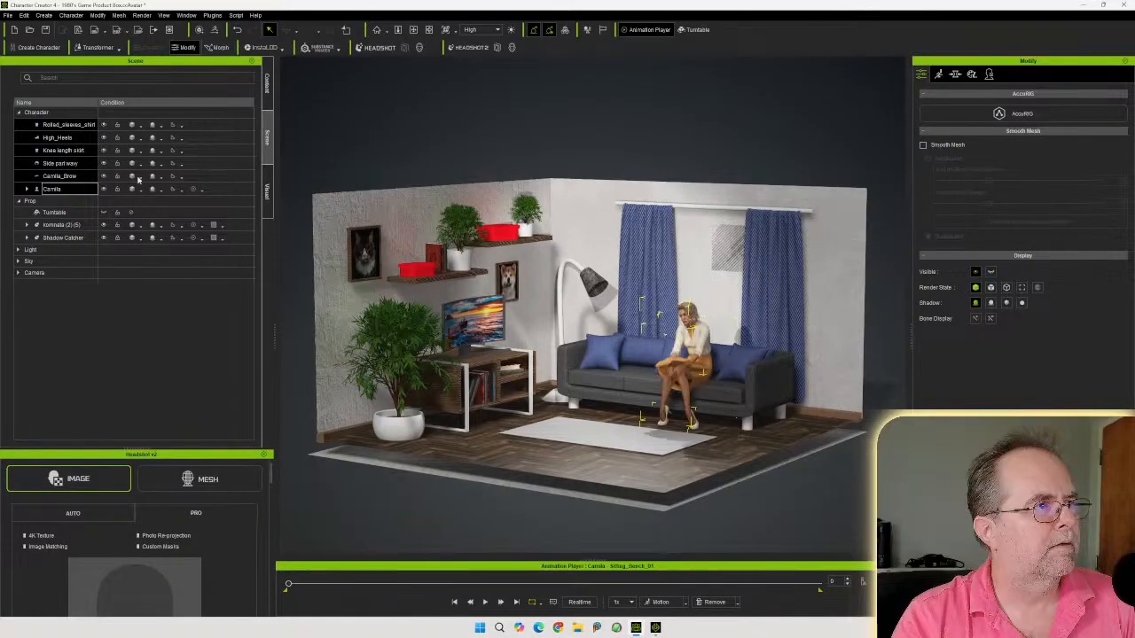
Orbit and zoom around the room to view the character seated in the finished scene
{"action": "mouse_move", "coordinate": [507, 375]}
{"action": "right_mouse_down"}
{"action": "mouse_move", "coordinate": [441, 416]}
{"action": "mouse_move", "coordinate": [285, 402]}
{"action": "mouse_move", "coordinate": [322, 393]}
{"action": "mouse_move", "coordinate": [442, 468]}
{"action": "mouse_move", "coordinate": [498, 386]}
{"action": "right_mouse_up"}
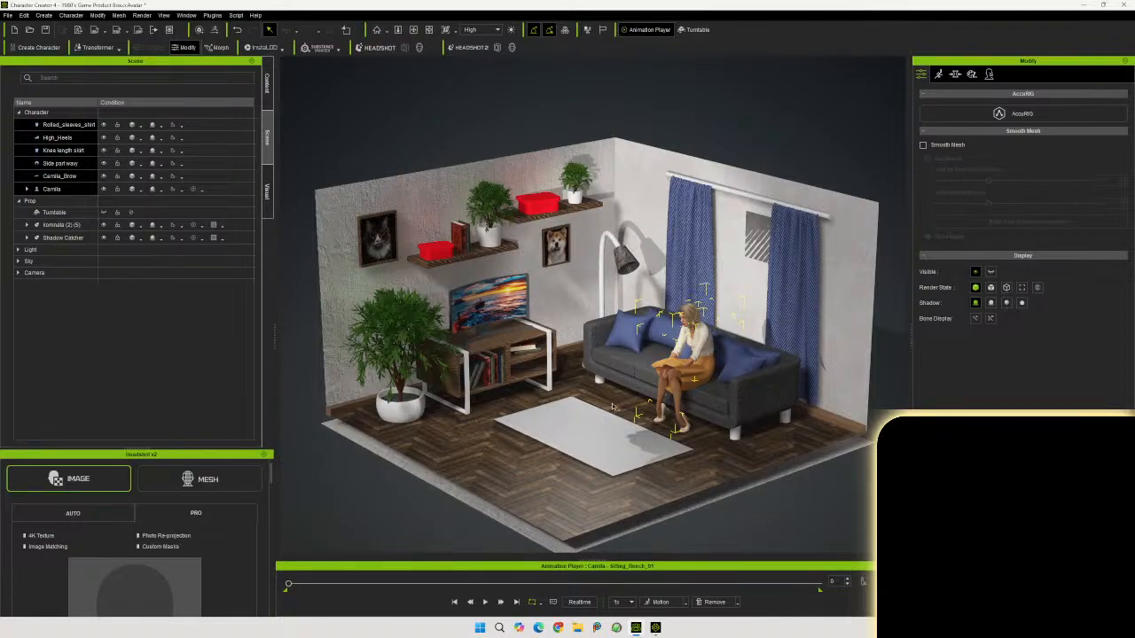
{"action": "right_click_drag", "start_coordinate": [611, 406], "coordinate": [739, 361]}
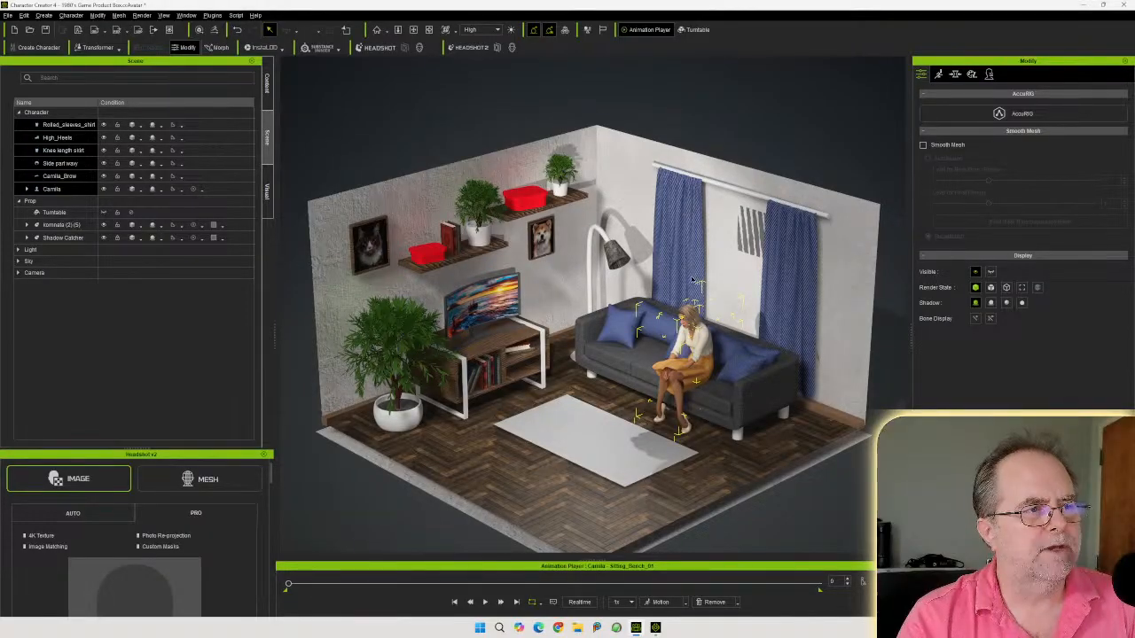
{"action": "middle_click_drag", "start_coordinate": [691, 278], "coordinate": [680, 247]}
{"action": "right_click_drag", "start_coordinate": [672, 254], "coordinate": [667, 213]}
{"action": "scroll", "coordinate": [667, 213], "scroll_direction": "up", "scroll_amount": 4}
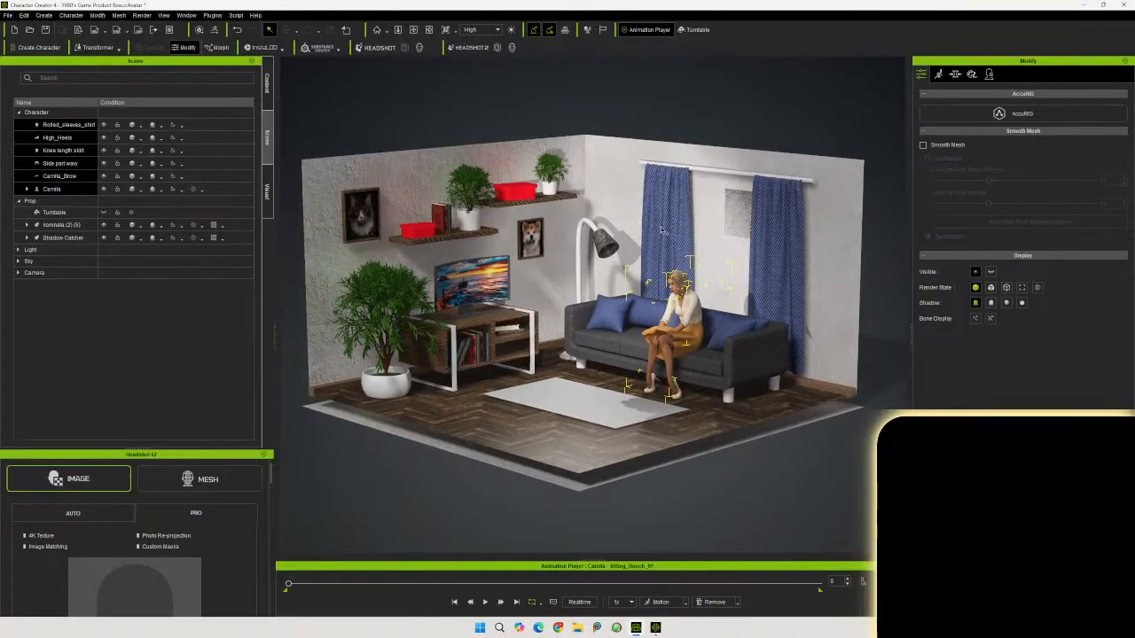
{"action": "scroll", "coordinate": [664, 239], "scroll_direction": "up", "scroll_amount": 5}
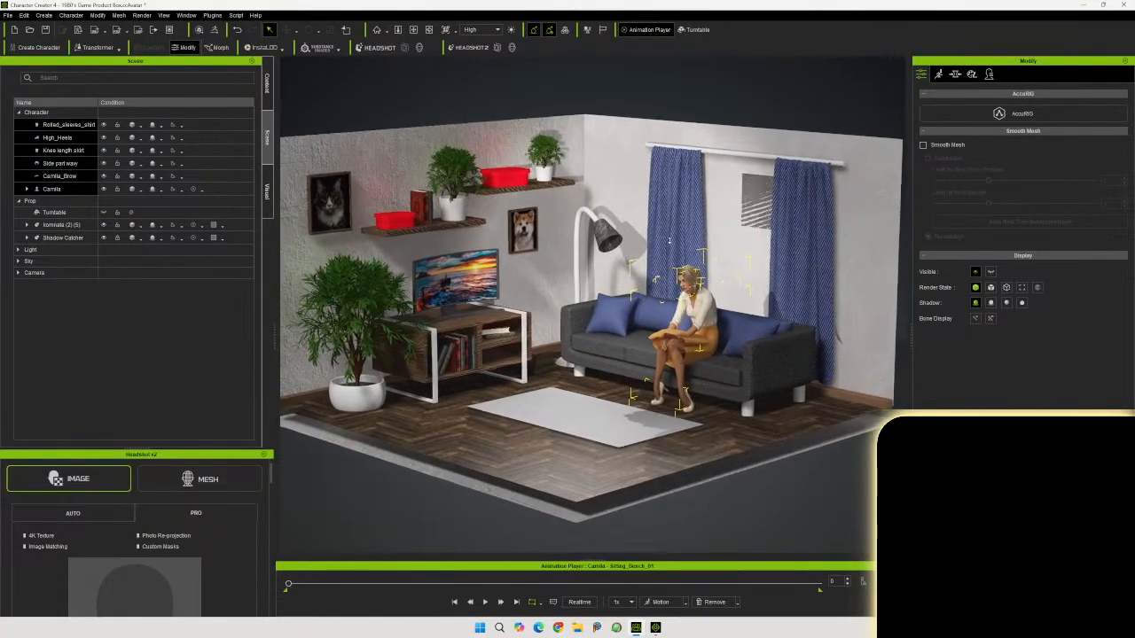
Zoom and orbit the view around the room, including a top-down pass over the sofa and rug
{"action": "scroll", "coordinate": [658, 232], "scroll_direction": "up", "scroll_amount": 2}
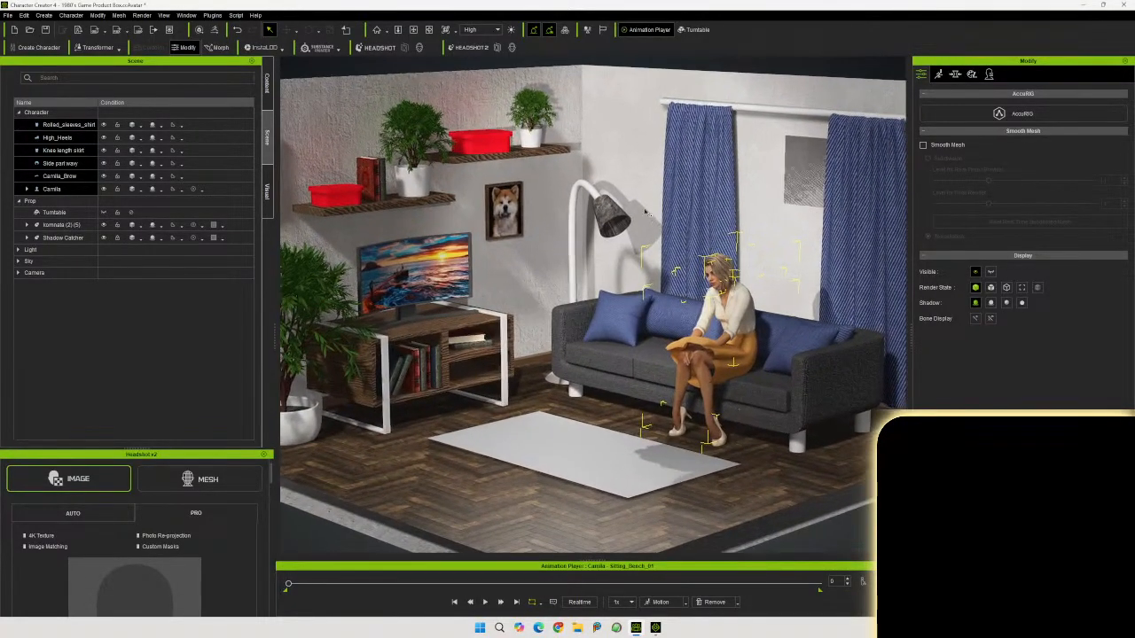
{"action": "scroll", "coordinate": [652, 220], "scroll_direction": "up", "scroll_amount": 2}
{"action": "right_click_drag", "start_coordinate": [679, 244], "coordinate": [745, 245]}
{"action": "middle_click_drag", "start_coordinate": [737, 251], "coordinate": [688, 246]}
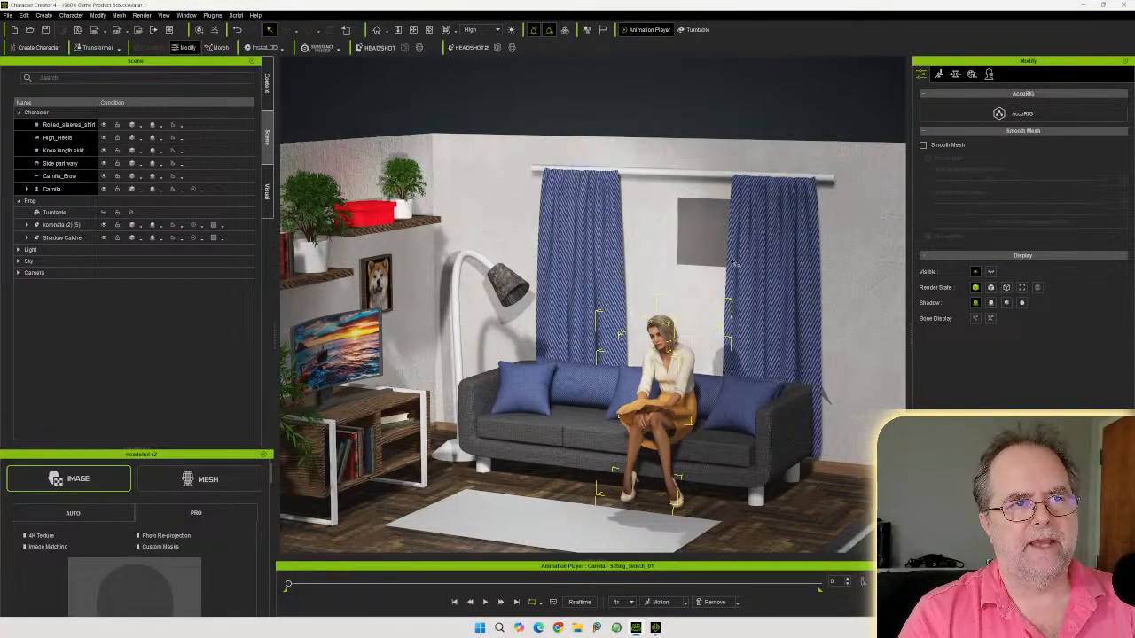
{"action": "right_click_drag", "start_coordinate": [729, 264], "coordinate": [528, 393]}
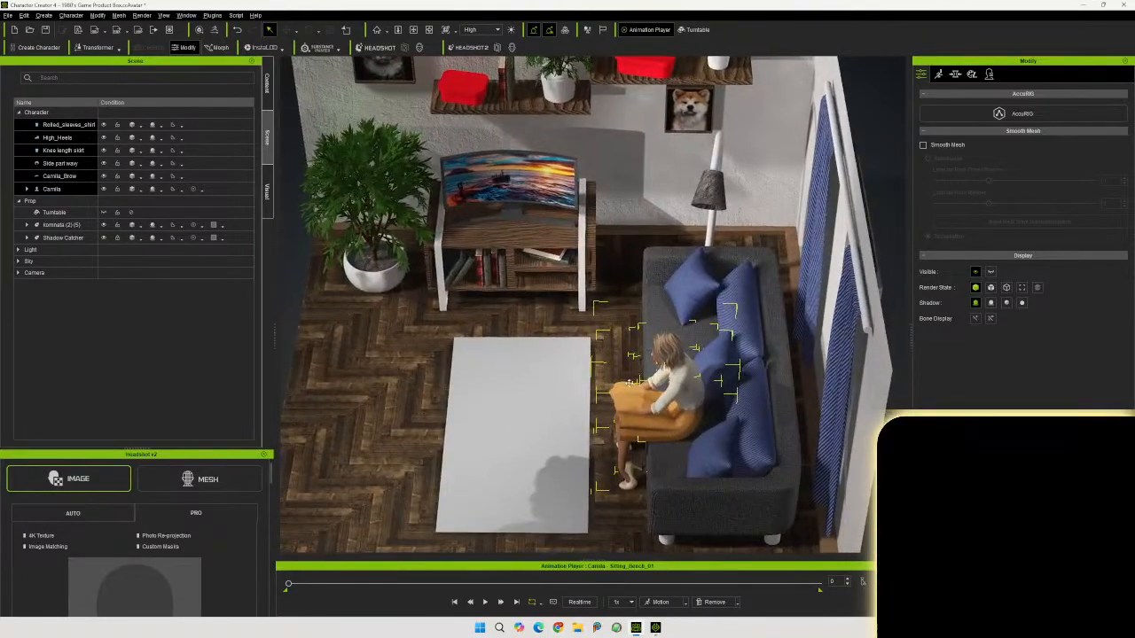
{"action": "right_click_drag", "start_coordinate": [640, 383], "coordinate": [504, 351]}
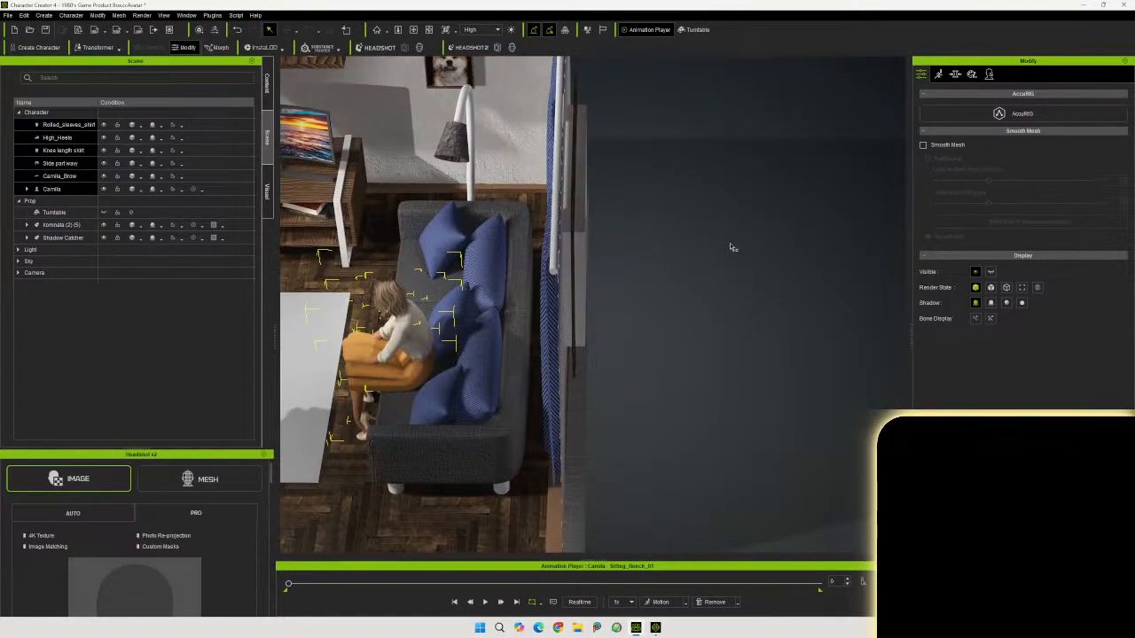
{"action": "right_click_drag", "start_coordinate": [502, 432], "coordinate": [727, 307]}
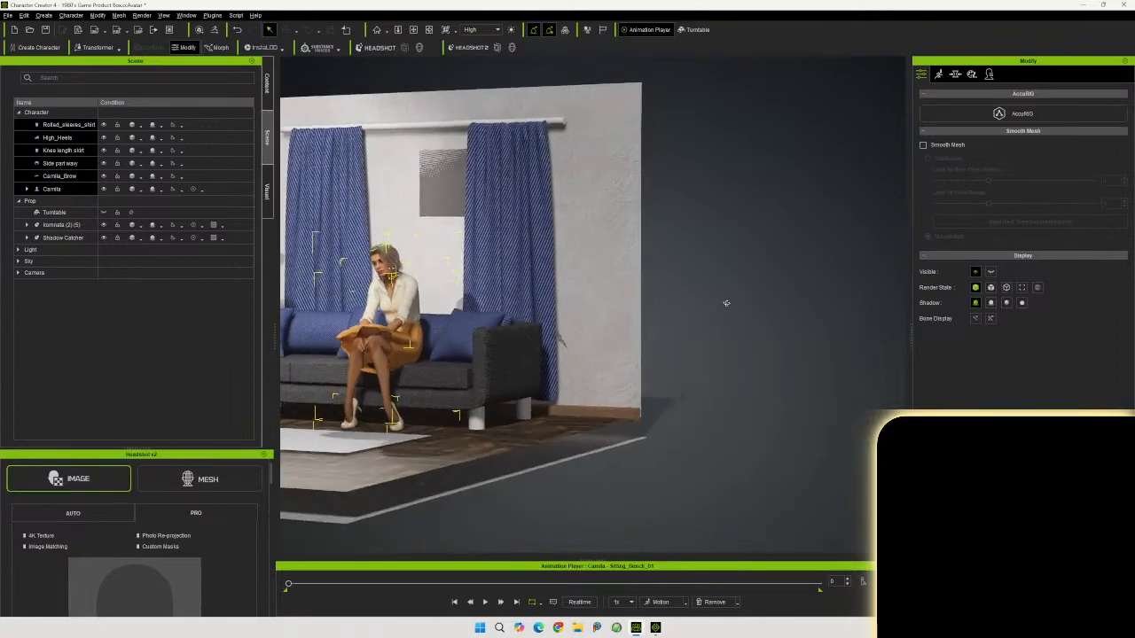
{"action": "scroll", "coordinate": [852, 401], "scroll_direction": "up", "scroll_amount": 3}
{"action": "middle_click_drag", "start_coordinate": [853, 401], "coordinate": [1038, 420]}
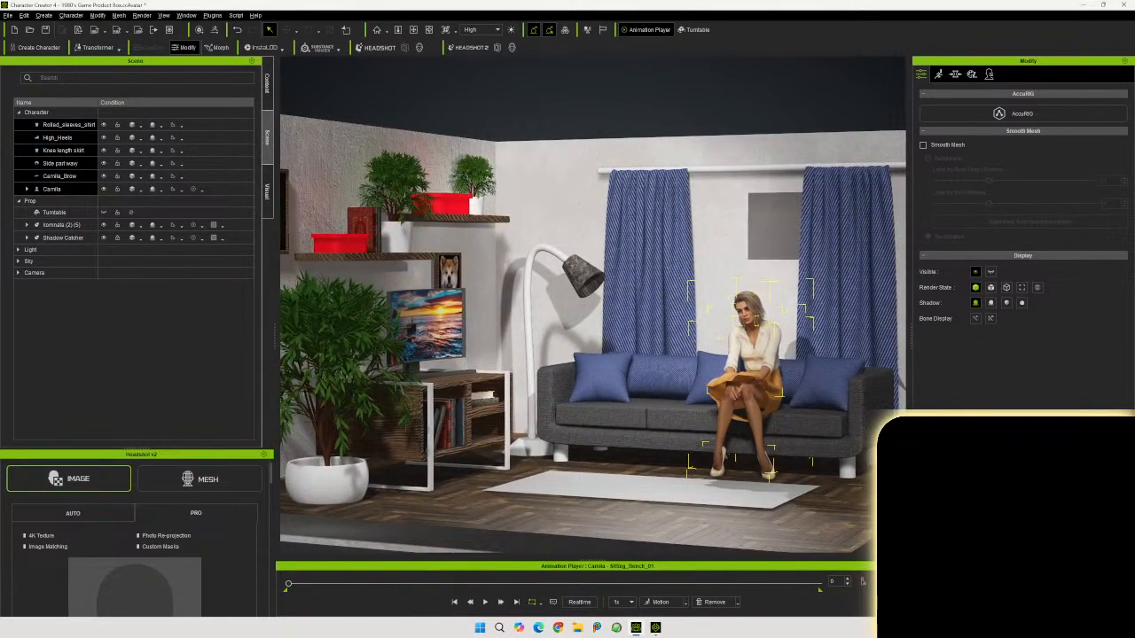
{"action": "right_click_drag", "start_coordinate": [752, 453], "coordinate": [718, 491]}
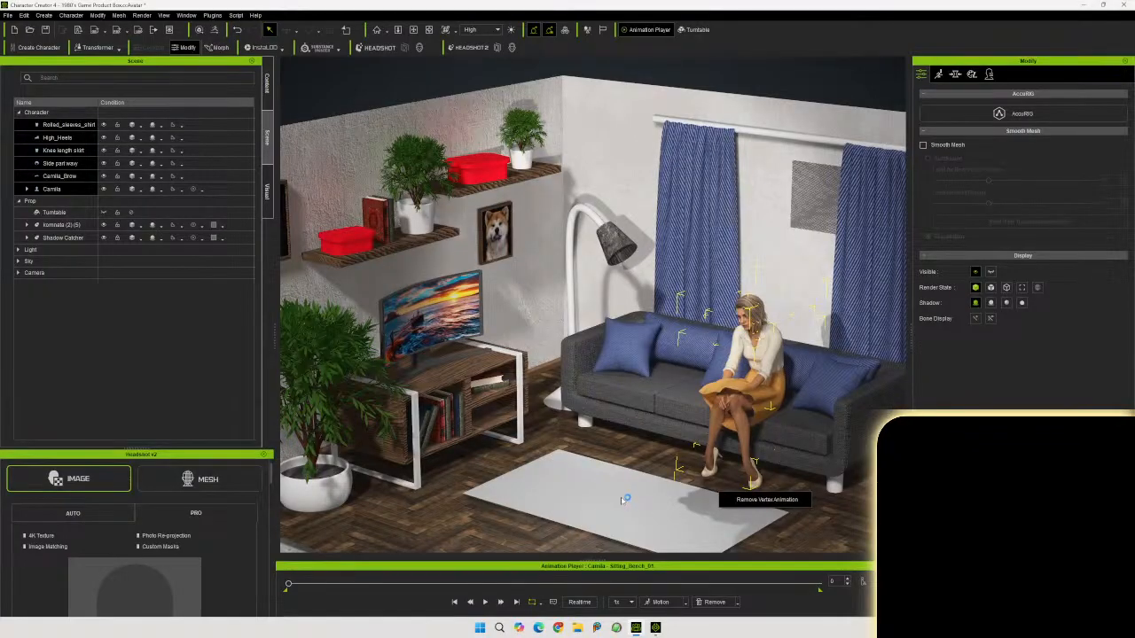
Orbit the view closer to the seated character and sofa from several angles in front of the window
{"action": "right_click_drag", "start_coordinate": [659, 501], "coordinate": [664, 449]}
{"action": "middle_click_drag", "start_coordinate": [664, 450], "coordinate": [668, 506]}
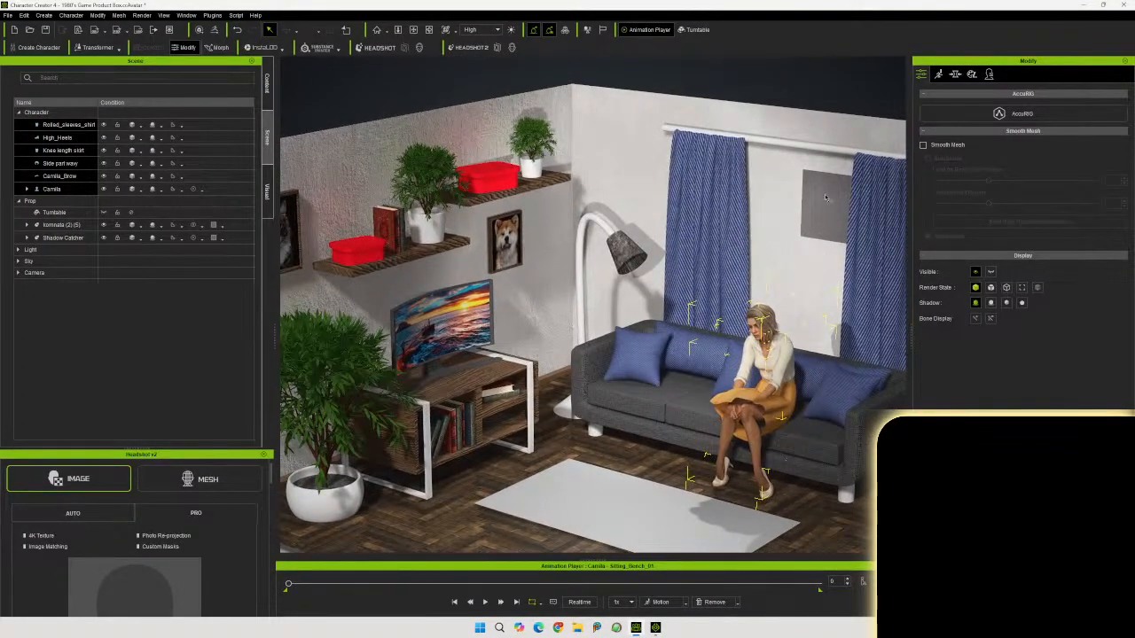
{"action": "right_click_drag", "start_coordinate": [774, 300], "coordinate": [824, 246]}
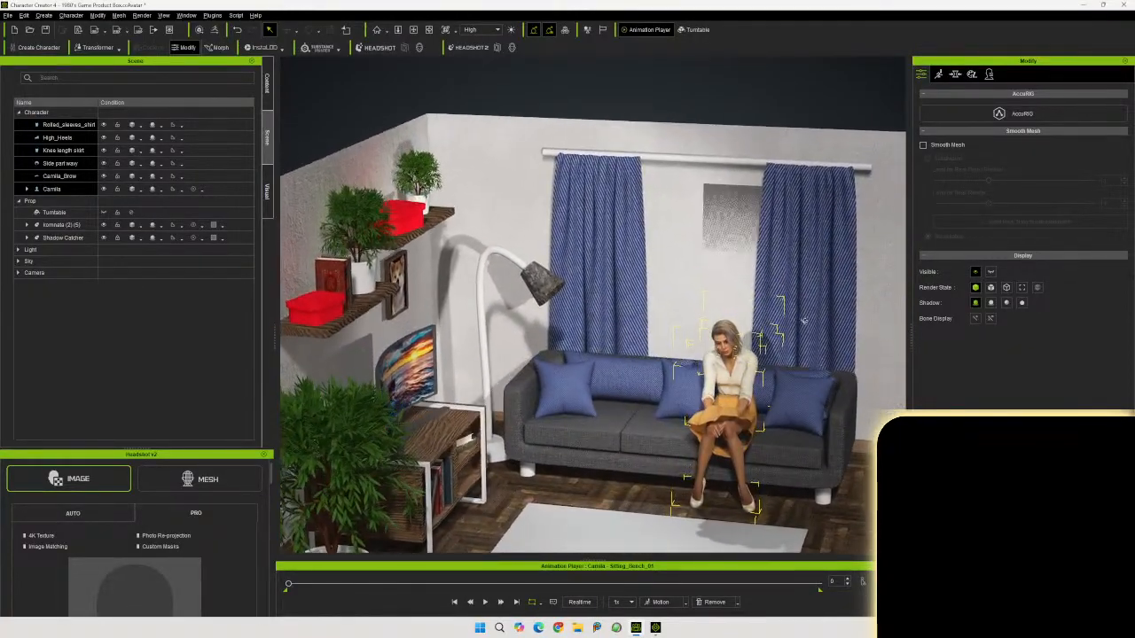
{"action": "right_click_drag", "start_coordinate": [719, 295], "coordinate": [680, 338]}
{"action": "mouse_move", "coordinate": [662, 345]}
{"action": "middle_mouse_down"}
{"action": "mouse_move", "coordinate": [771, 344]}
{"action": "mouse_move", "coordinate": [671, 346]}
{"action": "middle_mouse_up"}
{"action": "right_click_drag", "start_coordinate": [671, 345], "coordinate": [789, 321]}
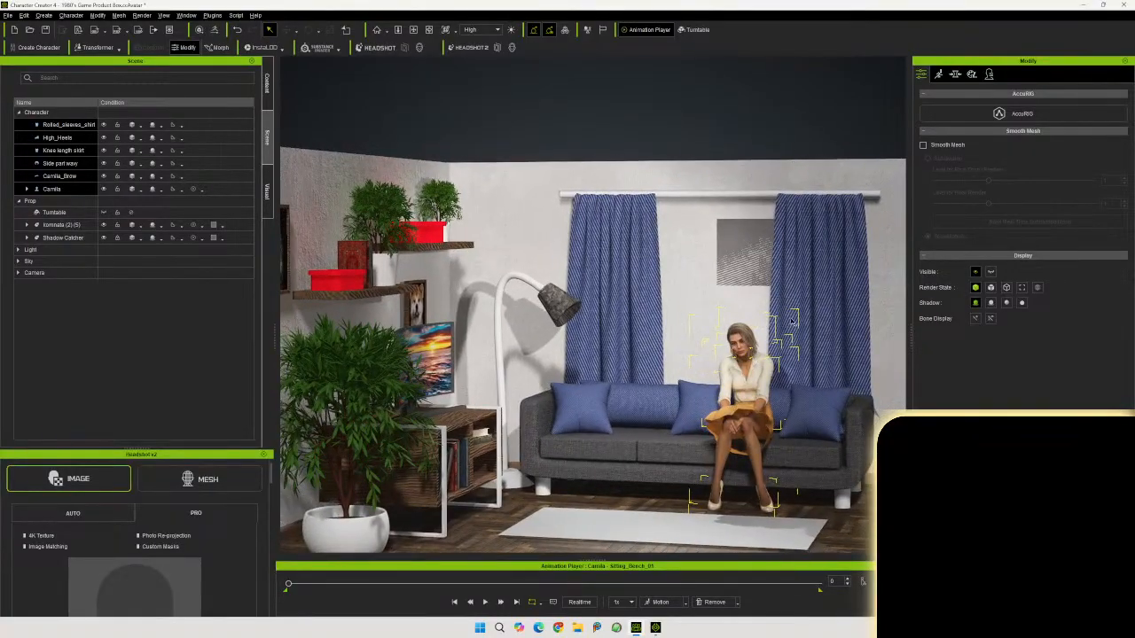
{"action": "middle_click_drag", "start_coordinate": [813, 317], "coordinate": [793, 352]}
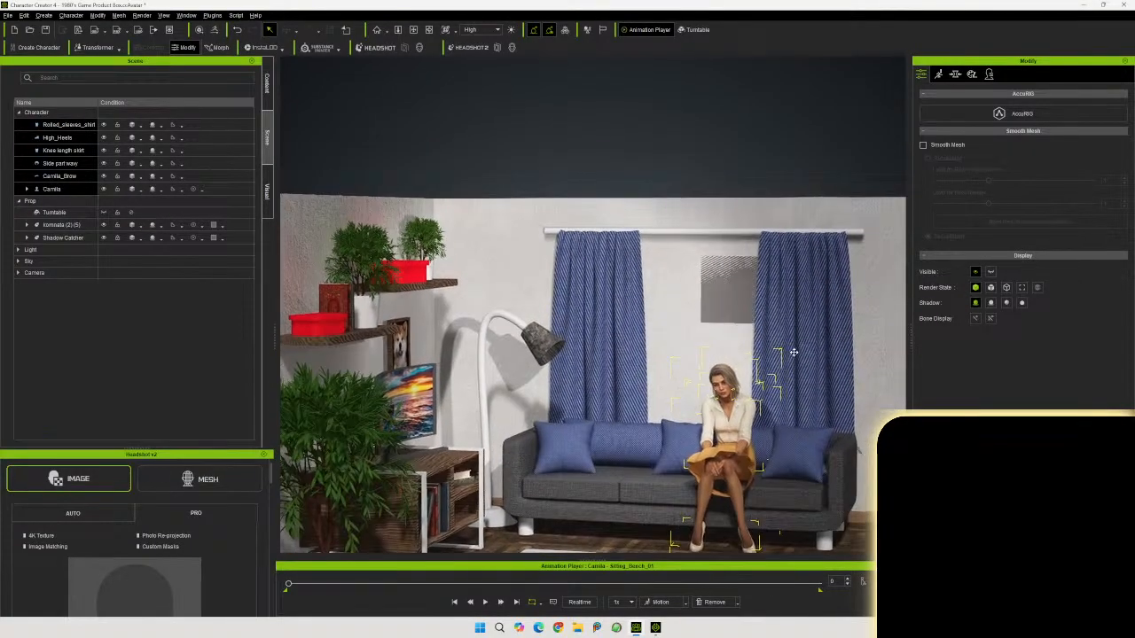
{"action": "left_click", "coordinate": [813, 305]}
{"action": "right_click_drag", "start_coordinate": [788, 333], "coordinate": [707, 322]}
{"action": "middle_click_drag", "start_coordinate": [689, 350], "coordinate": [702, 278]}
{"action": "scroll", "coordinate": [651, 381], "scroll_direction": "down", "scroll_amount": 3}
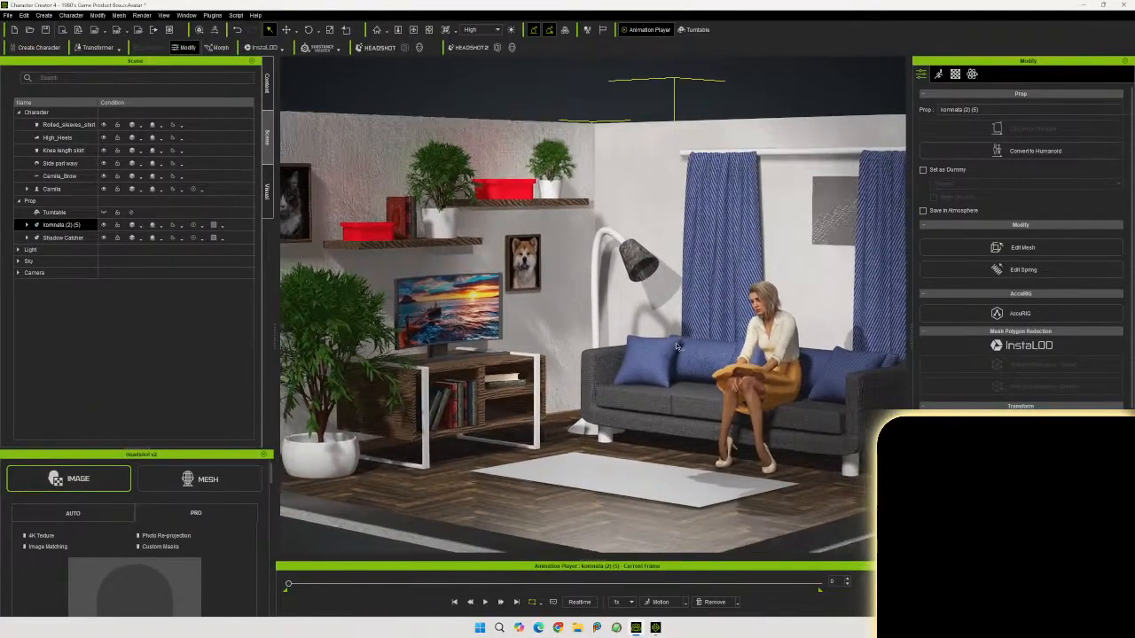
{"action": "right_click_drag", "start_coordinate": [655, 394], "coordinate": [655, 308]}
{"action": "middle_click_drag", "start_coordinate": [654, 308], "coordinate": [646, 332]}
{"action": "scroll", "coordinate": [644, 335], "scroll_direction": "up", "scroll_amount": 3}
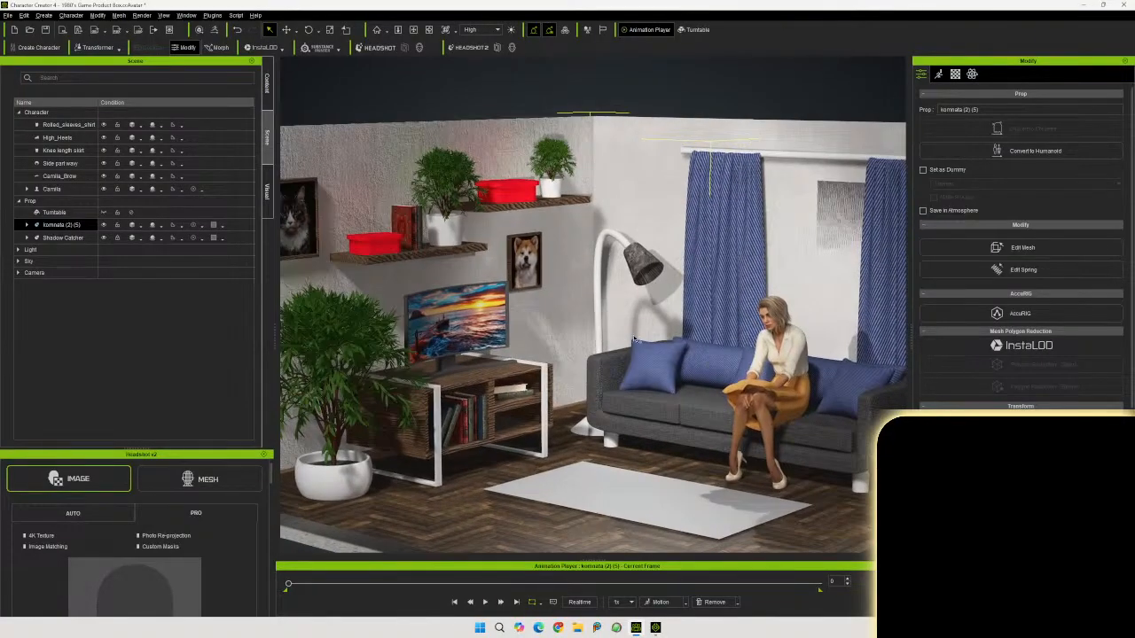
{"action": "scroll", "coordinate": [639, 340], "scroll_direction": "up", "scroll_amount": 3}
{"action": "right_click_drag", "start_coordinate": [670, 353], "coordinate": [716, 313]}
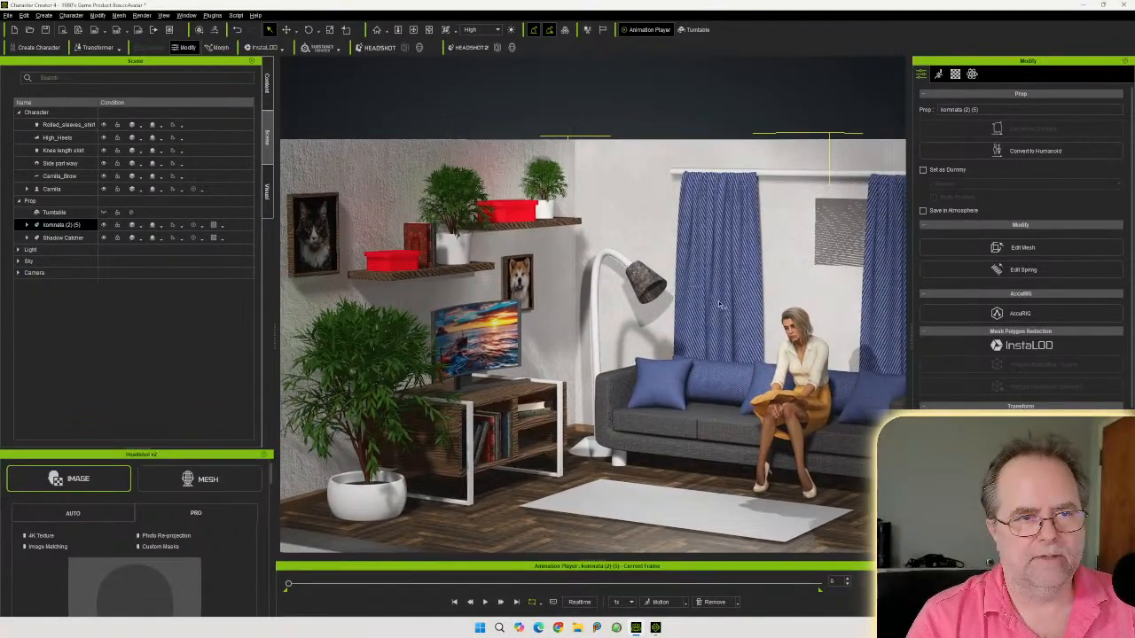
Select the character and keep adjusting the camera to frame the whole room from the front corner
{"action": "left_click", "coordinate": [714, 110]}
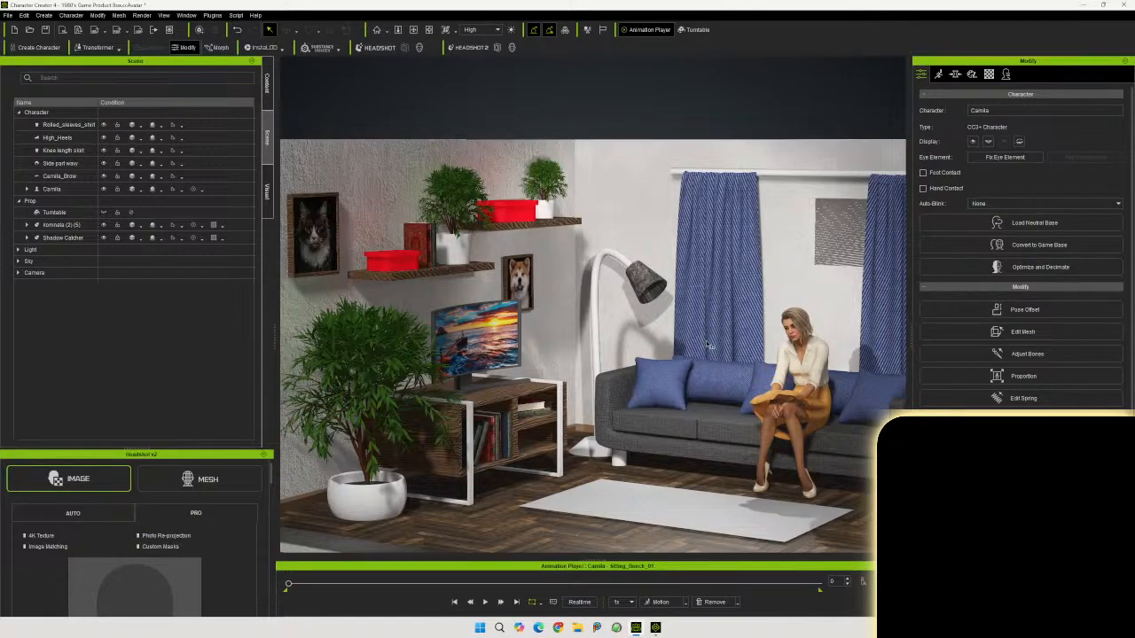
{"action": "right_click_drag", "start_coordinate": [698, 346], "coordinate": [851, 241]}
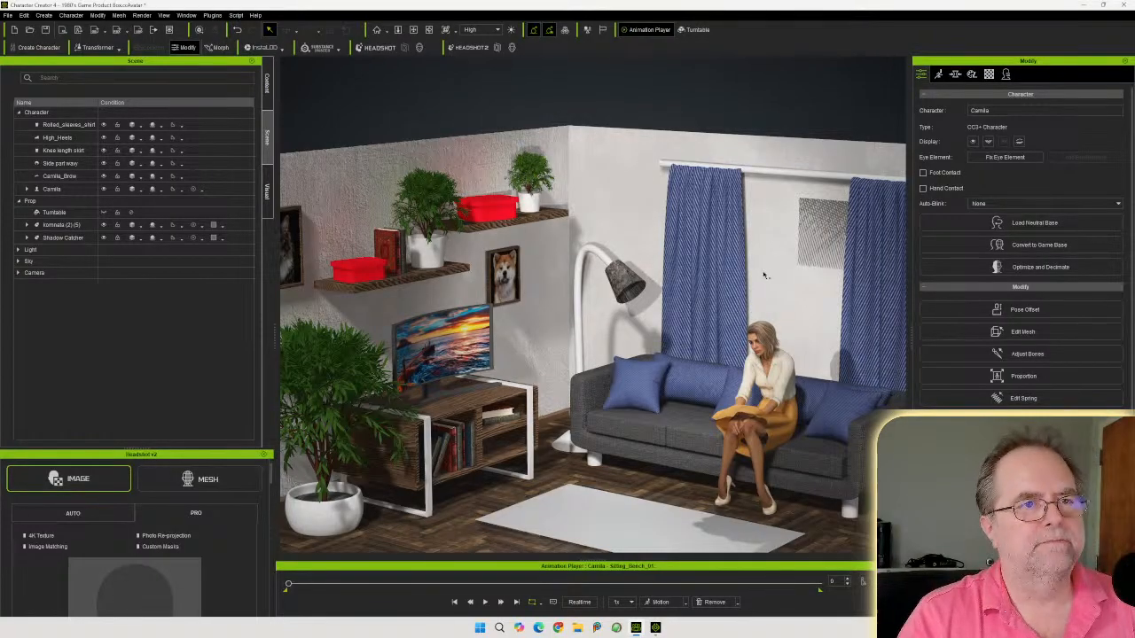
{"action": "scroll", "coordinate": [762, 275], "scroll_direction": "down", "scroll_amount": 3}
{"action": "right_click_drag", "start_coordinate": [700, 291], "coordinate": [719, 238]}
{"action": "middle_click_drag", "start_coordinate": [719, 239], "coordinate": [714, 307]}
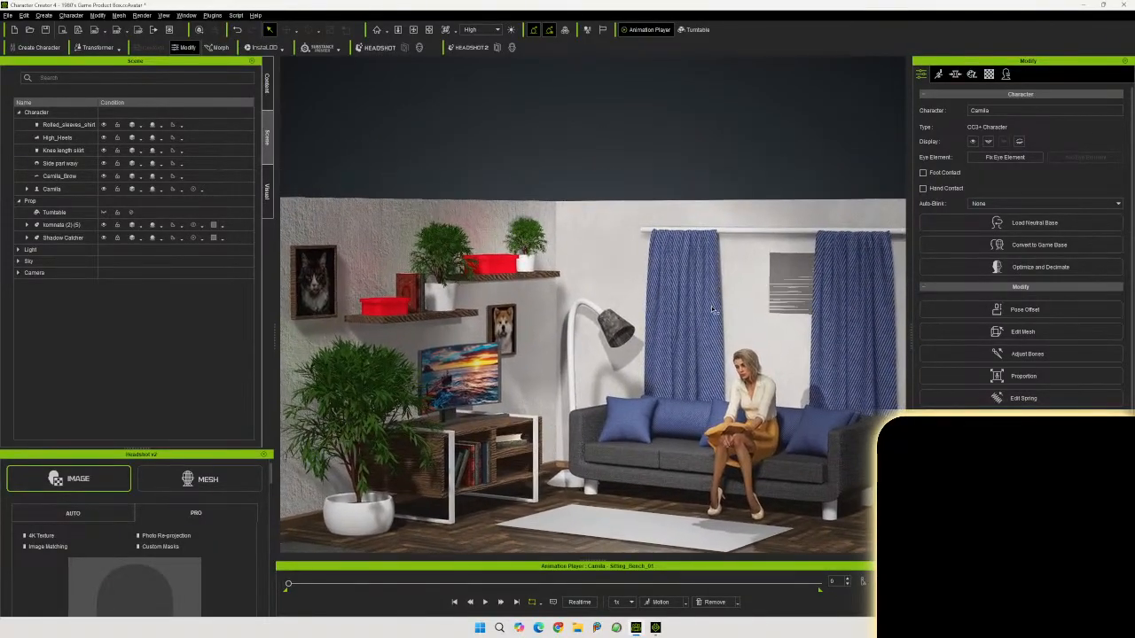
{"action": "right_click_drag", "start_coordinate": [714, 307], "coordinate": [702, 330]}
{"action": "middle_click_drag", "start_coordinate": [702, 330], "coordinate": [710, 309]}
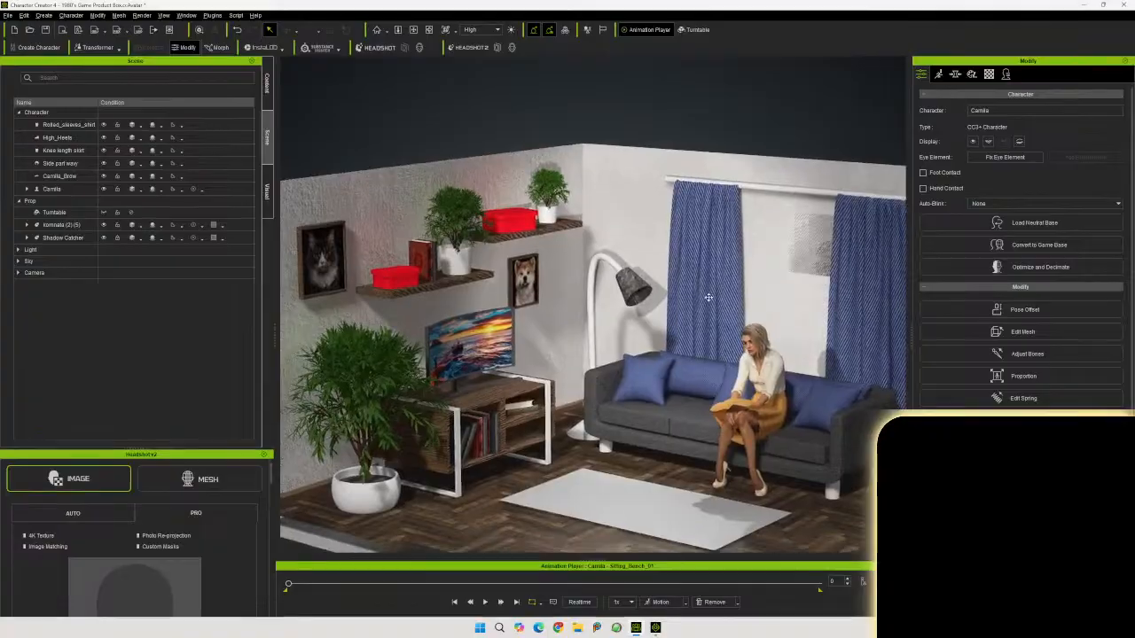
{"action": "left_click", "coordinate": [712, 306]}
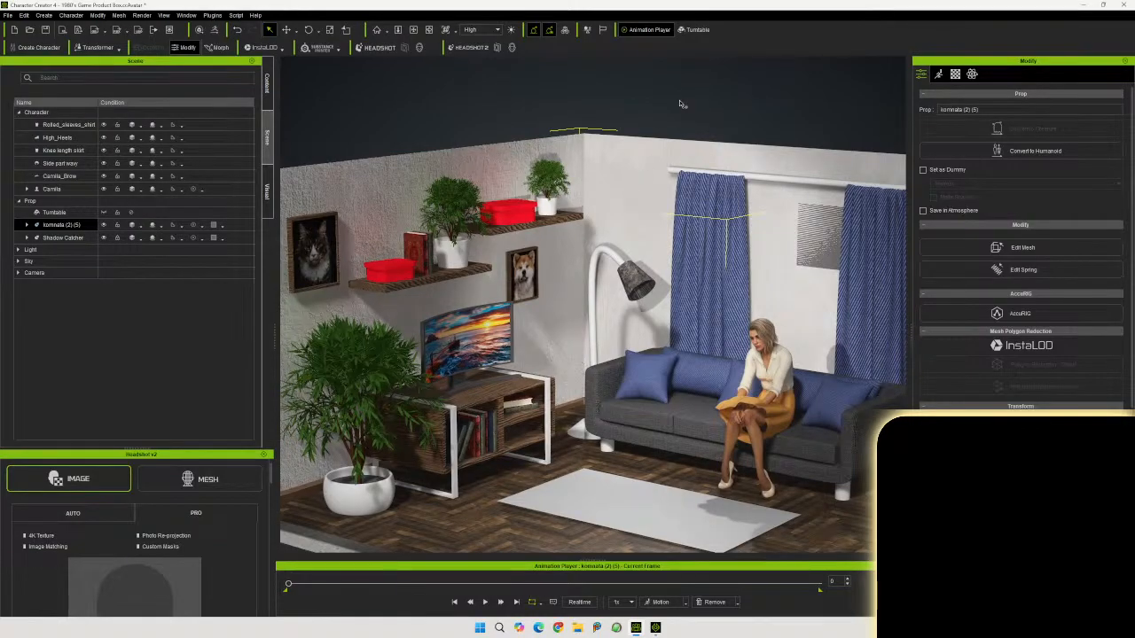
{"action": "left_click", "coordinate": [683, 105]}
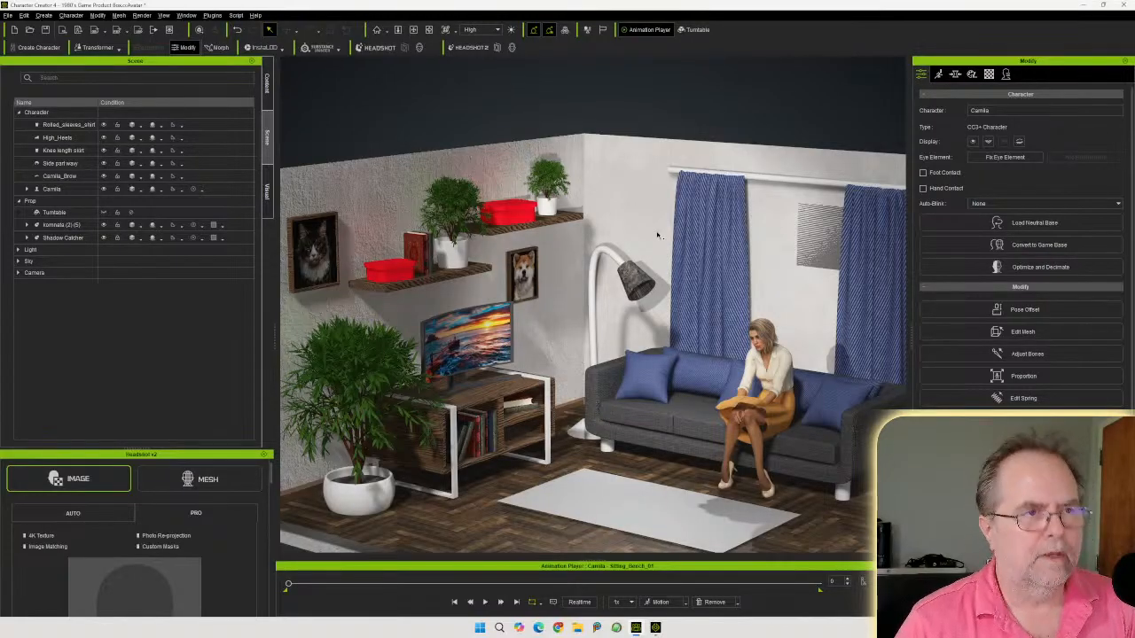
{"action": "mouse_move", "coordinate": [660, 224]}
{"action": "right_mouse_down"}
{"action": "mouse_move", "coordinate": [661, 174]}
{"action": "mouse_move", "coordinate": [666, 236]}
{"action": "mouse_move", "coordinate": [656, 245]}
{"action": "right_mouse_up"}
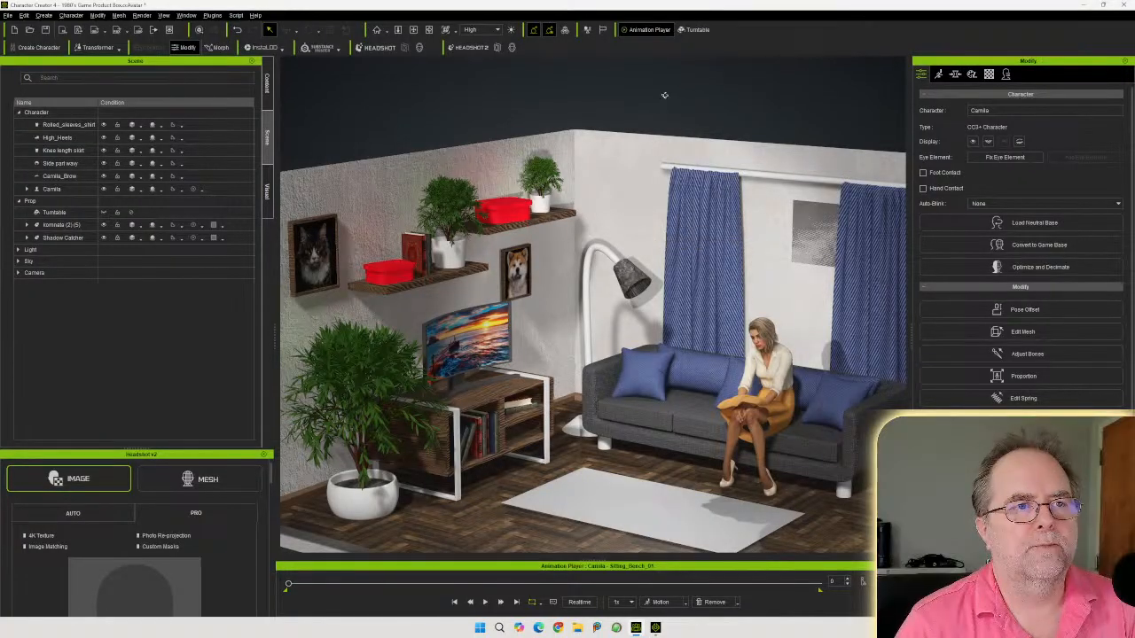
{"action": "left_click", "coordinate": [705, 103]}
{"action": "left_click", "coordinate": [574, 93]}
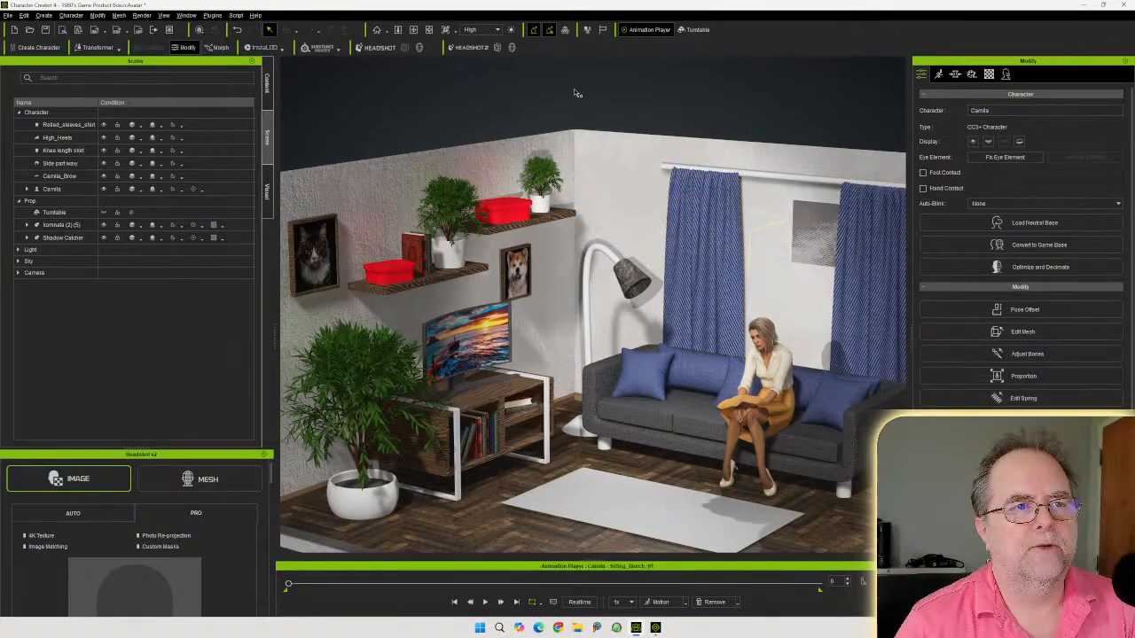
{"action": "middle_click_drag", "start_coordinate": [633, 240], "coordinate": [637, 205]}
{"action": "right_click_drag", "start_coordinate": [637, 205], "coordinate": [632, 188]}
{"action": "middle_click_drag", "start_coordinate": [632, 190], "coordinate": [636, 212]}
{"action": "left_click", "coordinate": [636, 217]}
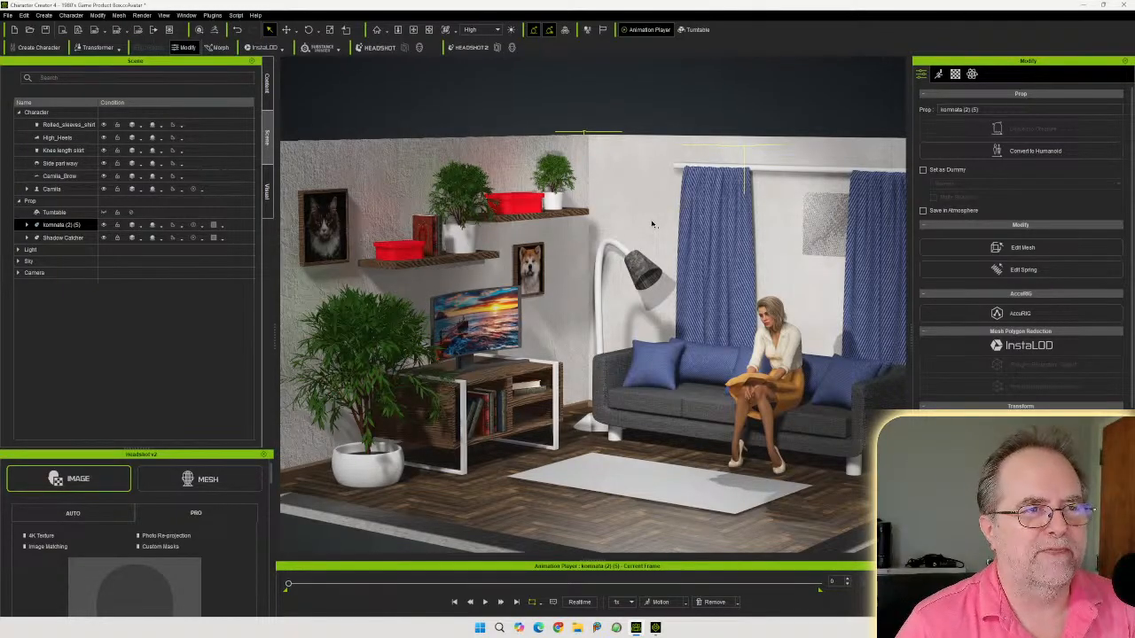
{"action": "left_click", "coordinate": [674, 94]}
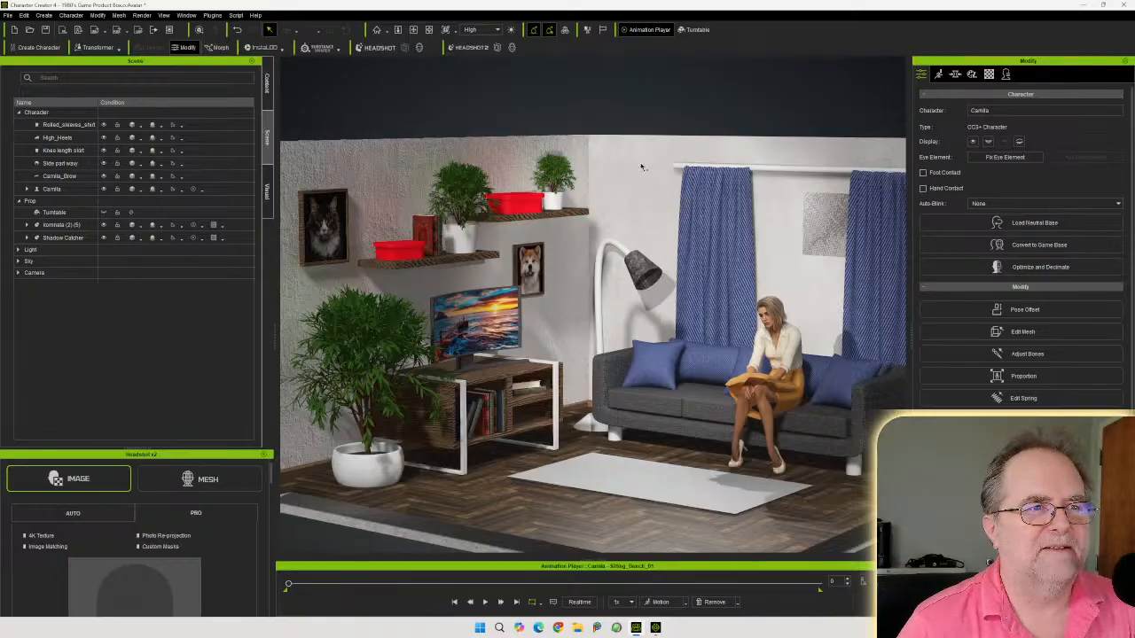
{"action": "mouse_move", "coordinate": [654, 210]}
{"action": "right_mouse_down"}
{"action": "mouse_move", "coordinate": [655, 195]}
{"action": "mouse_move", "coordinate": [661, 240]}
{"action": "mouse_move", "coordinate": [666, 206]}
{"action": "right_mouse_up"}
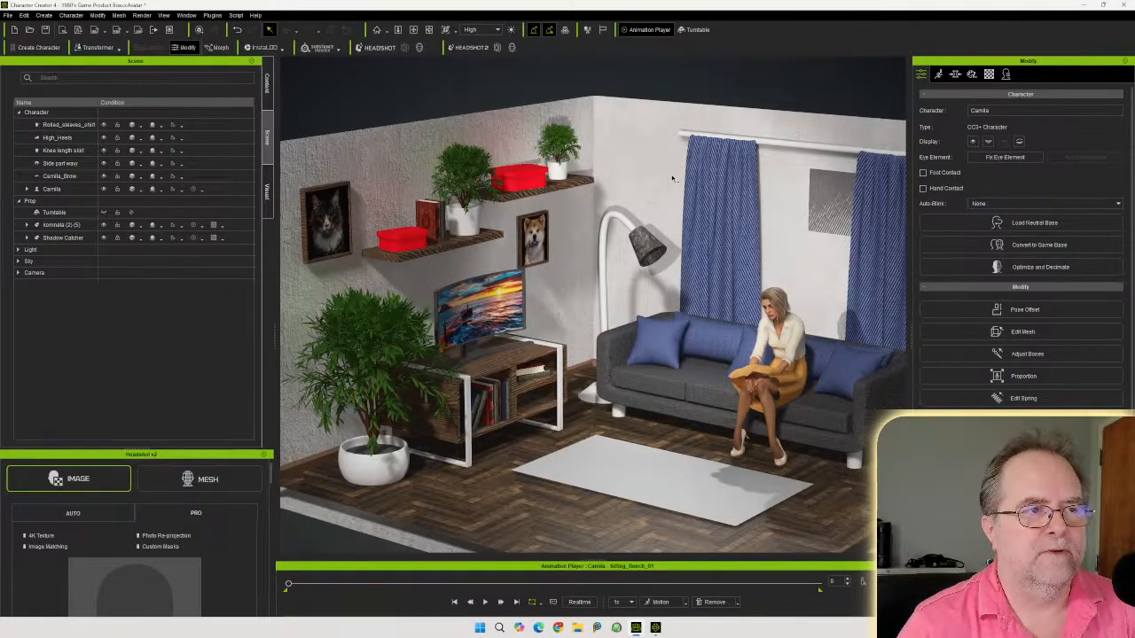
{"action": "mouse_move", "coordinate": [669, 181]}
{"action": "right_mouse_down"}
{"action": "mouse_move", "coordinate": [653, 169]}
{"action": "mouse_move", "coordinate": [653, 190]}
{"action": "right_mouse_up"}
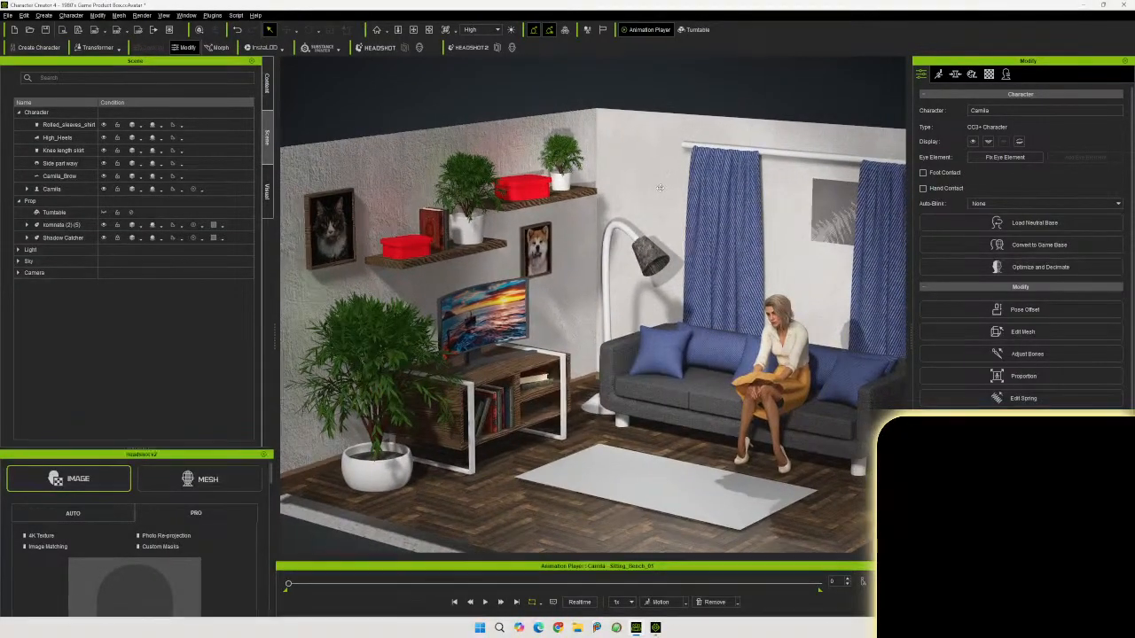
{"action": "left_click", "coordinate": [707, 225]}
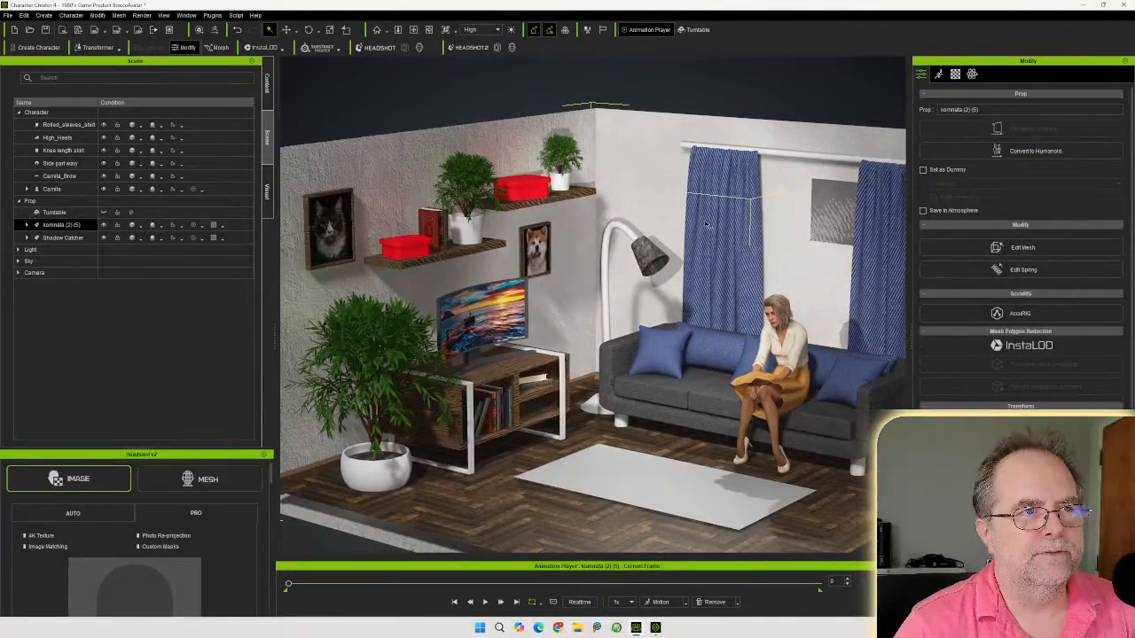
{"action": "left_click", "coordinate": [661, 93]}
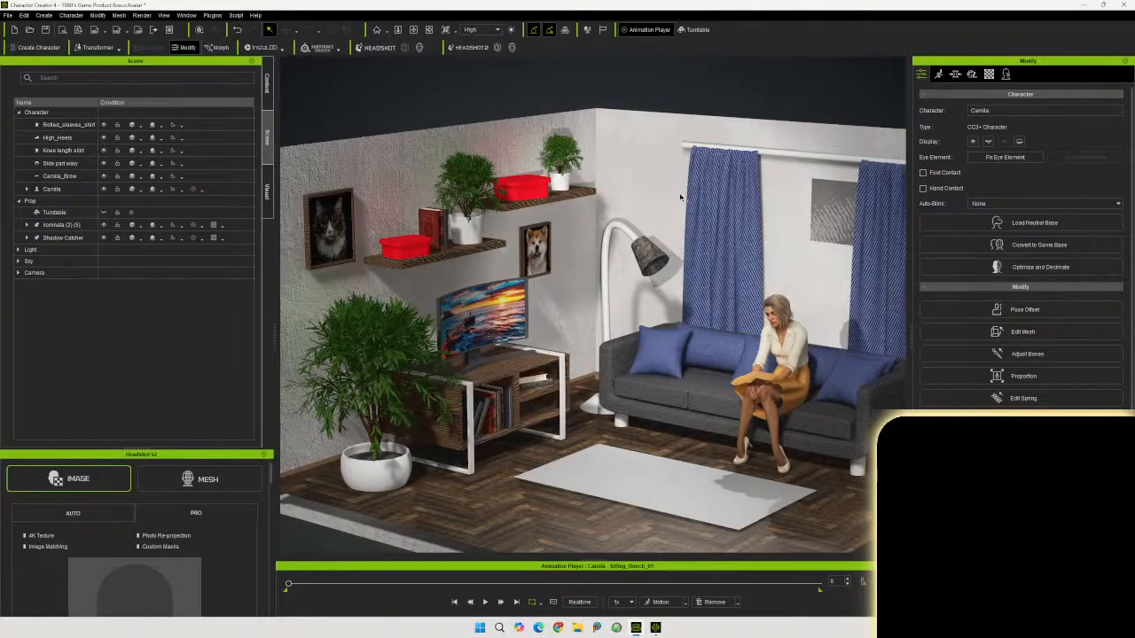
{"action": "scroll", "coordinate": [680, 197], "scroll_direction": "down", "scroll_amount": 2}
{"action": "middle_click_drag", "start_coordinate": [699, 228], "coordinate": [683, 209]}
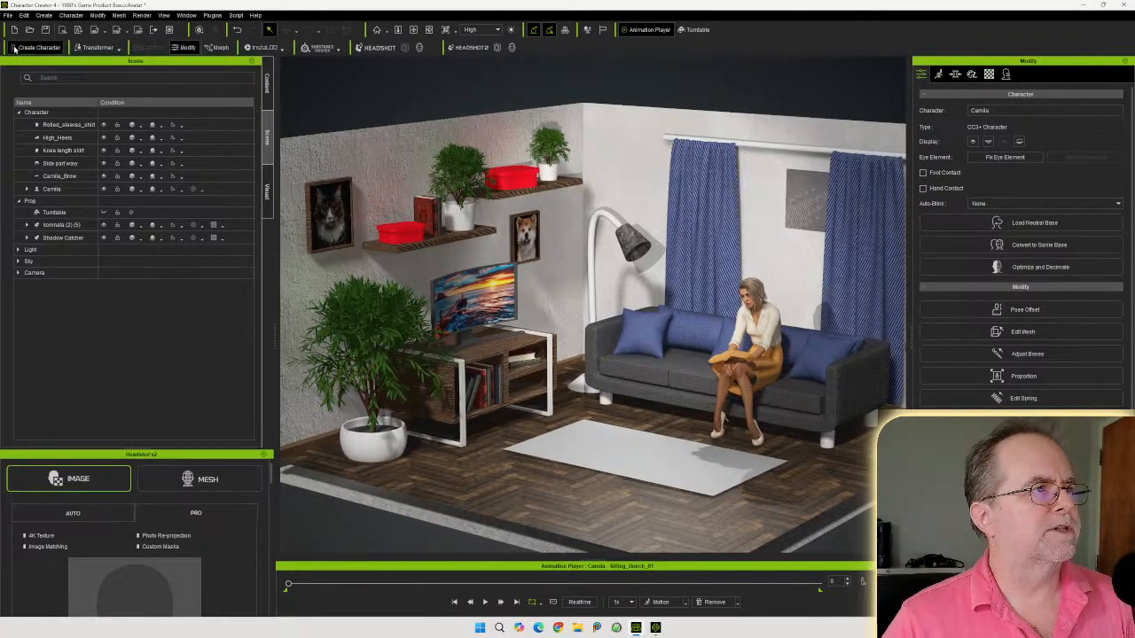
Save the project as a new file named Room reading seat and close the program
{"action": "left_click", "coordinate": [8, 15]}
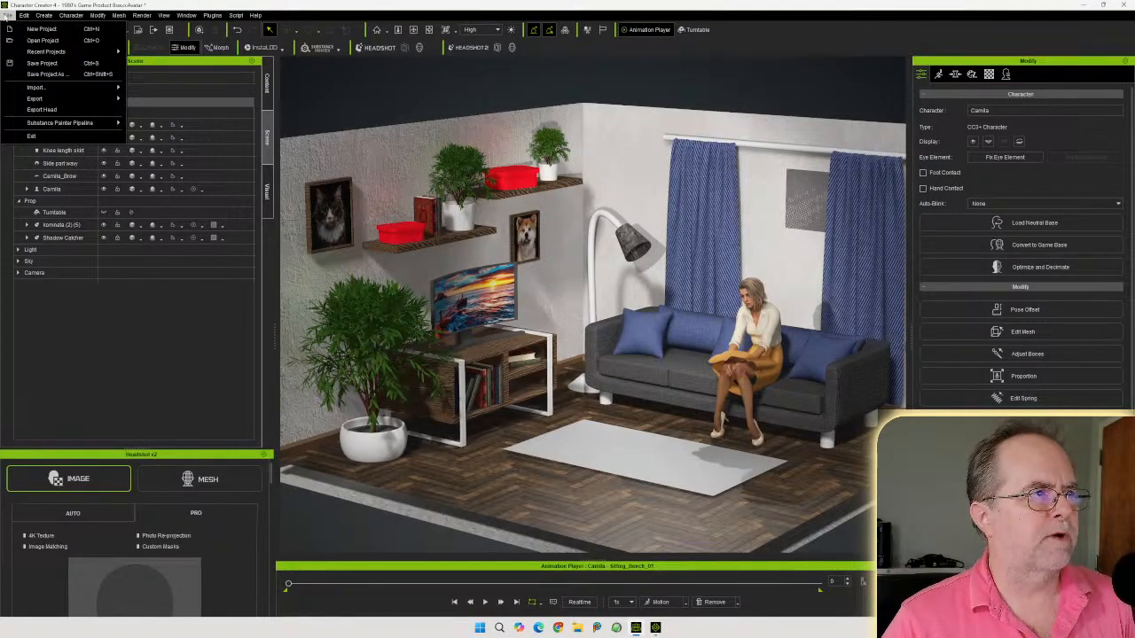
{"action": "left_click", "coordinate": [75, 75]}
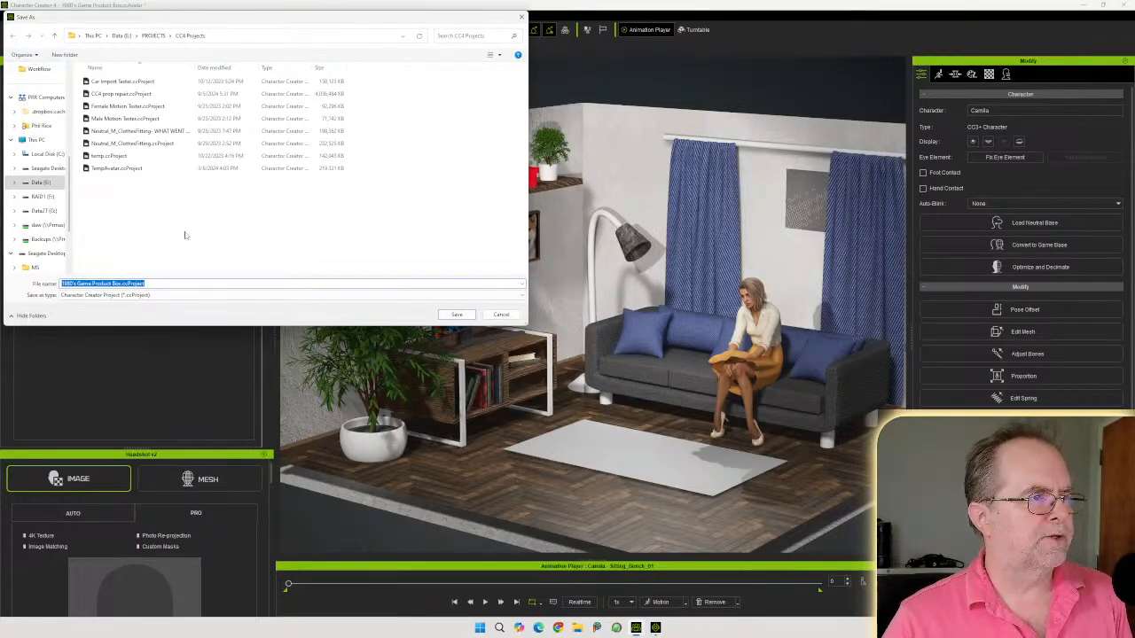
{"action": "left_click_drag", "start_coordinate": [122, 284], "coordinate": [29, 285]}
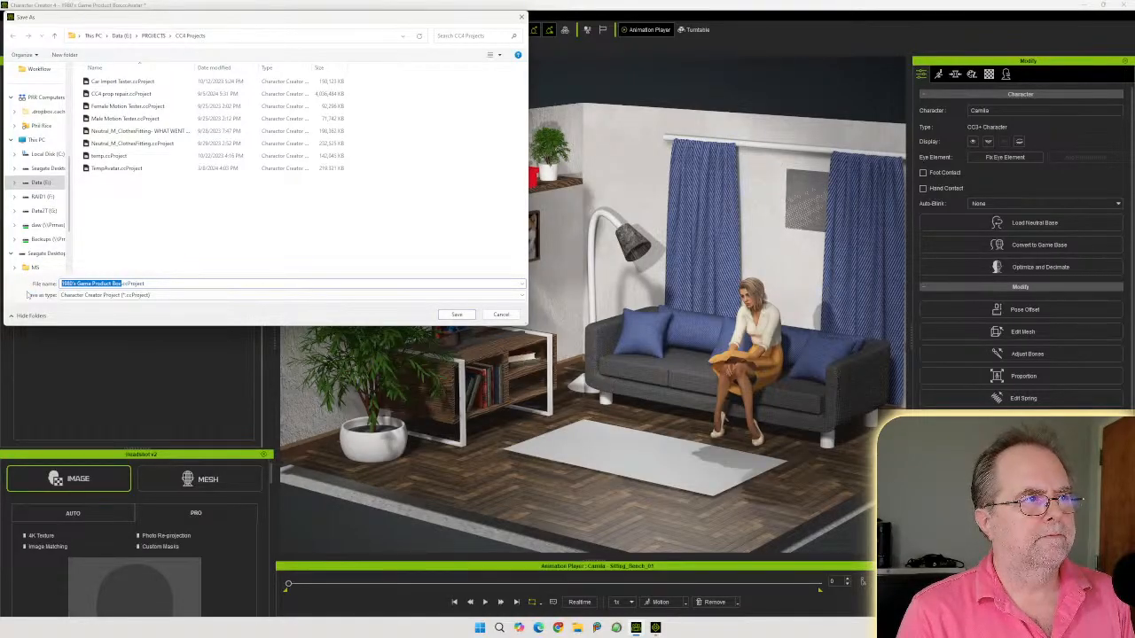
{"action": "type", "text": "Room reading seat"}
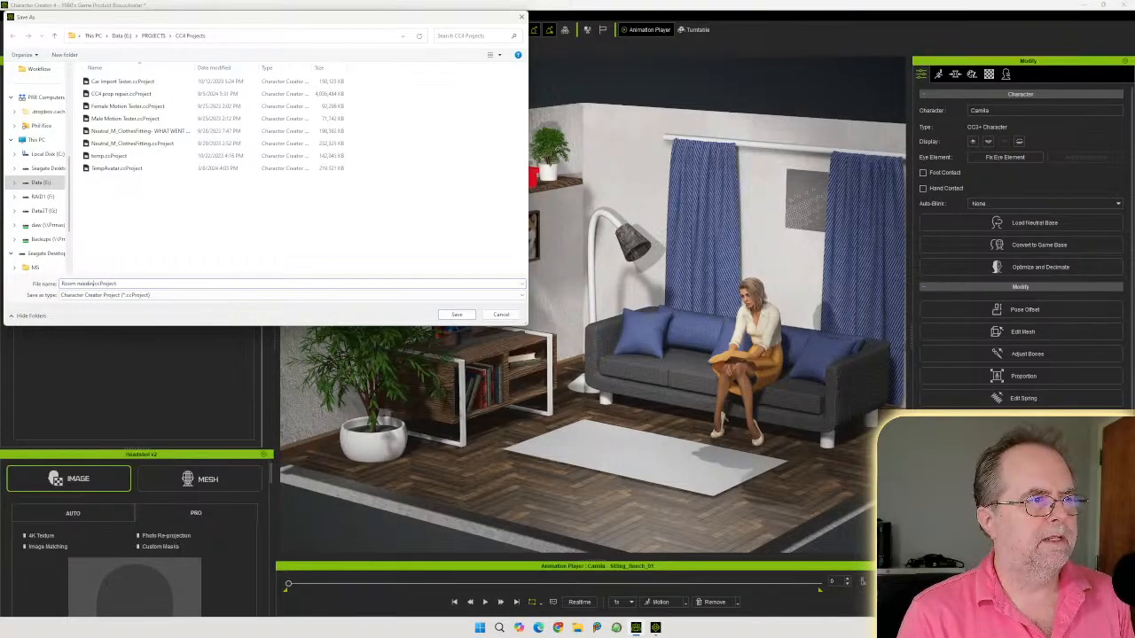
{"action": "key", "text": "Return"}
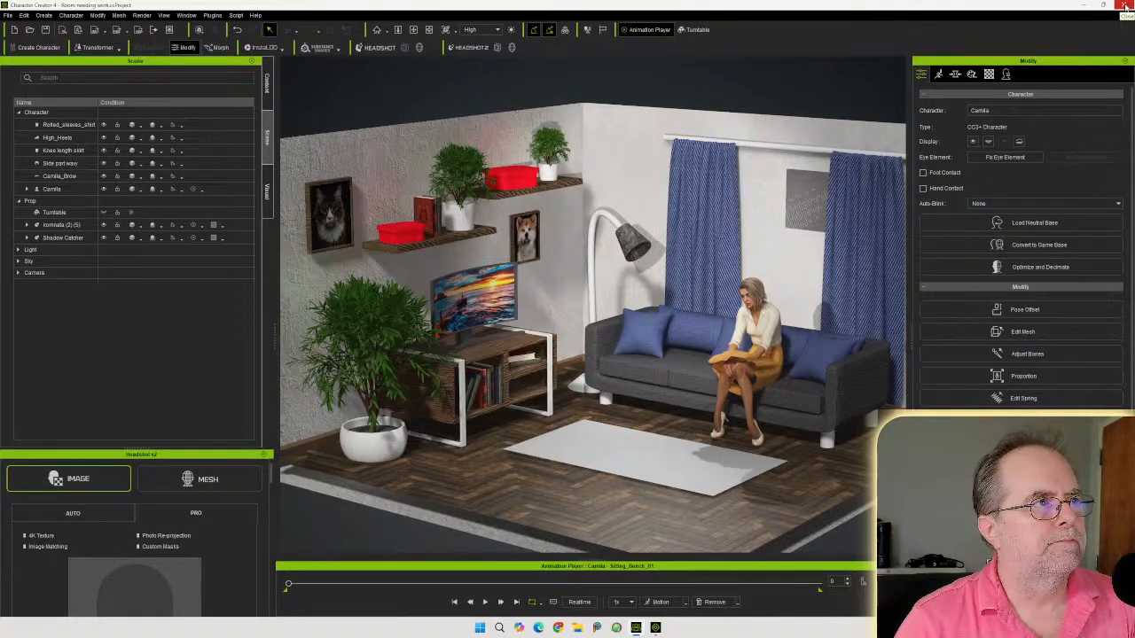
{"action": "left_click", "coordinate": [1124, 7]}
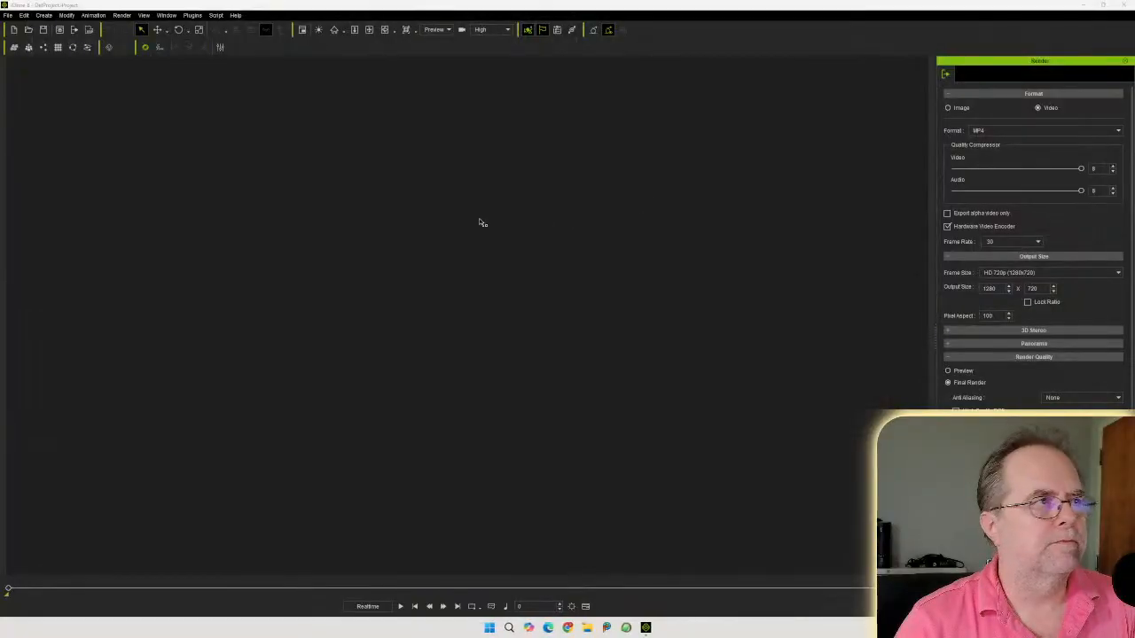
Open the custom Props library and drag the Antique Desk prop into the scene
{"action": "left_click", "coordinate": [7, 15]}
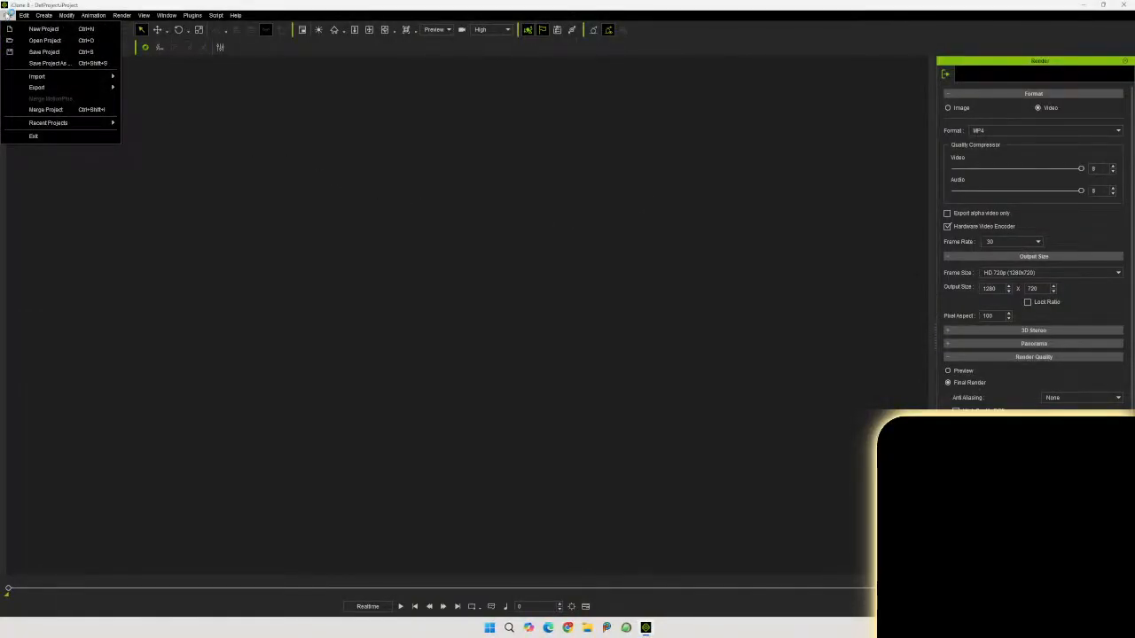
{"action": "left_click", "coordinate": [8, 15]}
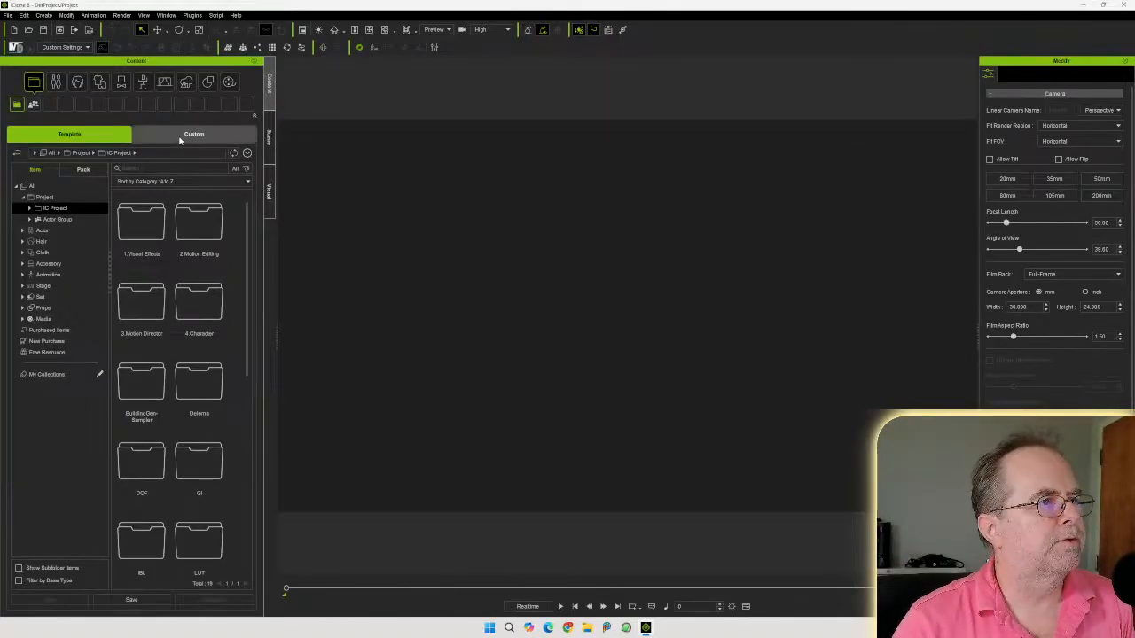
{"action": "left_click", "coordinate": [221, 132]}
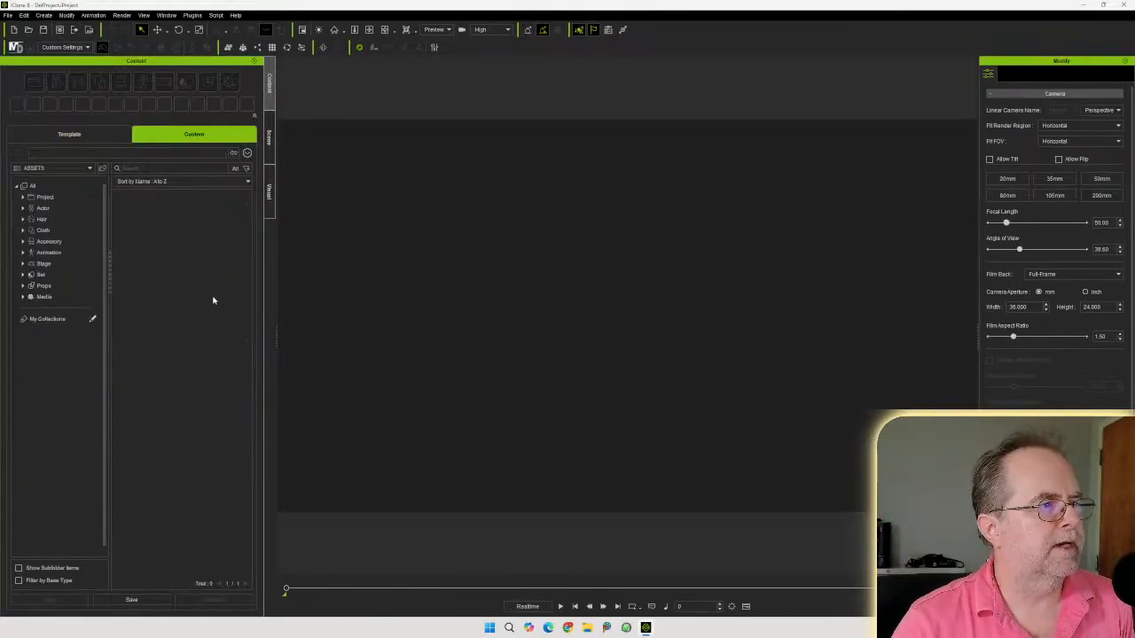
{"action": "left_click", "coordinate": [23, 285]}
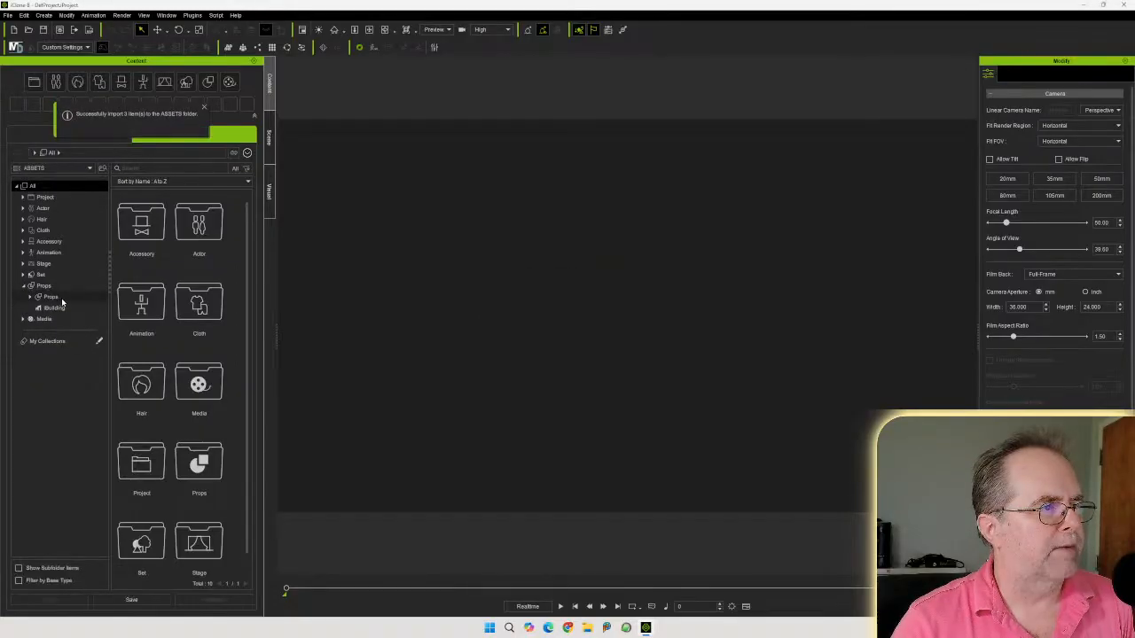
{"action": "left_click", "coordinate": [51, 299]}
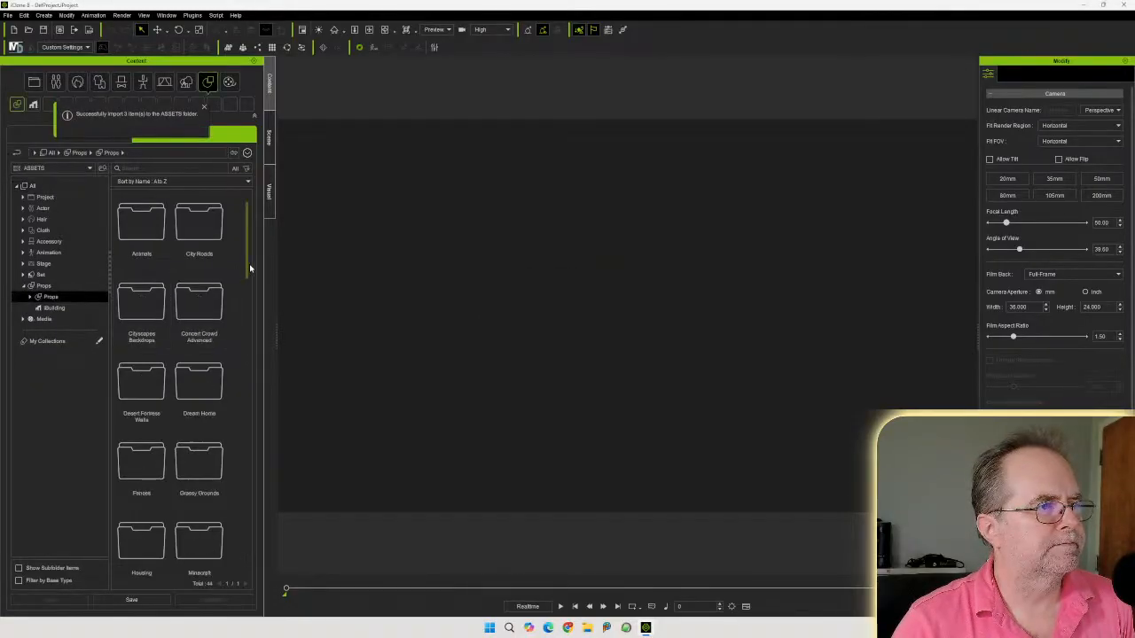
{"action": "scroll", "coordinate": [249, 261], "scroll_direction": "down", "scroll_amount": 2}
{"action": "left_click_drag", "start_coordinate": [249, 262], "coordinate": [240, 368]}
{"action": "left_click", "coordinate": [200, 339]}
{"action": "left_click_drag", "start_coordinate": [200, 334], "coordinate": [598, 400]}
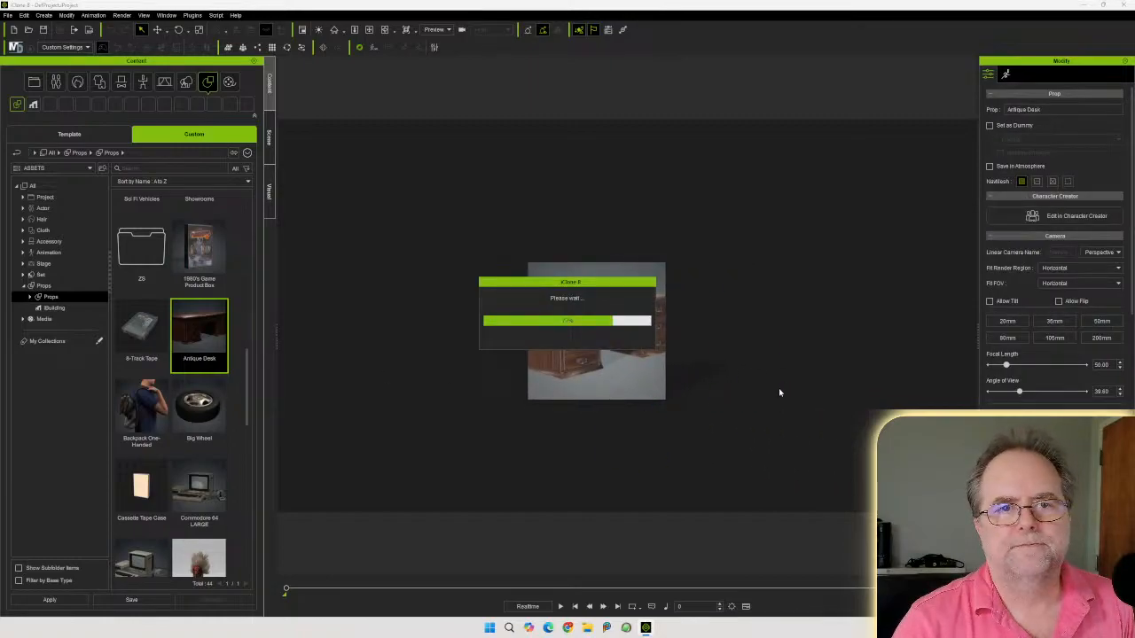
Set the desk's X and Y position to 0
{"action": "double_click", "coordinate": [1006, 261]}
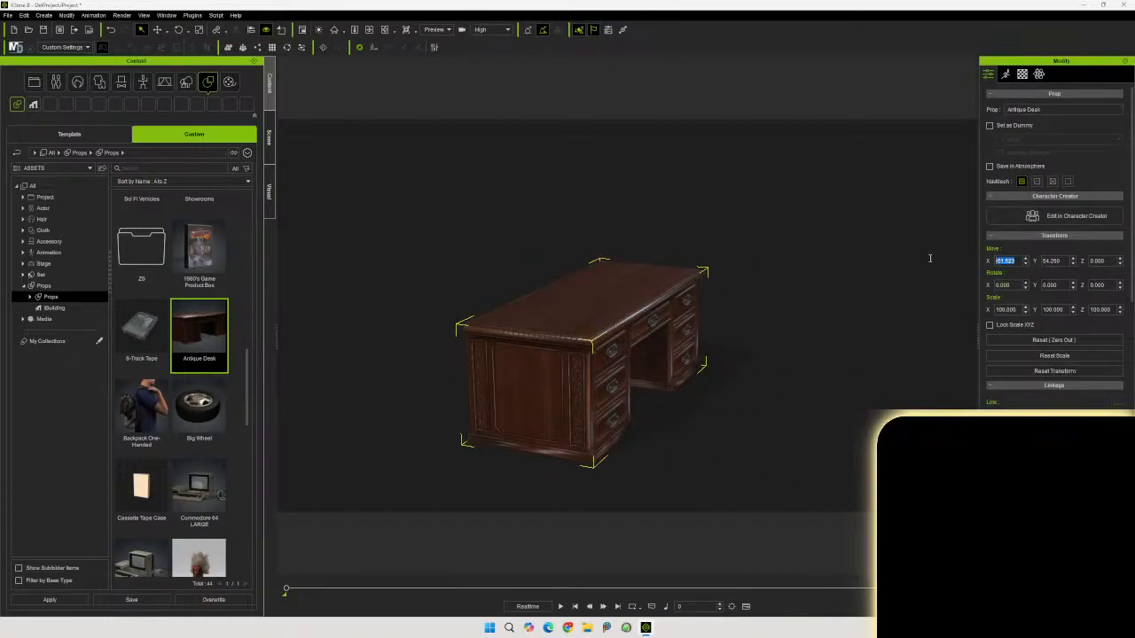
{"action": "type", "text": "0"}
{"action": "key", "text": "Tab"}
{"action": "type", "text": "0"}
{"action": "key", "text": "Tab"}
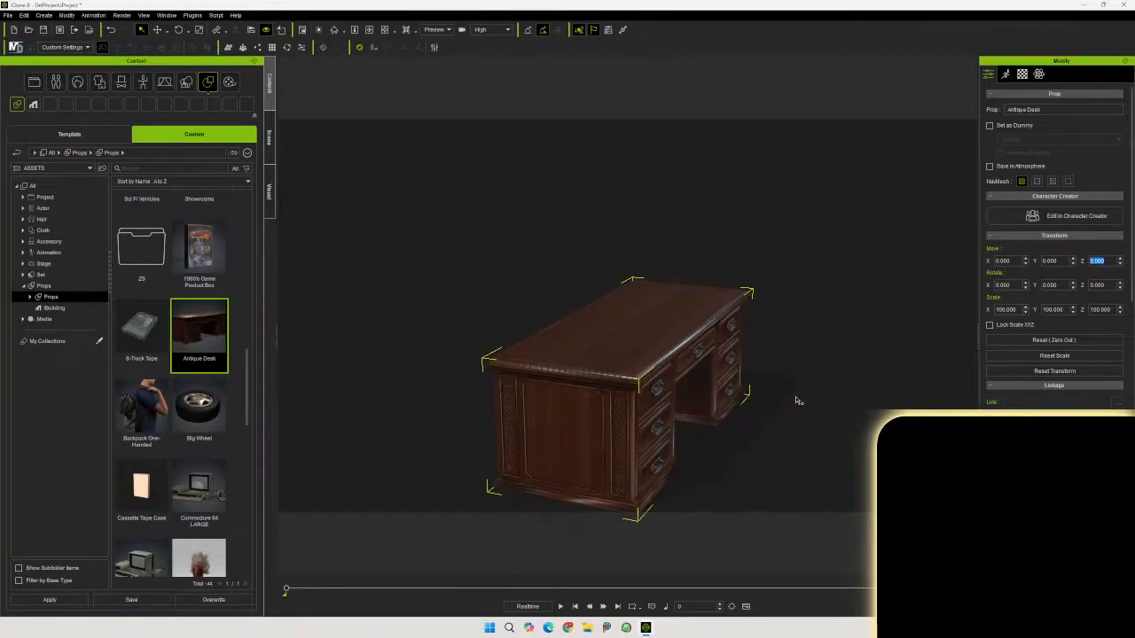
Rotate the desk about its vertical axis by about -35 degrees
{"action": "left_click", "coordinate": [177, 31]}
{"action": "mouse_move", "coordinate": [673, 461]}
{"action": "left_mouse_down"}
{"action": "mouse_move", "coordinate": [594, 459]}
{"action": "mouse_move", "coordinate": [657, 467]}
{"action": "left_mouse_up"}
{"action": "right_click_drag", "start_coordinate": [724, 446], "coordinate": [717, 406]}
{"action": "middle_click_drag", "start_coordinate": [717, 391], "coordinate": [688, 417]}
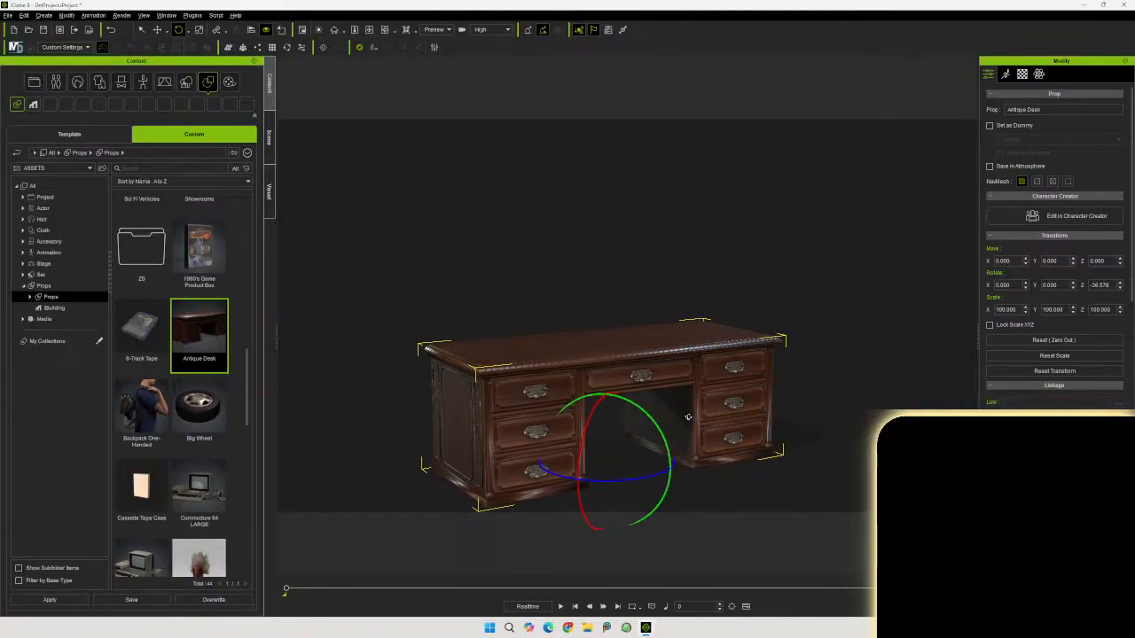
{"action": "right_click_drag", "start_coordinate": [688, 416], "coordinate": [625, 426]}
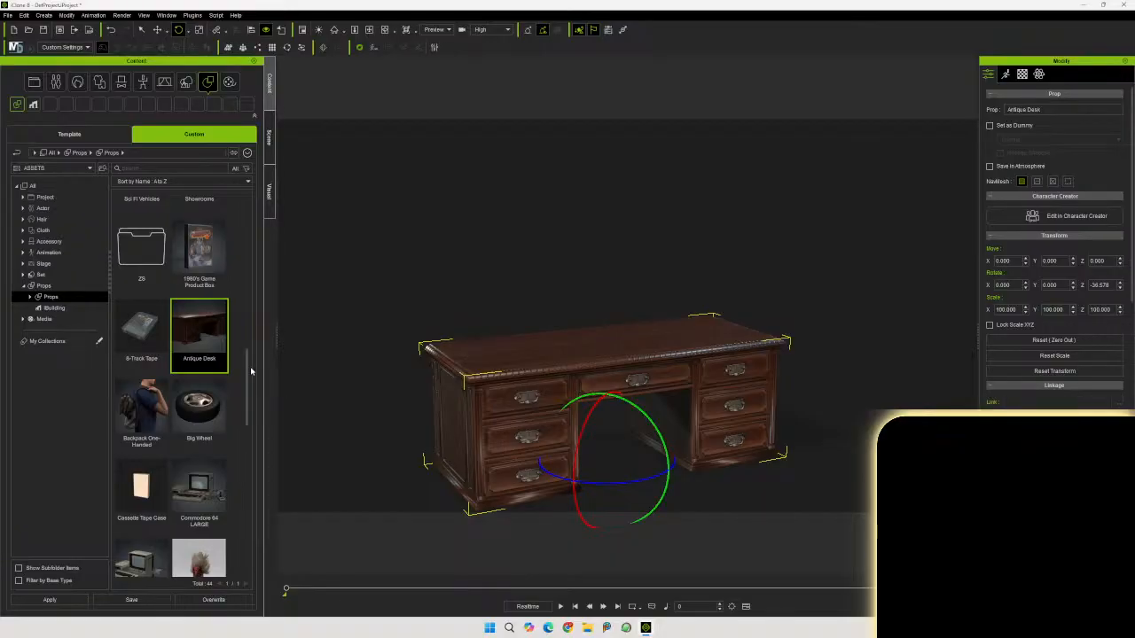
Drag the Commodore 64 prop from the Props library into the scene
{"action": "scroll", "coordinate": [201, 420], "scroll_direction": "down", "scroll_amount": 4}
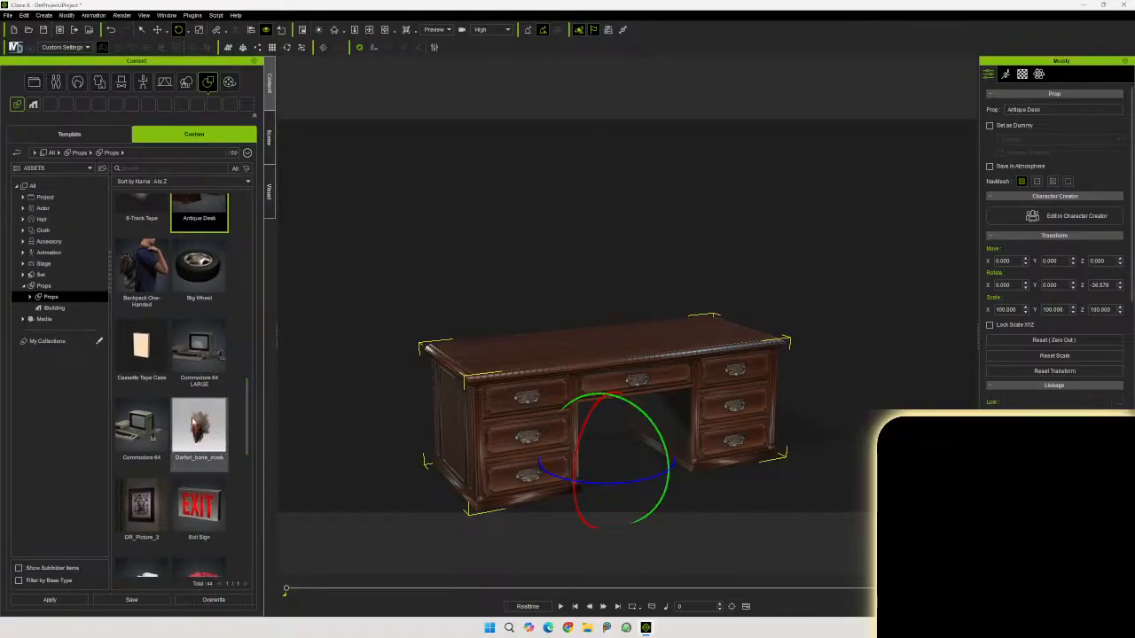
{"action": "left_click", "coordinate": [142, 431]}
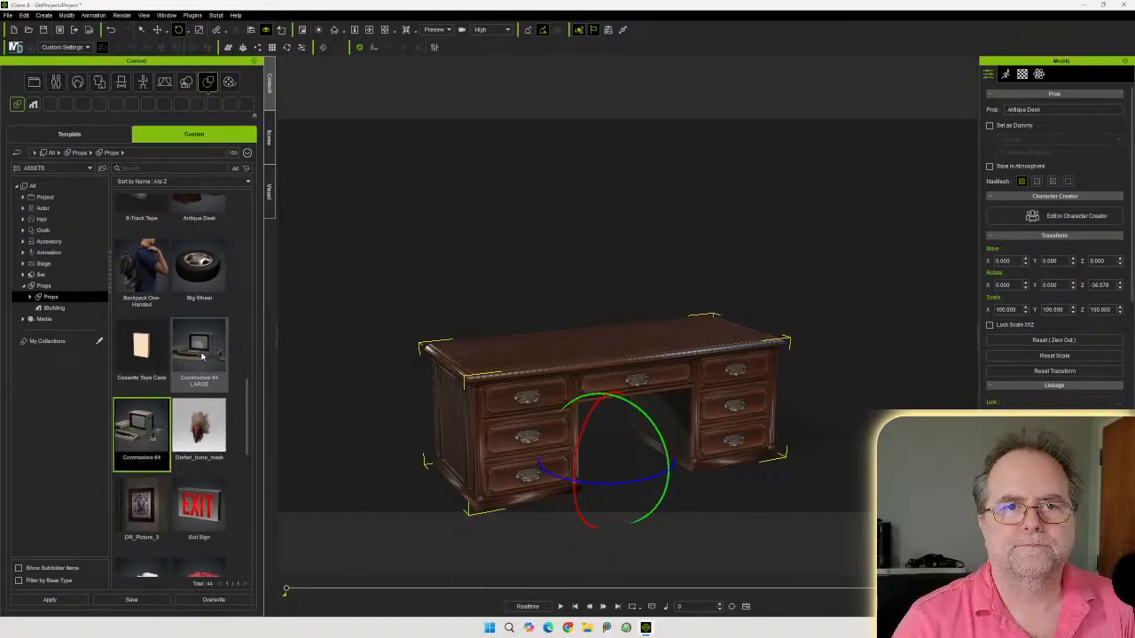
{"action": "left_click", "coordinate": [202, 355]}
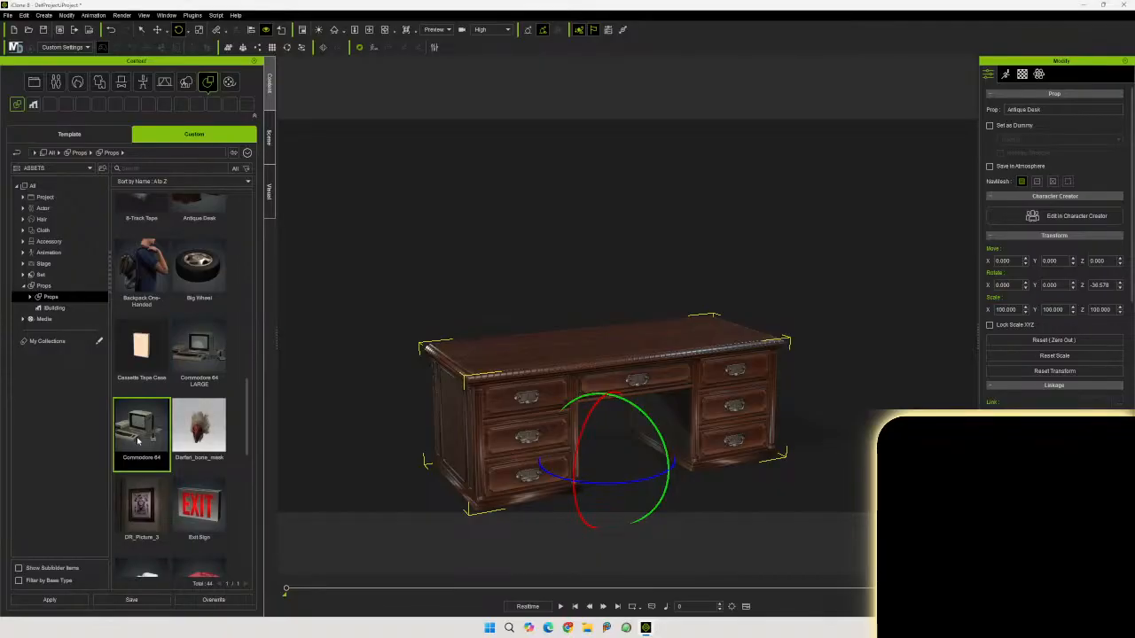
{"action": "left_click_drag", "start_coordinate": [135, 438], "coordinate": [598, 356]}
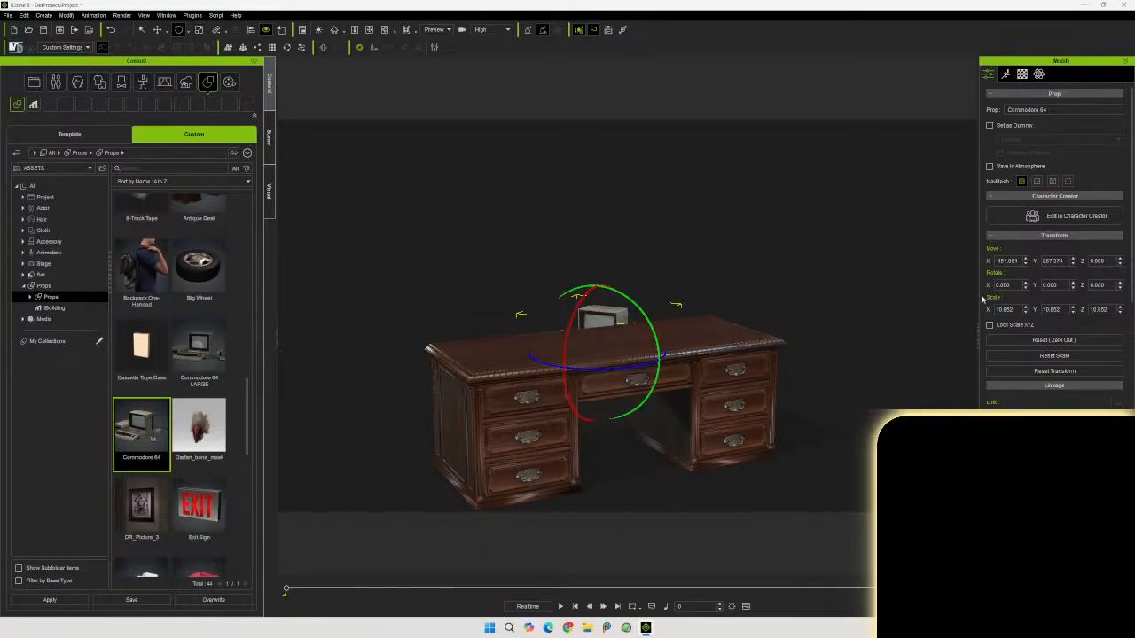
Set the Commodore 64's X and Y position to 0
{"action": "double_click", "coordinate": [1009, 261]}
{"action": "type", "text": "0"}
{"action": "key", "text": "Tab"}
{"action": "type", "text": "0"}
{"action": "key", "text": "Tab"}
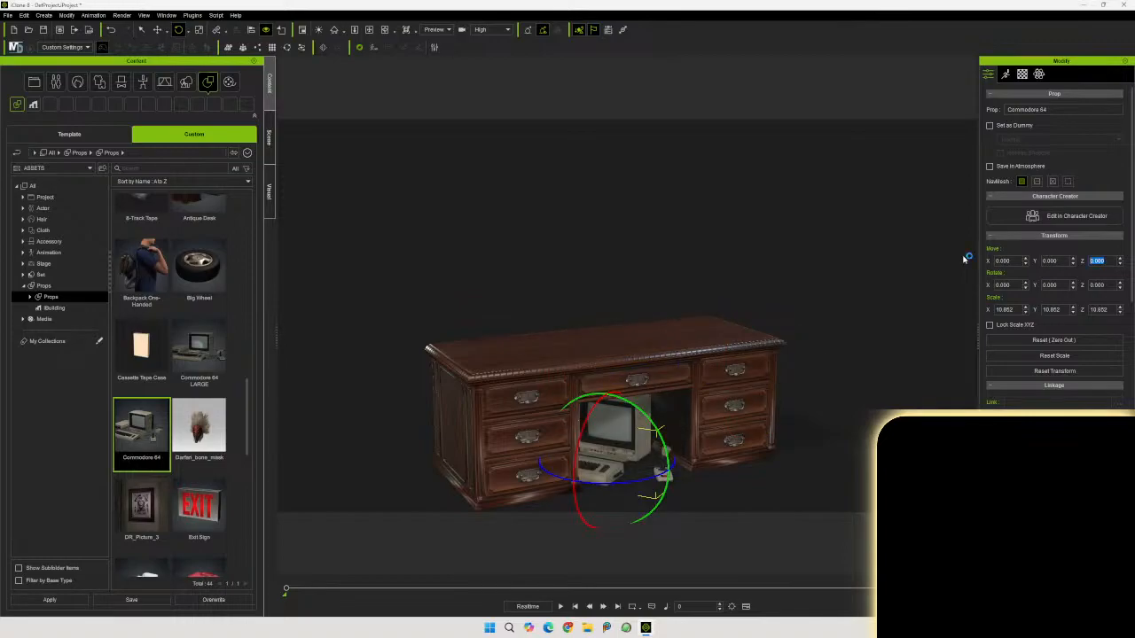
Move the Commodore 64 up onto the desk top, to about 79 on Z
{"action": "left_click", "coordinate": [157, 30]}
{"action": "left_click_drag", "start_coordinate": [606, 409], "coordinate": [599, 266]}
{"action": "scroll", "coordinate": [613, 381], "scroll_direction": "up", "scroll_amount": 10}
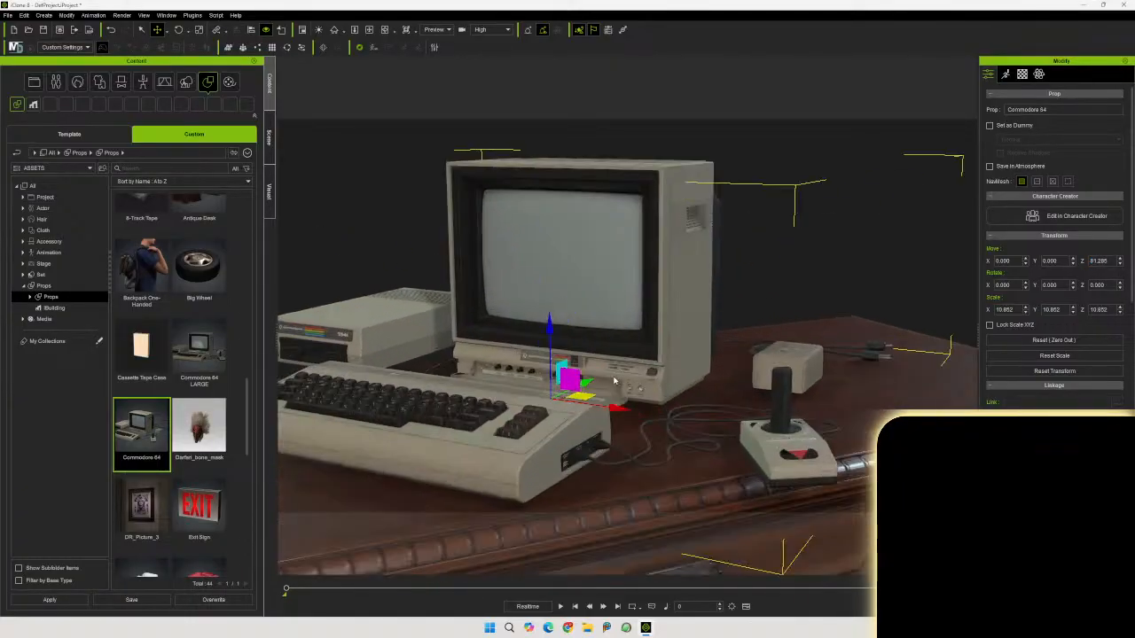
{"action": "right_click_drag", "start_coordinate": [603, 392], "coordinate": [524, 318]}
{"action": "left_click_drag", "start_coordinate": [560, 265], "coordinate": [568, 277]}
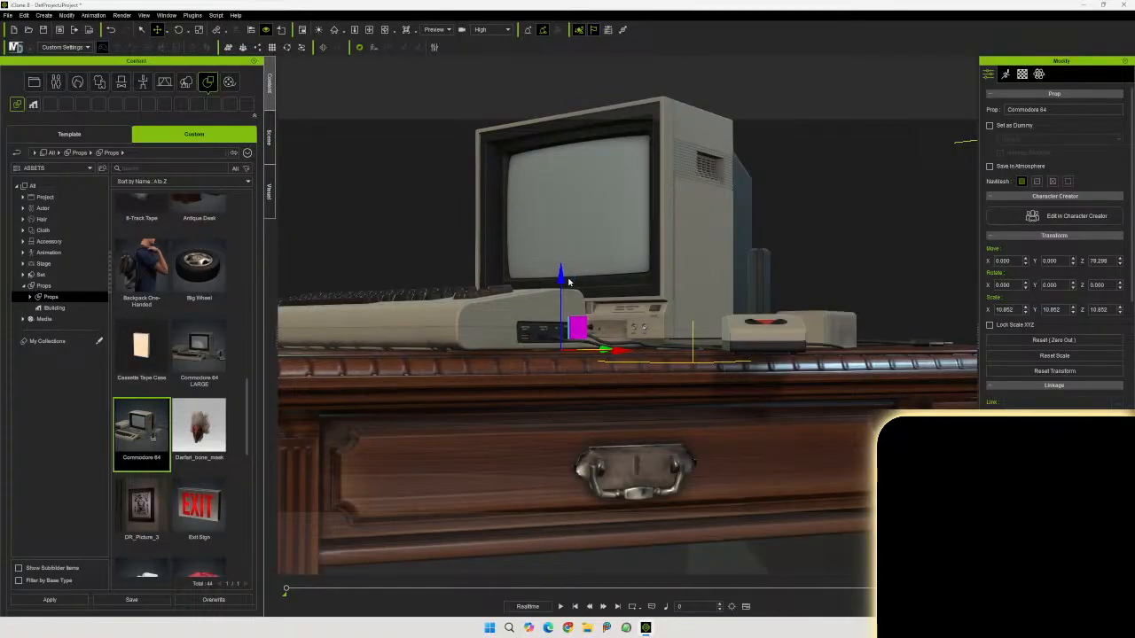
{"action": "right_click_drag", "start_coordinate": [568, 282], "coordinate": [665, 387]}
Rotate the Commodore 64 about 53 degrees around its vertical axis to face the desk front
{"action": "left_click", "coordinate": [179, 29]}
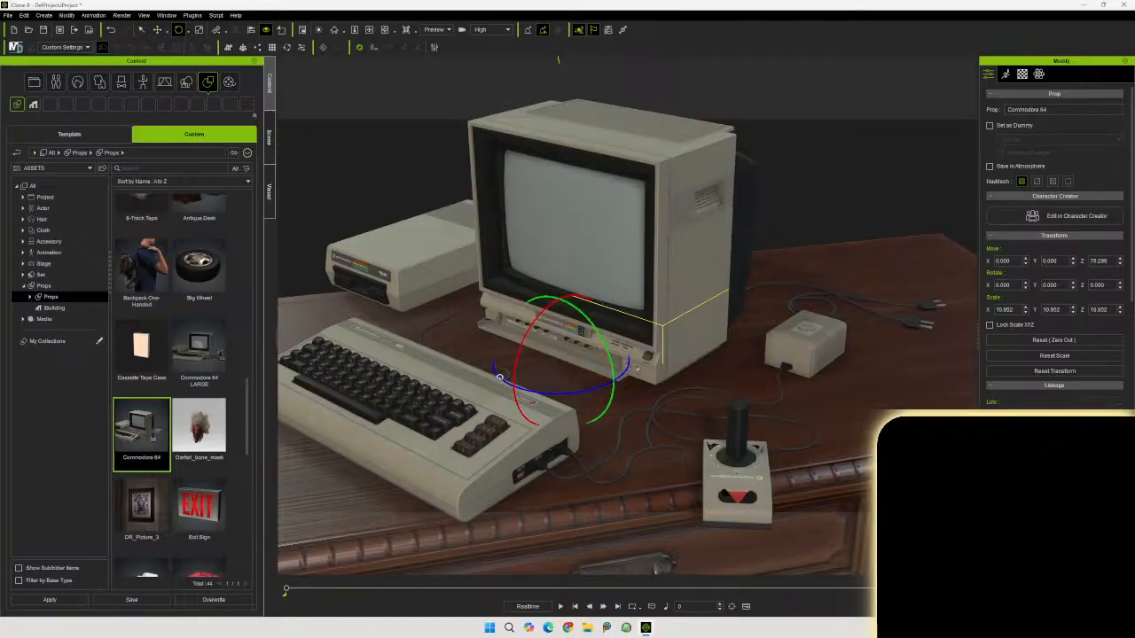
{"action": "left_click_drag", "start_coordinate": [556, 395], "coordinate": [580, 390]}
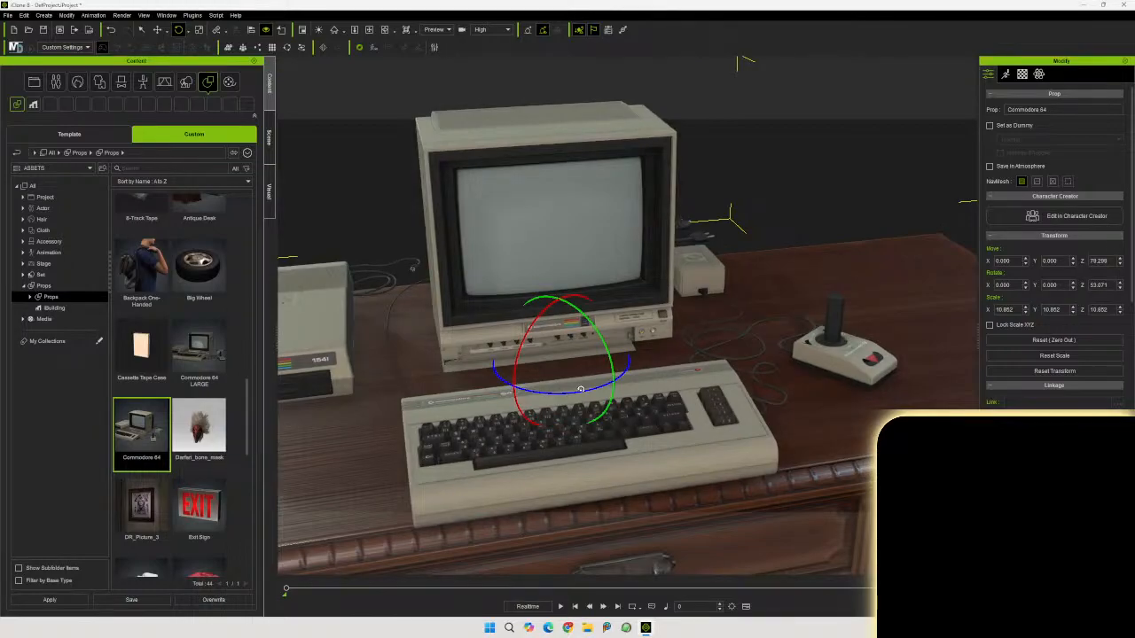
{"action": "middle_click_drag", "start_coordinate": [383, 330], "coordinate": [456, 207]}
{"action": "right_click_drag", "start_coordinate": [456, 207], "coordinate": [86, 270]}
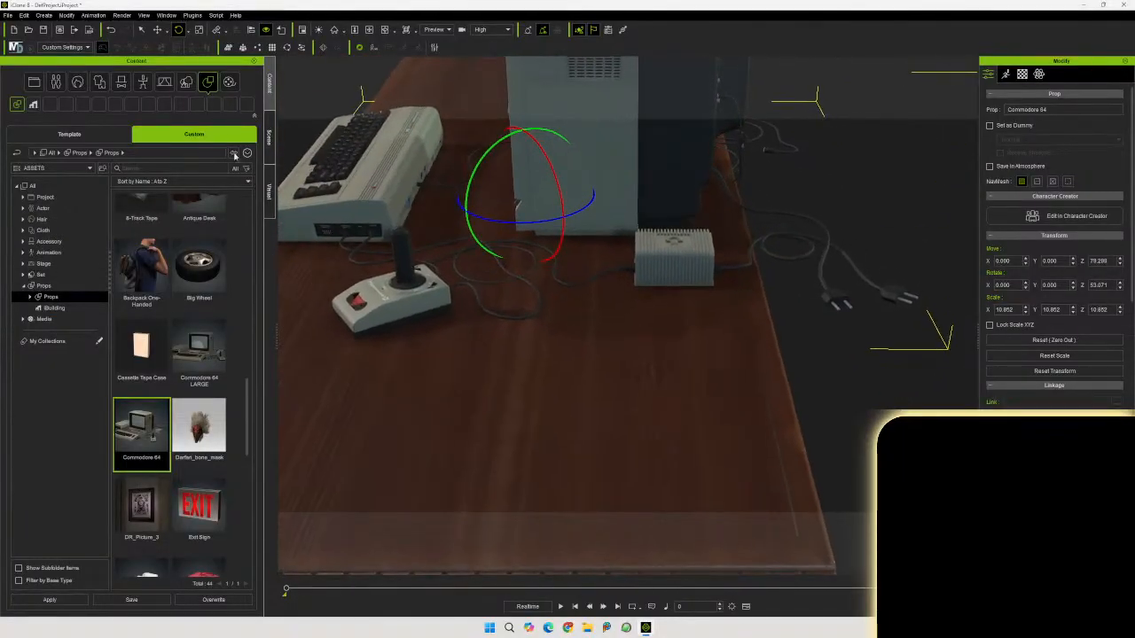
{"action": "key", "text": "w"}
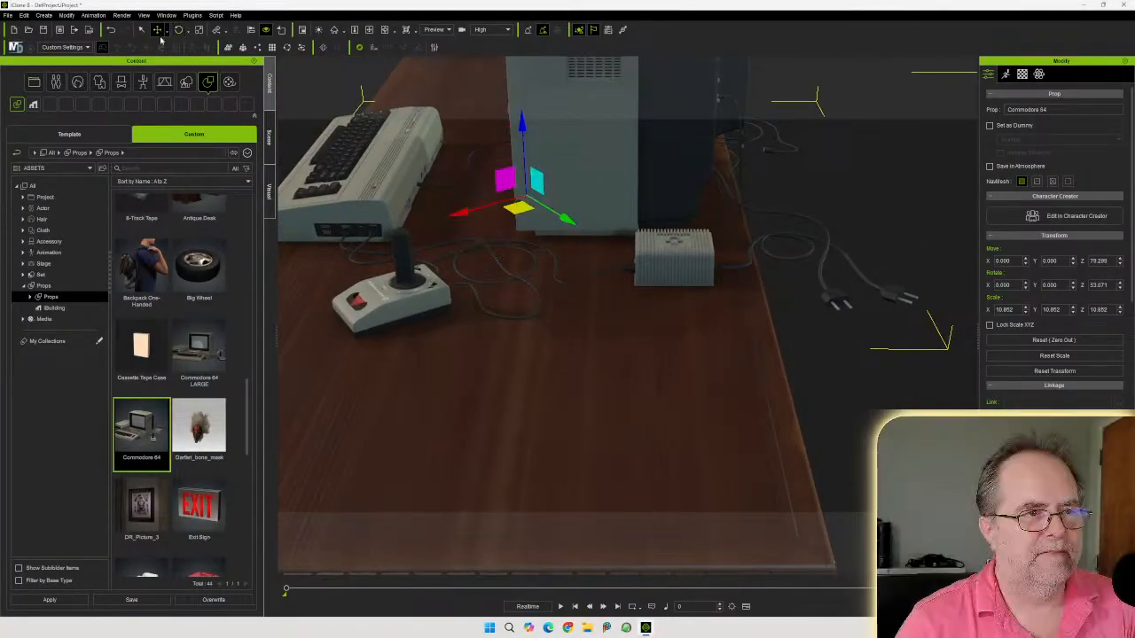
Nudge the Commodore 64 slightly sideways on the desk top
{"action": "left_click_drag", "start_coordinate": [508, 217], "coordinate": [523, 214]}
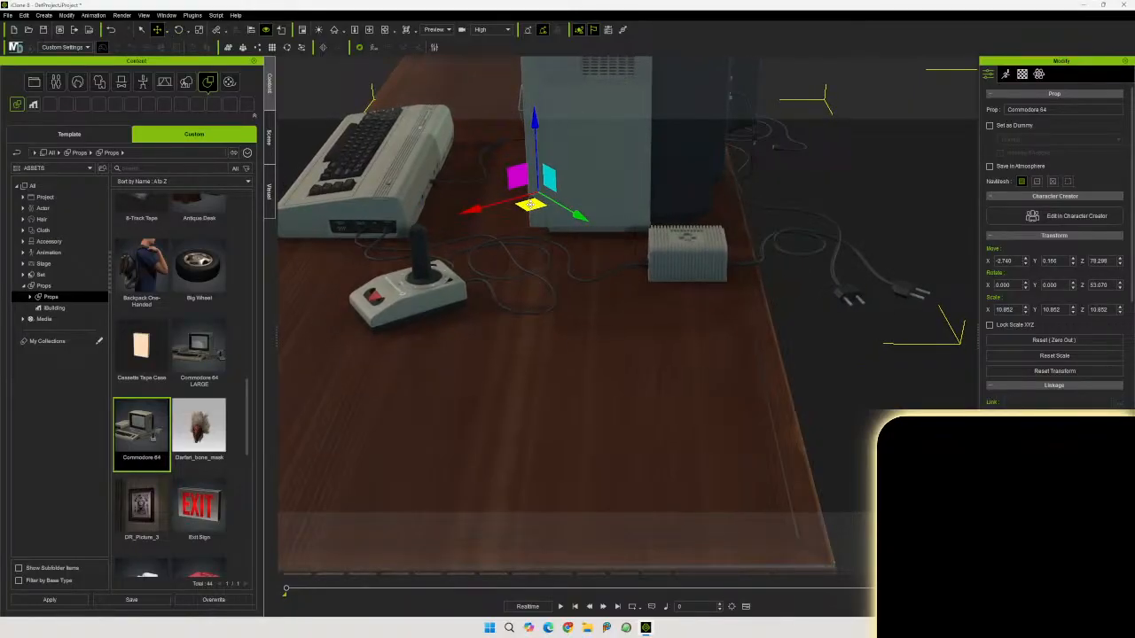
{"action": "right_click_drag", "start_coordinate": [542, 237], "coordinate": [941, 183]}
{"action": "middle_click_drag", "start_coordinate": [789, 133], "coordinate": [710, 277]}
{"action": "scroll", "coordinate": [723, 274], "scroll_direction": "up", "scroll_amount": 2}
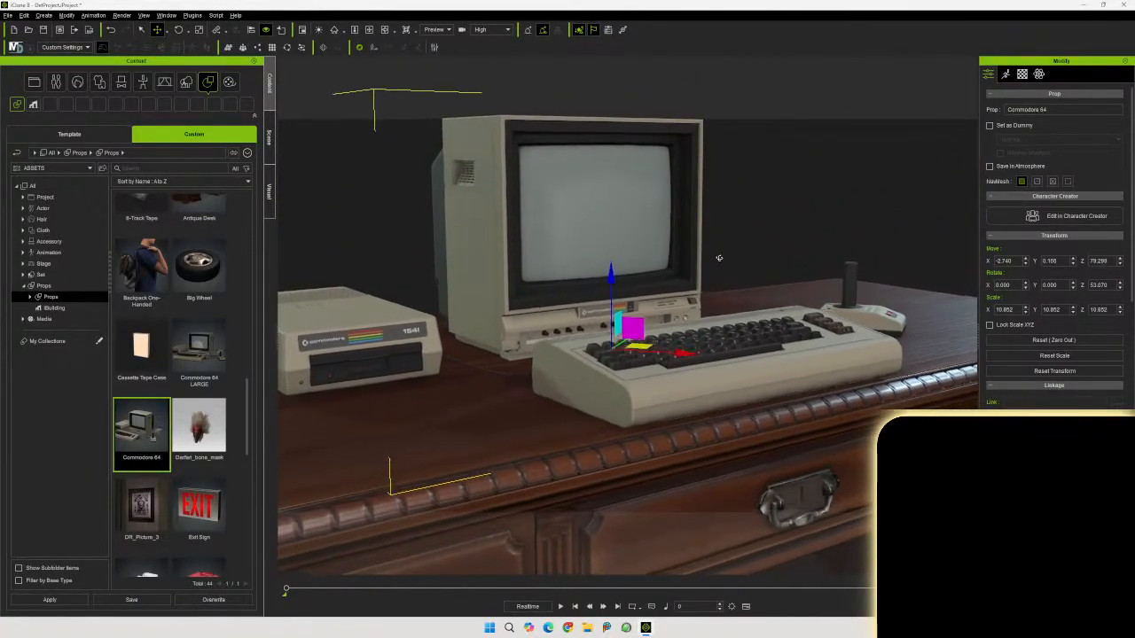
Zoom and orbit close around the Commodore 64 monitor to inspect it
{"action": "scroll", "coordinate": [729, 274], "scroll_direction": "up", "scroll_amount": 6}
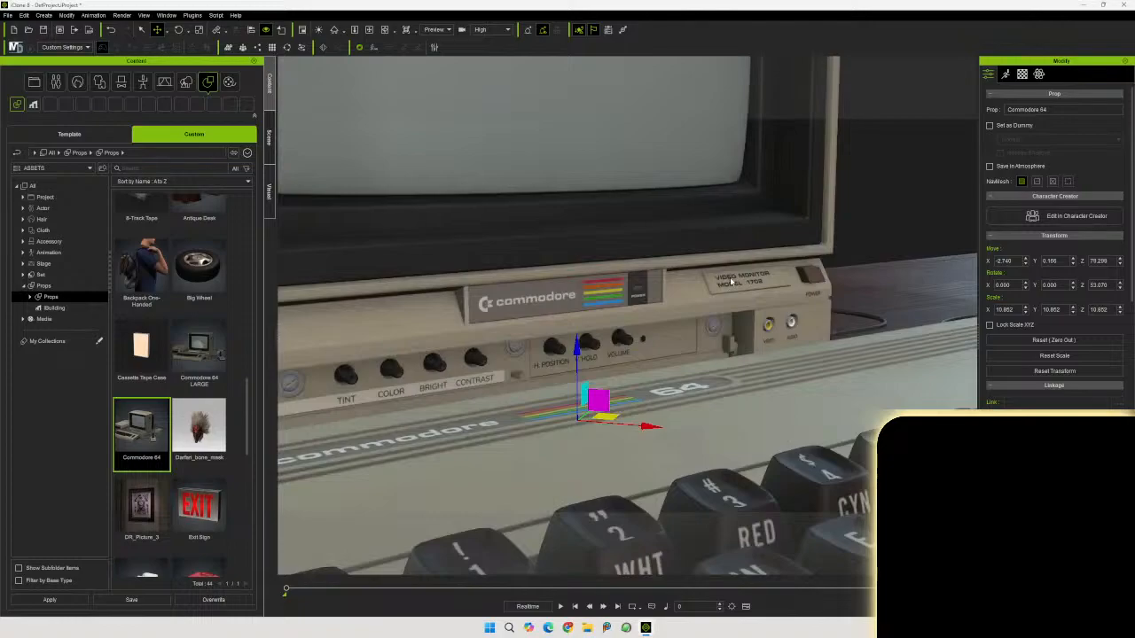
{"action": "scroll", "coordinate": [730, 281], "scroll_direction": "down", "scroll_amount": 5}
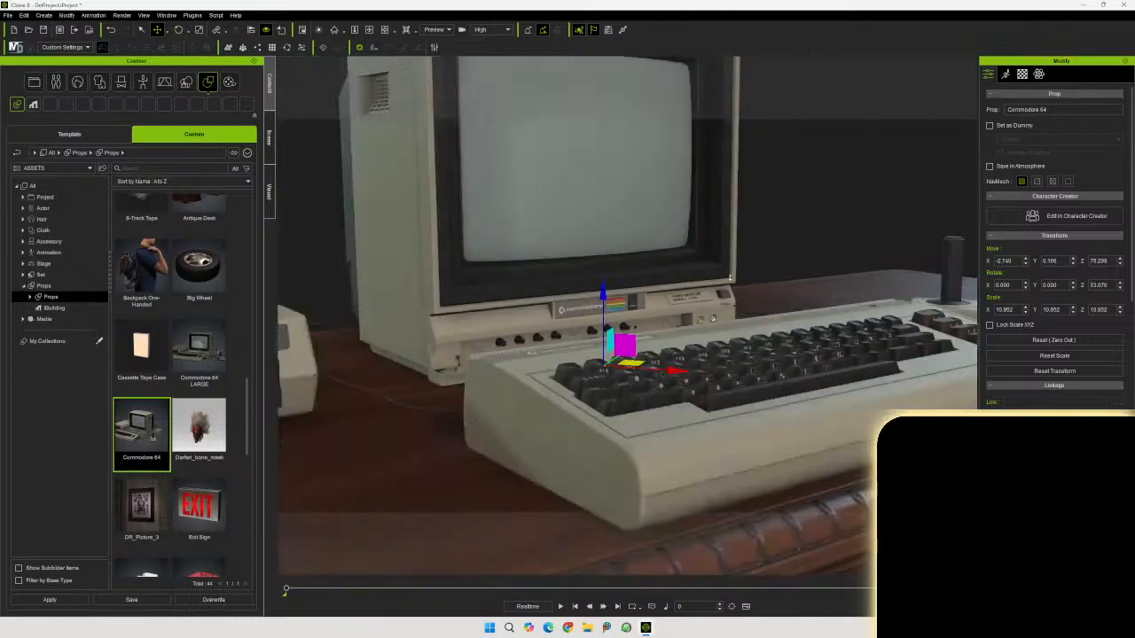
{"action": "right_click_drag", "start_coordinate": [729, 280], "coordinate": [784, 274]}
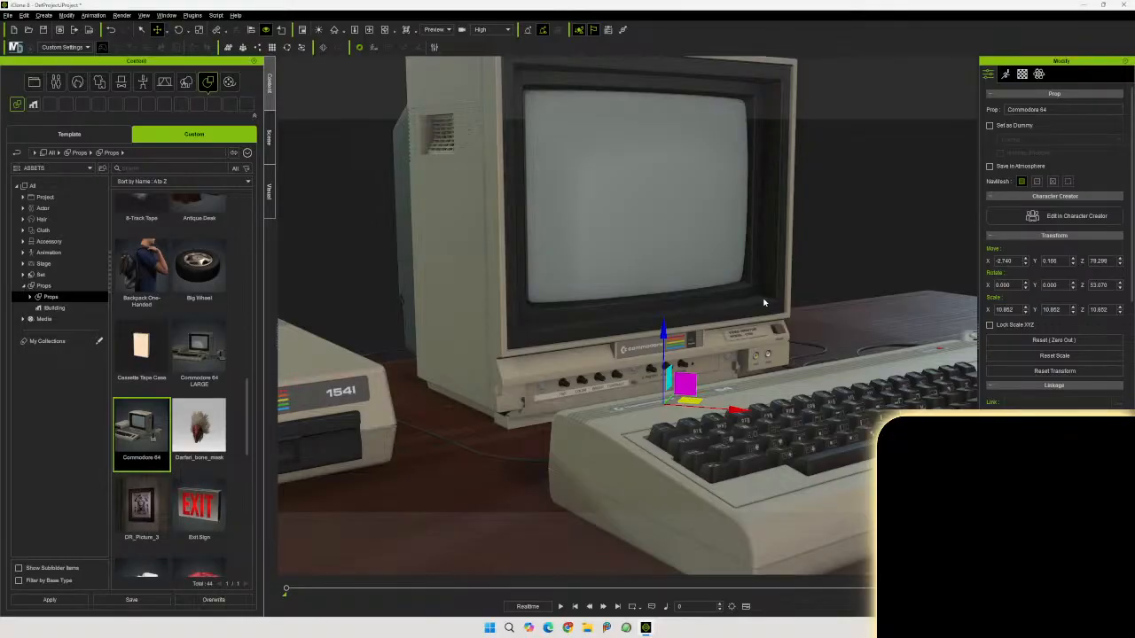
{"action": "right_click_drag", "start_coordinate": [708, 298], "coordinate": [718, 287]}
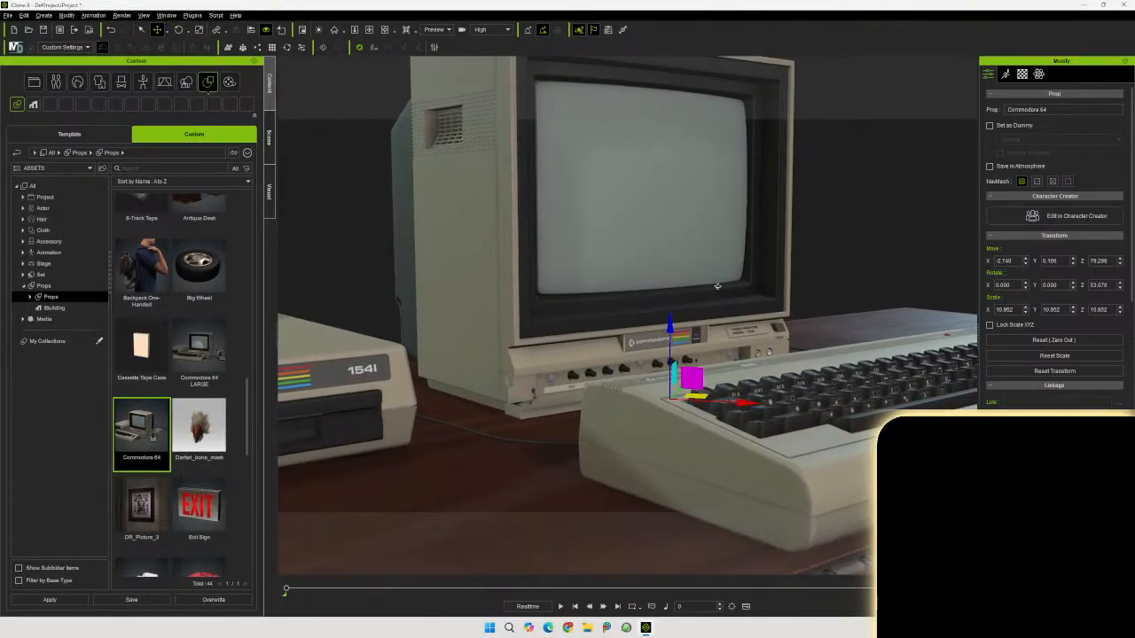
{"action": "middle_click_drag", "start_coordinate": [708, 290], "coordinate": [676, 345]}
{"action": "scroll", "coordinate": [677, 347], "scroll_direction": "up", "scroll_amount": 1}
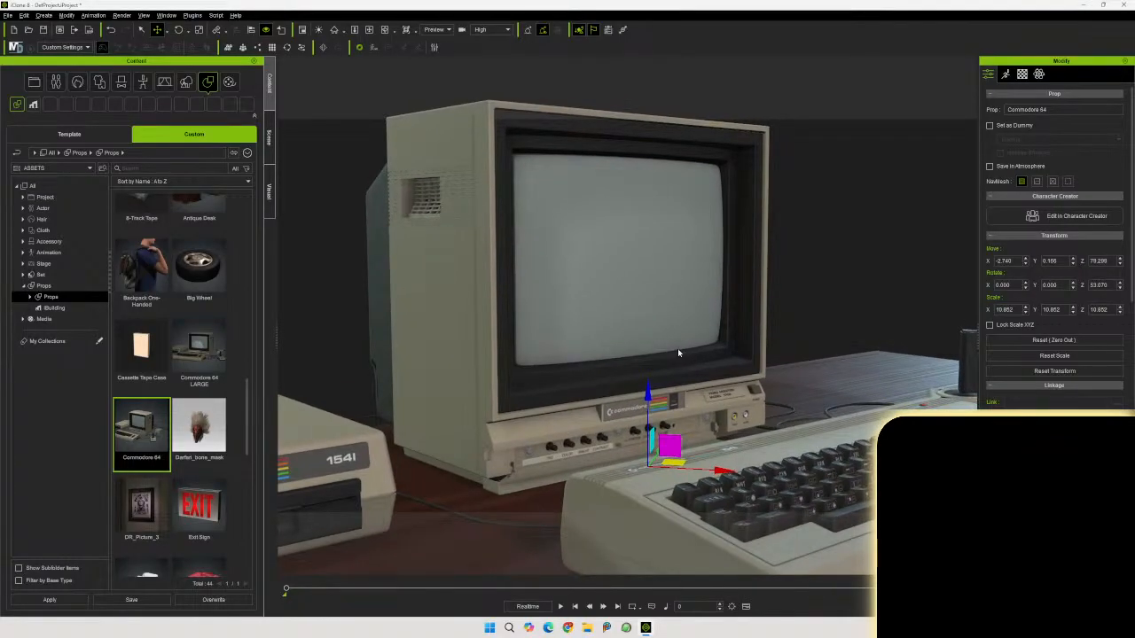
{"action": "scroll", "coordinate": [677, 349], "scroll_direction": "up", "scroll_amount": 3}
{"action": "scroll", "coordinate": [677, 348], "scroll_direction": "down", "scroll_amount": 3}
{"action": "scroll", "coordinate": [687, 355], "scroll_direction": "up", "scroll_amount": 2}
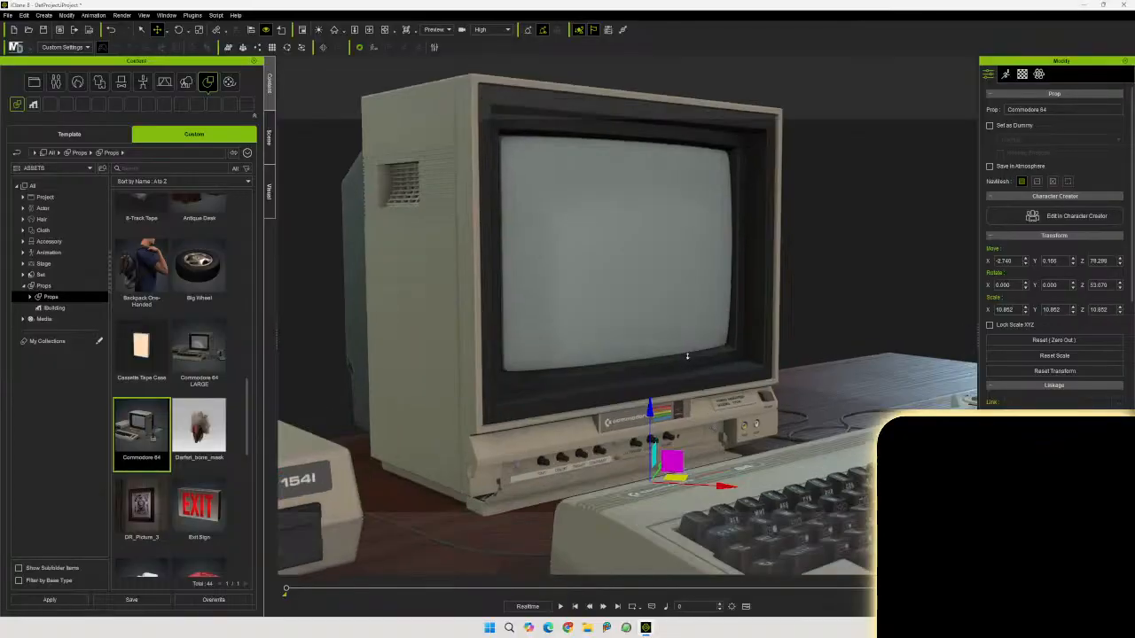
{"action": "scroll", "coordinate": [687, 356], "scroll_direction": "up", "scroll_amount": 1}
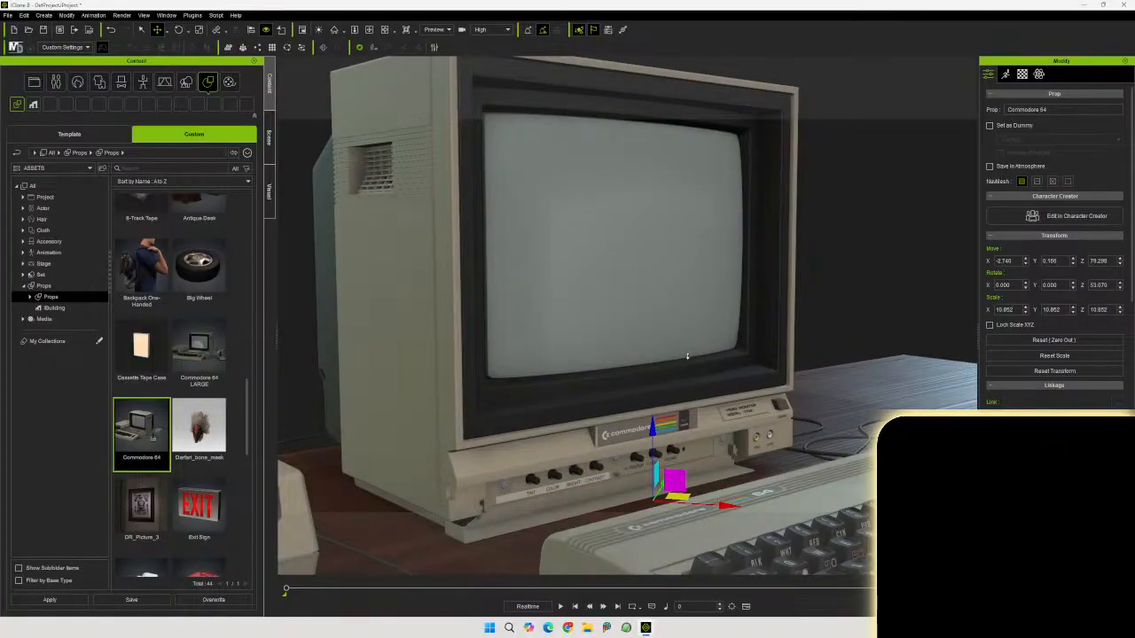
{"action": "mouse_move", "coordinate": [681, 366]}
{"action": "middle_mouse_down"}
{"action": "mouse_move", "coordinate": [687, 351]}
{"action": "mouse_move", "coordinate": [713, 349]}
{"action": "mouse_move", "coordinate": [695, 370]}
{"action": "middle_mouse_up"}
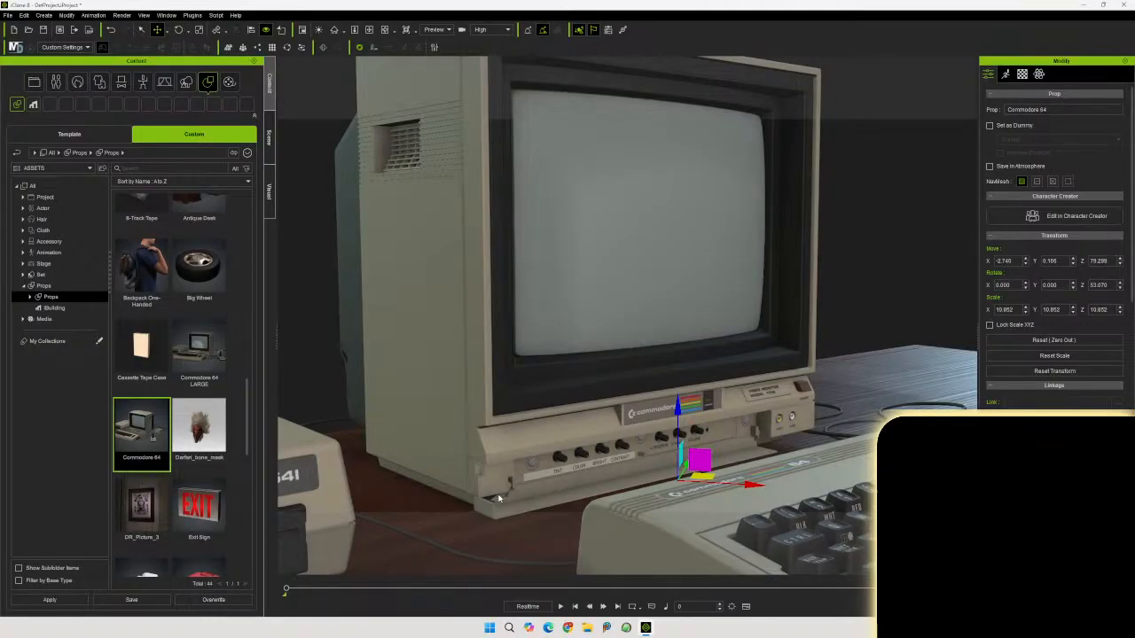
{"action": "middle_click_drag", "start_coordinate": [659, 322], "coordinate": [661, 355]}
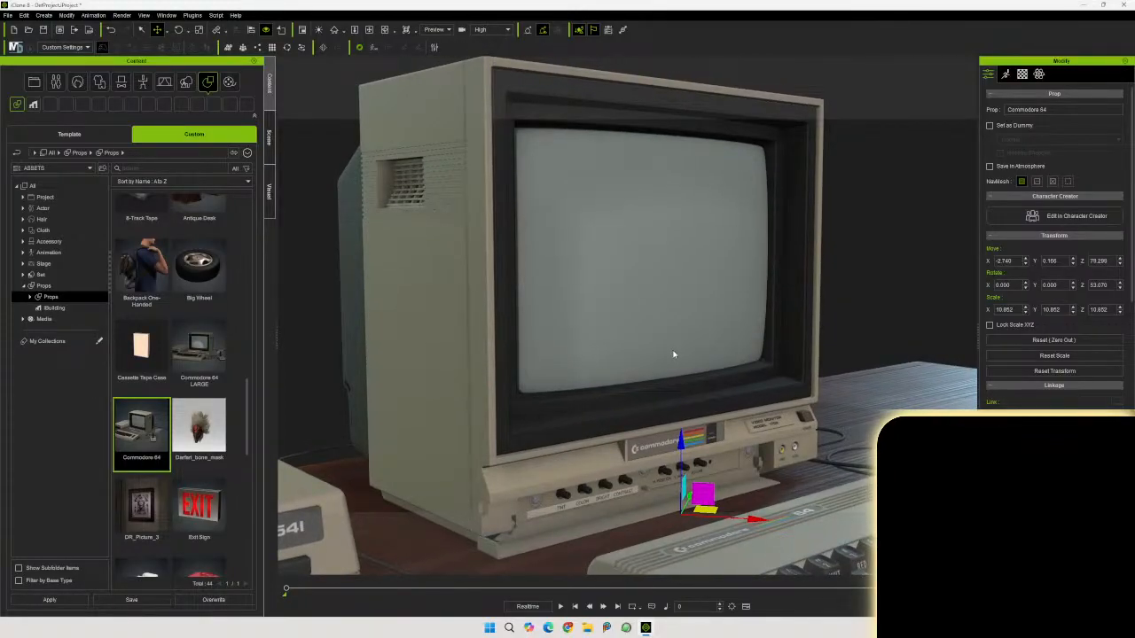
{"action": "scroll", "coordinate": [673, 353], "scroll_direction": "down", "scroll_amount": 2}
{"action": "scroll", "coordinate": [673, 350], "scroll_direction": "up", "scroll_amount": 2}
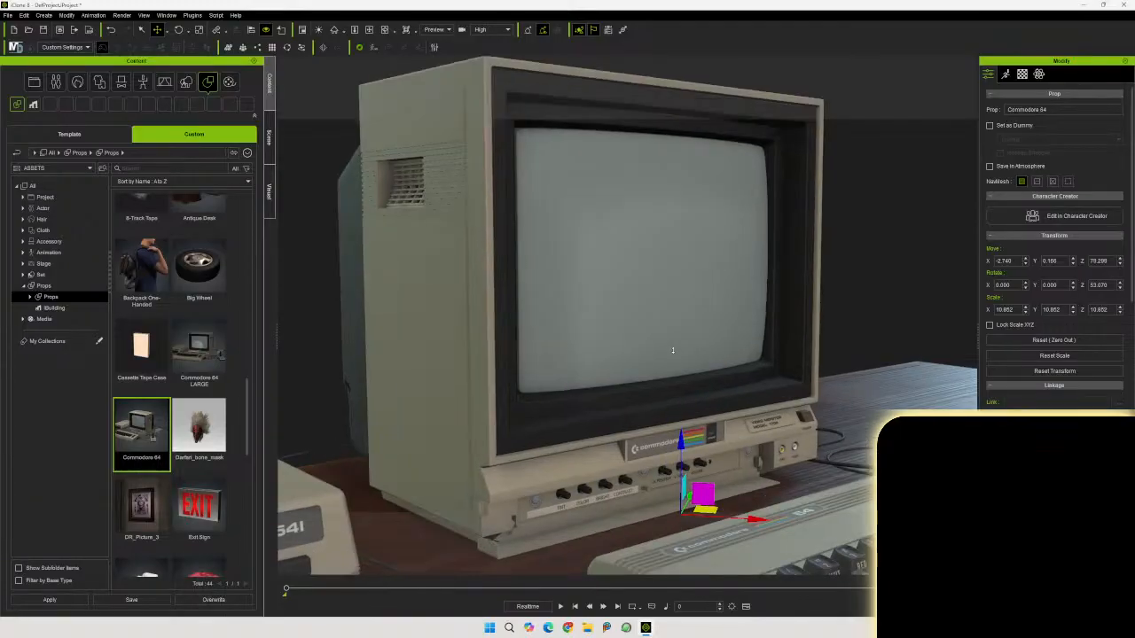
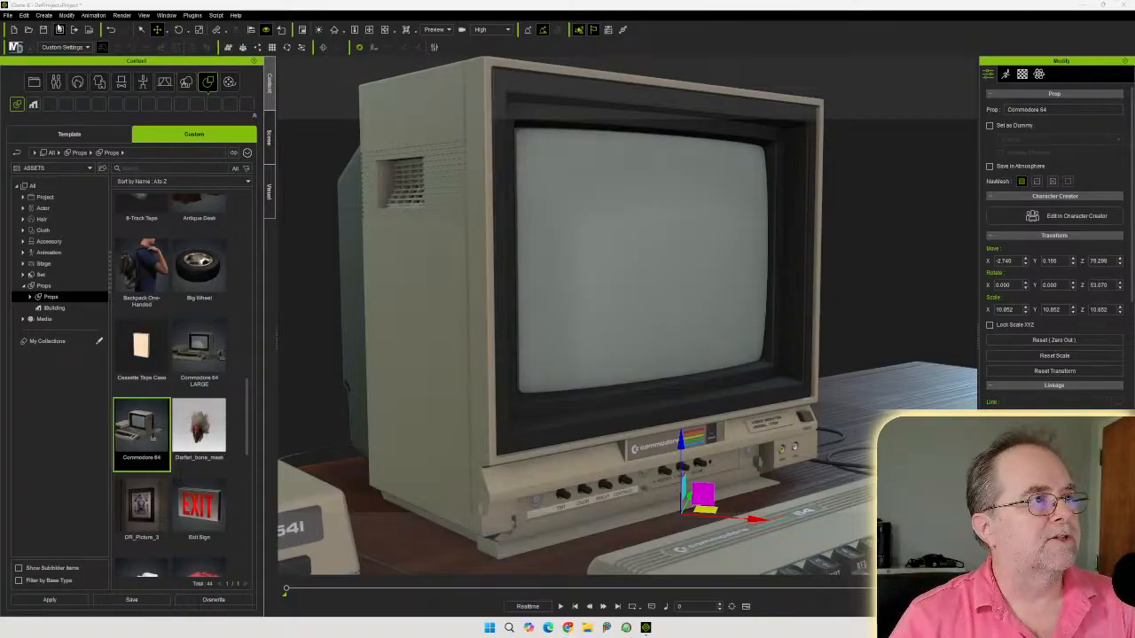
Create a linear camera from the current view and lock its camera view
{"action": "left_click", "coordinate": [44, 15]}
{"action": "mouse_move", "coordinate": [78, 148]}
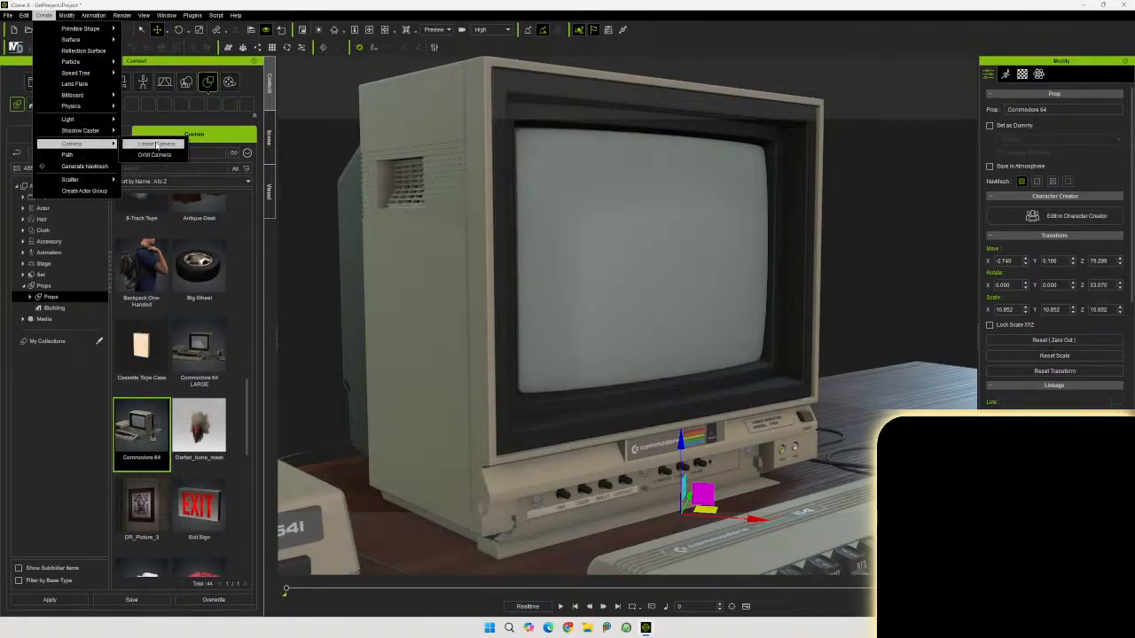
{"action": "left_click", "coordinate": [159, 148]}
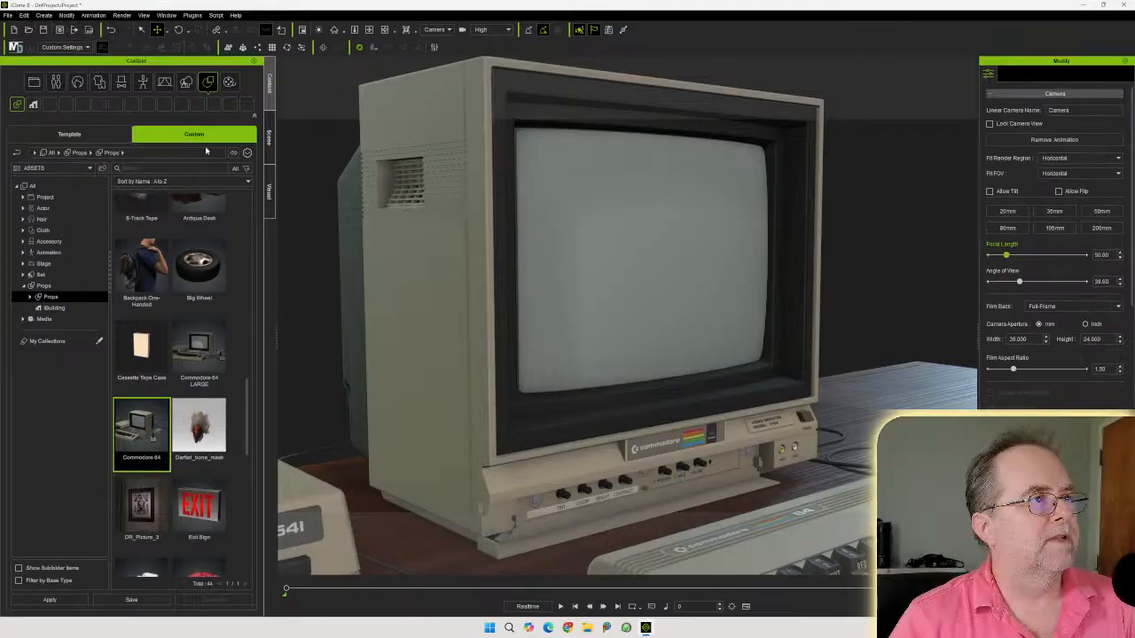
{"action": "double_click", "coordinate": [1079, 109]}
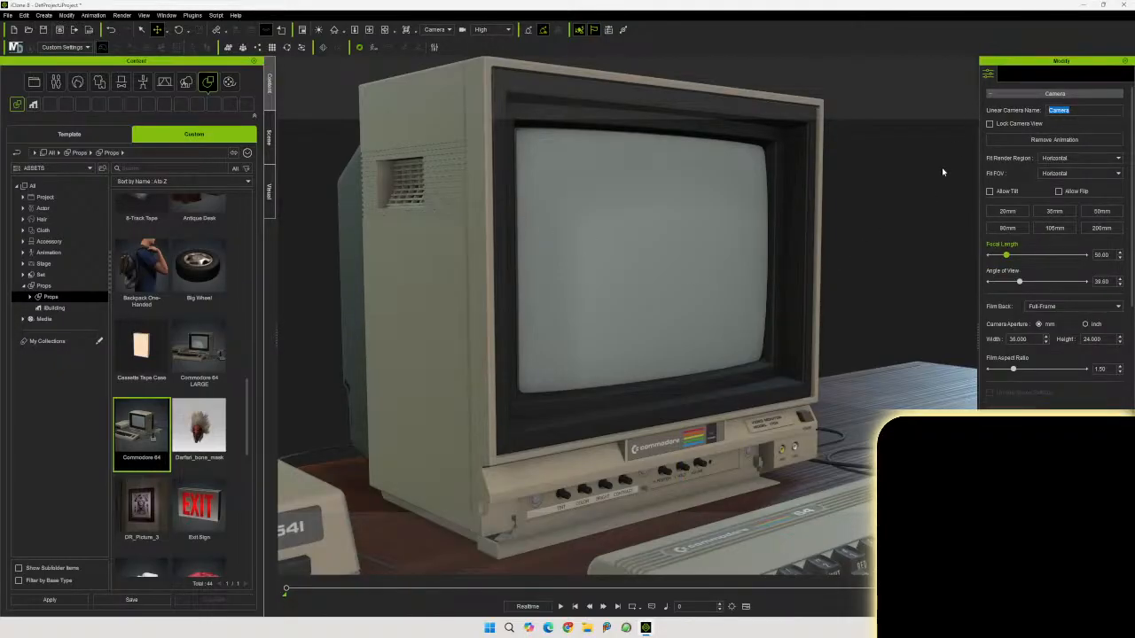
{"action": "left_click", "coordinate": [990, 125]}
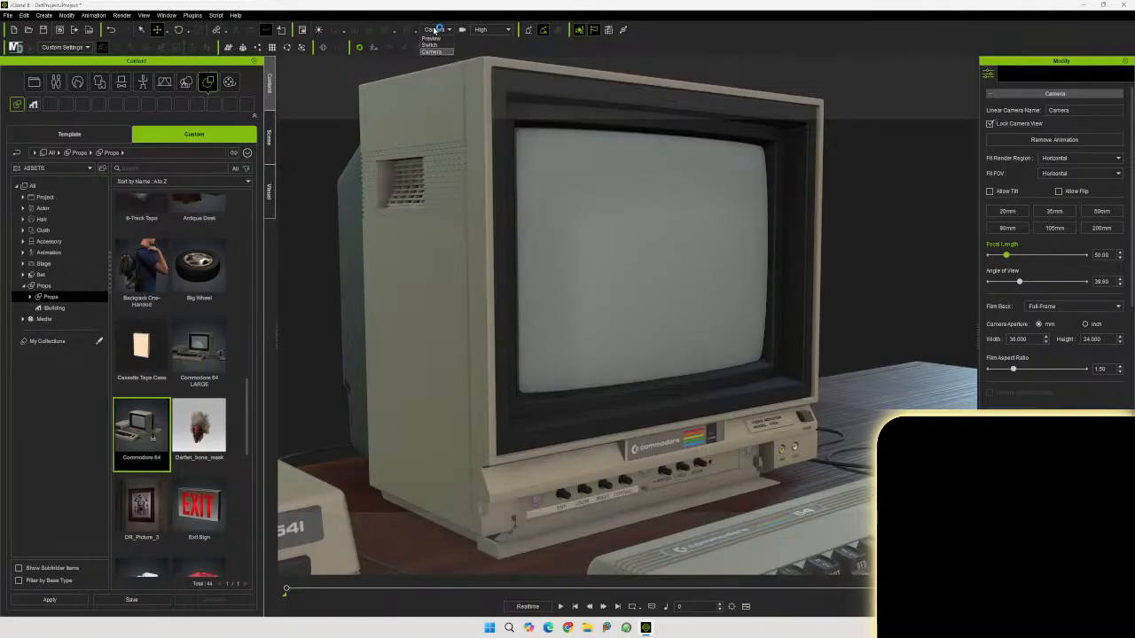
Switch the viewport back to the preview camera and frame the open desk area beside the joystick
{"action": "left_click", "coordinate": [436, 40]}
{"action": "left_click", "coordinate": [754, 389]}
{"action": "right_click_drag", "start_coordinate": [811, 412], "coordinate": [756, 503]}
{"action": "scroll", "coordinate": [756, 504], "scroll_direction": "up", "scroll_amount": 1}
{"action": "middle_click_drag", "start_coordinate": [756, 504], "coordinate": [382, 464]}
{"action": "right_click_drag", "start_coordinate": [512, 423], "coordinate": [511, 440]}
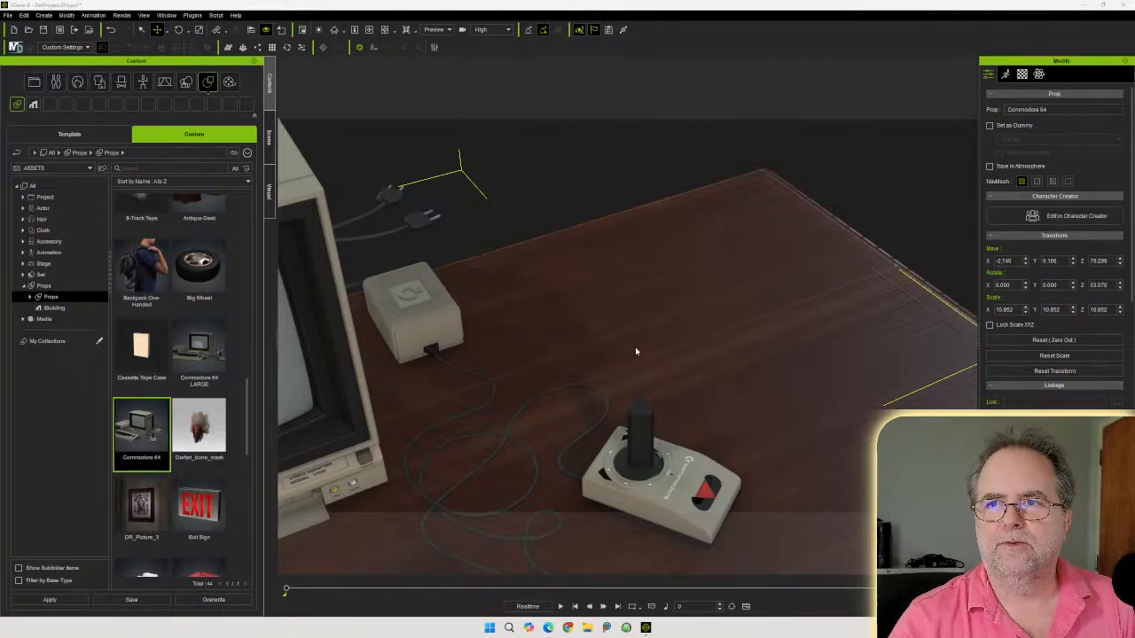
{"action": "mouse_move", "coordinate": [627, 353]}
{"action": "middle_mouse_down"}
{"action": "mouse_move", "coordinate": [580, 367]}
{"action": "mouse_move", "coordinate": [605, 347]}
{"action": "middle_mouse_up"}
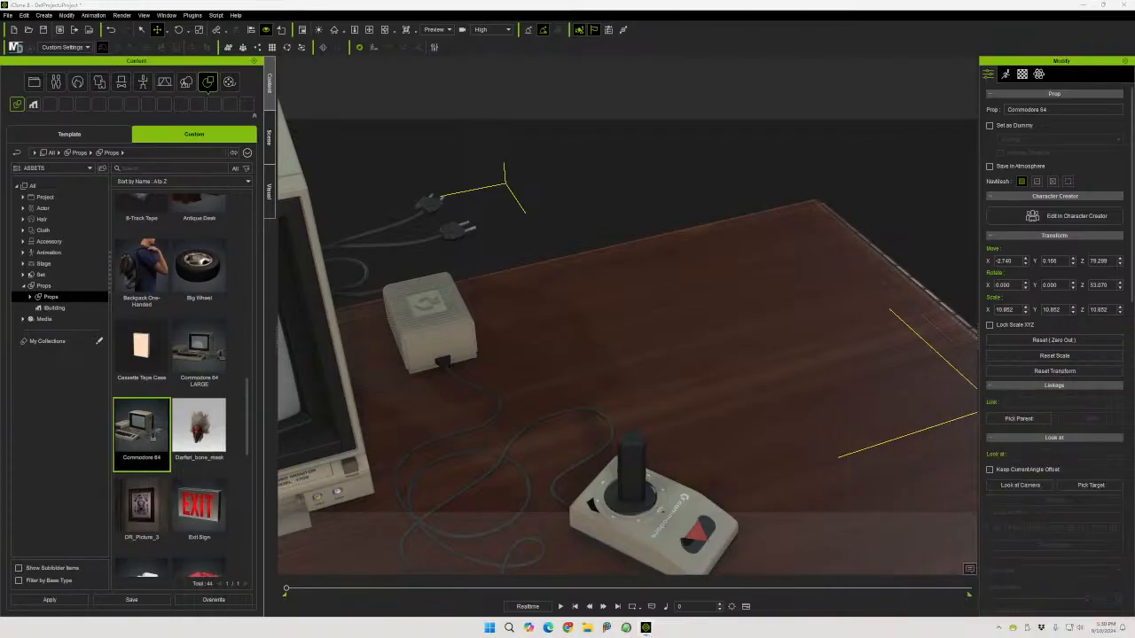
{"action": "middle_click_drag", "start_coordinate": [682, 334], "coordinate": [573, 319]}
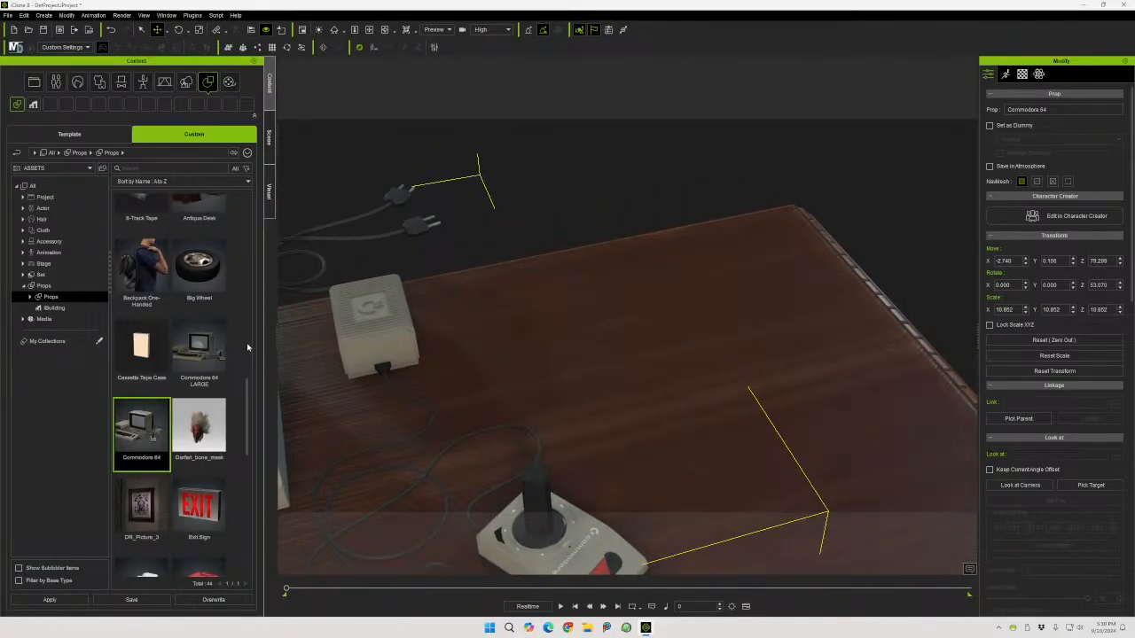
Add the IBM 5.25-inch Floppy Disk prop and lift it above the desk's back corner
{"action": "scroll", "coordinate": [248, 348], "scroll_direction": "down", "scroll_amount": 3}
{"action": "scroll", "coordinate": [247, 368], "scroll_direction": "down", "scroll_amount": 3}
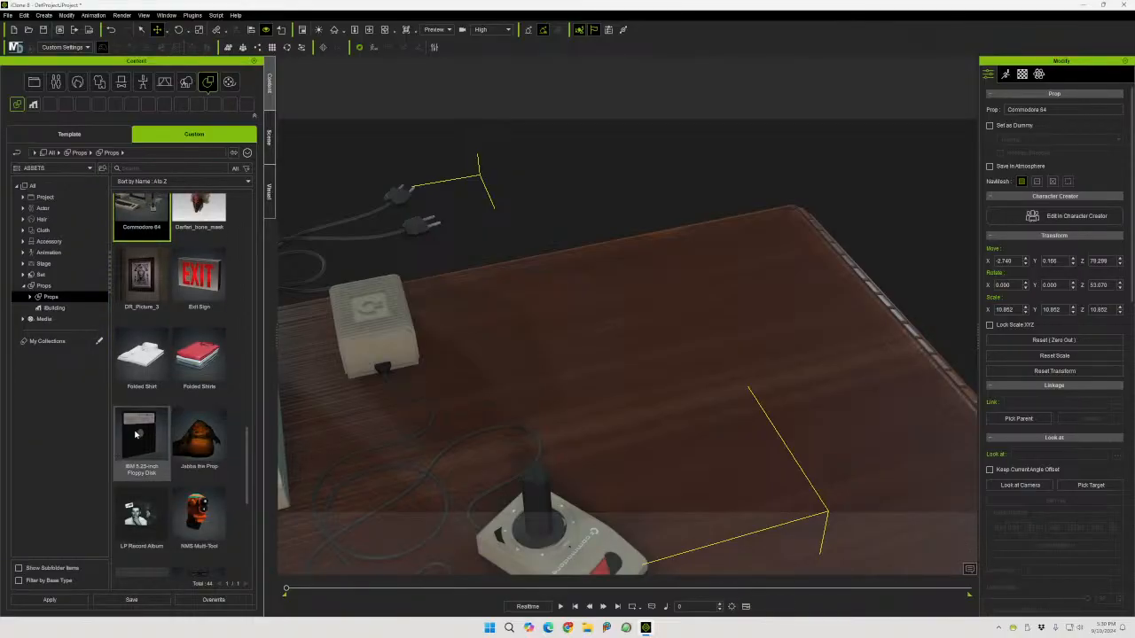
{"action": "left_click_drag", "start_coordinate": [136, 434], "coordinate": [674, 382]}
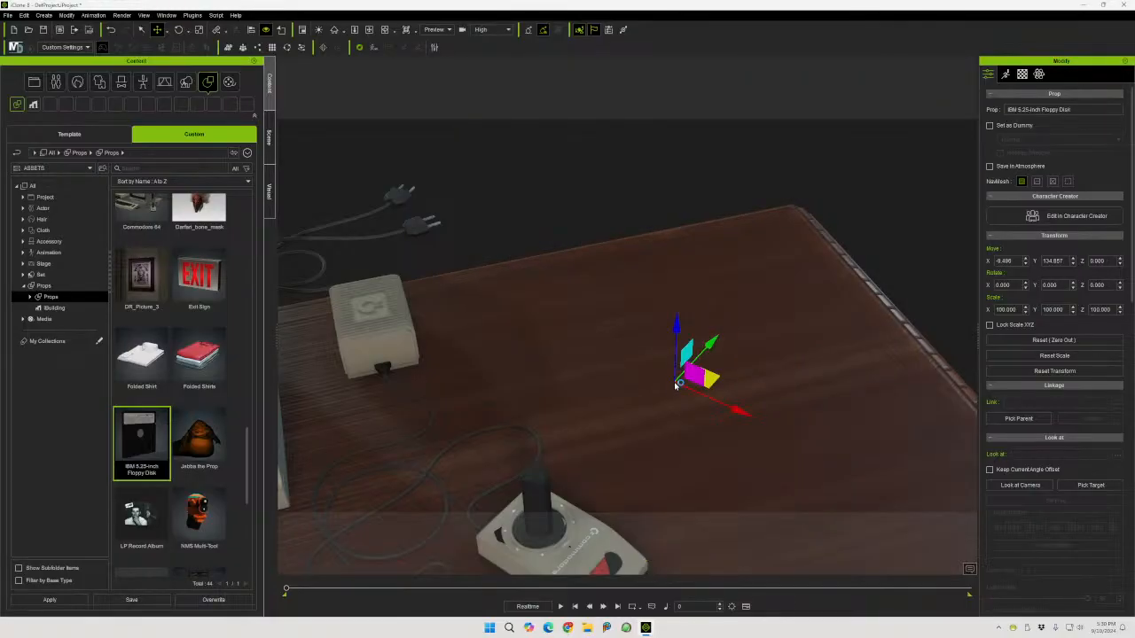
{"action": "left_click_drag", "start_coordinate": [679, 330], "coordinate": [679, 71]}
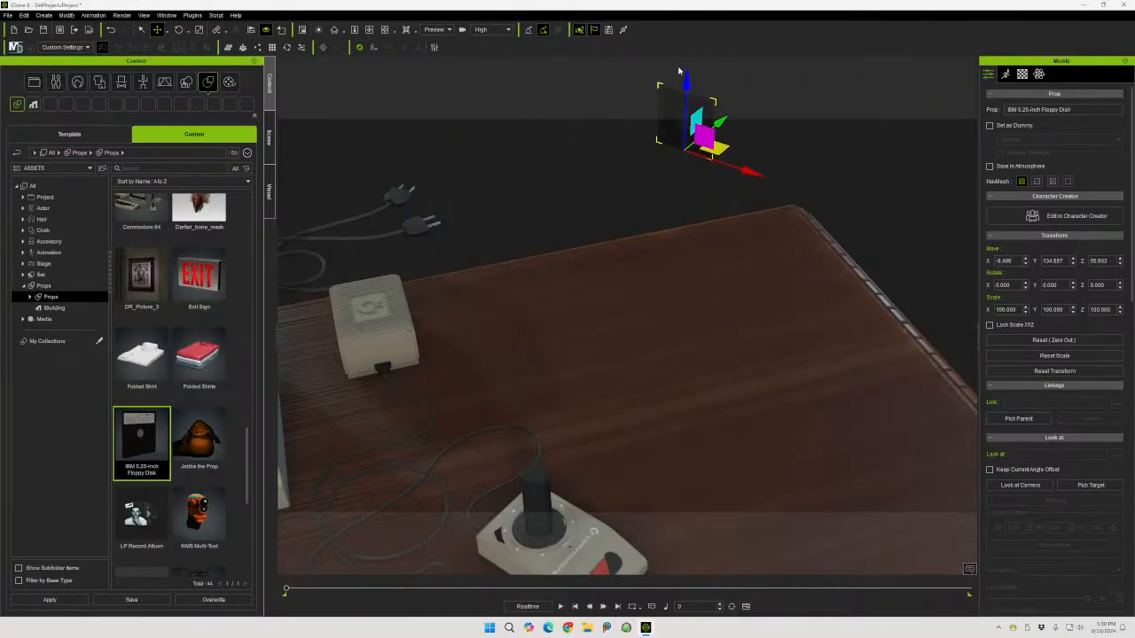
{"action": "left_click_drag", "start_coordinate": [723, 146], "coordinate": [746, 491]}
{"action": "left_click_drag", "start_coordinate": [723, 451], "coordinate": [758, 193]}
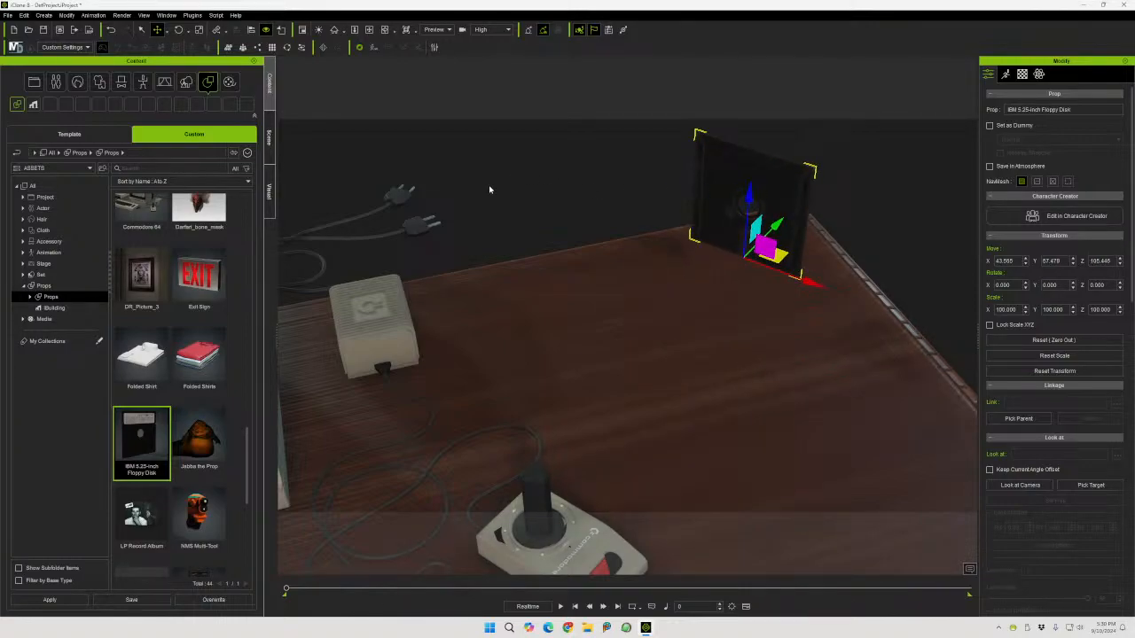
Add the 1990's Game Product Box prop and set it standing on the desk beside the floppy disk
{"action": "scroll", "coordinate": [218, 387], "scroll_direction": "down", "scroll_amount": 2}
{"action": "scroll", "coordinate": [218, 387], "scroll_direction": "down", "scroll_amount": 5}
{"action": "scroll", "coordinate": [227, 399], "scroll_direction": "down", "scroll_amount": 2}
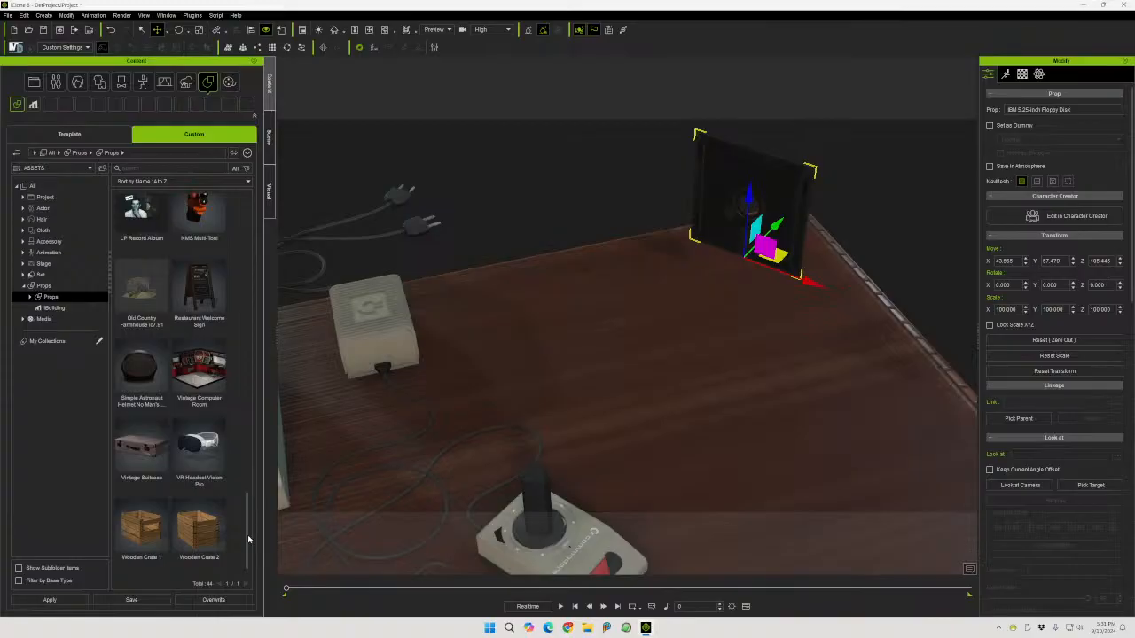
{"action": "left_click_drag", "start_coordinate": [250, 538], "coordinate": [243, 380]}
{"action": "left_click", "coordinate": [207, 338]}
{"action": "left_click_drag", "start_coordinate": [215, 339], "coordinate": [728, 421]}
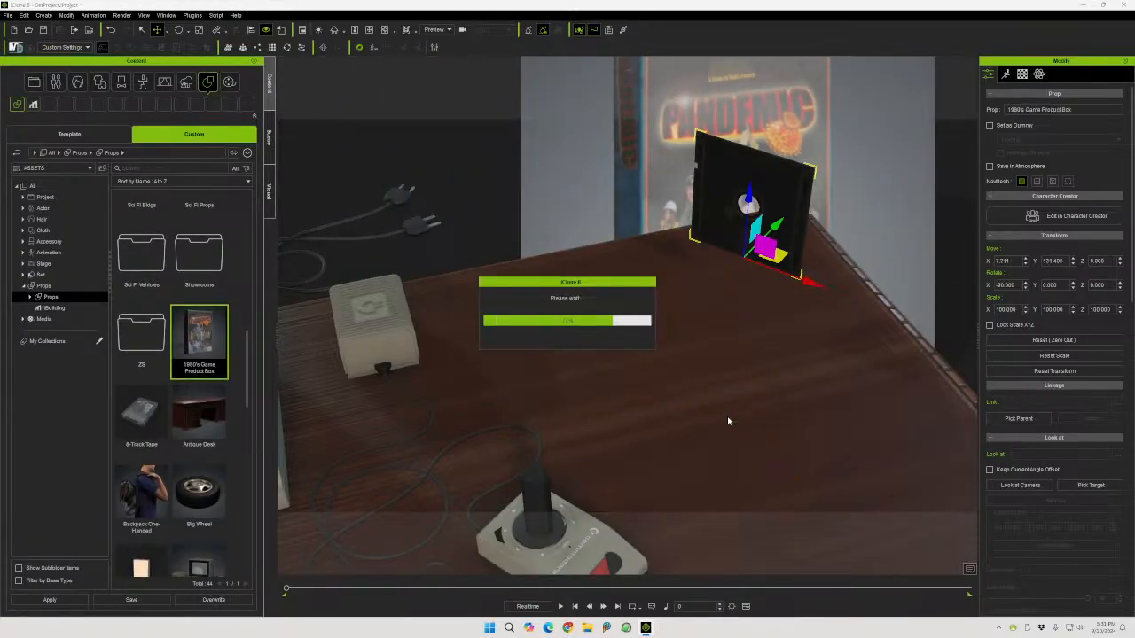
{"action": "left_click_drag", "start_coordinate": [735, 368], "coordinate": [748, 77]}
{"action": "left_click_drag", "start_coordinate": [785, 155], "coordinate": [700, 440]}
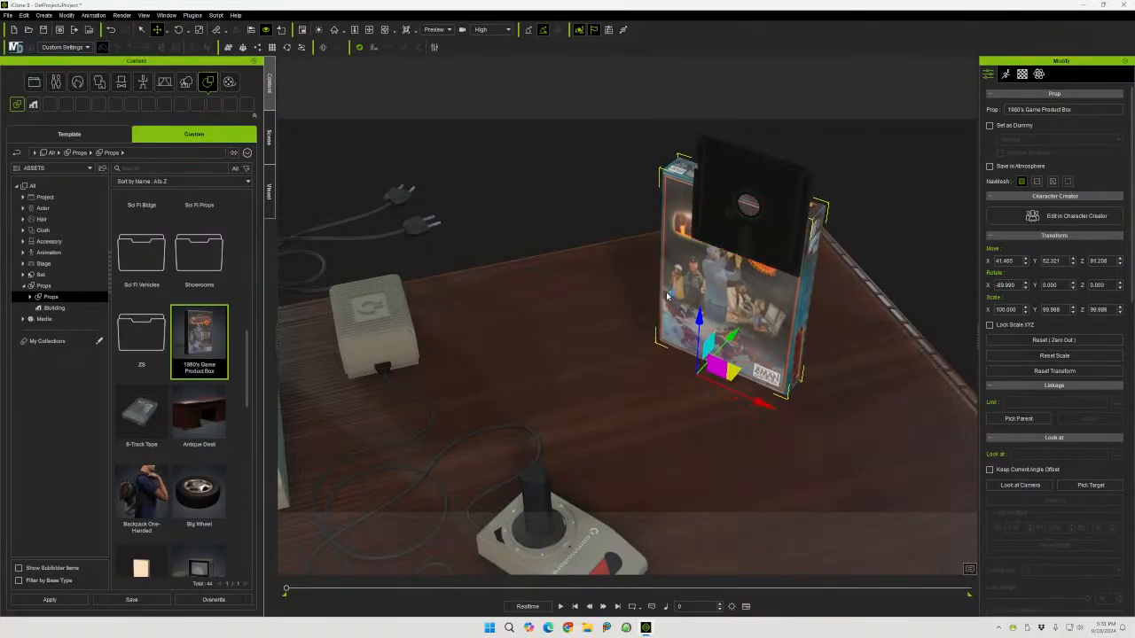
Set the game box's pivot to its middle and rotate the box to lie flat
{"action": "left_click", "coordinate": [179, 29]}
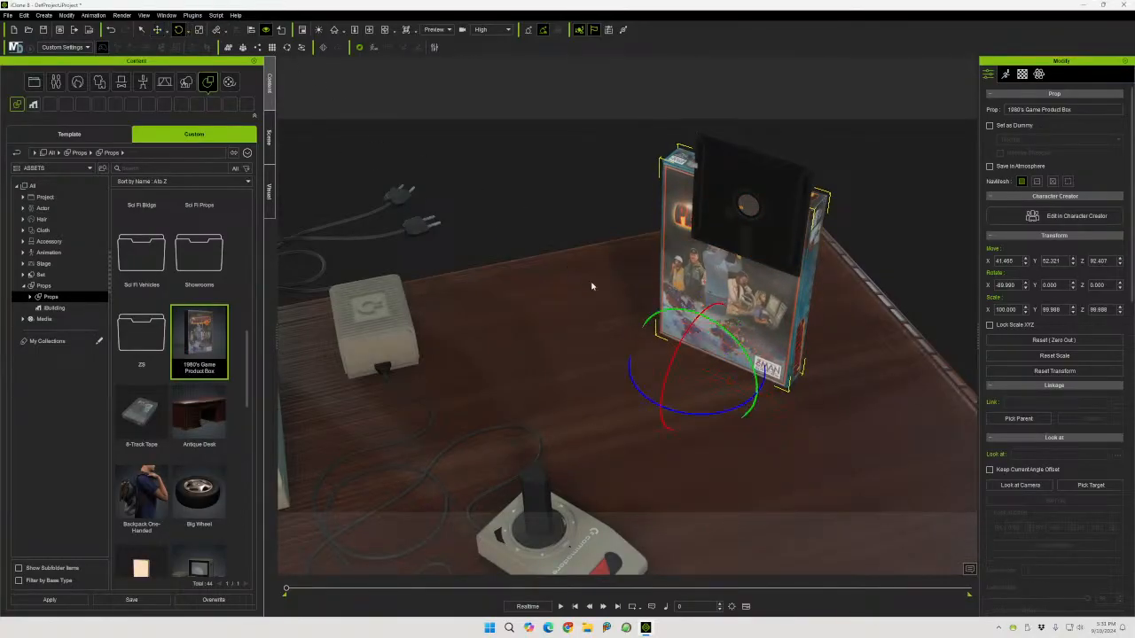
{"action": "left_click_drag", "start_coordinate": [724, 338], "coordinate": [669, 332]}
{"action": "scroll", "coordinate": [1036, 405], "scroll_direction": "down", "scroll_amount": 10}
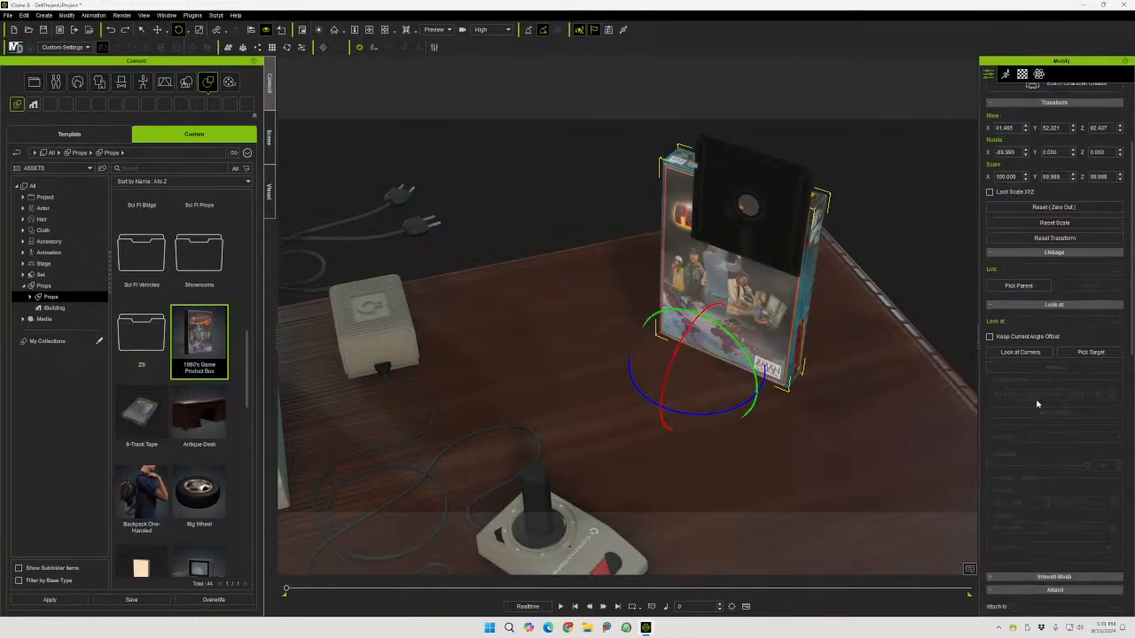
{"action": "scroll", "coordinate": [1036, 405], "scroll_direction": "down", "scroll_amount": 6}
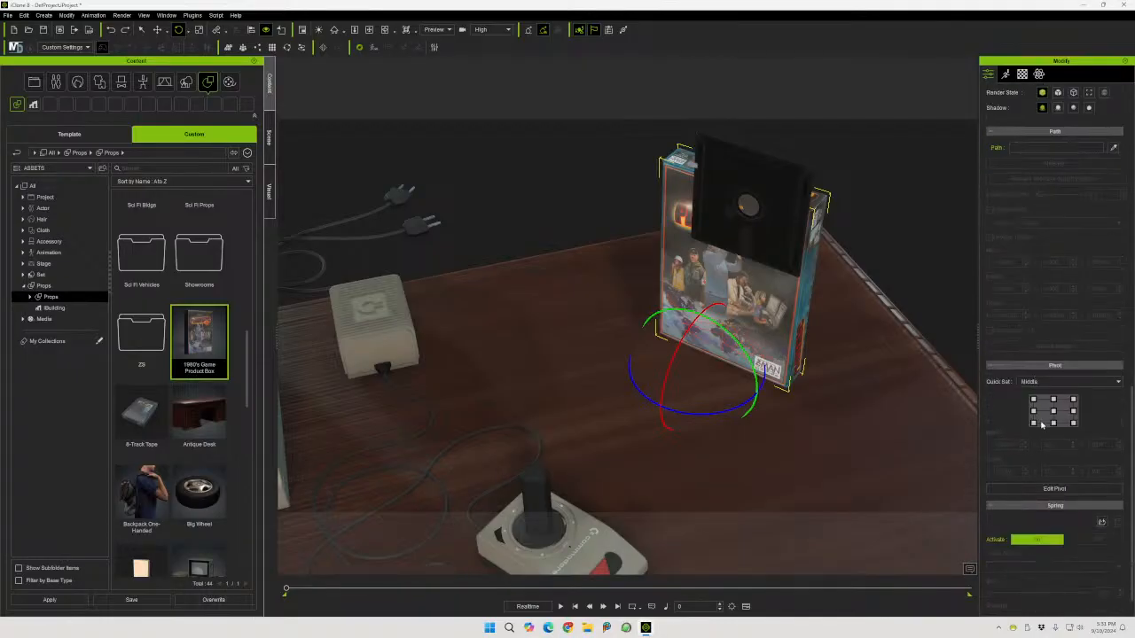
{"action": "left_click", "coordinate": [1053, 410]}
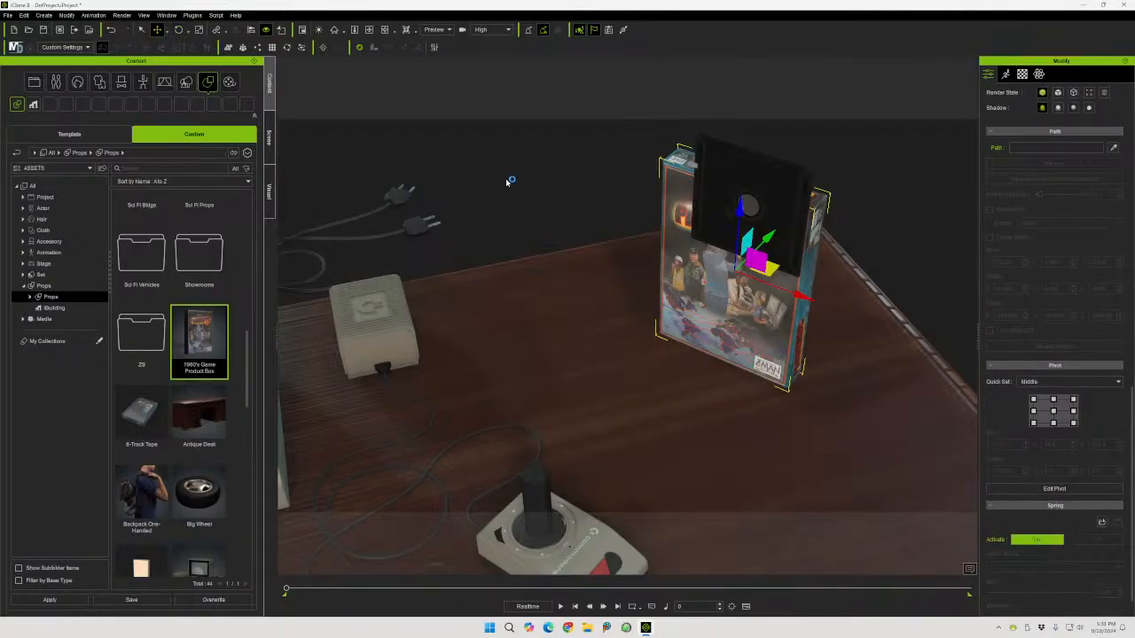
{"action": "left_click", "coordinate": [178, 29]}
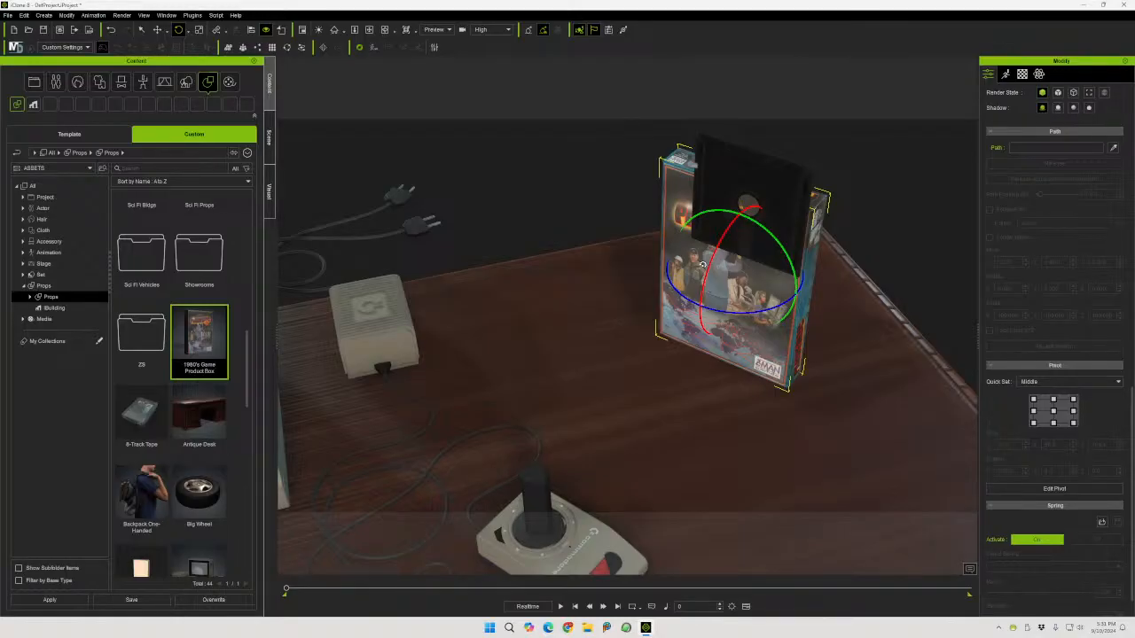
{"action": "left_click_drag", "start_coordinate": [701, 275], "coordinate": [719, 244]}
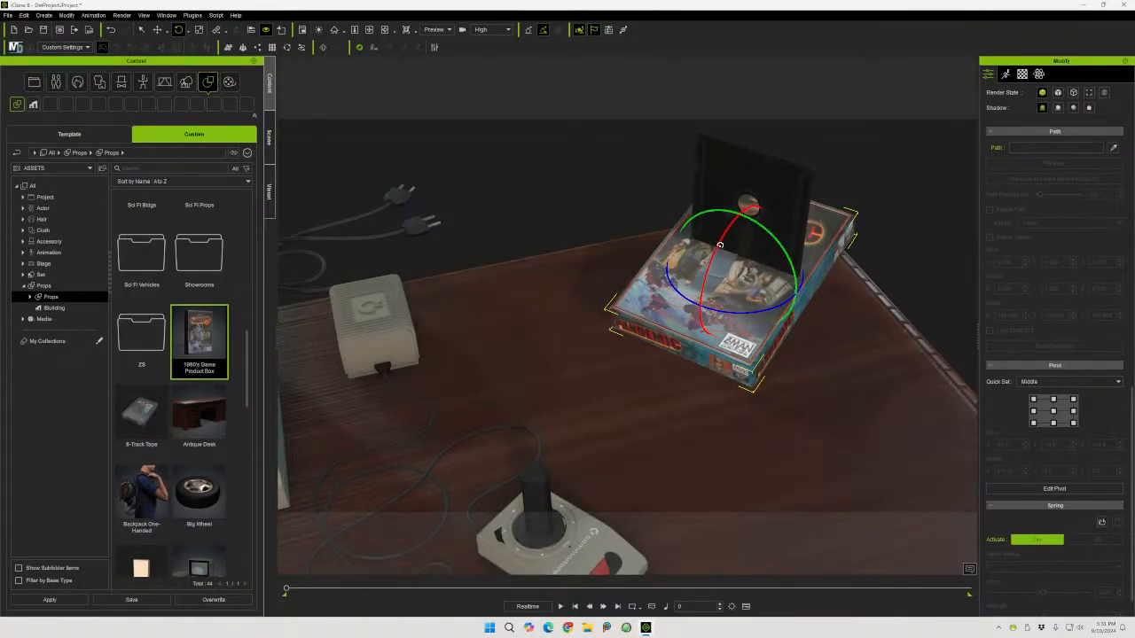
Set the game box's X rotation to -180 and turn it to about 114 degrees around its vertical axis
{"action": "scroll", "coordinate": [1059, 249], "scroll_direction": "up", "scroll_amount": 5}
{"action": "scroll", "coordinate": [1033, 258], "scroll_direction": "up", "scroll_amount": 8}
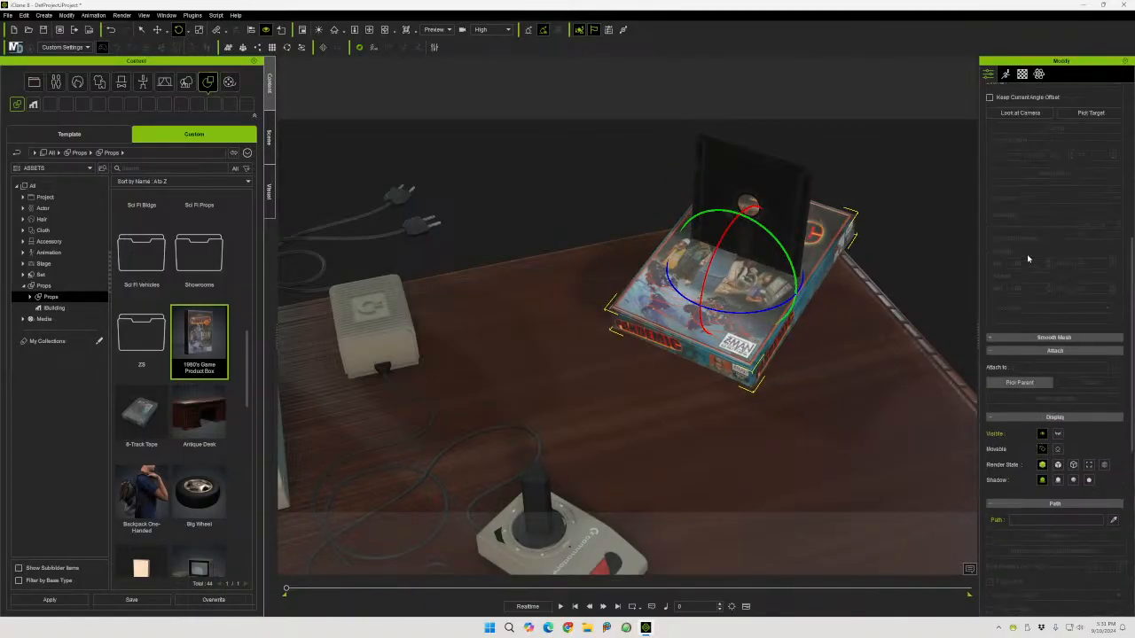
{"action": "scroll", "coordinate": [1027, 260], "scroll_direction": "up", "scroll_amount": 1}
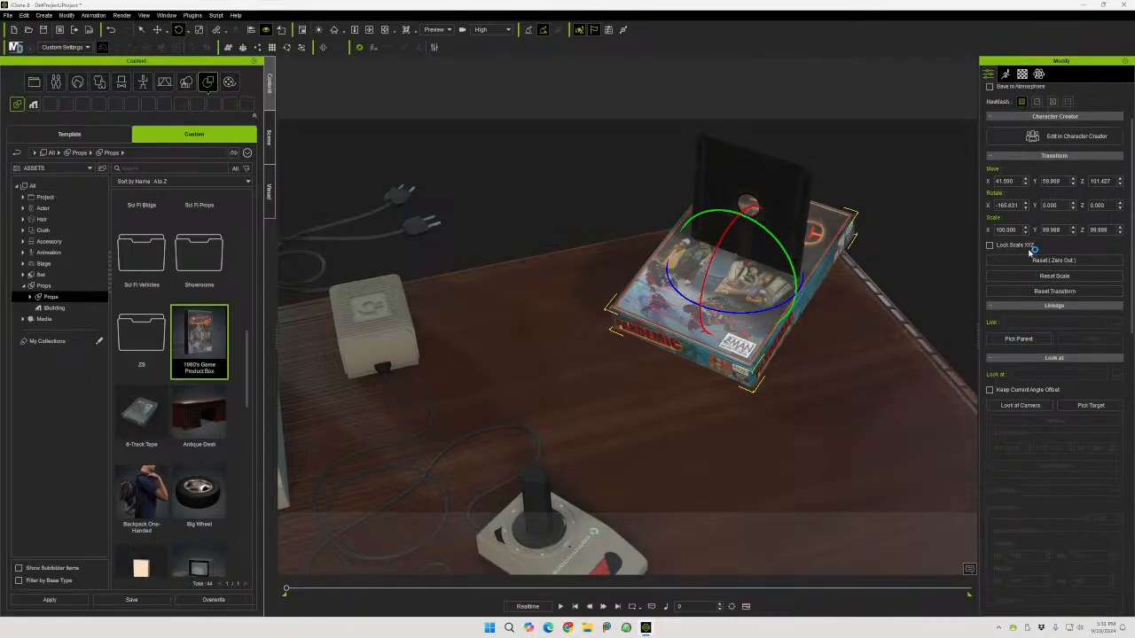
{"action": "double_click", "coordinate": [1019, 205]}
{"action": "type", "text": "-180"}
{"action": "key", "text": "Return"}
{"action": "left_click_drag", "start_coordinate": [718, 307], "coordinate": [768, 309]}
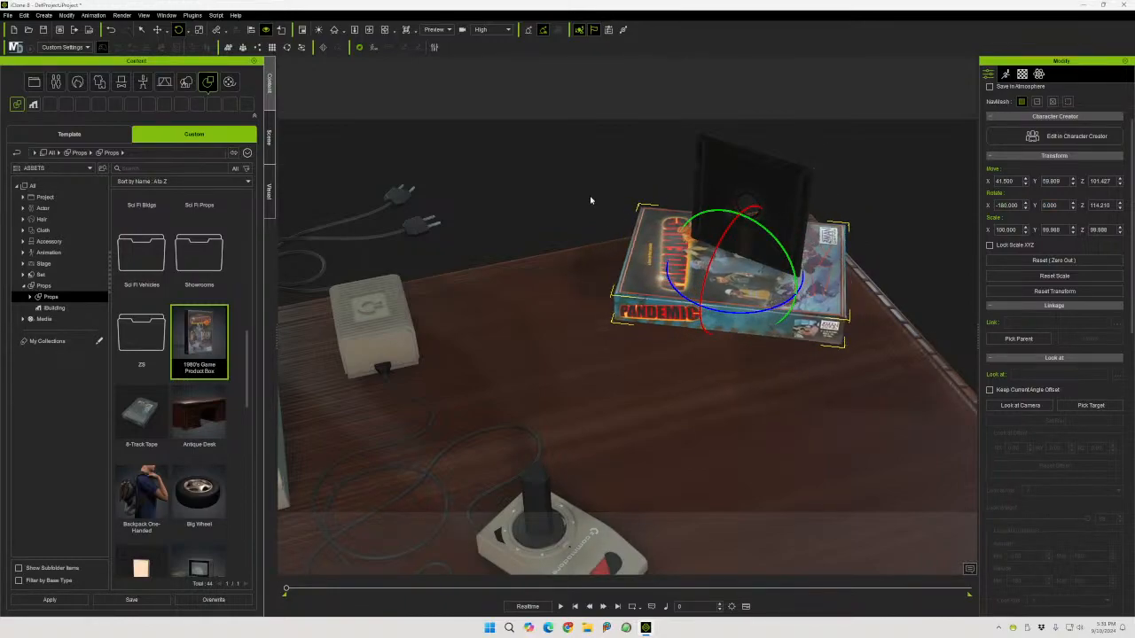
Open the Mini Viewport, dock and enlarge it above the Modify panel, showing the Camera view
{"action": "left_click", "coordinate": [144, 15]}
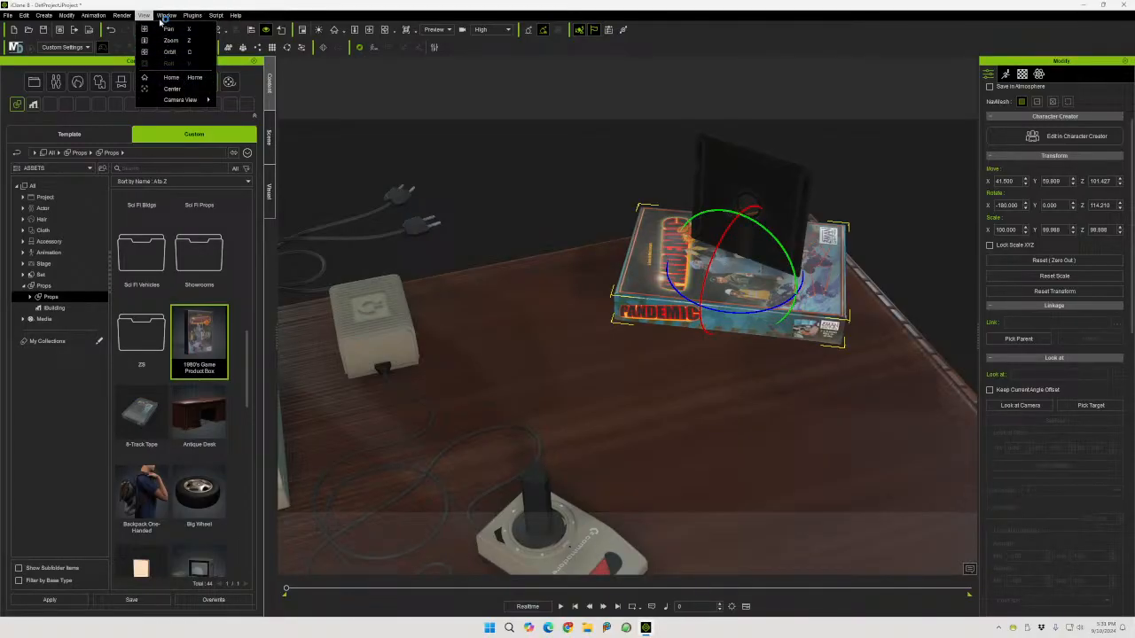
{"action": "mouse_move", "coordinate": [166, 15]}
{"action": "left_click", "coordinate": [214, 111]}
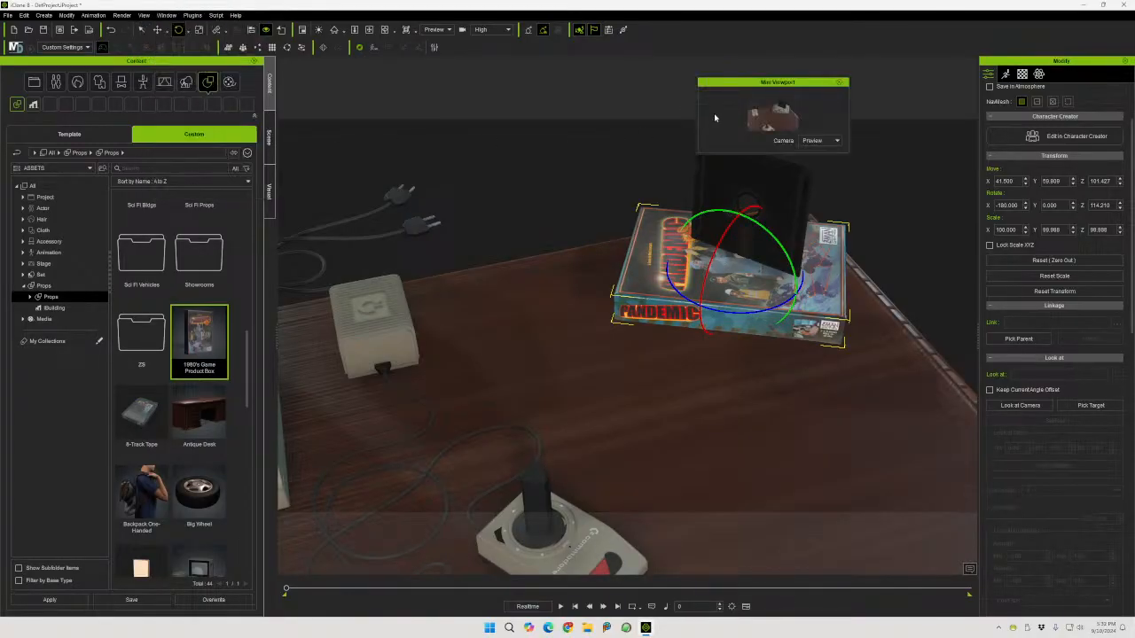
{"action": "left_click_drag", "start_coordinate": [741, 83], "coordinate": [1046, 68]}
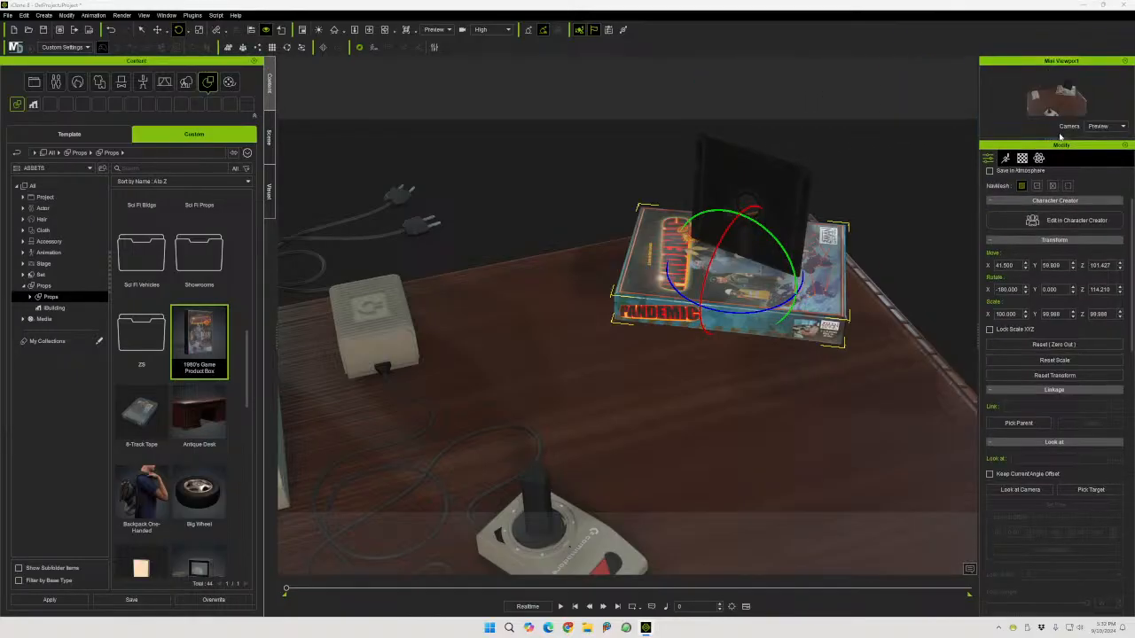
{"action": "left_click_drag", "start_coordinate": [1054, 139], "coordinate": [1055, 272]}
{"action": "left_click_drag", "start_coordinate": [979, 228], "coordinate": [921, 229]}
{"action": "left_click", "coordinate": [1107, 253]}
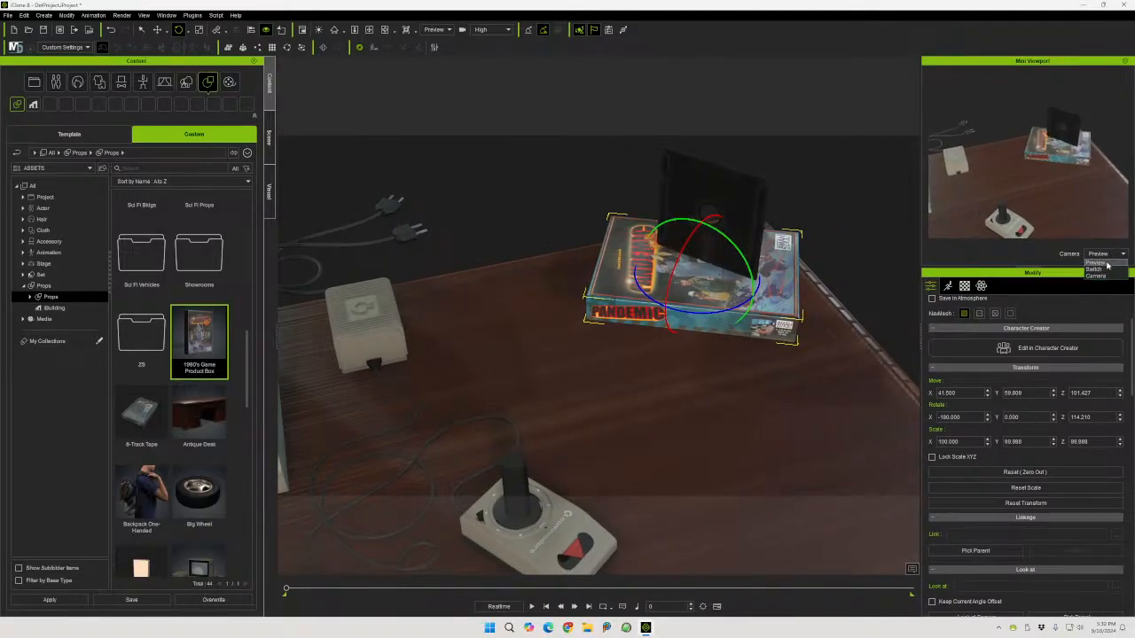
{"action": "left_click", "coordinate": [1104, 273]}
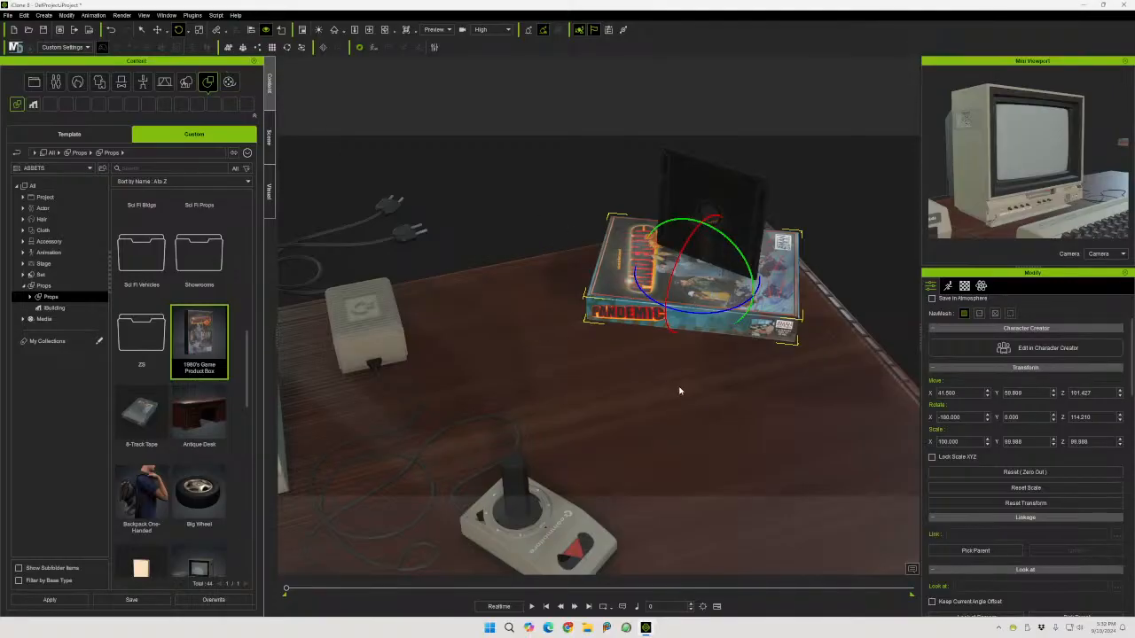
Lower the game box down onto the desk surface
{"action": "right_click_drag", "start_coordinate": [727, 418], "coordinate": [647, 250]}
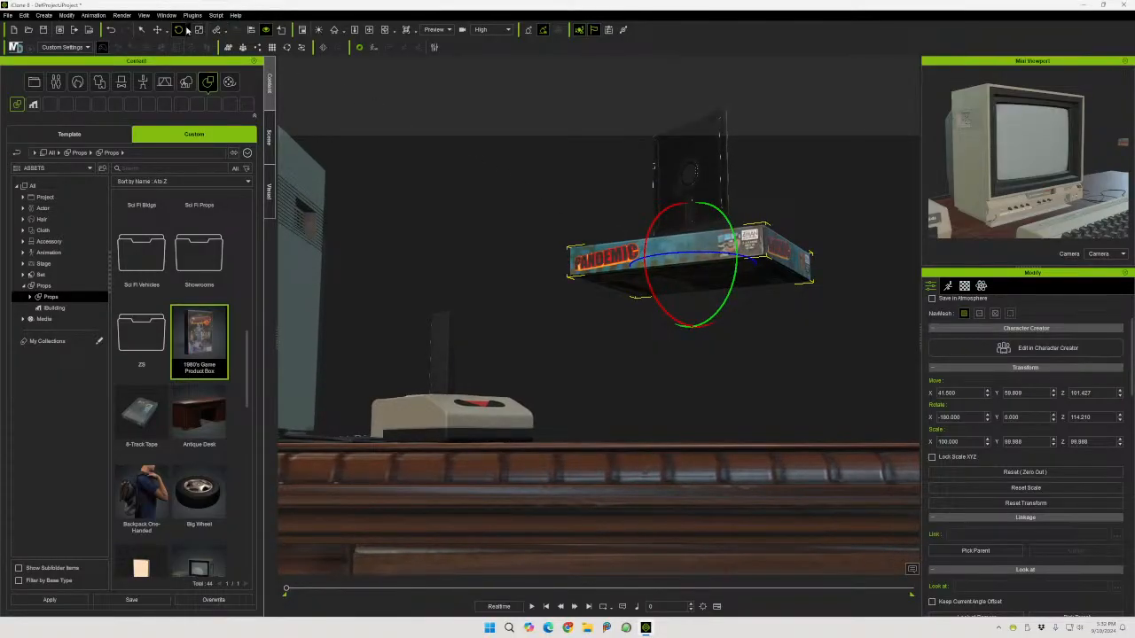
{"action": "left_click", "coordinate": [157, 29]}
{"action": "left_click_drag", "start_coordinate": [693, 200], "coordinate": [684, 364]}
{"action": "middle_click_drag", "start_coordinate": [657, 378], "coordinate": [750, 477]}
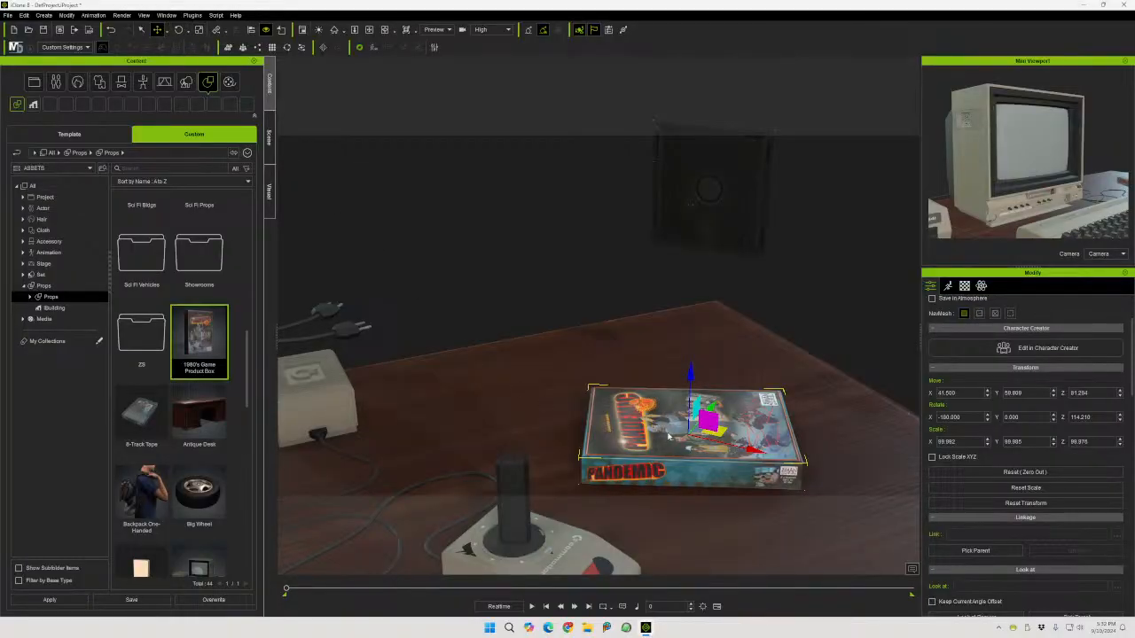
Slide the game box toward the joystick and rotate it to about 98 degrees around its vertical axis
{"action": "key", "text": "t"}
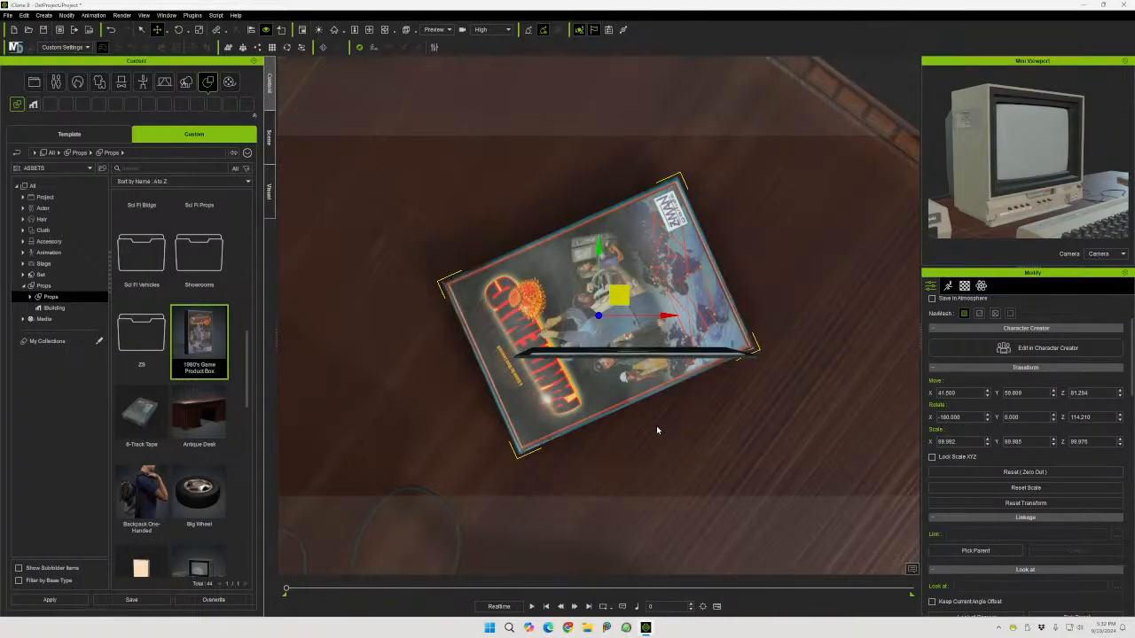
{"action": "right_click_drag", "start_coordinate": [648, 440], "coordinate": [381, 201]}
{"action": "middle_click_drag", "start_coordinate": [421, 310], "coordinate": [505, 351]}
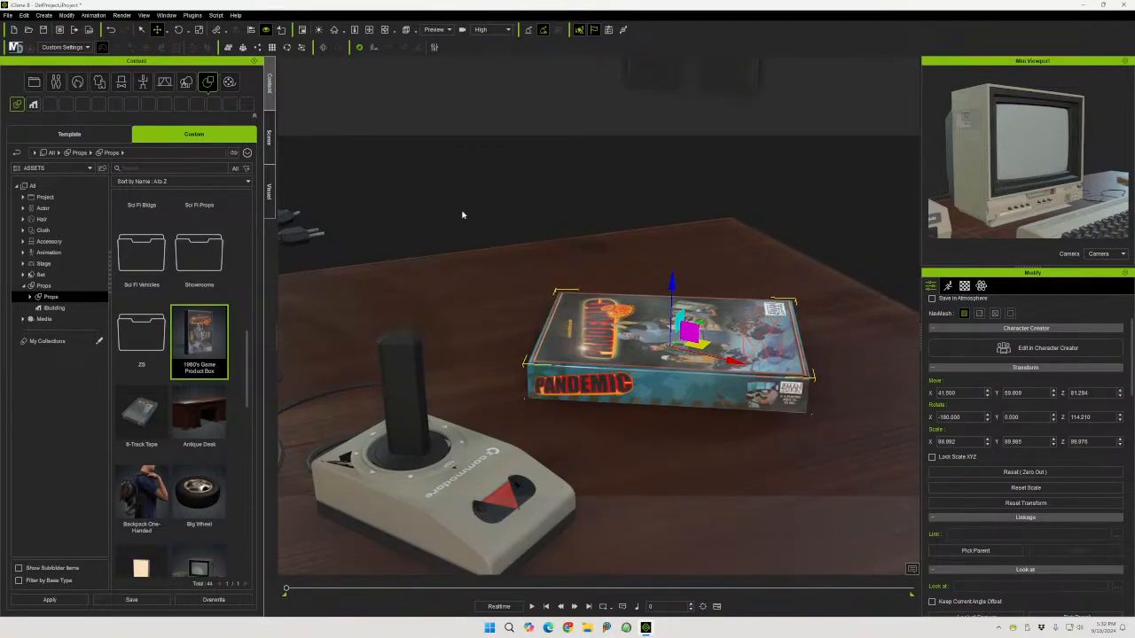
{"action": "left_click_drag", "start_coordinate": [701, 344], "coordinate": [583, 307]}
{"action": "left_click", "coordinate": [178, 29]}
{"action": "left_click_drag", "start_coordinate": [589, 331], "coordinate": [570, 342]}
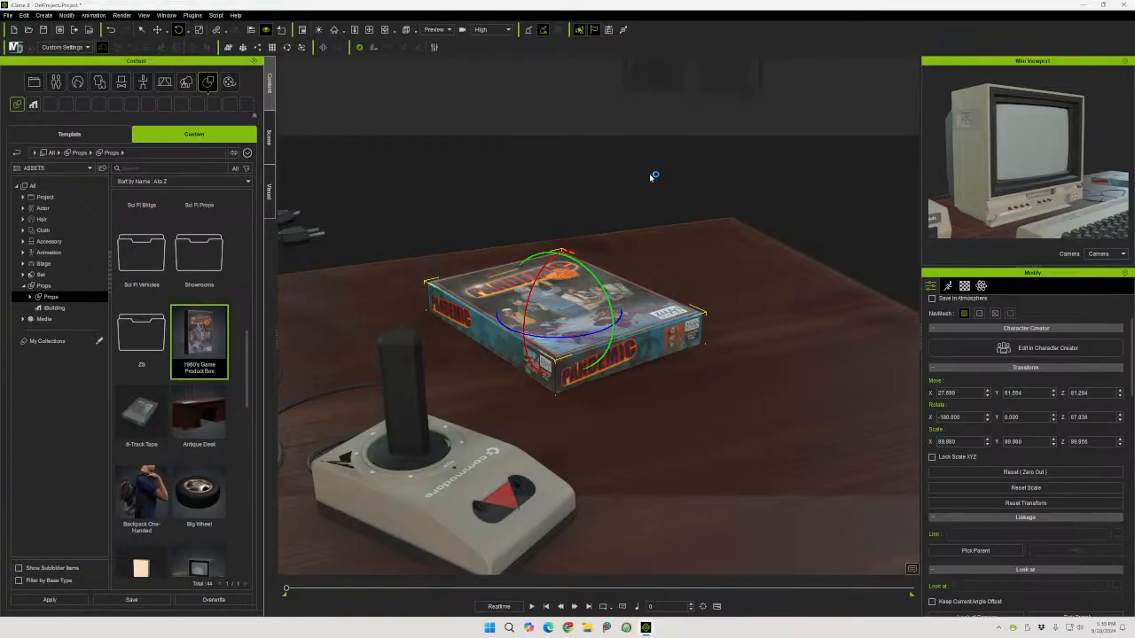
Select the floppy disk hovering above the desk and set its X rotation to 90
{"action": "middle_click_drag", "start_coordinate": [654, 180], "coordinate": [636, 274]}
{"action": "left_click", "coordinate": [680, 159]}
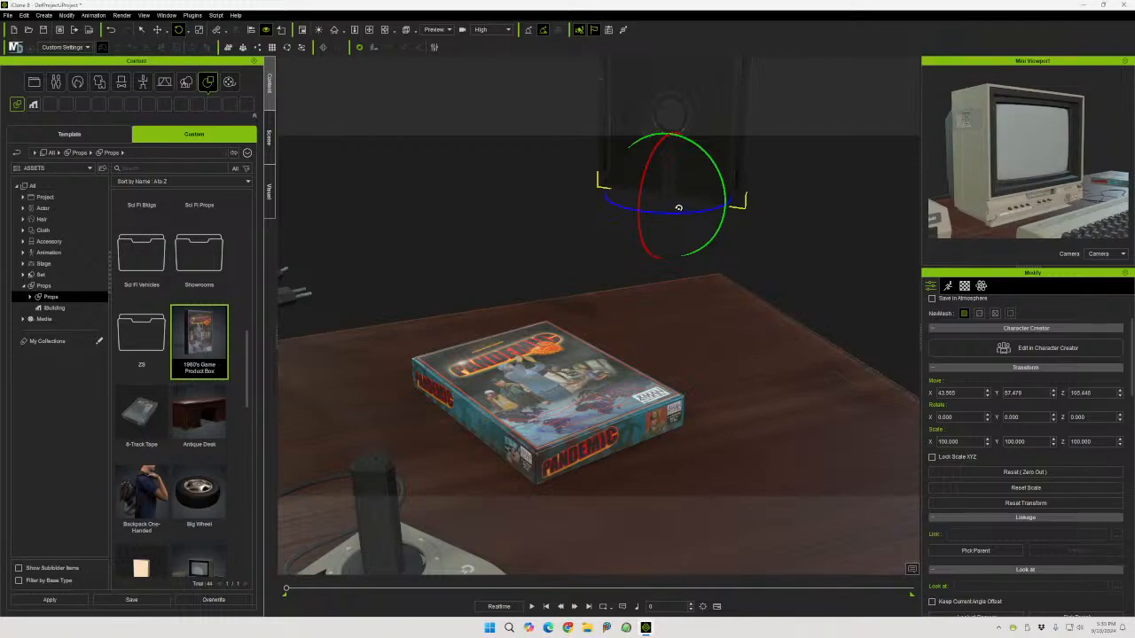
{"action": "left_click_drag", "start_coordinate": [647, 180], "coordinate": [708, 275]}
{"action": "left_click_drag", "start_coordinate": [962, 420], "coordinate": [904, 421]}
{"action": "type", "text": "90"}
{"action": "key", "text": "Return"}
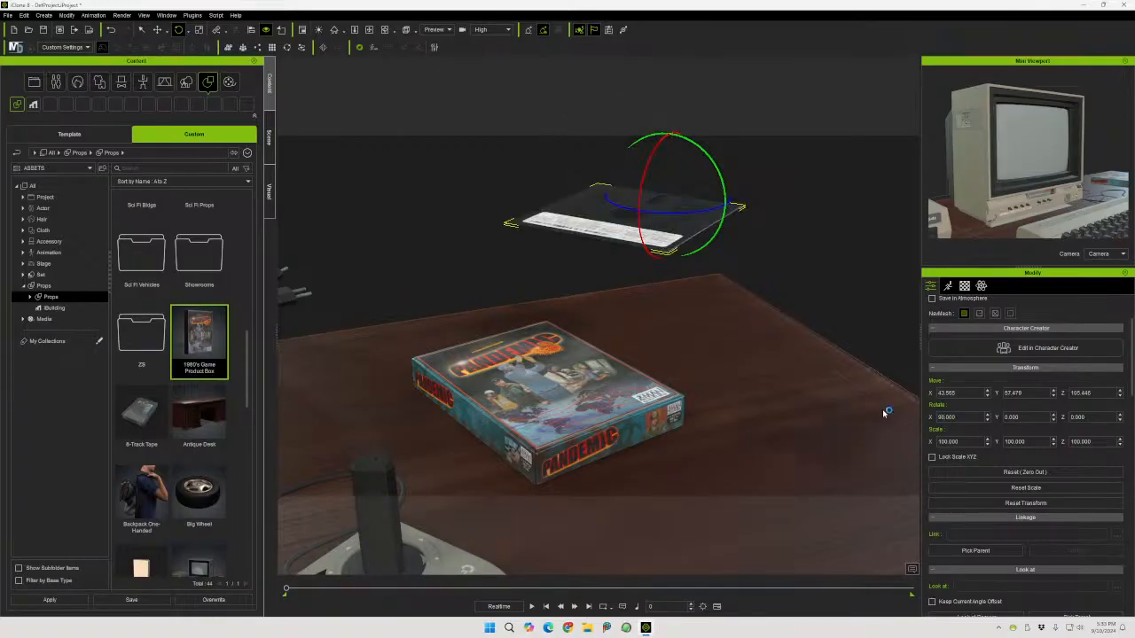
Turn the floppy disk to about -171 degrees around its vertical axis
{"action": "left_click_drag", "start_coordinate": [685, 211], "coordinate": [611, 215]}
{"action": "scroll", "coordinate": [991, 444], "scroll_direction": "down", "scroll_amount": 10}
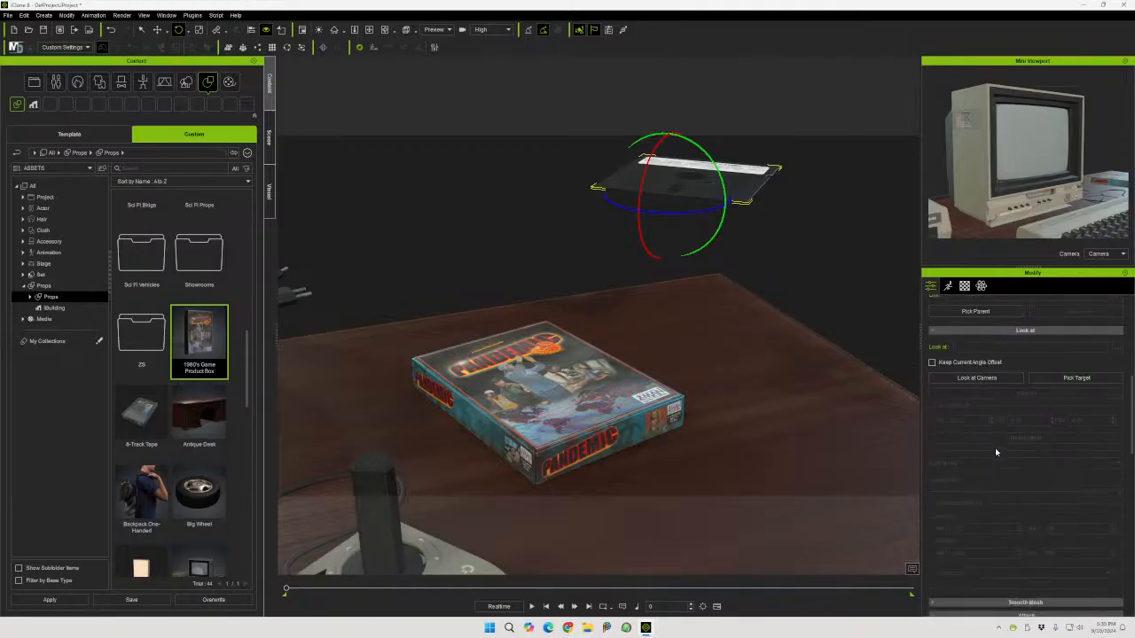
{"action": "scroll", "coordinate": [1013, 500], "scroll_direction": "down", "scroll_amount": 5}
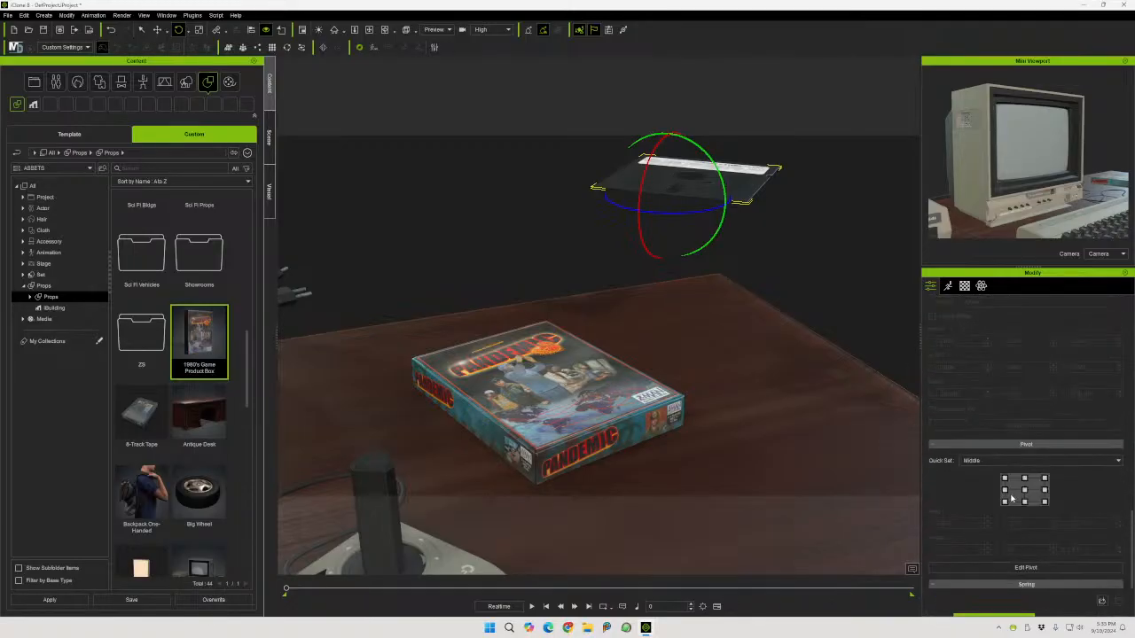
{"action": "key", "text": "w"}
{"action": "scroll", "coordinate": [938, 320], "scroll_direction": "up", "scroll_amount": 5}
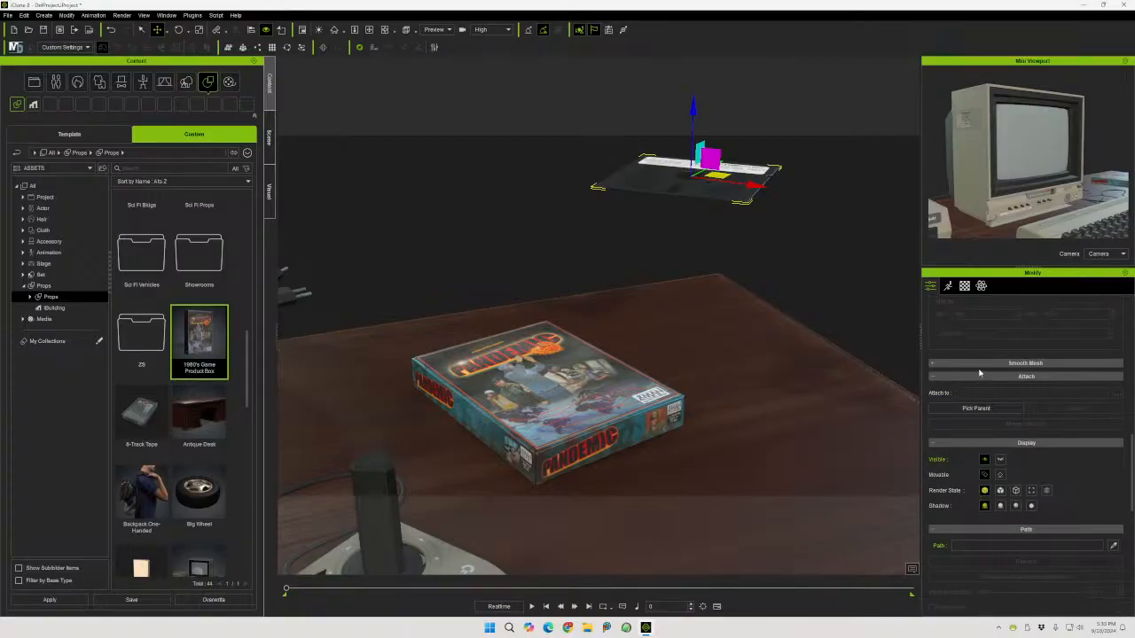
{"action": "scroll", "coordinate": [981, 381], "scroll_direction": "up", "scroll_amount": 3}
{"action": "scroll", "coordinate": [982, 381], "scroll_direction": "up", "scroll_amount": 3}
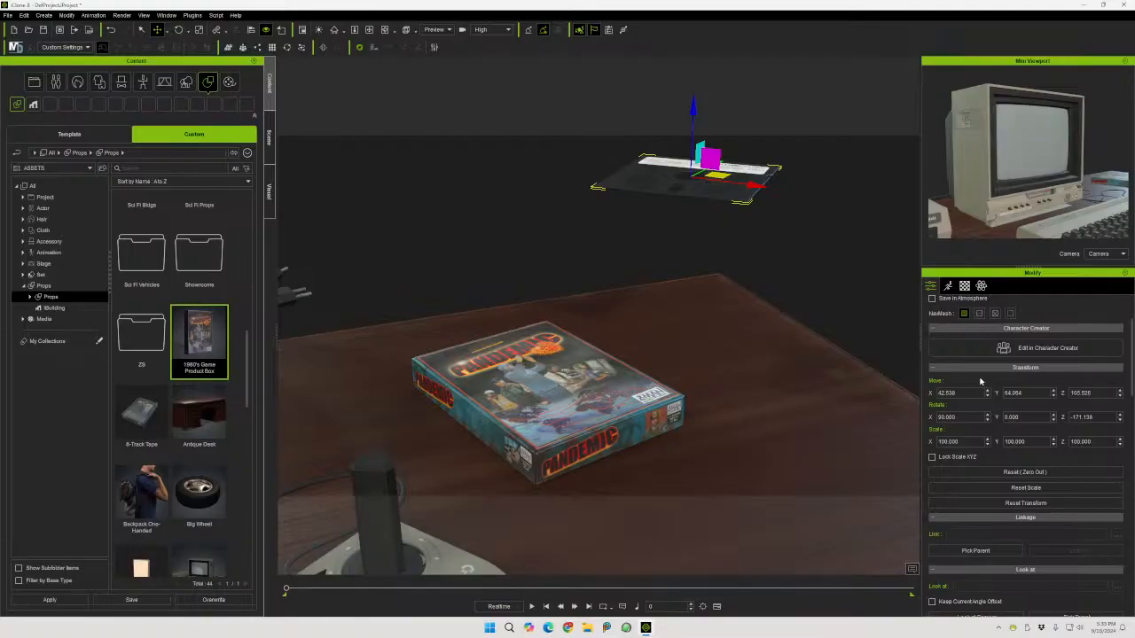
{"action": "scroll", "coordinate": [988, 370], "scroll_direction": "down", "scroll_amount": 2}
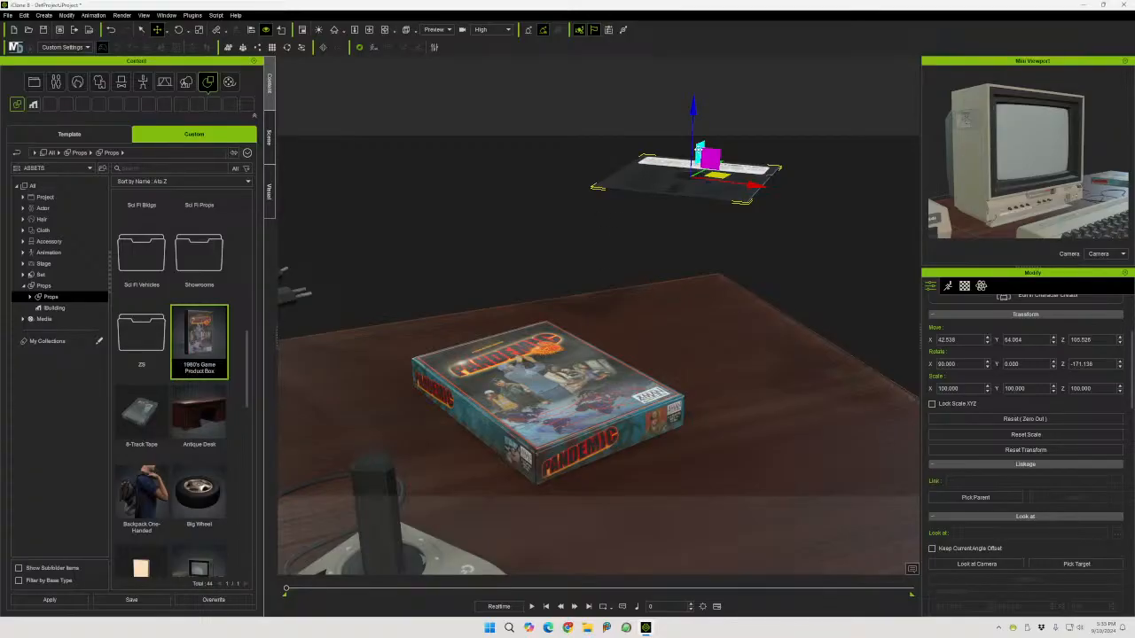
Move the floppy disk down onto the desk beside the joystick
{"action": "left_click_drag", "start_coordinate": [701, 147], "coordinate": [566, 342]}
{"action": "right_click_drag", "start_coordinate": [697, 342], "coordinate": [588, 273]}
{"action": "left_click_drag", "start_coordinate": [555, 308], "coordinate": [555, 445]}
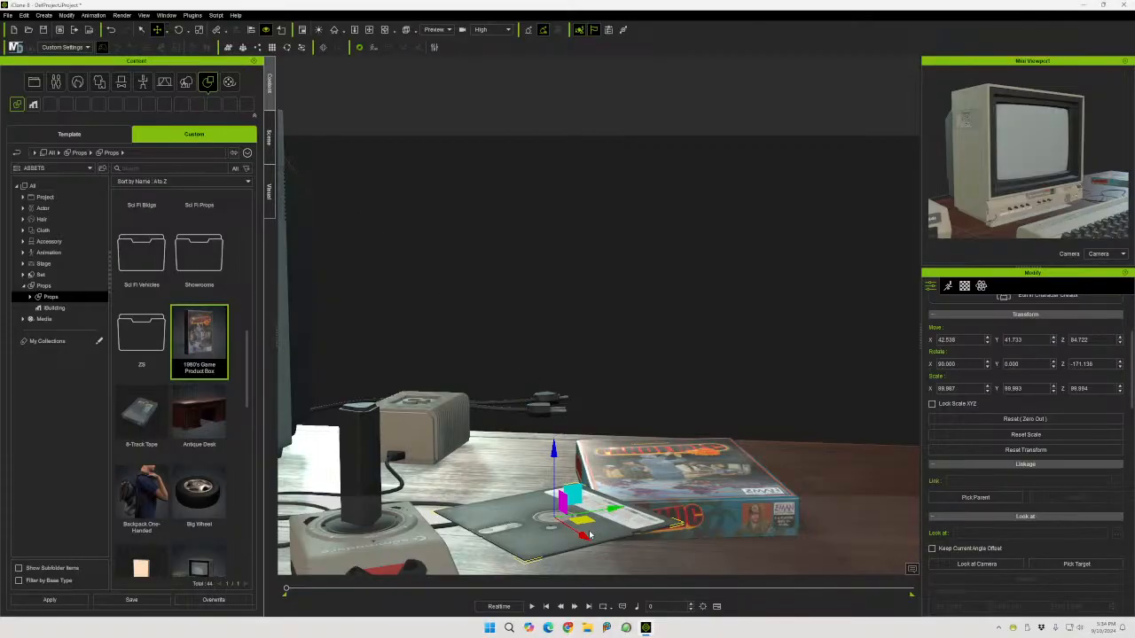
Move the floppy disk over the game box and lower it onto the box's top
{"action": "left_click_drag", "start_coordinate": [589, 535], "coordinate": [716, 468]}
{"action": "right_click_drag", "start_coordinate": [715, 467], "coordinate": [755, 449]}
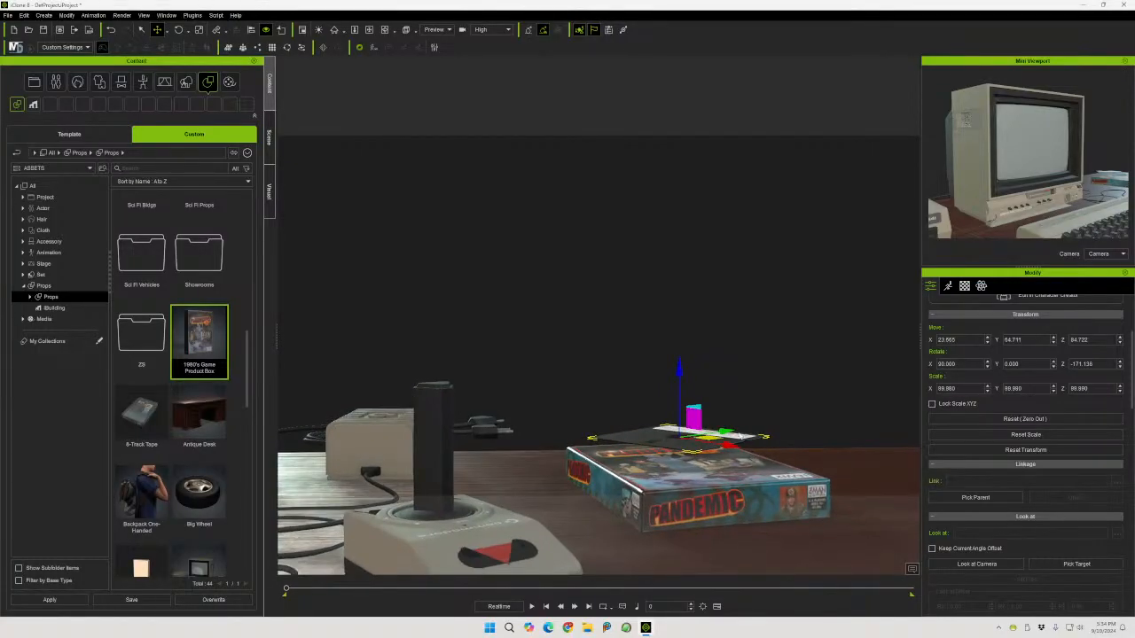
{"action": "left_click_drag", "start_coordinate": [679, 371], "coordinate": [679, 380]}
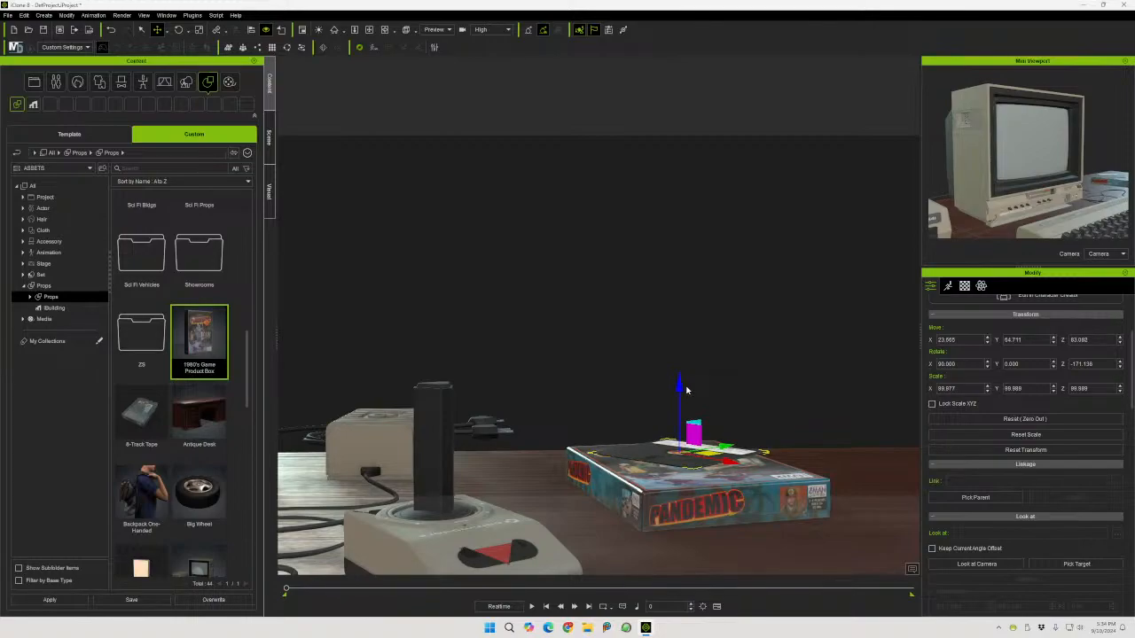
Rotate the floppy disk to about -52 degrees around its vertical axis
{"action": "right_click_drag", "start_coordinate": [659, 470], "coordinate": [617, 523]}
{"action": "left_click", "coordinate": [178, 30]}
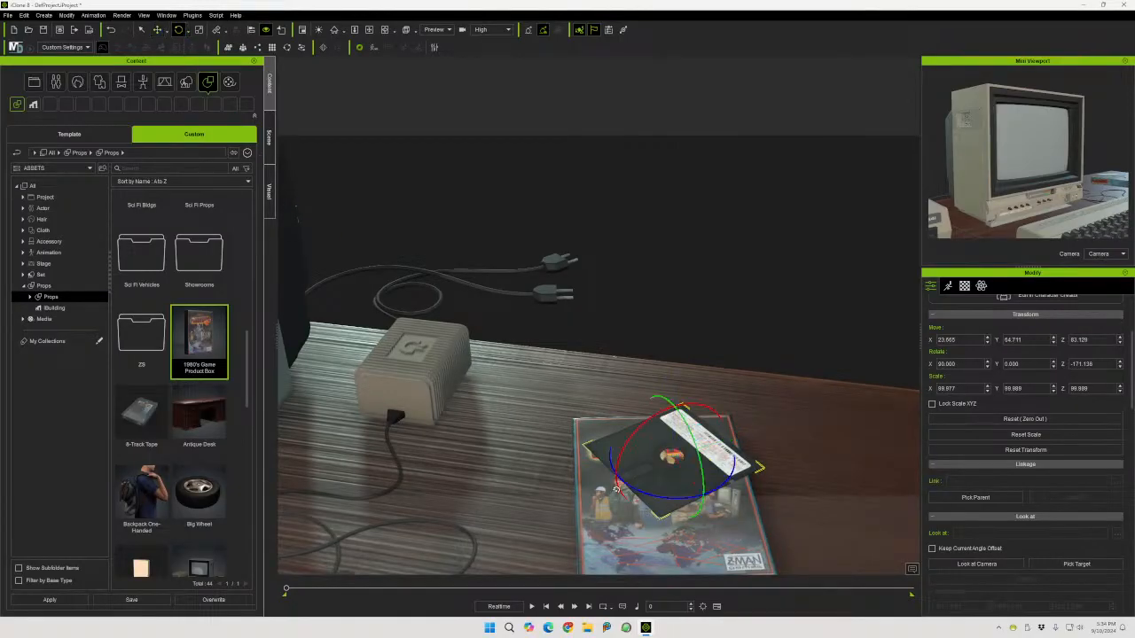
{"action": "left_click_drag", "start_coordinate": [666, 494], "coordinate": [713, 490]}
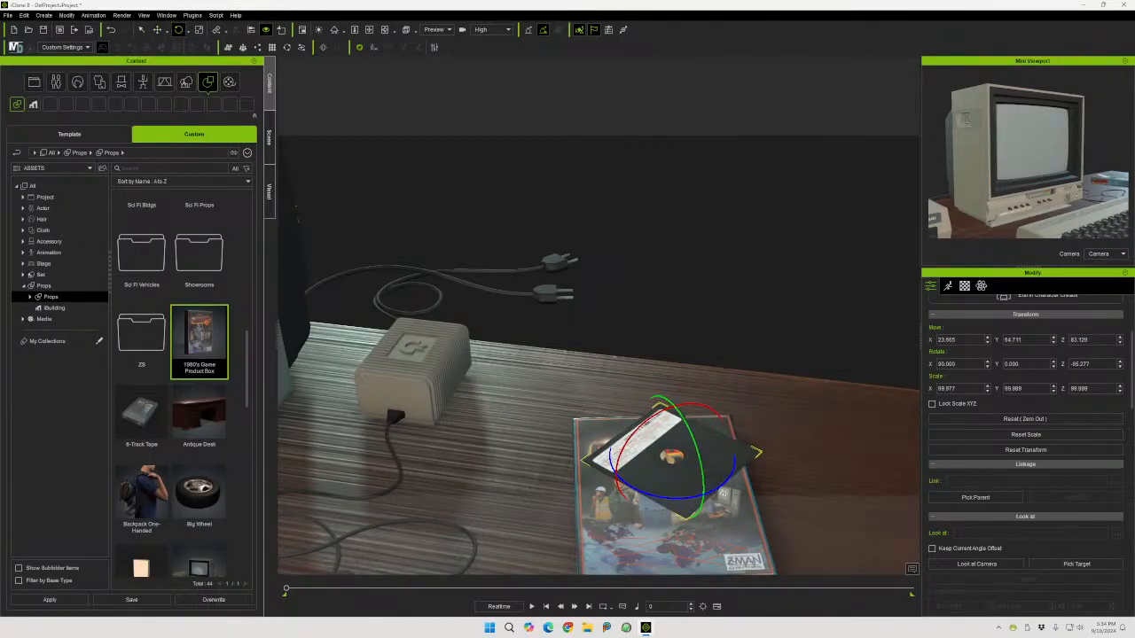
{"action": "mouse_move", "coordinate": [720, 489]}
{"action": "left_mouse_down"}
{"action": "mouse_move", "coordinate": [747, 477]}
{"action": "mouse_move", "coordinate": [724, 487]}
{"action": "left_mouse_up"}
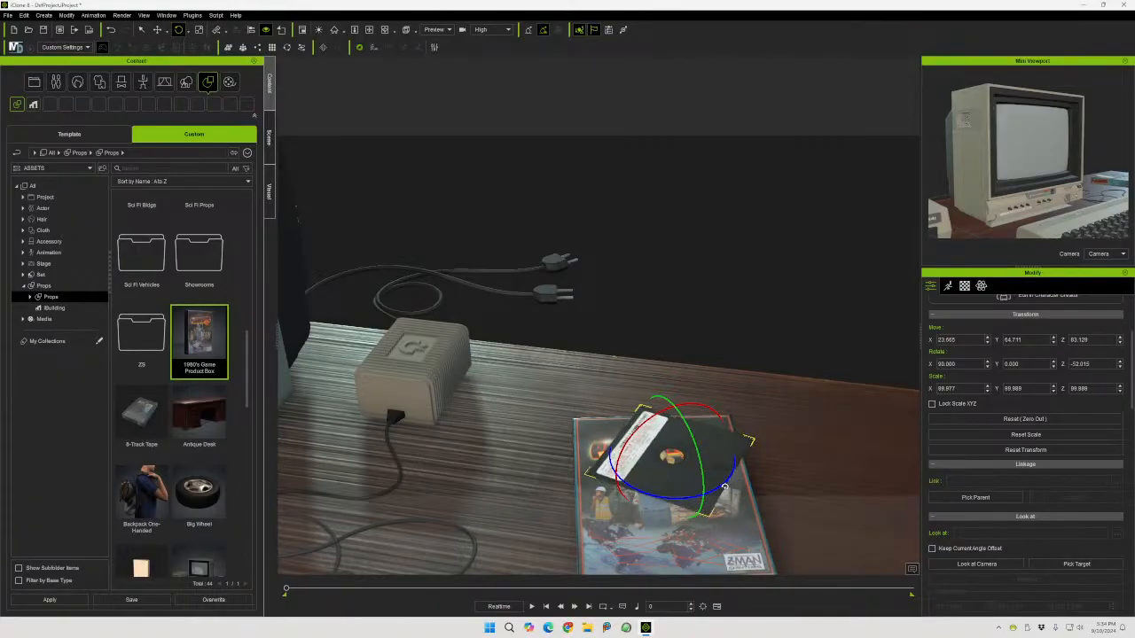
Slide the floppy disk toward the box's edge and turn it to about -137 degrees around its vertical axis
{"action": "right_click_drag", "start_coordinate": [540, 499], "coordinate": [605, 327]}
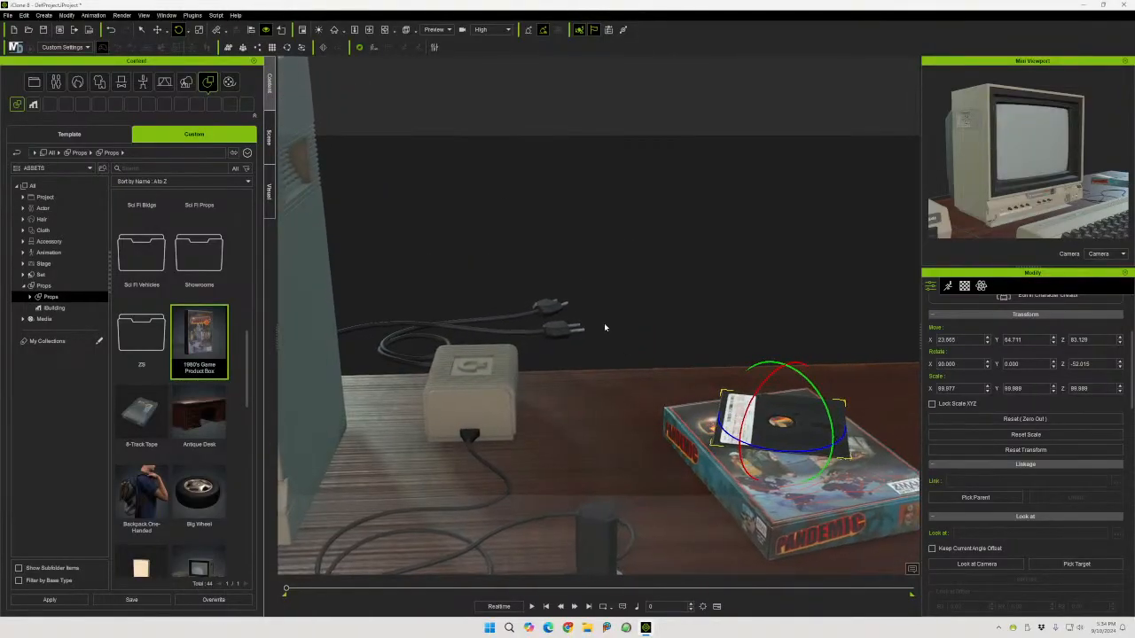
{"action": "left_click", "coordinate": [157, 29]}
{"action": "left_click_drag", "start_coordinate": [831, 426], "coordinate": [707, 471]}
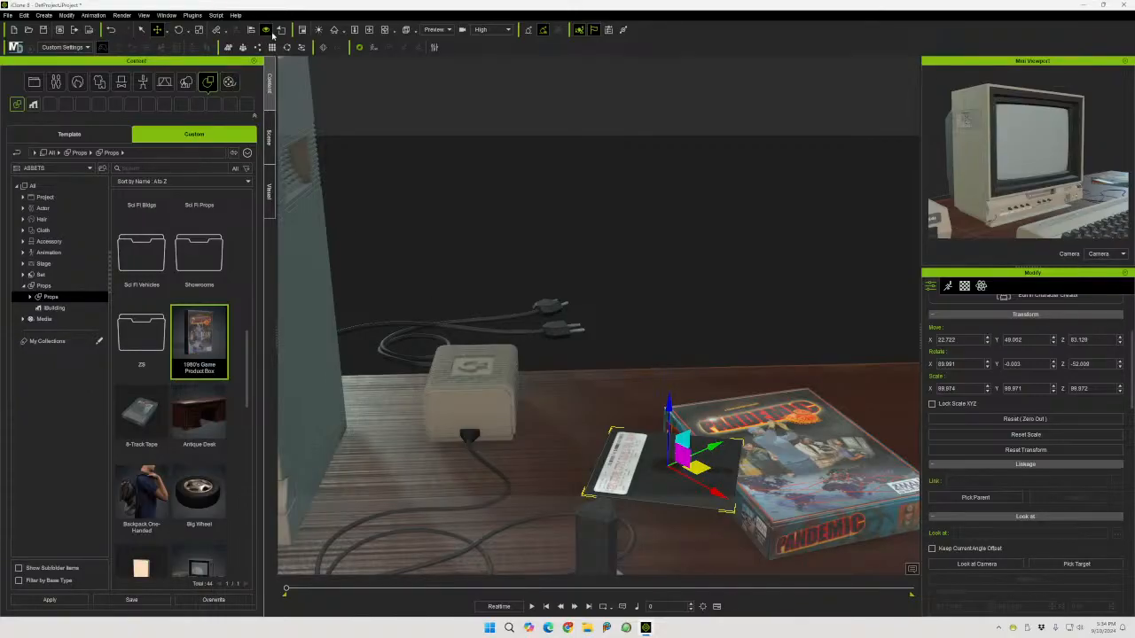
{"action": "left_click", "coordinate": [179, 29]}
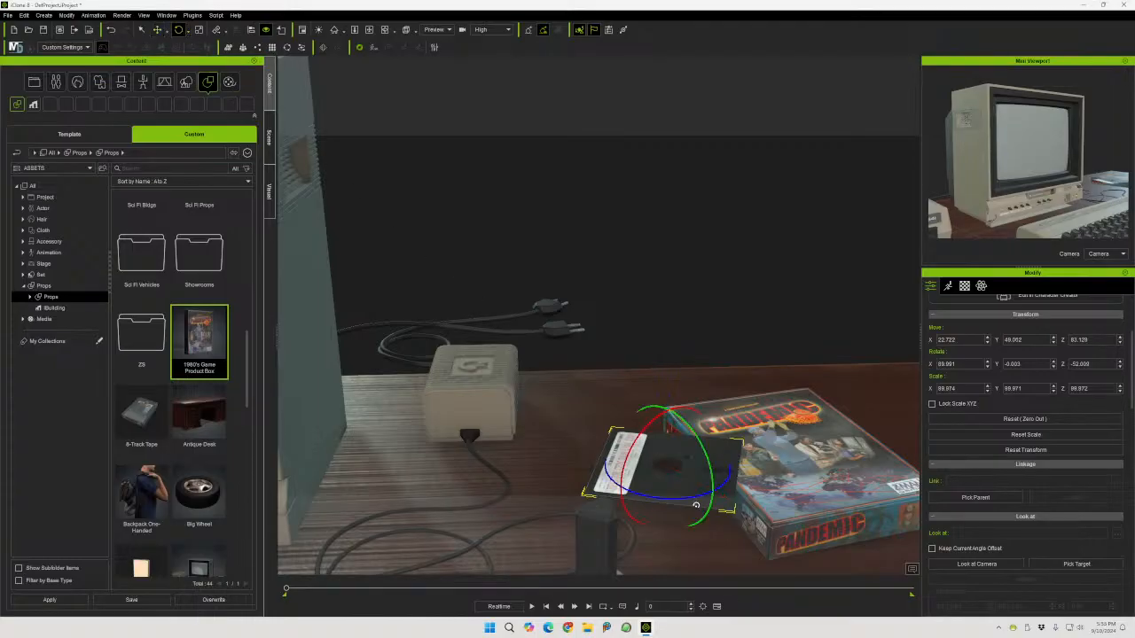
{"action": "left_click_drag", "start_coordinate": [691, 496], "coordinate": [653, 500]}
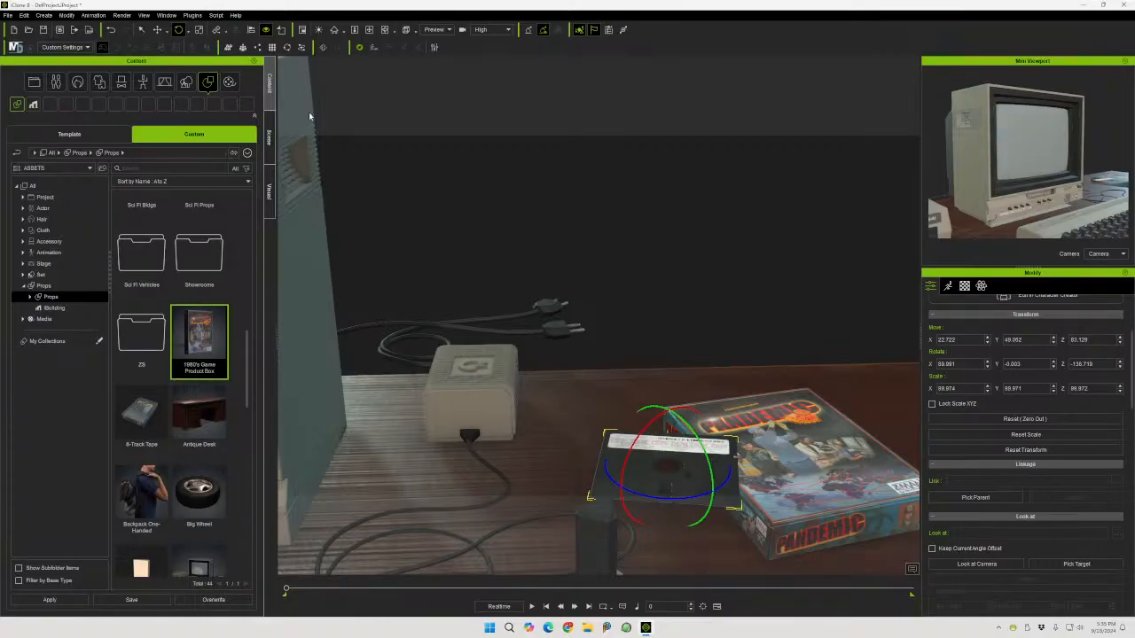
Move the floppy disk back onto the top of the game box, centring it on the cover
{"action": "left_click", "coordinate": [157, 29]}
{"action": "left_click_drag", "start_coordinate": [696, 476], "coordinate": [782, 442]}
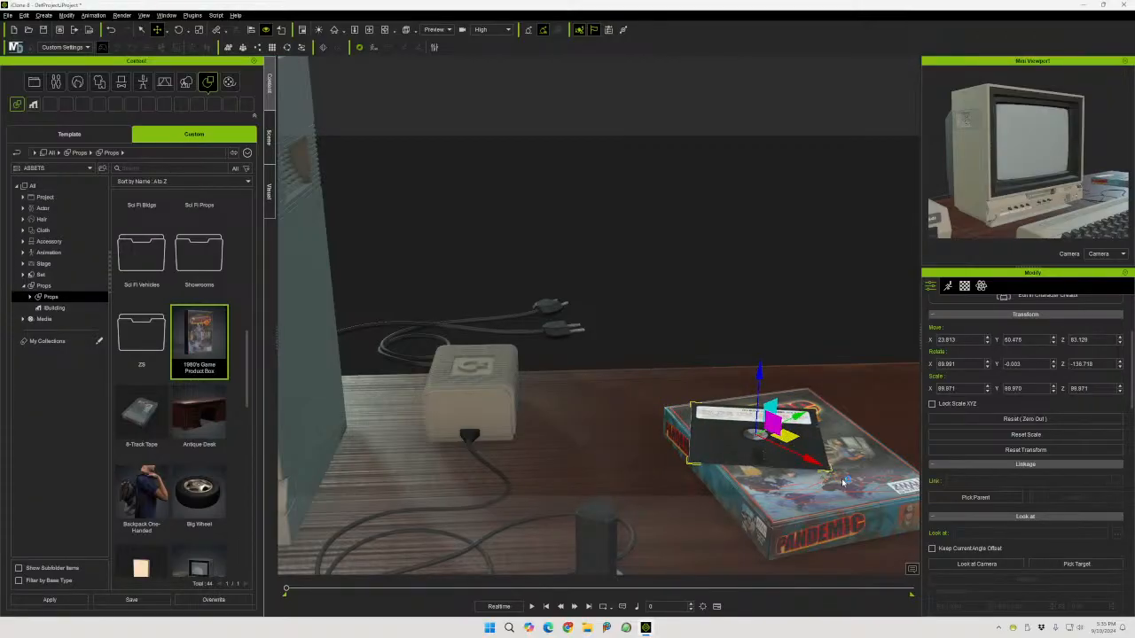
{"action": "right_click_drag", "start_coordinate": [843, 482], "coordinate": [804, 492]}
{"action": "left_click_drag", "start_coordinate": [785, 441], "coordinate": [800, 490]}
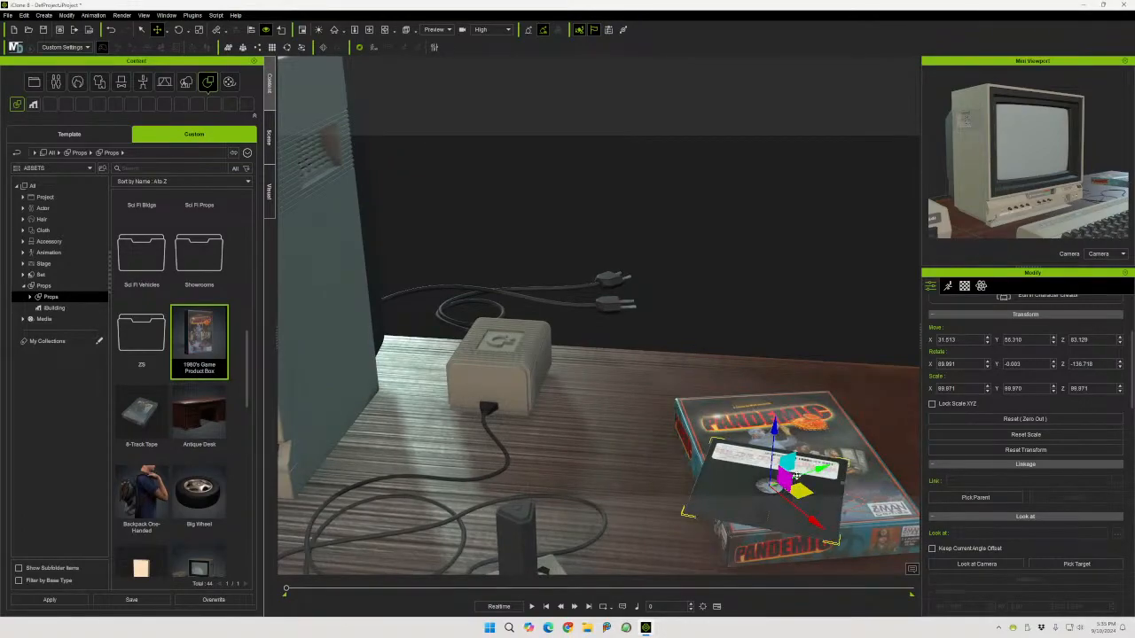
{"action": "left_click_drag", "start_coordinate": [801, 491], "coordinate": [781, 480]}
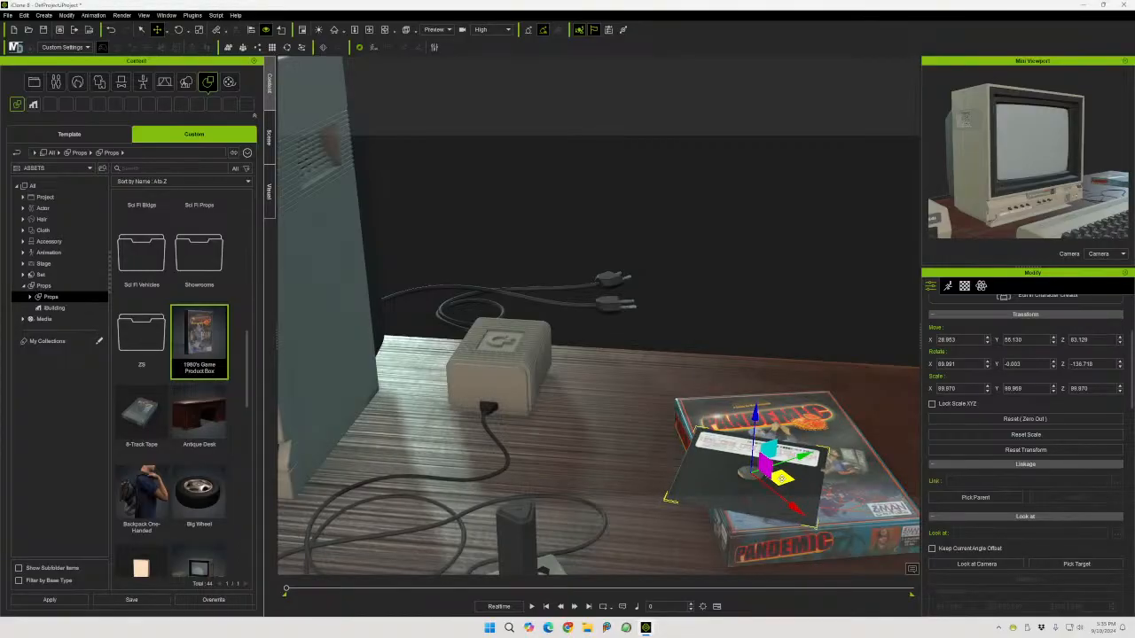
Duplicate the floppy disk and place the copy flat on the desk in front of the power supply
{"action": "left_click_drag", "start_coordinate": [781, 480], "coordinate": [567, 438]}
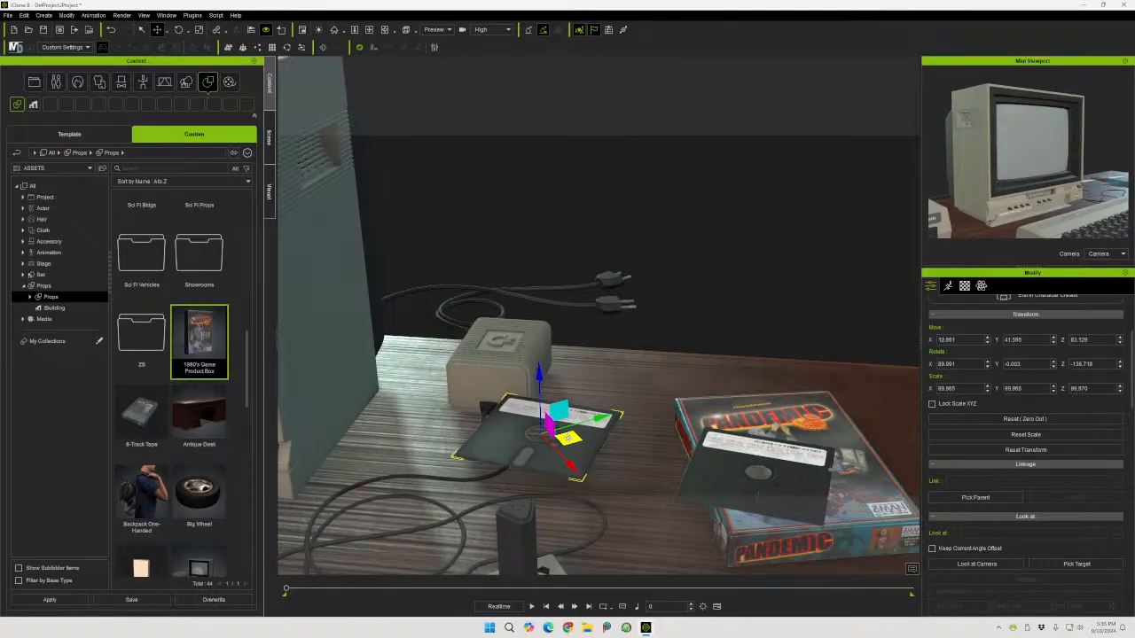
{"action": "middle_click_drag", "start_coordinate": [573, 440], "coordinate": [596, 524]}
{"action": "left_click_drag", "start_coordinate": [539, 381], "coordinate": [544, 402]}
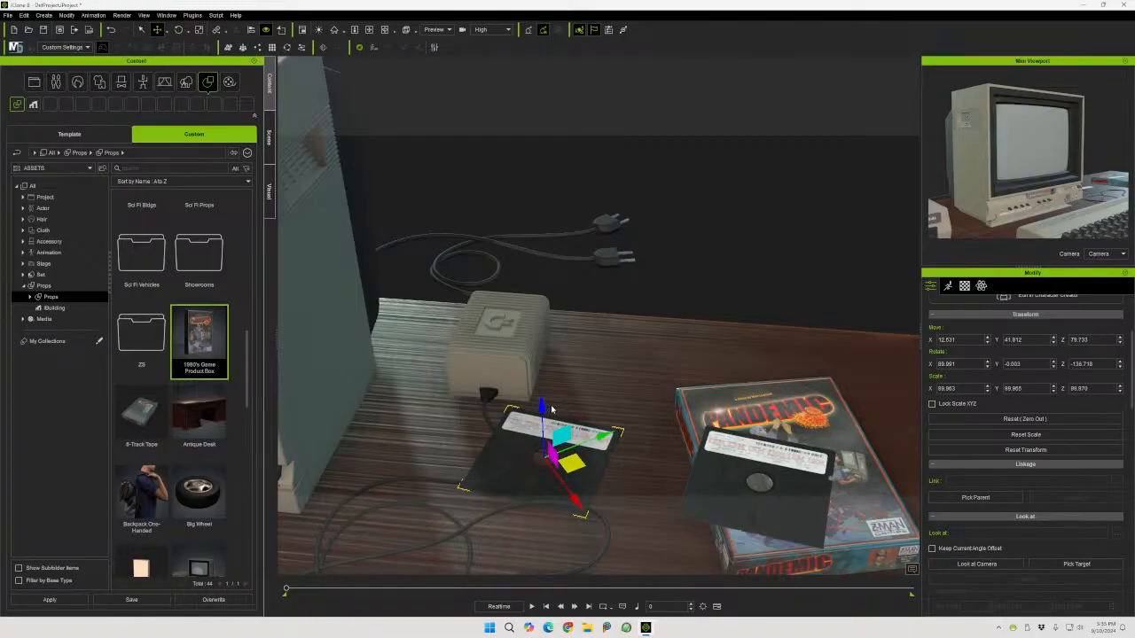
Adjust the second floppy disk's position and rotate it to about -48 degrees around its vertical axis
{"action": "middle_click_drag", "start_coordinate": [635, 510], "coordinate": [768, 514]}
{"action": "mouse_move", "coordinate": [601, 462]}
{"action": "left_mouse_down"}
{"action": "mouse_move", "coordinate": [635, 475]}
{"action": "mouse_move", "coordinate": [614, 465]}
{"action": "left_mouse_up"}
{"action": "left_click", "coordinate": [178, 30]}
{"action": "left_click_drag", "start_coordinate": [603, 517], "coordinate": [636, 504]}
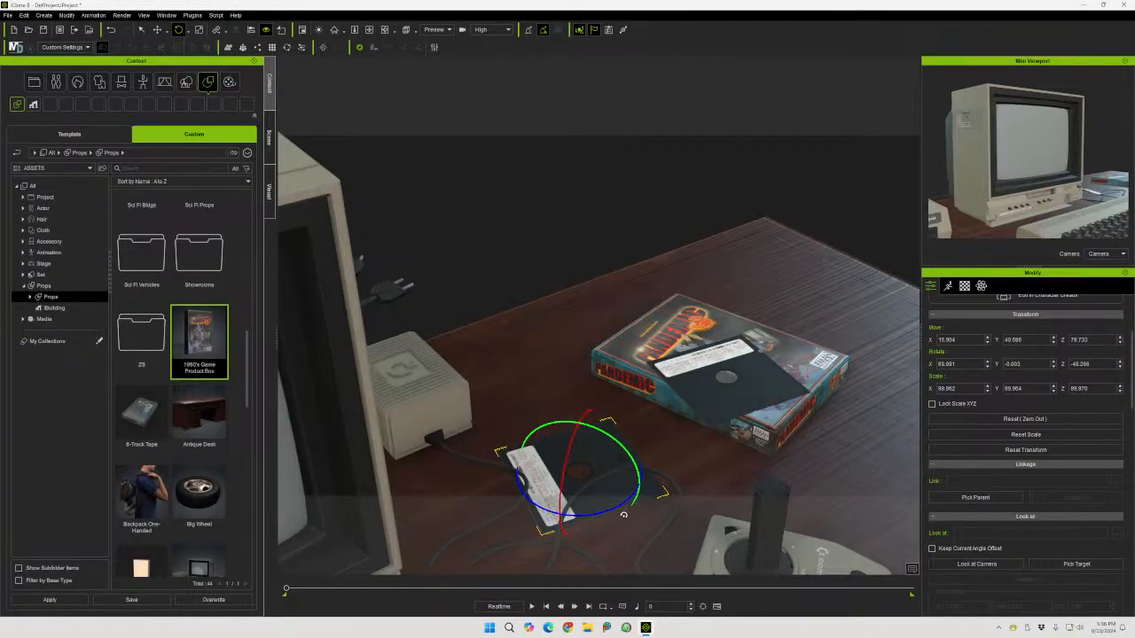
{"action": "right_click_drag", "start_coordinate": [598, 535], "coordinate": [669, 425]}
Try tilting the second floppy disk about its X axis, then undo the tilt
{"action": "scroll", "coordinate": [670, 425], "scroll_direction": "up", "scroll_amount": 1}
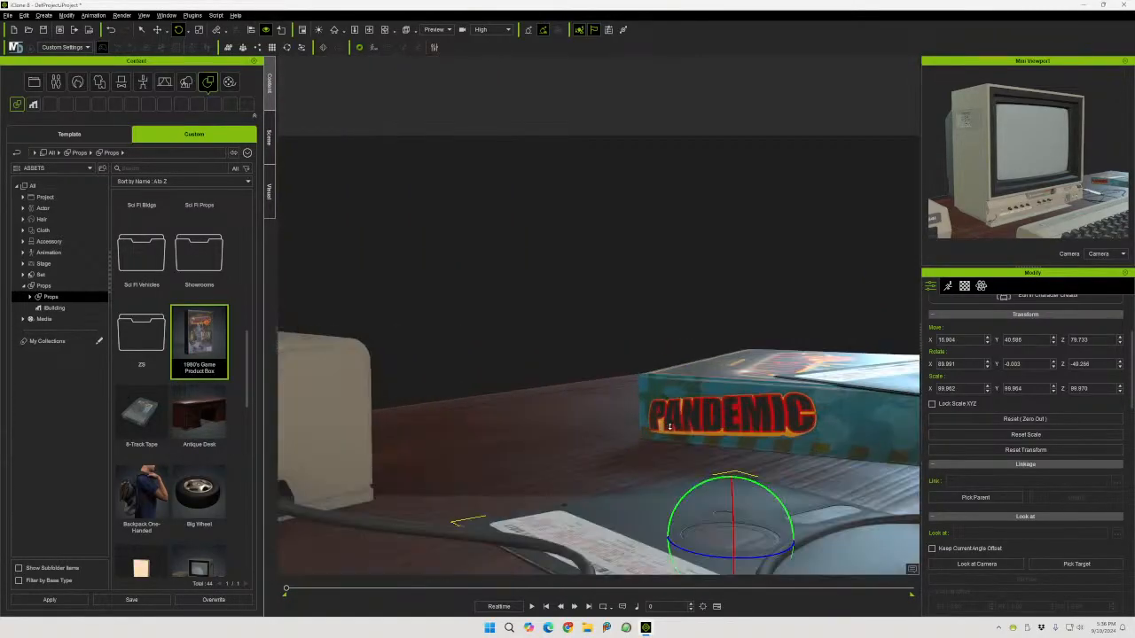
{"action": "middle_click_drag", "start_coordinate": [689, 505], "coordinate": [664, 429]}
{"action": "left_click_drag", "start_coordinate": [665, 428], "coordinate": [667, 425]}
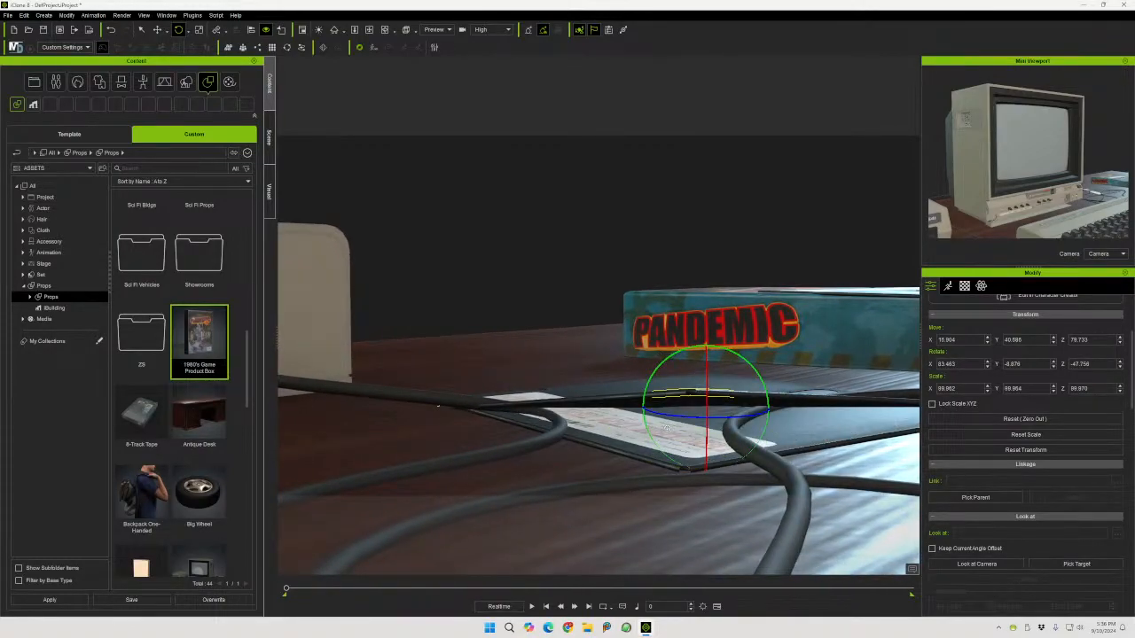
{"action": "key", "text": "ctrl+z"}
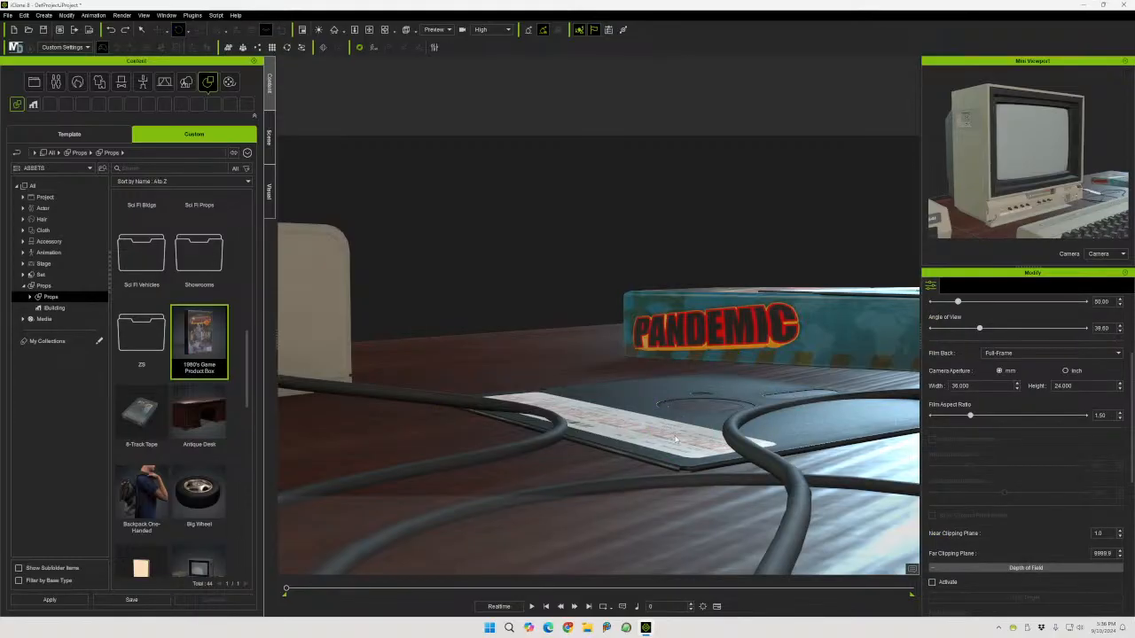
Check the scene through the Camera view, then return the viewport to Preview
{"action": "left_click", "coordinate": [675, 438]}
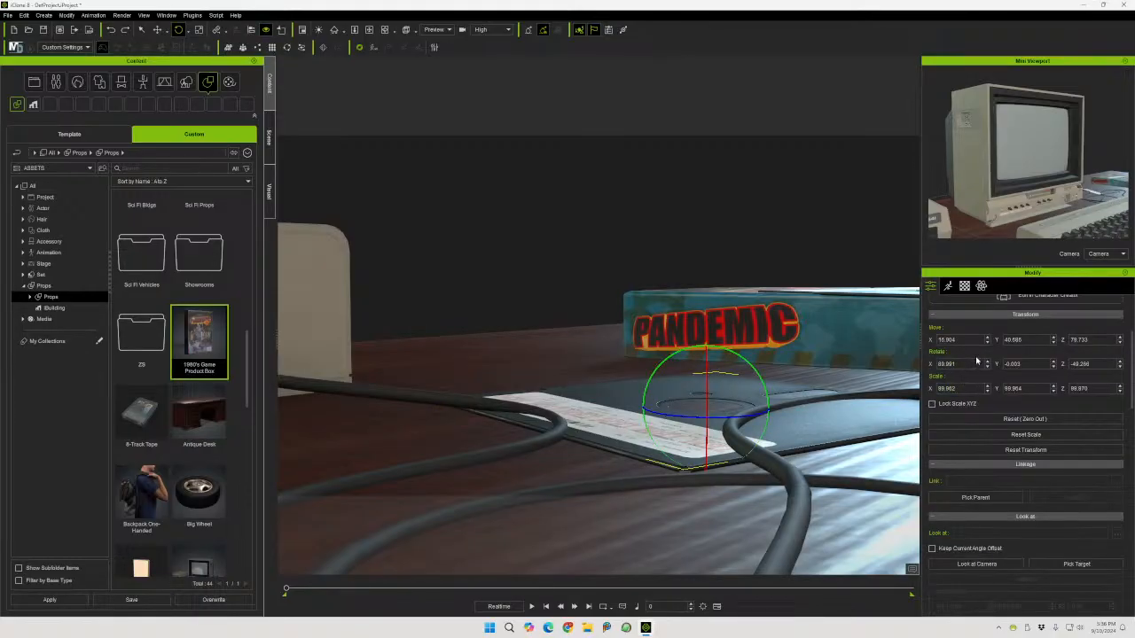
{"action": "left_click", "coordinate": [1119, 344]}
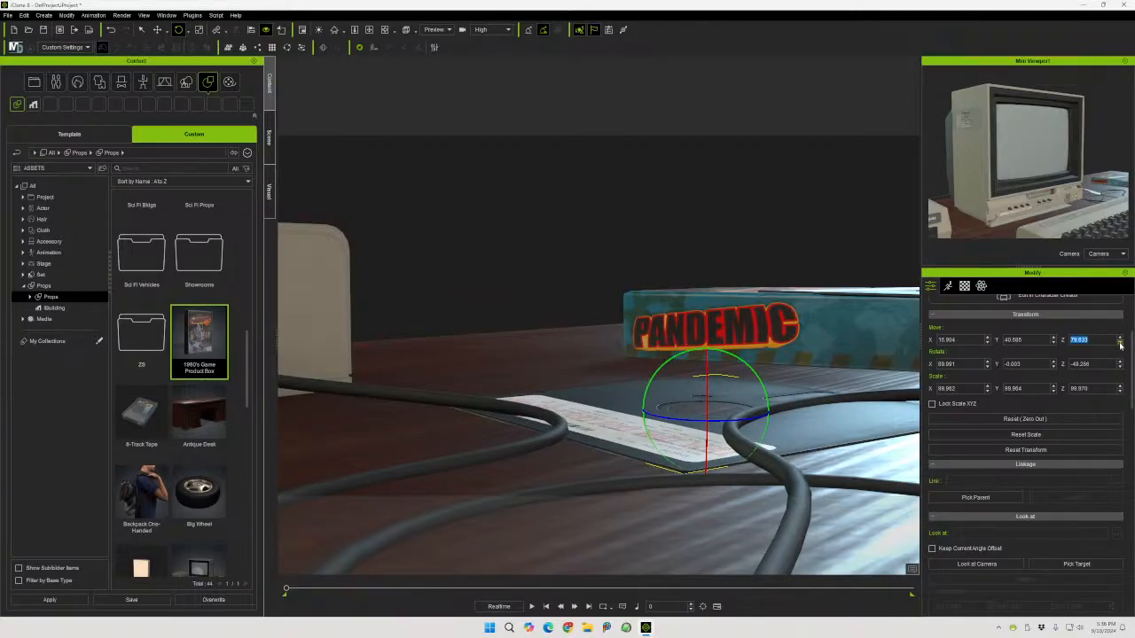
{"action": "left_click", "coordinate": [1120, 339]}
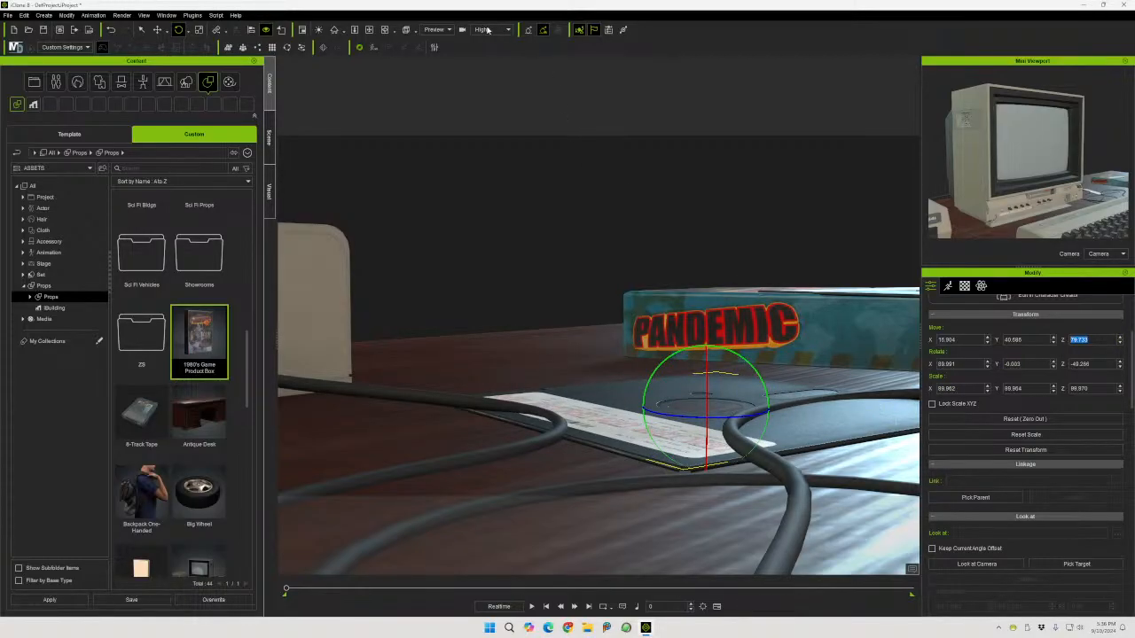
{"action": "left_click", "coordinate": [435, 29]}
{"action": "left_click", "coordinate": [442, 55]}
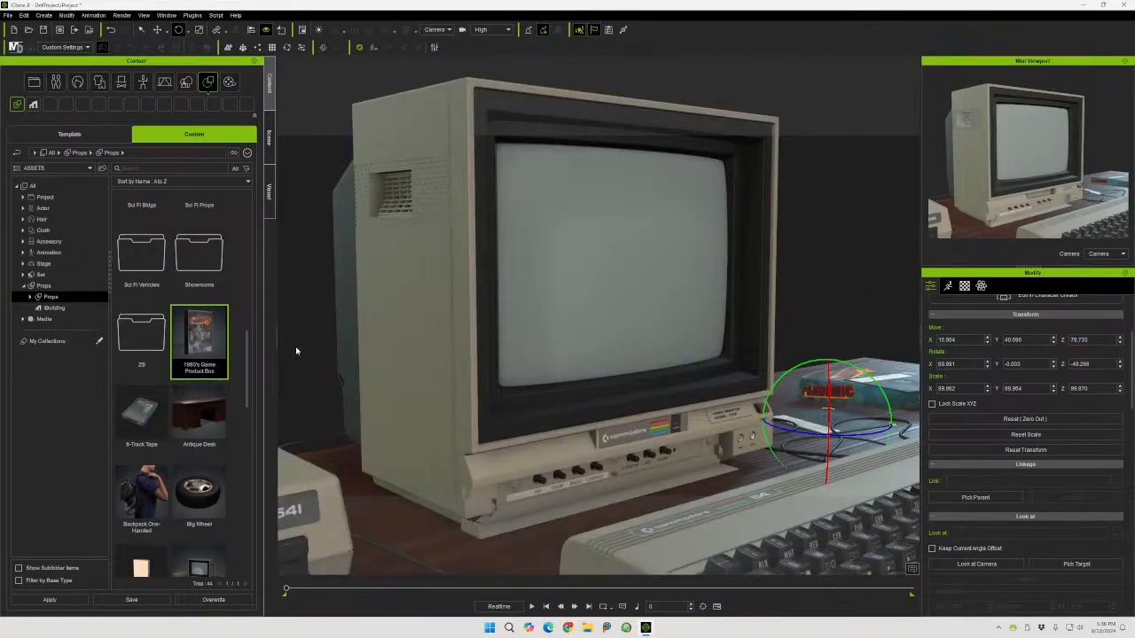
{"action": "left_click", "coordinate": [860, 178]}
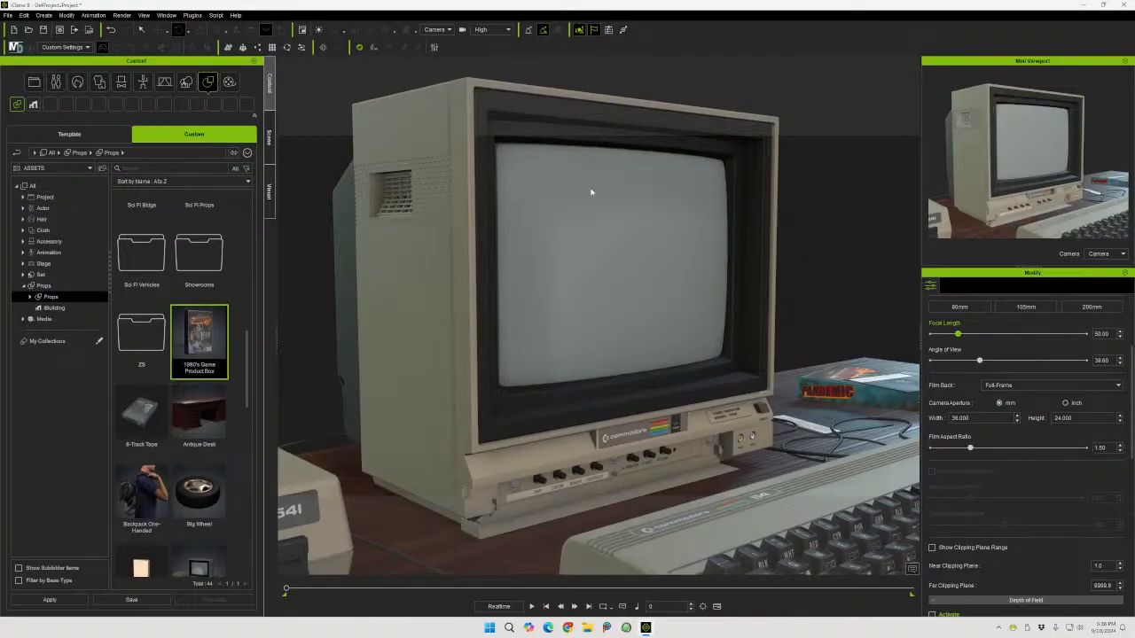
{"action": "left_click", "coordinate": [437, 29]}
{"action": "left_click", "coordinate": [435, 42]}
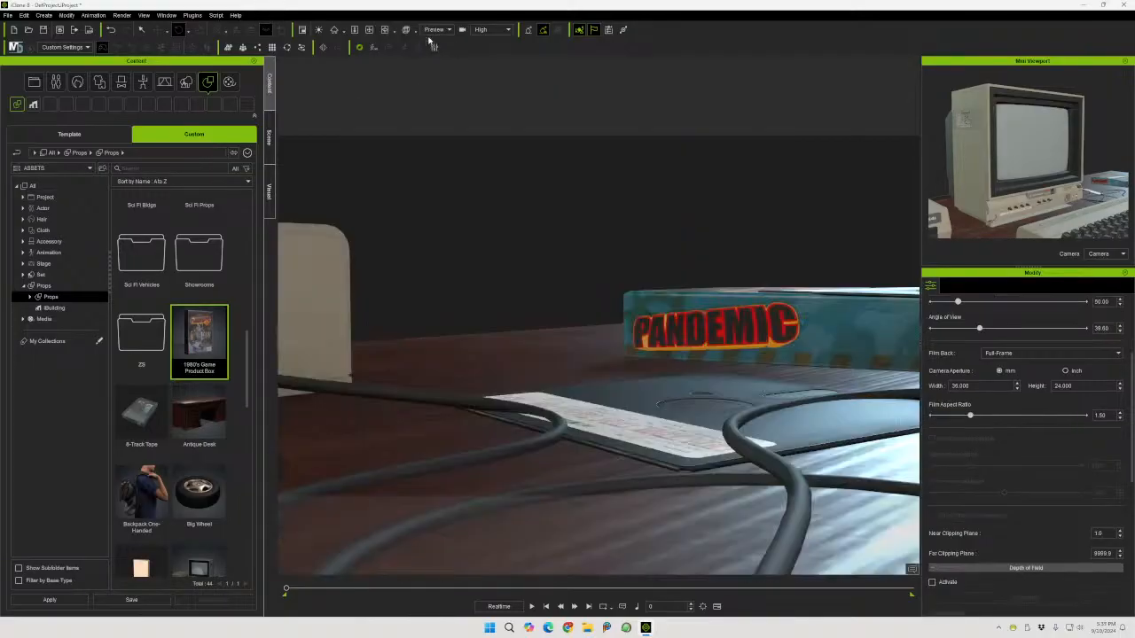
Nudge the second floppy disk slightly along the desk beneath the power cable
{"action": "right_click_drag", "start_coordinate": [658, 354], "coordinate": [838, 173]}
{"action": "left_click", "coordinate": [676, 446]}
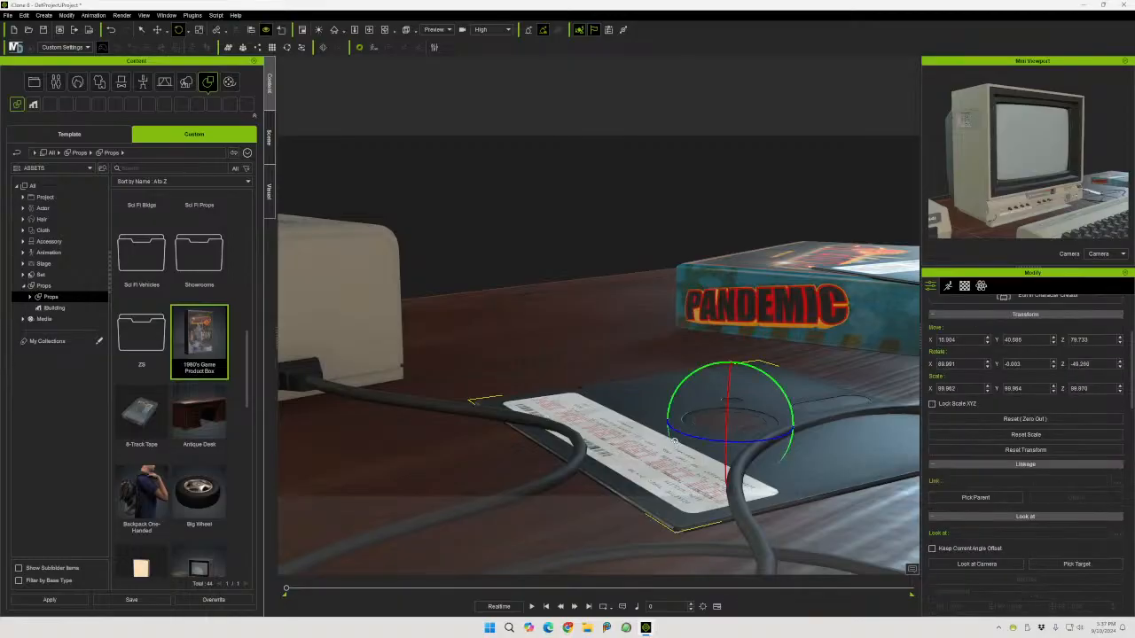
{"action": "left_click", "coordinate": [157, 30]}
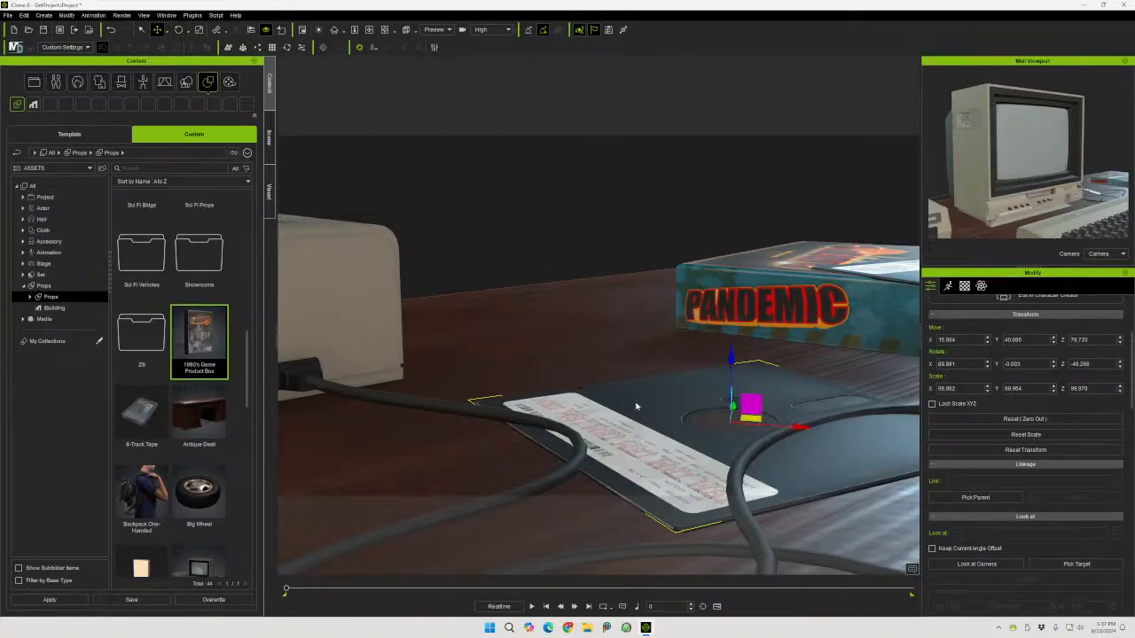
{"action": "left_click_drag", "start_coordinate": [754, 417], "coordinate": [724, 379]}
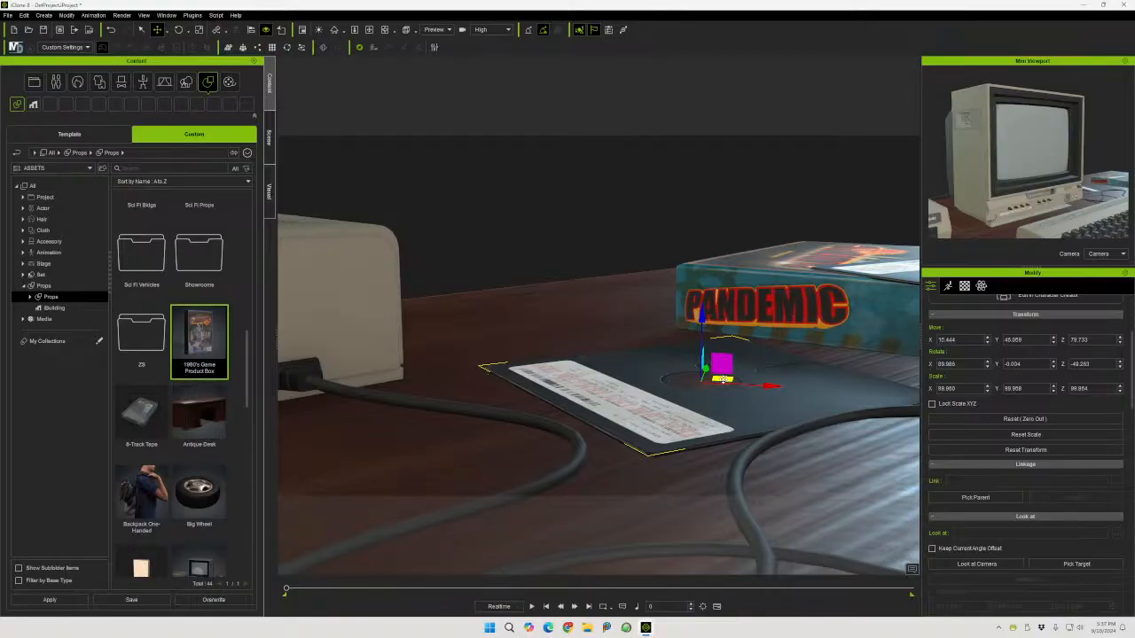
Switch the viewport to the Camera view and reposition the game box on the desk beside the monitor
{"action": "left_click", "coordinate": [437, 30]}
{"action": "left_click", "coordinate": [443, 52]}
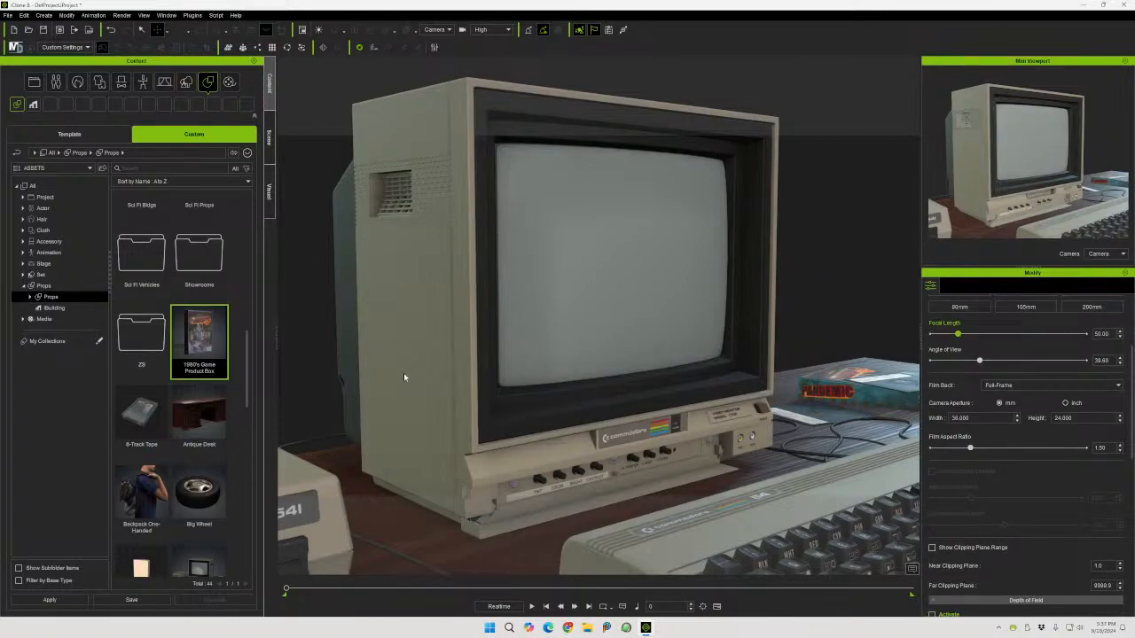
{"action": "left_click", "coordinate": [845, 392]}
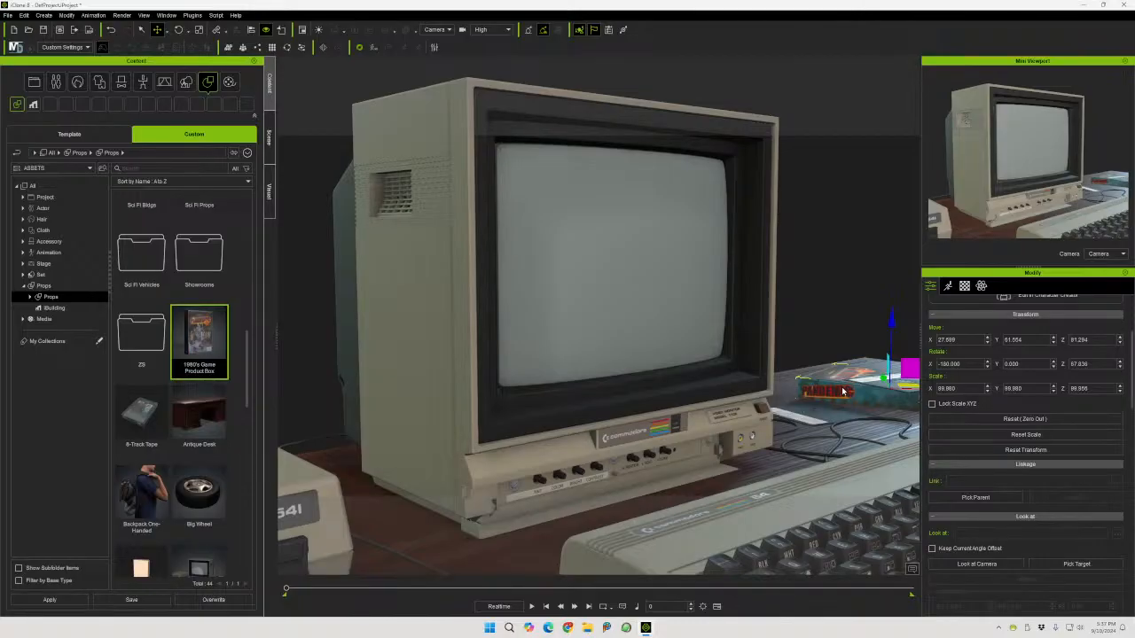
{"action": "left_click_drag", "start_coordinate": [891, 388], "coordinate": [916, 378]}
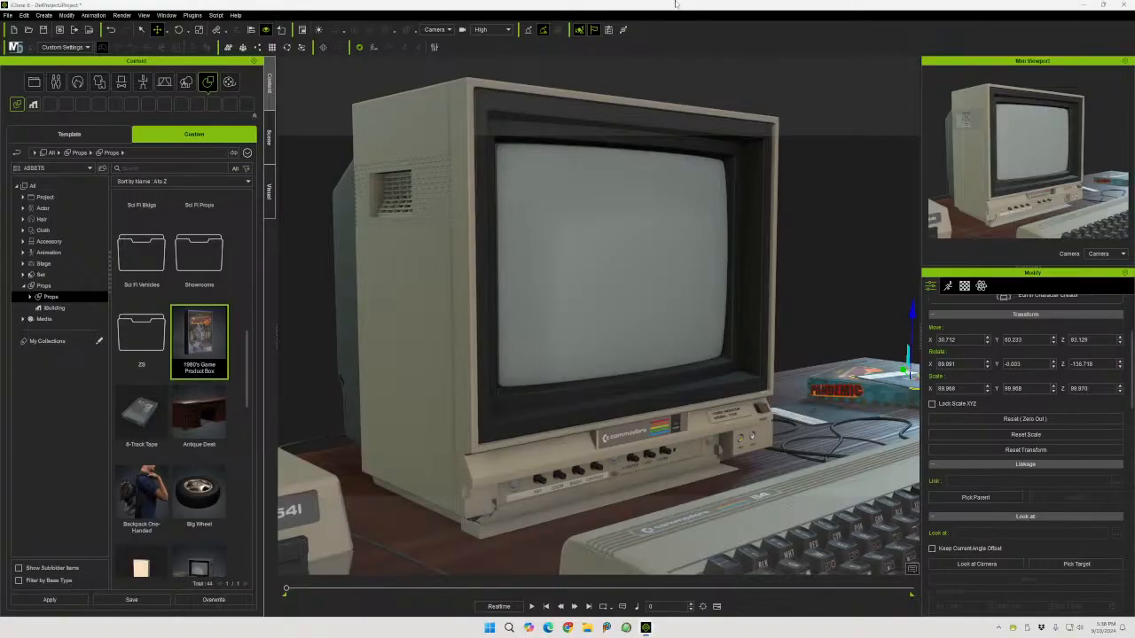
Save the project under the name "ZSO Stream Intro C64"
{"action": "left_click", "coordinate": [7, 15]}
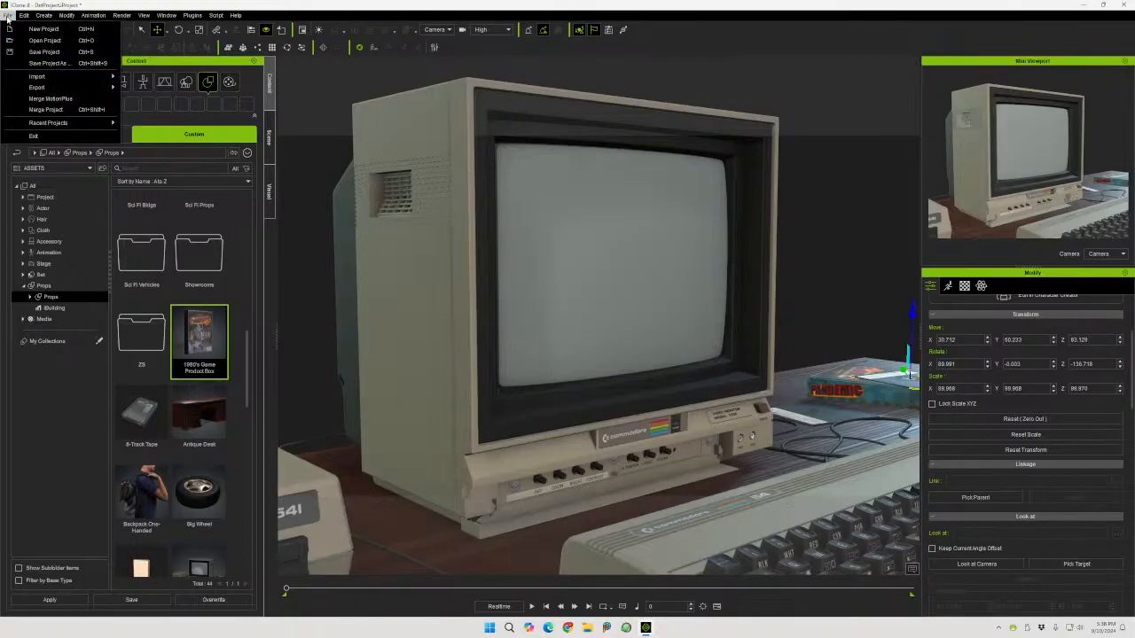
{"action": "mouse_move", "coordinate": [80, 92]}
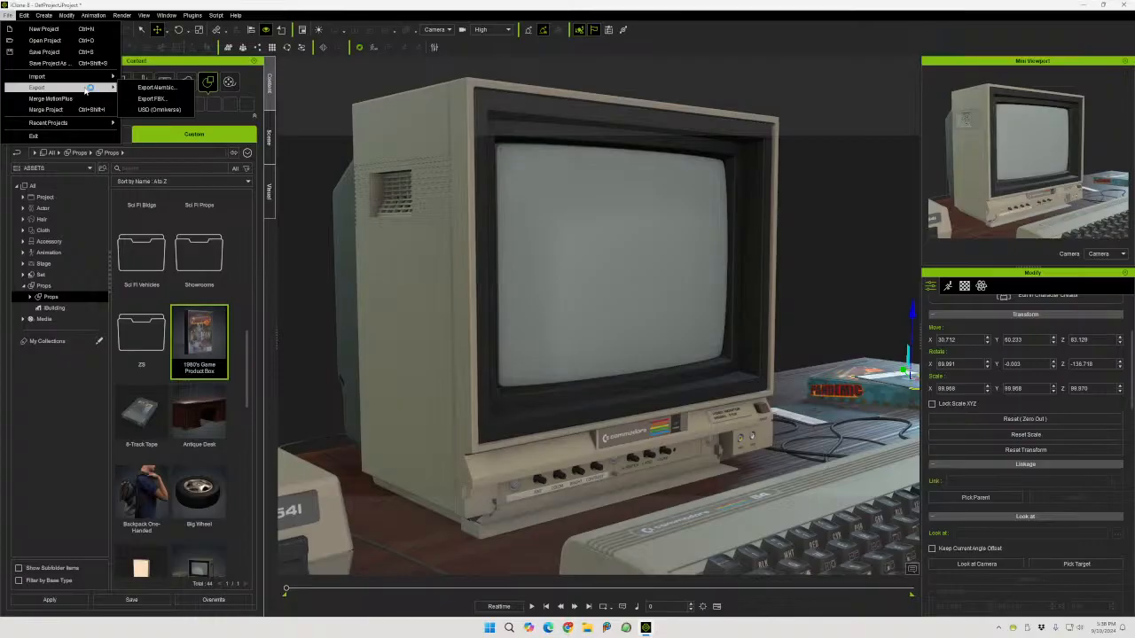
{"action": "left_click", "coordinate": [48, 66]}
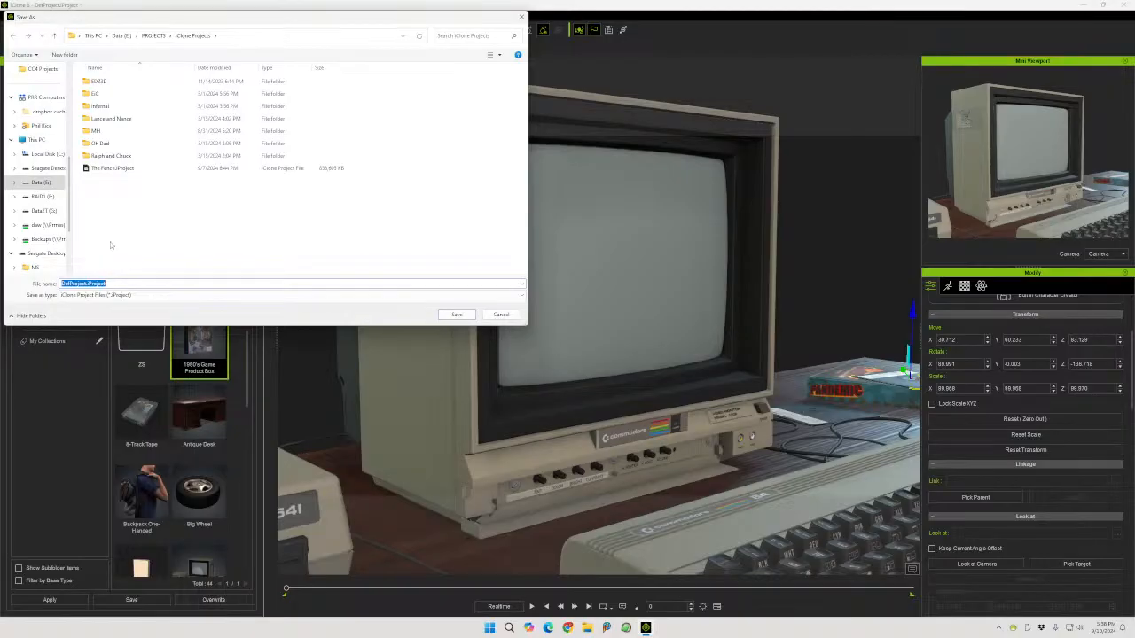
{"action": "left_click", "coordinate": [86, 284]}
{"action": "double_click", "coordinate": [85, 284]}
{"action": "type", "text": "ZSO"}
{"action": "type", "text": "ream Intro C64"}
{"action": "key", "text": "Return"}
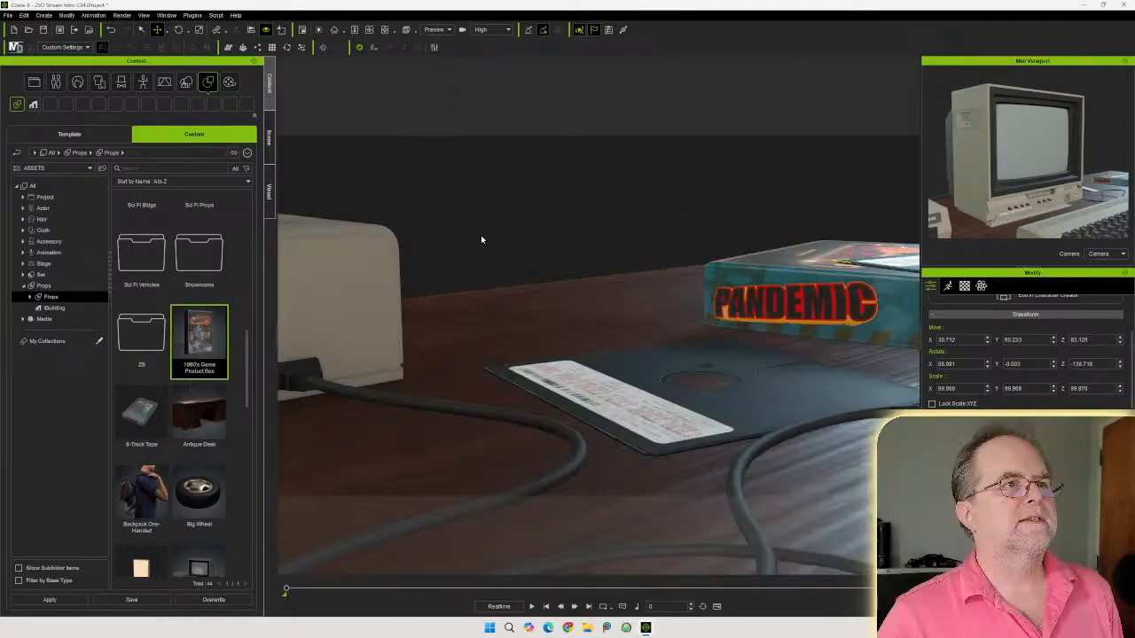
Orbit around the desk to inspect the whole setup and select the Camera in the scene list
{"action": "scroll", "coordinate": [481, 240], "scroll_direction": "down", "scroll_amount": 7}
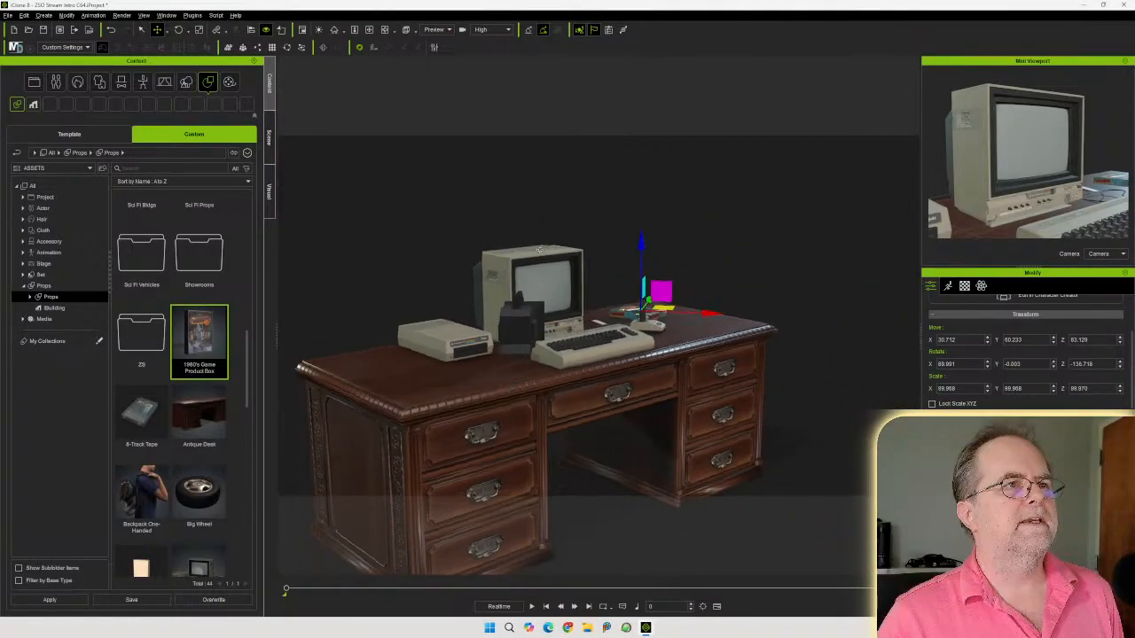
{"action": "right_click_drag", "start_coordinate": [541, 244], "coordinate": [461, 323]}
{"action": "middle_click_drag", "start_coordinate": [453, 321], "coordinate": [497, 293]}
{"action": "left_click", "coordinate": [270, 135]}
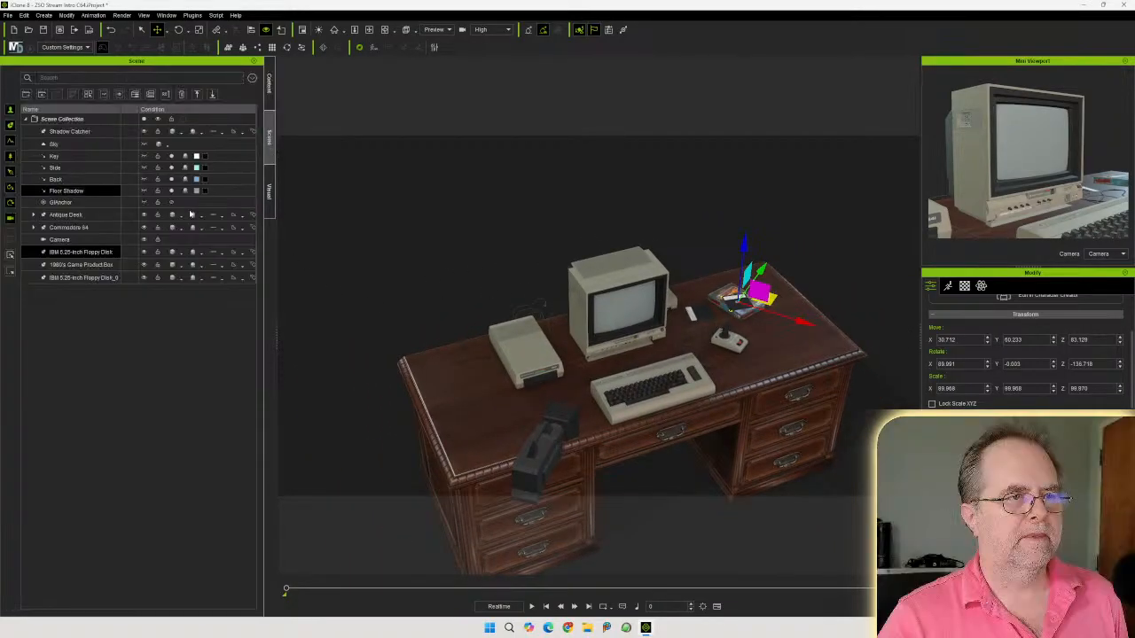
{"action": "left_click", "coordinate": [140, 241]}
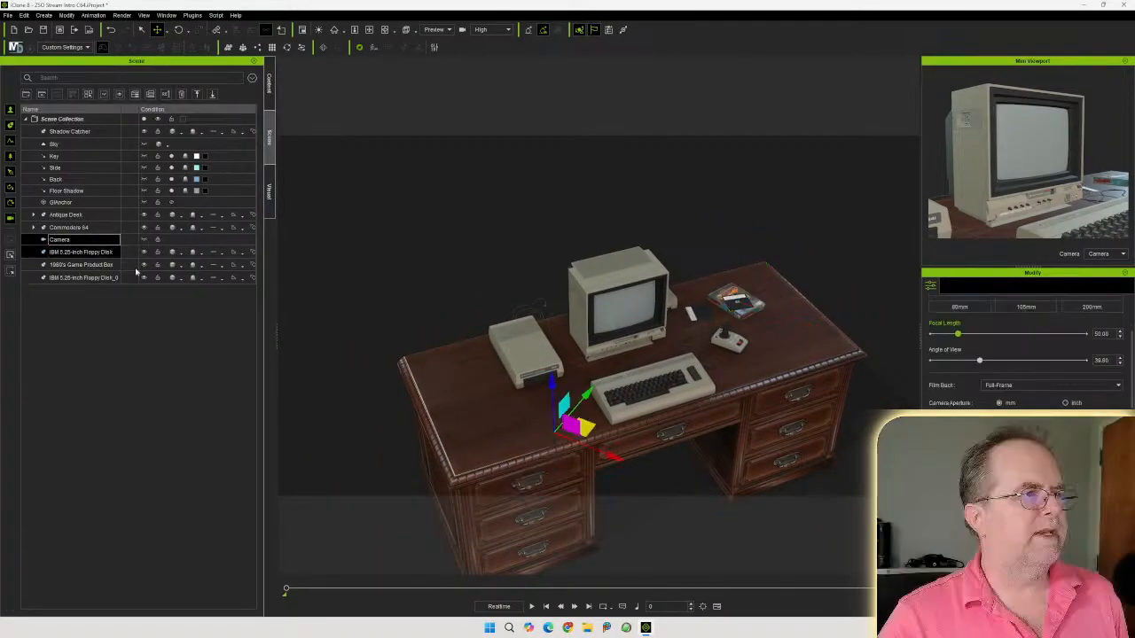
Apply the Brown 2D background from the Stage templates, then undo it
{"action": "left_click", "coordinate": [270, 85]}
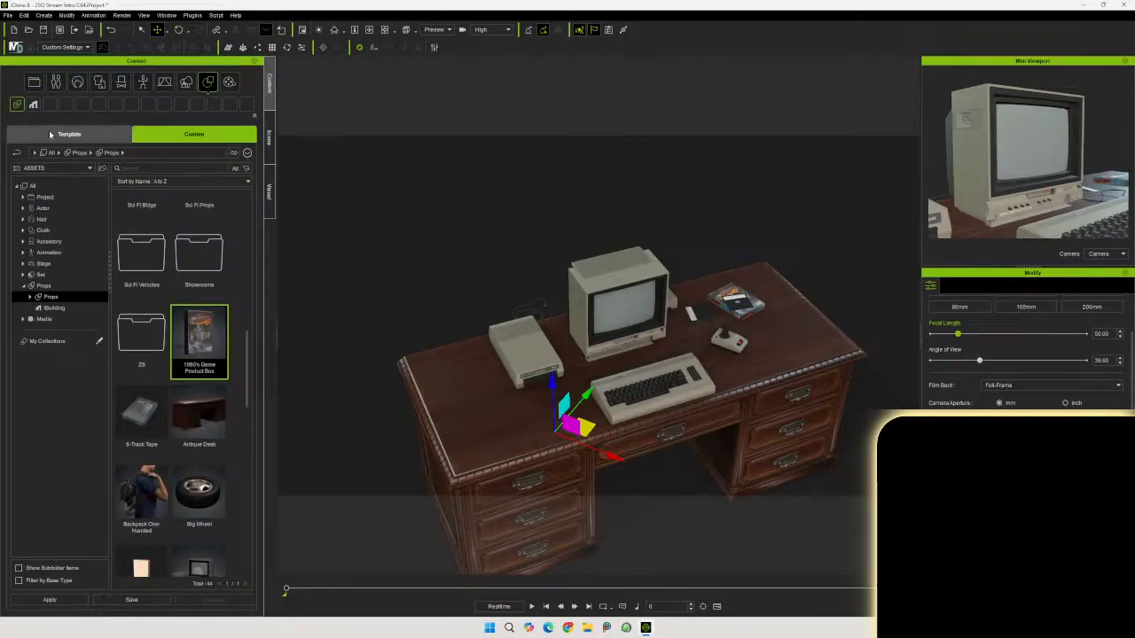
{"action": "left_click", "coordinate": [69, 134]}
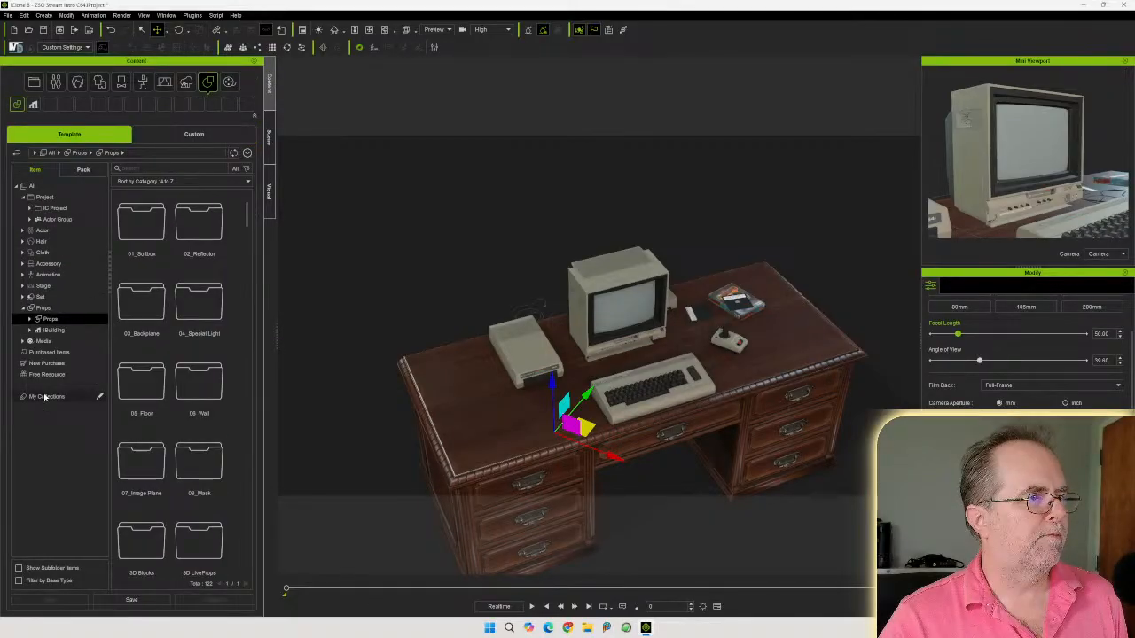
{"action": "left_click", "coordinate": [26, 341]}
{"action": "left_click", "coordinate": [25, 341]}
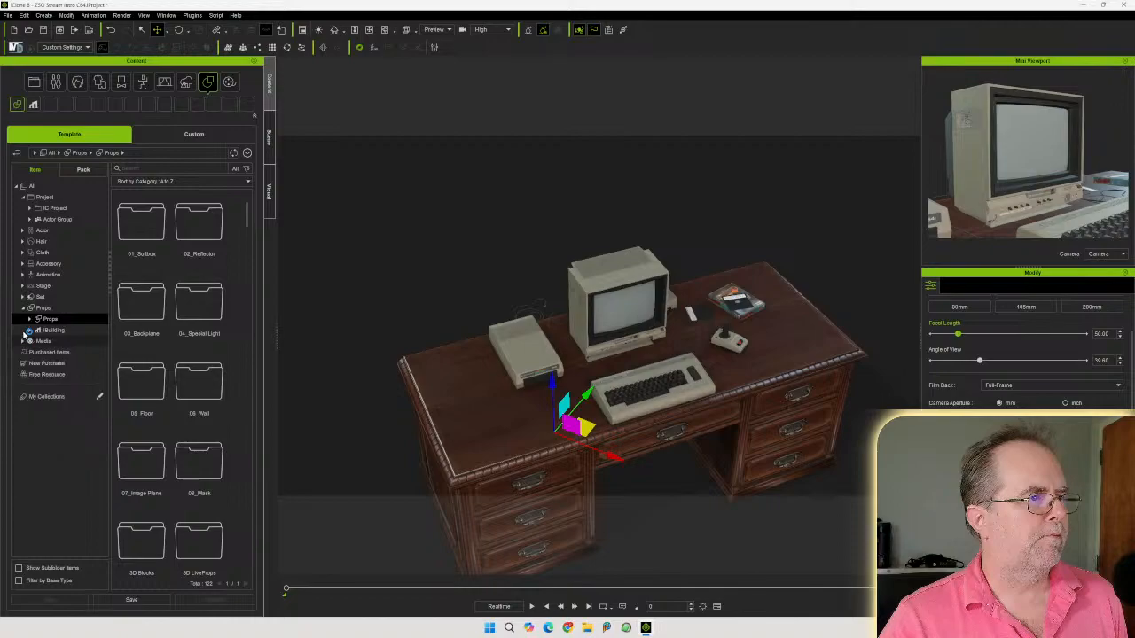
{"action": "left_click", "coordinate": [23, 298]}
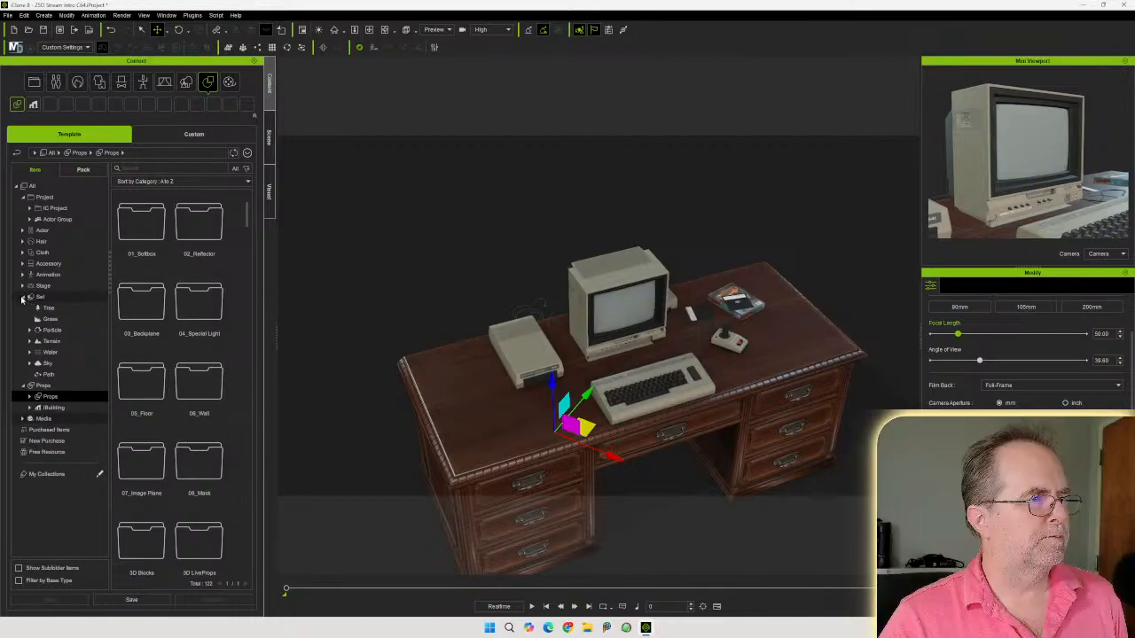
{"action": "left_click", "coordinate": [23, 298]}
{"action": "left_click", "coordinate": [23, 287]}
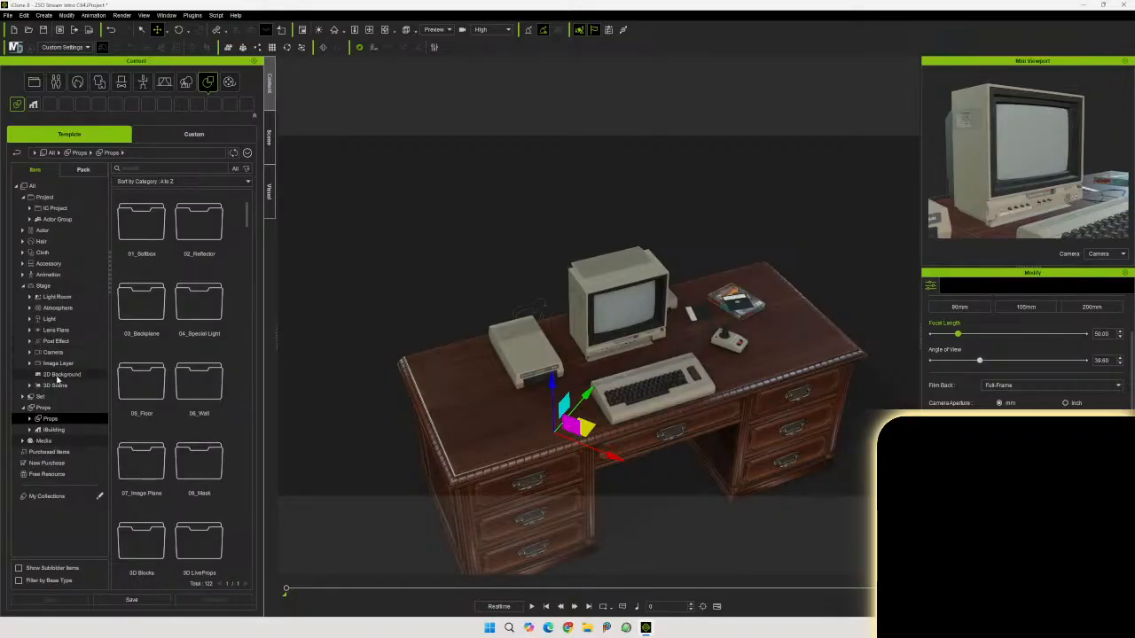
{"action": "left_click", "coordinate": [62, 375]}
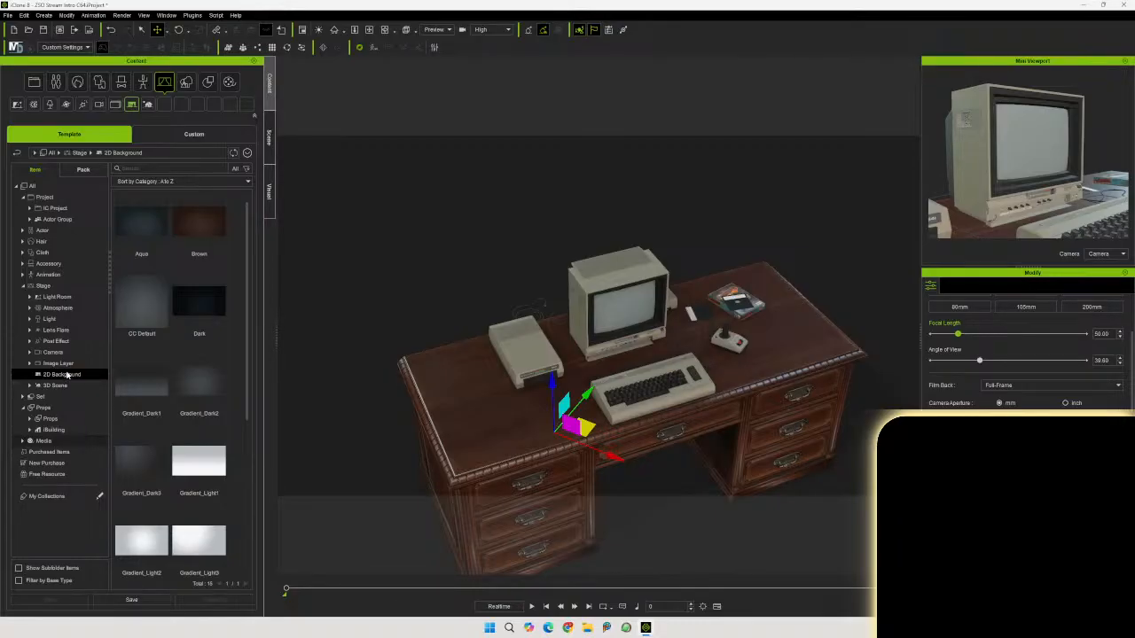
{"action": "right_click_drag", "start_coordinate": [336, 406], "coordinate": [370, 319]}
{"action": "middle_click_drag", "start_coordinate": [371, 319], "coordinate": [431, 316]}
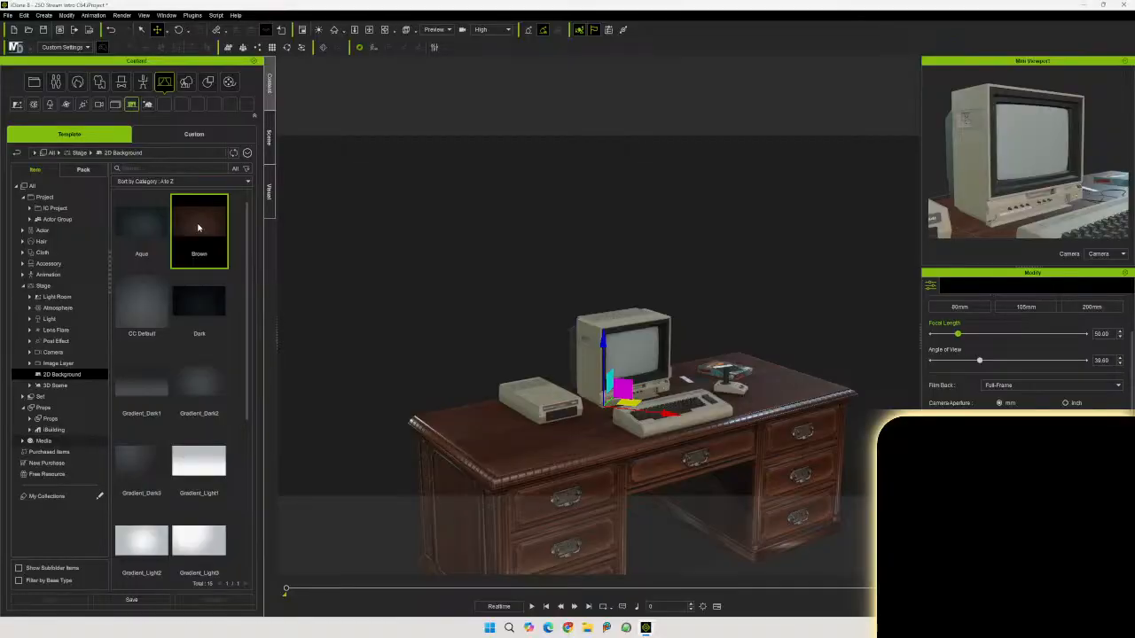
{"action": "left_click_drag", "start_coordinate": [198, 228], "coordinate": [500, 347]}
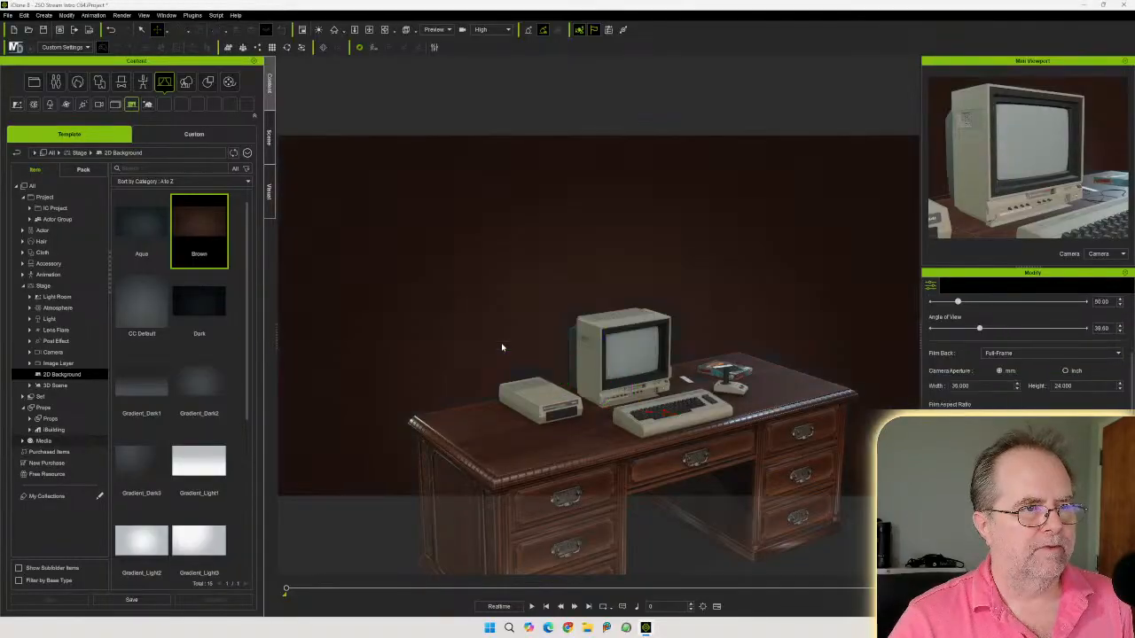
{"action": "right_click_drag", "start_coordinate": [499, 345], "coordinate": [438, 281]}
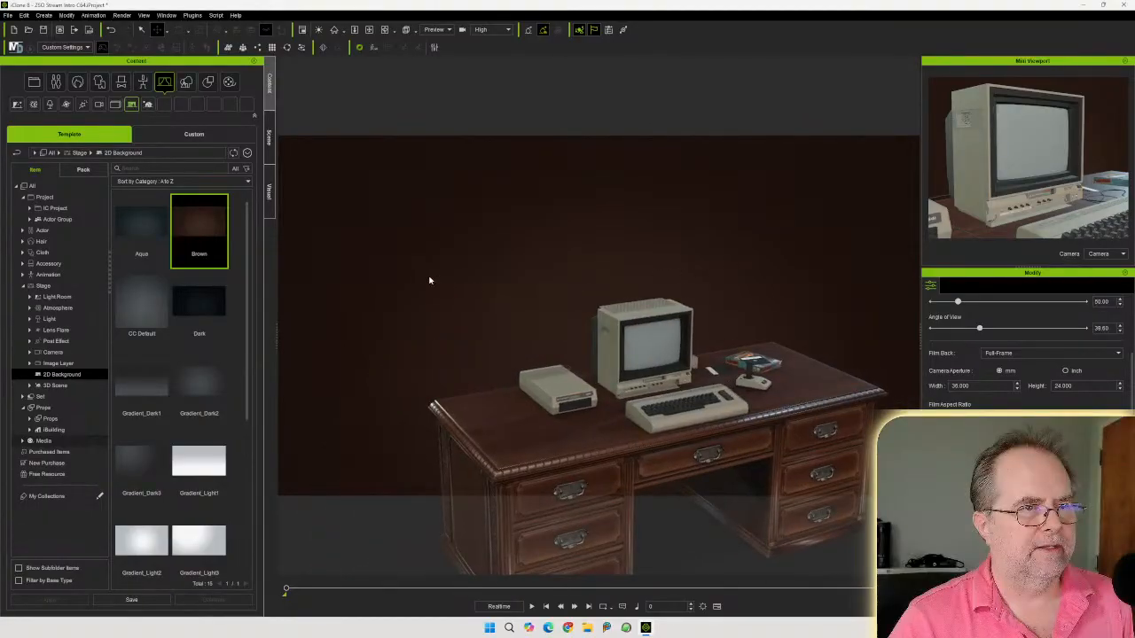
{"action": "key", "text": "ctrl+z"}
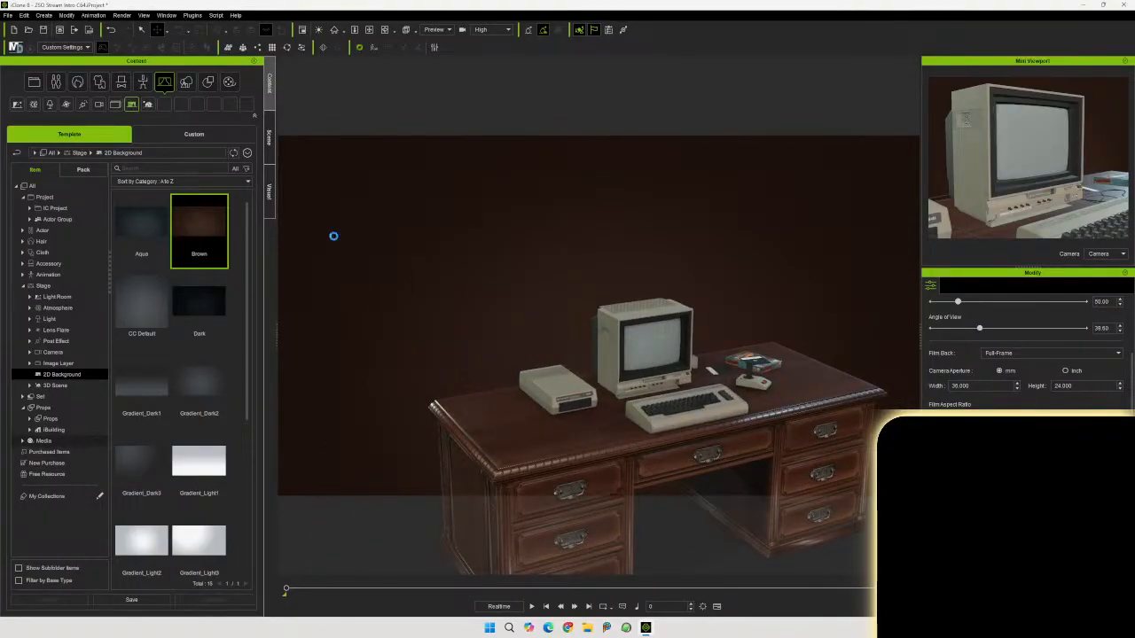
Add Image_Plane_01 from the 07_Image Plane template props into the scene behind the desk
{"action": "scroll", "coordinate": [251, 299], "scroll_direction": "down", "scroll_amount": 1}
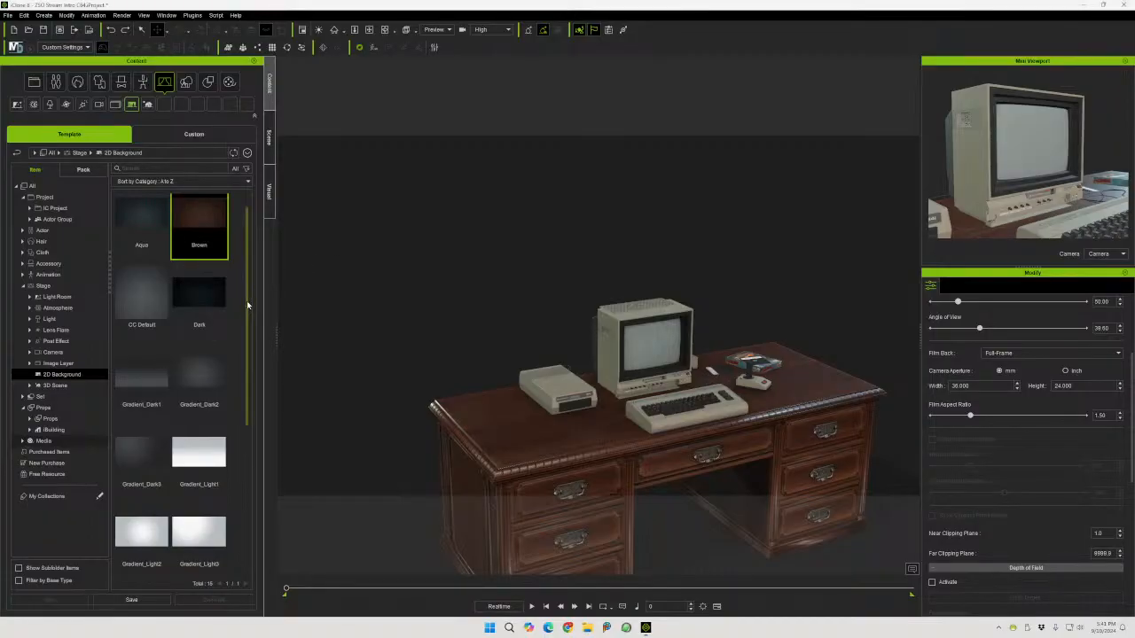
{"action": "left_click", "coordinate": [23, 287]}
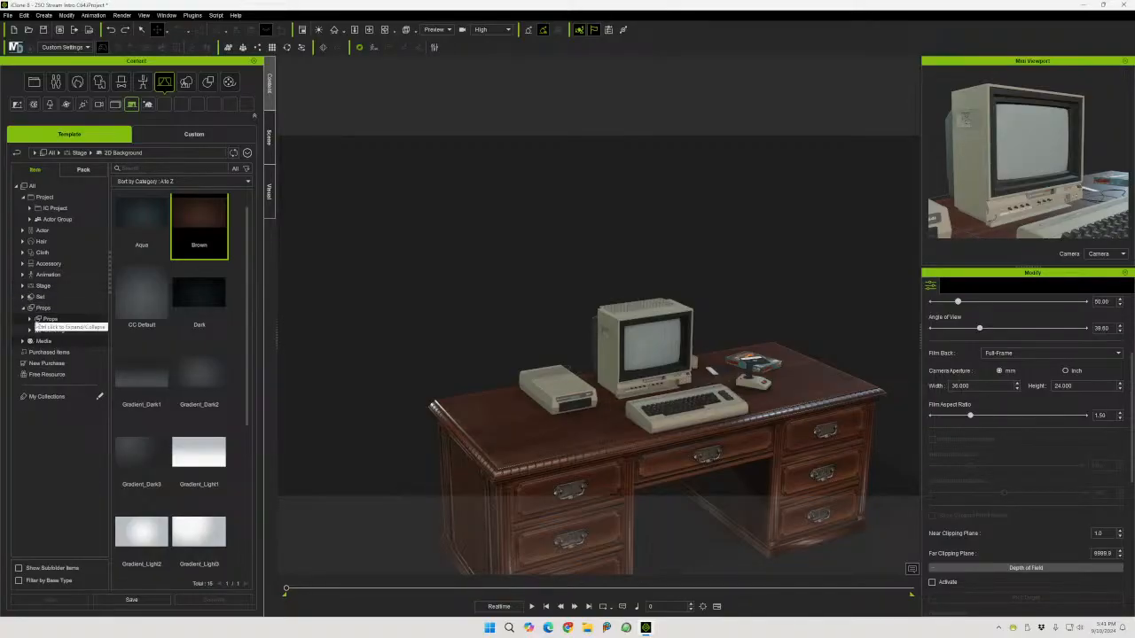
{"action": "left_click", "coordinate": [30, 319]}
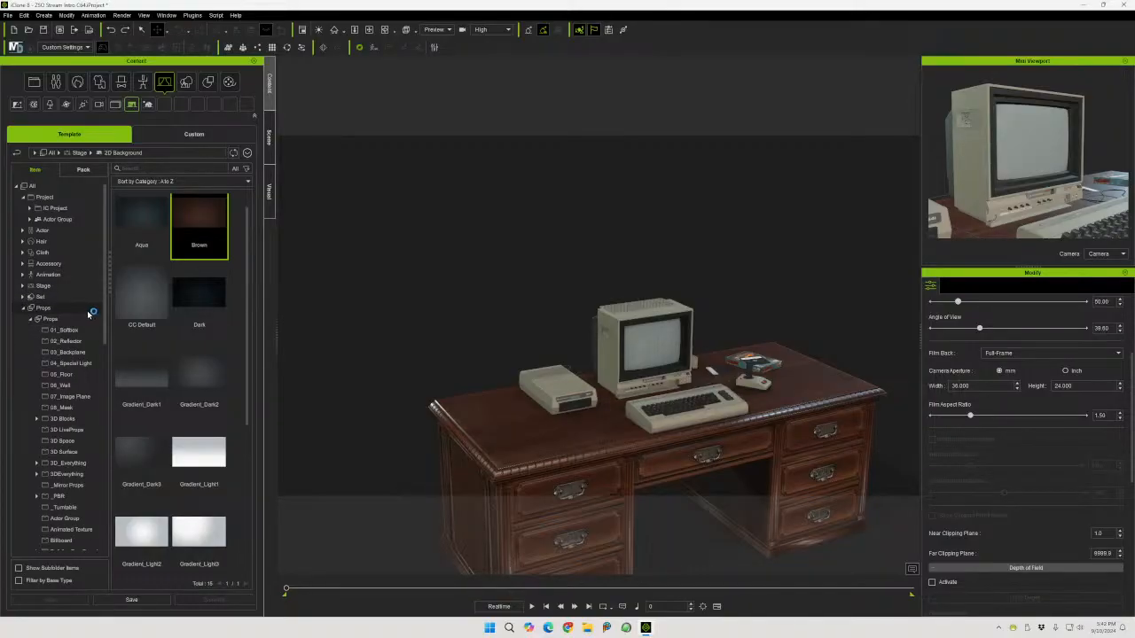
{"action": "left_click_drag", "start_coordinate": [106, 307], "coordinate": [111, 355]}
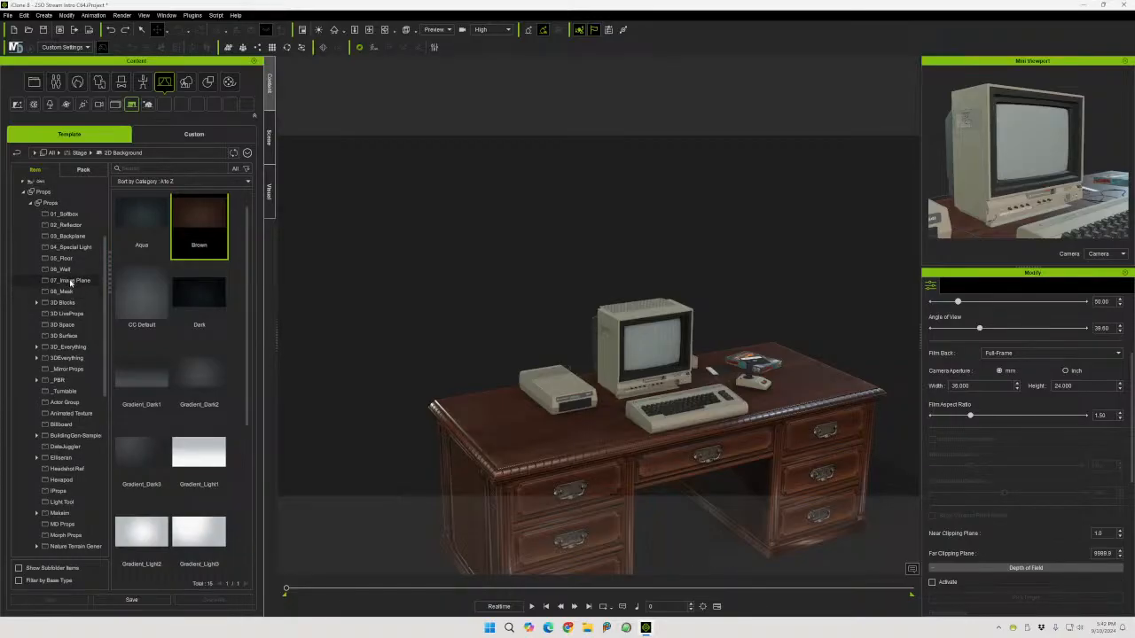
{"action": "left_click", "coordinate": [71, 281]}
{"action": "left_click", "coordinate": [135, 229]}
{"action": "left_click_drag", "start_coordinate": [135, 228], "coordinate": [578, 273]}
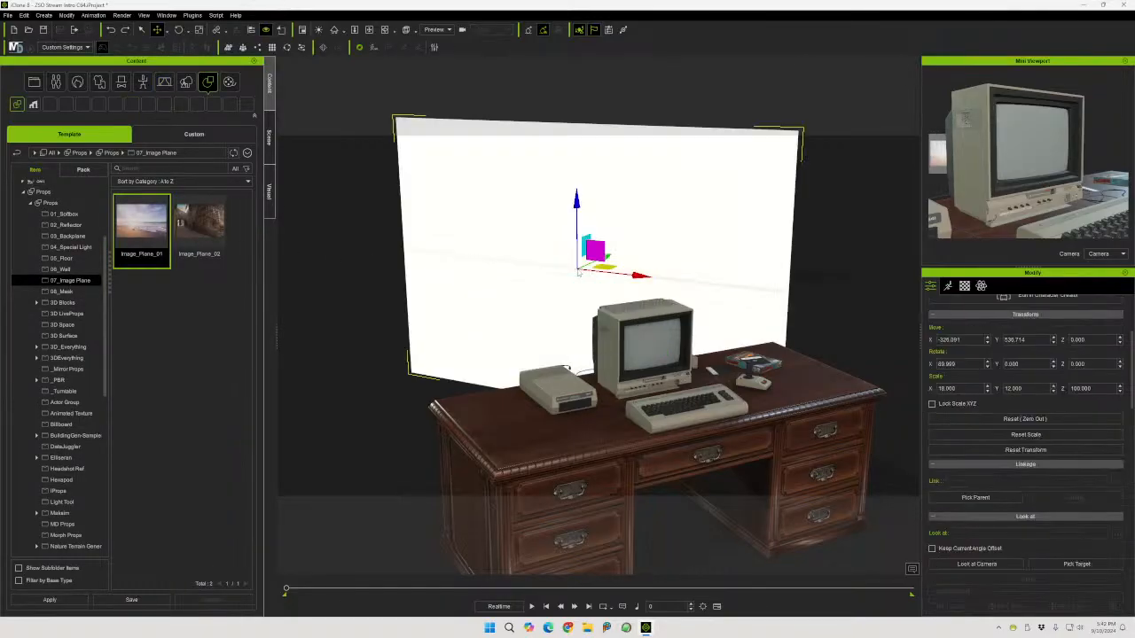
Replace the image plane's base color texture with a picture of a blue room interior
{"action": "right_click_drag", "start_coordinate": [736, 240], "coordinate": [768, 261]}
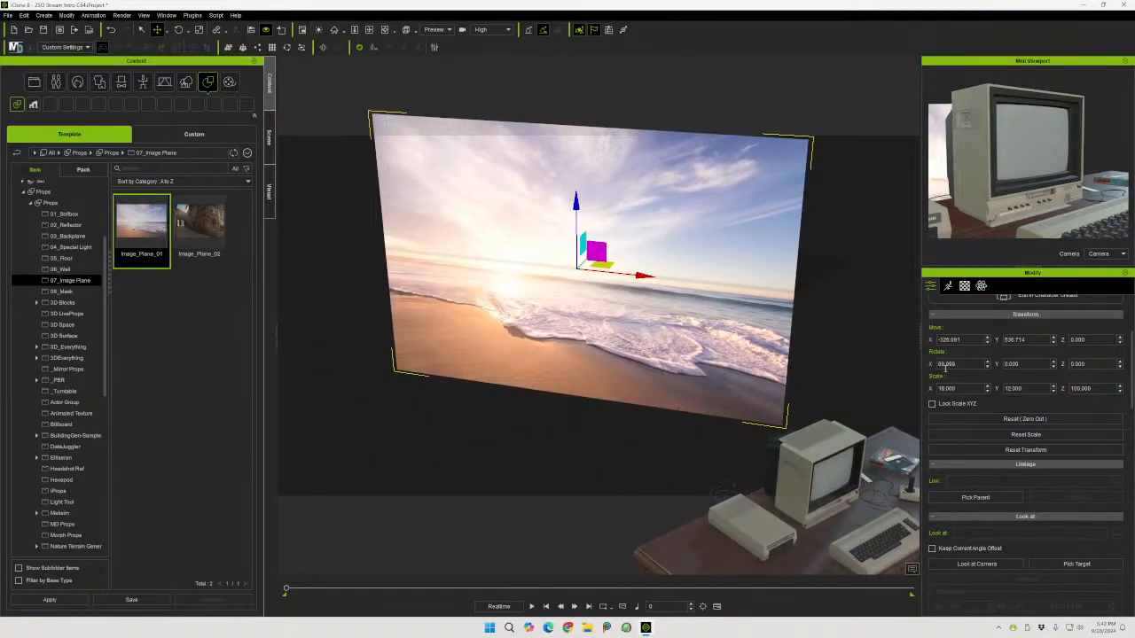
{"action": "left_click", "coordinate": [965, 286]}
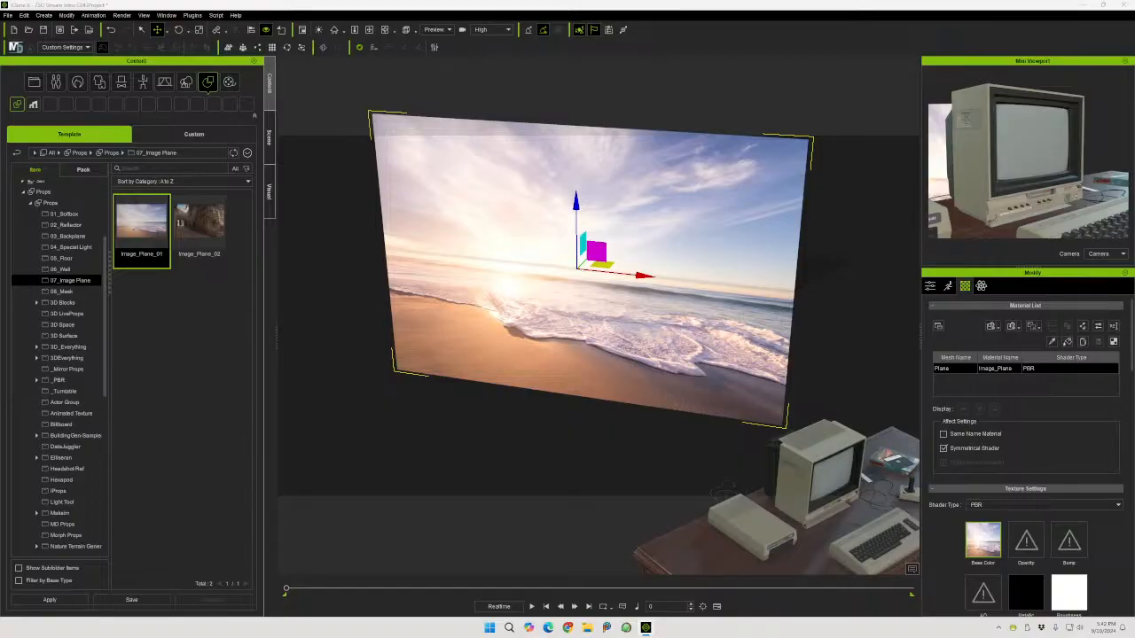
{"action": "left_click_drag", "start_coordinate": [663, 312], "coordinate": [509, 290]}
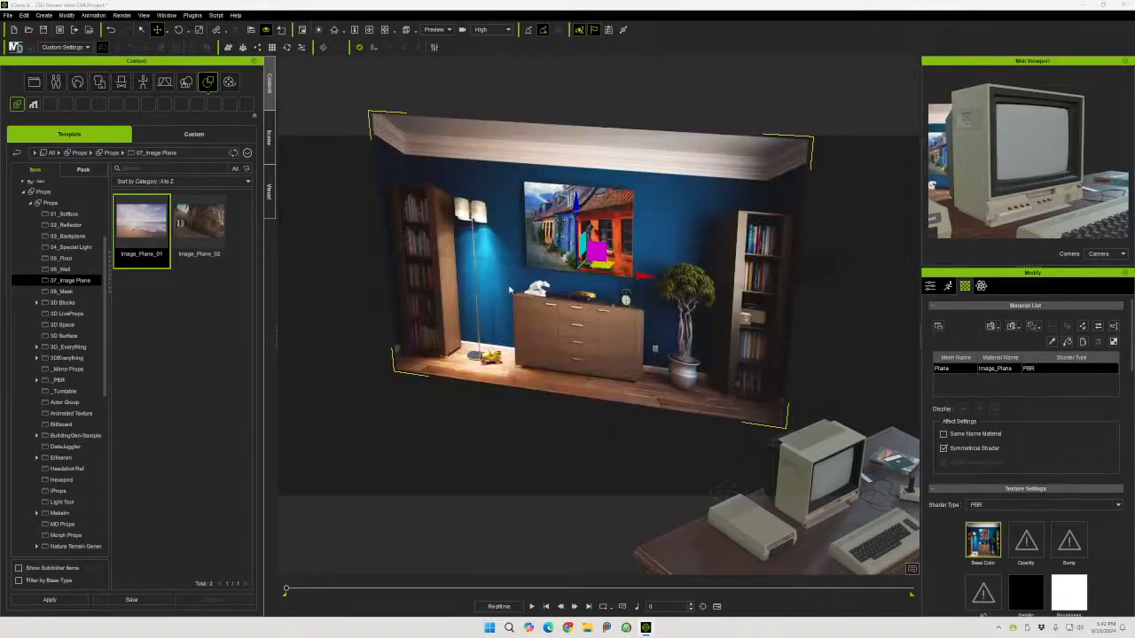
Scale the image plane down vertically to about 10.9 on its Y axis
{"action": "right_click_drag", "start_coordinate": [562, 310], "coordinate": [631, 222]}
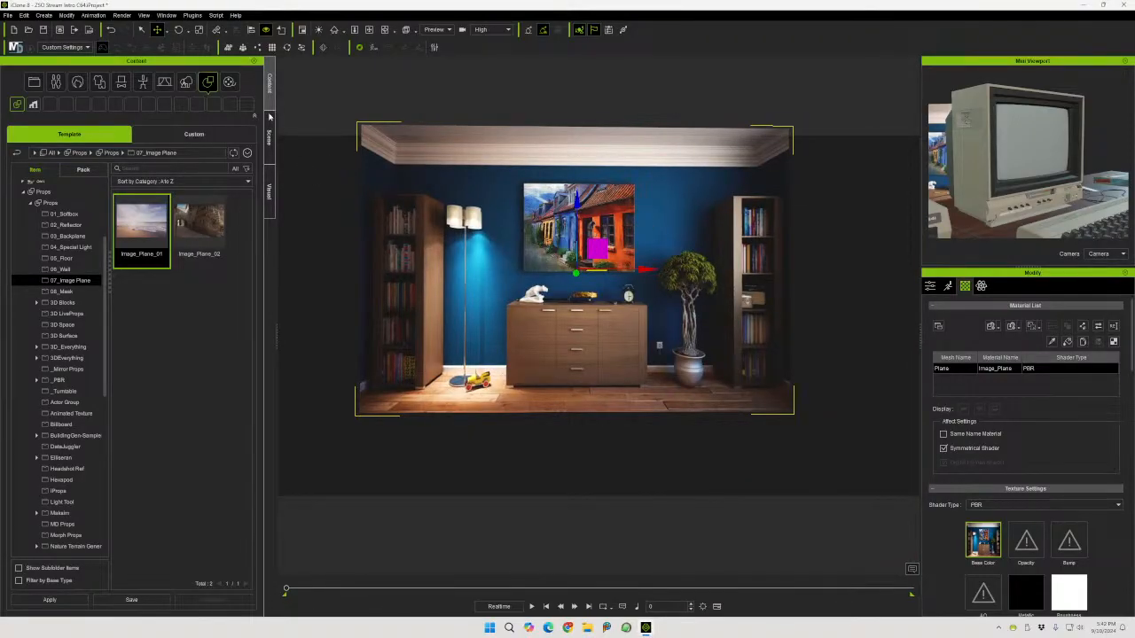
{"action": "left_click", "coordinate": [199, 29]}
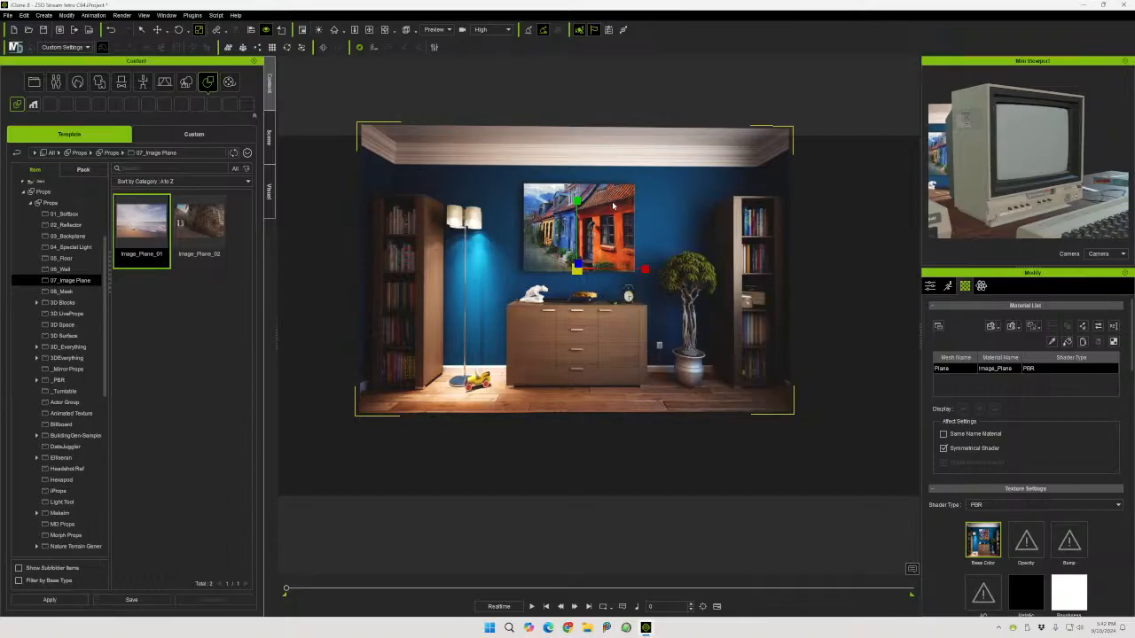
{"action": "left_click_drag", "start_coordinate": [577, 201], "coordinate": [576, 212]}
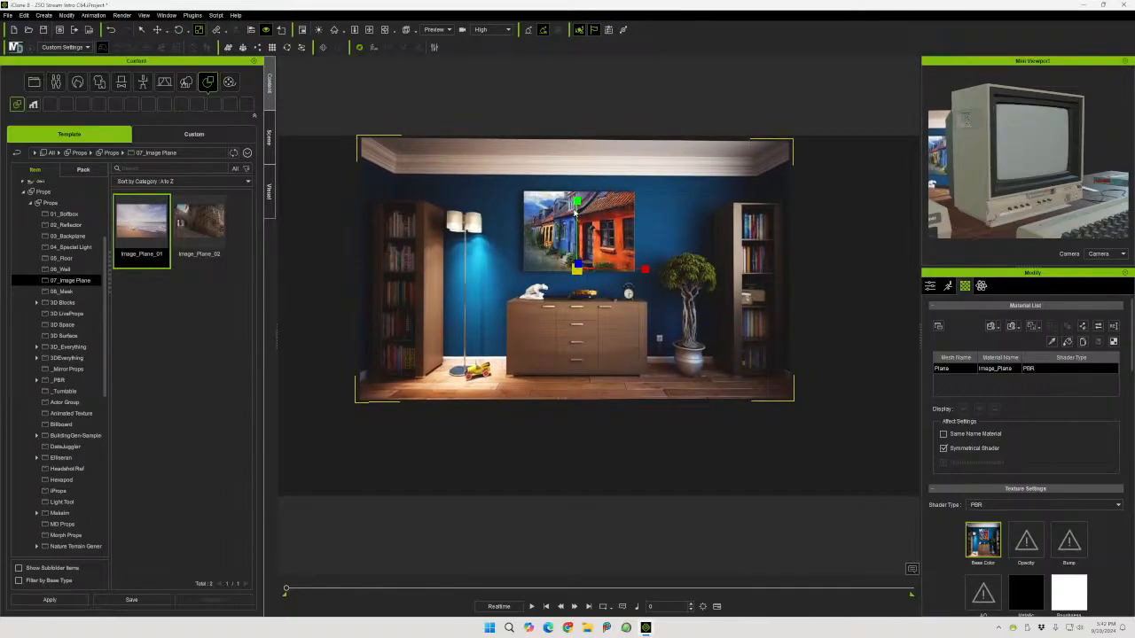
Rotate the image plane to about 31 degrees around its vertical axis so it angles behind the desk
{"action": "middle_click_drag", "start_coordinate": [717, 248], "coordinate": [647, 253]}
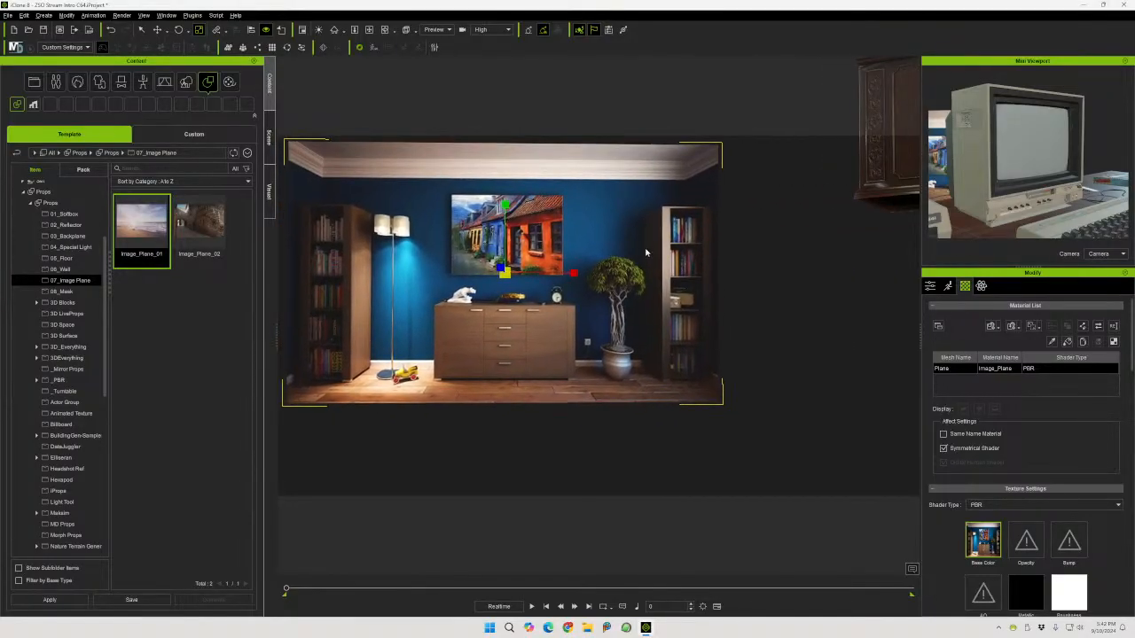
{"action": "right_click_drag", "start_coordinate": [764, 287], "coordinate": [697, 352]}
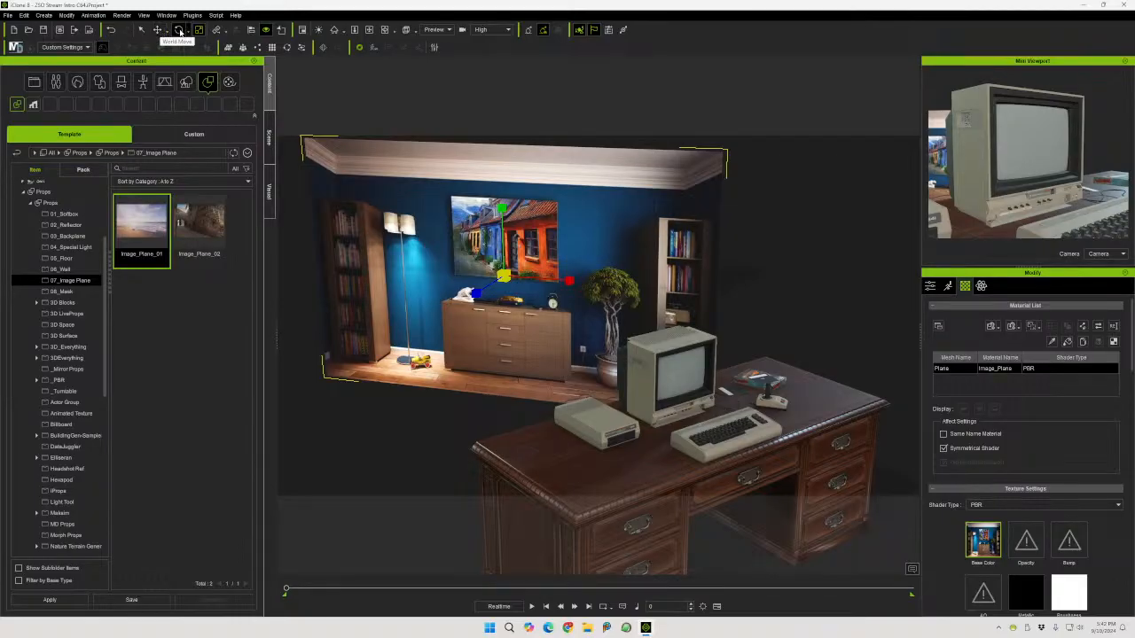
{"action": "left_click", "coordinate": [179, 29]}
{"action": "mouse_move", "coordinate": [510, 293]}
{"action": "left_mouse_down"}
{"action": "mouse_move", "coordinate": [533, 290]}
{"action": "mouse_move", "coordinate": [523, 293]}
{"action": "left_mouse_up"}
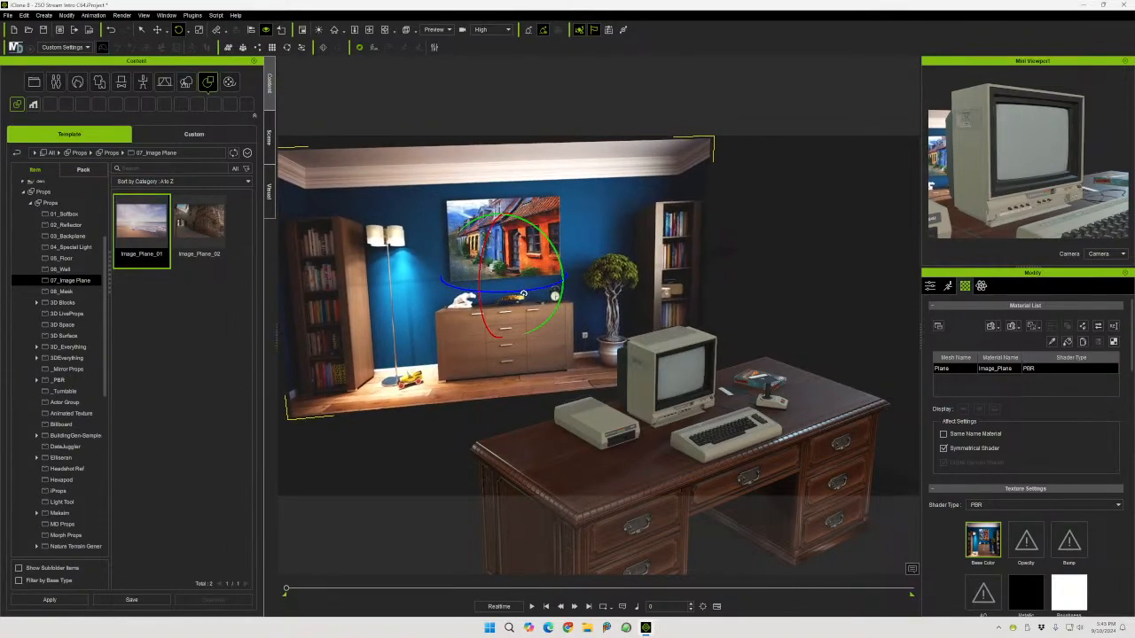
{"action": "right_click_drag", "start_coordinate": [451, 366], "coordinate": [456, 299]}
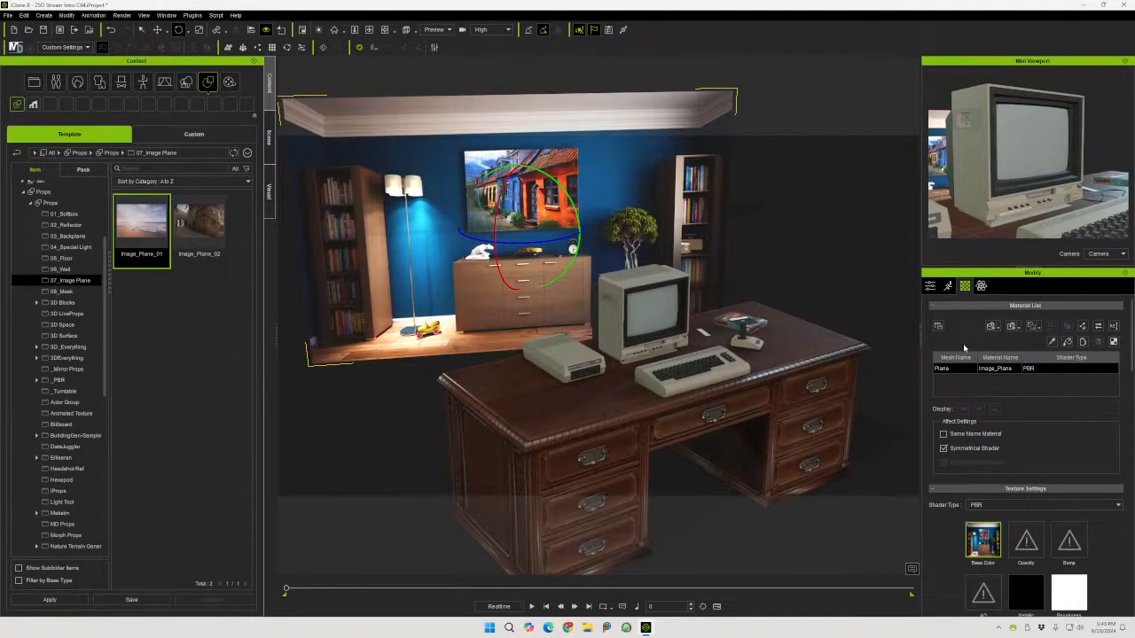
{"action": "left_click", "coordinate": [930, 285]}
{"action": "scroll", "coordinate": [1051, 367], "scroll_direction": "down", "scroll_amount": 3}
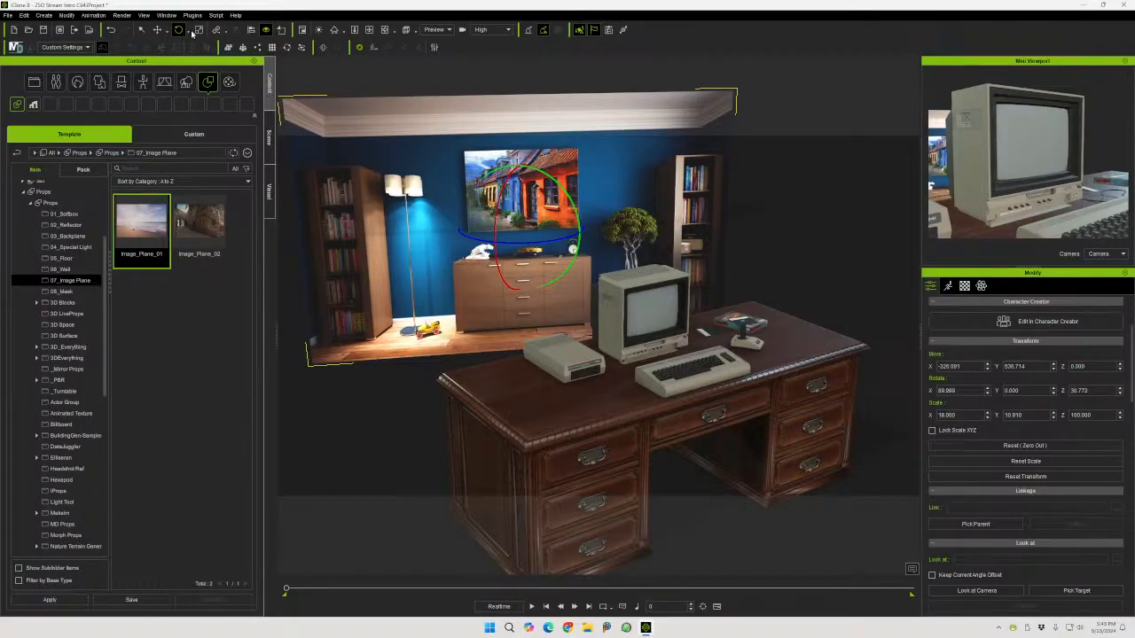
Move the image plane upward and sideways so it sits behind the monitor as seen through the camera
{"action": "left_click", "coordinate": [157, 29]}
{"action": "mouse_move", "coordinate": [520, 165]}
{"action": "left_mouse_down"}
{"action": "mouse_move", "coordinate": [525, 135]}
{"action": "mouse_move", "coordinate": [528, 152]}
{"action": "left_mouse_up"}
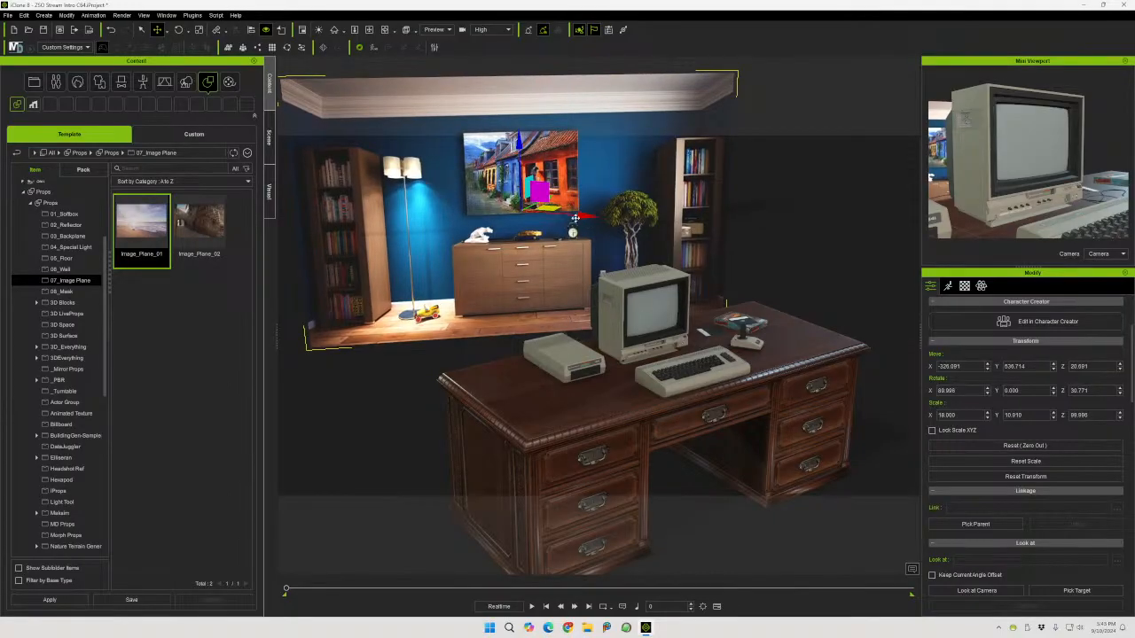
{"action": "left_click", "coordinate": [435, 29]}
{"action": "left_click", "coordinate": [431, 52]}
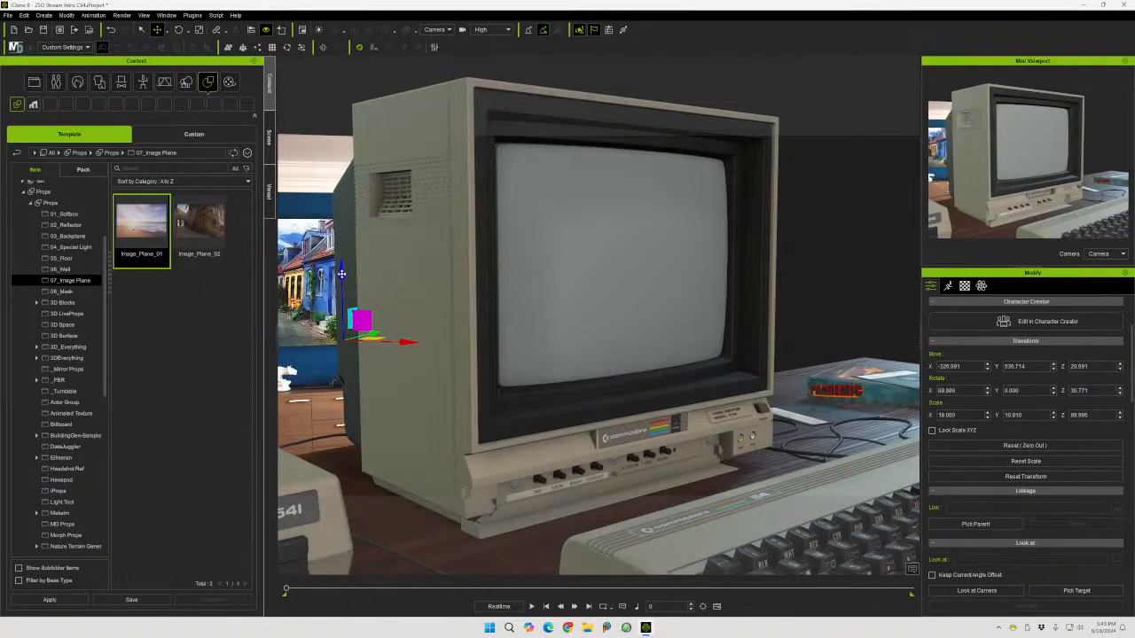
{"action": "left_click_drag", "start_coordinate": [341, 274], "coordinate": [359, 233]}
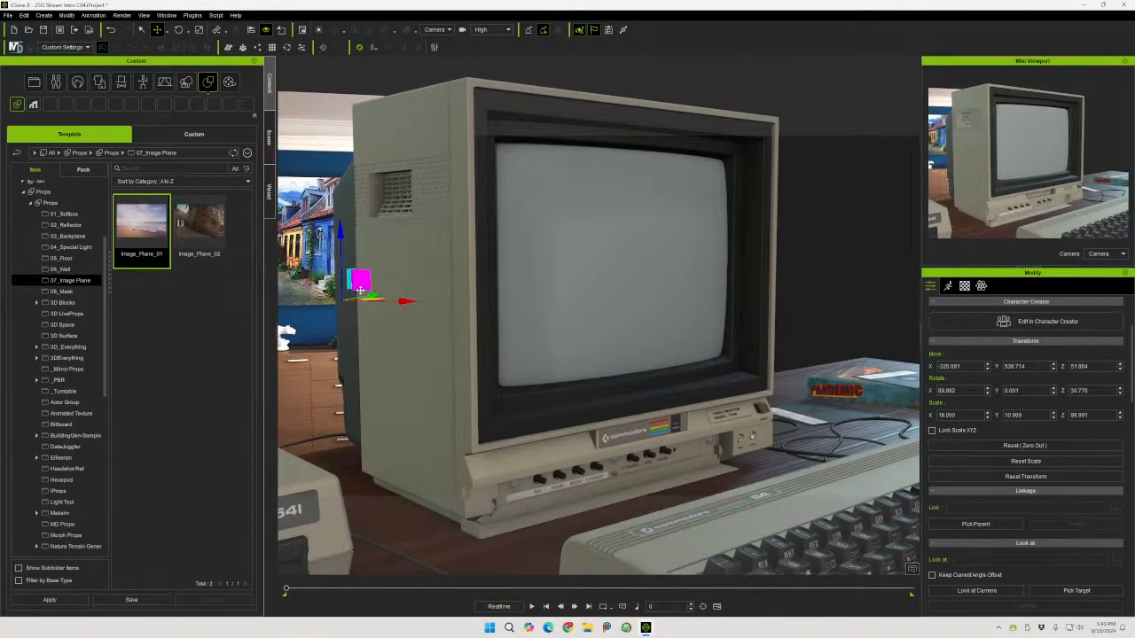
{"action": "left_click_drag", "start_coordinate": [401, 301], "coordinate": [698, 304]}
{"action": "left_click_drag", "start_coordinate": [661, 240], "coordinate": [649, 182]}
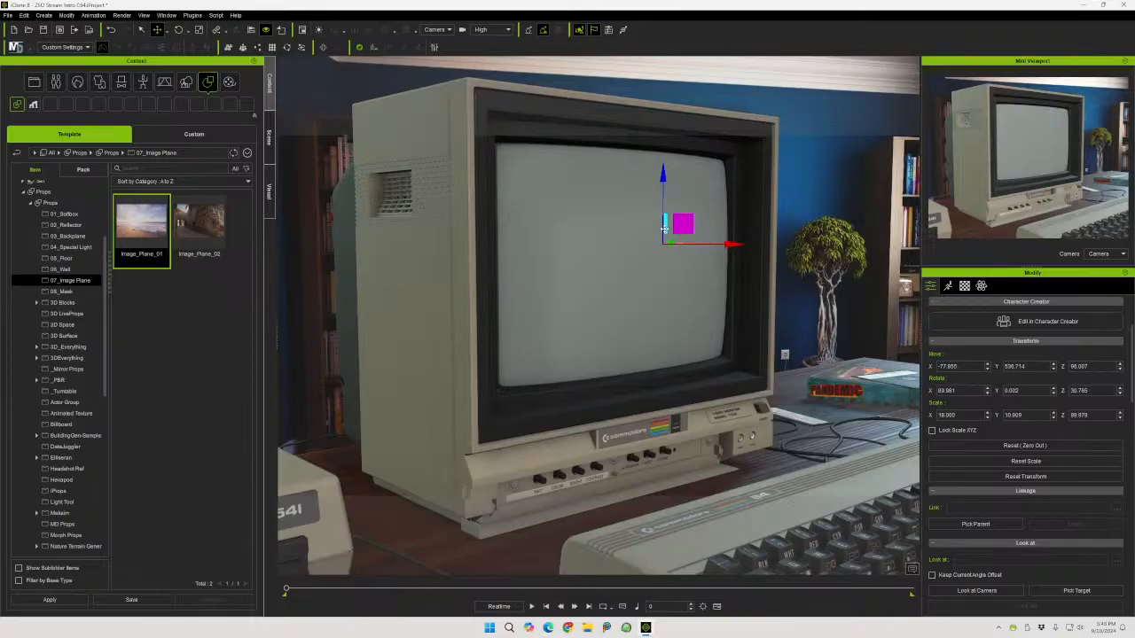
{"action": "left_click_drag", "start_coordinate": [663, 229], "coordinate": [684, 252]}
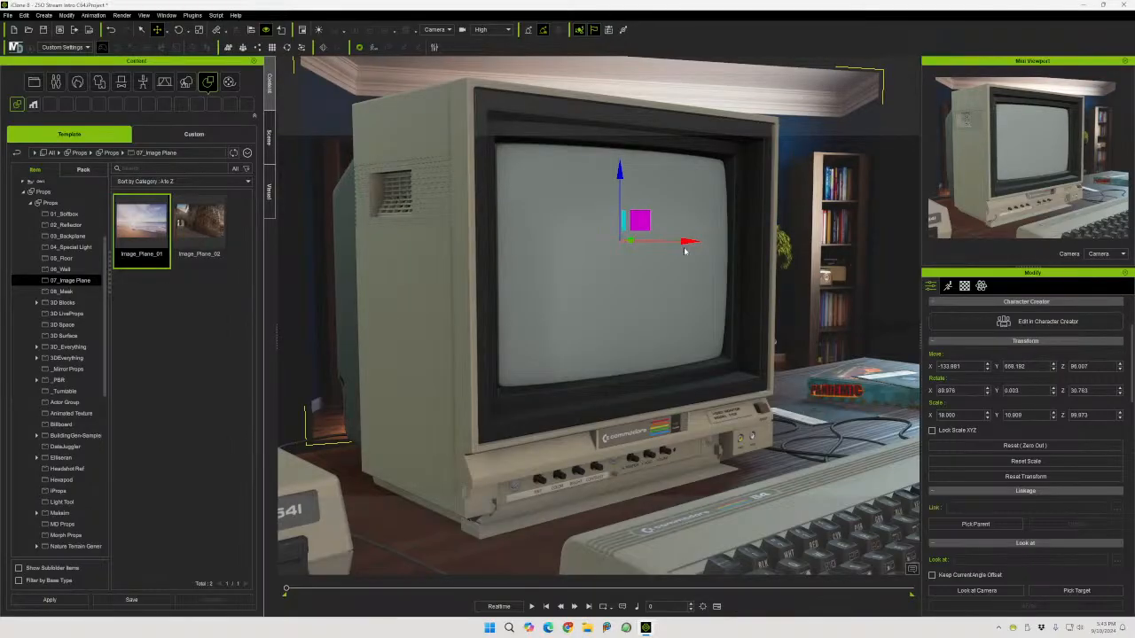
Scale the image plane up to about 21.3 on X and nudge it slightly sideways behind the monitor
{"action": "left_click", "coordinate": [199, 29]}
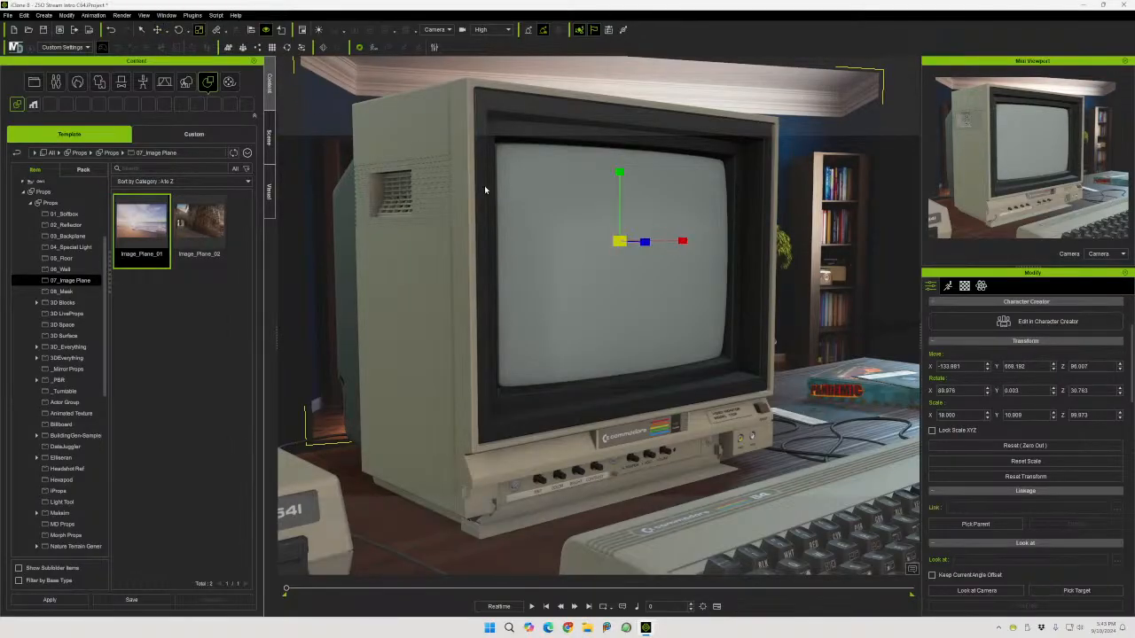
{"action": "mouse_move", "coordinate": [620, 242]}
{"action": "left_mouse_down"}
{"action": "mouse_move", "coordinate": [634, 234]}
{"action": "mouse_move", "coordinate": [595, 242]}
{"action": "mouse_move", "coordinate": [632, 230]}
{"action": "left_mouse_up"}
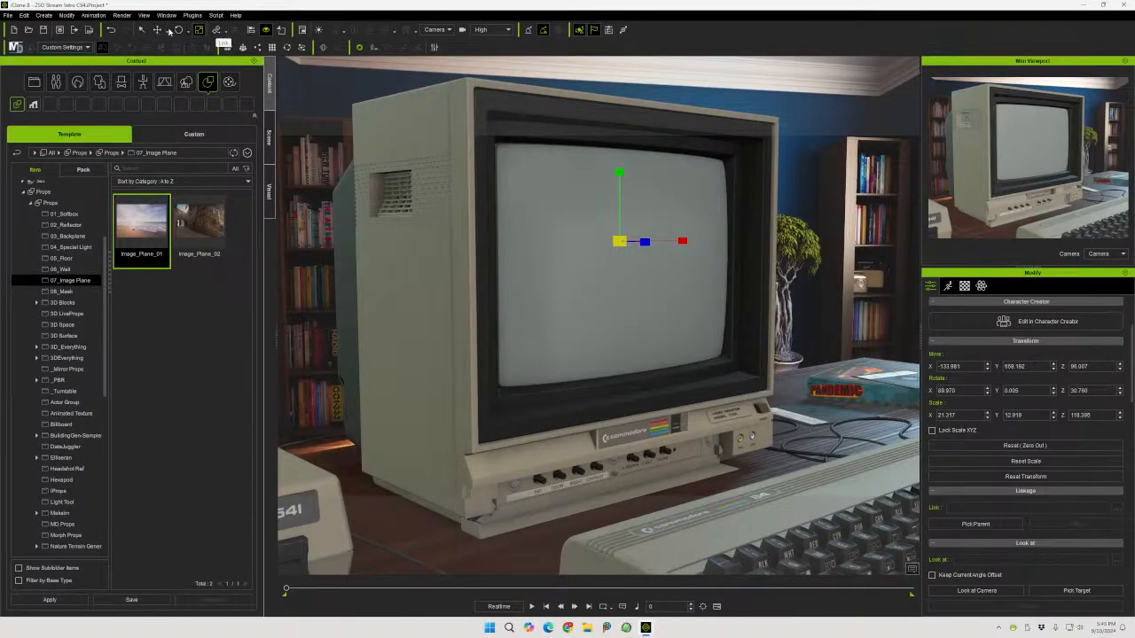
{"action": "left_click", "coordinate": [157, 30]}
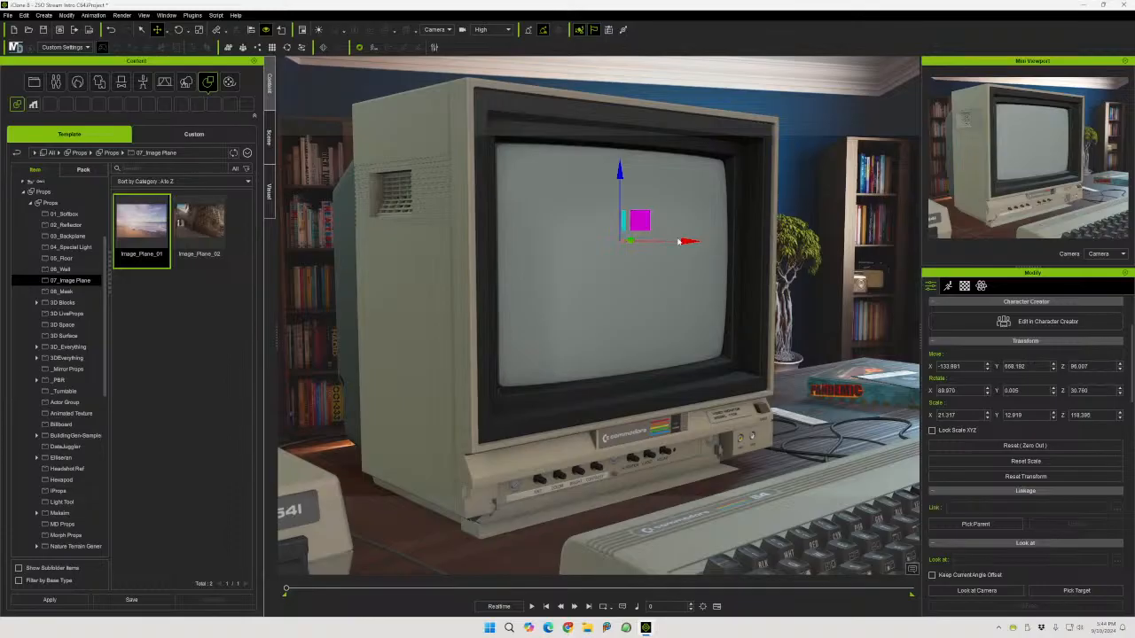
{"action": "mouse_move", "coordinate": [681, 240]}
{"action": "left_mouse_down"}
{"action": "mouse_move", "coordinate": [646, 243]}
{"action": "mouse_move", "coordinate": [695, 252]}
{"action": "left_mouse_up"}
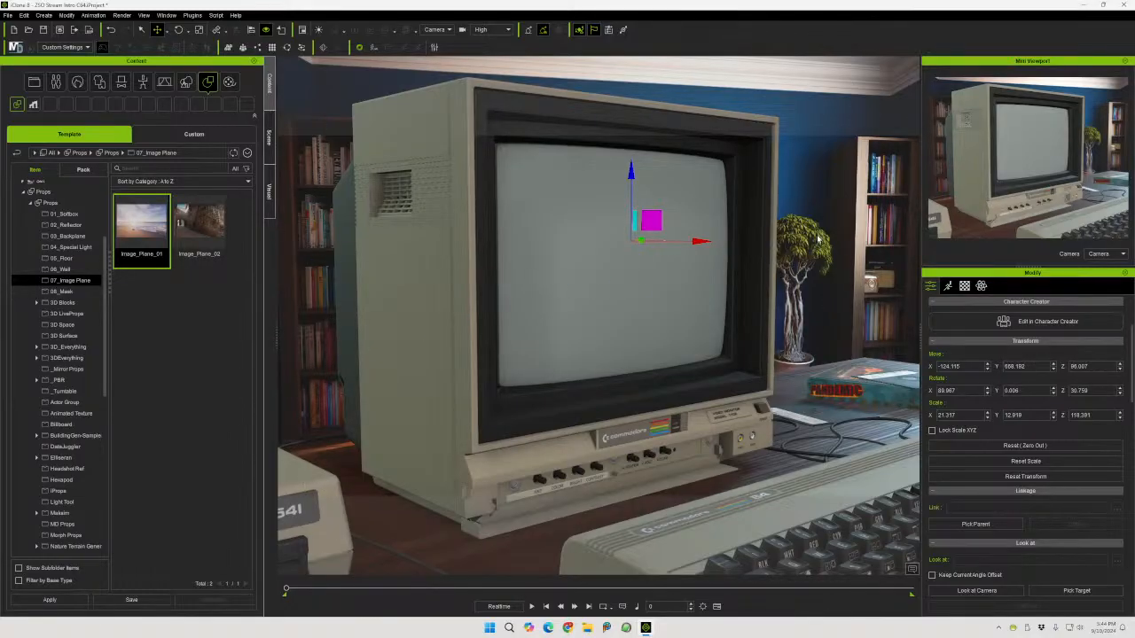
Inspect the image plane's placement from the preview viewpoint, then return to the camera view
{"action": "left_click", "coordinate": [435, 29]}
{"action": "left_click", "coordinate": [444, 52]}
{"action": "right_click_drag", "start_coordinate": [643, 231], "coordinate": [577, 248]}
{"action": "left_click", "coordinate": [433, 29]}
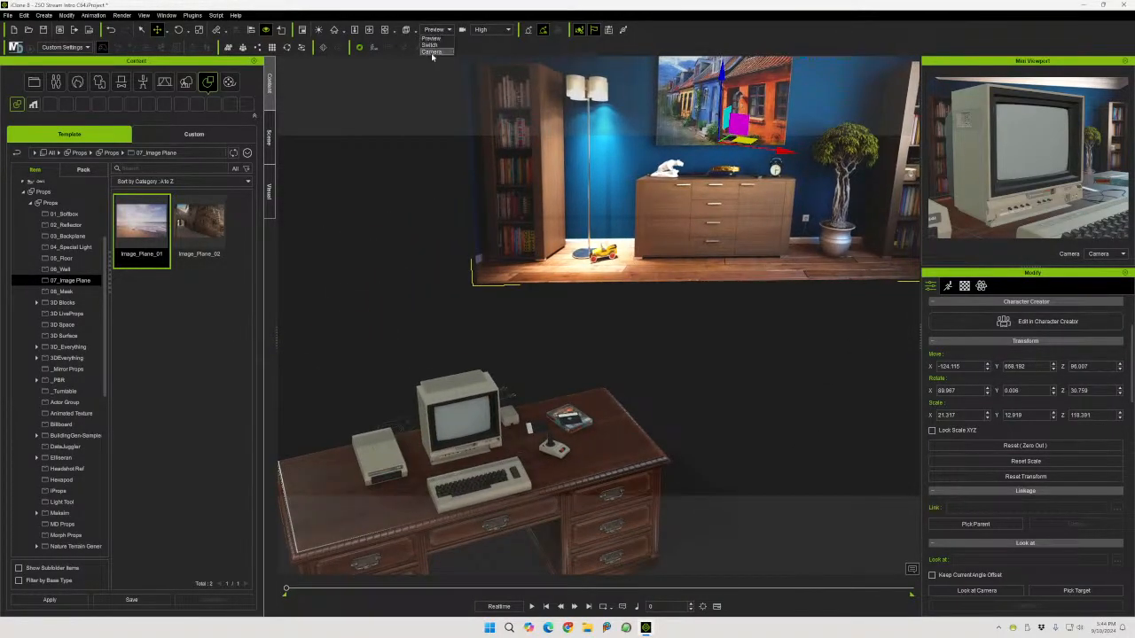
{"action": "left_click", "coordinate": [434, 53]}
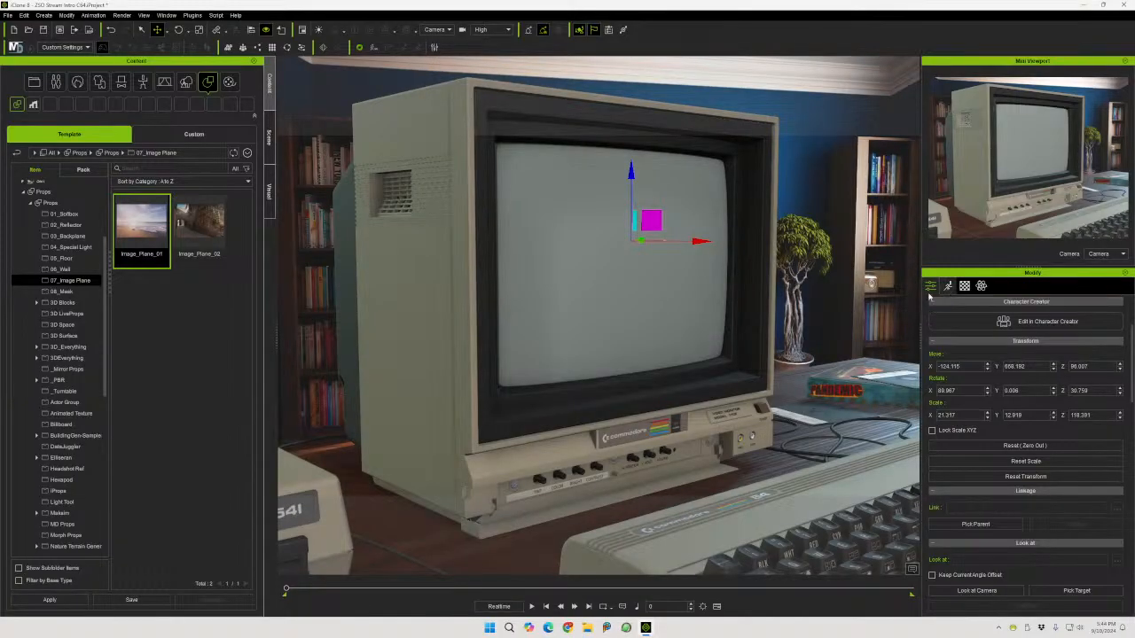
Select the camera, activate its depth of field and pick the monitor screen as the focus target
{"action": "left_click", "coordinate": [271, 133]}
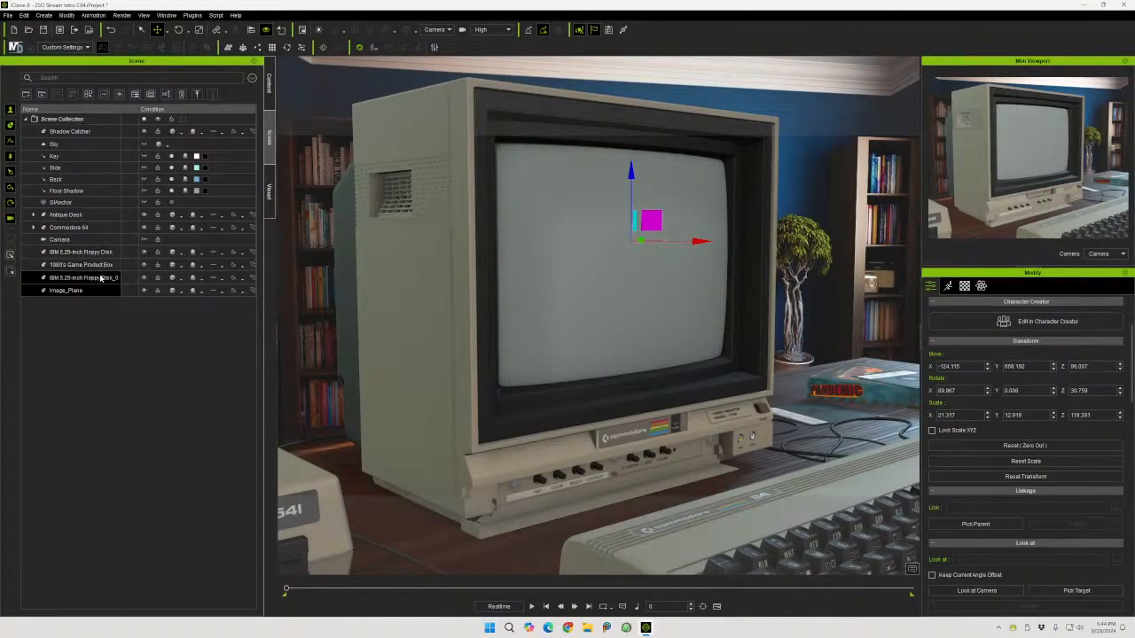
{"action": "left_click", "coordinate": [71, 239]}
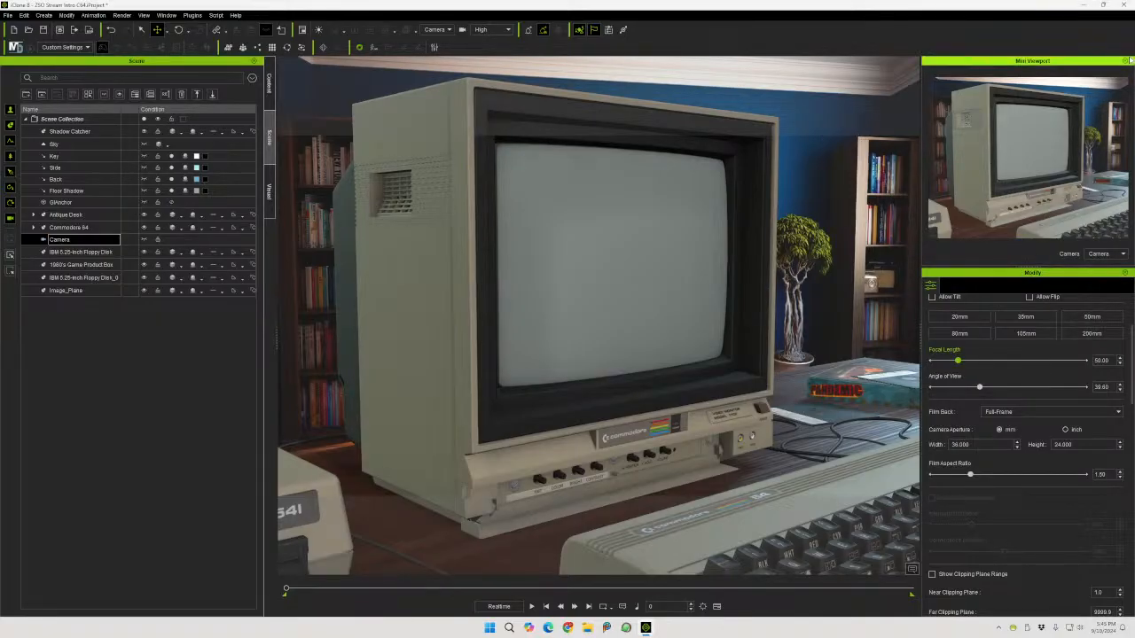
{"action": "left_click", "coordinate": [1126, 61]}
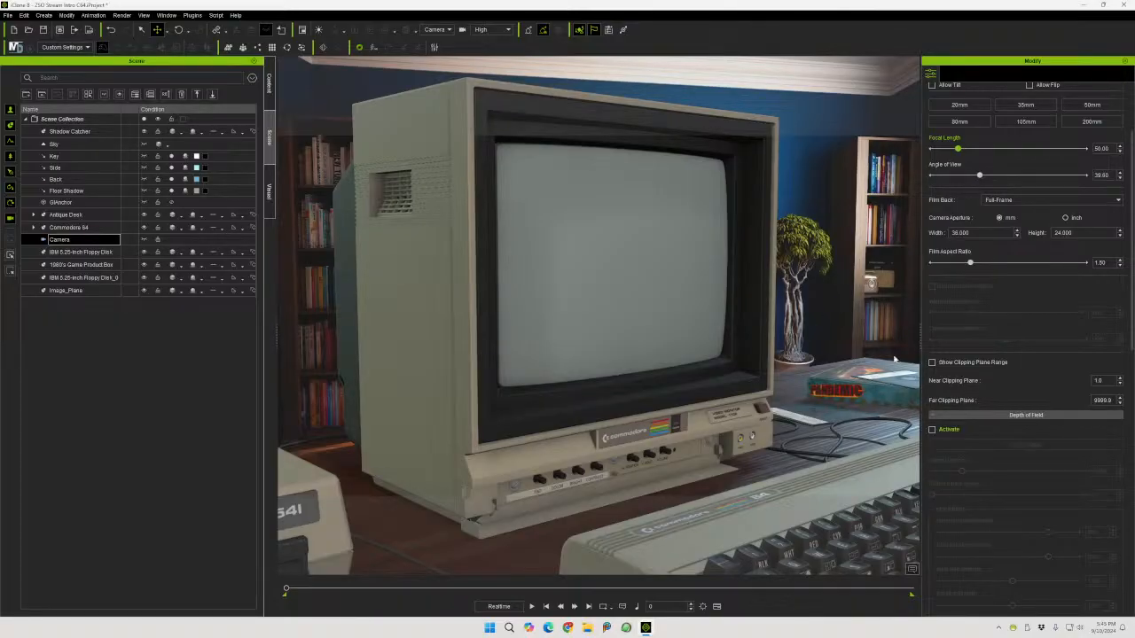
{"action": "left_click", "coordinate": [931, 431]}
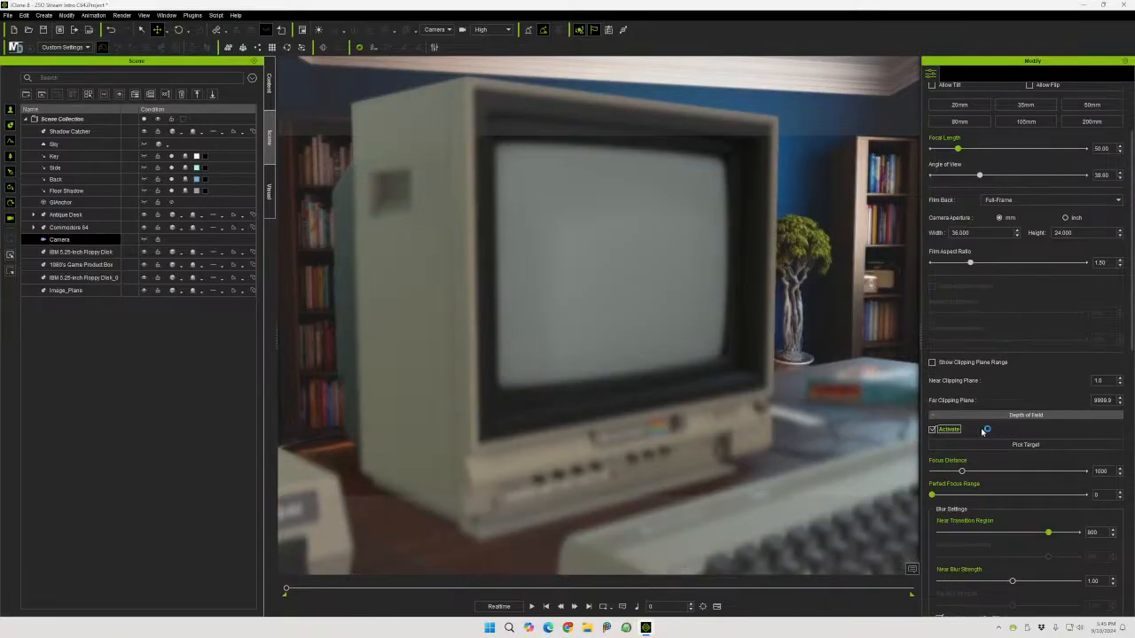
{"action": "left_click", "coordinate": [1026, 444]}
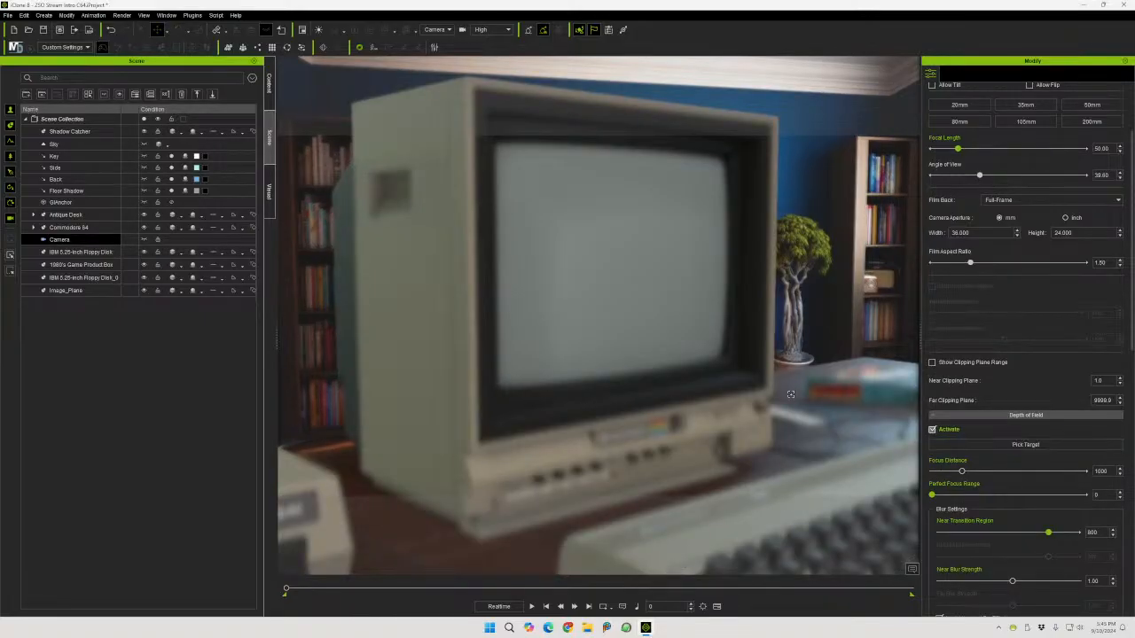
{"action": "left_click", "coordinate": [606, 254]}
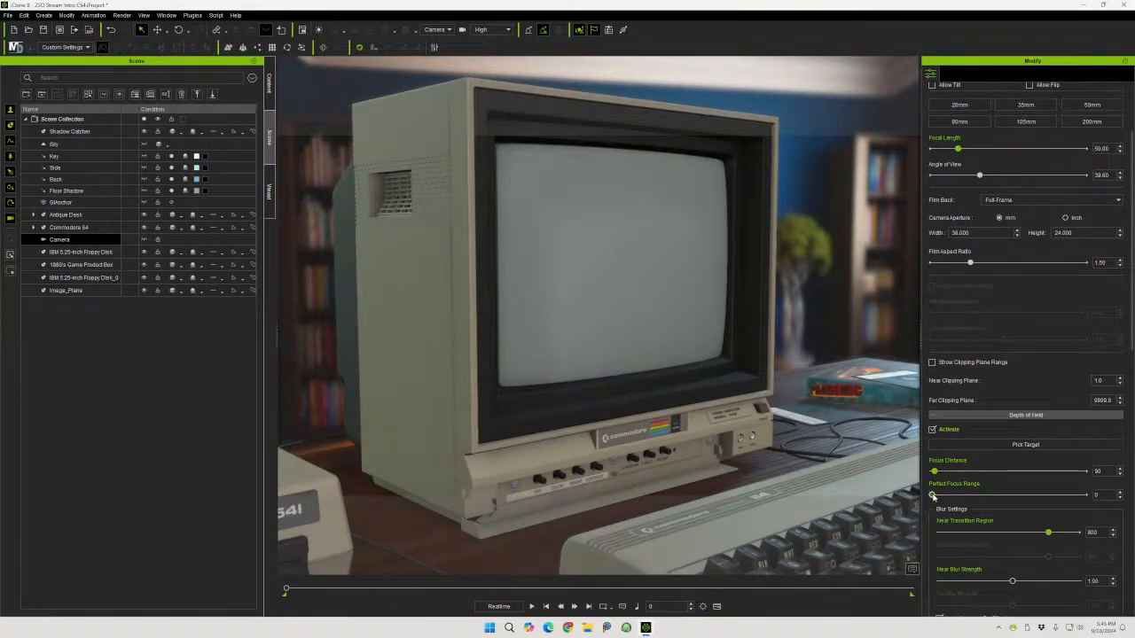
Set the perfect focus range to about 93 and briefly preview the depth-of-field regions
{"action": "left_click_drag", "start_coordinate": [932, 497], "coordinate": [948, 502]}
{"action": "scroll", "coordinate": [1012, 506], "scroll_direction": "down", "scroll_amount": 6}
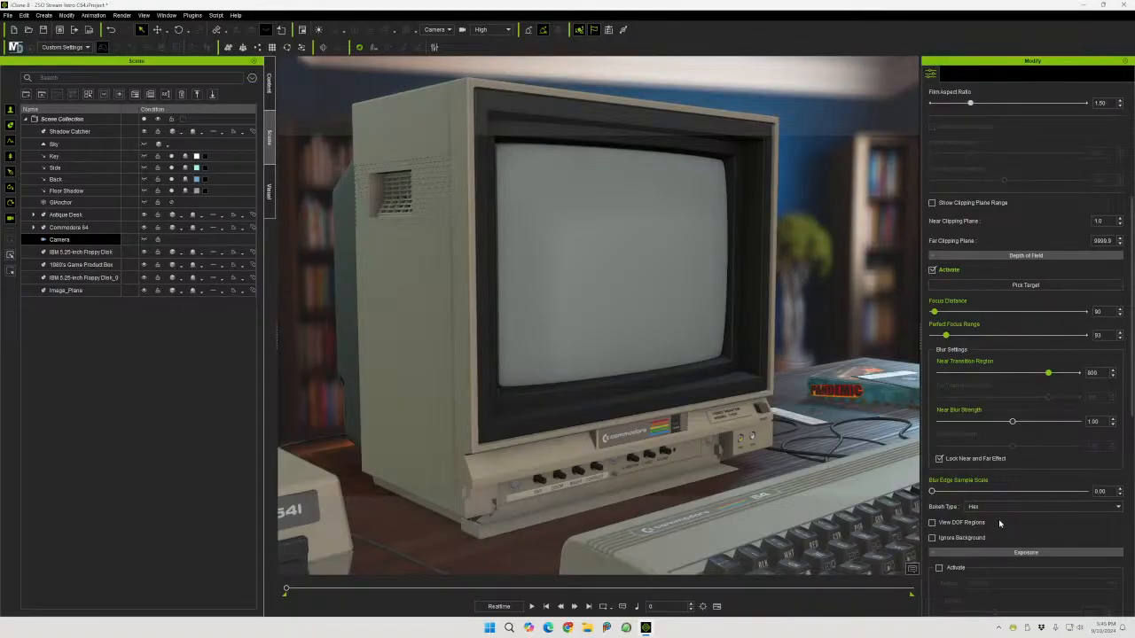
{"action": "left_click", "coordinate": [932, 523]}
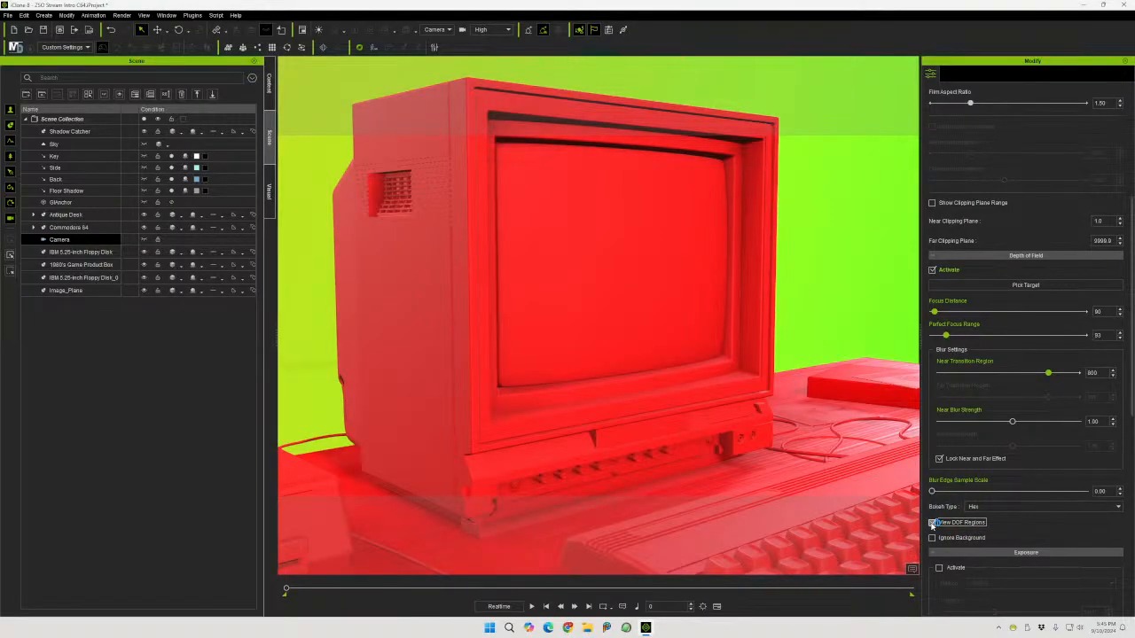
{"action": "left_click", "coordinate": [932, 523]}
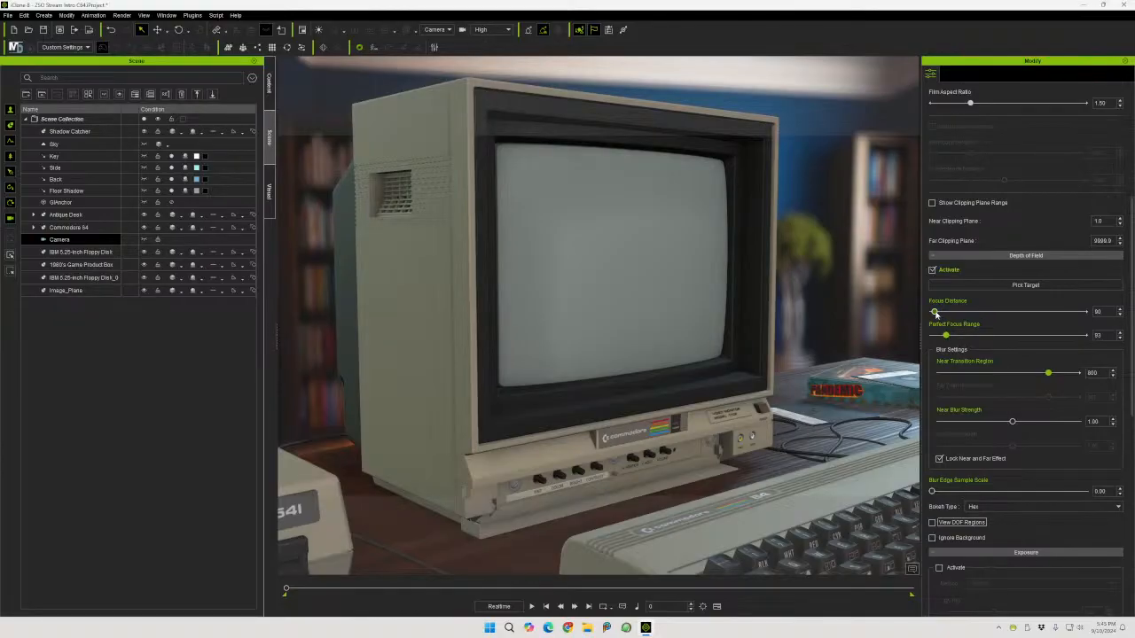
Unlock the near and far effects, set the far transition region to about 978 and the blur strengths to about 0.76 near and 0.79 far
{"action": "left_click_drag", "start_coordinate": [934, 312], "coordinate": [959, 311]}
{"action": "left_click", "coordinate": [939, 460]}
{"action": "left_click", "coordinate": [932, 522]}
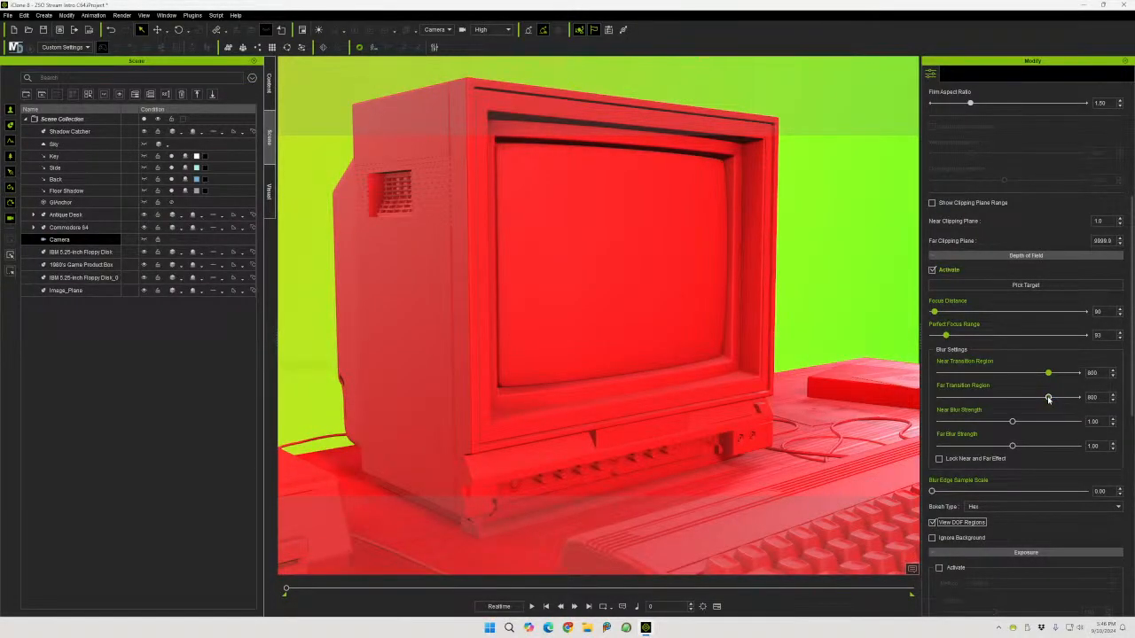
{"action": "mouse_move", "coordinate": [1050, 398]}
{"action": "left_mouse_down"}
{"action": "mouse_move", "coordinate": [1038, 401]}
{"action": "mouse_move", "coordinate": [1059, 404]}
{"action": "left_mouse_up"}
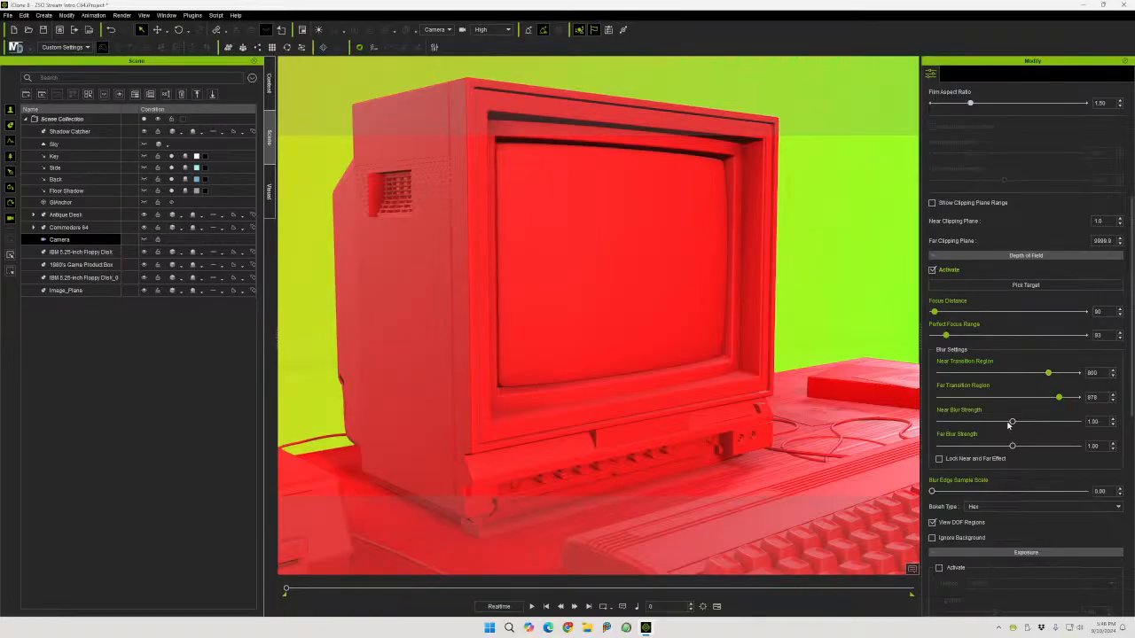
{"action": "left_click_drag", "start_coordinate": [1011, 447], "coordinate": [996, 446]}
{"action": "left_click_drag", "start_coordinate": [1012, 422], "coordinate": [993, 422]}
Hide the depth-of-field regions preview and deactivate the camera's depth of field
{"action": "left_click", "coordinate": [932, 523]}
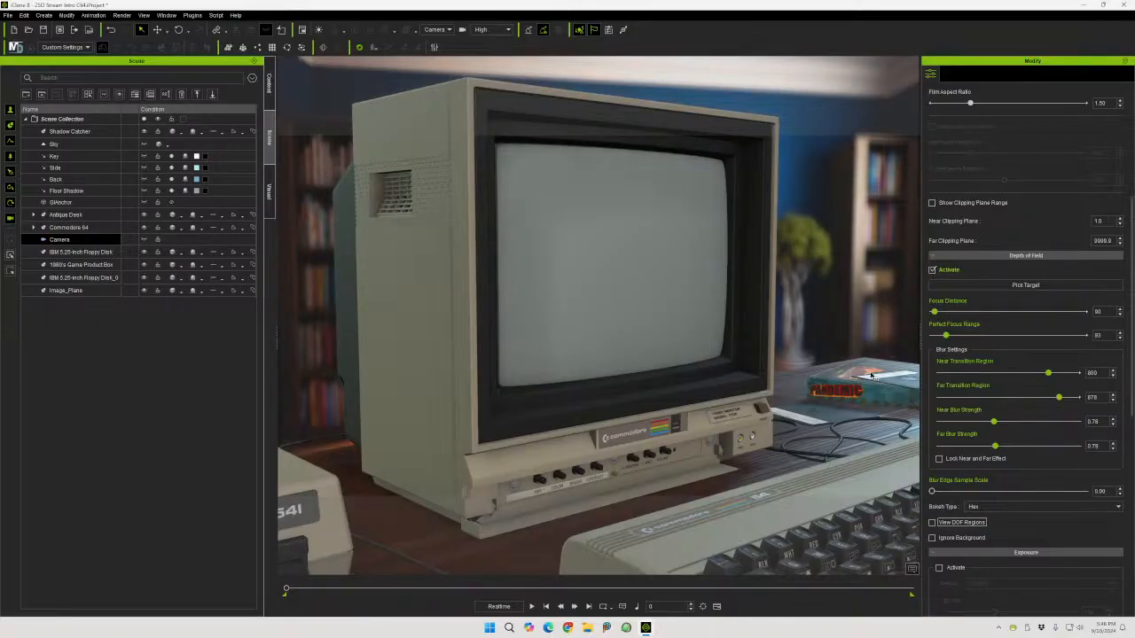
{"action": "left_click", "coordinate": [932, 270]}
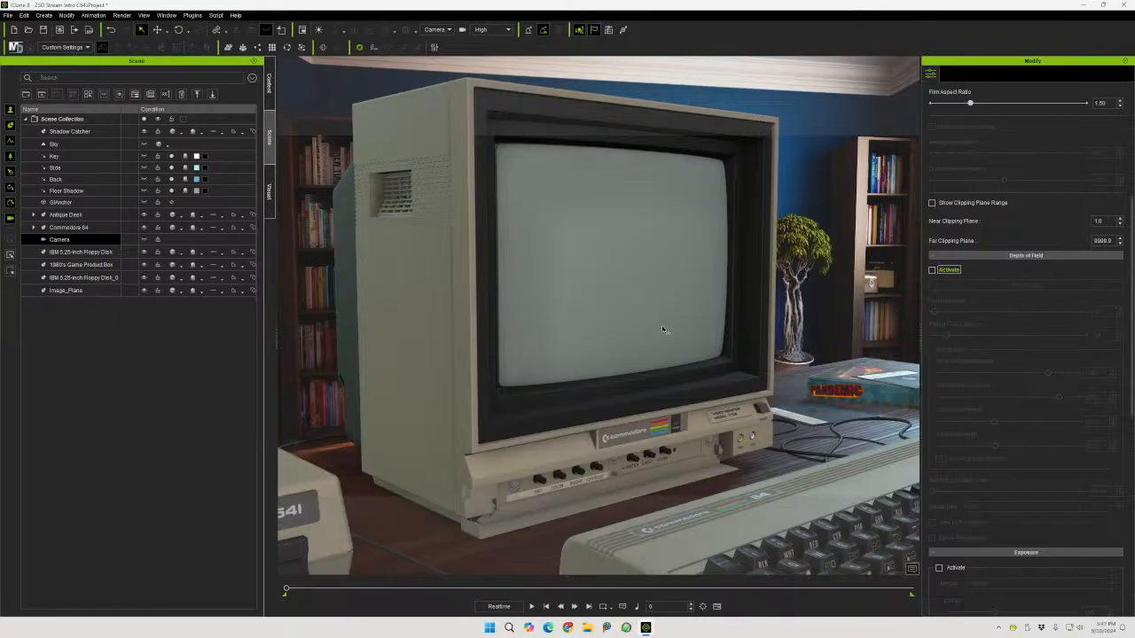
Open C64 Forever from the Windows search, dismiss the tip and launch the C64 system
{"action": "left_click", "coordinate": [490, 628]}
{"action": "type", "text": "c64"}
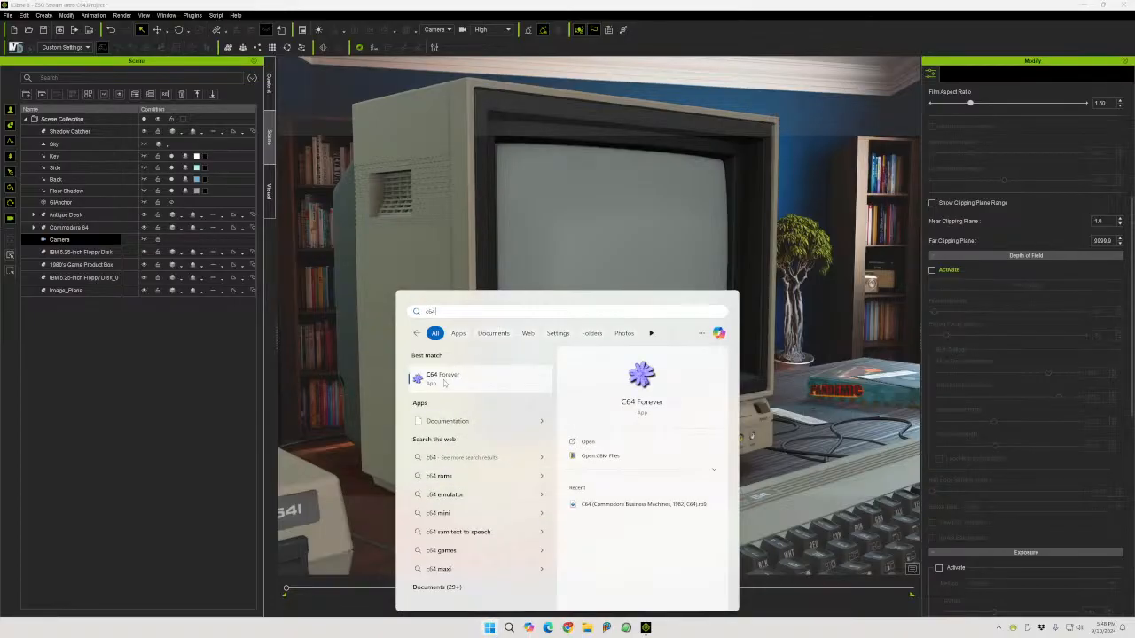
{"action": "left_click", "coordinate": [531, 375]}
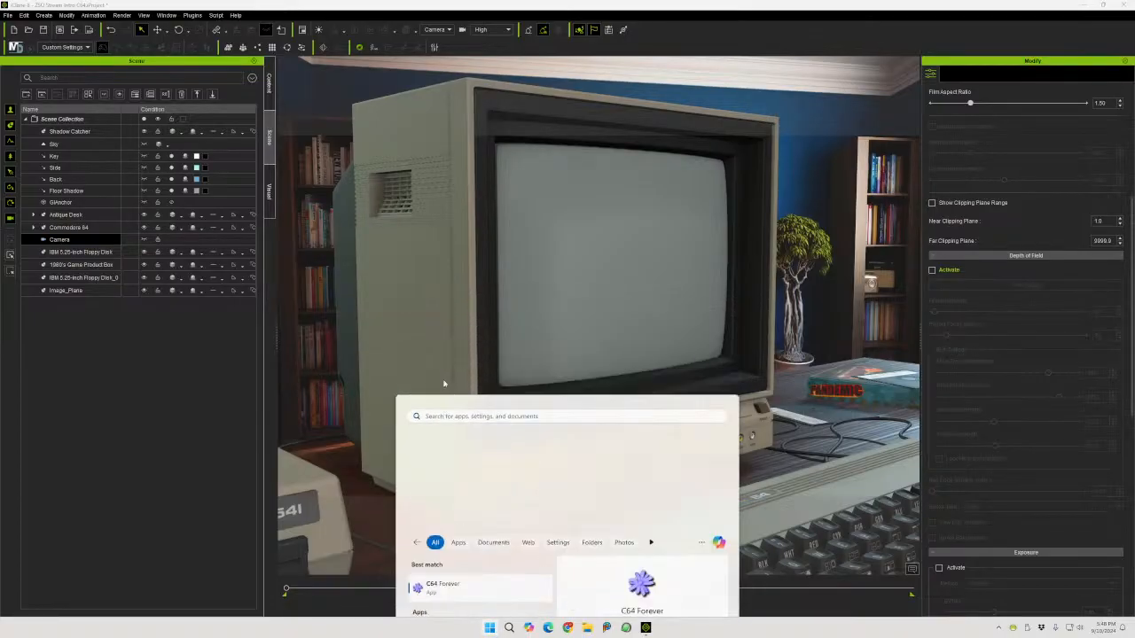
{"action": "left_click", "coordinate": [698, 396]}
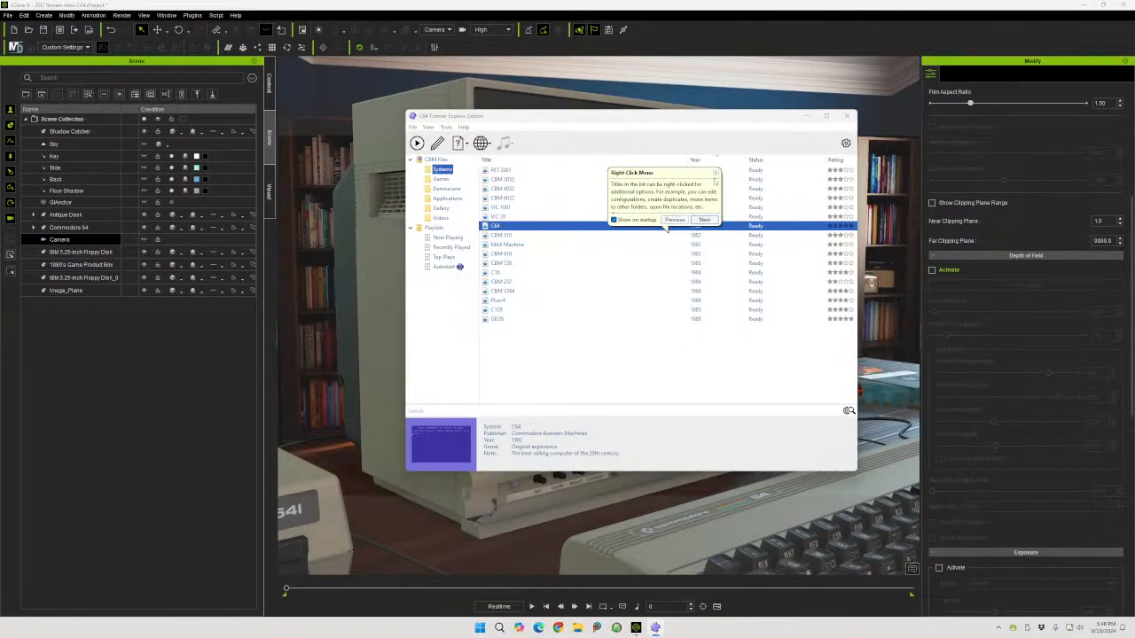
{"action": "left_click", "coordinate": [716, 173]}
{"action": "double_click", "coordinate": [565, 227]}
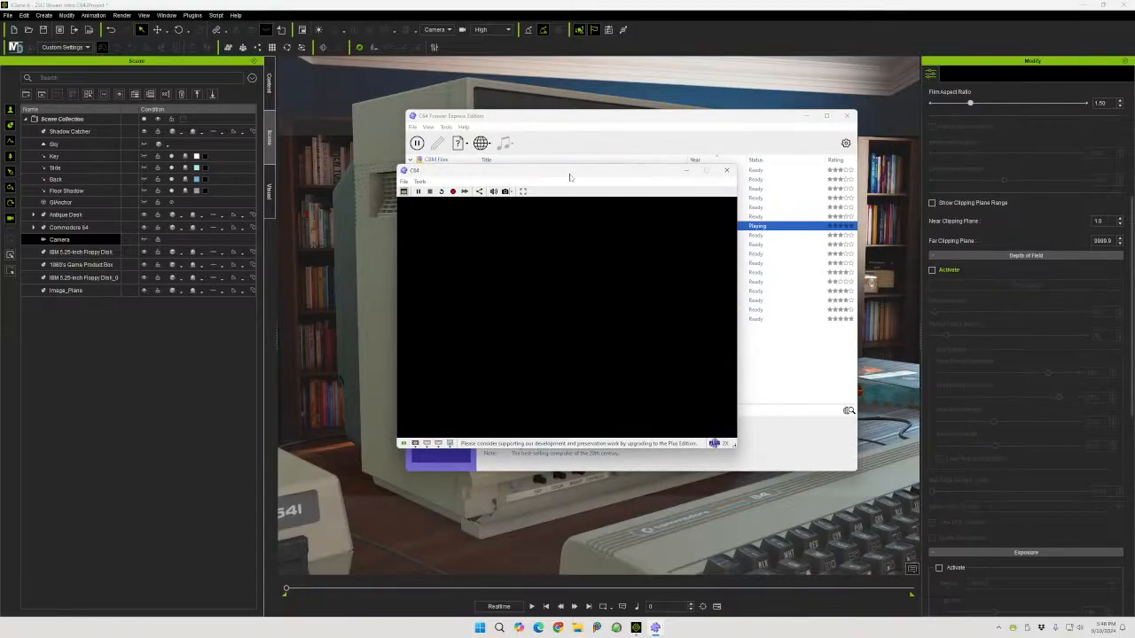
Drag the C64 emulator window beside the monitor, then close the emulation session
{"action": "left_click_drag", "start_coordinate": [570, 175], "coordinate": [621, 161]}
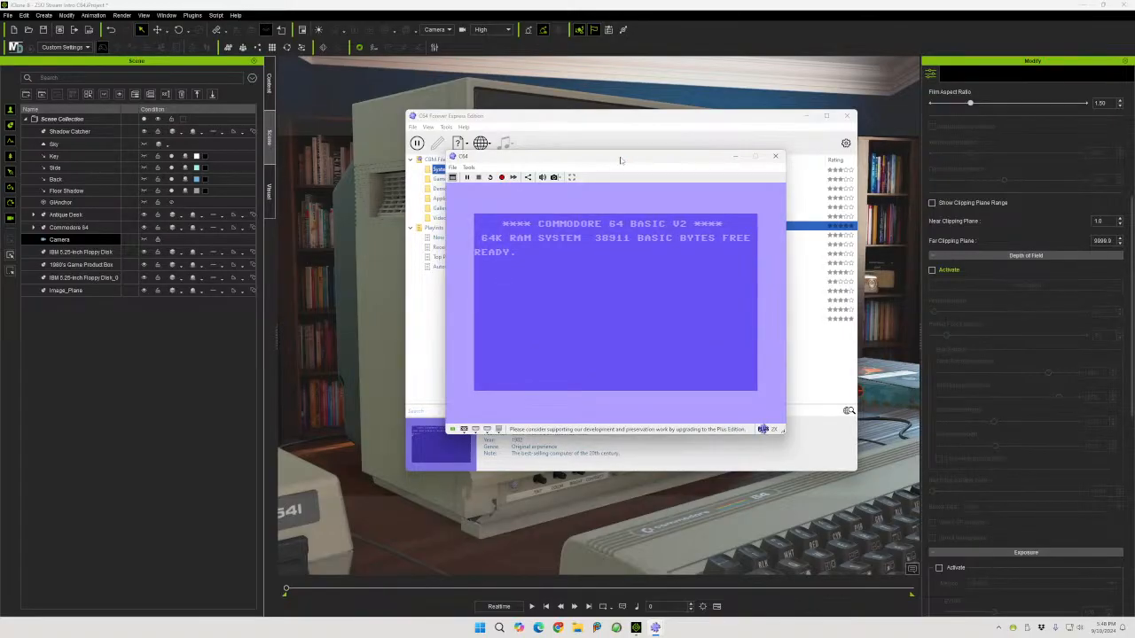
{"action": "left_click_drag", "start_coordinate": [654, 159], "coordinate": [297, 254]}
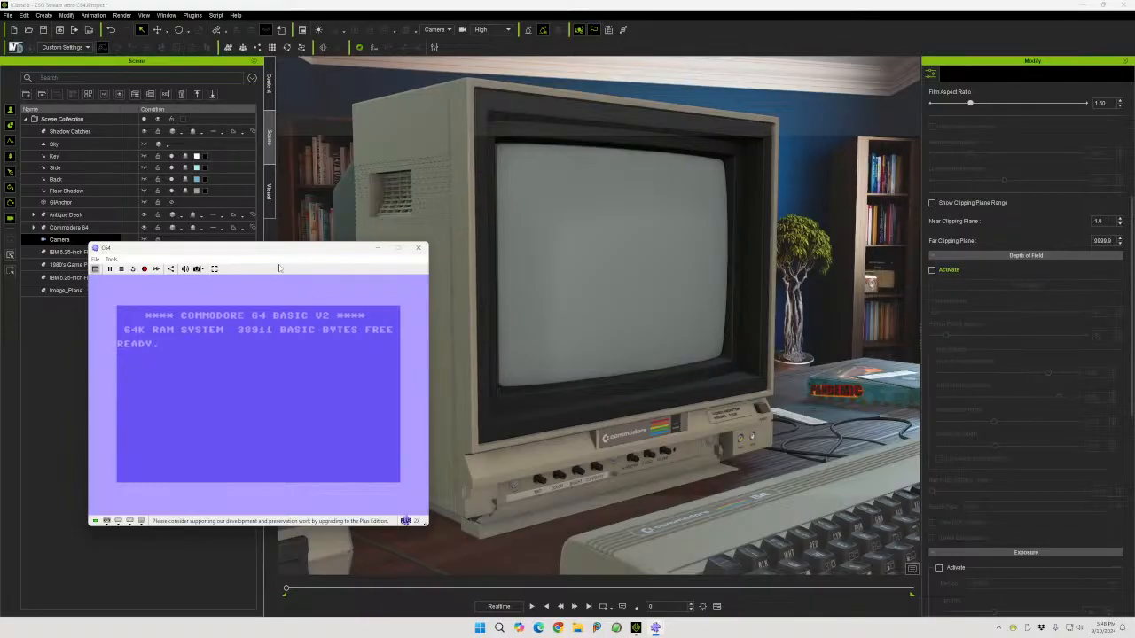
{"action": "left_click_drag", "start_coordinate": [270, 250], "coordinate": [201, 186]}
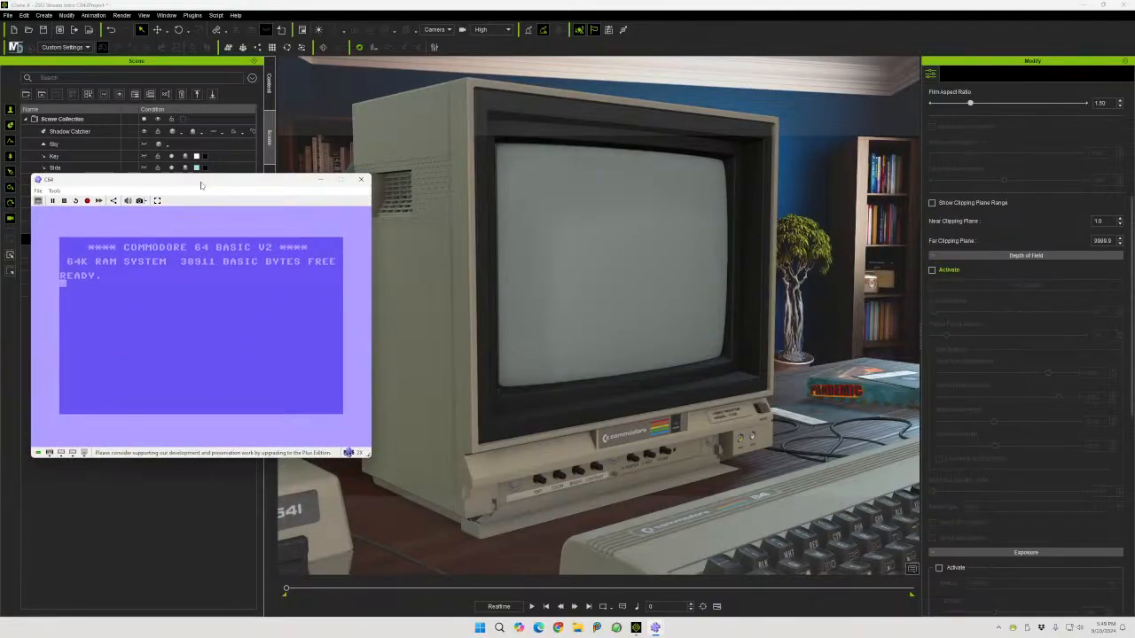
{"action": "left_click", "coordinate": [360, 180]}
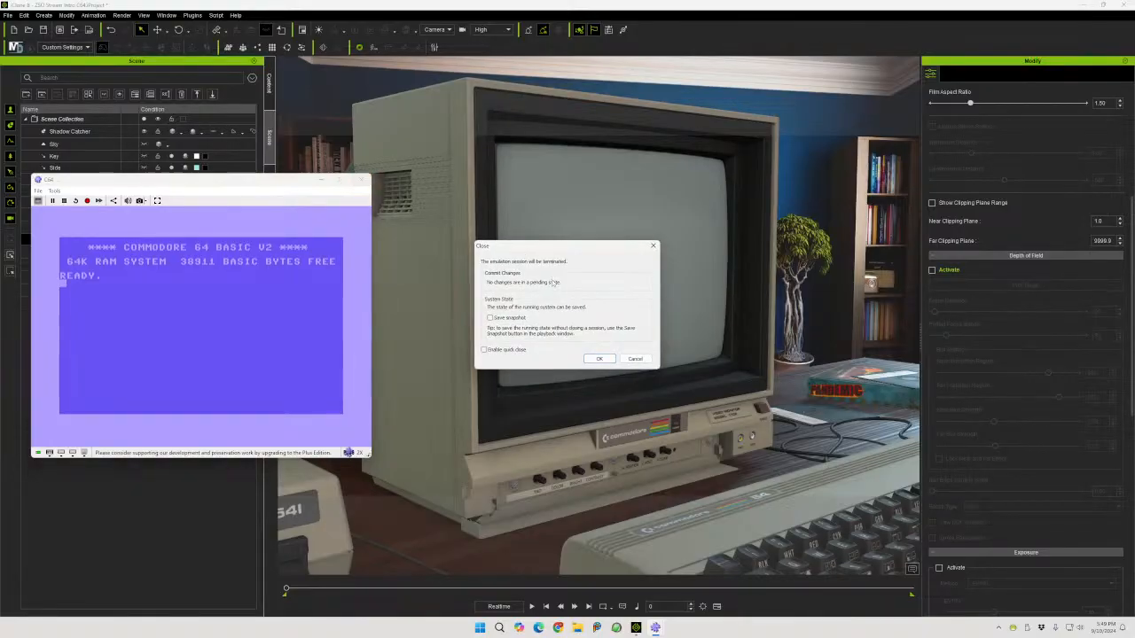
{"action": "left_click", "coordinate": [600, 359]}
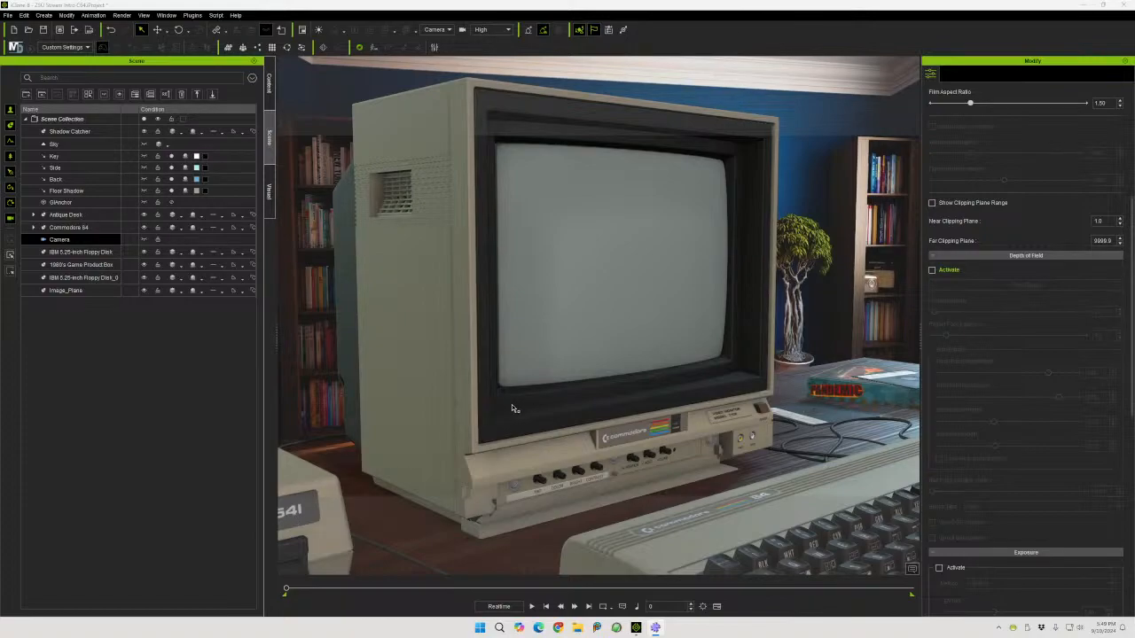
Tilt the camera slightly upward to reframe the monitor in the viewport
{"action": "scroll", "coordinate": [980, 158], "scroll_direction": "up", "scroll_amount": 3}
{"action": "scroll", "coordinate": [980, 158], "scroll_direction": "up", "scroll_amount": 5}
{"action": "left_click", "coordinate": [932, 124]}
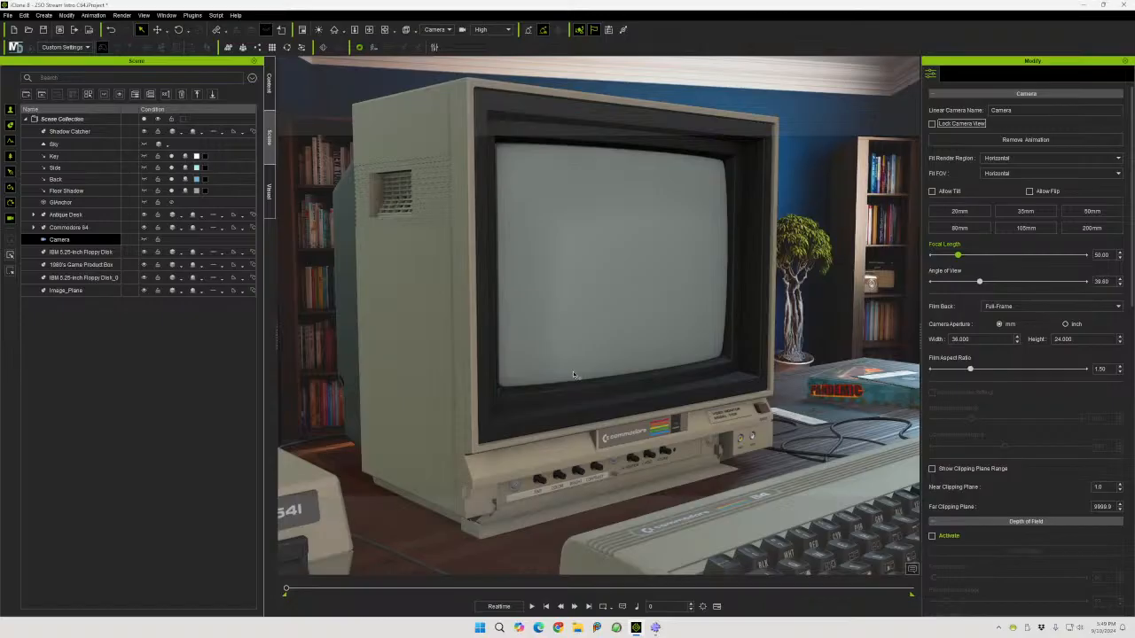
{"action": "middle_click_drag", "start_coordinate": [573, 374], "coordinate": [572, 346]}
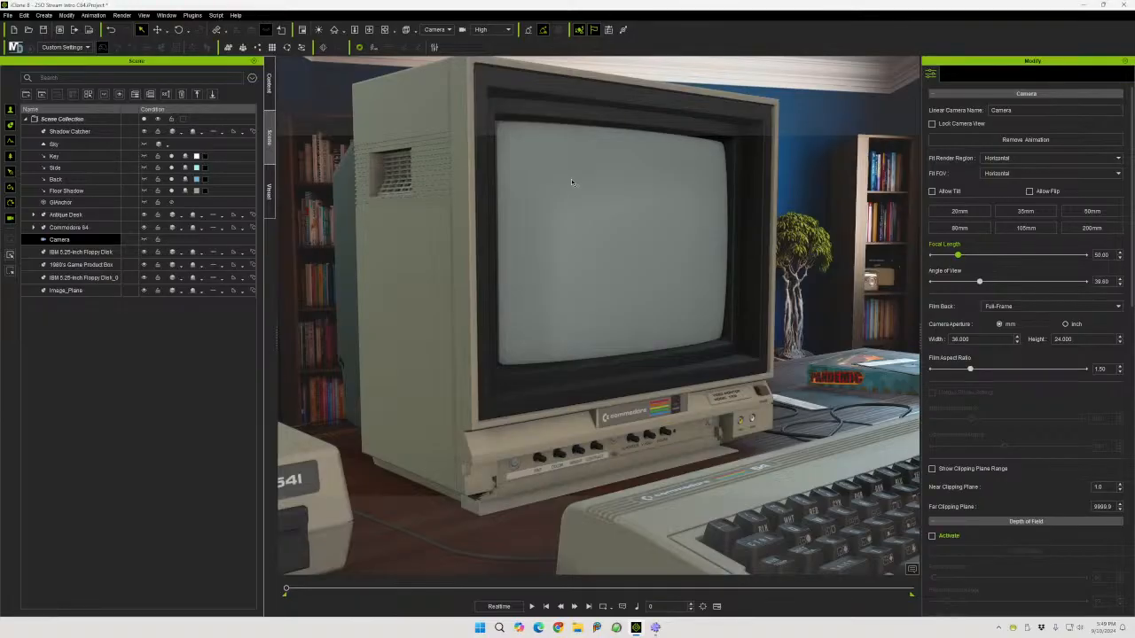
Relaunch the C64 emulator in C64 Forever and minimize the library window
{"action": "left_click", "coordinate": [655, 628]}
{"action": "double_click", "coordinate": [546, 229]}
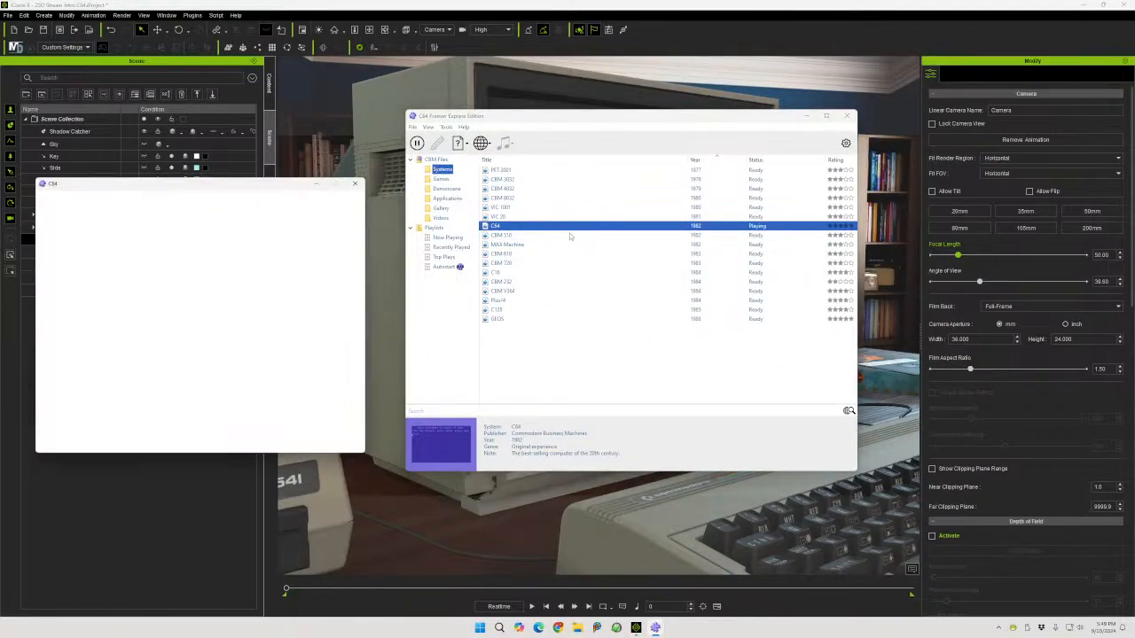
{"action": "left_click_drag", "start_coordinate": [208, 179], "coordinate": [657, 120]}
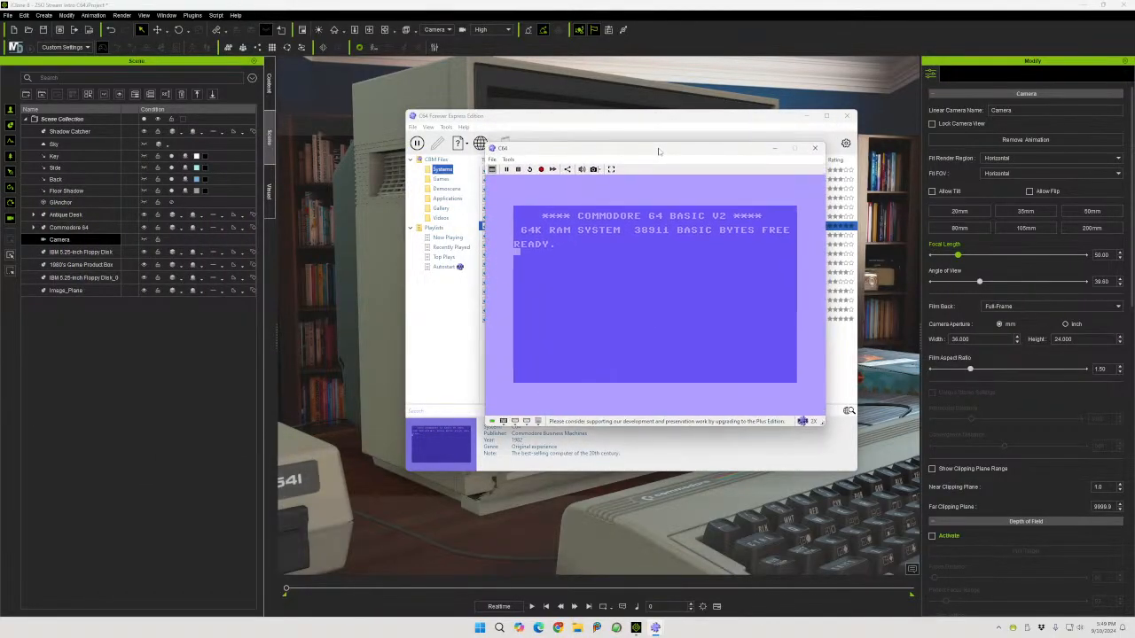
{"action": "left_click", "coordinate": [808, 116]}
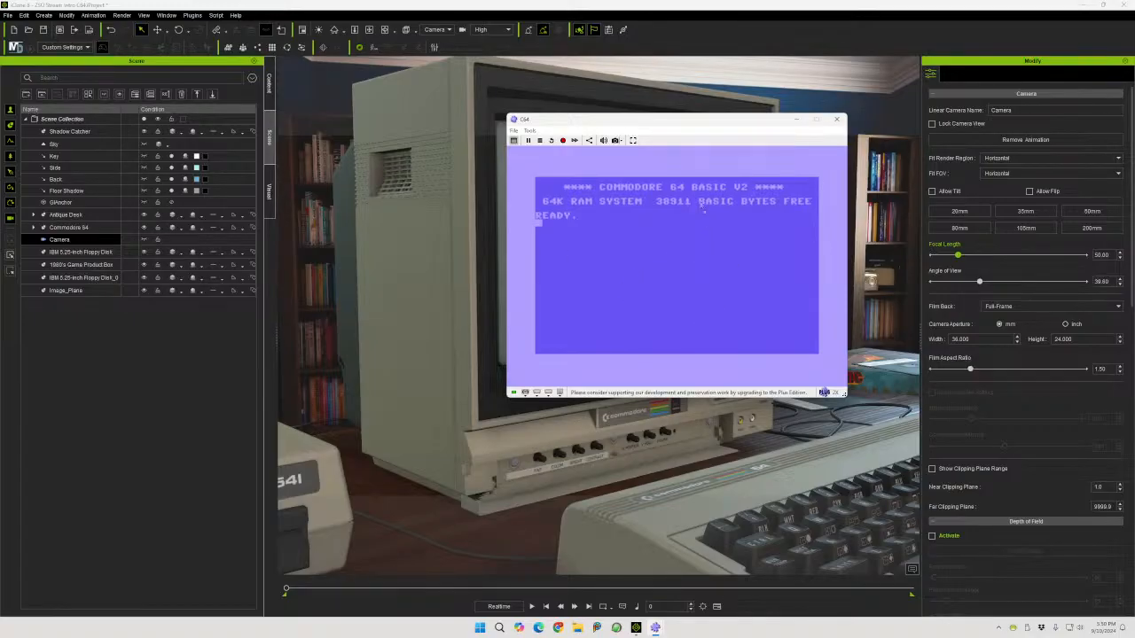
Move the emulator window over the viewport next to the monitor, then close the emulation session
{"action": "left_click_drag", "start_coordinate": [709, 122], "coordinate": [287, 178]}
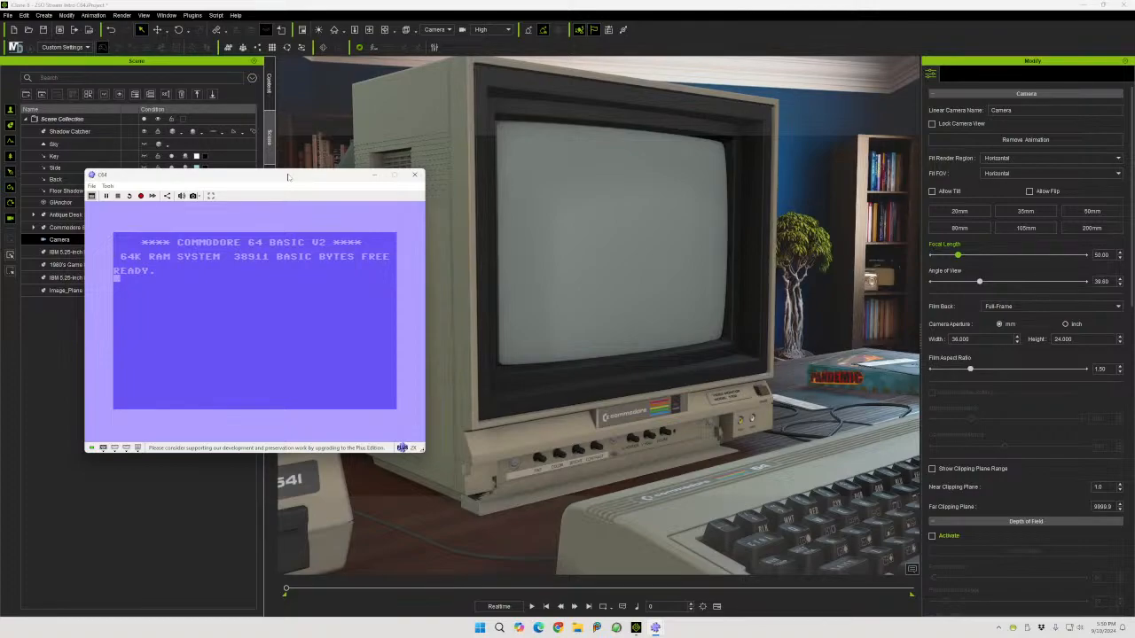
{"action": "left_click_drag", "start_coordinate": [287, 177], "coordinate": [360, 173]}
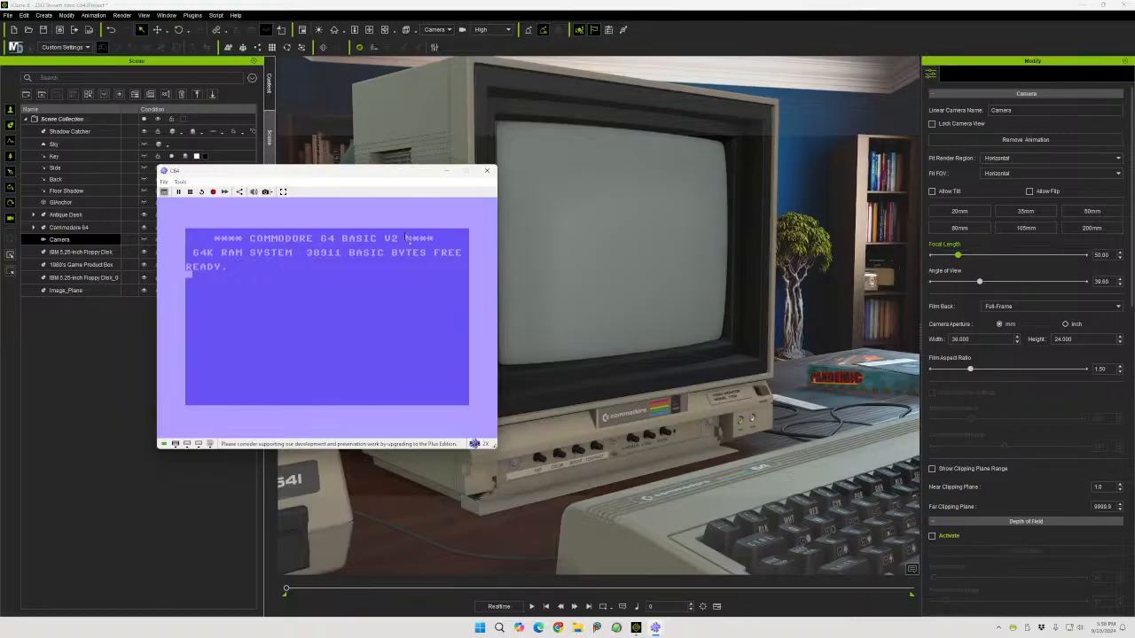
{"action": "left_click", "coordinate": [486, 170]}
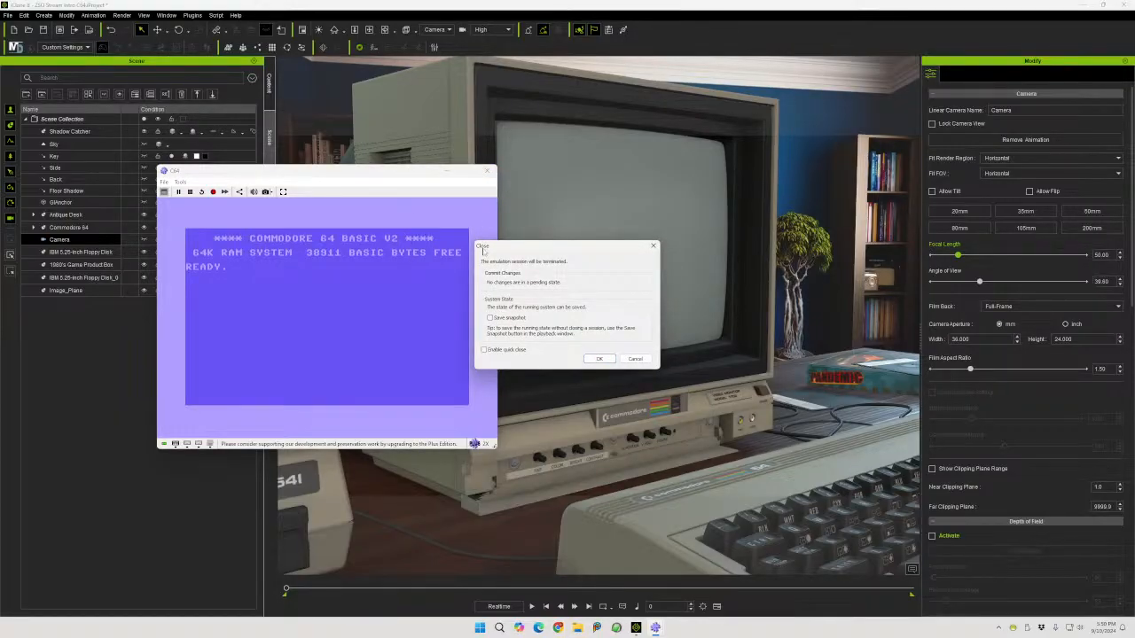
{"action": "left_click", "coordinate": [599, 359]}
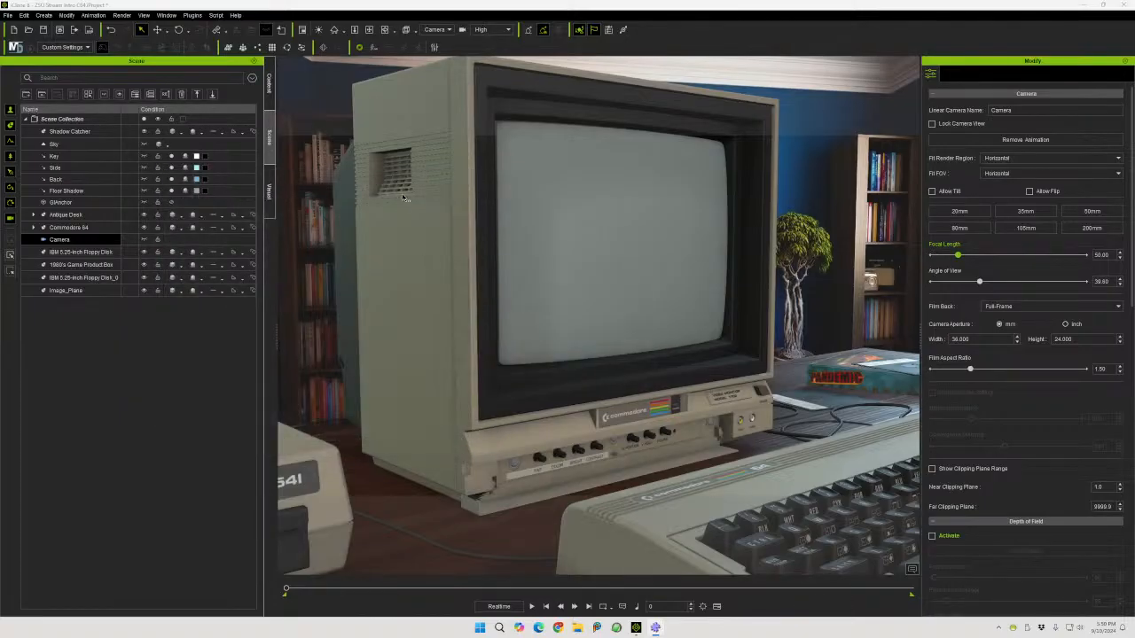